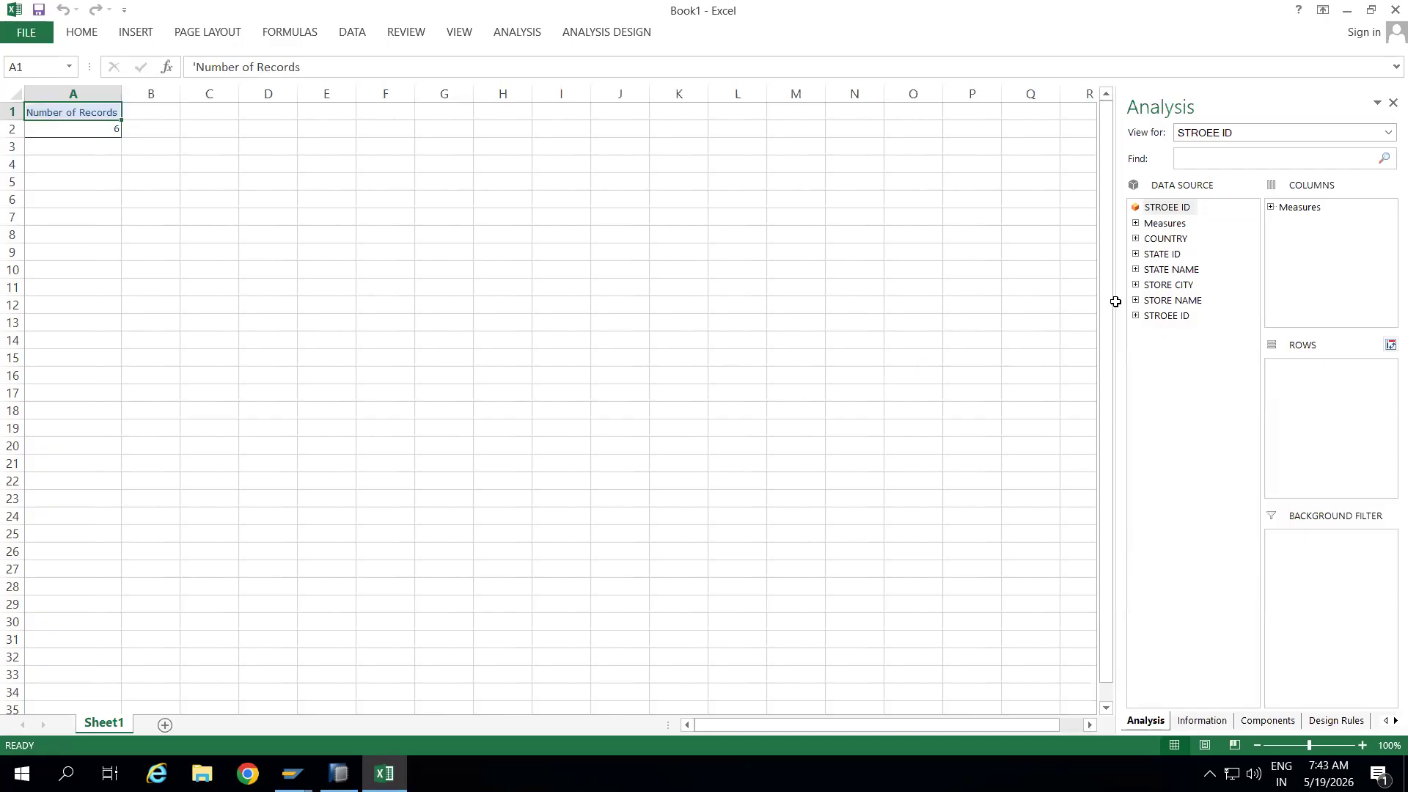
Add STROEE ID and STORE NAME to the rows of the STROEE ID crosstab
{"action": "left_click", "coordinate": [1075, 320]}
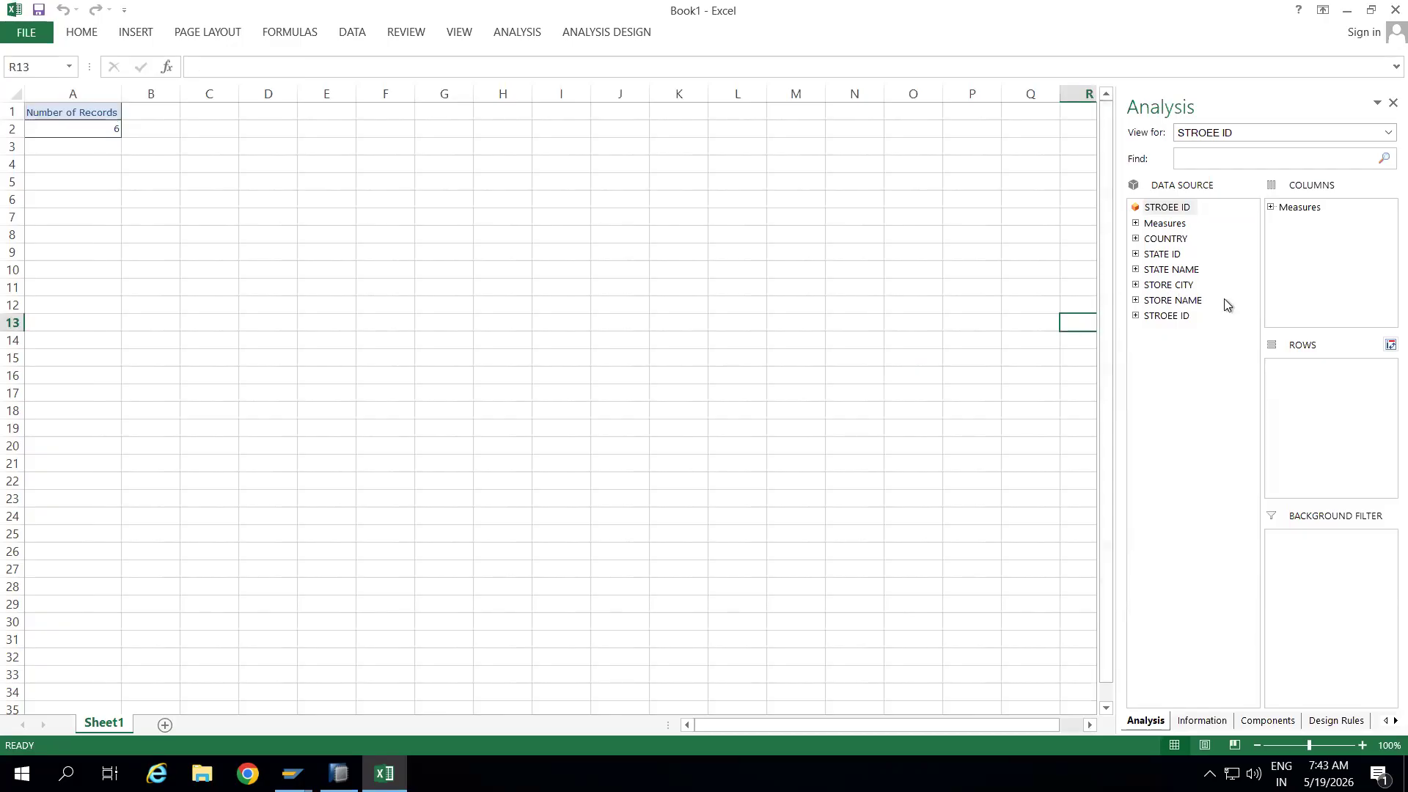
{"action": "left_click", "coordinate": [1171, 241]}
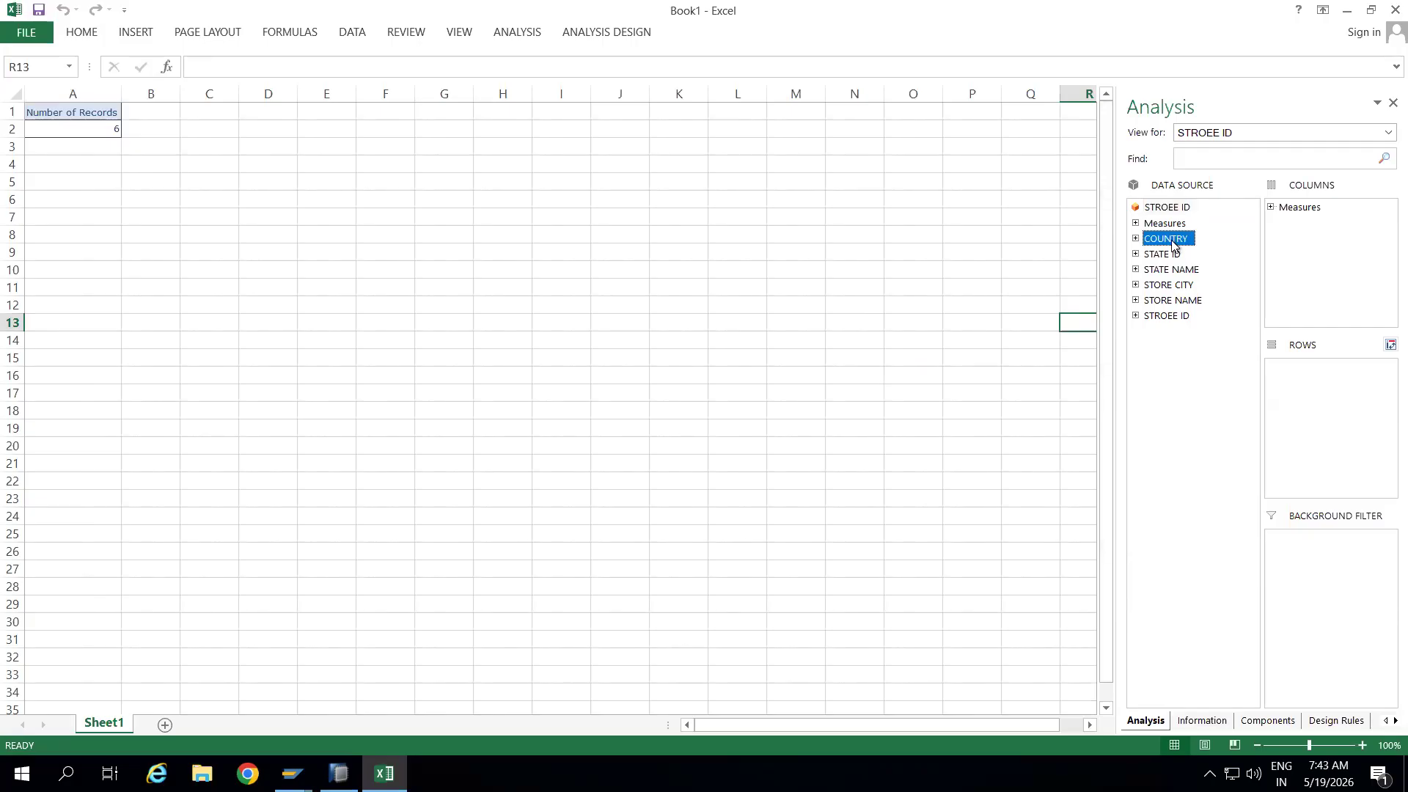
{"action": "left_click", "coordinate": [1171, 285]}
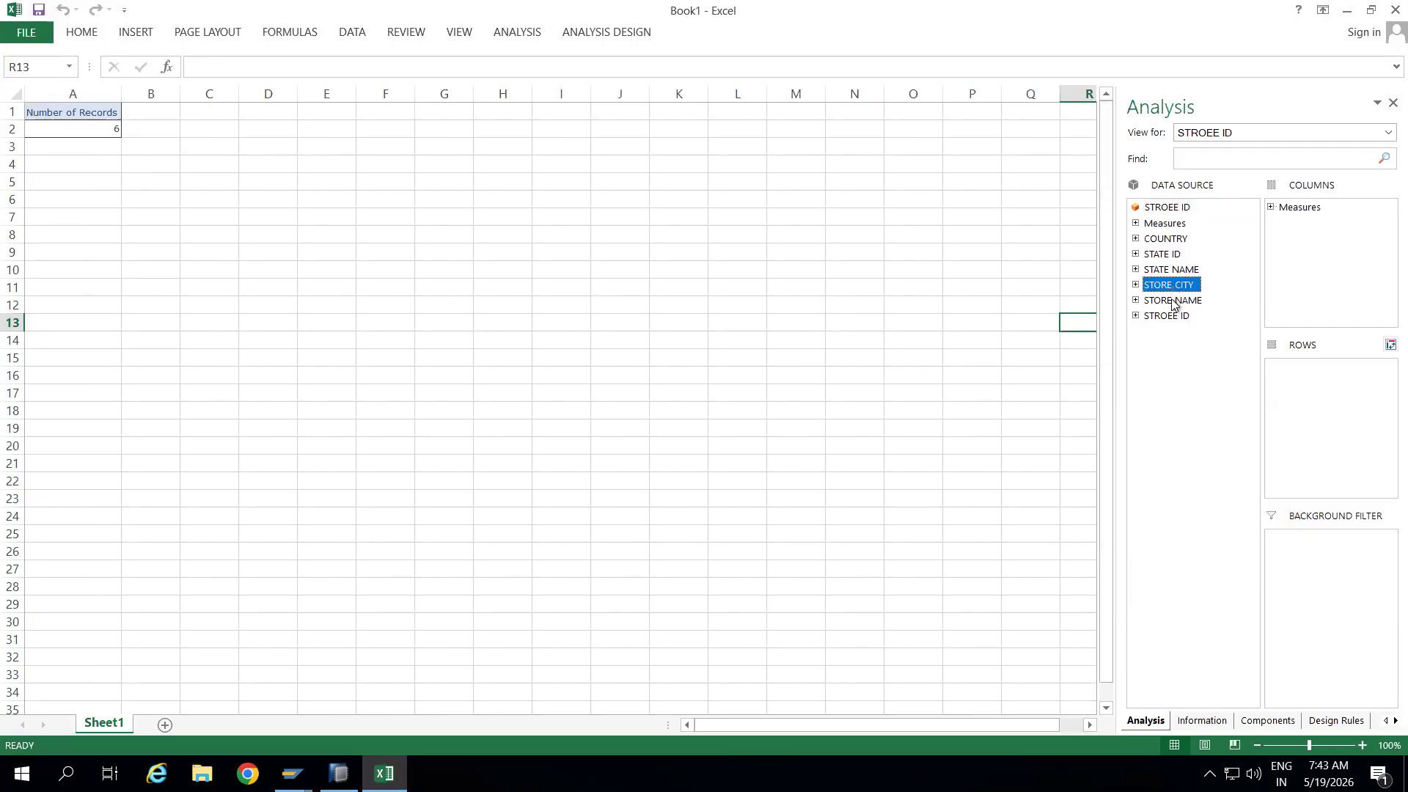
{"action": "left_click", "coordinate": [1173, 317]}
{"action": "left_click_drag", "start_coordinate": [1209, 338], "coordinate": [1320, 409]}
{"action": "left_click", "coordinate": [1171, 299]}
{"action": "left_click_drag", "start_coordinate": [1171, 299], "coordinate": [1313, 400]}
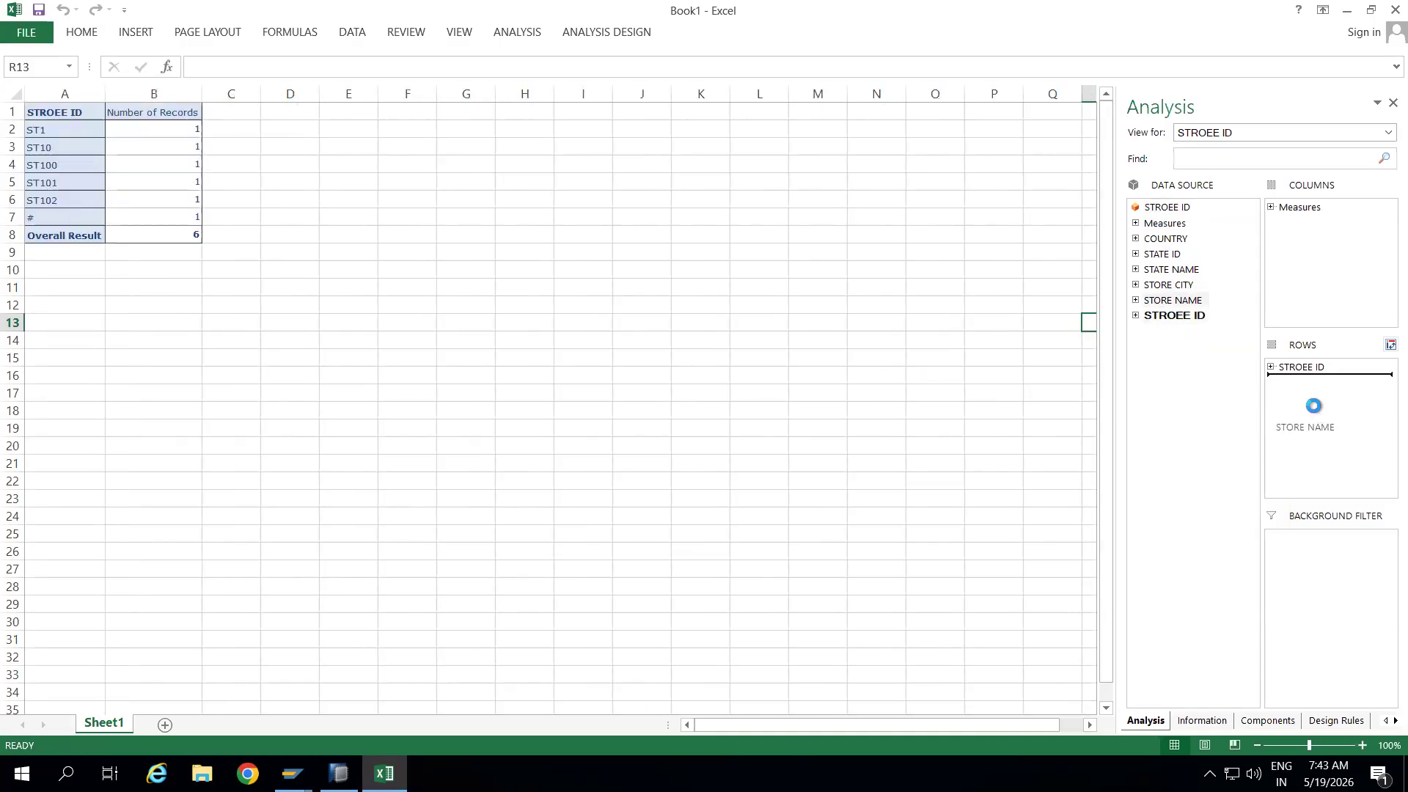
Add STATE ID, STATE NAME, COUNTRY and STORE CITY to the crosstab rows after STORE NAME
{"action": "left_click_drag", "start_coordinate": [1161, 257], "coordinate": [1316, 411]}
{"action": "left_click", "coordinate": [1169, 270]}
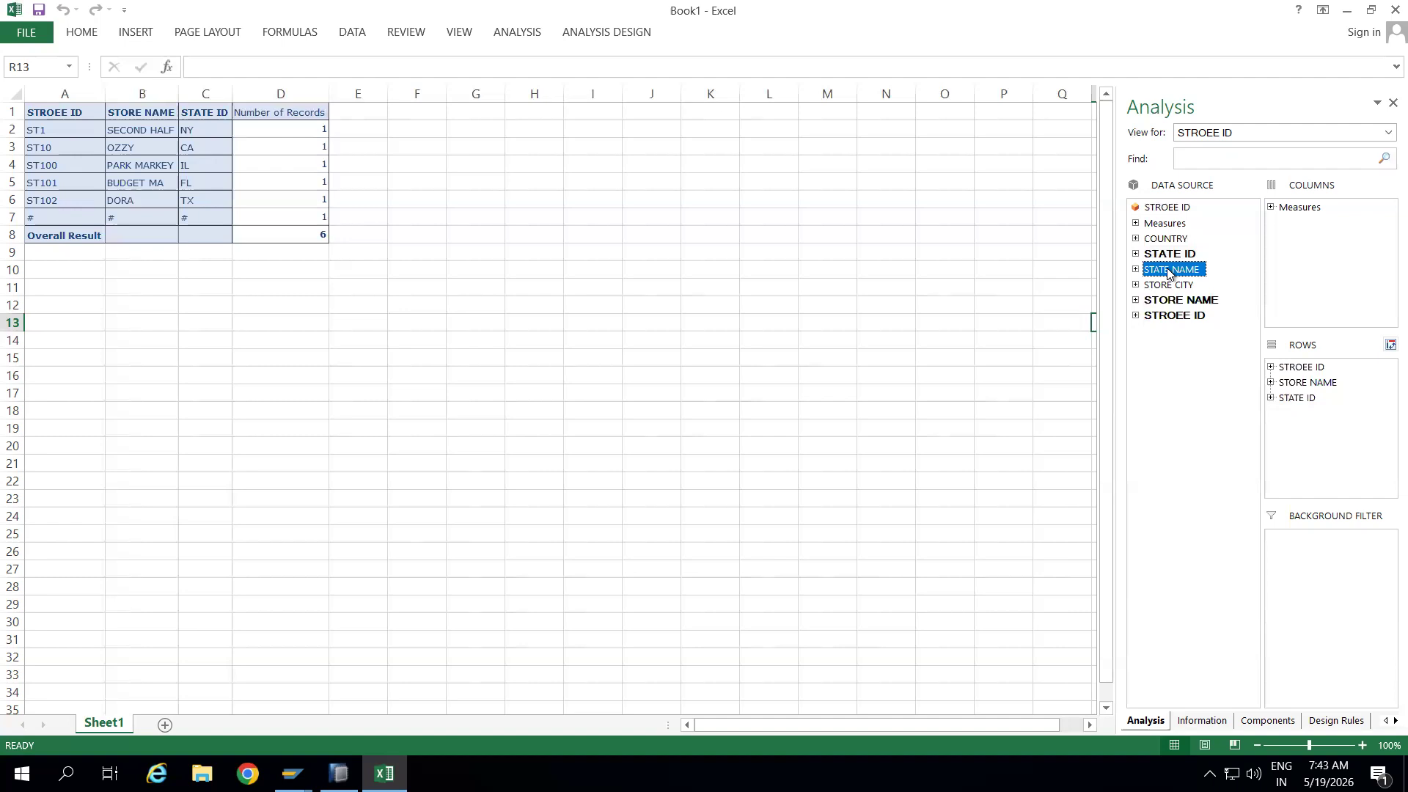
{"action": "left_click_drag", "start_coordinate": [1168, 273], "coordinate": [1294, 421]}
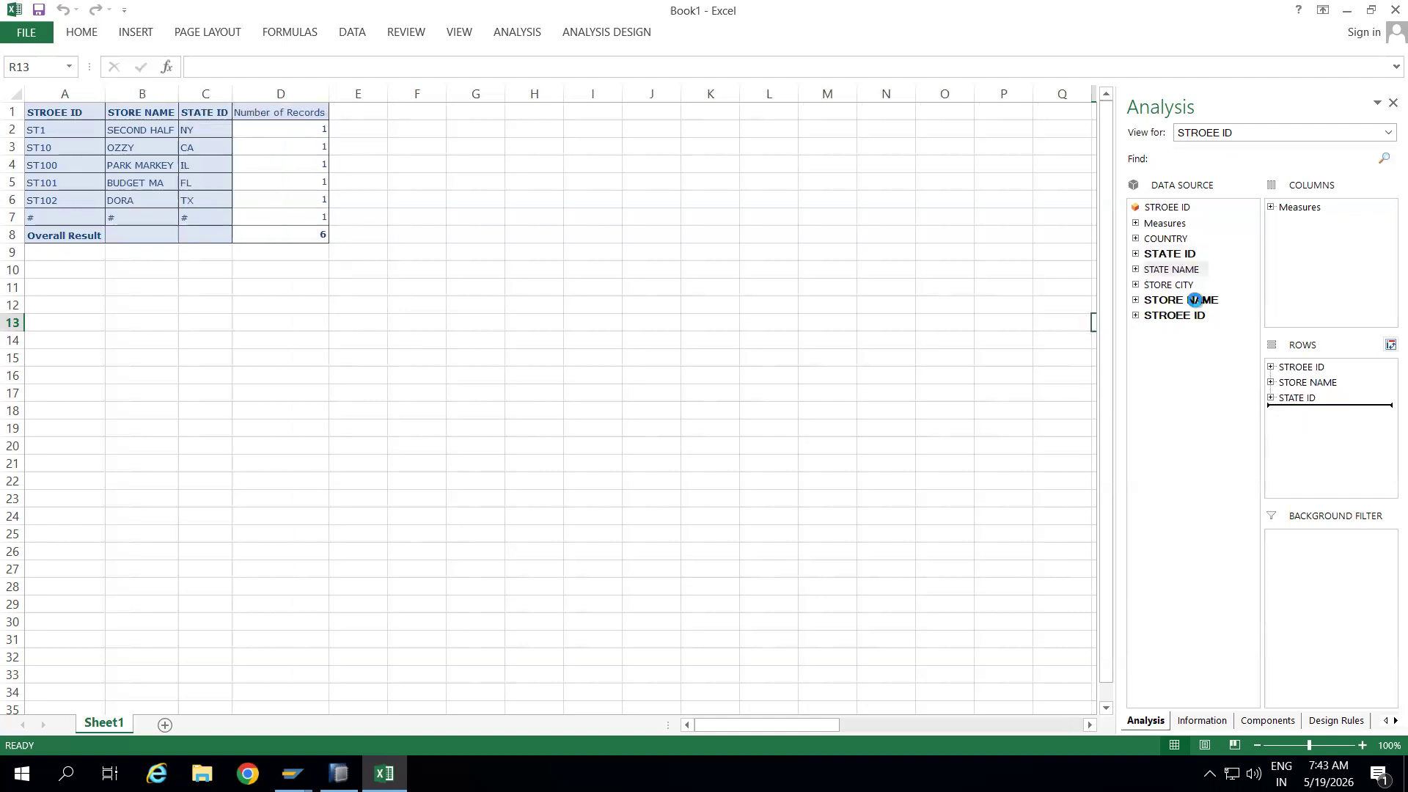
{"action": "left_click_drag", "start_coordinate": [1162, 246], "coordinate": [1314, 462]}
{"action": "left_click_drag", "start_coordinate": [1168, 284], "coordinate": [1313, 462]}
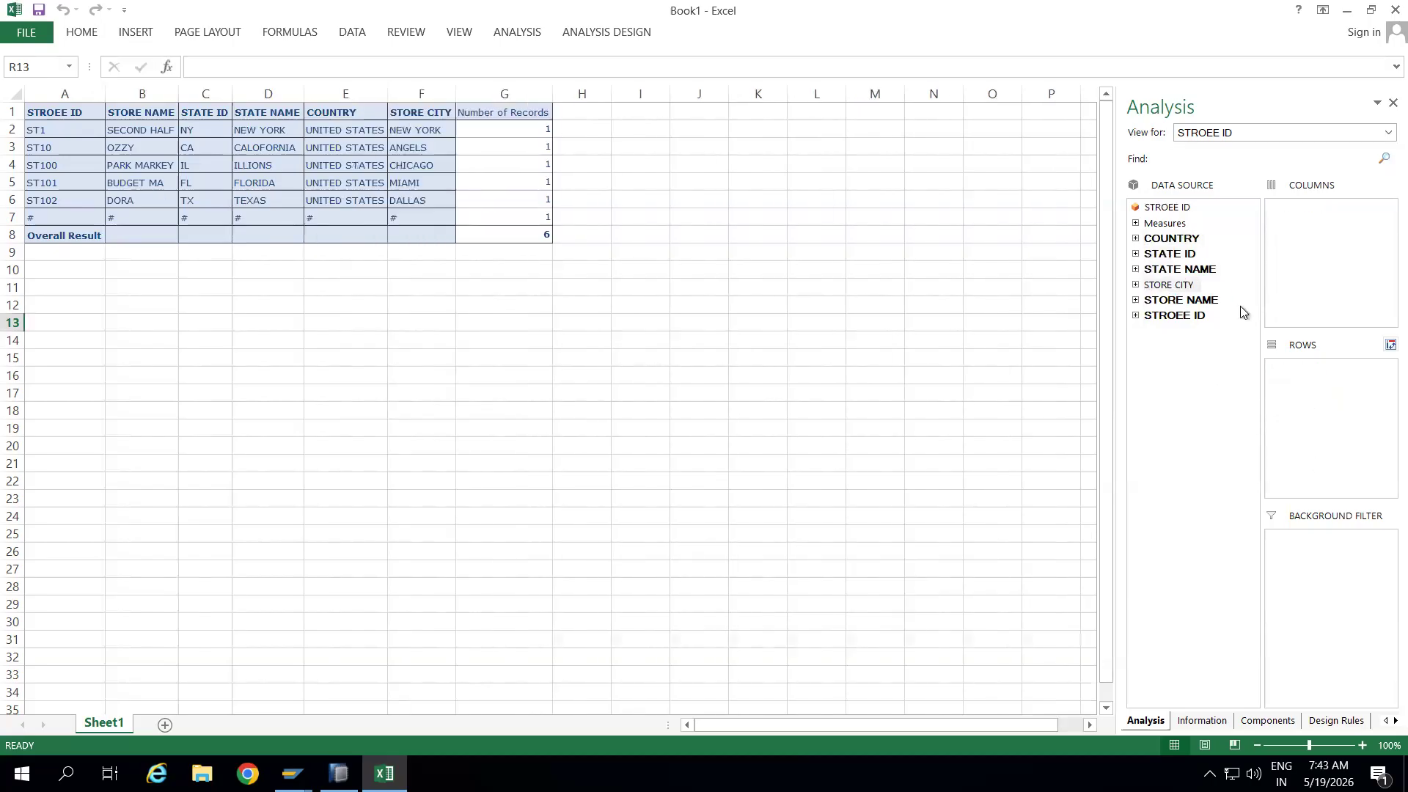
Expand the Measures group and place Number of Records in the crosstab columns
{"action": "left_click_drag", "start_coordinate": [1169, 231], "coordinate": [1302, 242]}
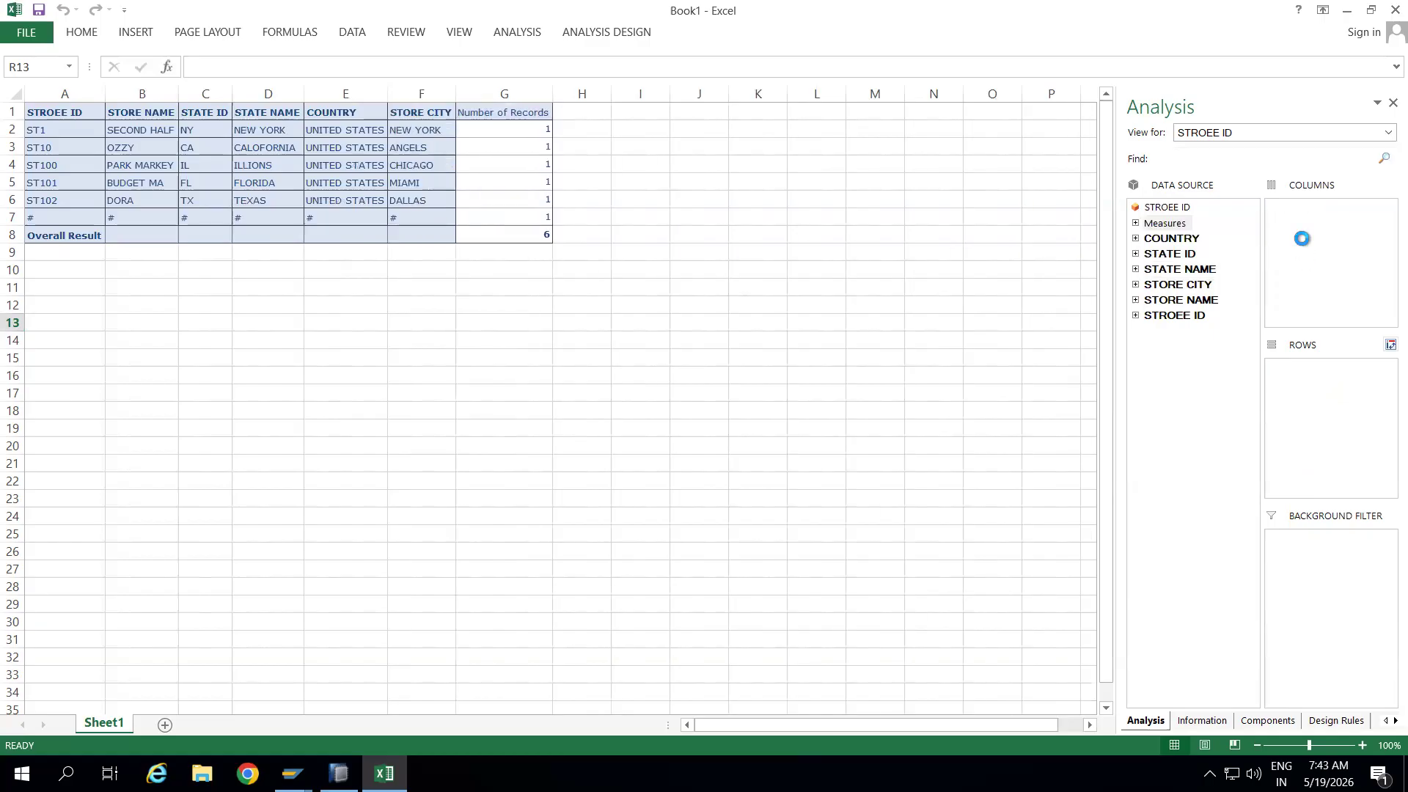
{"action": "left_click", "coordinate": [1137, 223]}
{"action": "left_click_drag", "start_coordinate": [1198, 238], "coordinate": [1311, 271]}
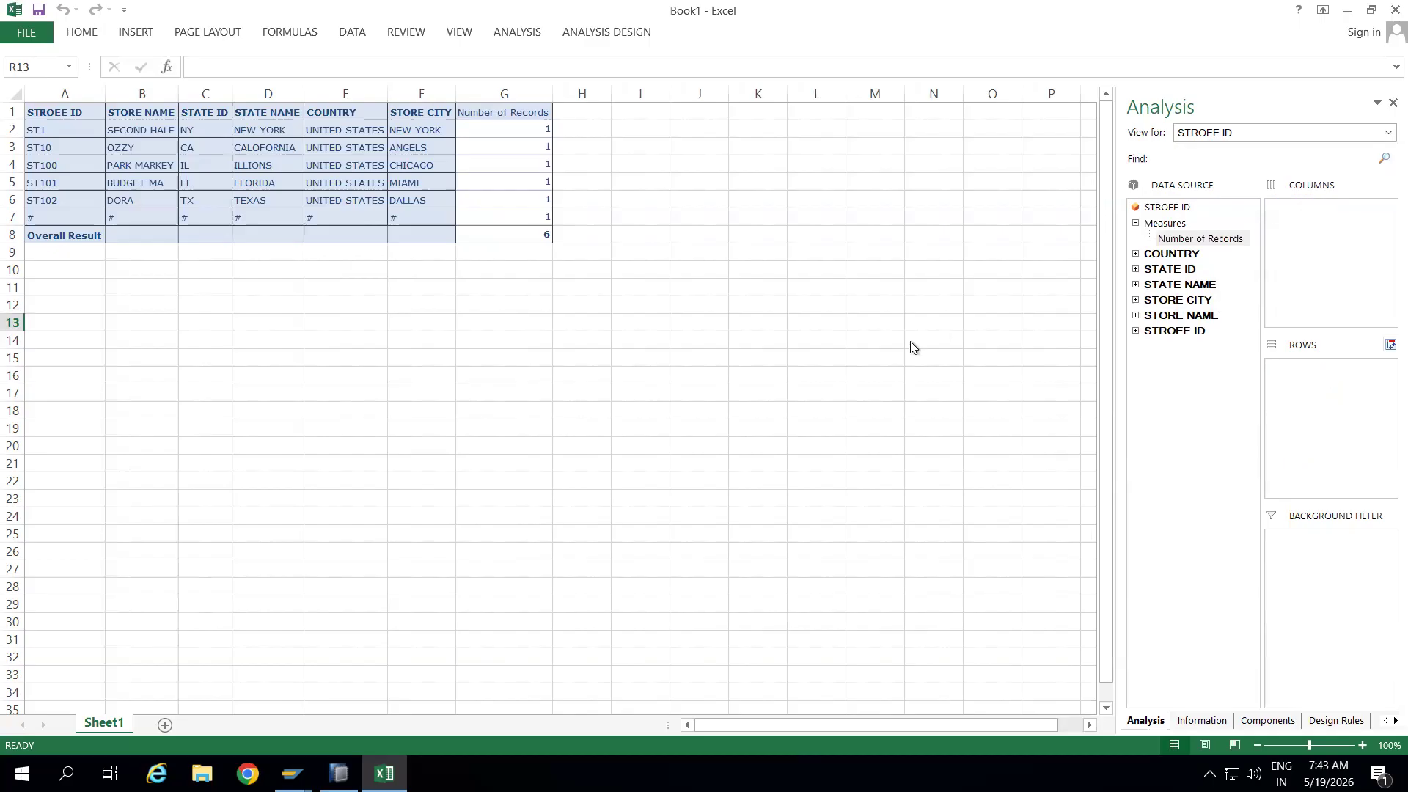
{"action": "left_click", "coordinate": [543, 236]}
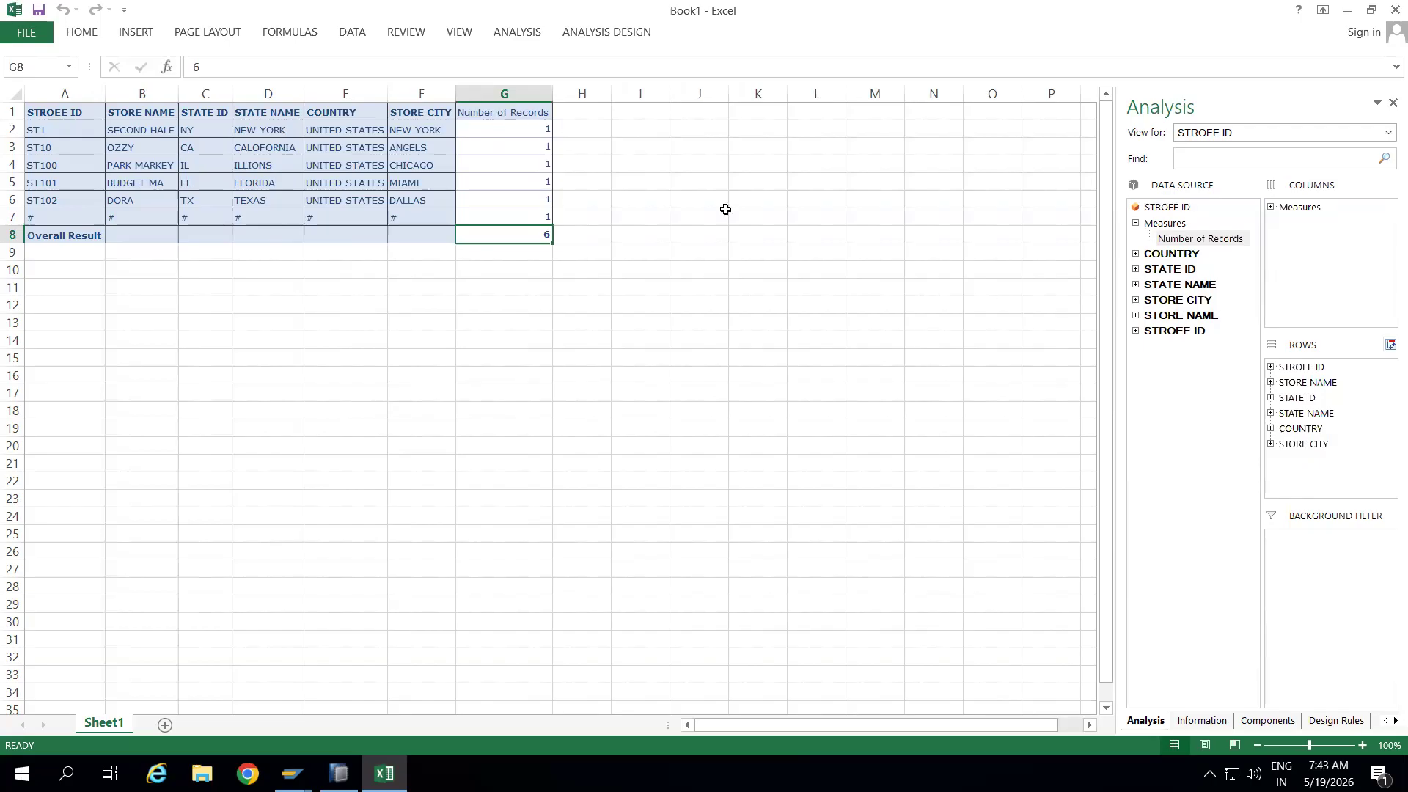
{"action": "left_click", "coordinate": [517, 34]}
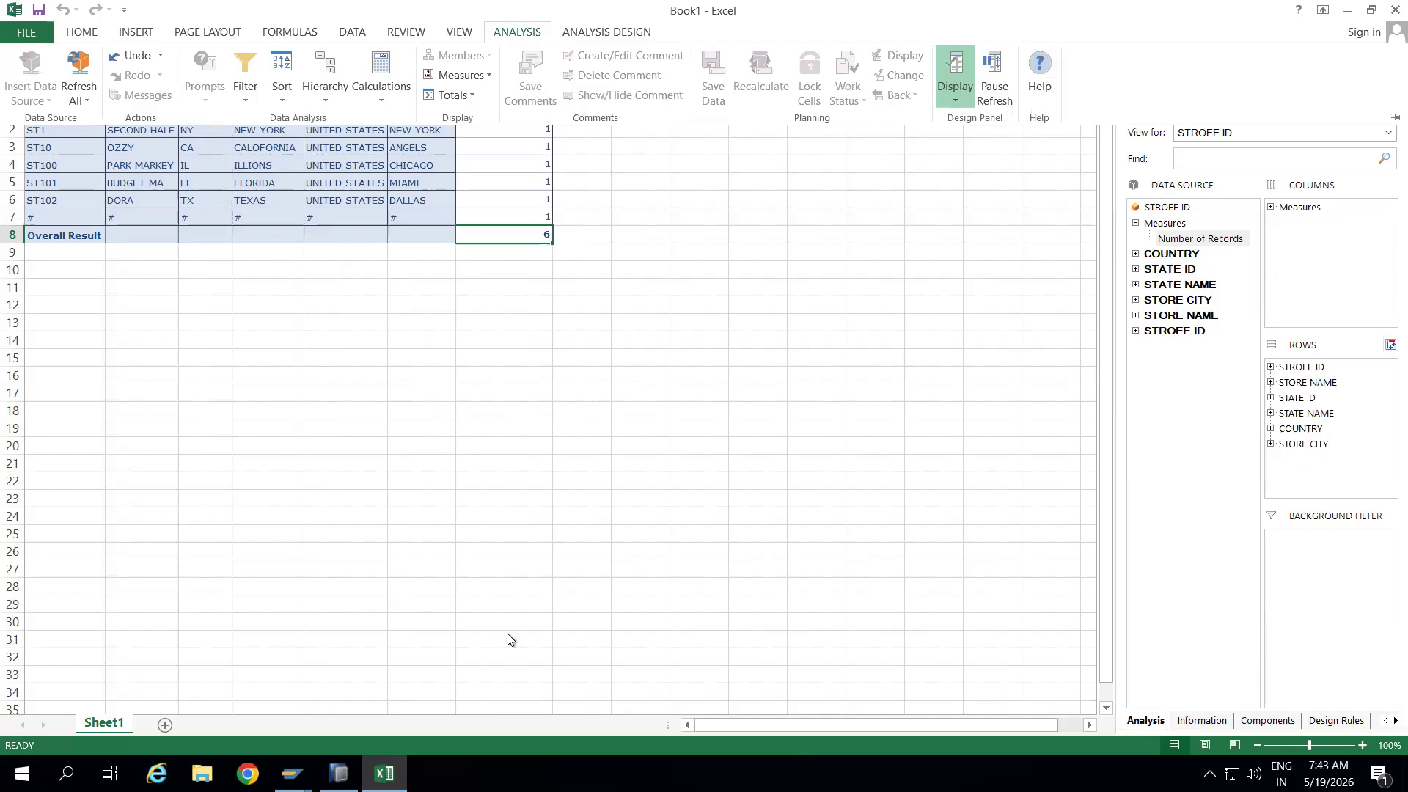
{"action": "left_click", "coordinate": [651, 257]}
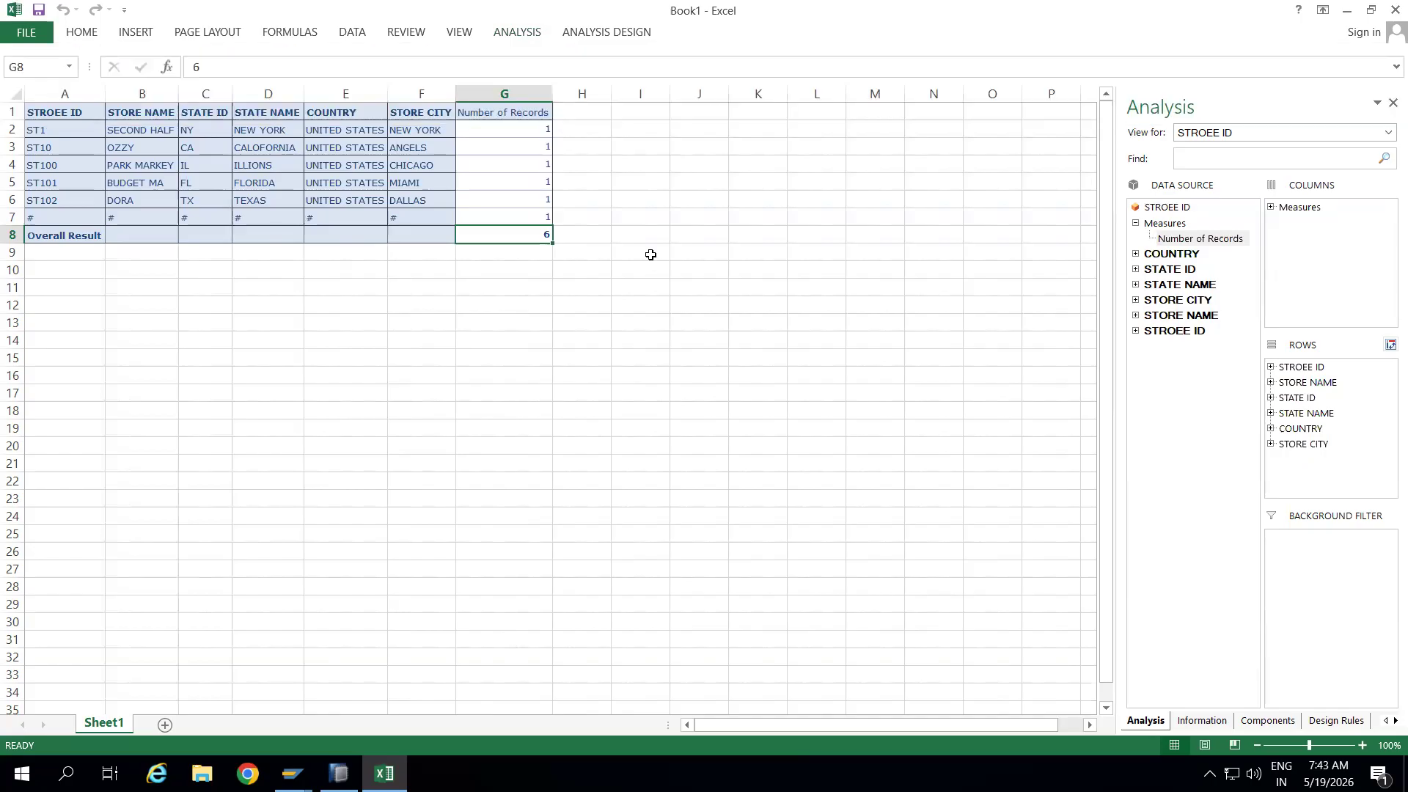
Note the reporting tools beside the crosstab: AFO in I9, analysis office in I12, tableu in I17 and powerbi in I20
{"action": "left_click", "coordinate": [651, 254]}
{"action": "type", "text": "AFO"}
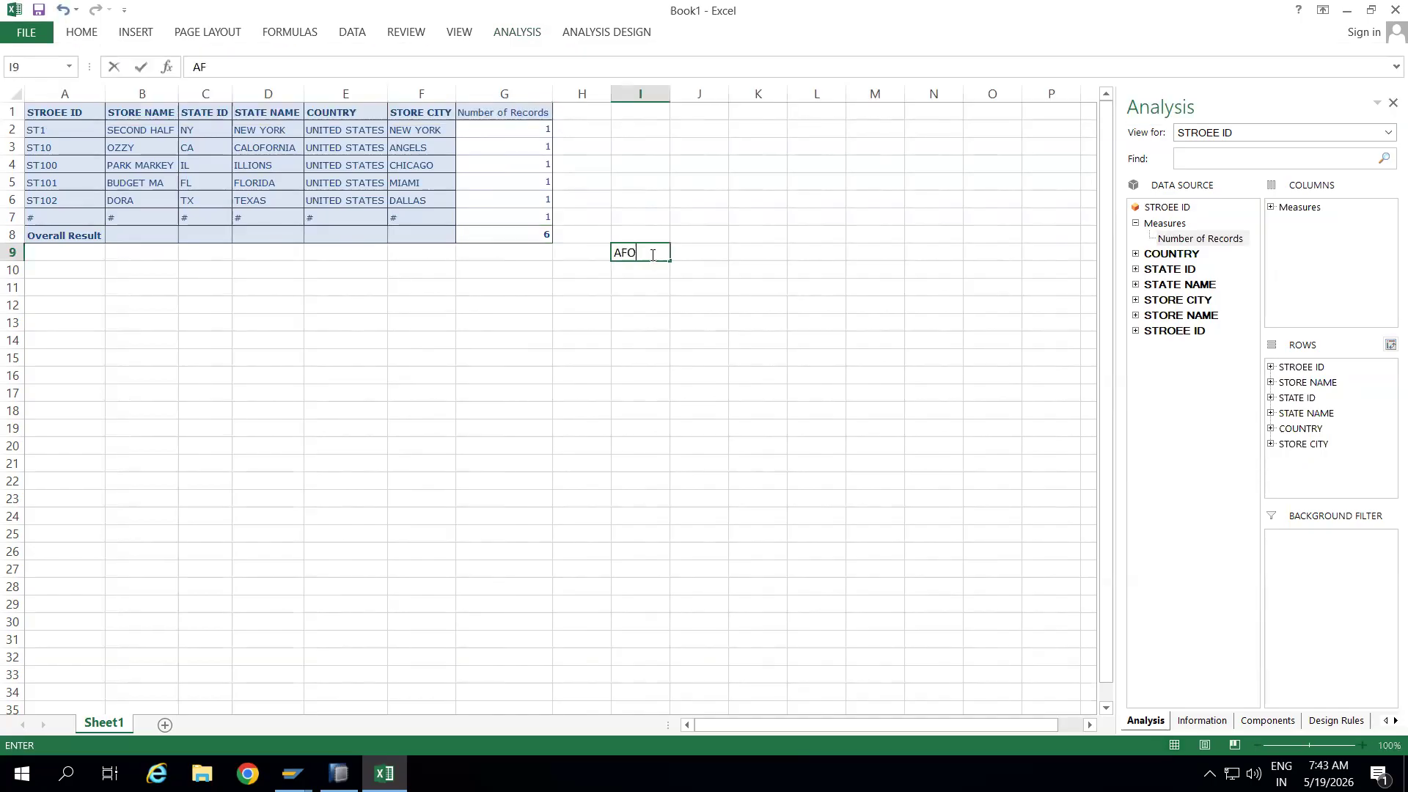
{"action": "left_click", "coordinate": [662, 303]}
{"action": "type", "text": "an"}
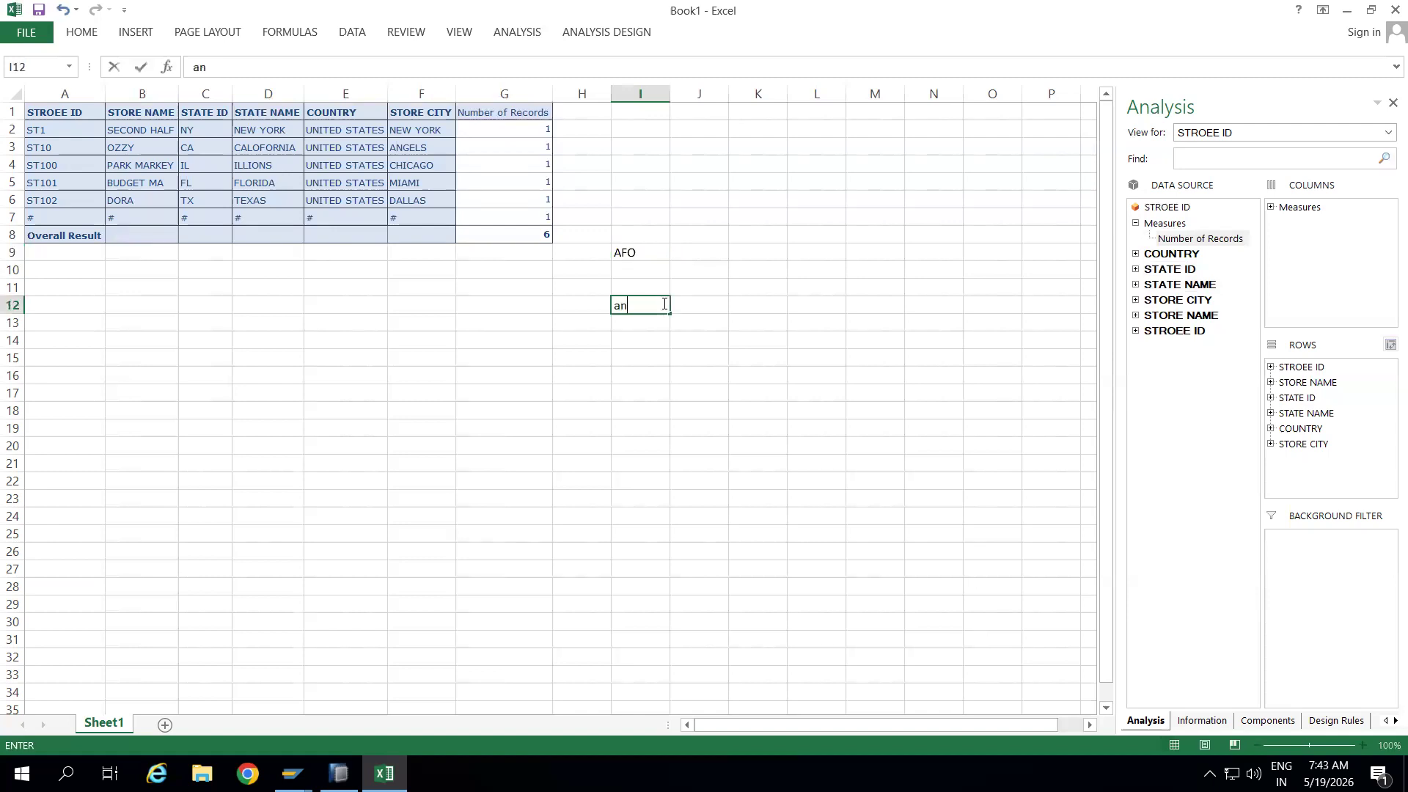
{"action": "type", "text": "alysis office"}
{"action": "left_click", "coordinate": [644, 396]}
{"action": "type", "text": "tableu"}
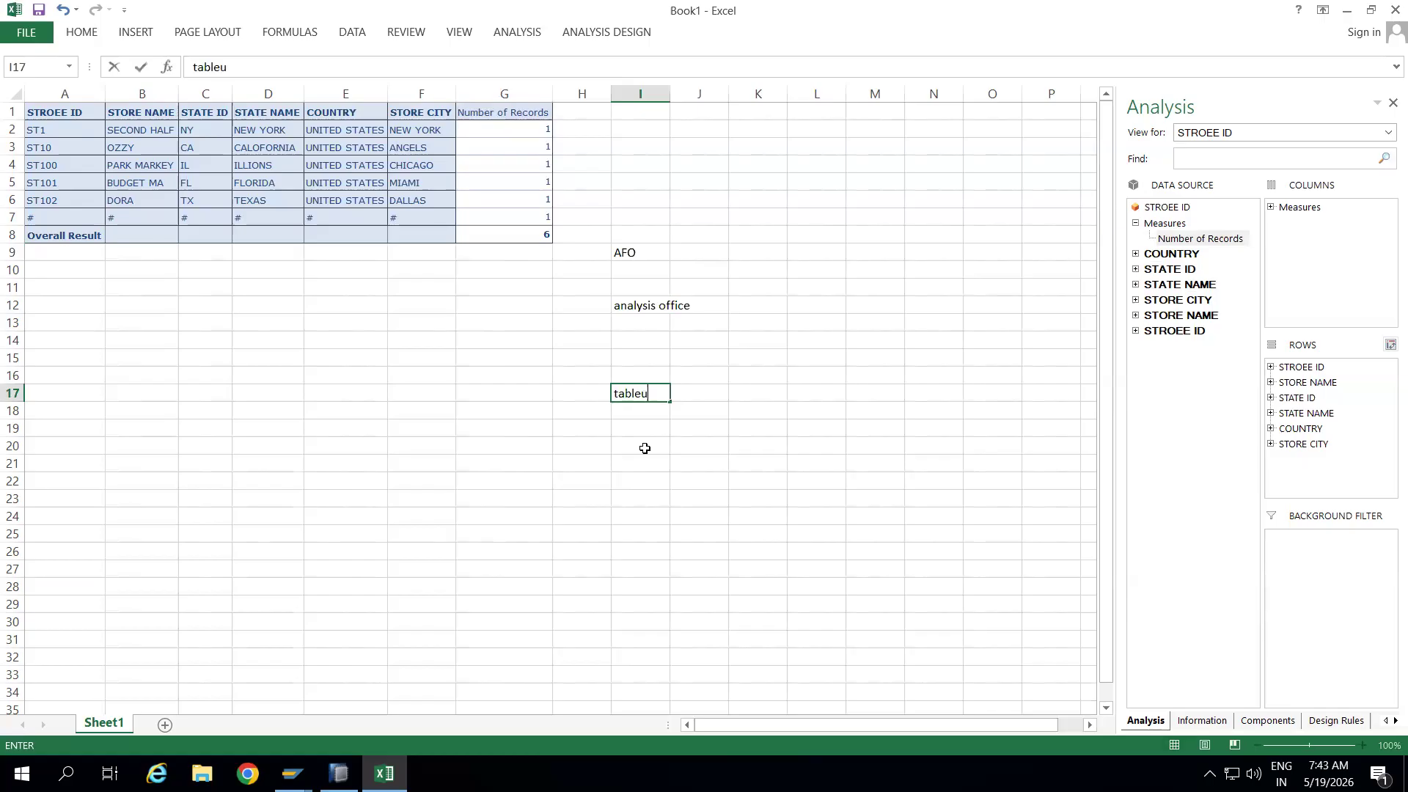
{"action": "left_click", "coordinate": [645, 448]}
{"action": "type", "text": "powerbi"}
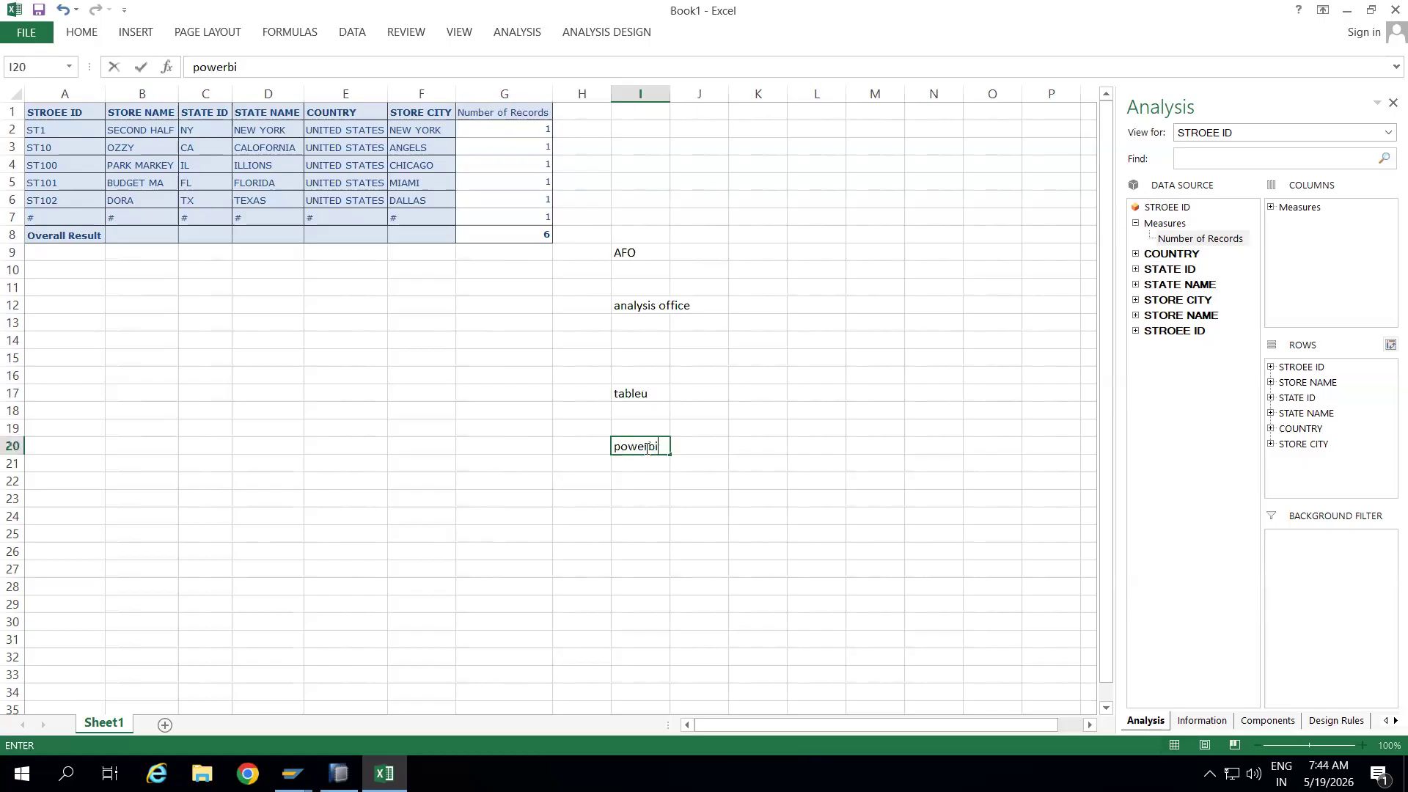
Enter the SAP reporting tools SAC, SAP BO, AFO and Lumira across cells I23 to L23
{"action": "left_click", "coordinate": [634, 506]}
{"action": "type", "text": "SAC"}
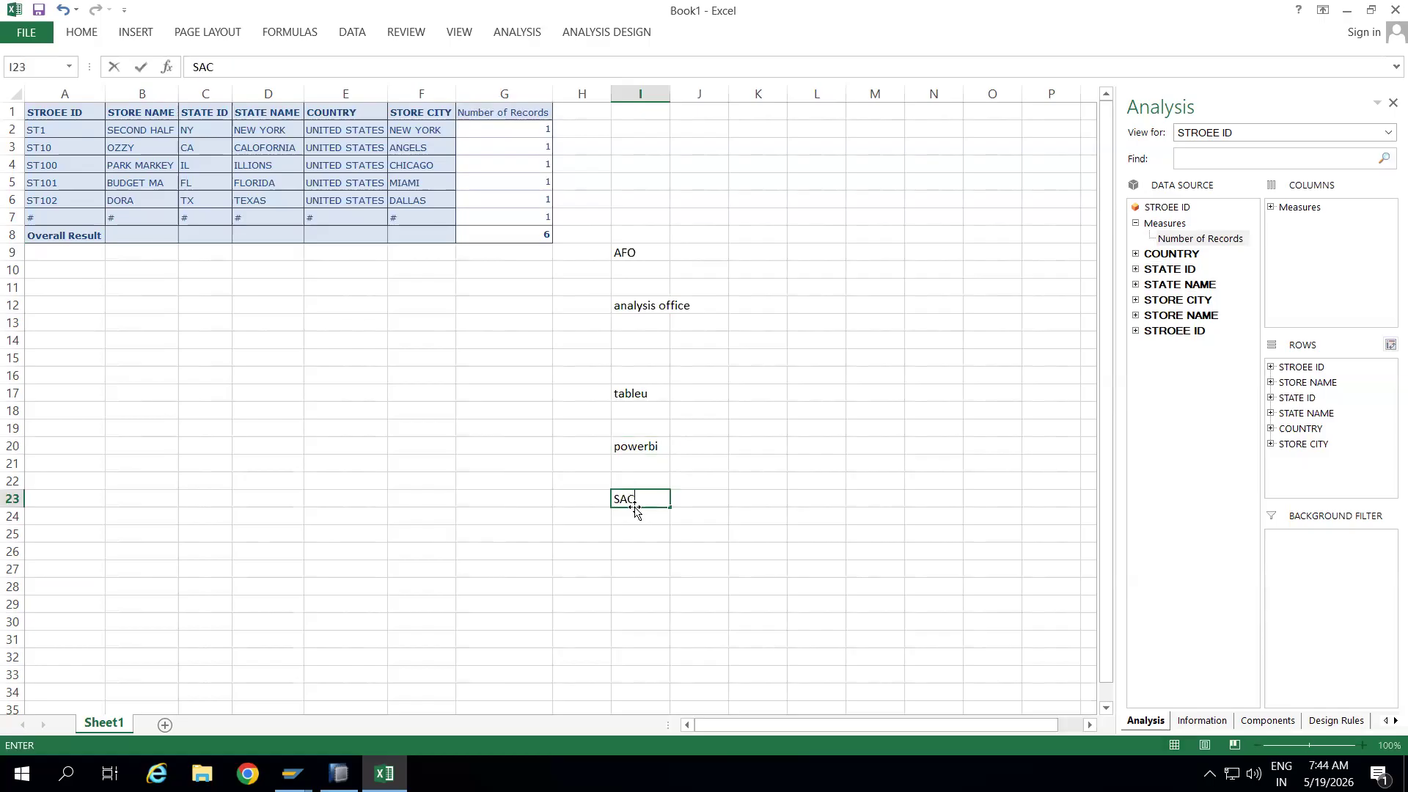
{"action": "left_click", "coordinate": [705, 492]}
{"action": "type", "text": "SAP BOI"}
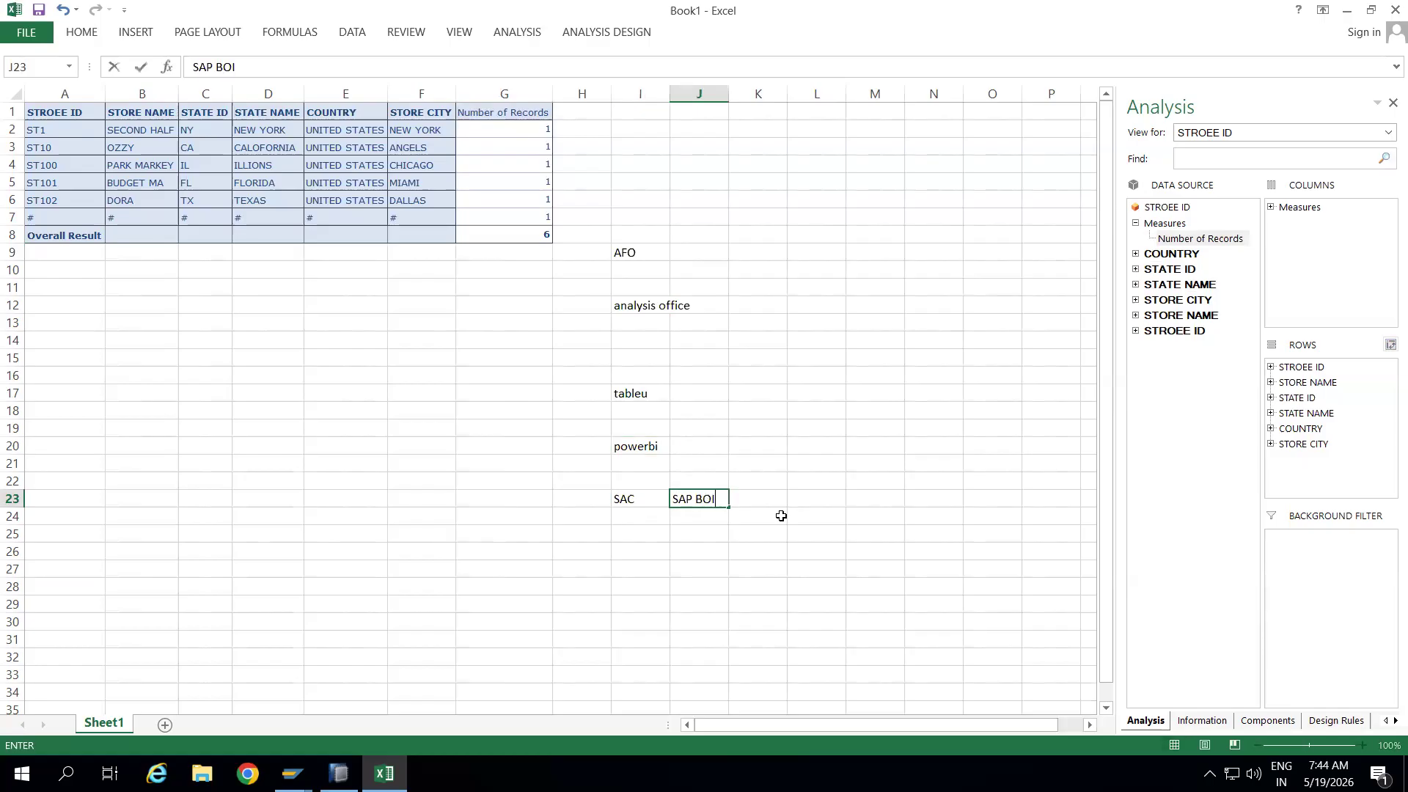
{"action": "left_click", "coordinate": [749, 501]}
{"action": "type", "text": "AFO"}
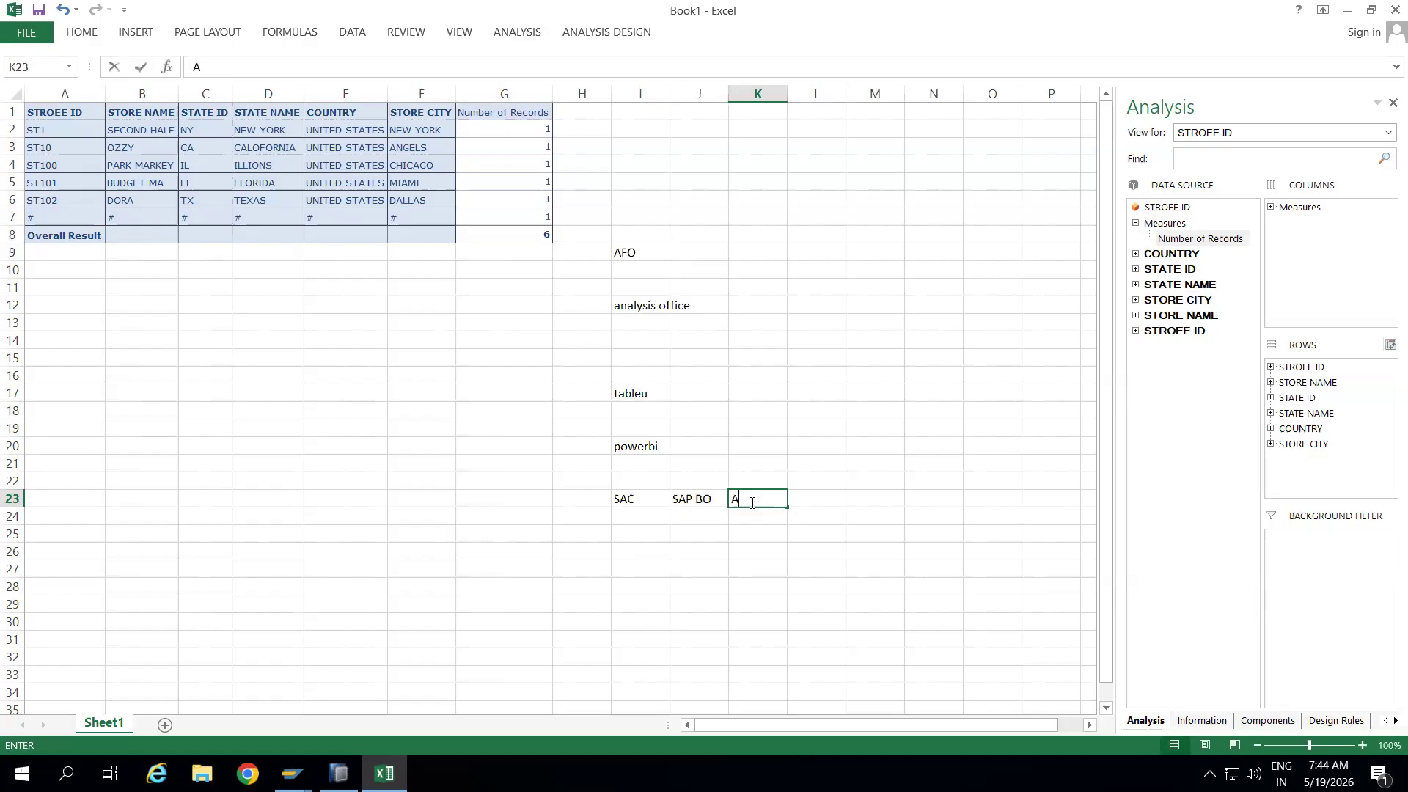
{"action": "left_click", "coordinate": [809, 501]}
{"action": "type", "text": "Lumira"}
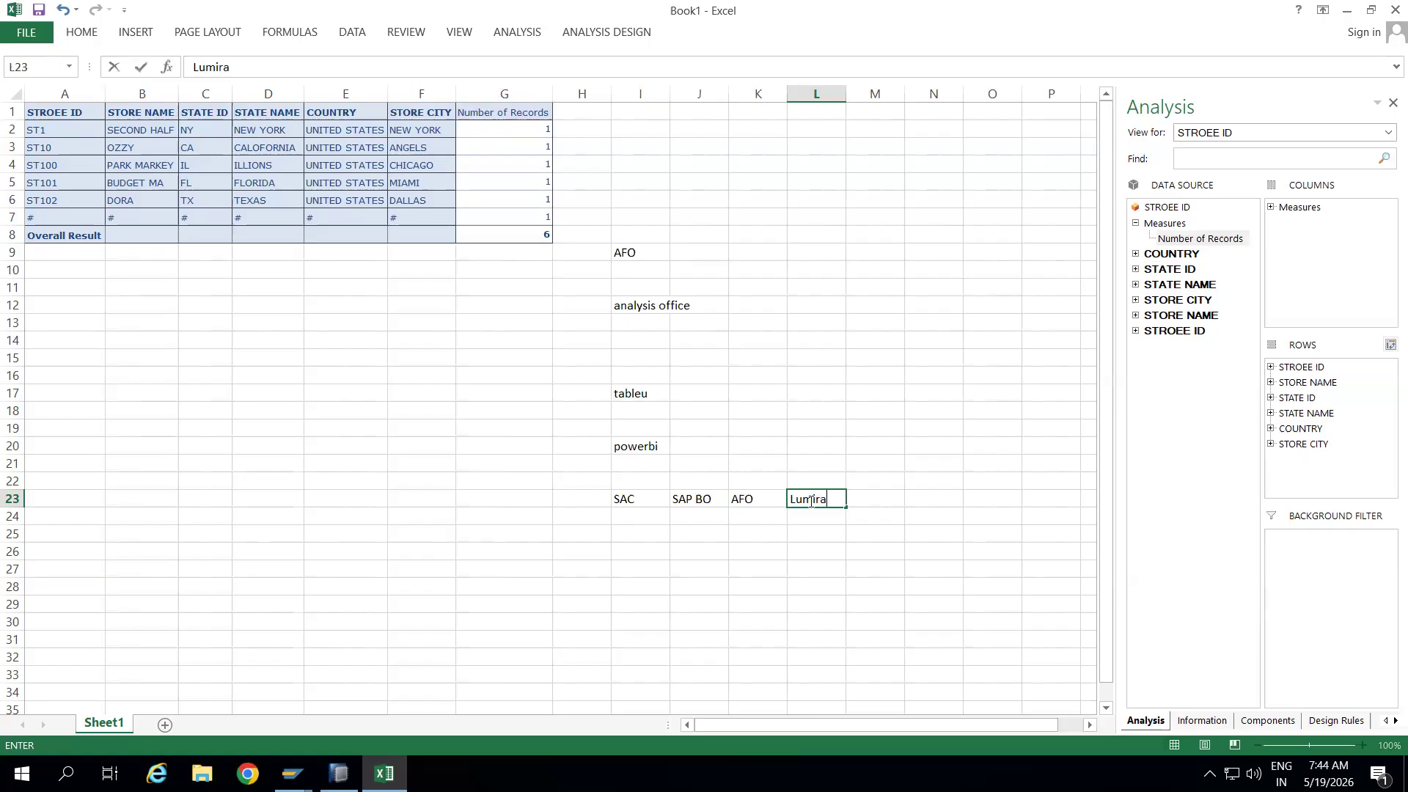
{"action": "left_click", "coordinate": [869, 497]}
{"action": "left_click_drag", "start_coordinate": [652, 499], "coordinate": [832, 495]}
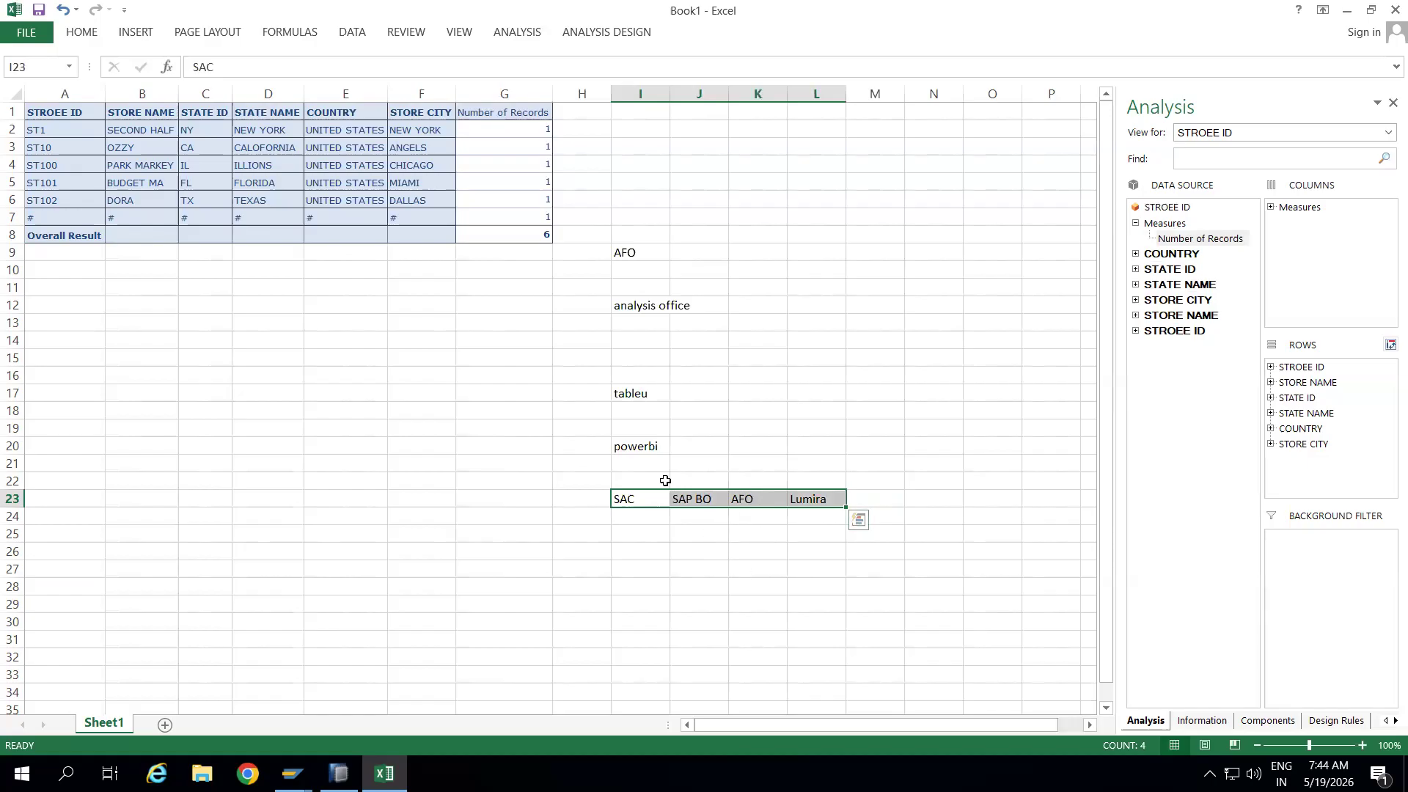
Label the powerbi and tableu entries as external in cells H20 and H17
{"action": "left_click", "coordinate": [638, 447]}
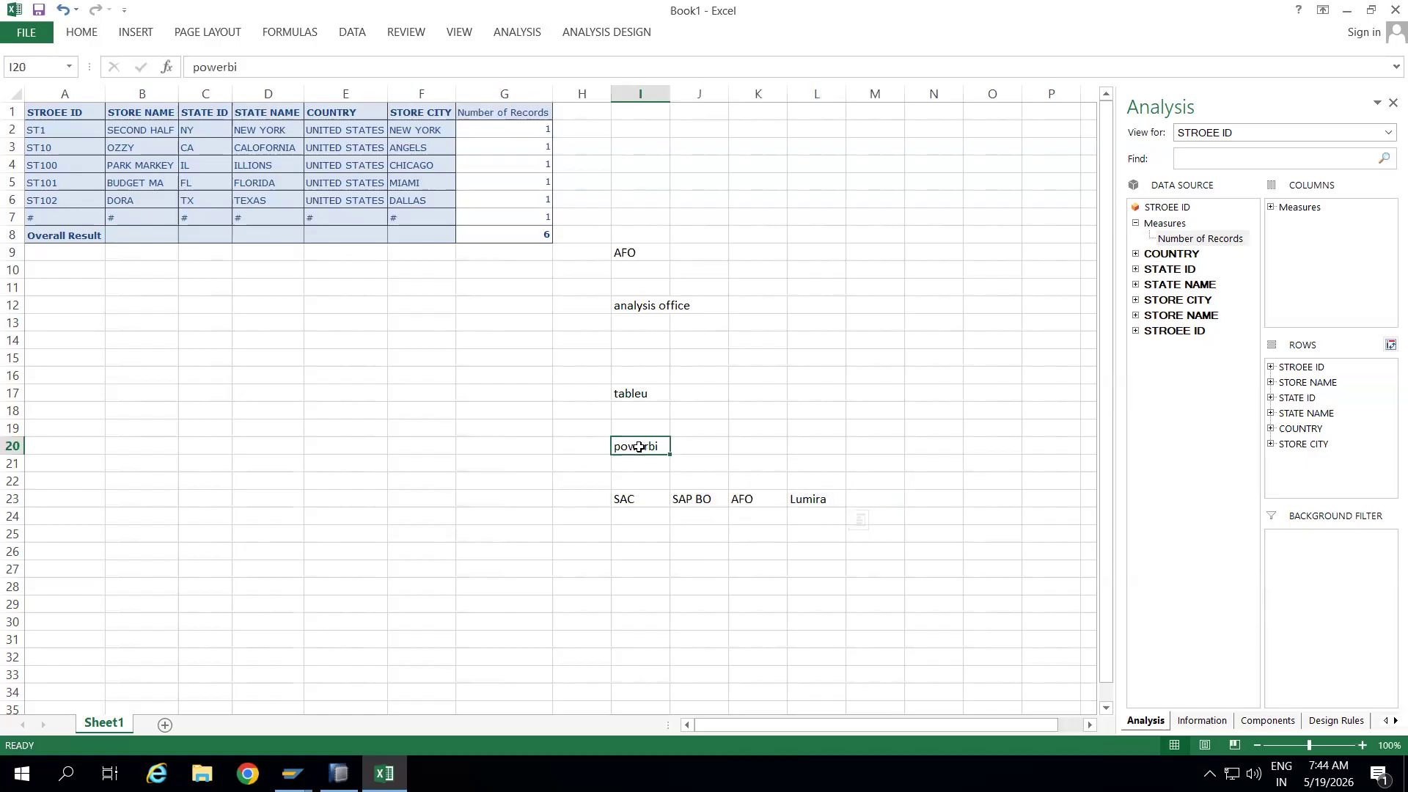
{"action": "left_click", "coordinate": [573, 447]}
{"action": "type", "text": "external"}
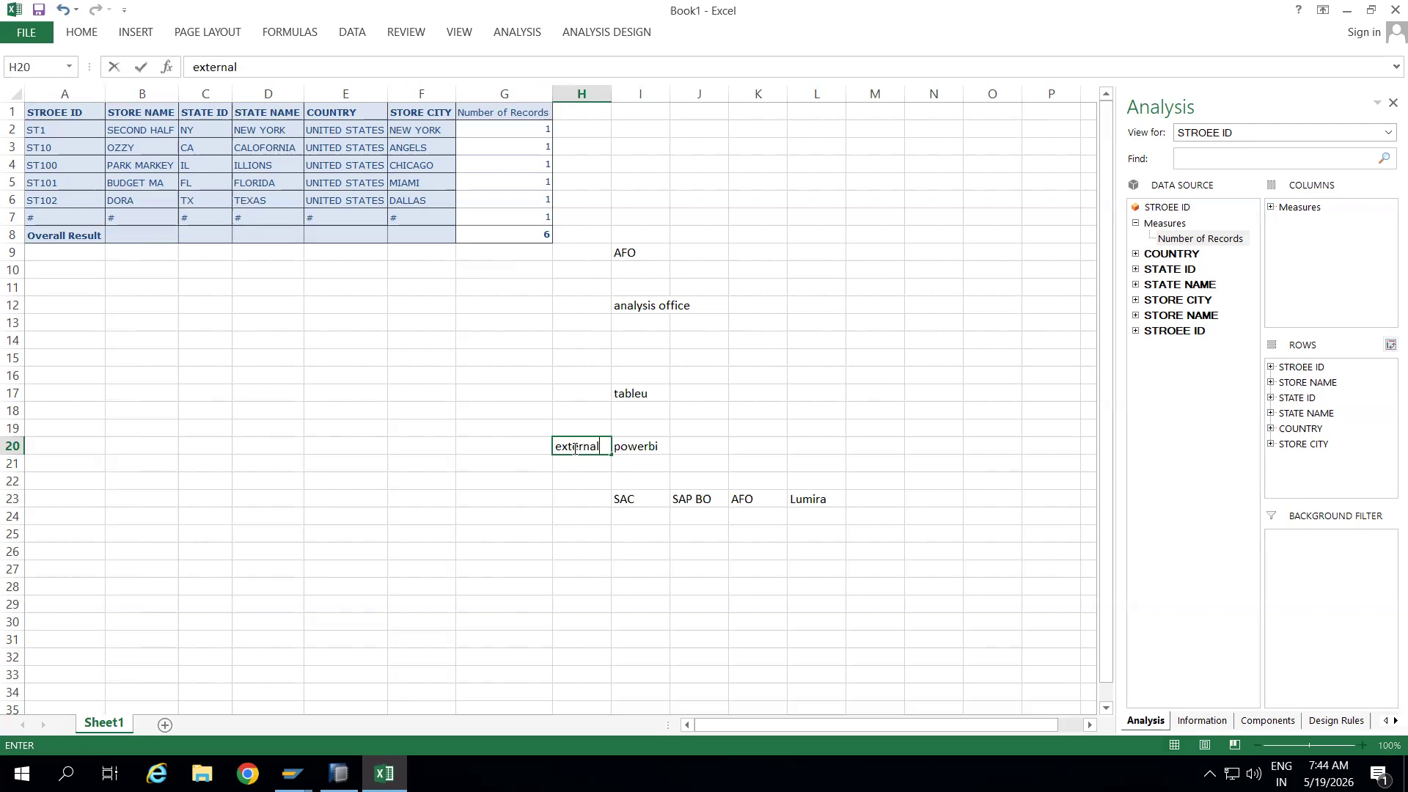
{"action": "left_click", "coordinate": [577, 393]}
{"action": "type", "text": "ex"}
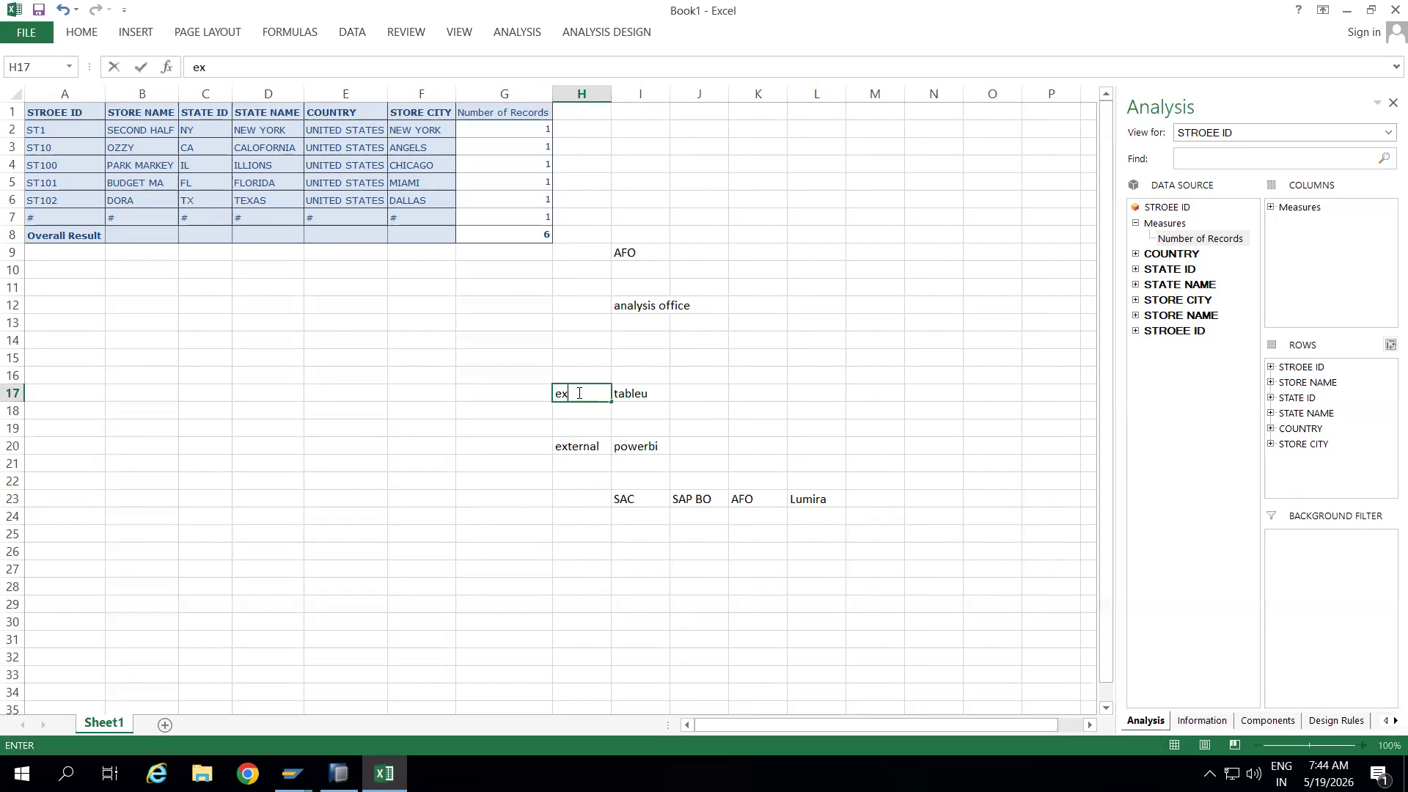
{"action": "type", "text": "ternal"}
{"action": "left_click", "coordinate": [724, 377]}
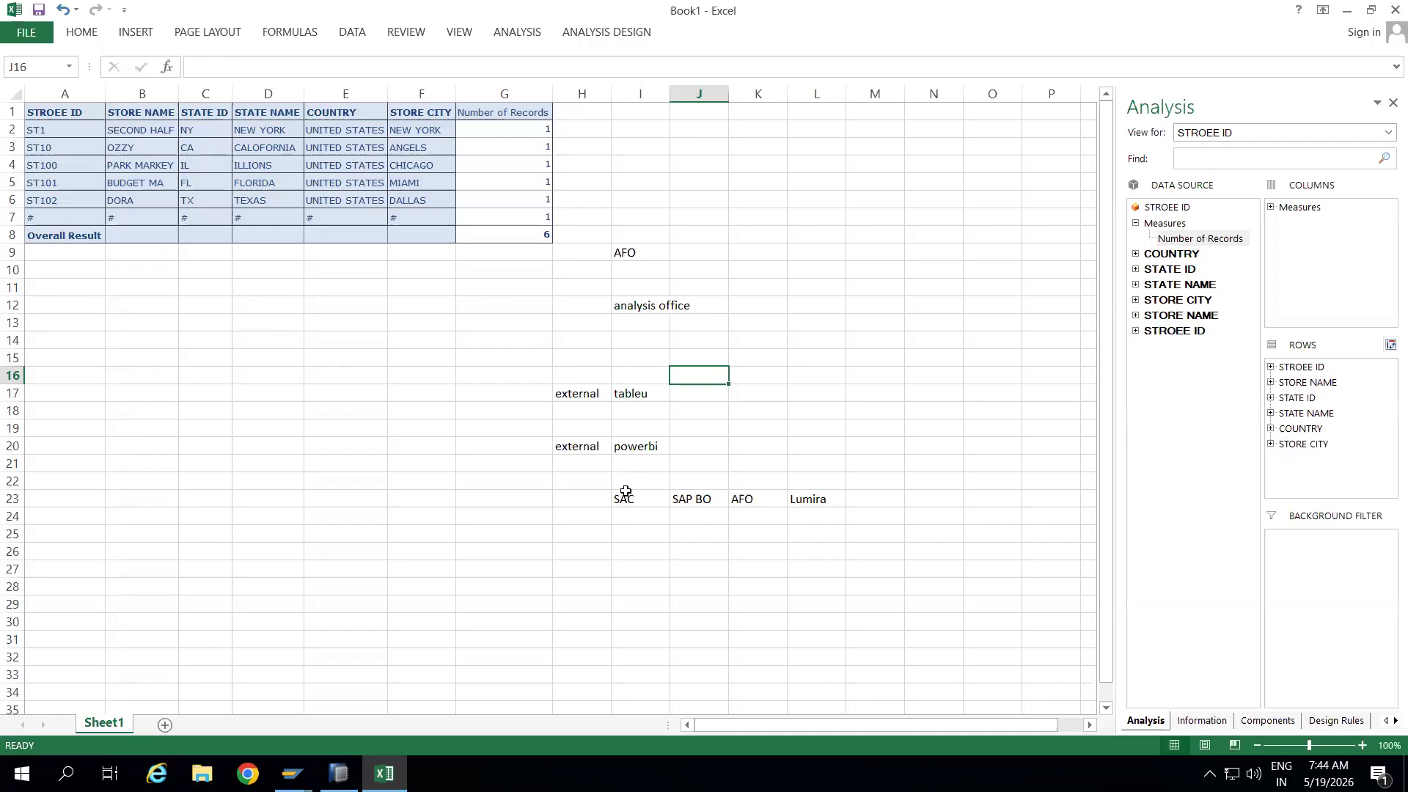
{"action": "left_click_drag", "start_coordinate": [626, 491], "coordinate": [831, 498]}
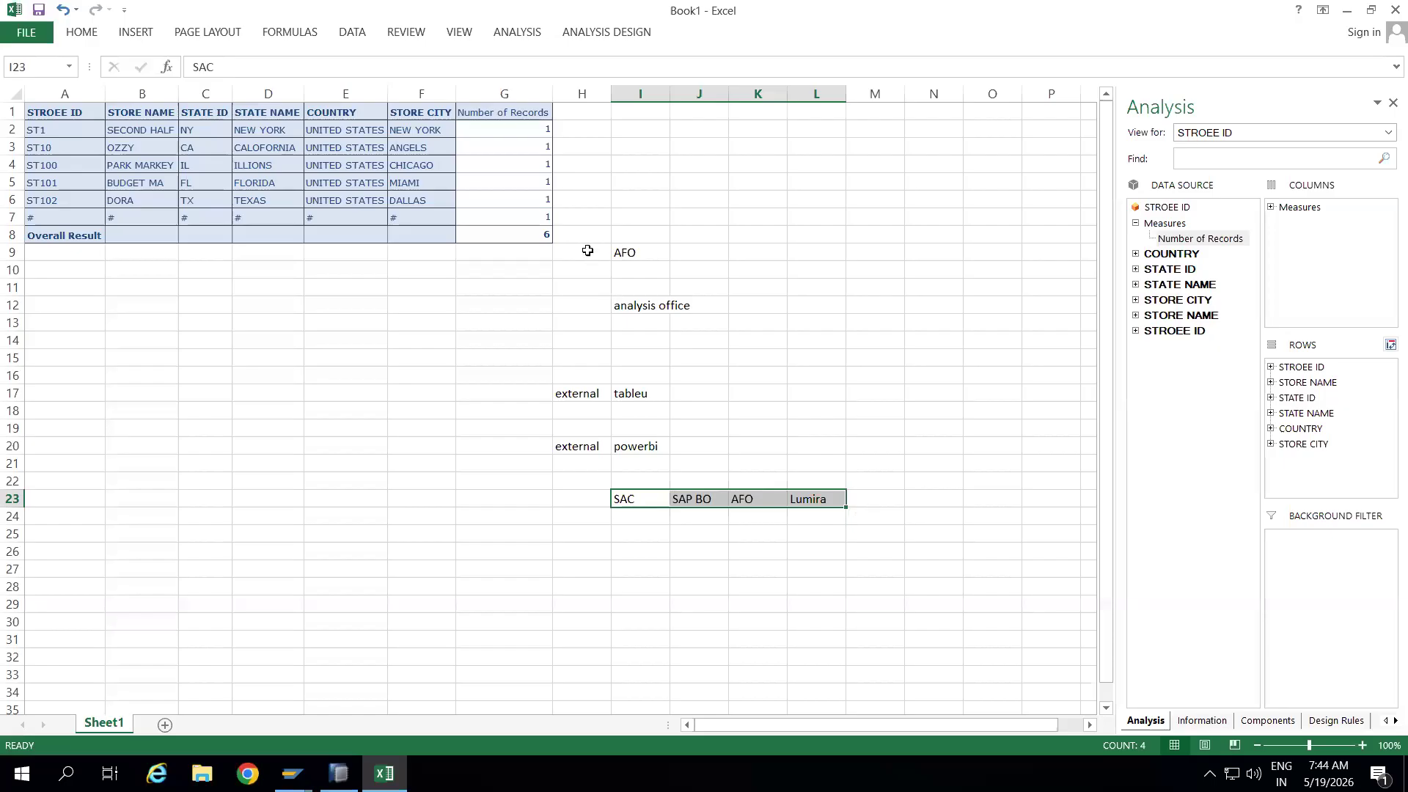
Clear the notes in cells H9 to I20, keeping the SAP tools in row 23
{"action": "left_click_drag", "start_coordinate": [586, 251], "coordinate": [635, 448]}
{"action": "key", "text": "Delete"}
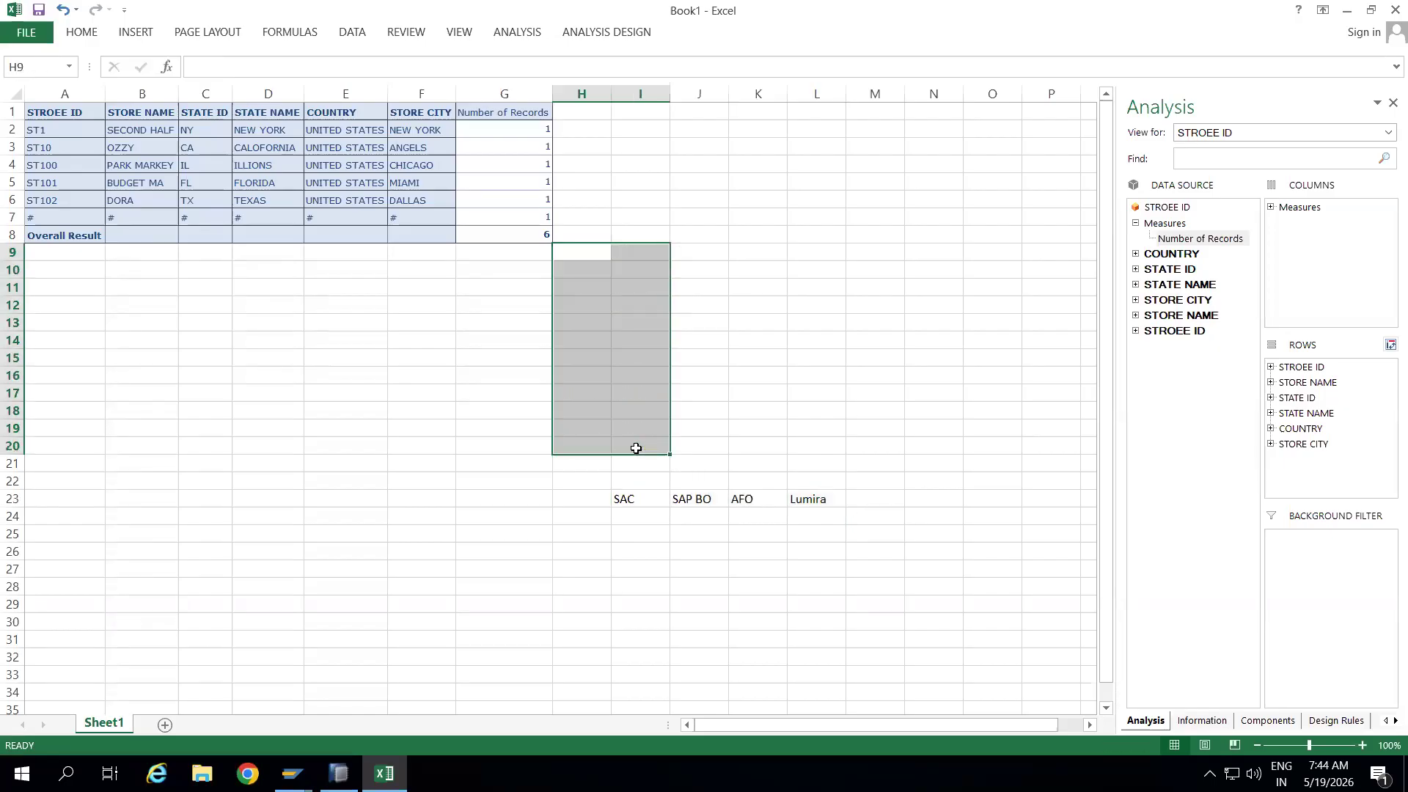
{"action": "left_click", "coordinate": [815, 409]}
{"action": "left_click", "coordinate": [622, 500]}
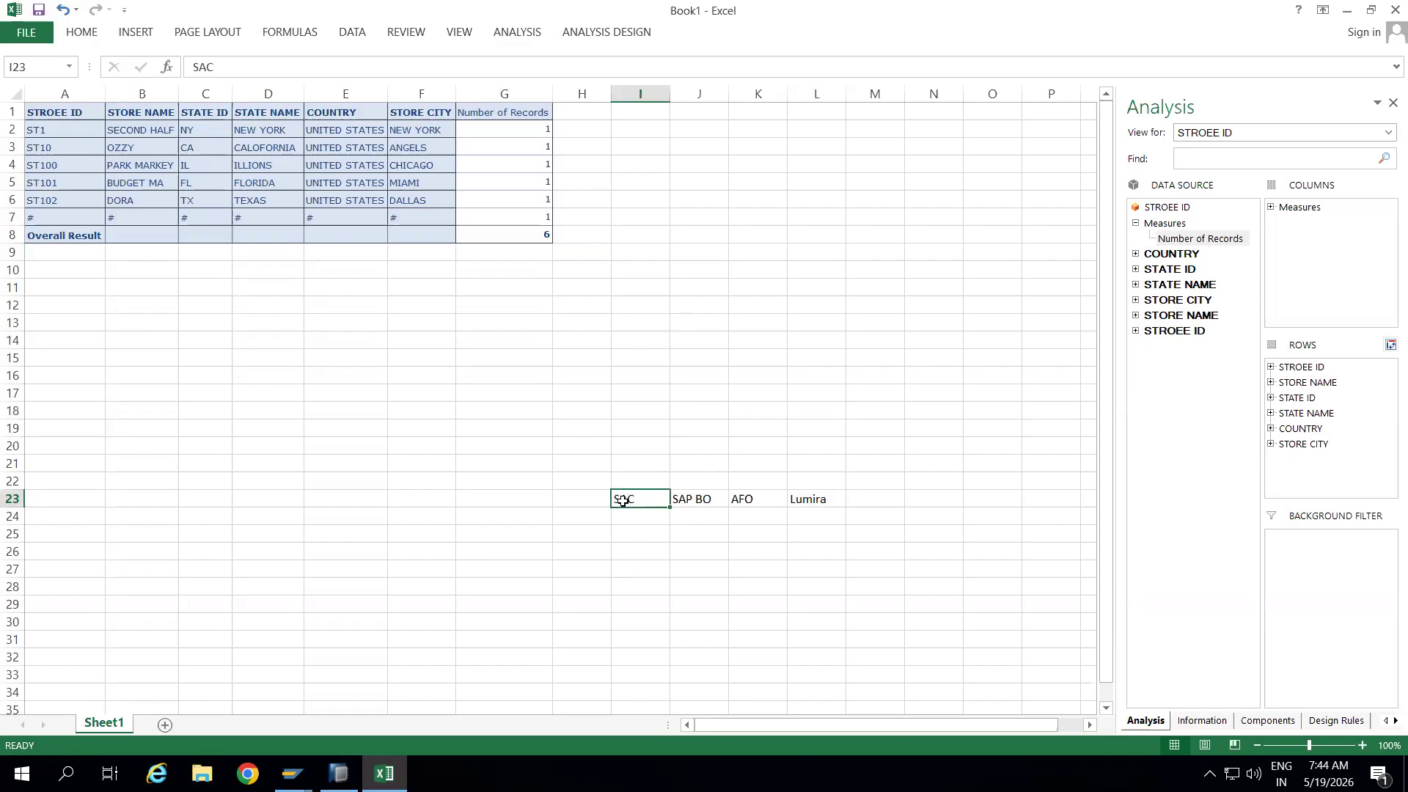
{"action": "left_click", "coordinate": [569, 504]}
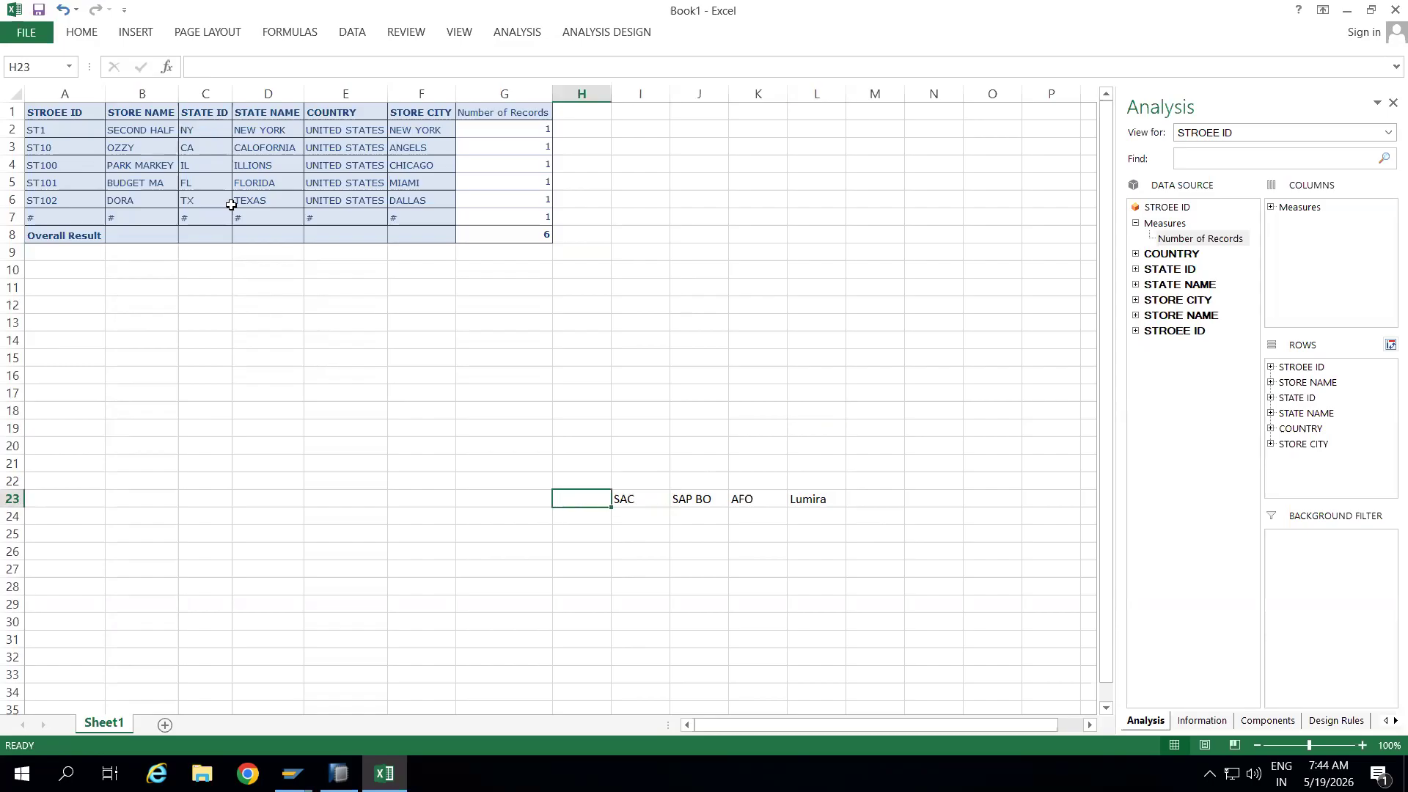
Look up ZSTORE_ID among the data sources for analysis and close the selection without inserting it
{"action": "left_click", "coordinate": [518, 33]}
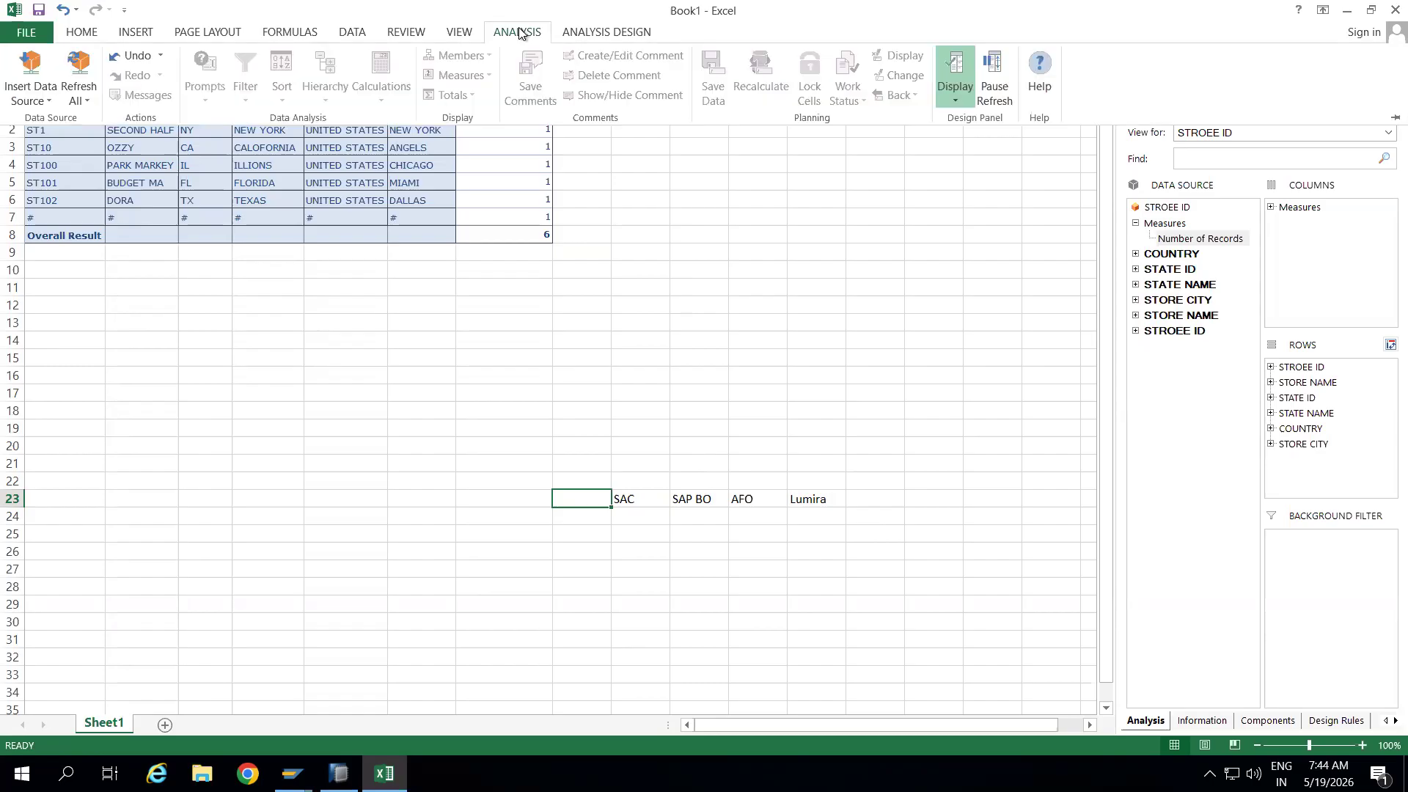
{"action": "left_click", "coordinate": [48, 103]}
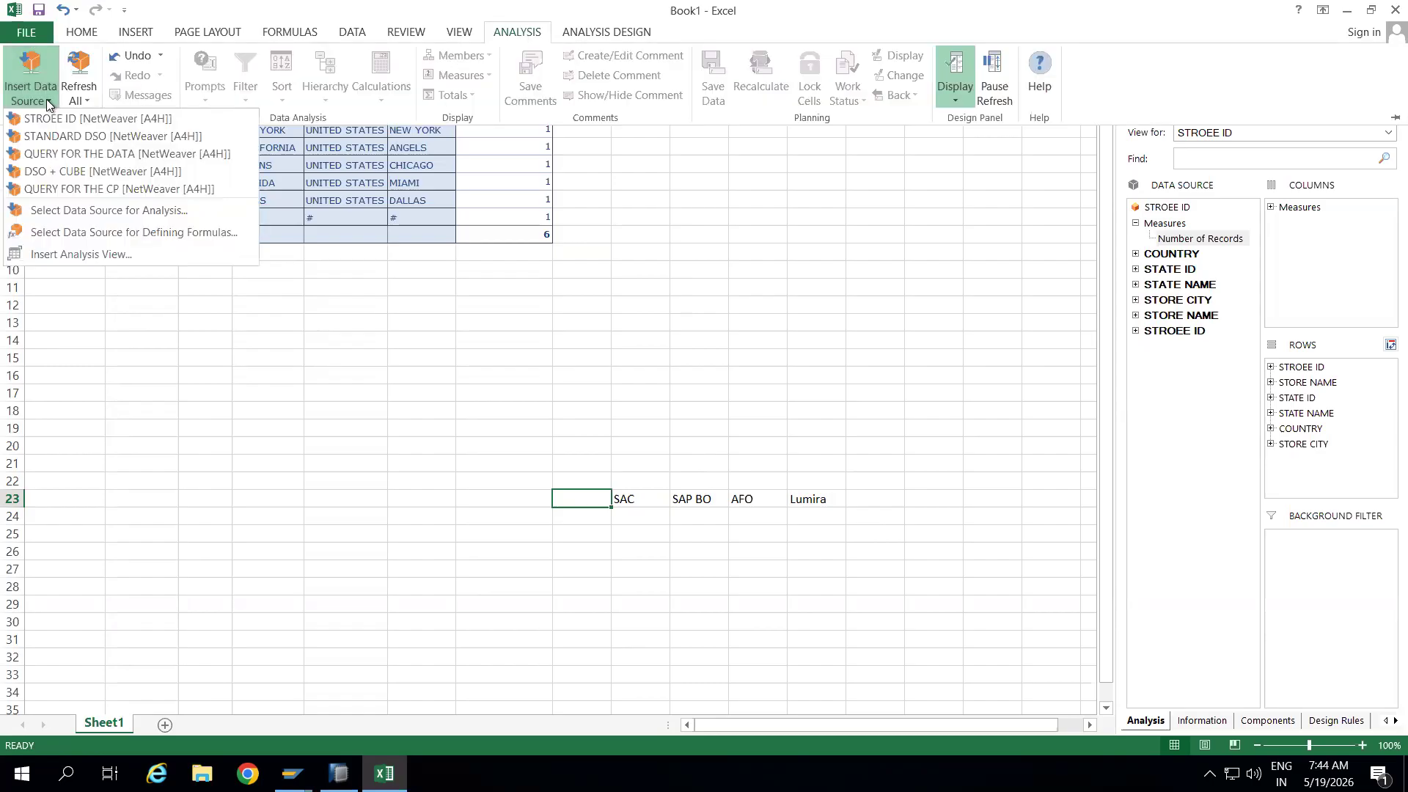
{"action": "left_click", "coordinate": [63, 212]}
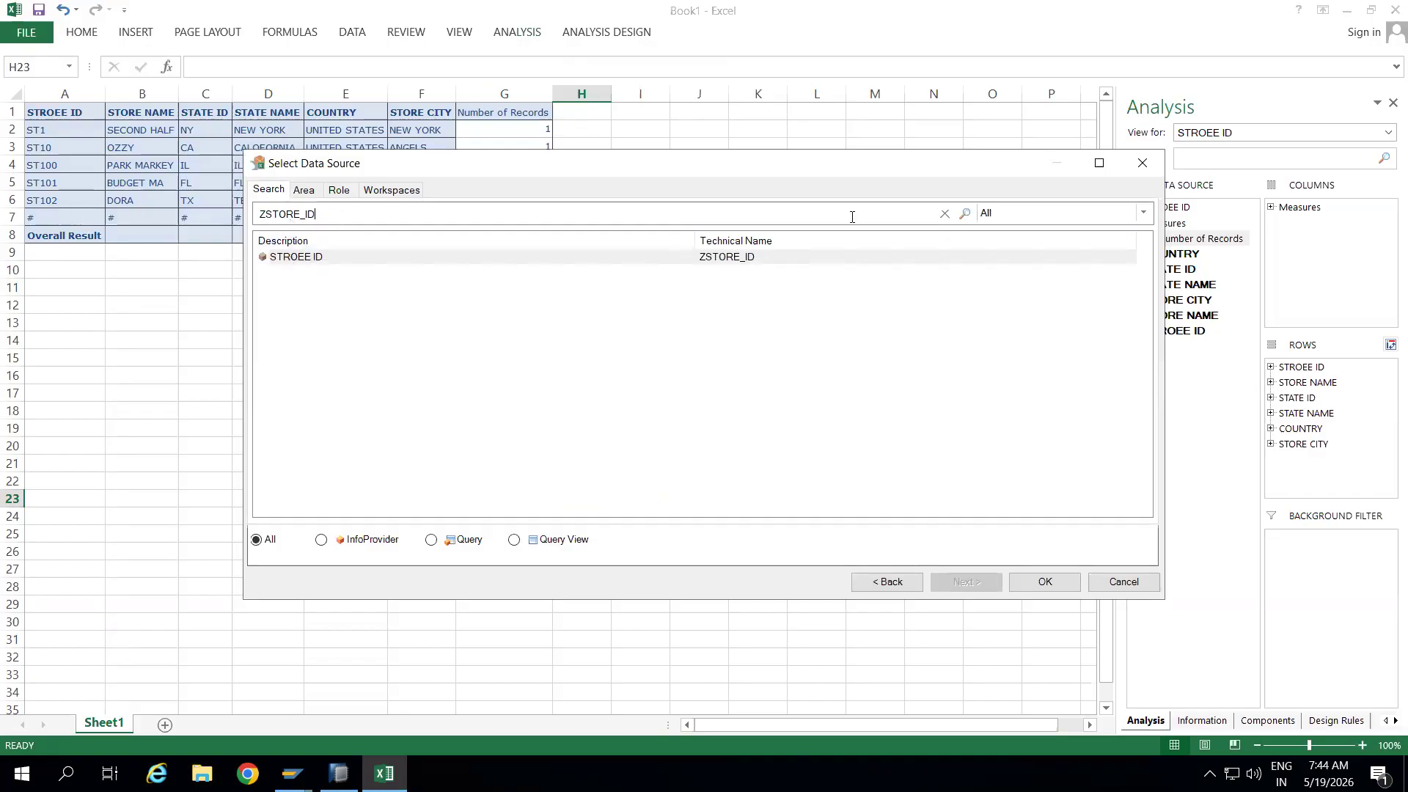
{"action": "left_click", "coordinate": [1141, 162]}
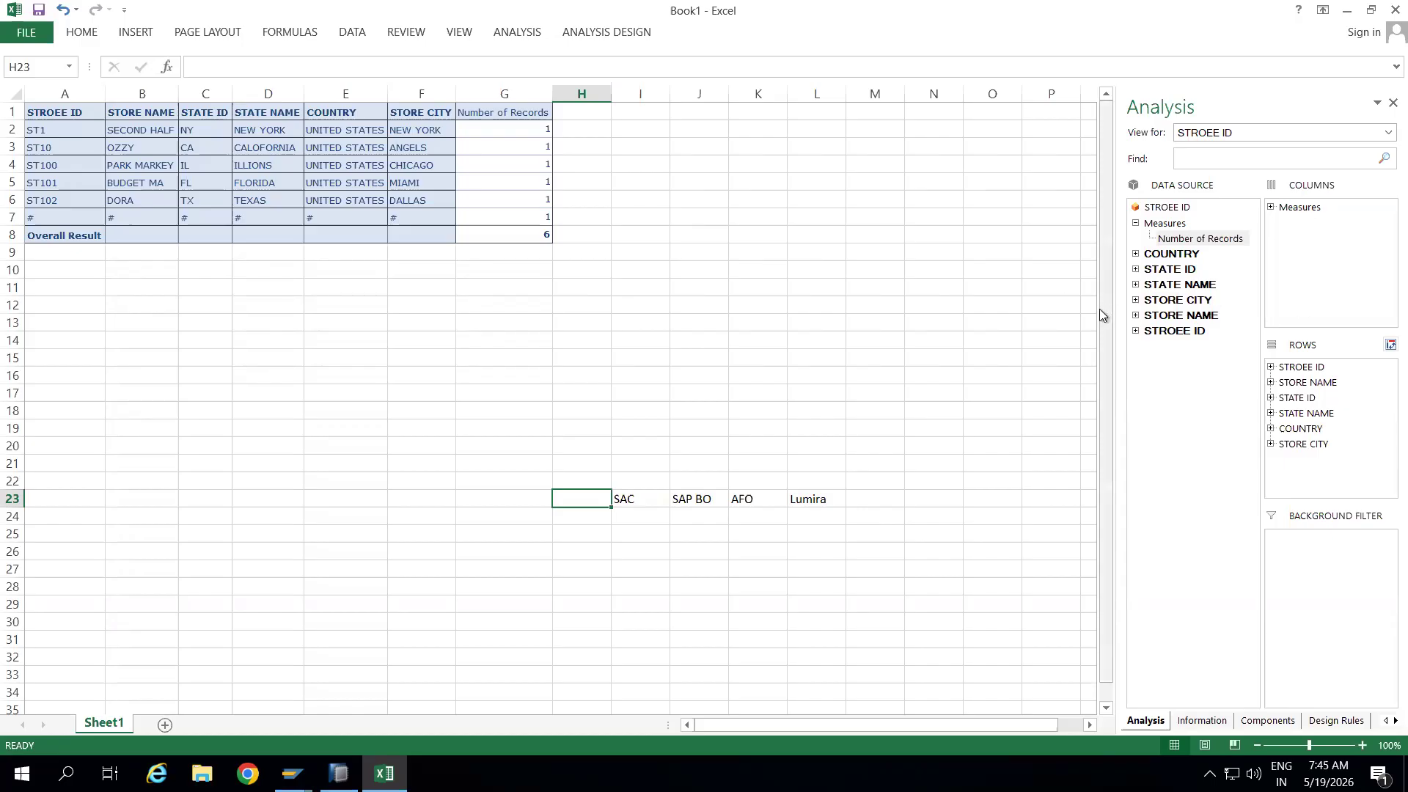
Switch to SAP HANA Studio, where characteristic ZSTORE_ID is open
{"action": "left_click", "coordinate": [702, 372]}
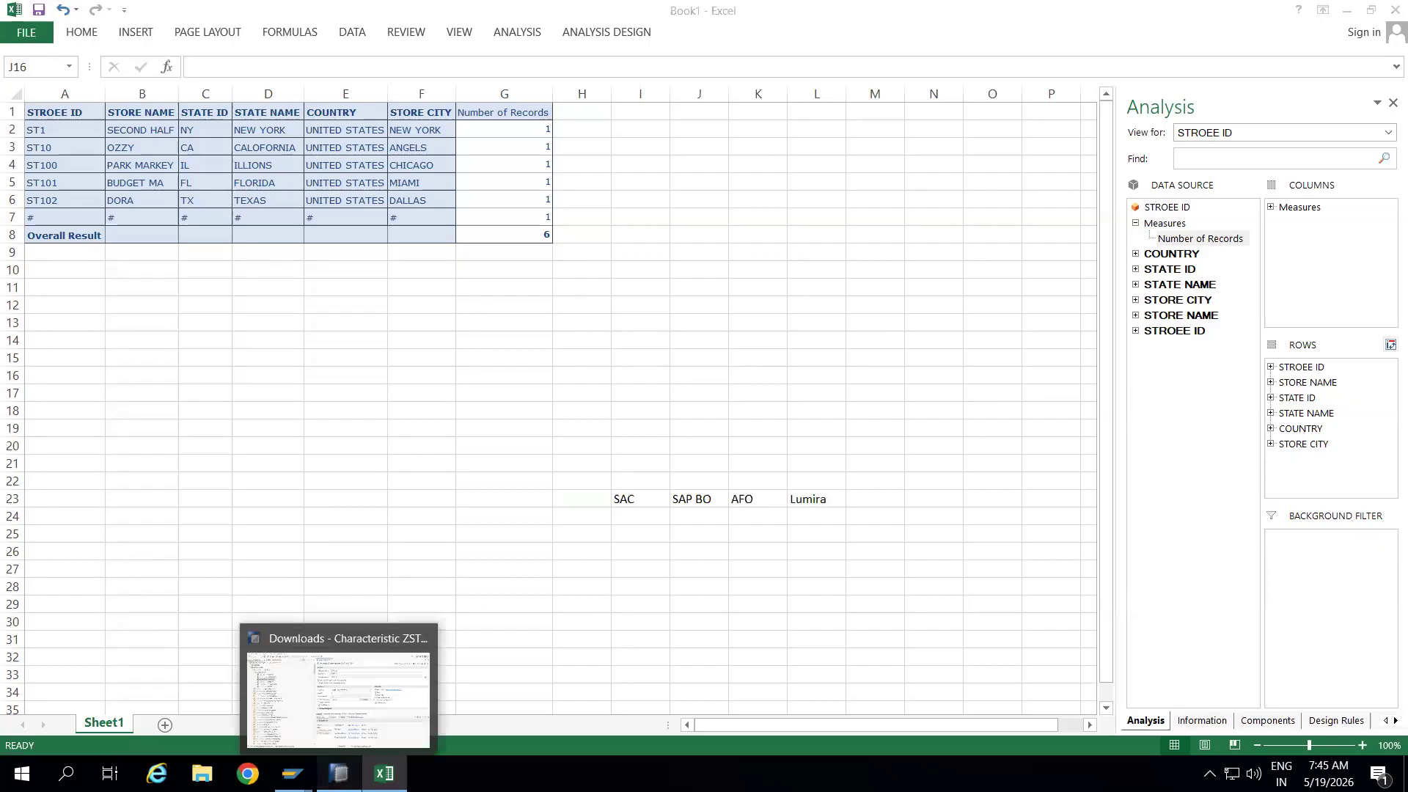
{"action": "left_click", "coordinate": [339, 774]}
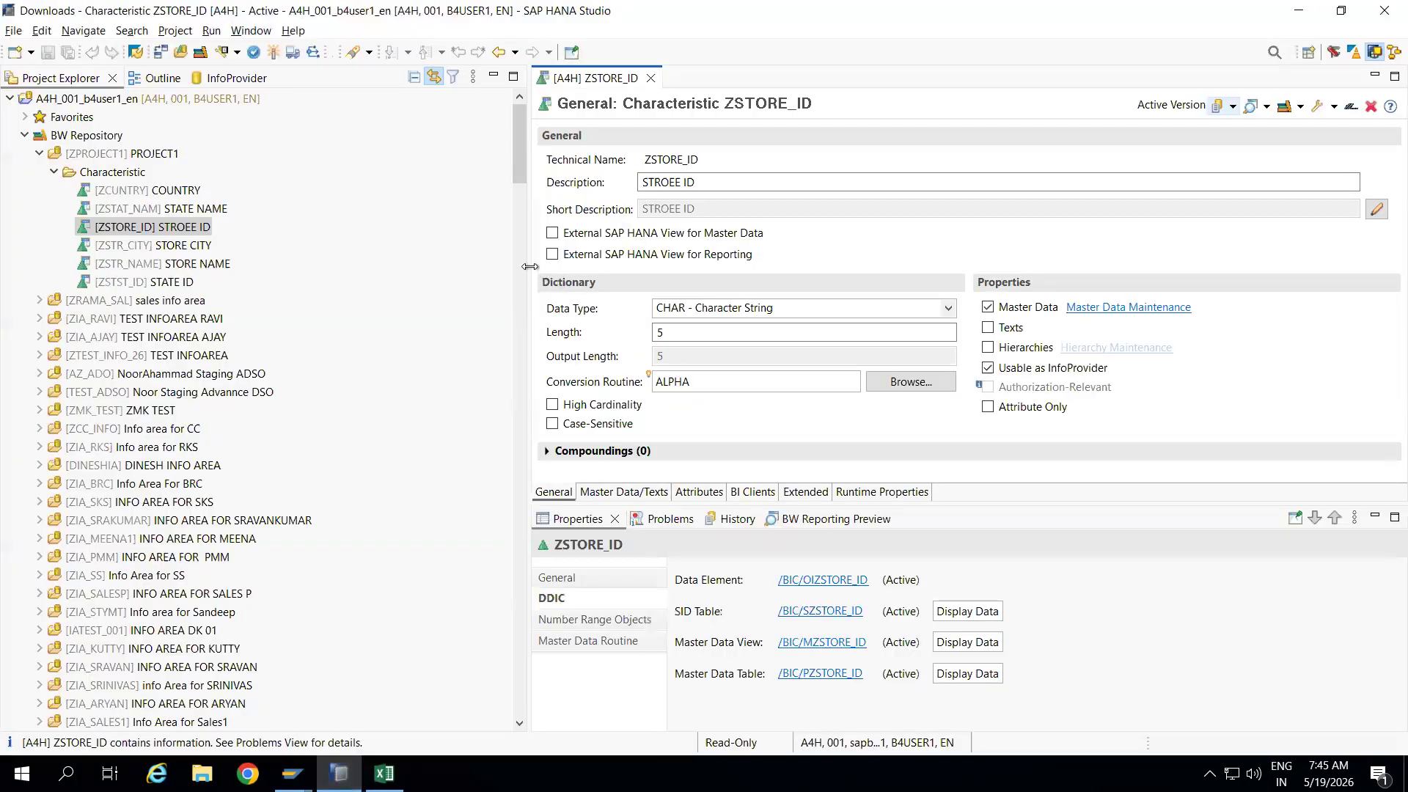
Switch to the SAP HANA Modeler perspective and close the ZSTORE_ID characteristic editor
{"action": "left_click_drag", "start_coordinate": [530, 266], "coordinate": [359, 277]}
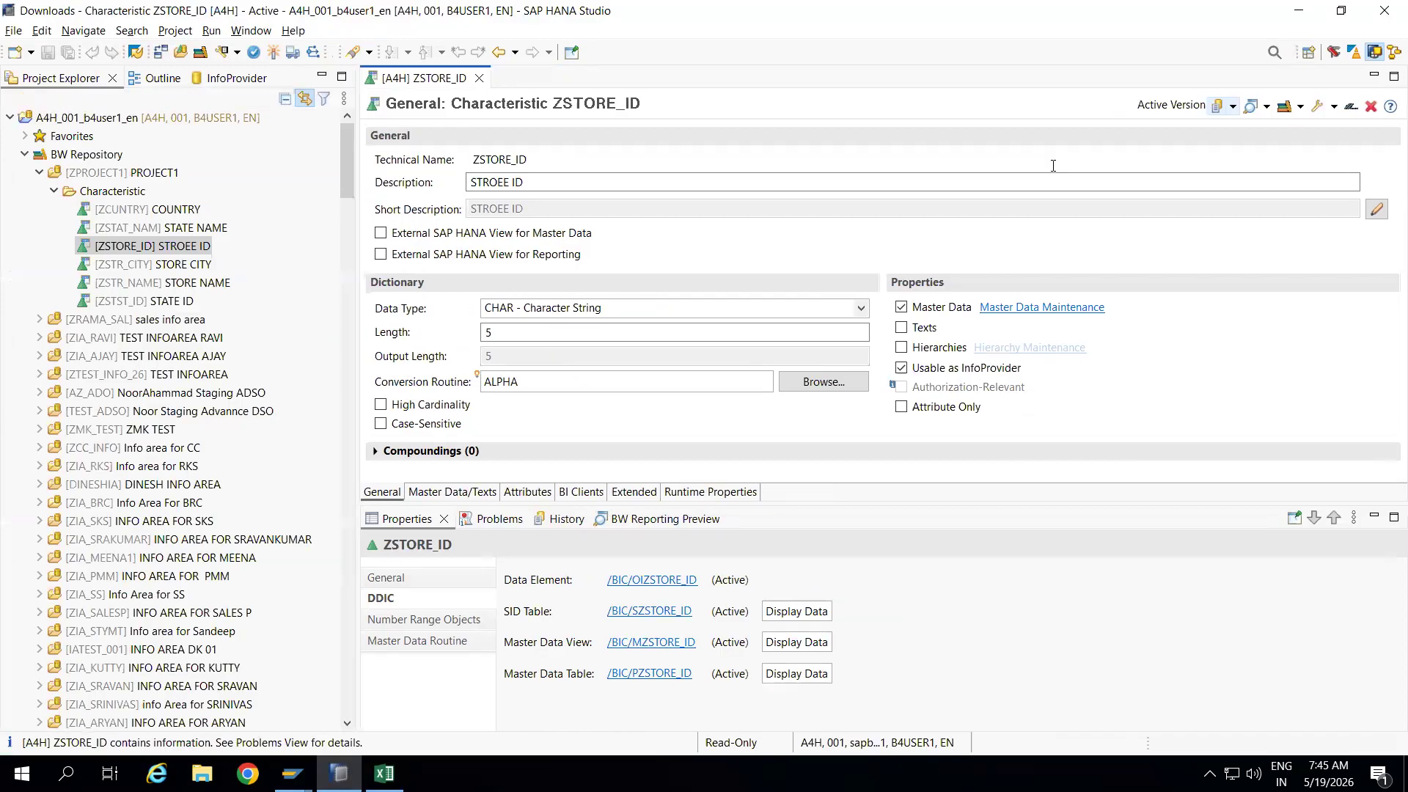
{"action": "left_click", "coordinate": [1375, 53]}
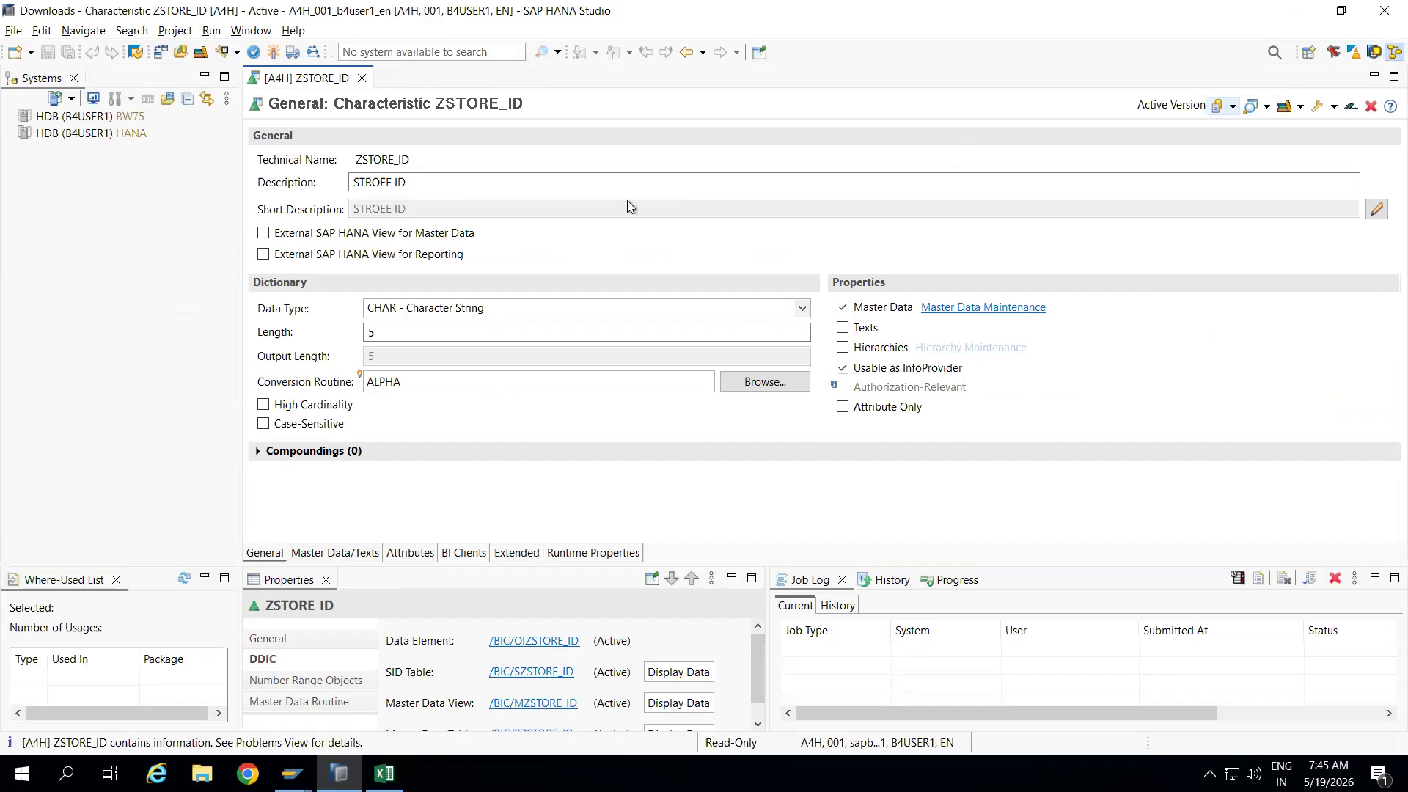
{"action": "left_click", "coordinate": [361, 79]}
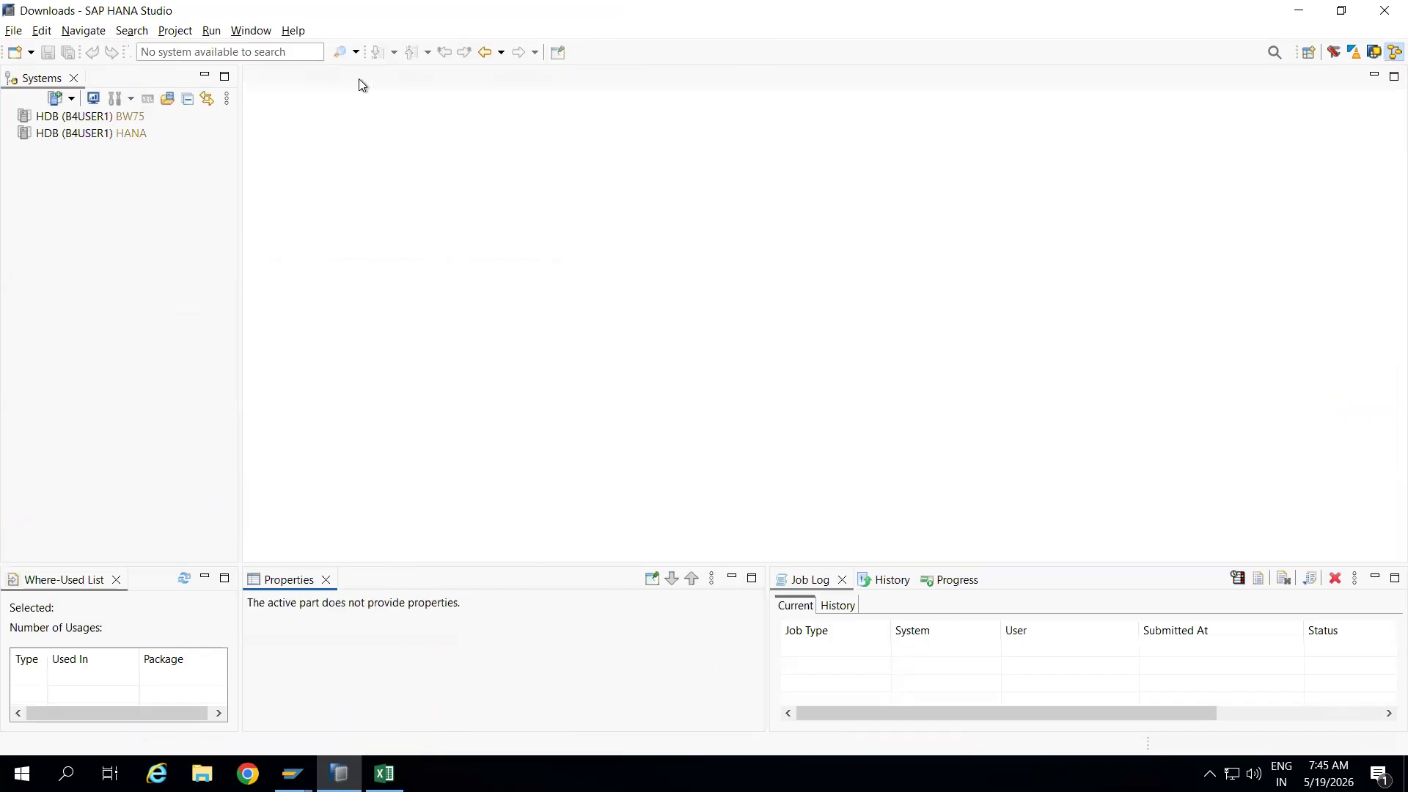
Log on to the HDB database system described as HANA, entering the database user's password
{"action": "left_click", "coordinate": [64, 132]}
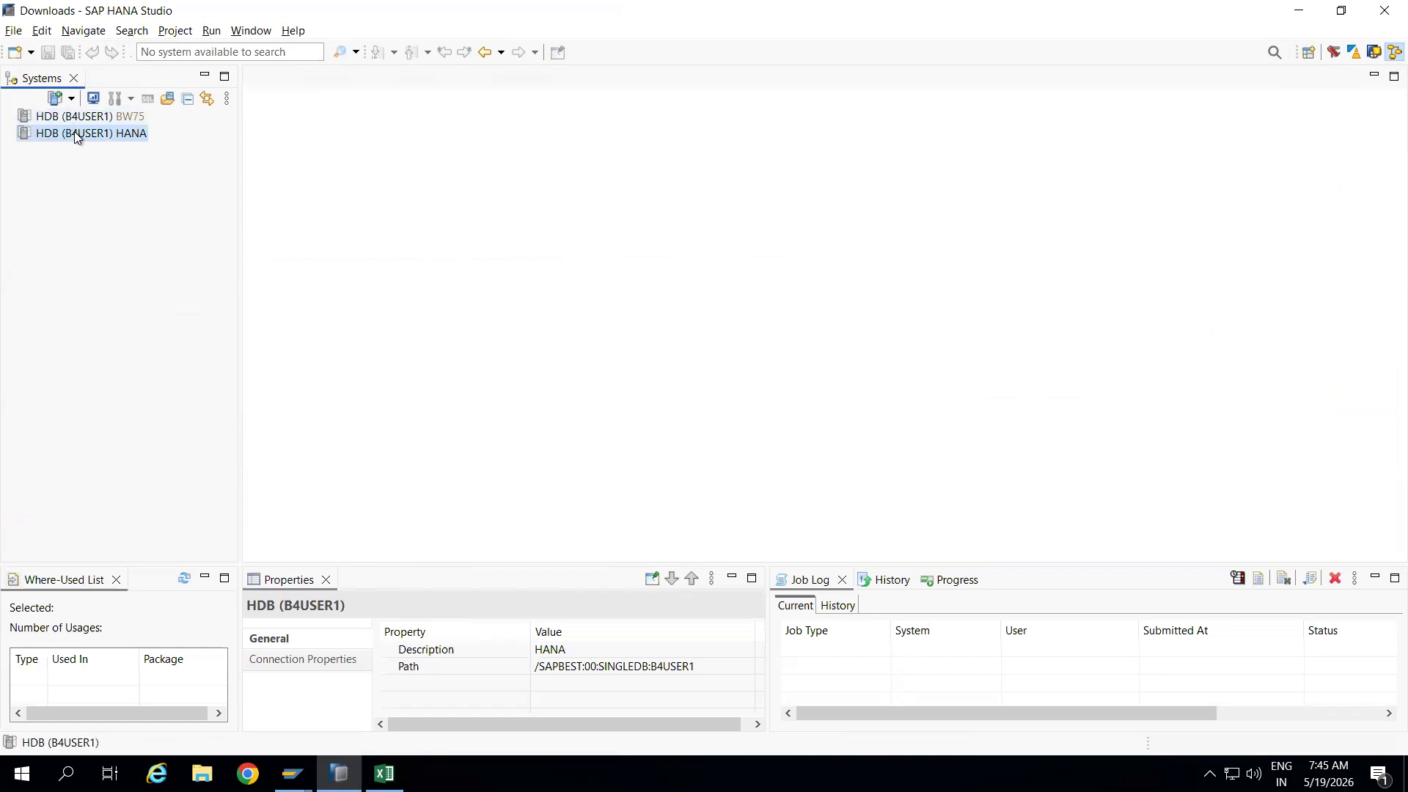
{"action": "right_click", "coordinate": [77, 135]}
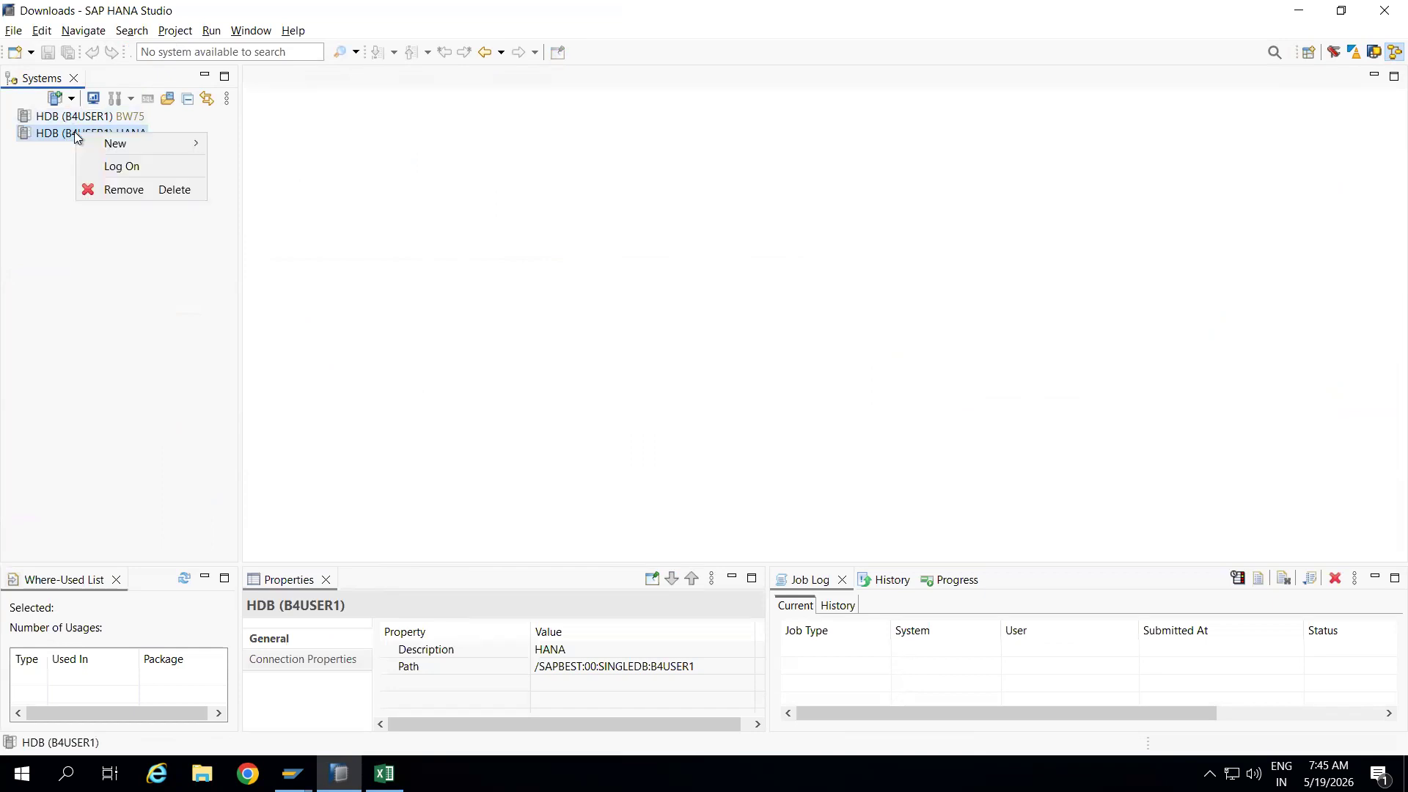
{"action": "left_click", "coordinate": [185, 173]}
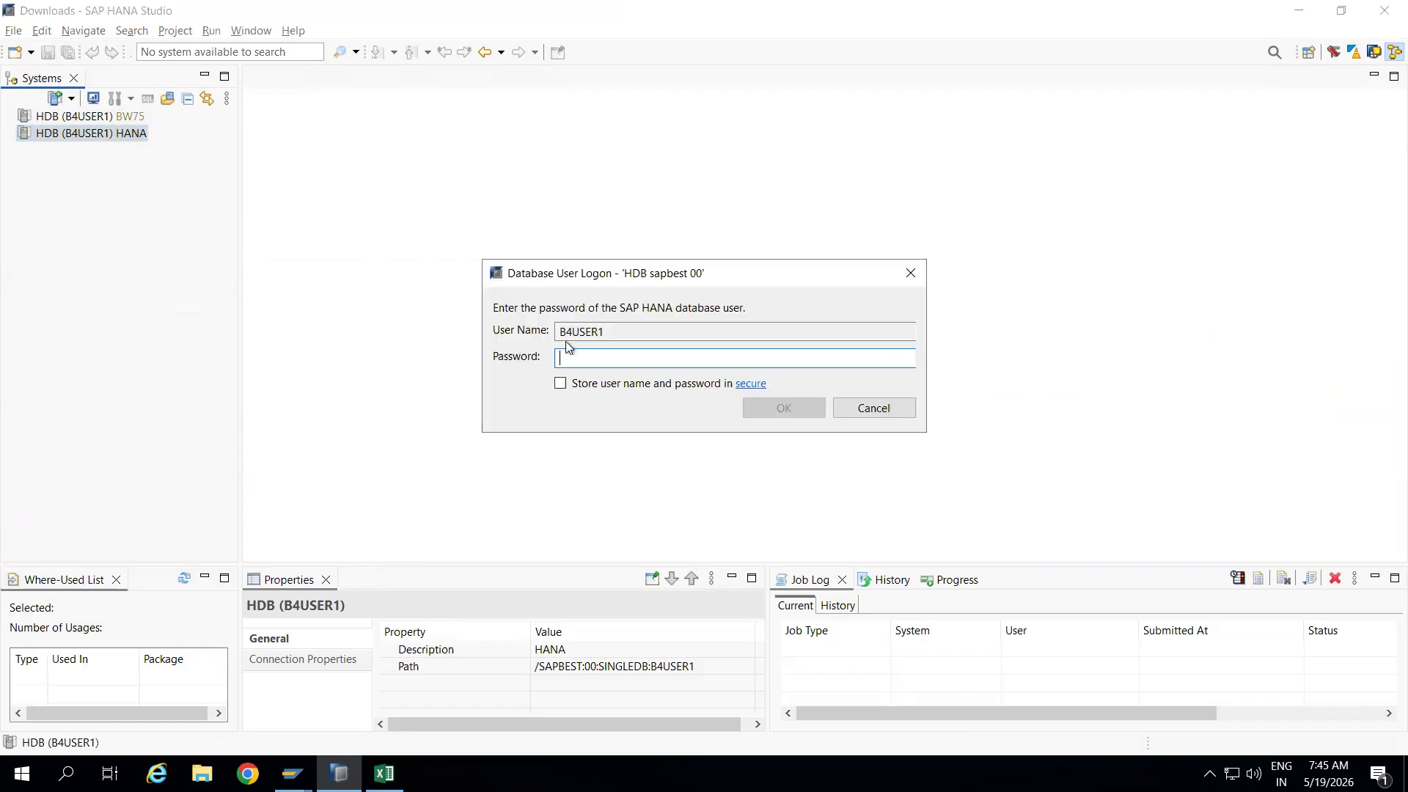
{"action": "key", "text": "Caps_Lock"}
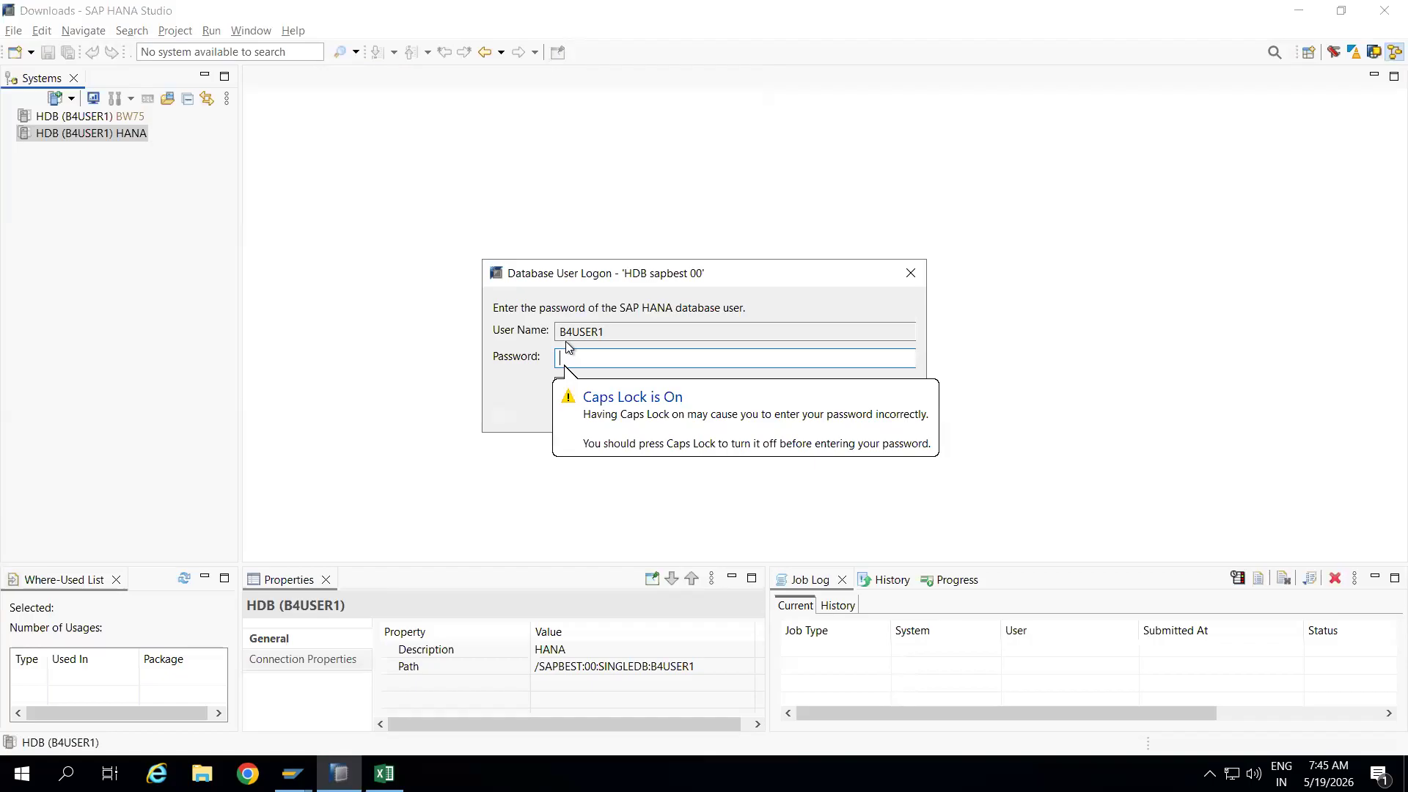
{"action": "key", "text": "Caps_Lock"}
{"action": "type", "text": "•••"}
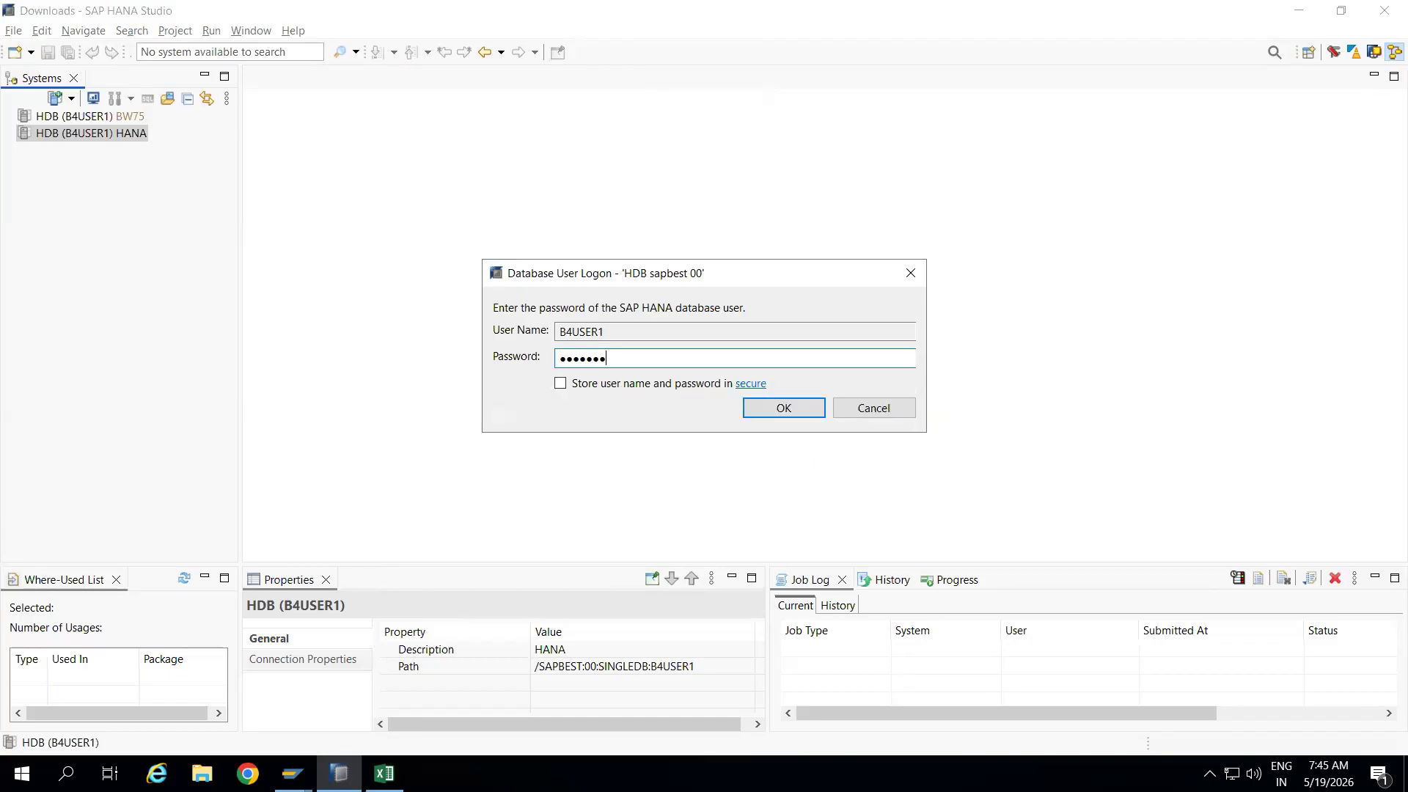
{"action": "key", "text": "Return"}
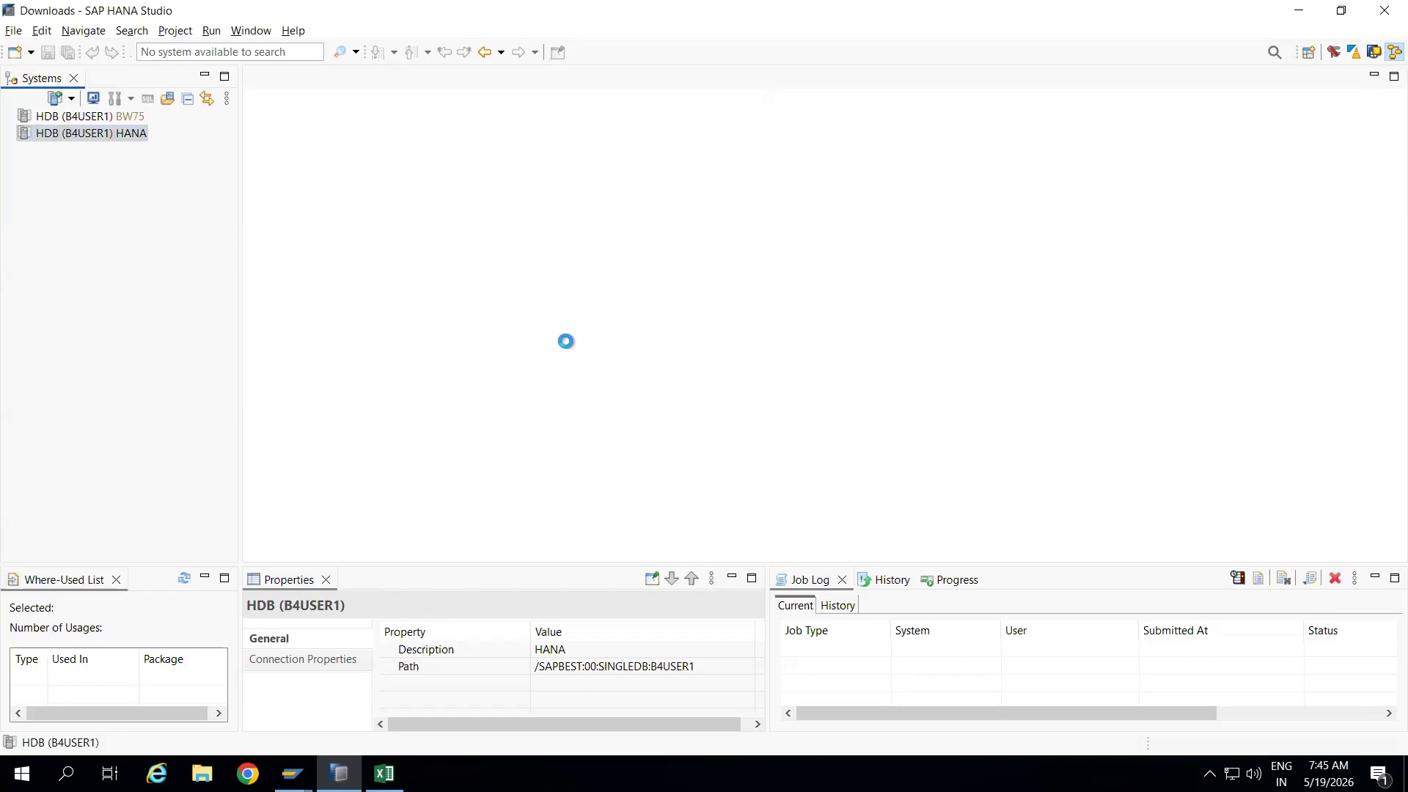
Open the SAP HANA Modeler perspective from the list of available perspectives
{"action": "left_click", "coordinate": [1311, 52]}
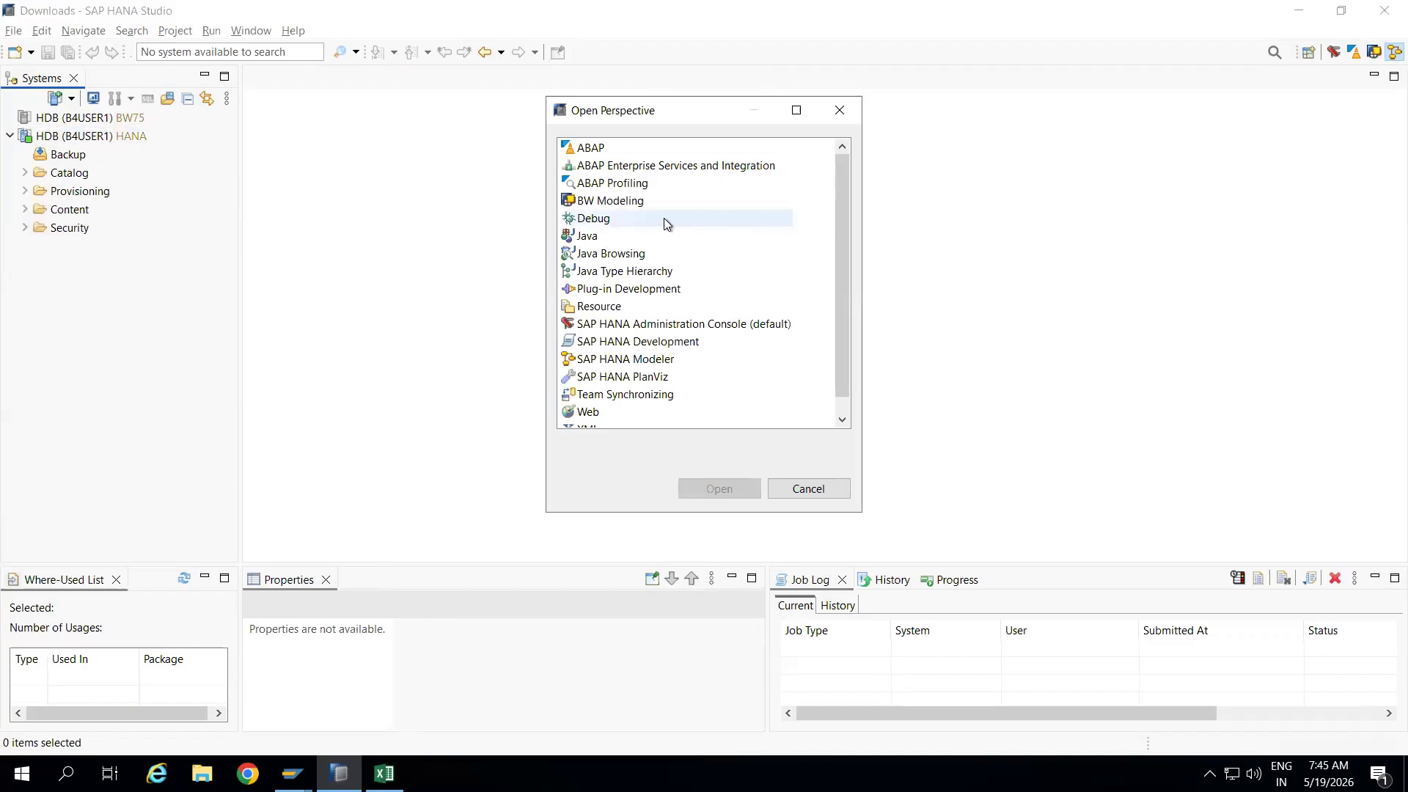
{"action": "left_click", "coordinate": [613, 359]}
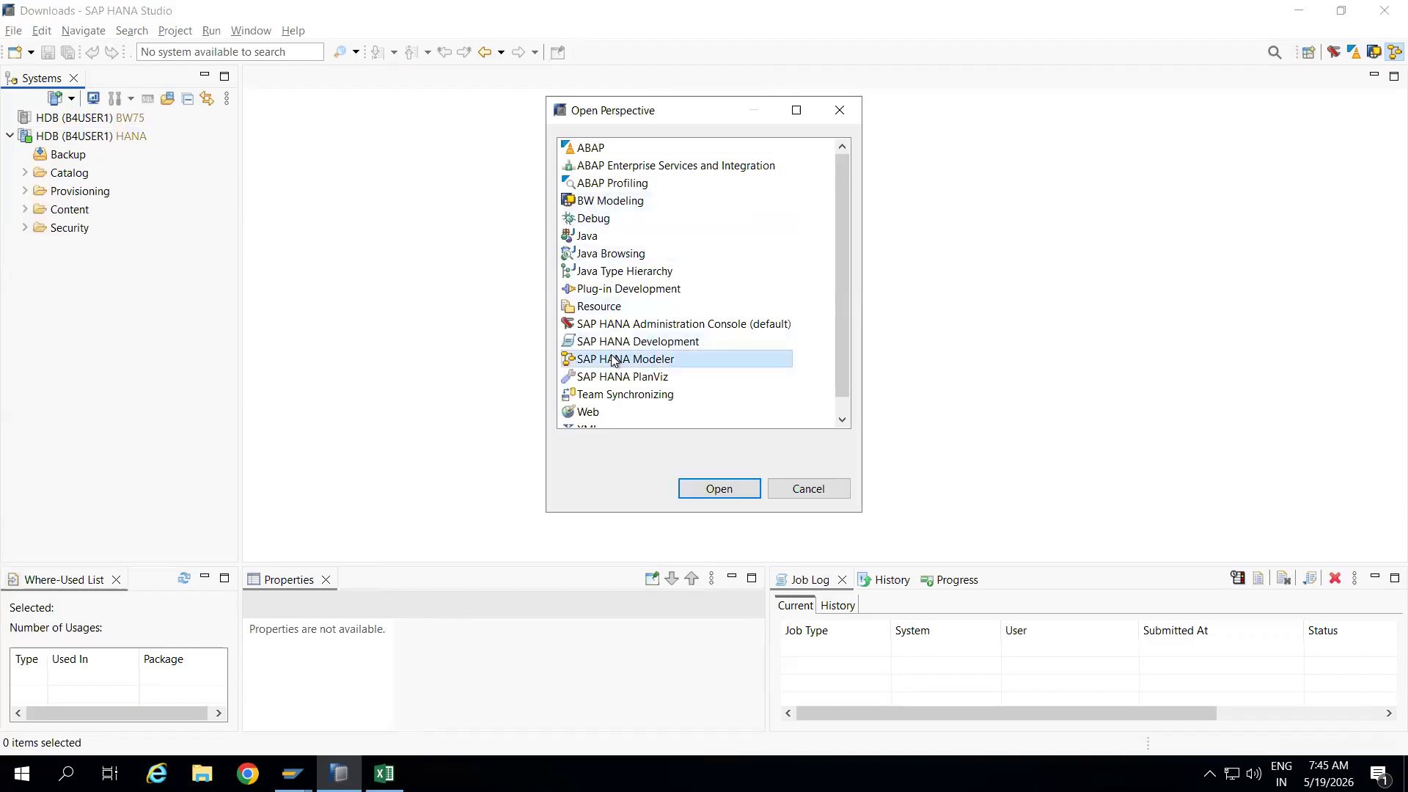
{"action": "double_click", "coordinate": [613, 359]}
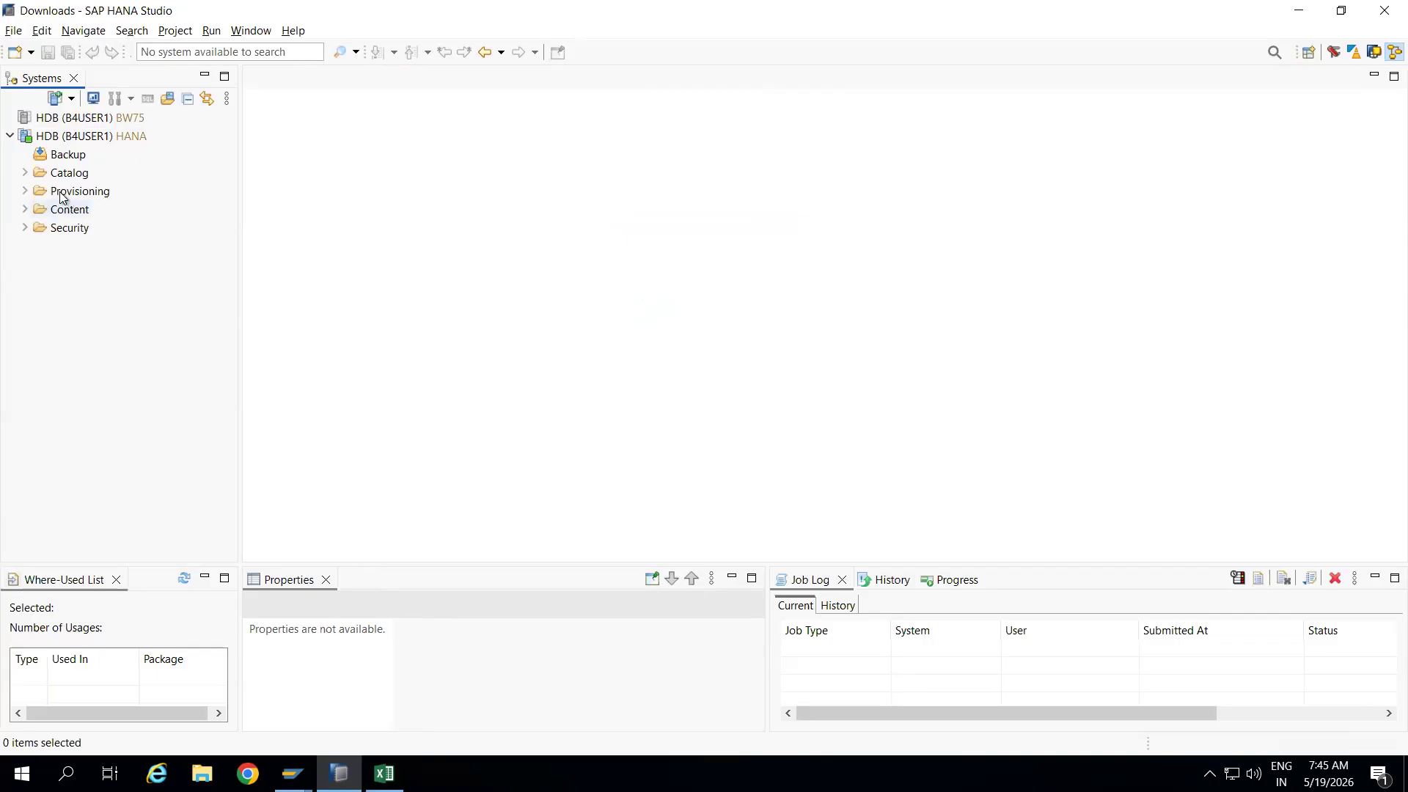
{"action": "left_click", "coordinate": [13, 31]}
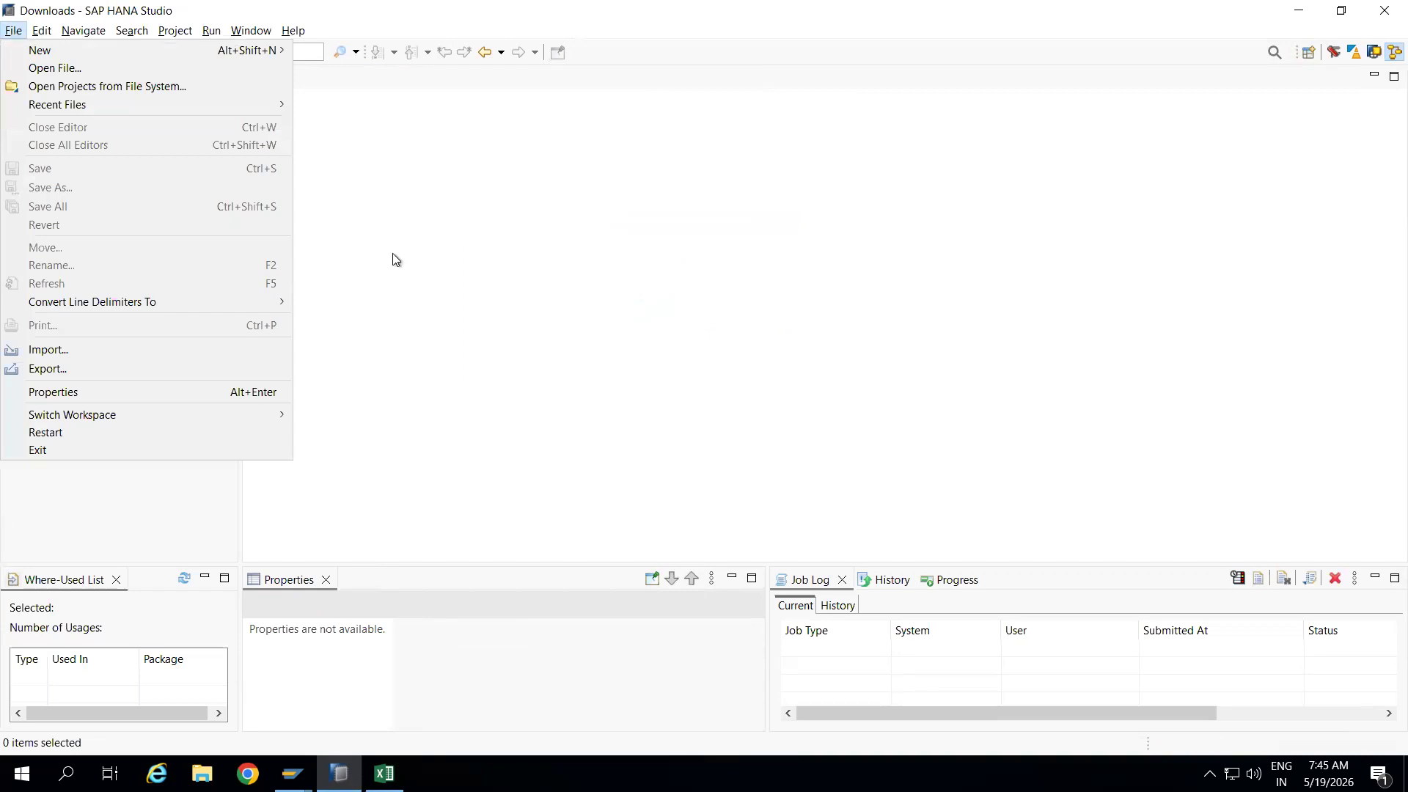
{"action": "left_click", "coordinate": [561, 353]}
Delete the ZSTORE table from the EFASION schema of the HANA catalog as a catalog object with the Restrict option
{"action": "left_click", "coordinate": [26, 173]}
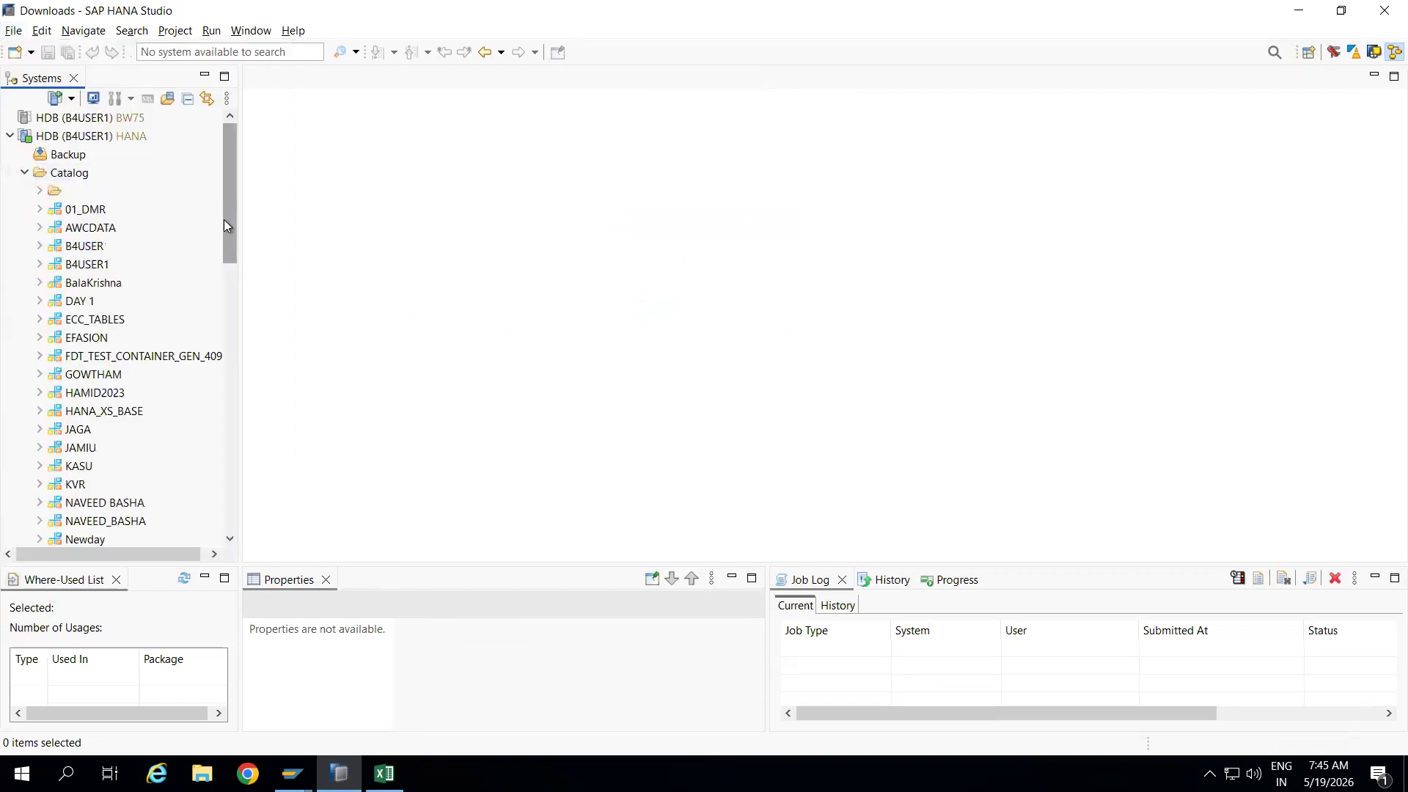
{"action": "left_click", "coordinate": [40, 338]}
{"action": "left_click_drag", "start_coordinate": [228, 220], "coordinate": [227, 266]}
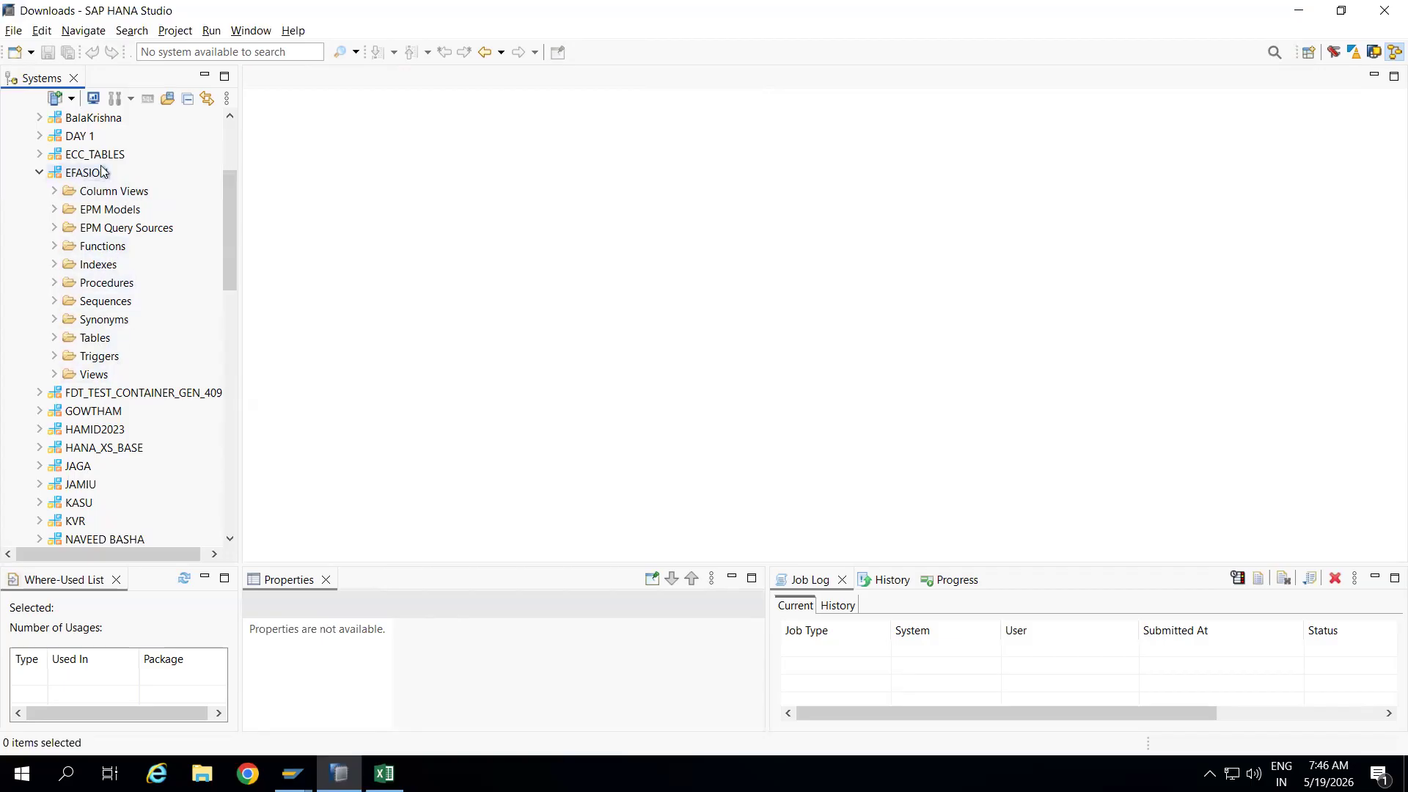
{"action": "left_click", "coordinate": [54, 339]}
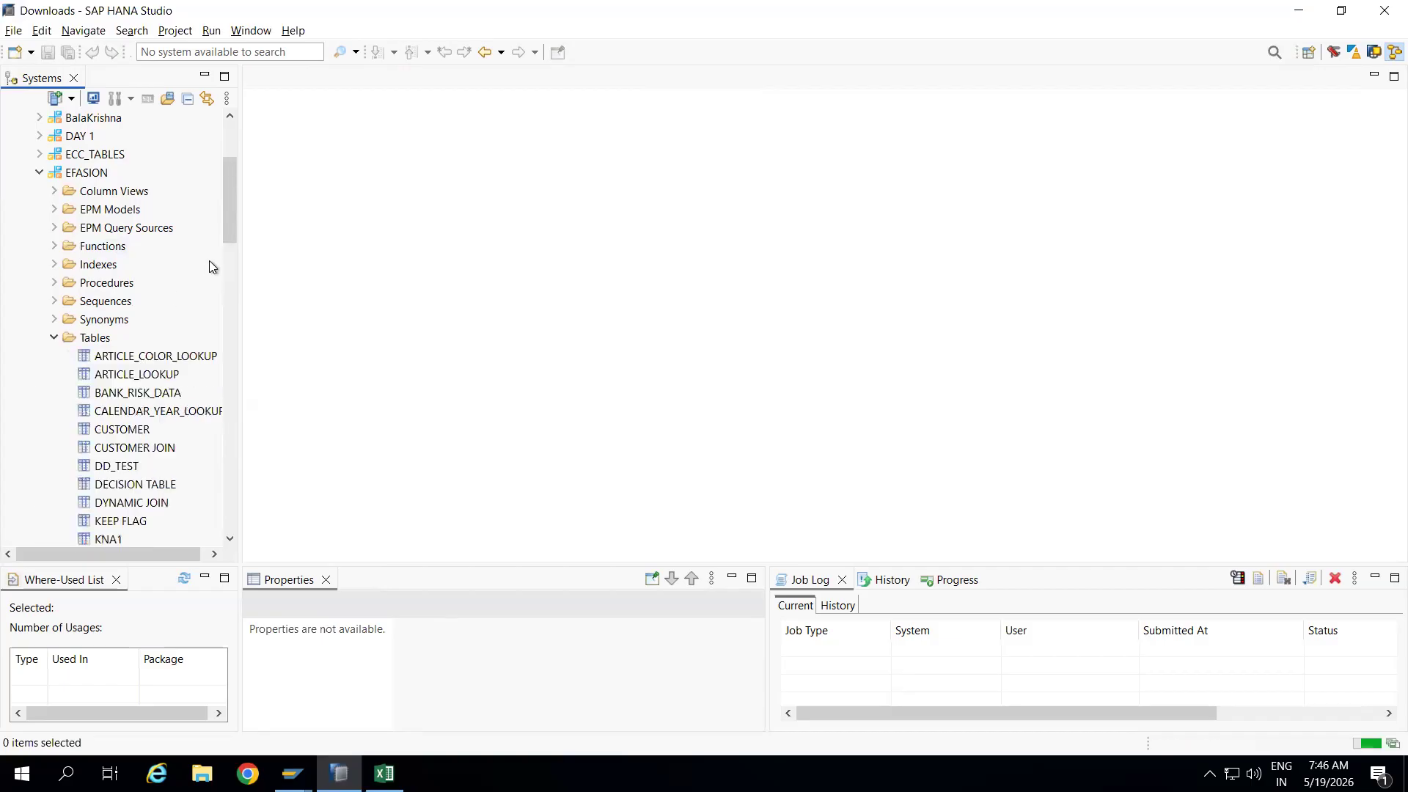
{"action": "left_click_drag", "start_coordinate": [231, 209], "coordinate": [226, 338]}
{"action": "left_click", "coordinate": [108, 285]}
{"action": "right_click", "coordinate": [107, 283]}
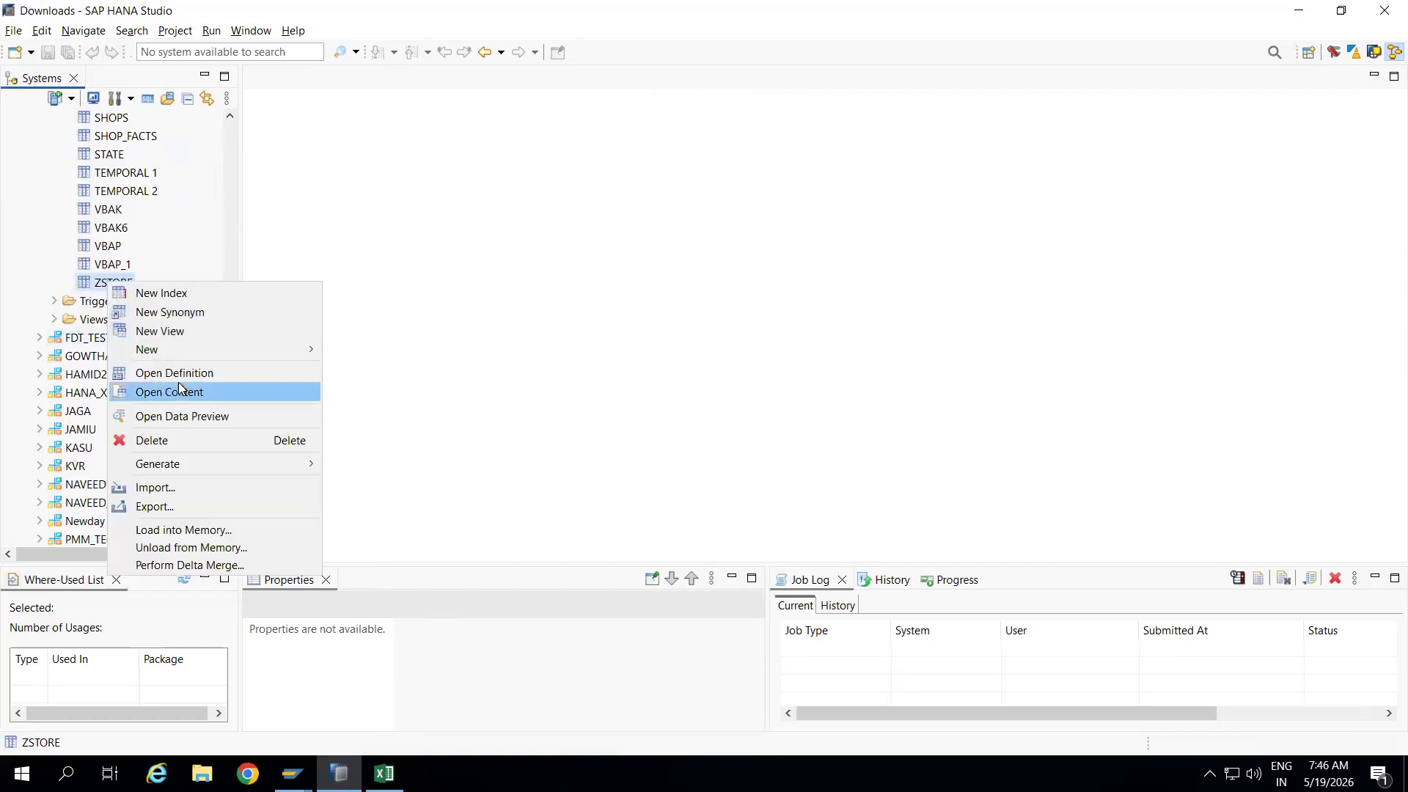
{"action": "left_click", "coordinate": [166, 442]}
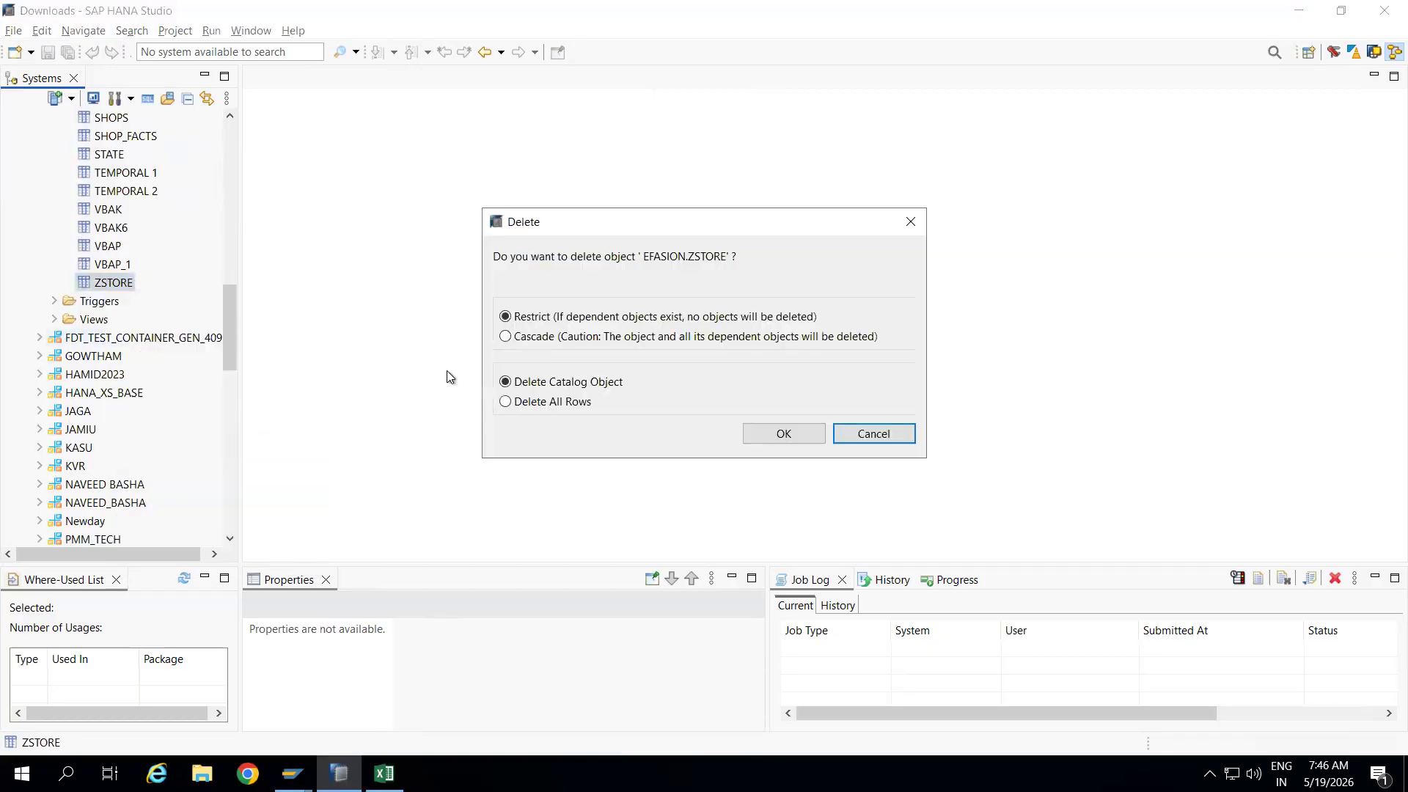
{"action": "left_click", "coordinate": [783, 433]}
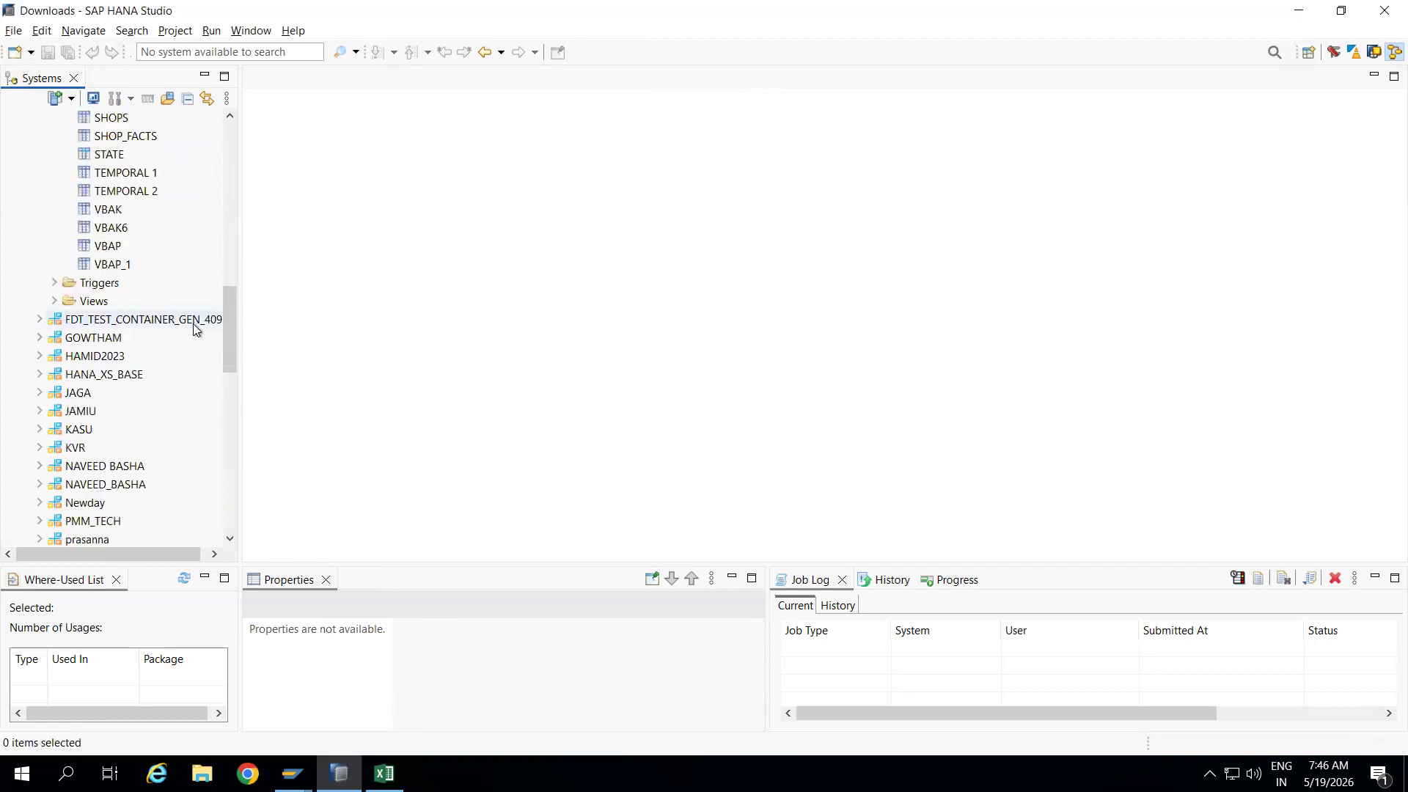
{"action": "left_click_drag", "start_coordinate": [223, 316], "coordinate": [227, 204]}
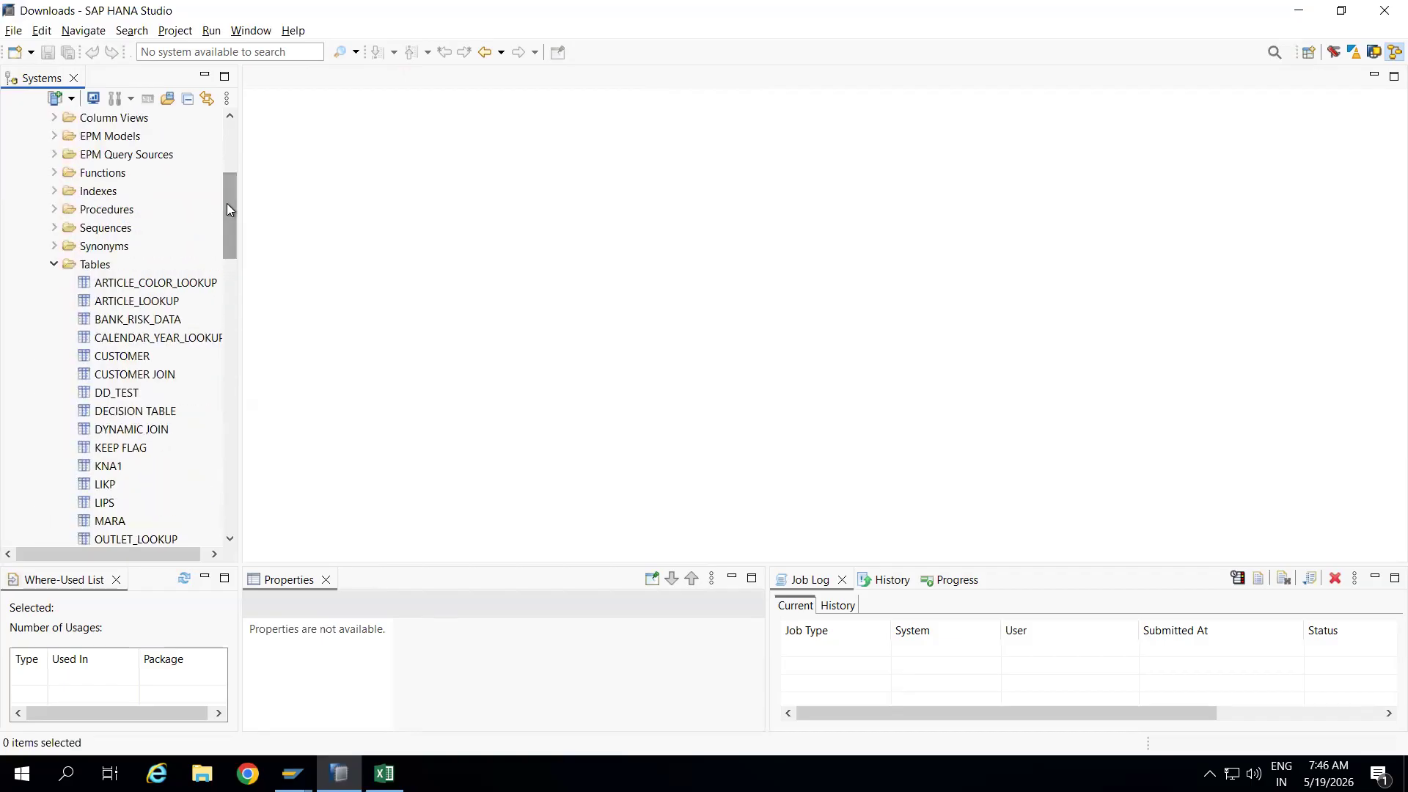
{"action": "left_click", "coordinate": [53, 264]}
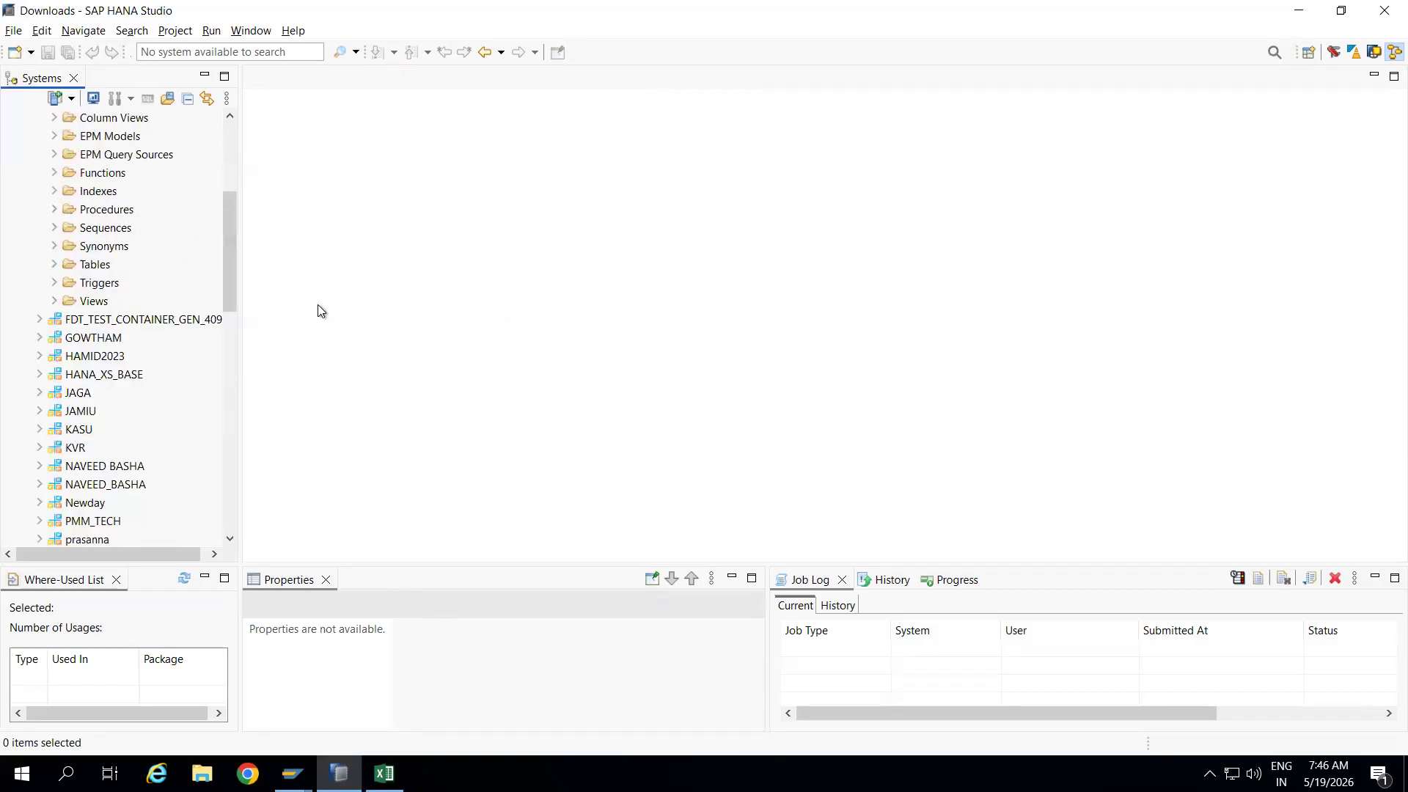
Start an SAP HANA Content import of data from a local file with the HDB HANA system as target
{"action": "left_click", "coordinate": [13, 31]}
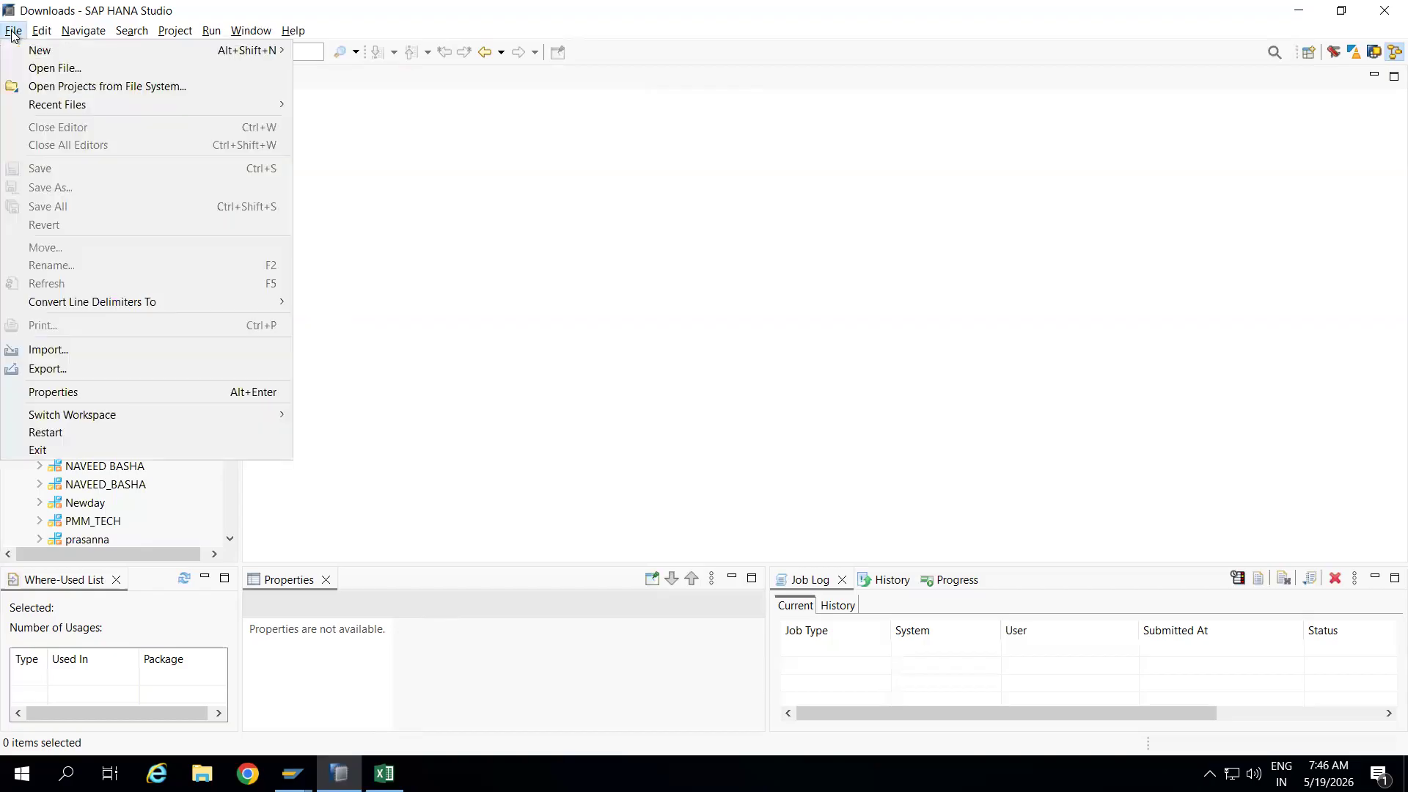
{"action": "left_click", "coordinate": [114, 358]}
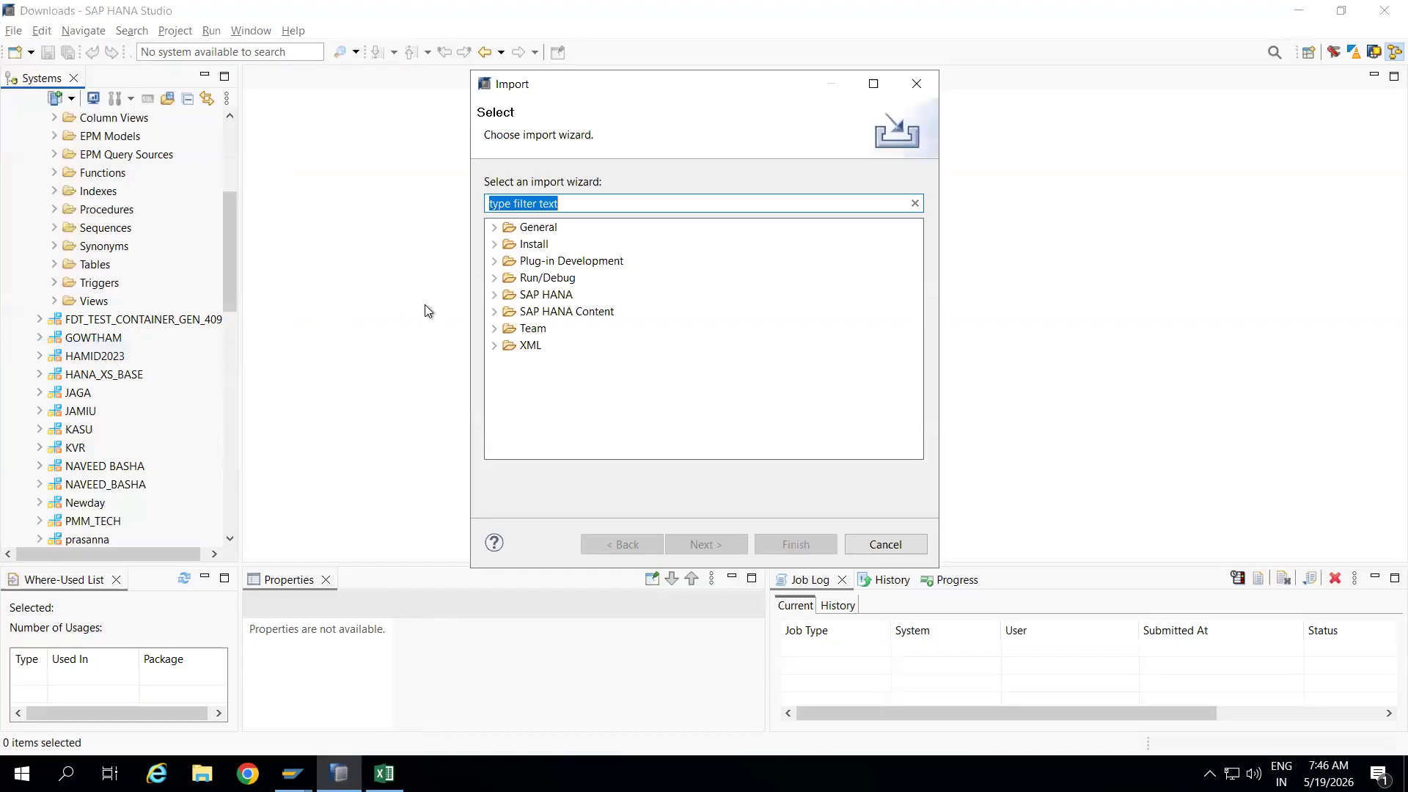
{"action": "left_click", "coordinate": [494, 312]}
{"action": "left_click", "coordinate": [555, 330]}
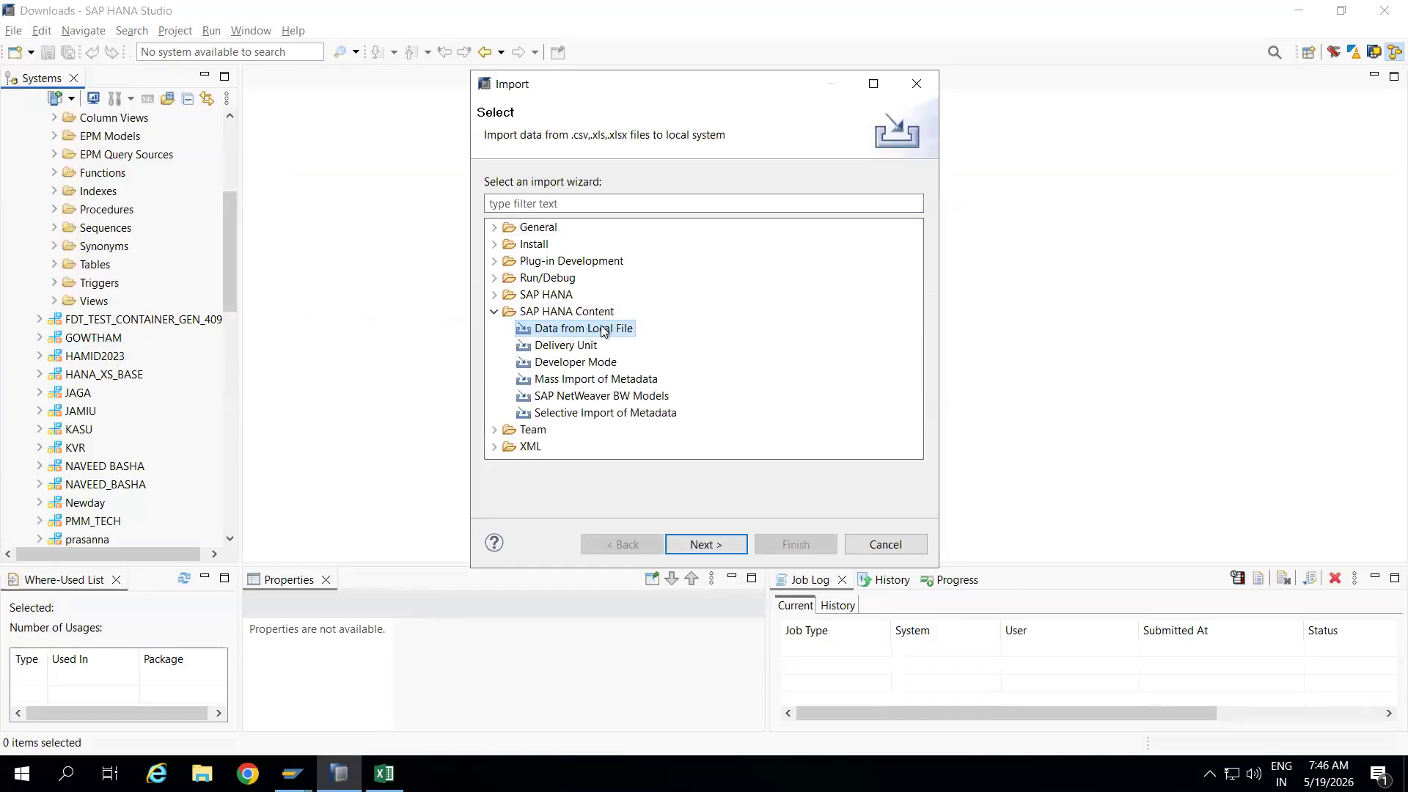
{"action": "left_click", "coordinate": [710, 543]}
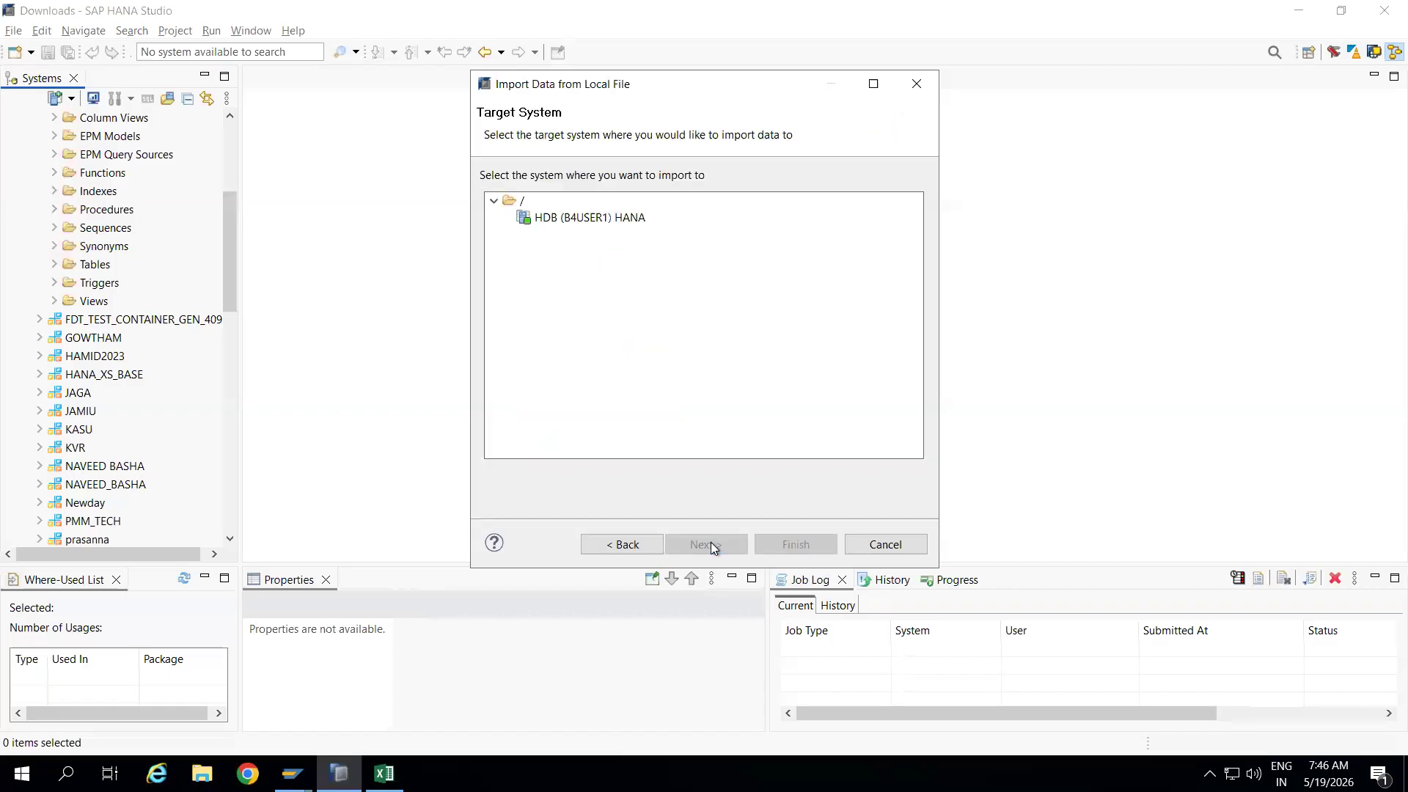
{"action": "left_click", "coordinate": [567, 218]}
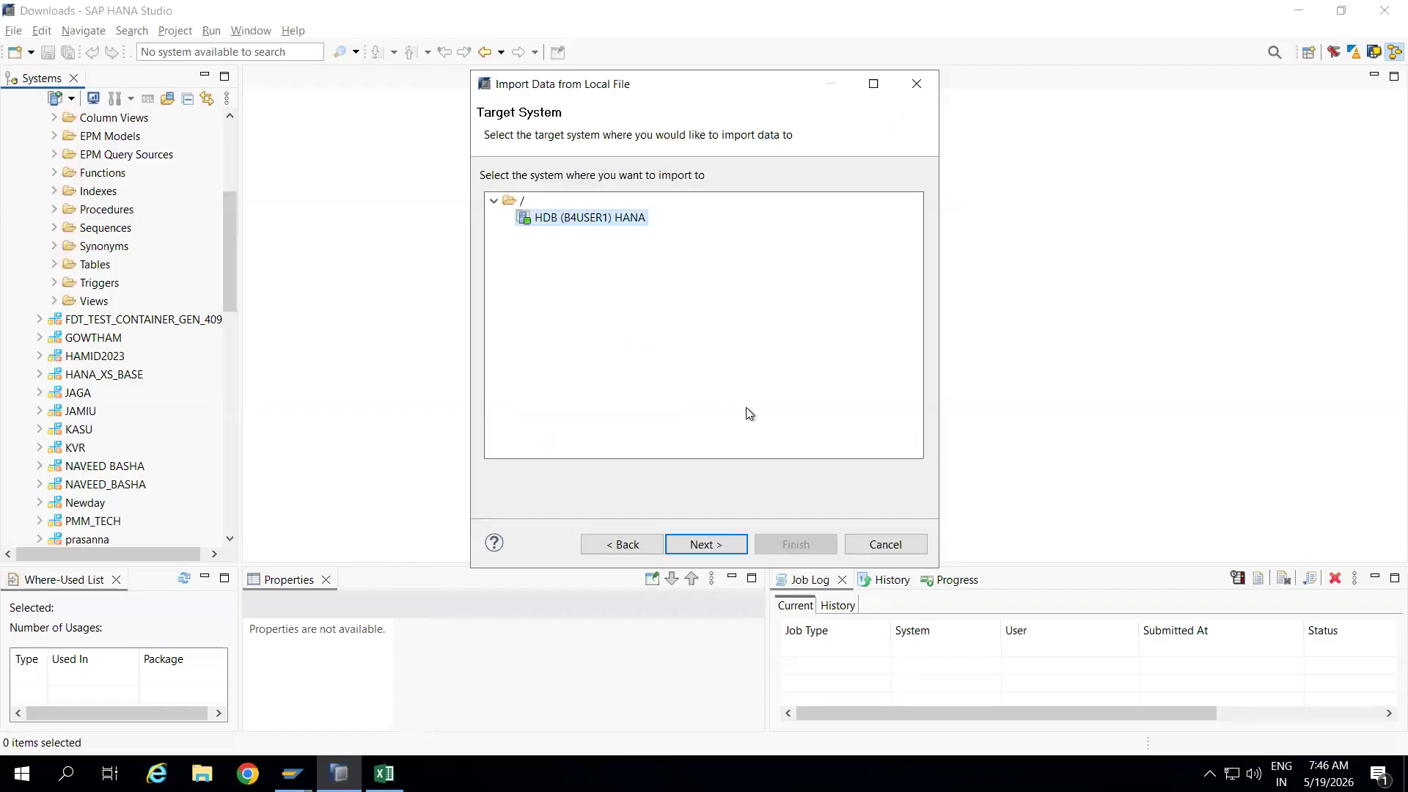
{"action": "left_click", "coordinate": [710, 544]}
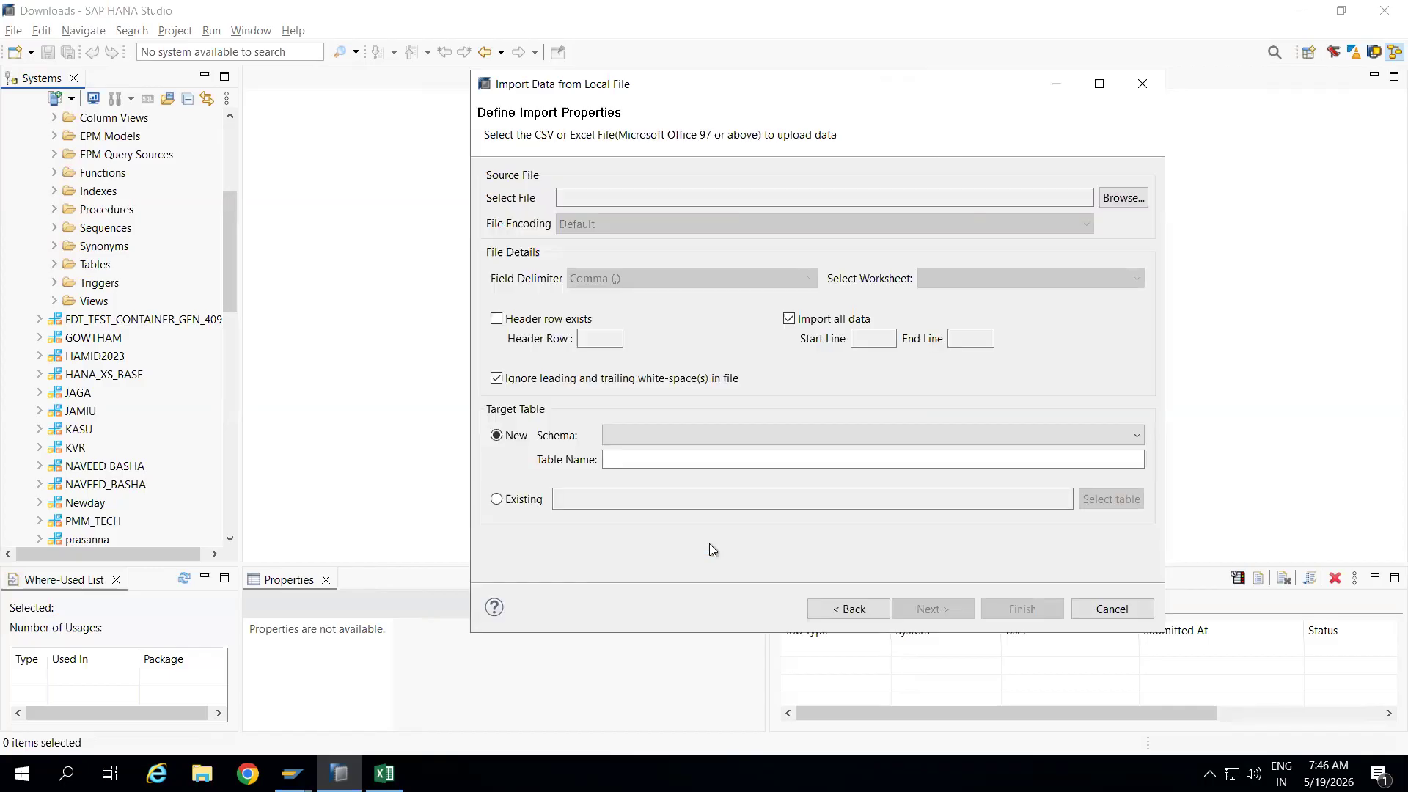
Select the CSV file STORE_MD from the Desktop as the import's source file
{"action": "left_click", "coordinate": [1136, 197]}
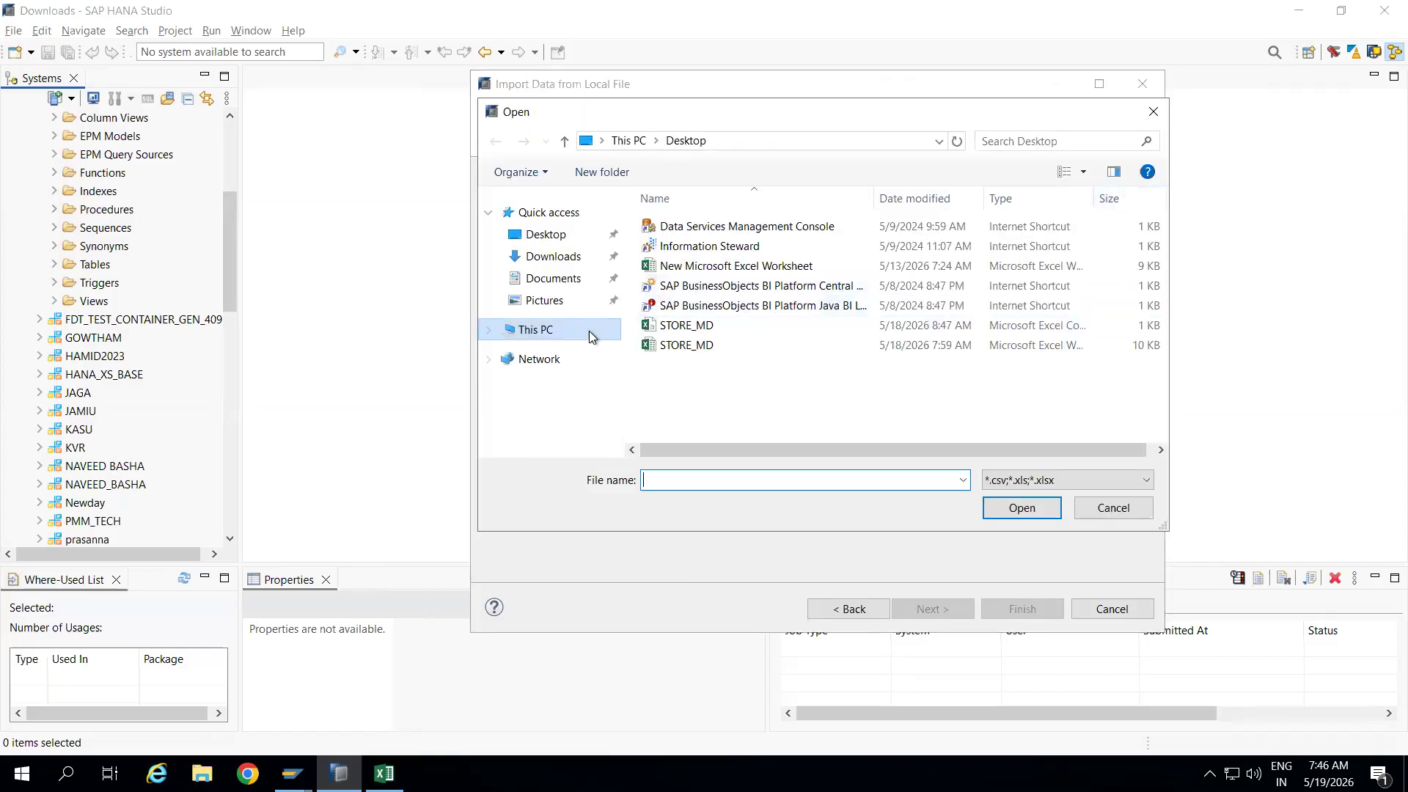
{"action": "left_click", "coordinate": [700, 329]}
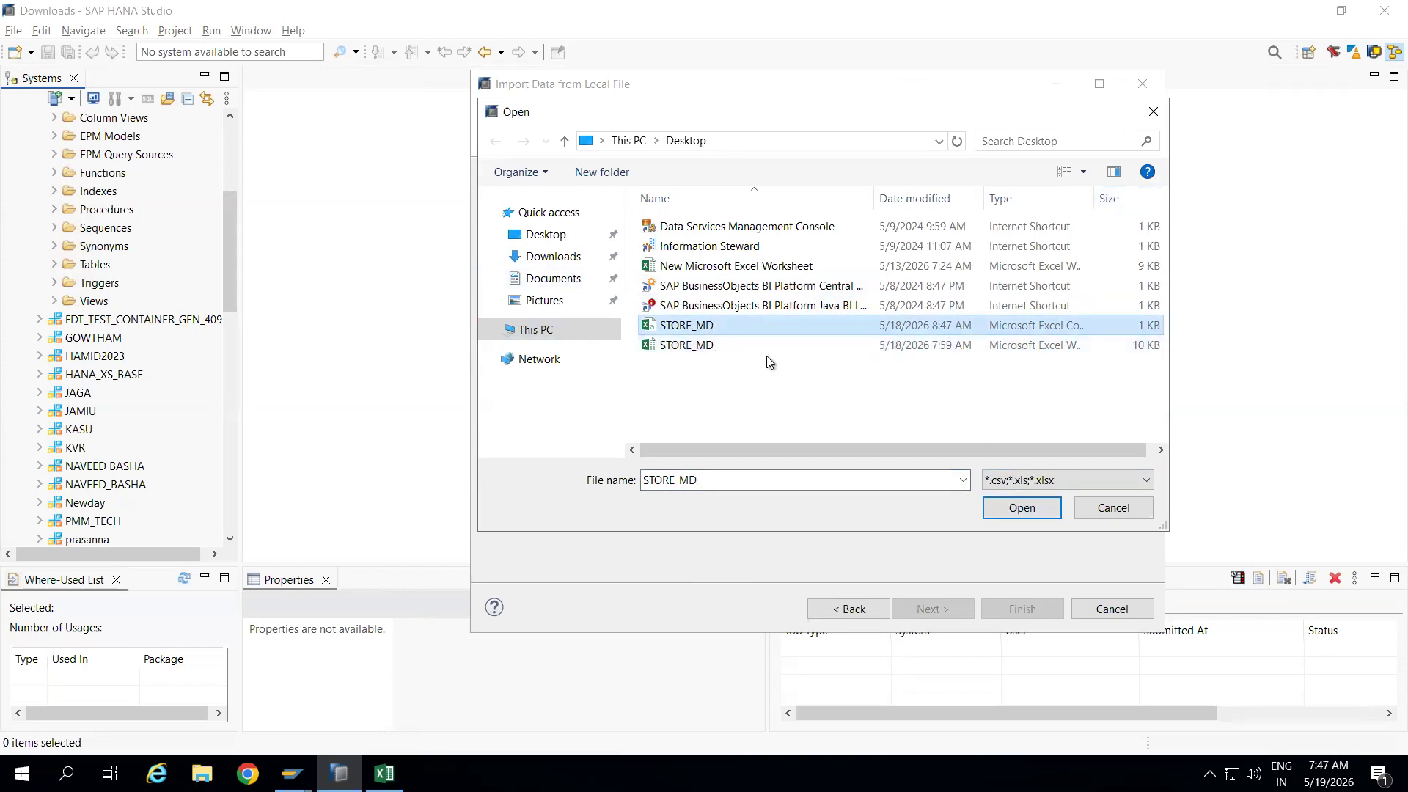
{"action": "left_click", "coordinate": [1004, 508]}
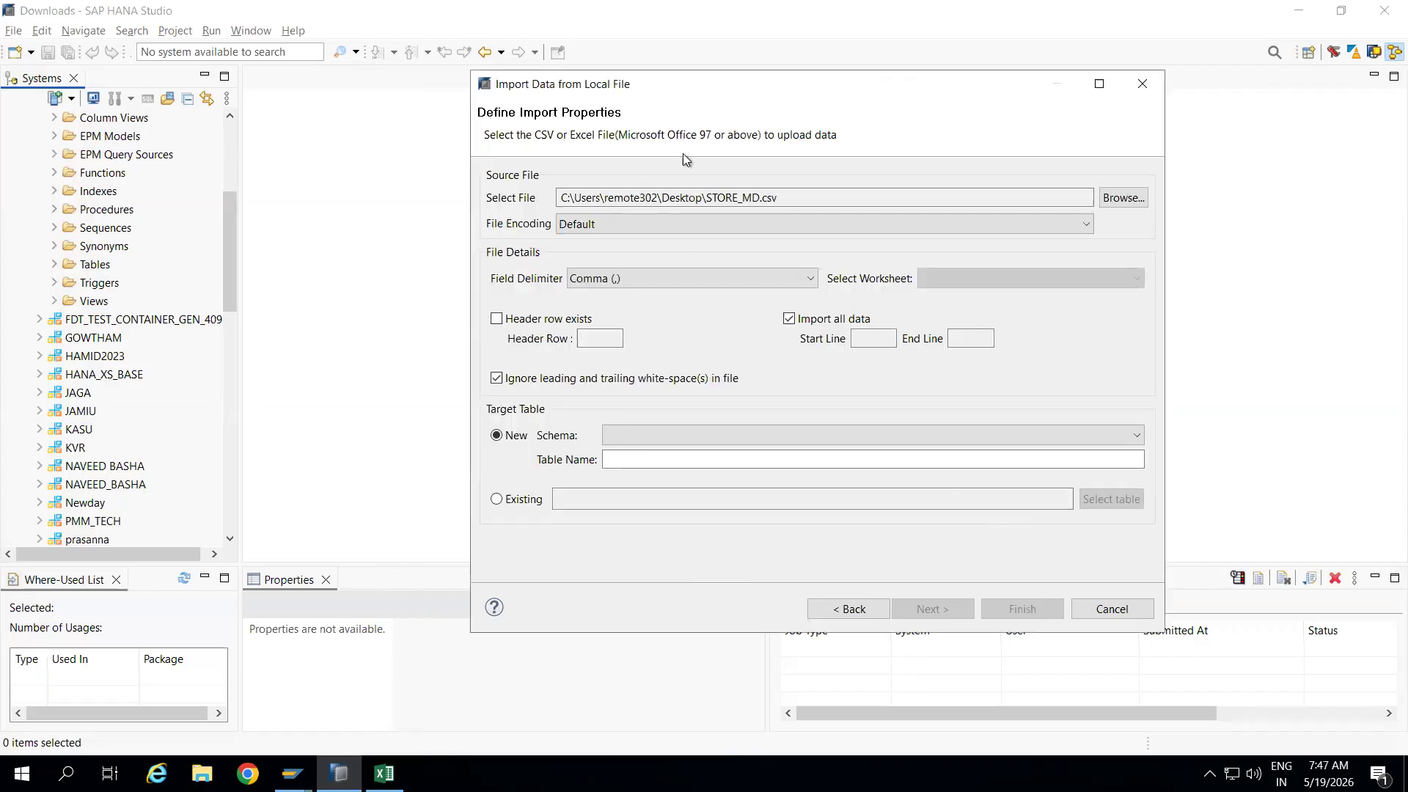
{"action": "left_click_drag", "start_coordinate": [723, 77], "coordinate": [565, 77]}
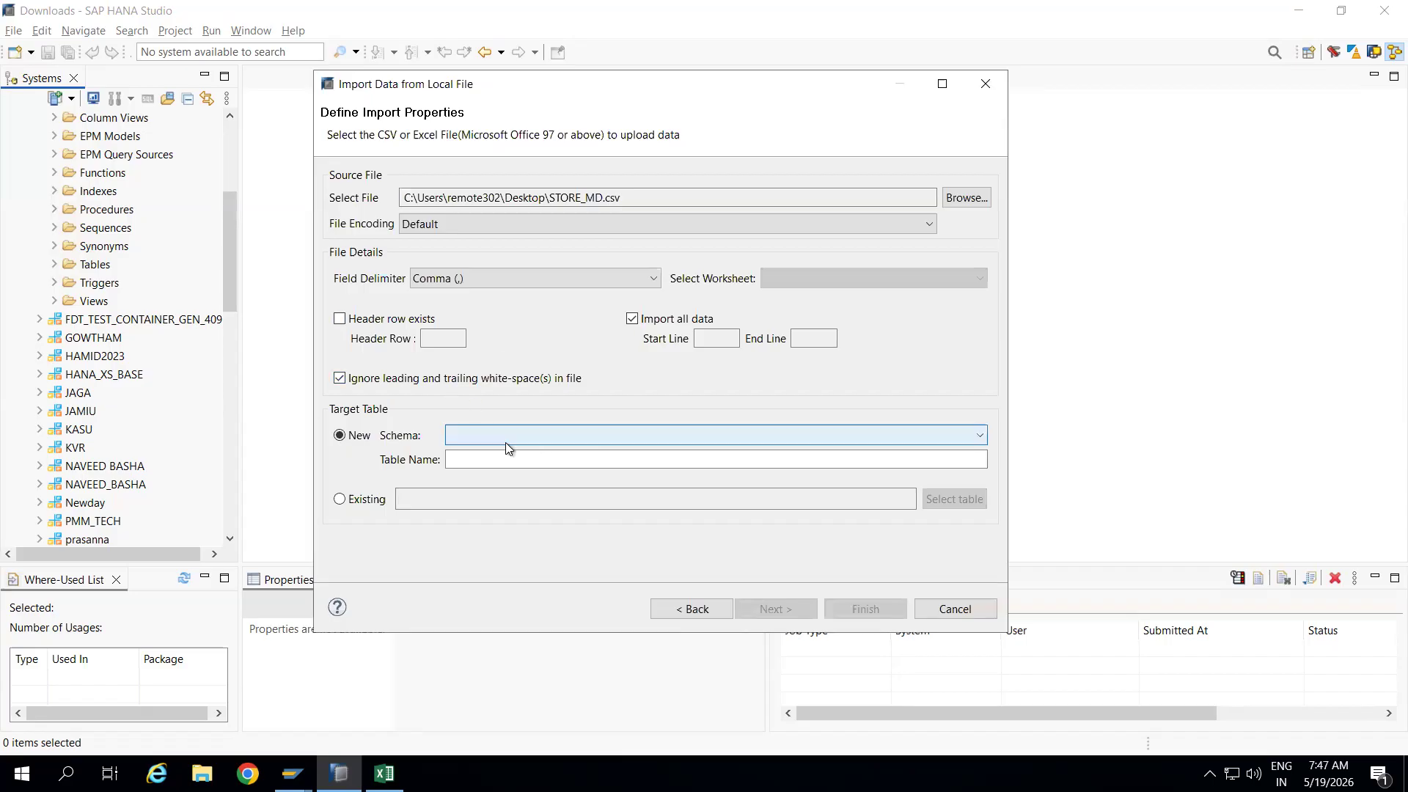
Set the import target to a new table named ZSTORE in the EFASION schema and proceed to the column mappings
{"action": "left_click", "coordinate": [561, 437]}
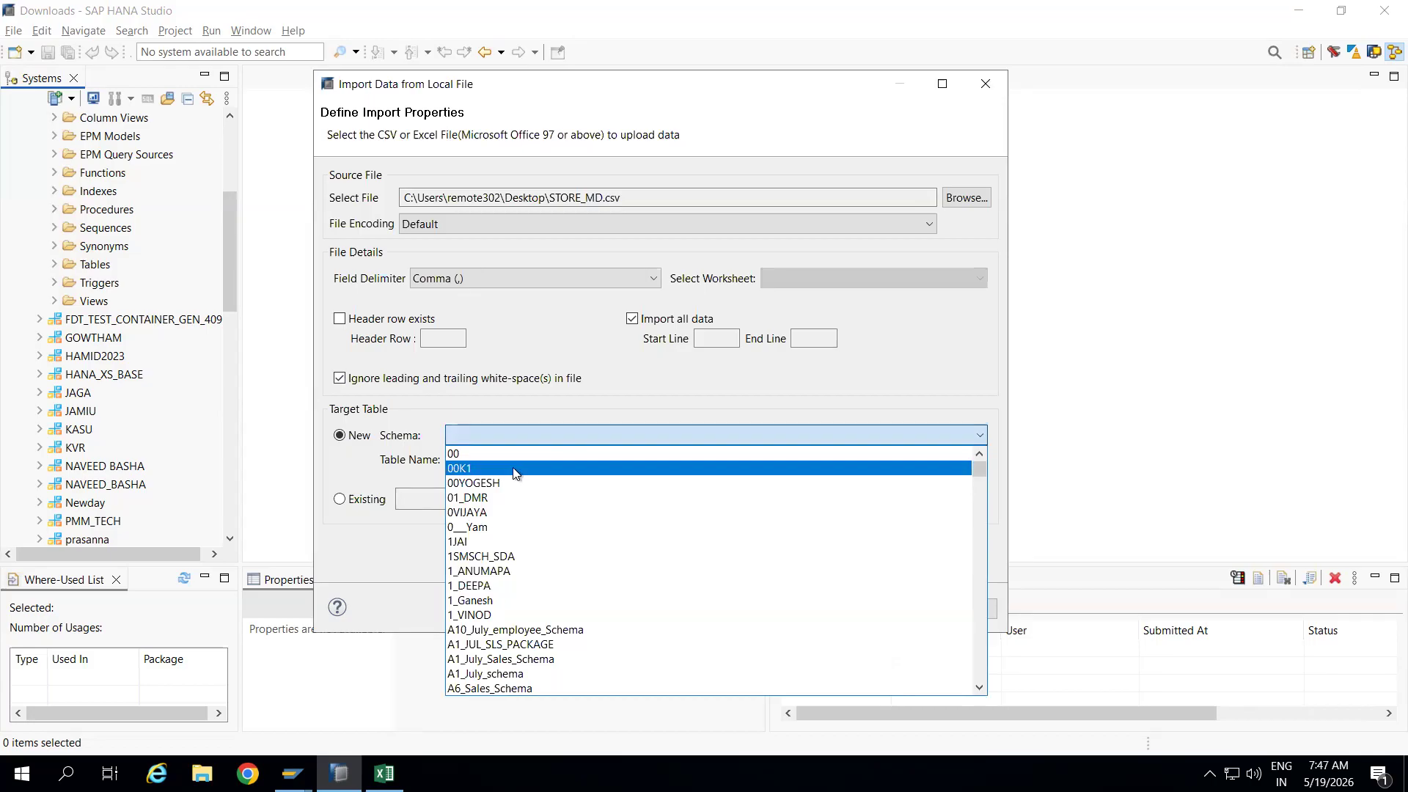
{"action": "key", "text": "g"}
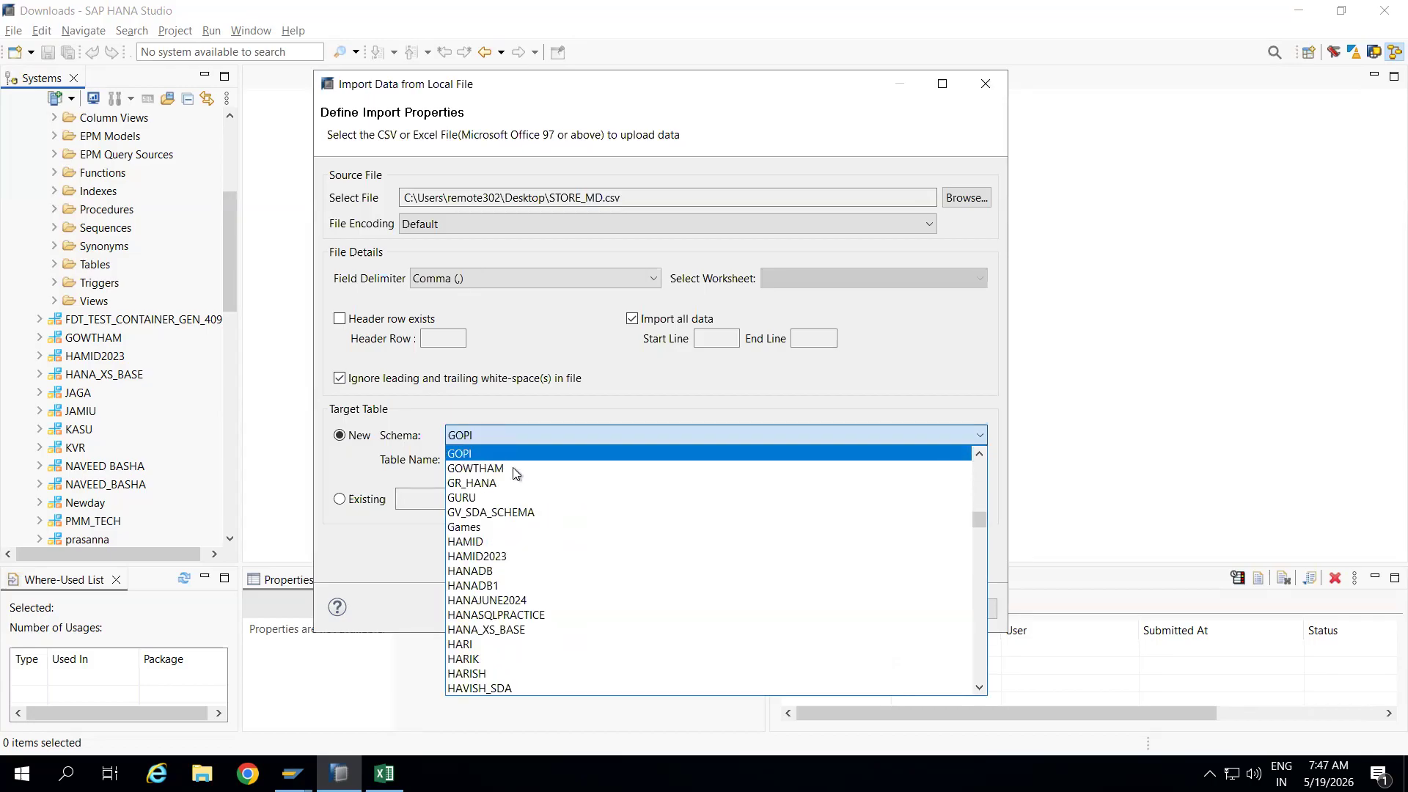
{"action": "left_click", "coordinate": [384, 473]}
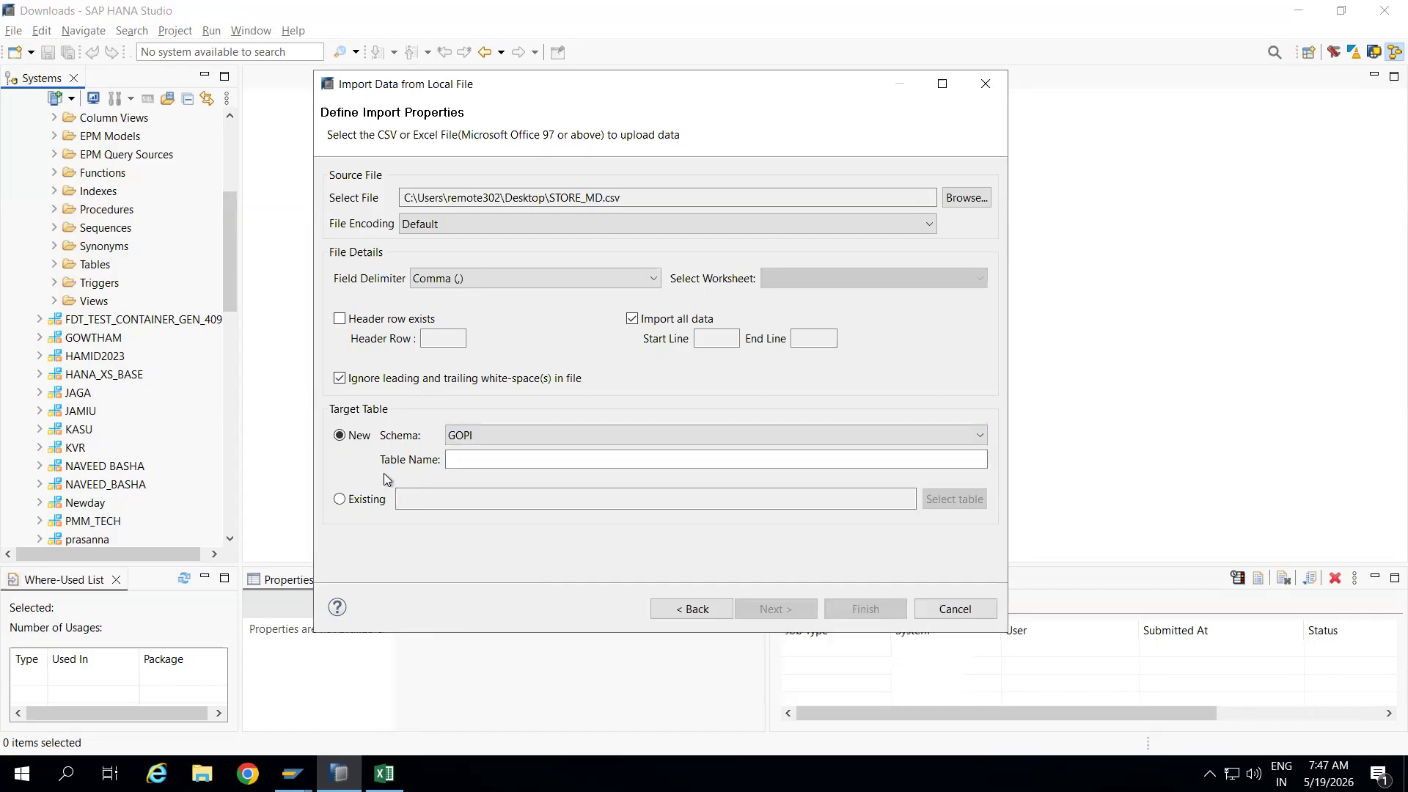
{"action": "left_click", "coordinate": [494, 437]}
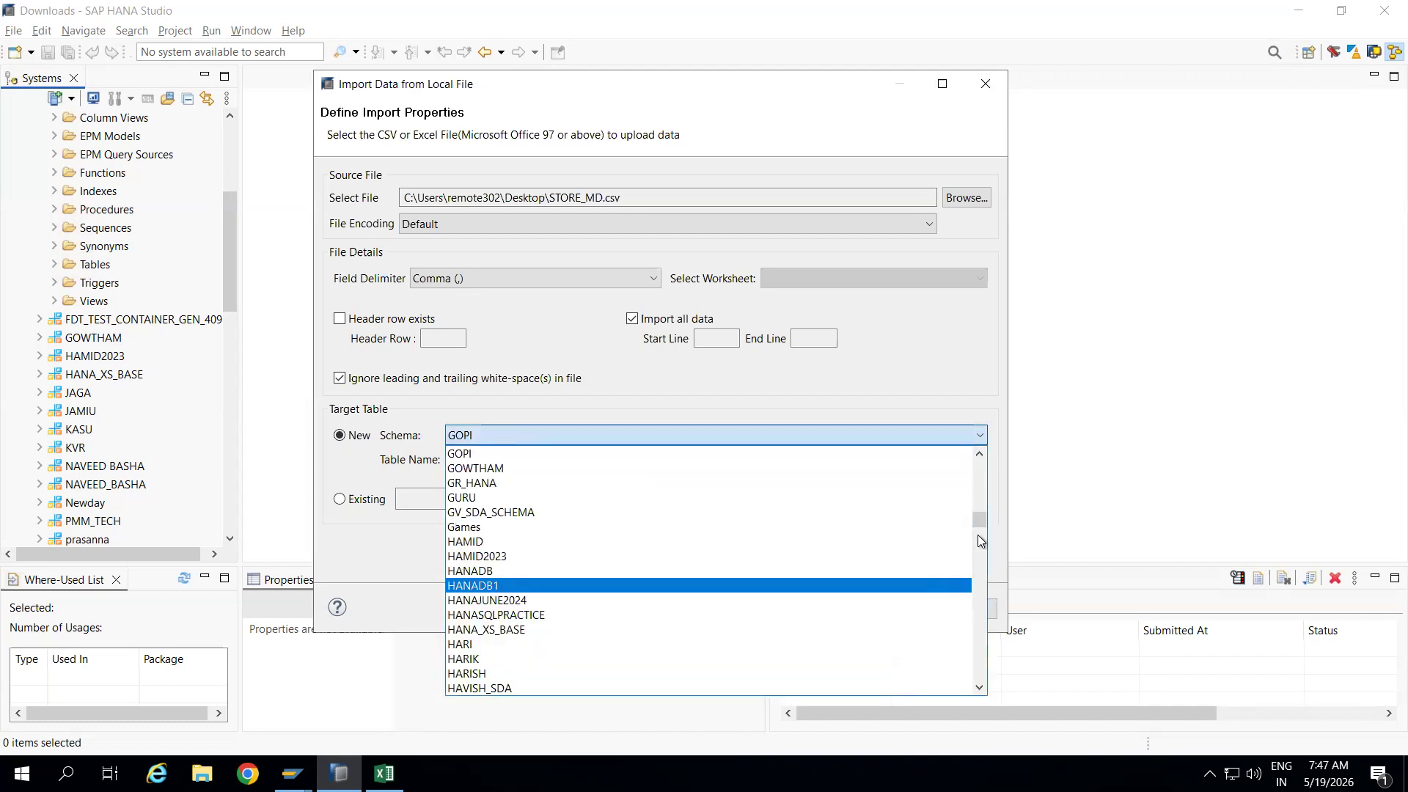
{"action": "left_click", "coordinate": [980, 490]}
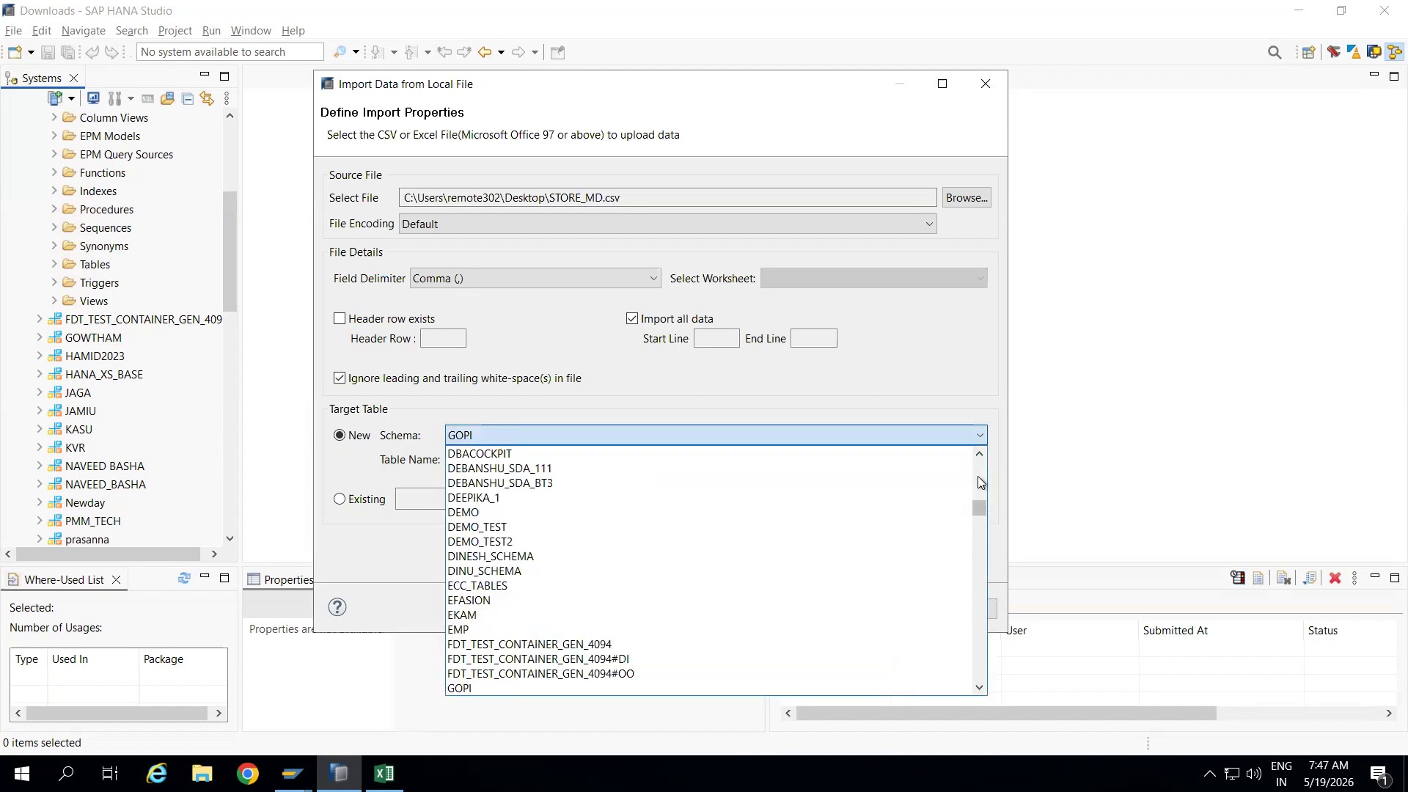
{"action": "left_click", "coordinate": [471, 599]}
{"action": "left_click", "coordinate": [497, 459]}
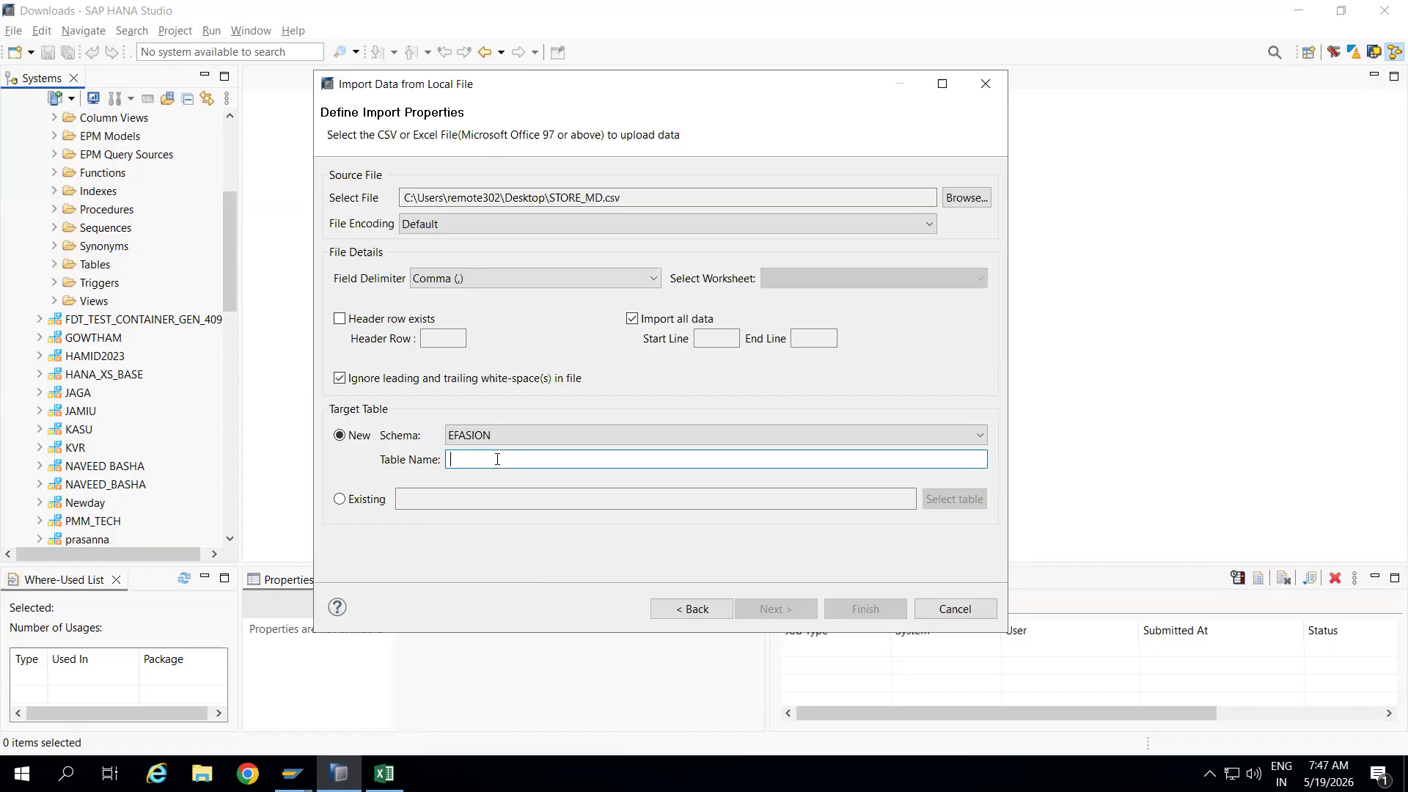
{"action": "type", "text": "ZSTORE"}
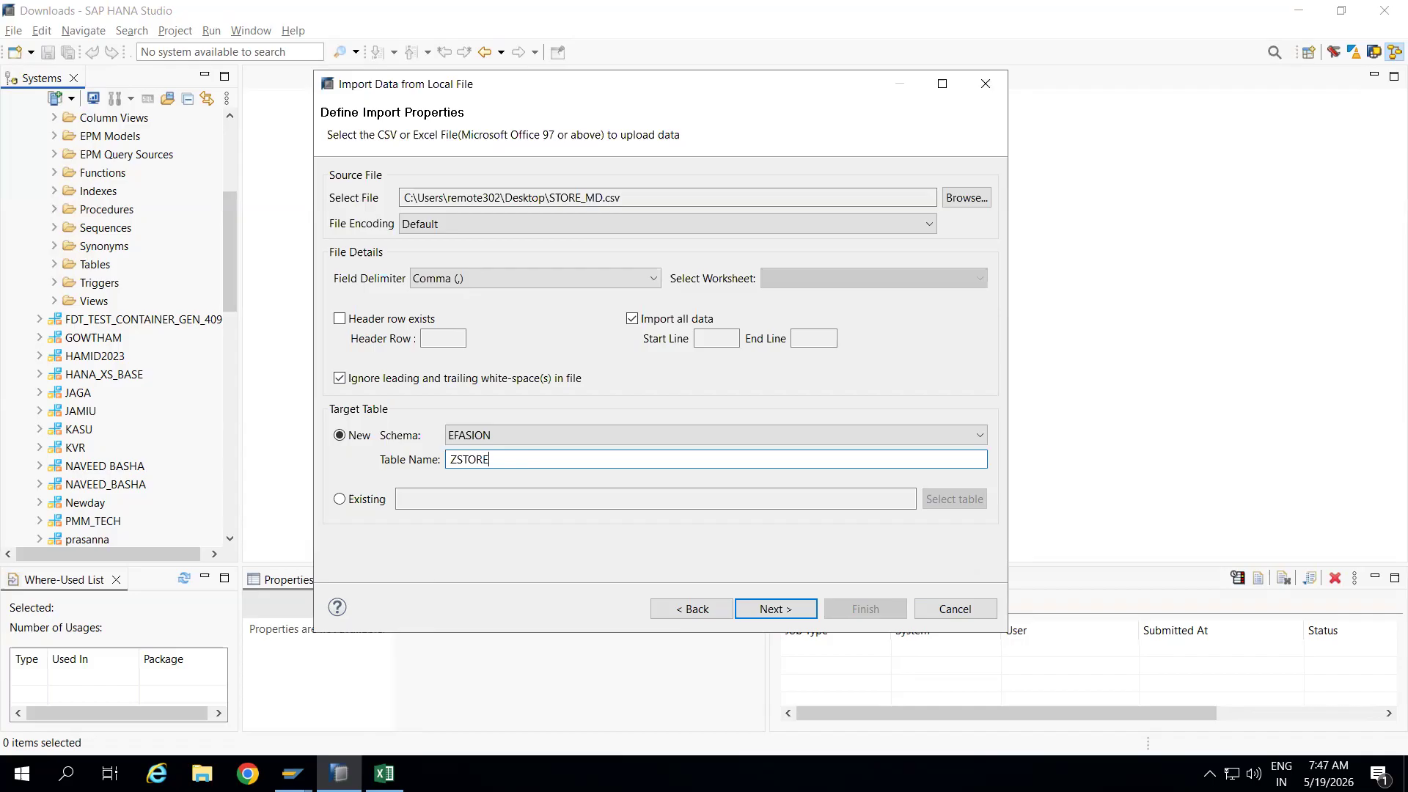
{"action": "left_click", "coordinate": [791, 609]}
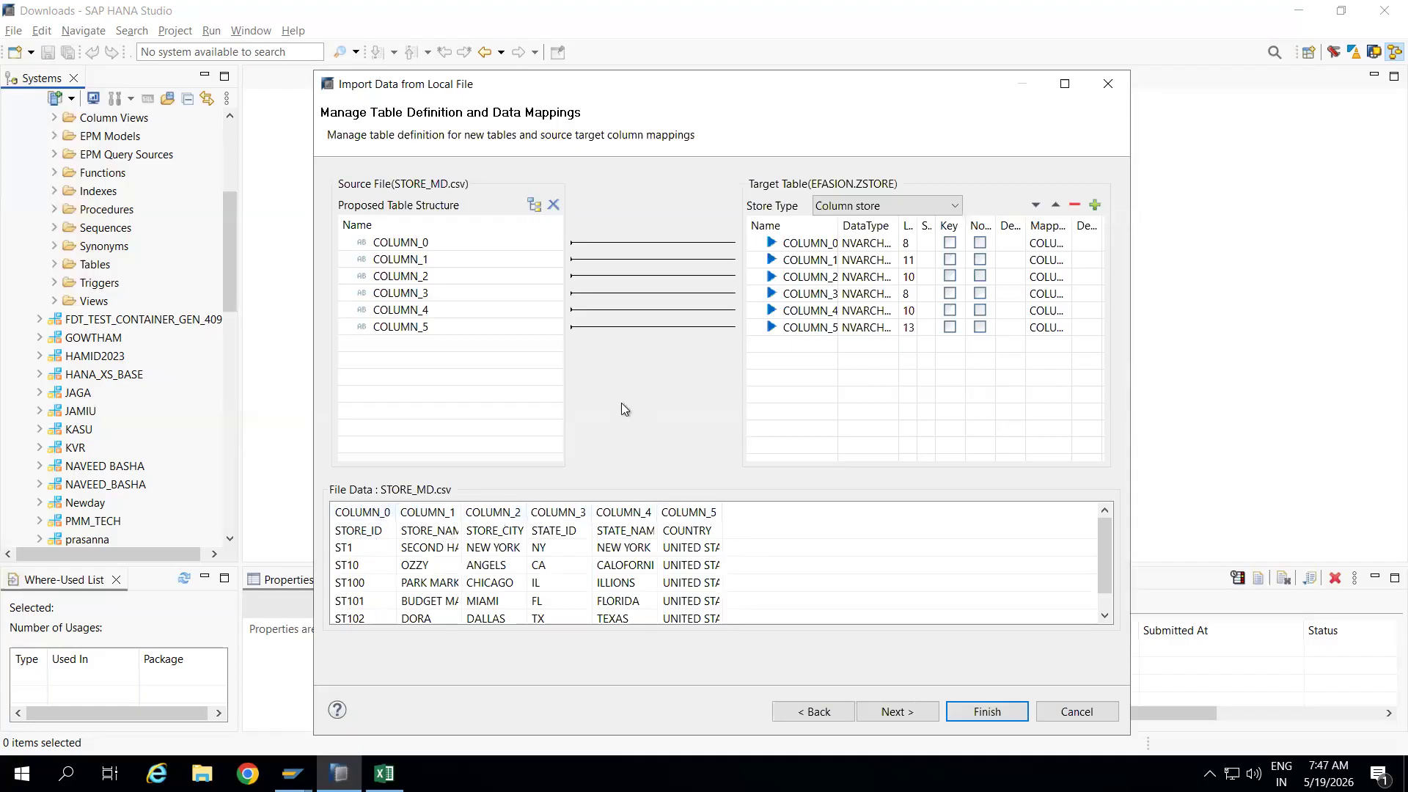
Return to the import properties, specify that the source file has a header row, and proceed to the column mappings again
{"action": "left_click_drag", "start_coordinate": [741, 82], "coordinate": [719, 19]}
{"action": "left_click", "coordinate": [798, 649]}
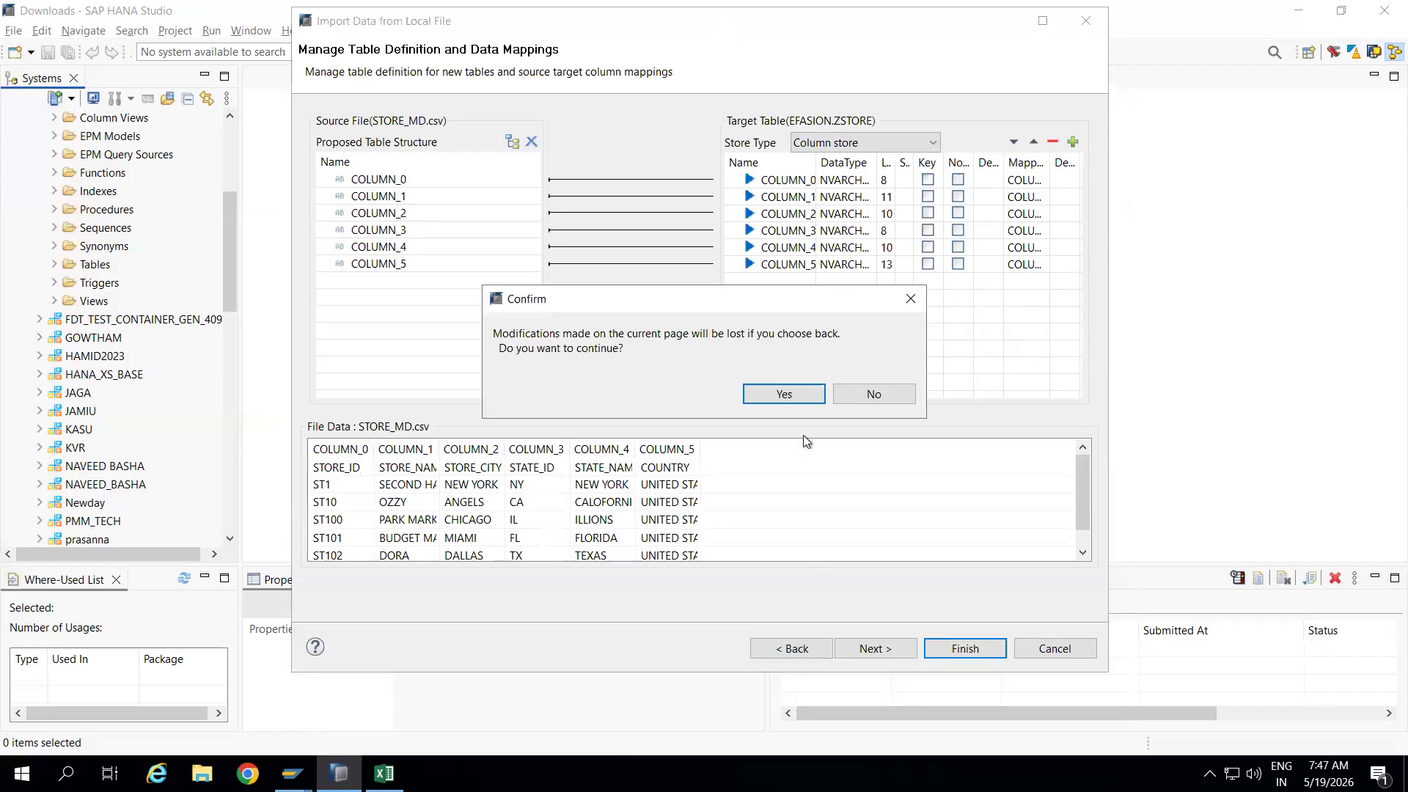
{"action": "left_click", "coordinate": [804, 389]}
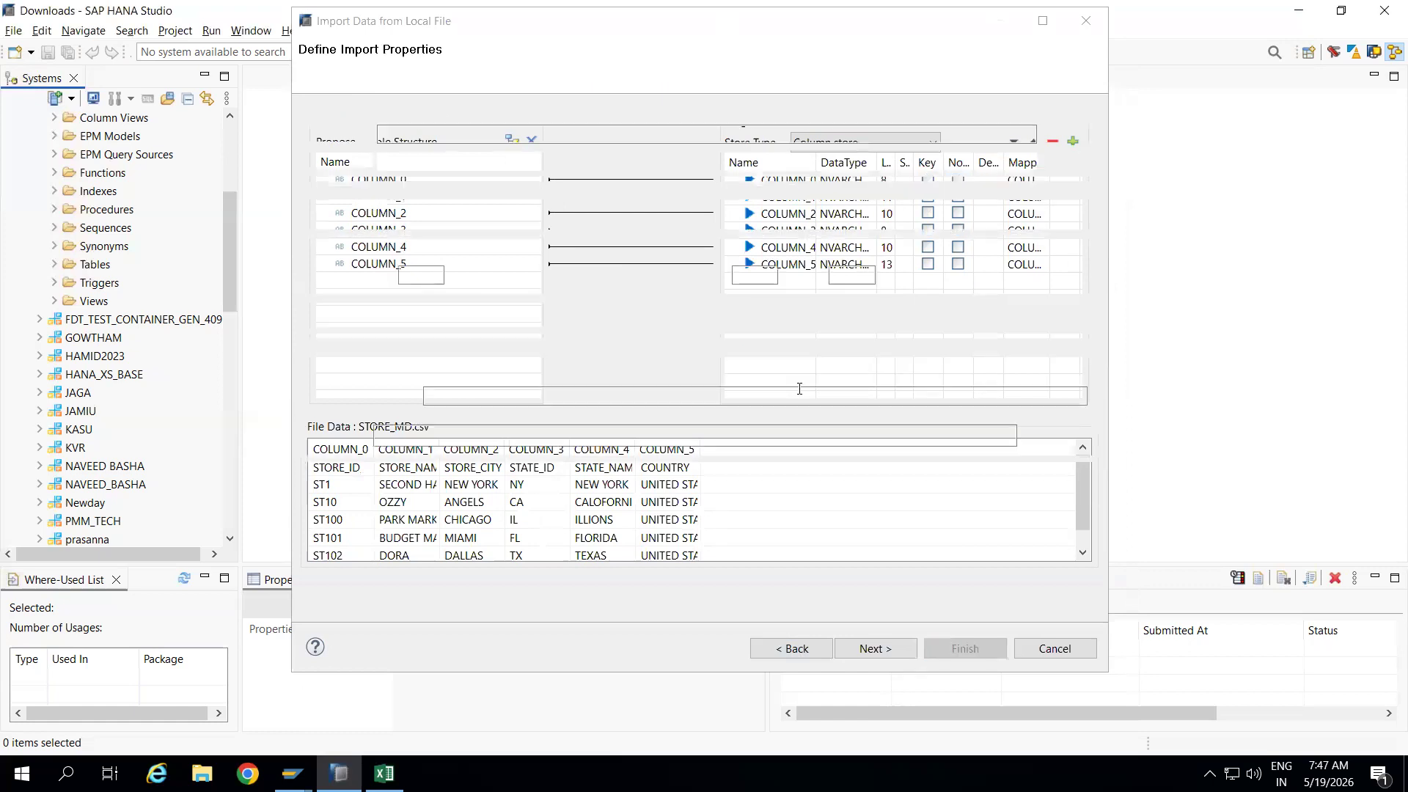
{"action": "left_click", "coordinate": [318, 258]}
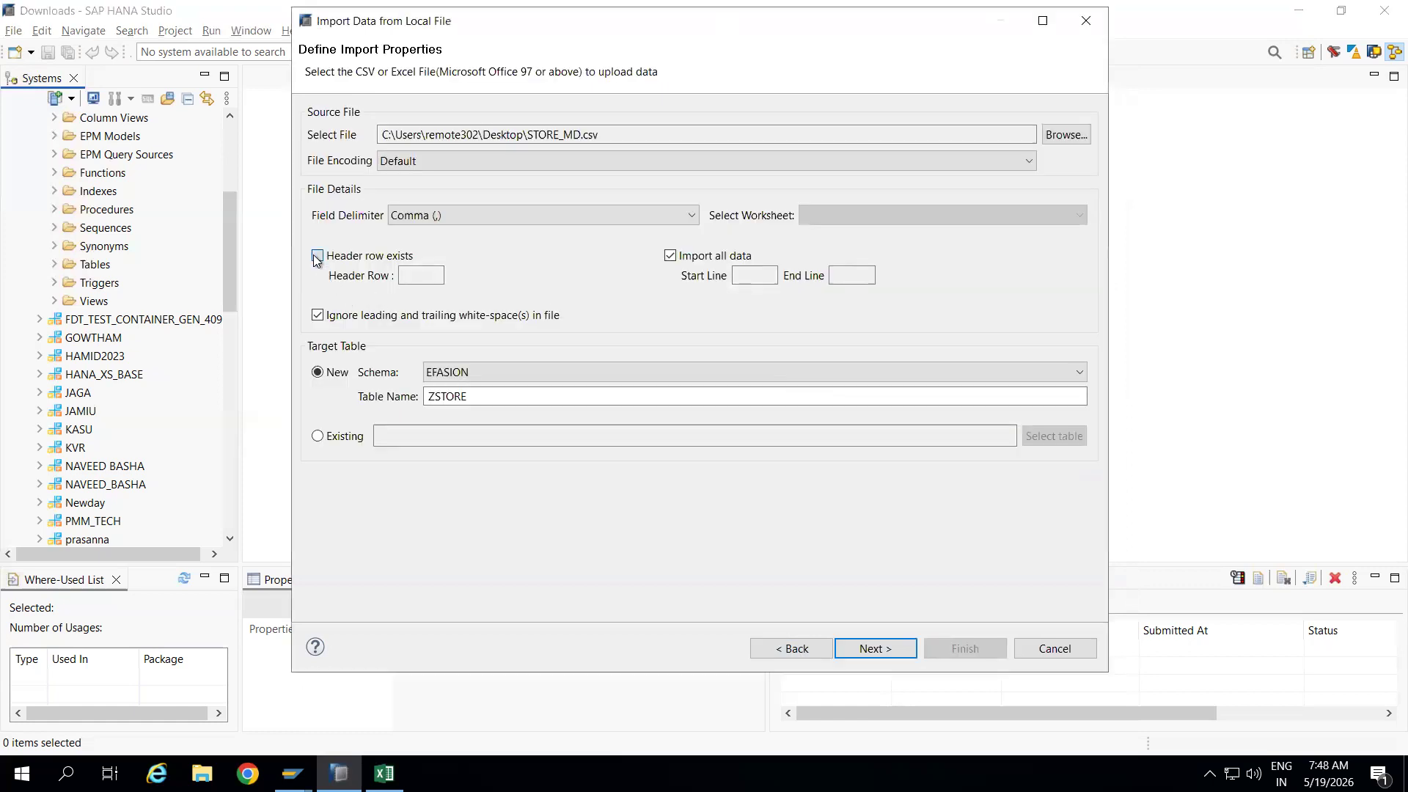
{"action": "left_click", "coordinate": [878, 648]}
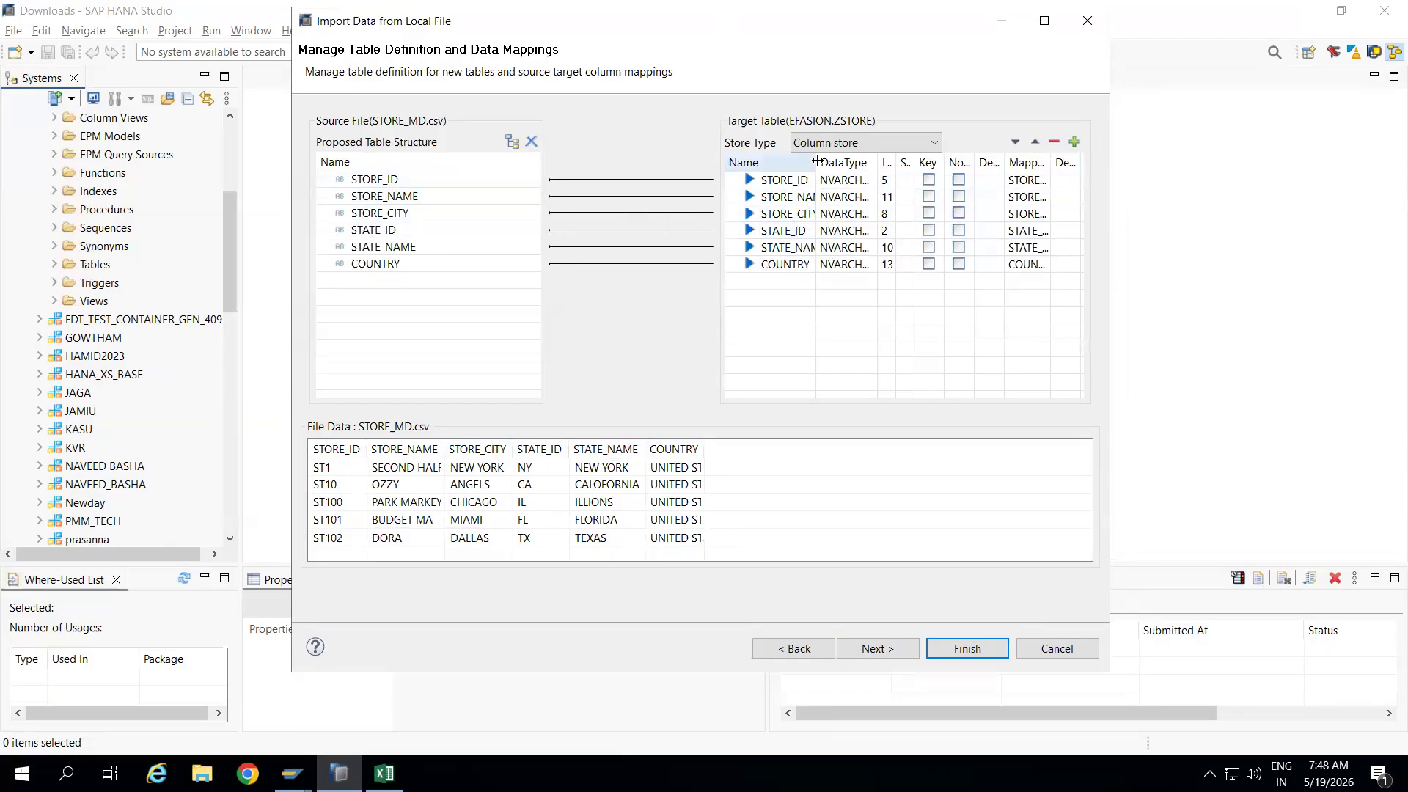
Mark STORE_ID as the key of the column store target table EFASION.ZSTORE and finish the import
{"action": "left_click_drag", "start_coordinate": [816, 162], "coordinate": [844, 162]}
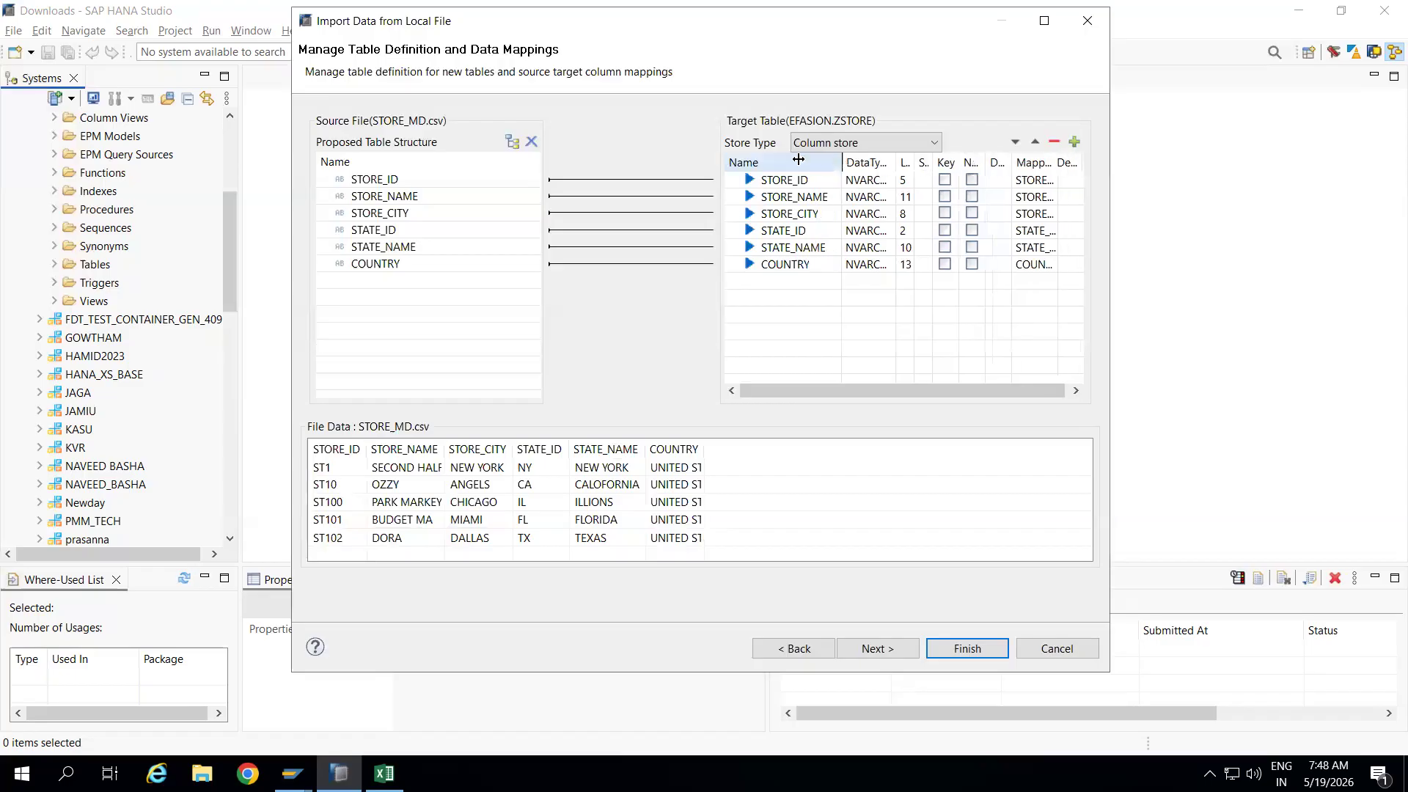
{"action": "left_click", "coordinate": [933, 144]}
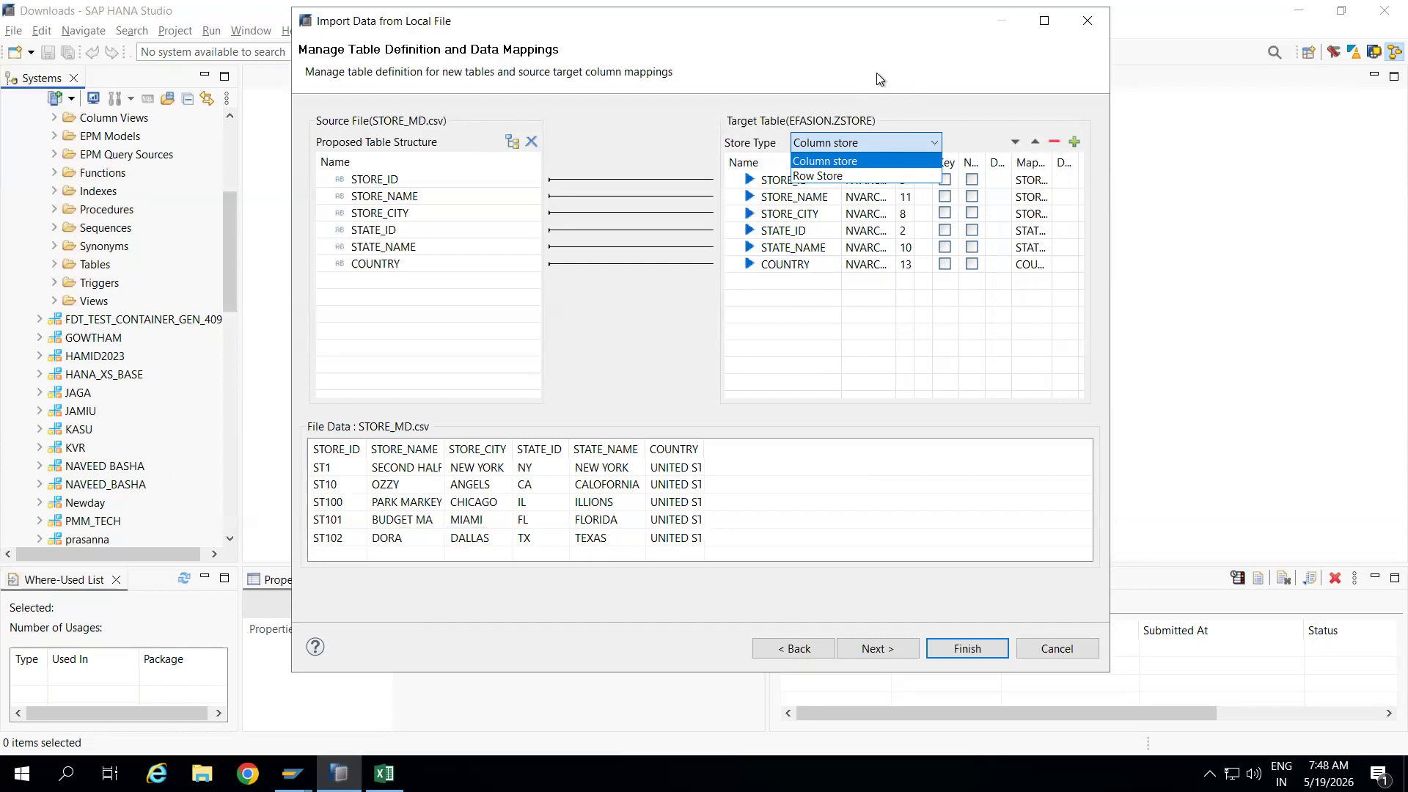
{"action": "left_click", "coordinate": [836, 66]}
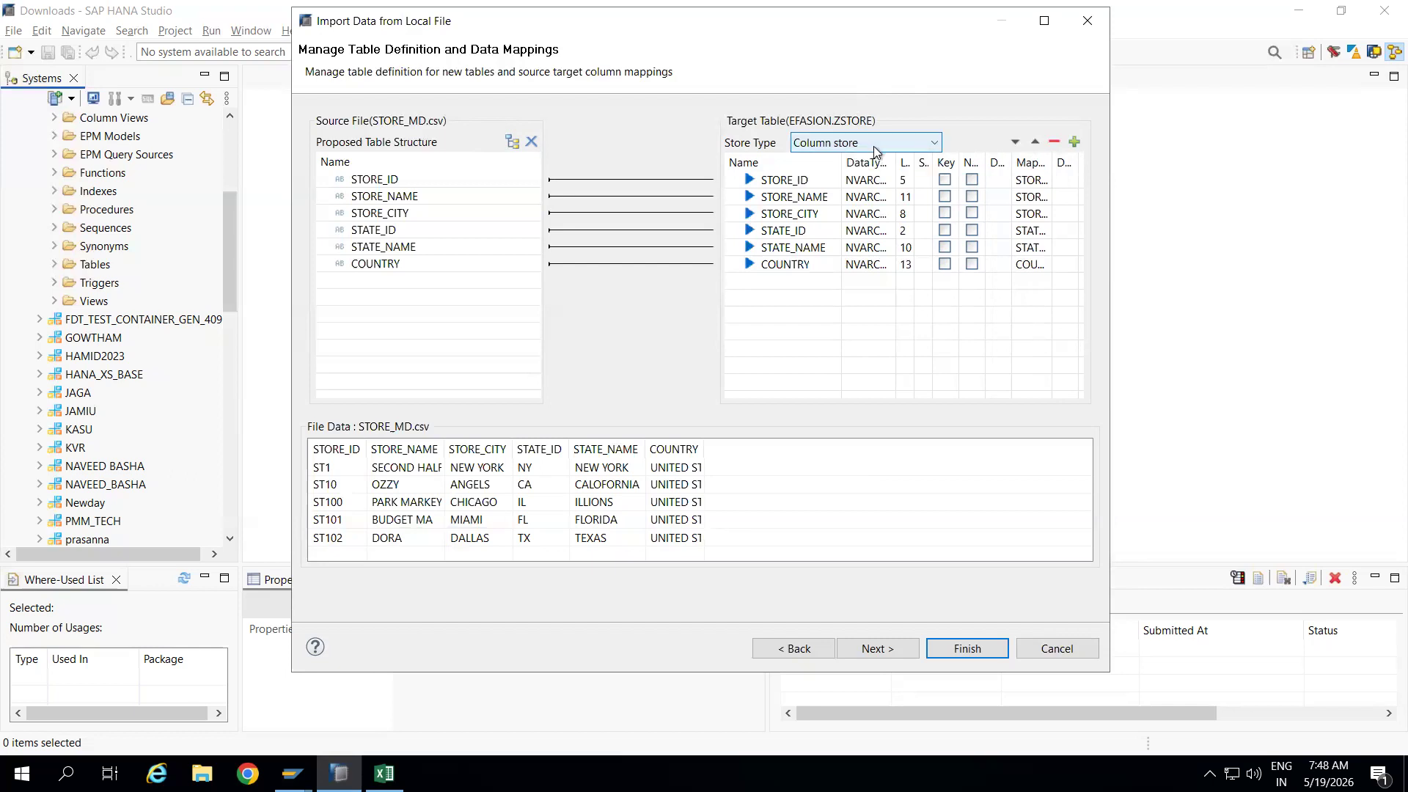
{"action": "left_click", "coordinate": [894, 147]}
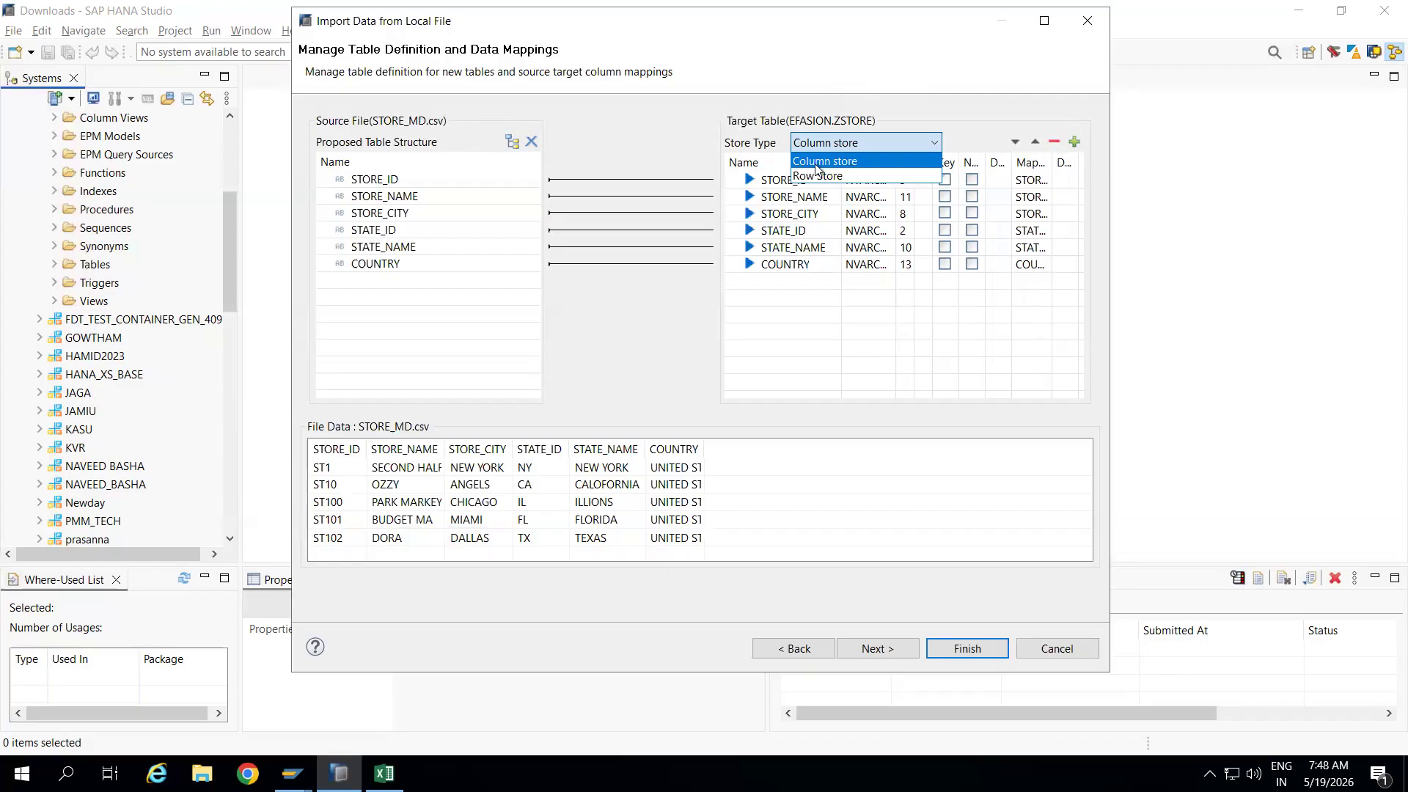
{"action": "left_click", "coordinate": [847, 64]}
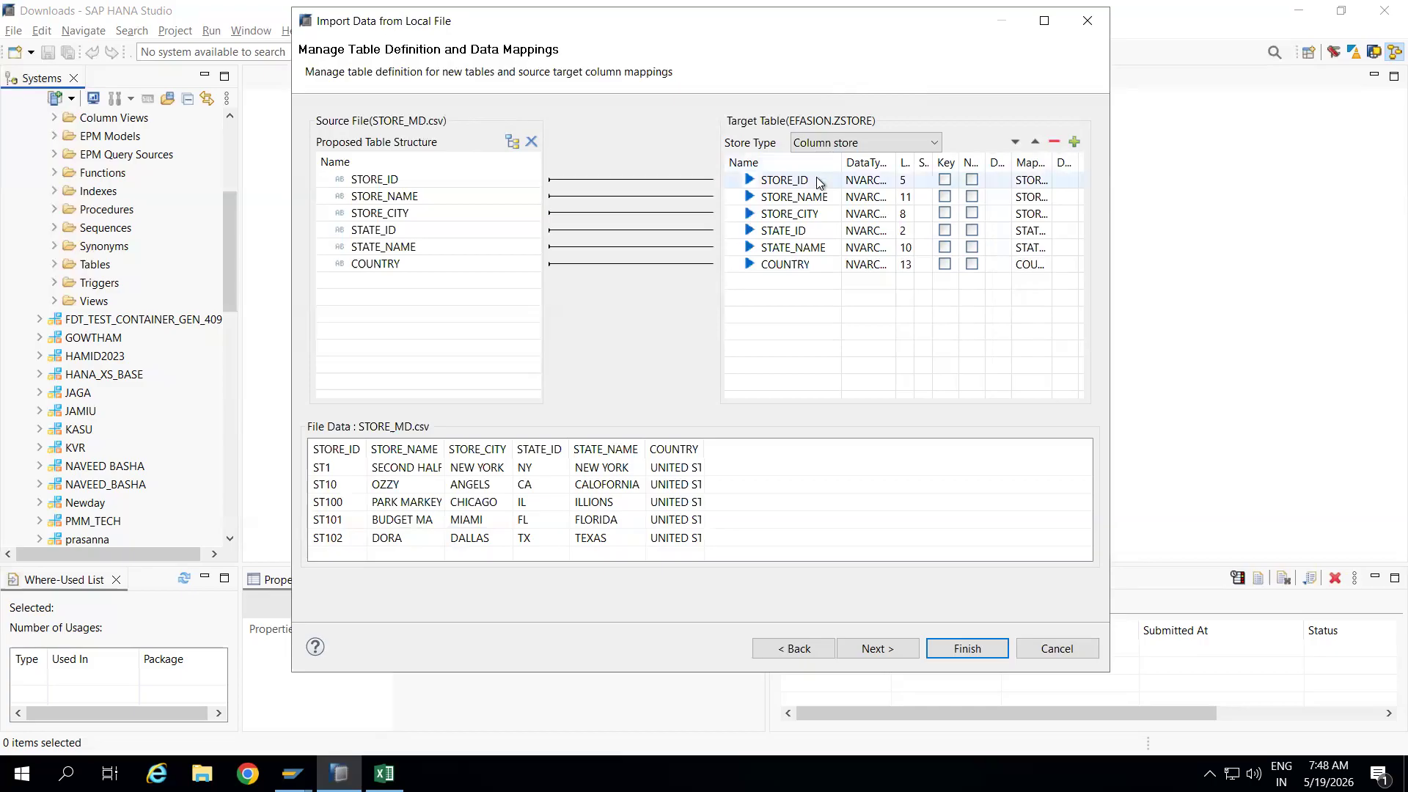
{"action": "left_click", "coordinate": [944, 181]}
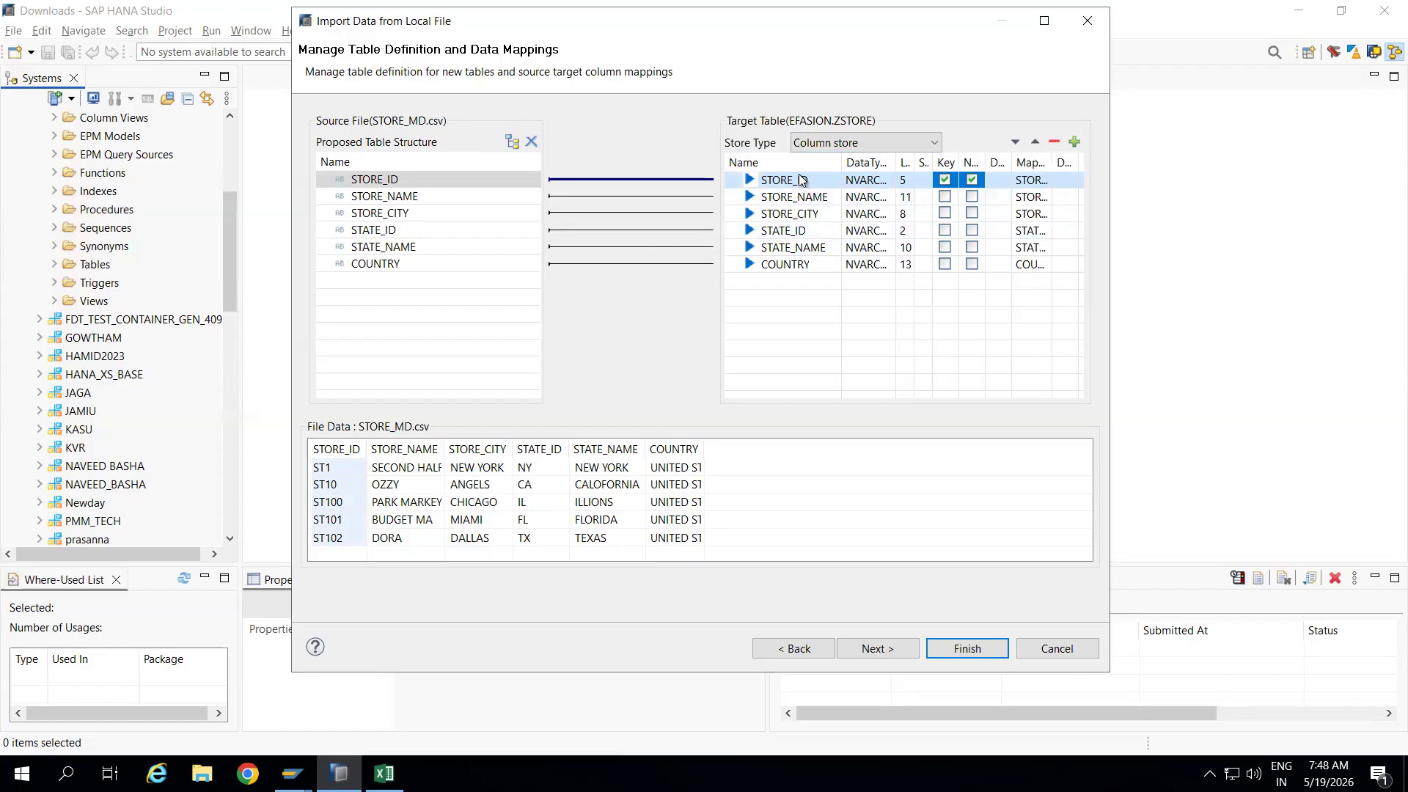
{"action": "left_click", "coordinate": [945, 180]}
{"action": "left_click", "coordinate": [945, 180]}
{"action": "left_click", "coordinate": [956, 648]}
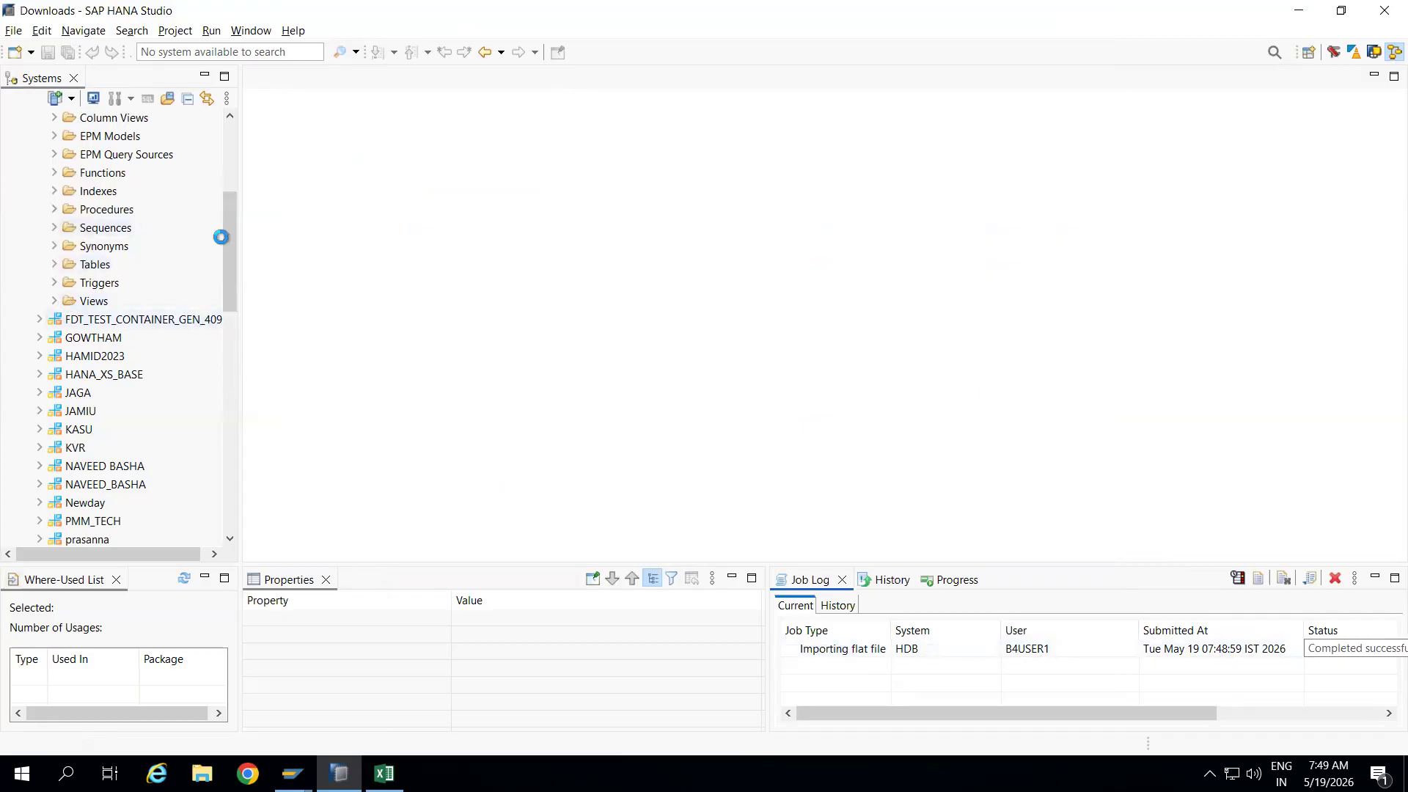
Refresh the EFASION schema in the catalog and open the definition of its ZSTORE table
{"action": "left_click_drag", "start_coordinate": [225, 242], "coordinate": [223, 210]}
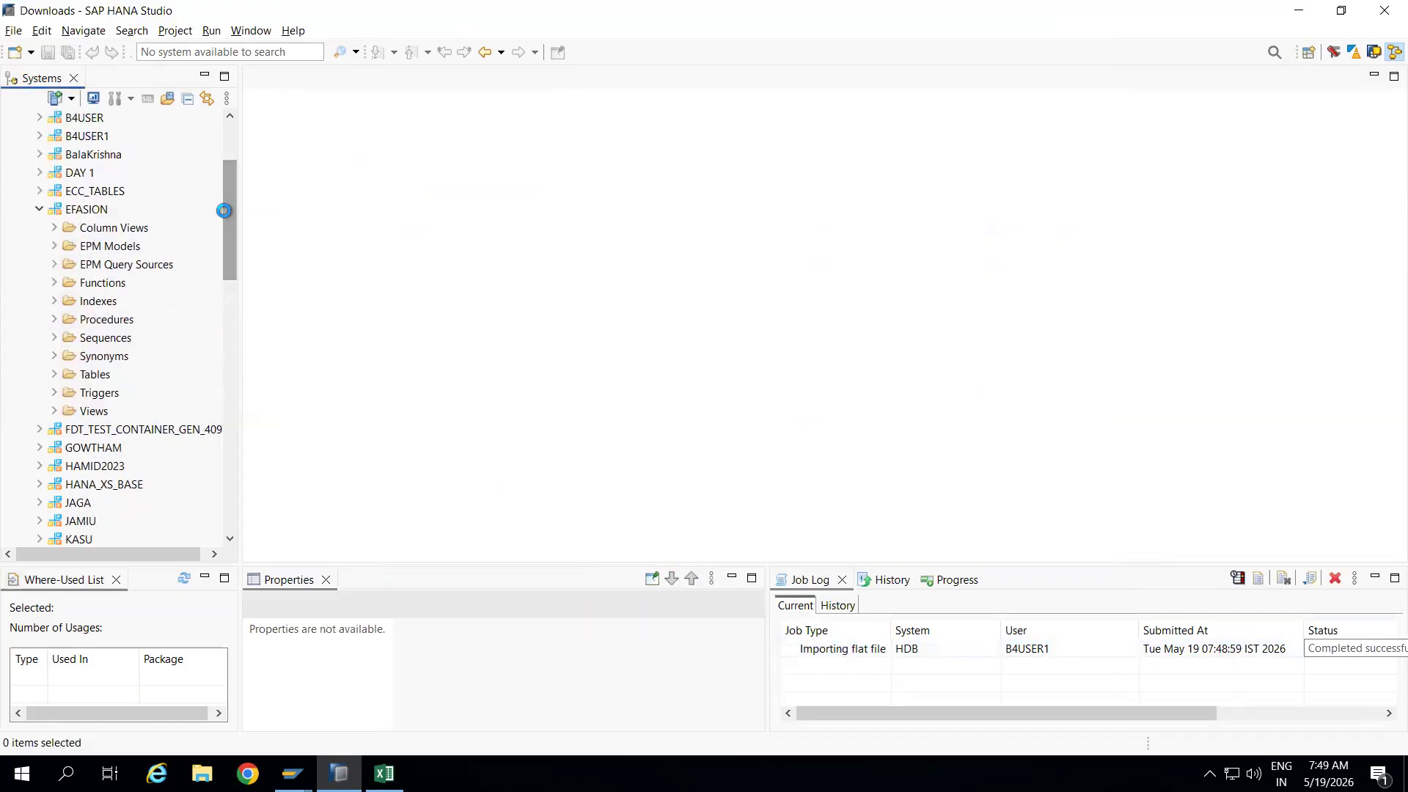
{"action": "right_click", "coordinate": [91, 209]}
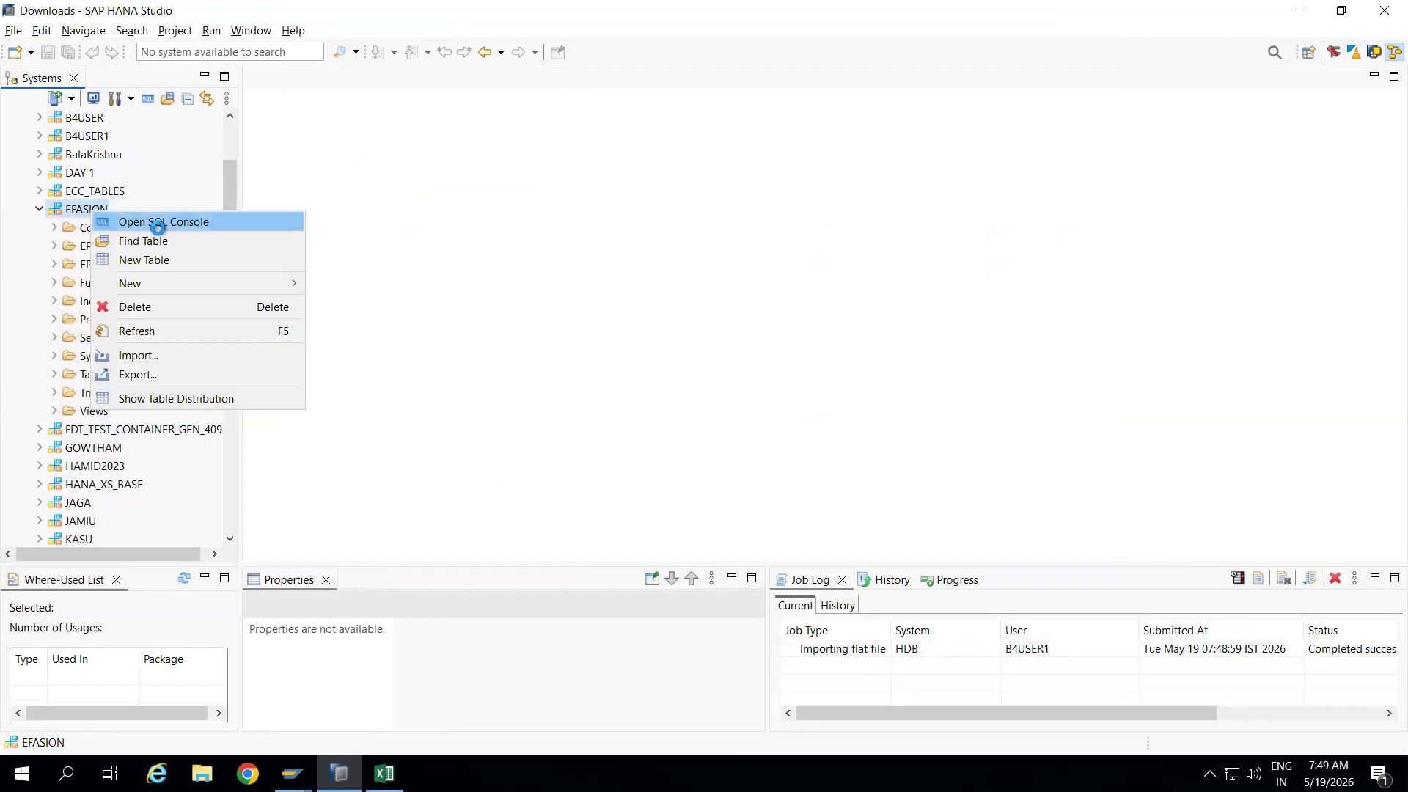
{"action": "left_click", "coordinate": [152, 331]}
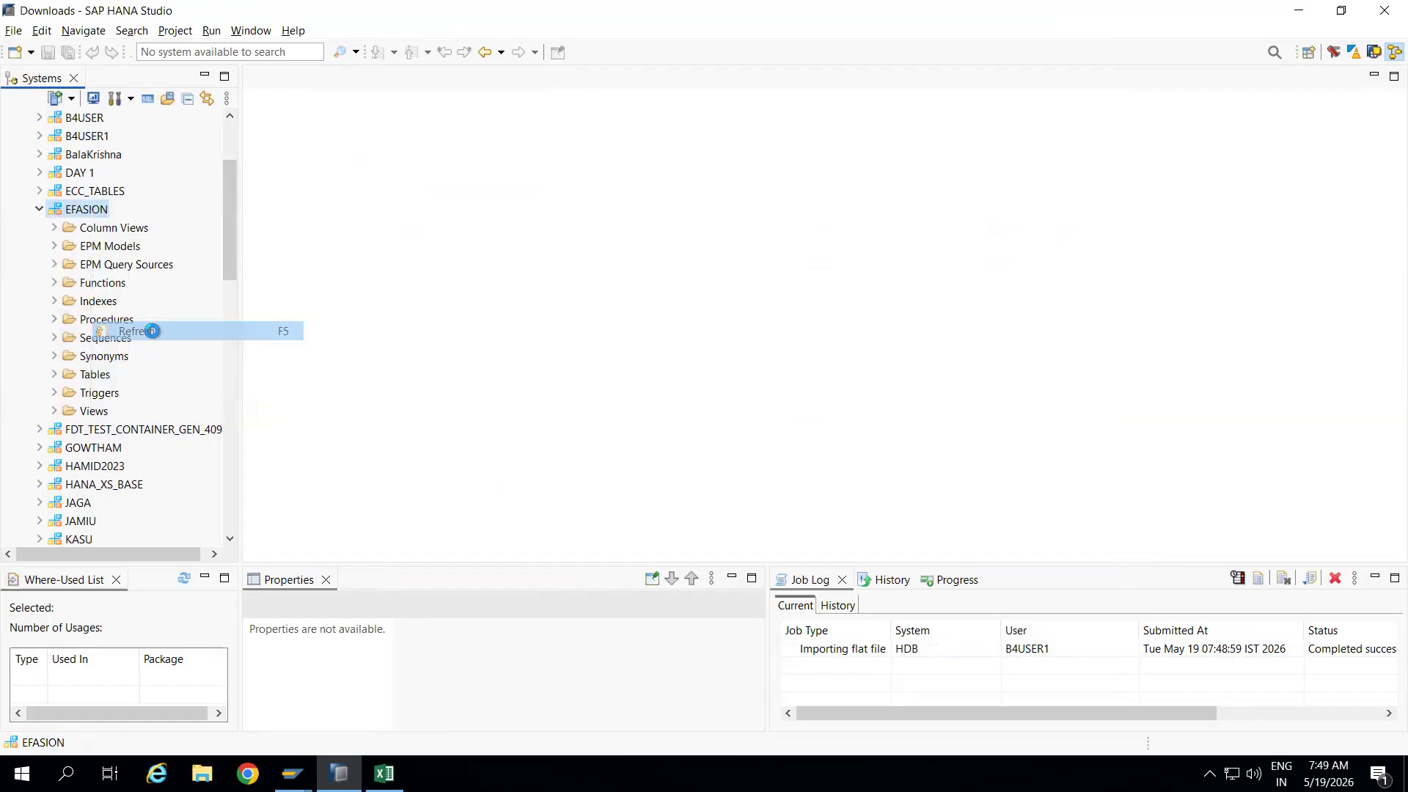
{"action": "left_click", "coordinate": [53, 374]}
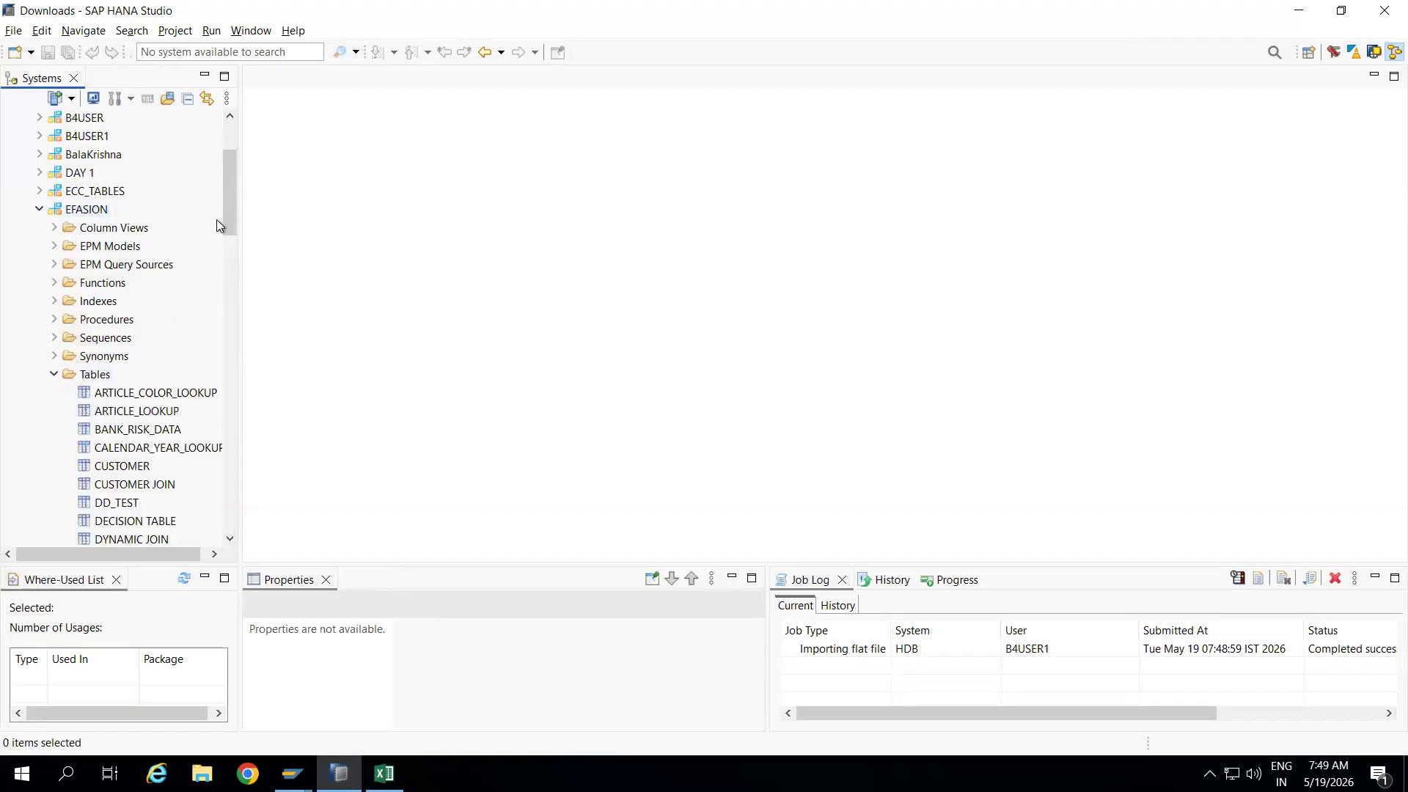
{"action": "left_click_drag", "start_coordinate": [226, 204], "coordinate": [228, 339]}
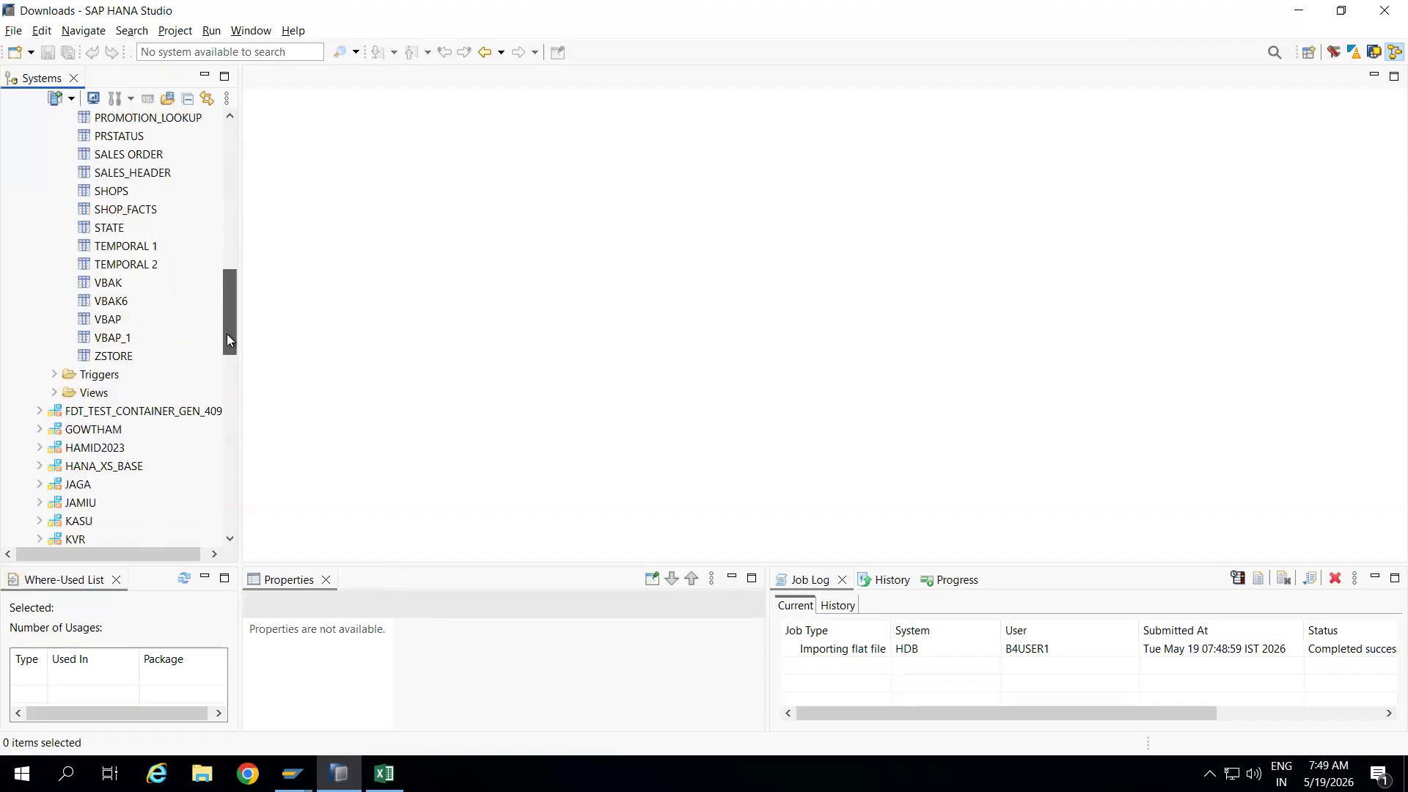
{"action": "scroll", "coordinate": [228, 340], "scroll_direction": "down", "scroll_amount": 1}
{"action": "left_click", "coordinate": [114, 302]}
{"action": "double_click", "coordinate": [111, 303]}
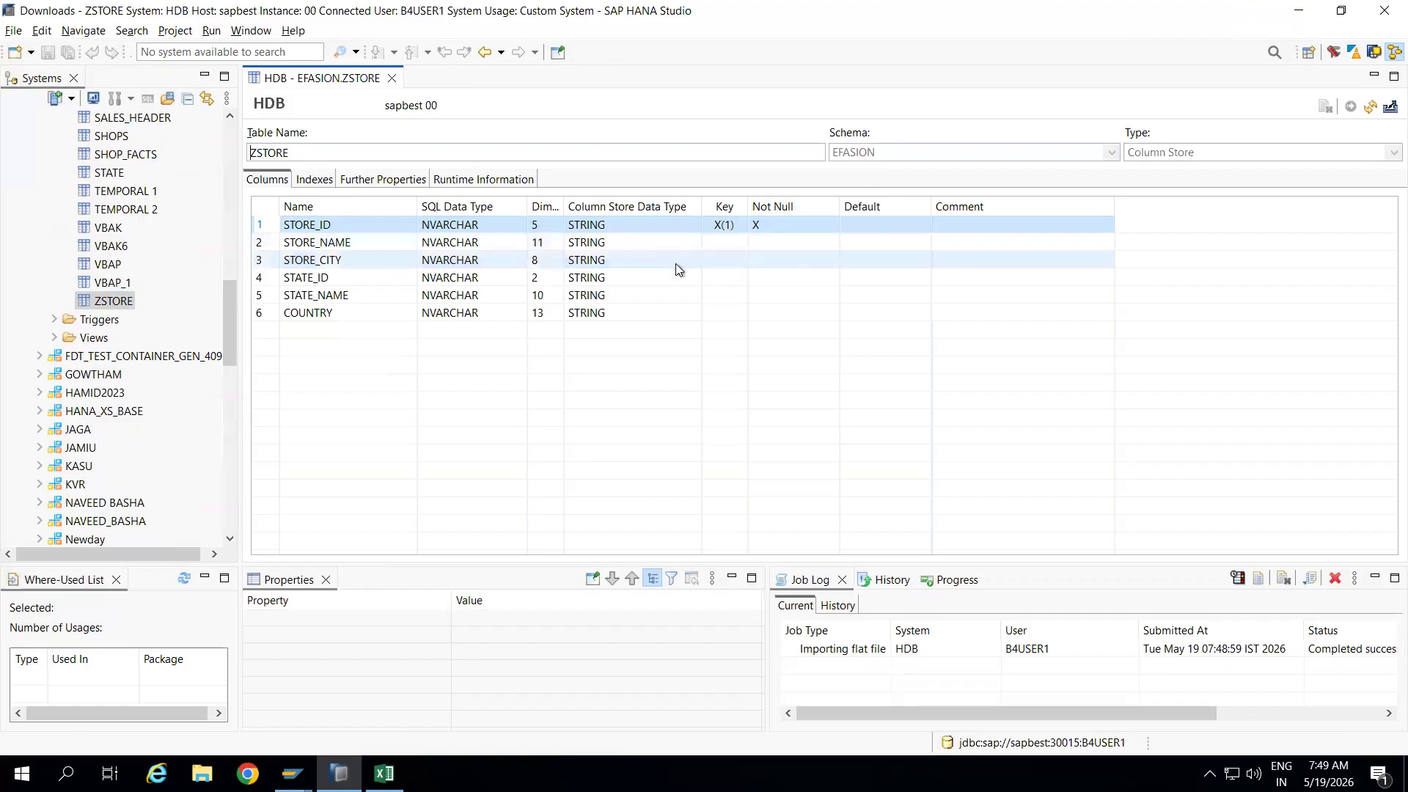
Open the data preview of the ZSTORE table and compare its rows with the store report in the Excel workbook Book1
{"action": "right_click", "coordinate": [112, 305]}
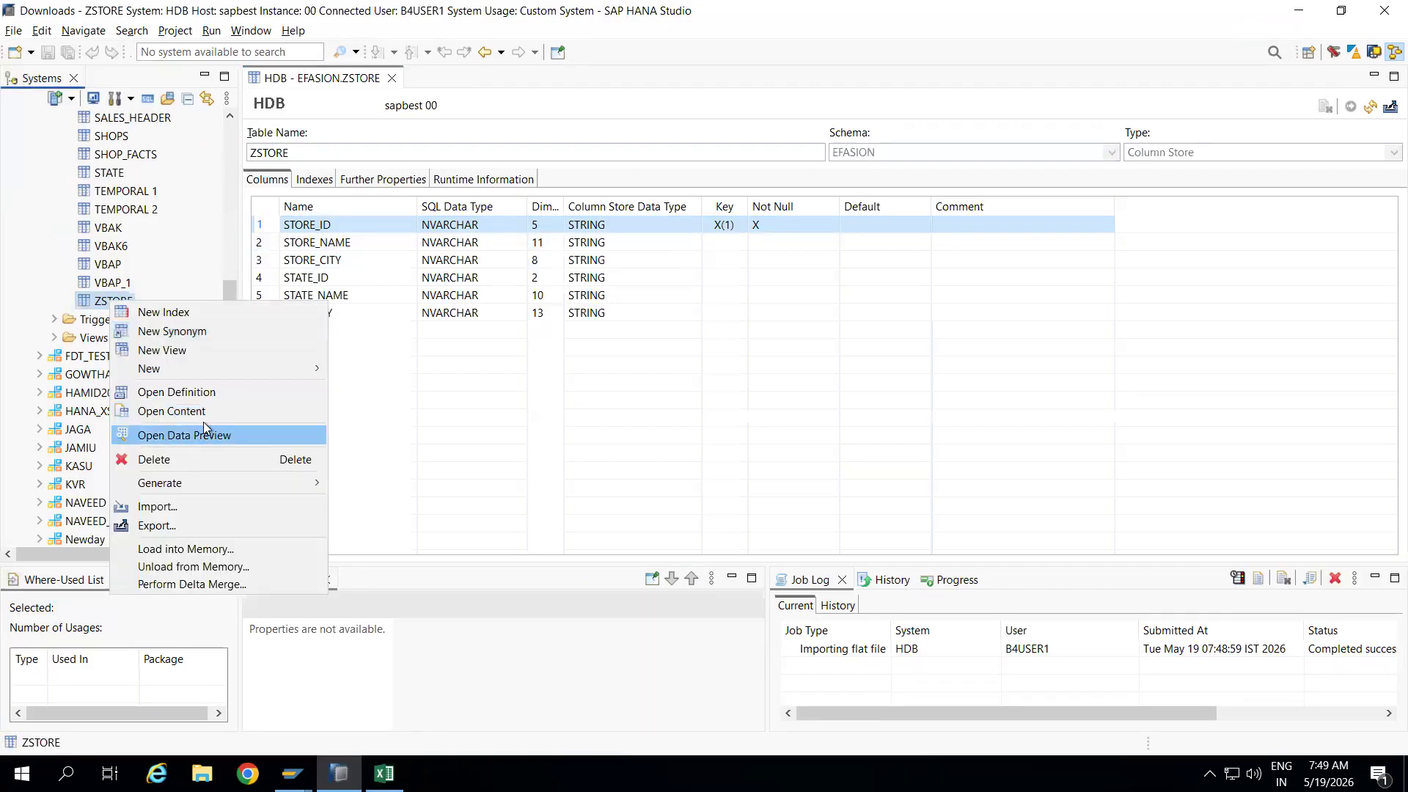
{"action": "left_click", "coordinate": [164, 436]}
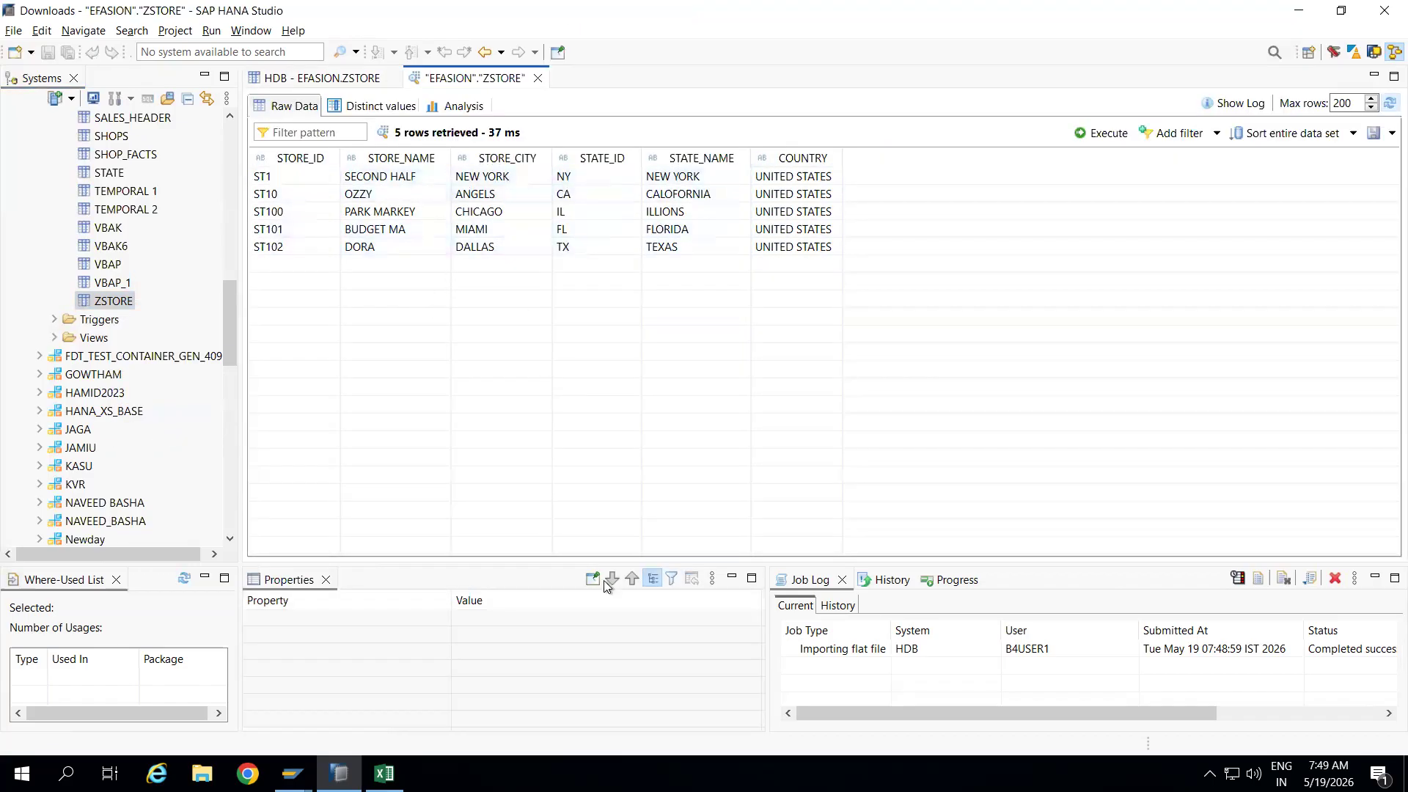
{"action": "key", "text": "alt+Tab"}
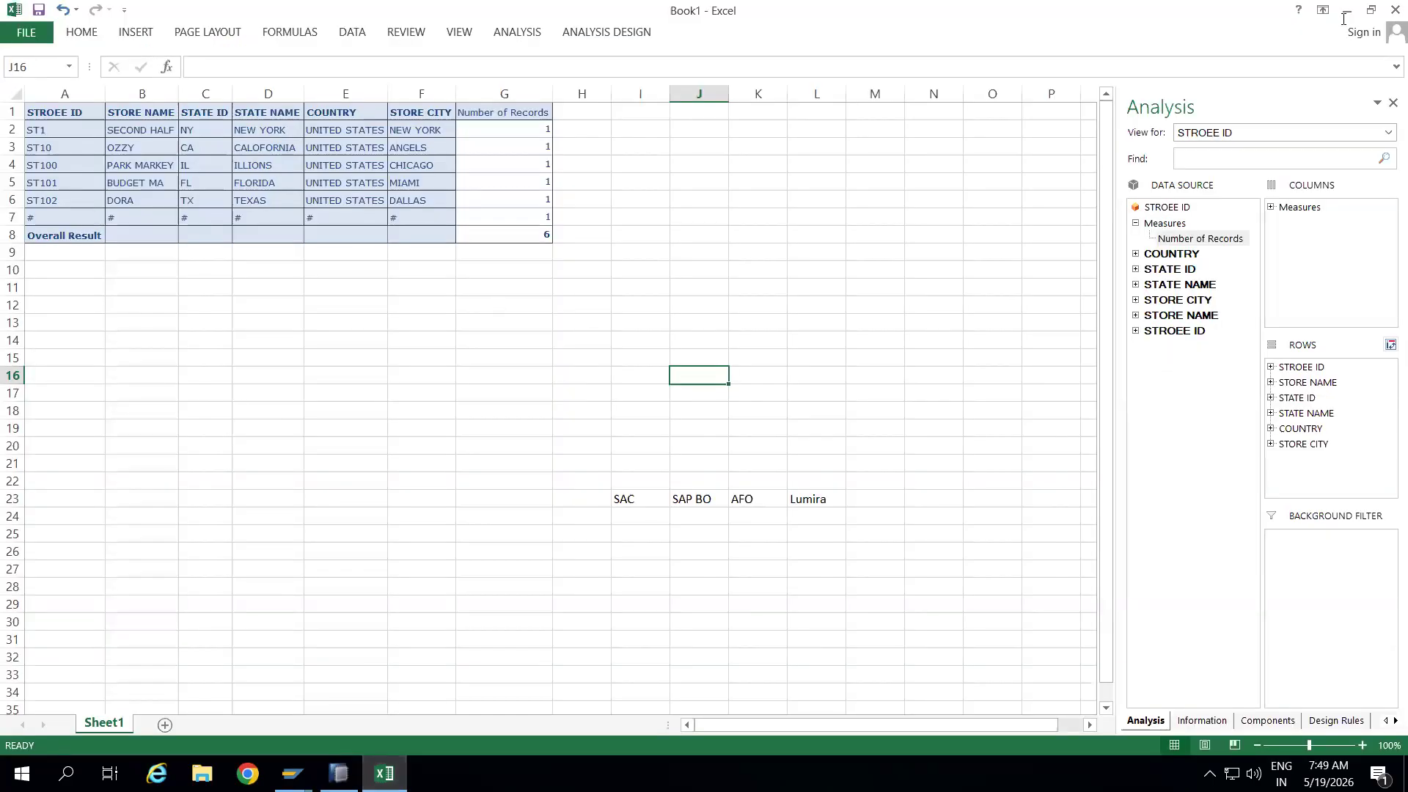
{"action": "left_click", "coordinate": [1369, 12]}
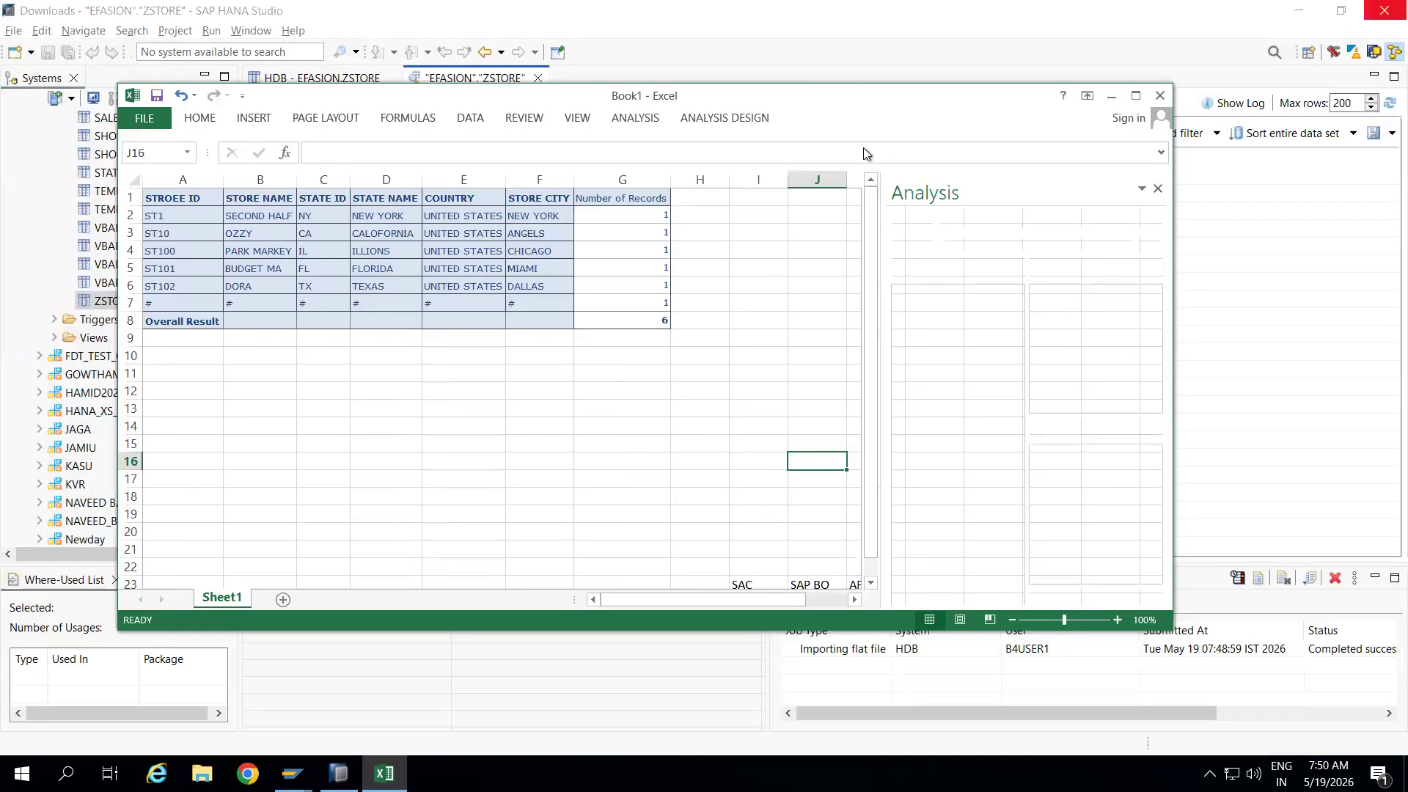
{"action": "left_click_drag", "start_coordinate": [802, 104], "coordinate": [927, 293]}
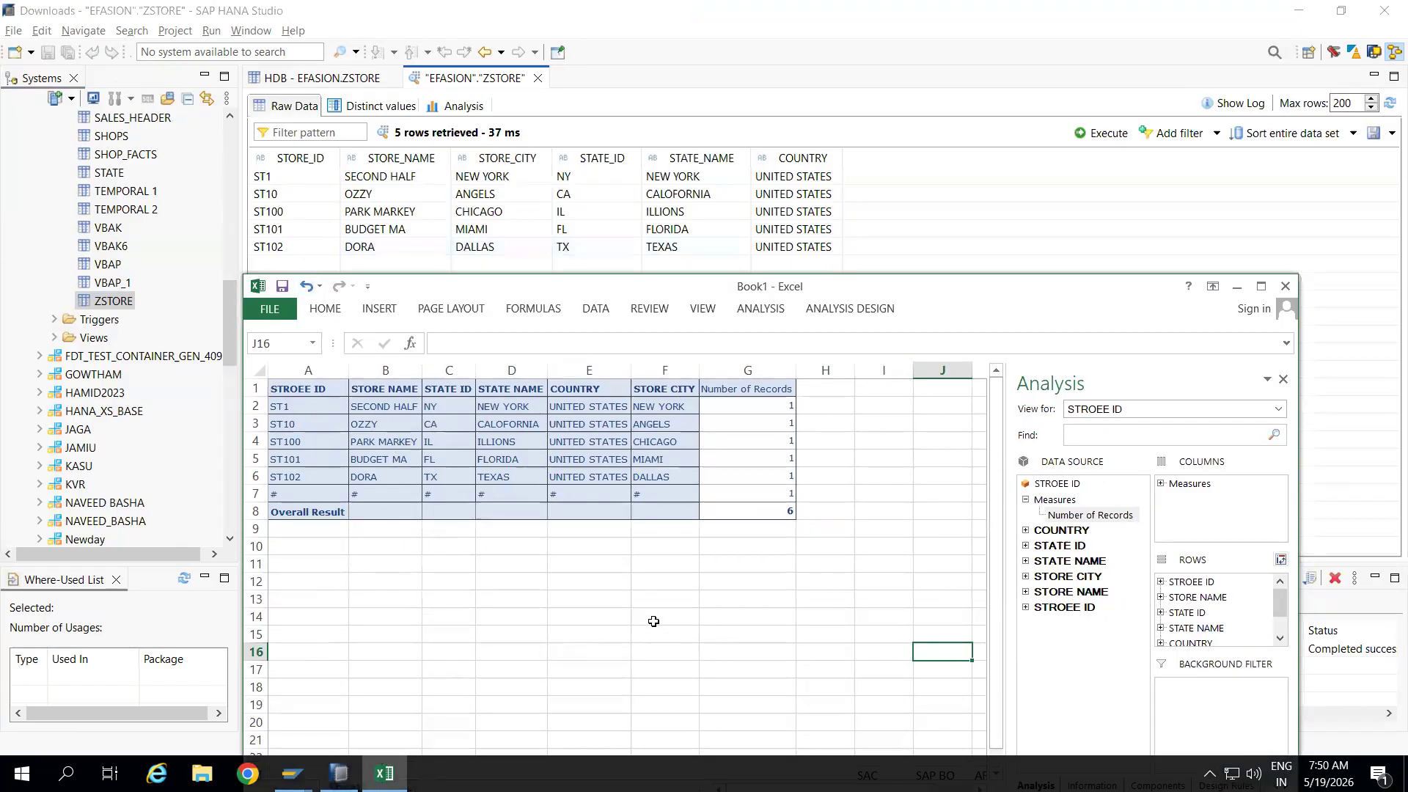
{"action": "left_click", "coordinate": [864, 63]}
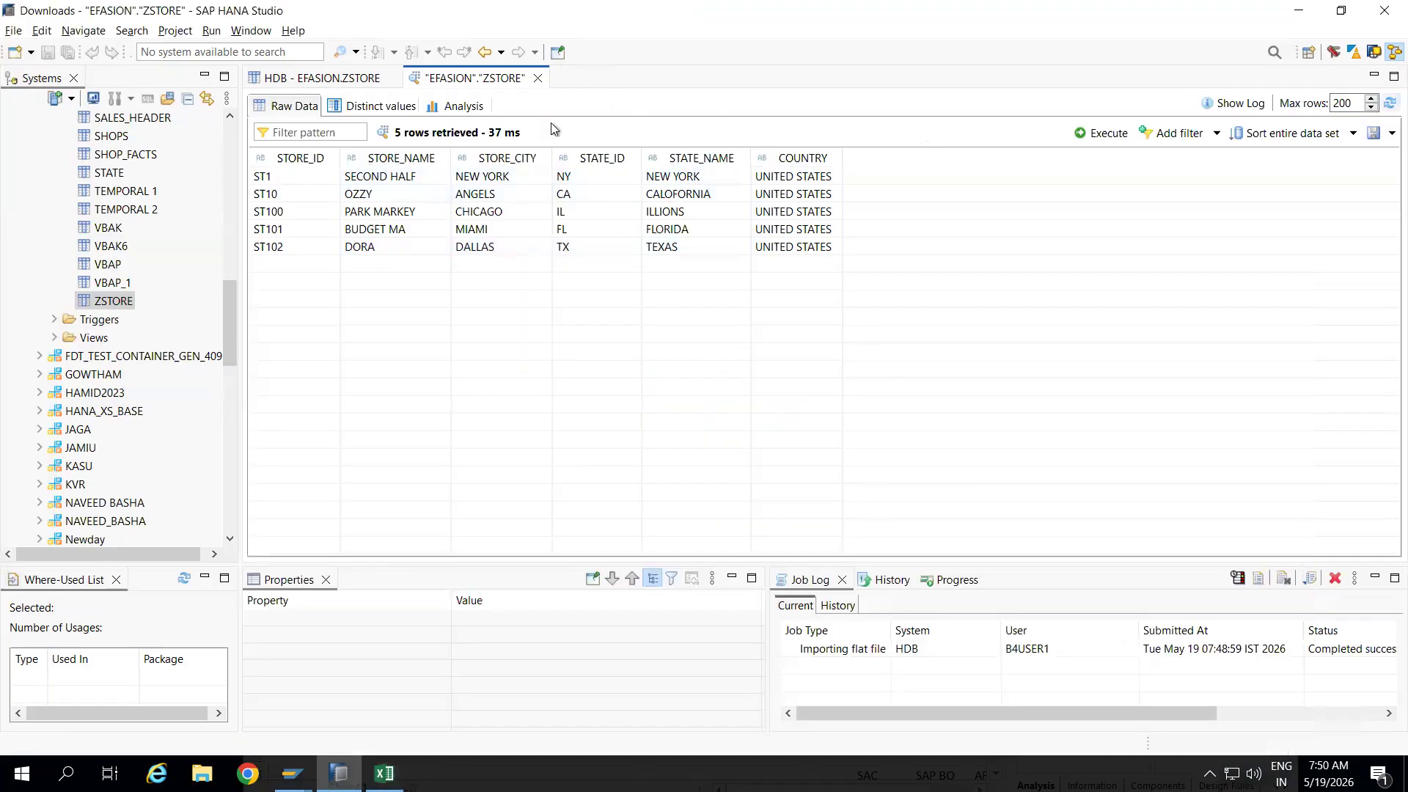
Close the ZSTORE data preview and table definition, and switch to the Excel workbook Book1 in a maximized window
{"action": "left_click", "coordinate": [538, 79]}
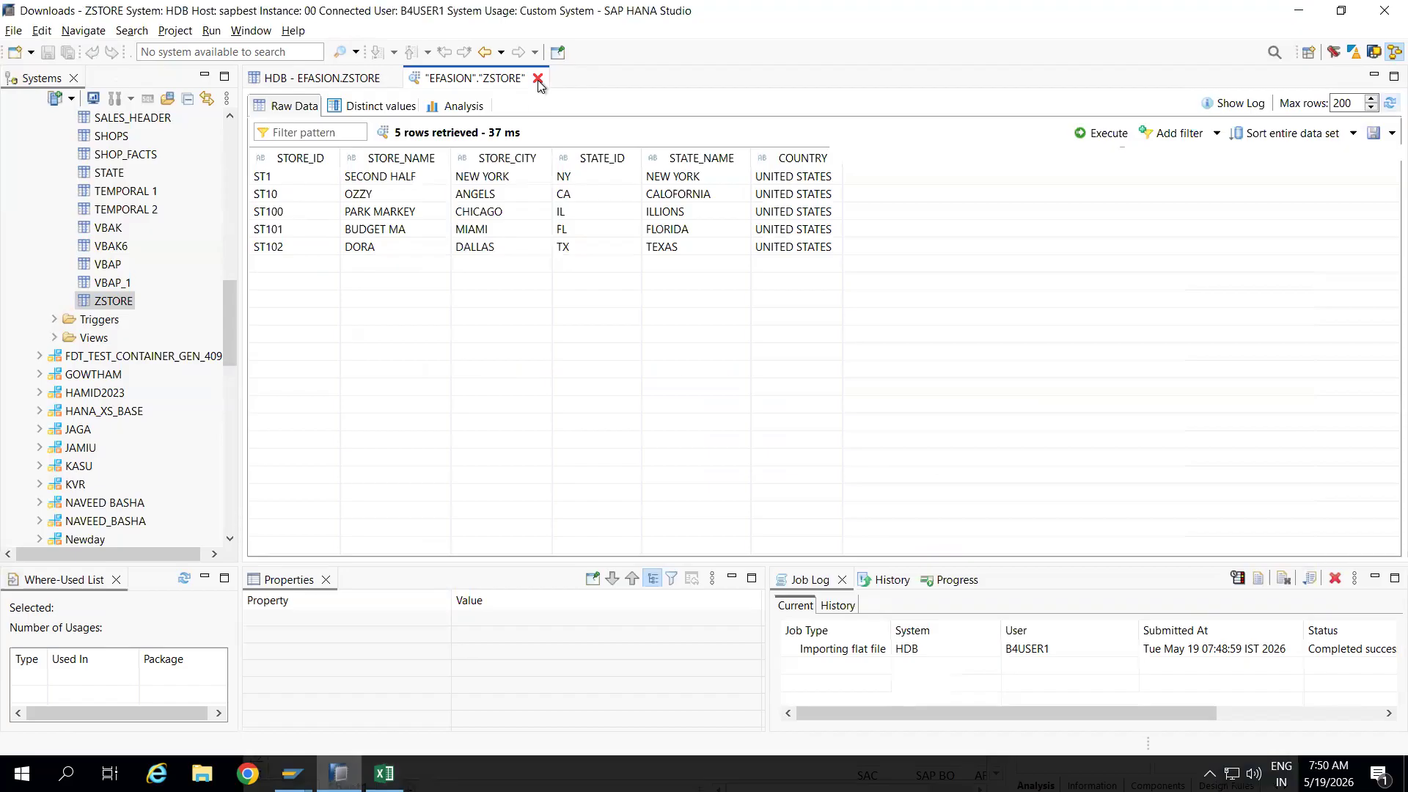
{"action": "left_click", "coordinate": [392, 78]}
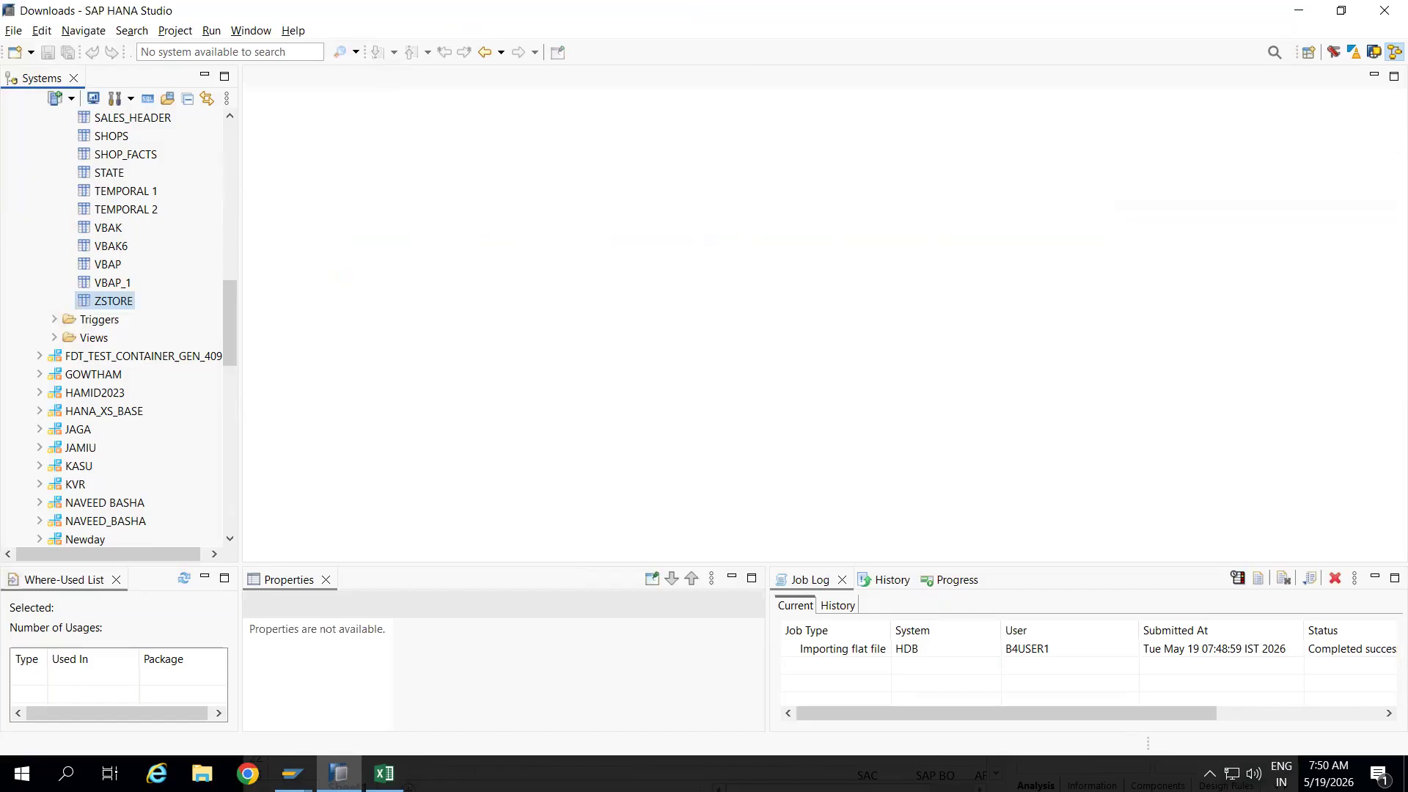
{"action": "left_click", "coordinate": [384, 774]}
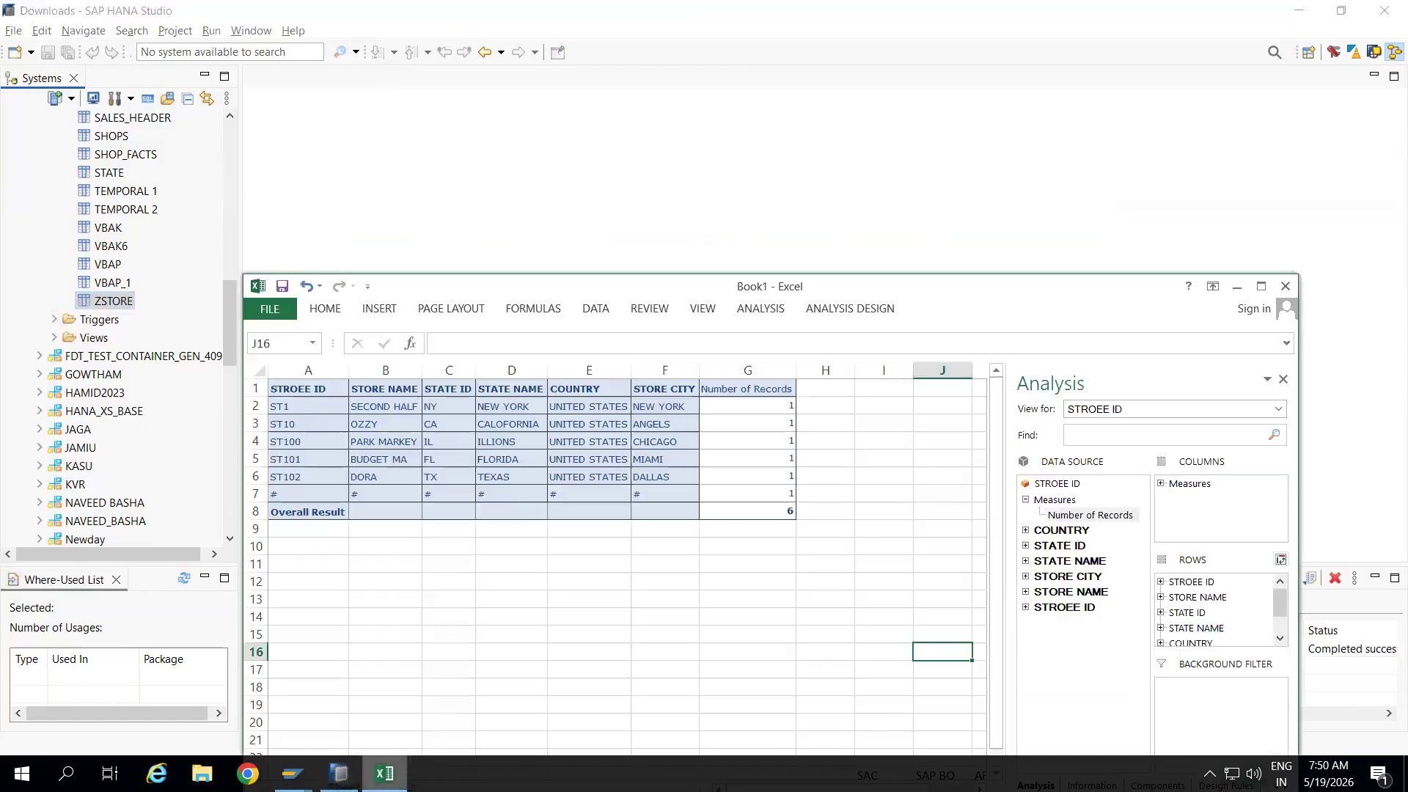
{"action": "left_click", "coordinate": [1261, 286]}
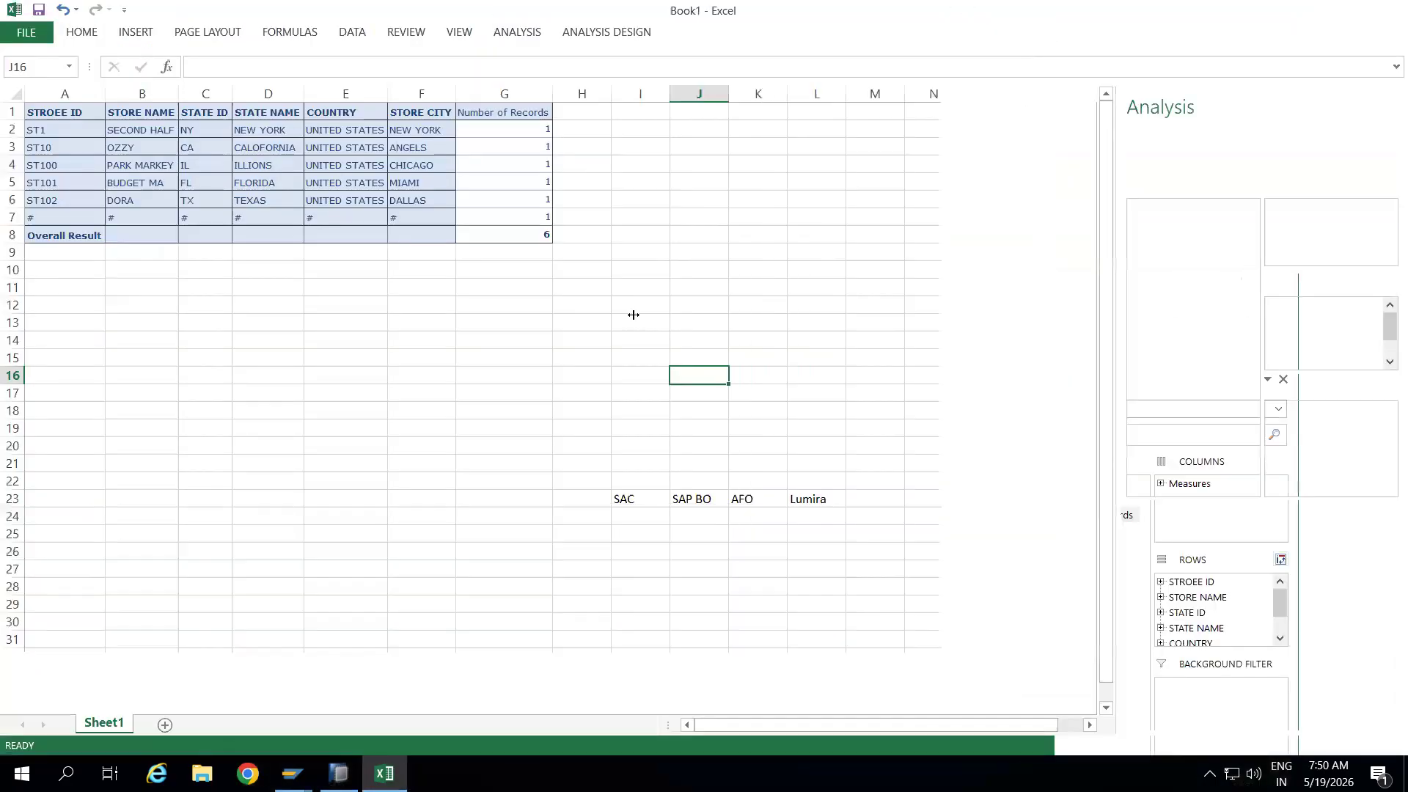
Enter the notes "Master data", "SAP BW" and "Info Object" in cells B16, B18 and B20 below the store report
{"action": "left_click", "coordinate": [126, 380]}
{"action": "type", "text": "Master data"}
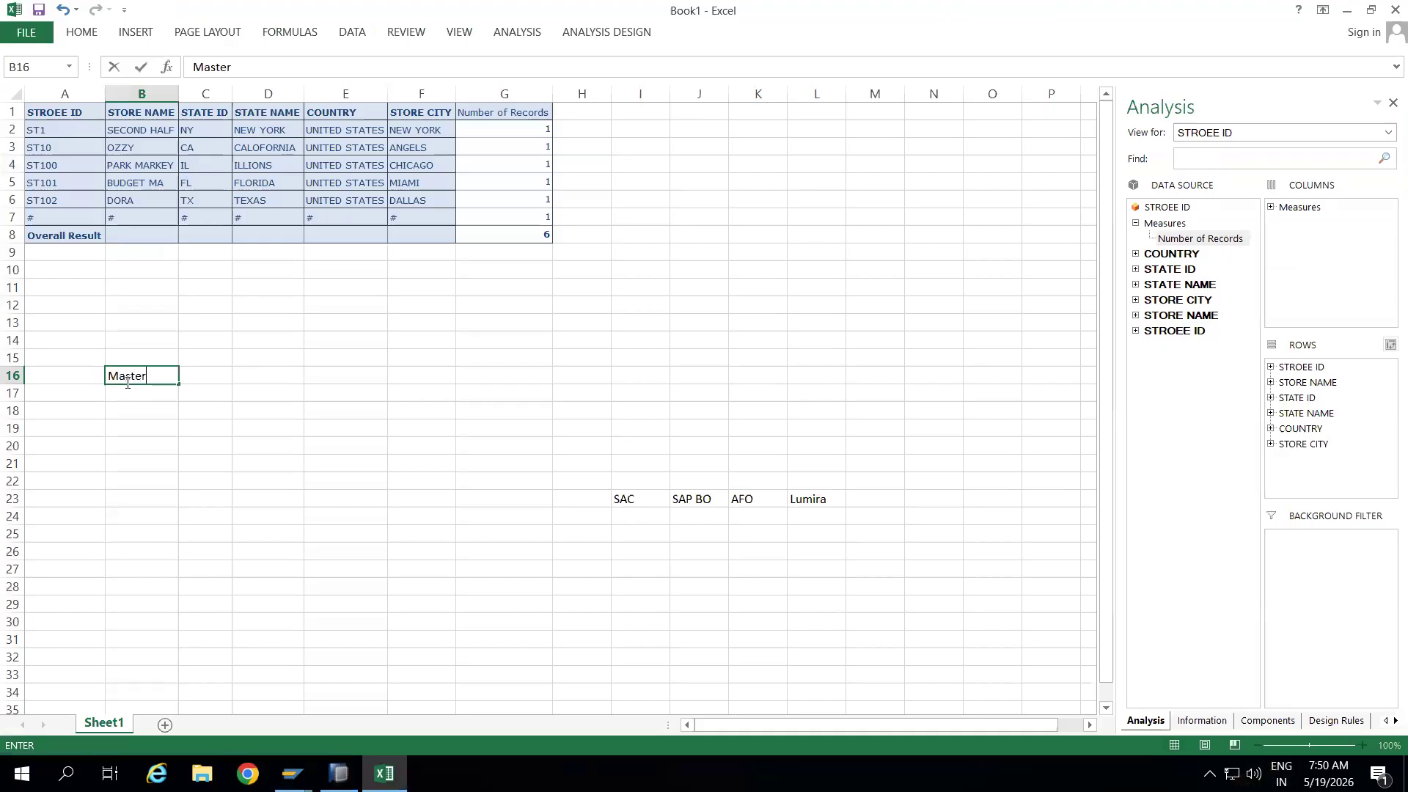
{"action": "left_click", "coordinate": [131, 415]}
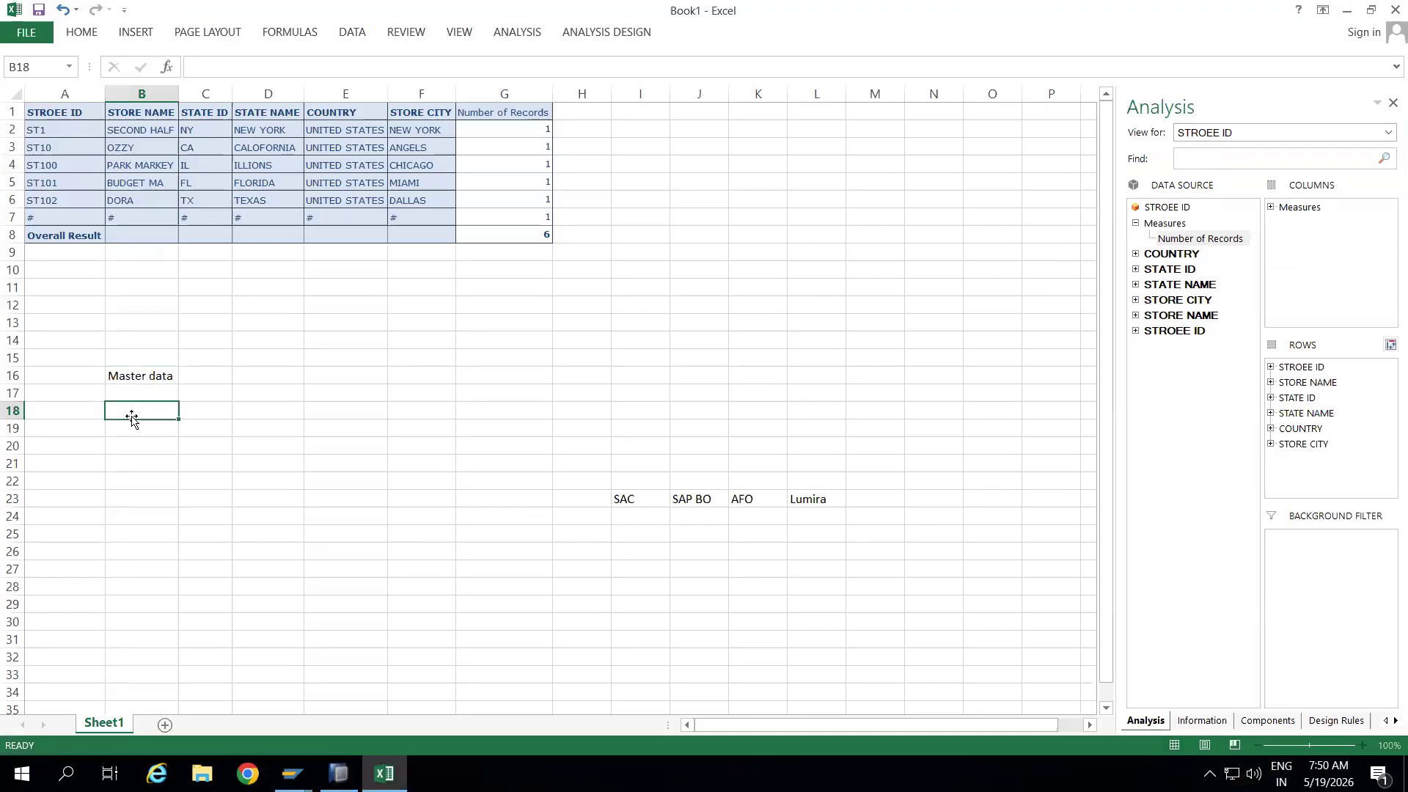
{"action": "type", "text": "AP BW"}
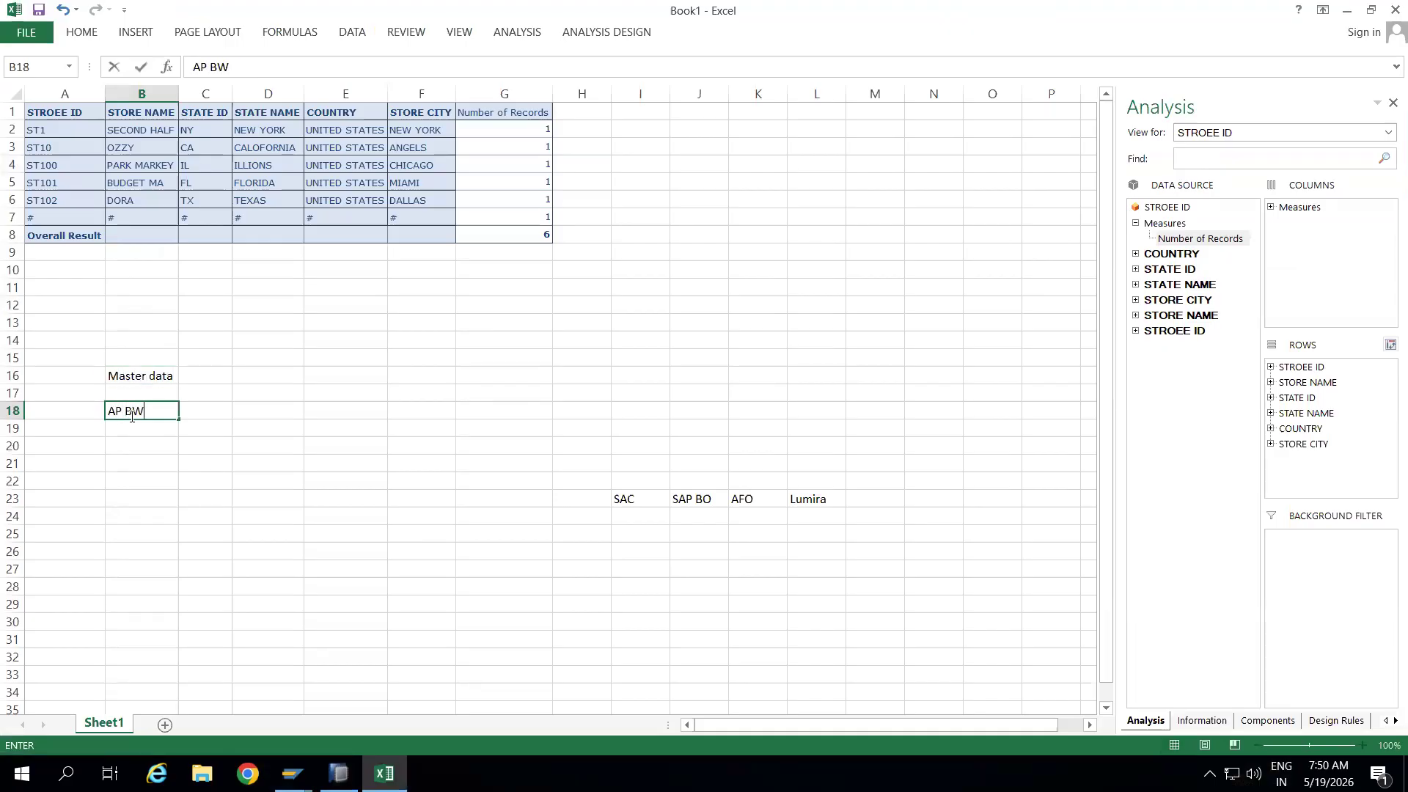
{"action": "key", "text": "BackSpace"}
{"action": "key", "text": "BackSpace"}
{"action": "key", "text": "BackSpace"}
{"action": "key", "text": "BackSpace"}
{"action": "key", "text": "BackSpace"}
{"action": "type", "text": "SAP BW"}
{"action": "left_click", "coordinate": [133, 446]}
{"action": "type", "text": "Info Object"}
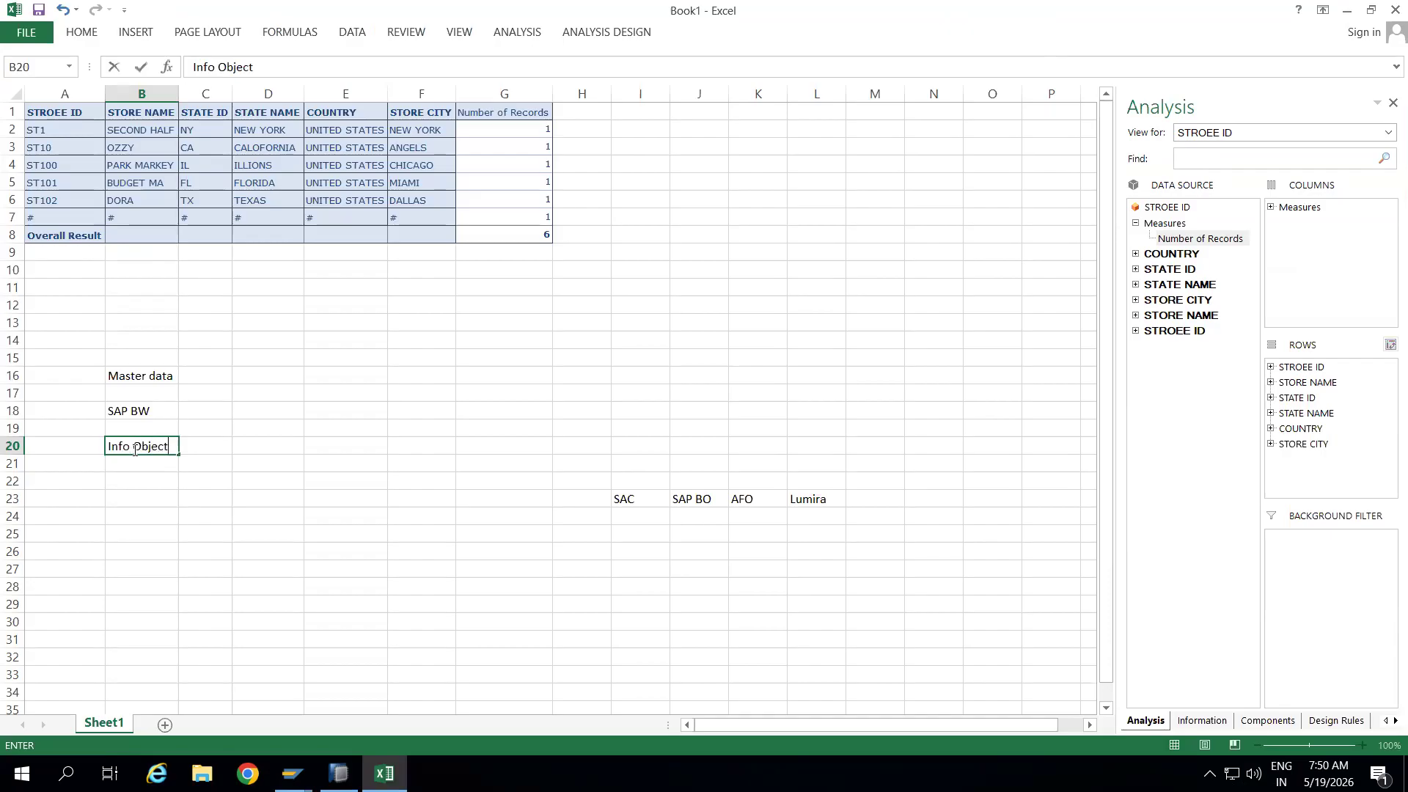
Add the label "SAP HANA" and place it in cell D18, in the same row as SAP BW
{"action": "left_click", "coordinate": [286, 444]}
{"action": "type", "text": "SAP HANA"}
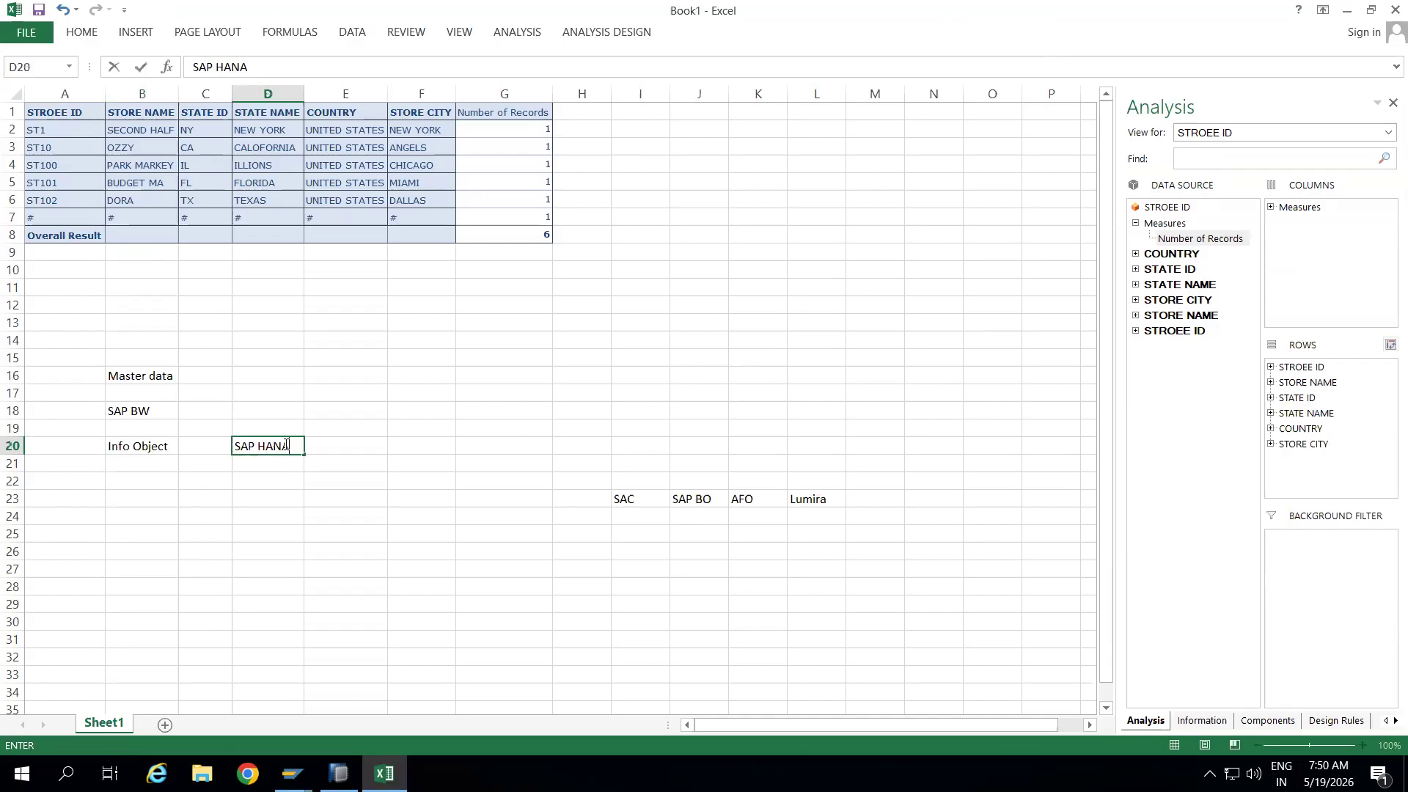
{"action": "left_click", "coordinate": [300, 502]}
{"action": "left_click", "coordinate": [289, 444]}
{"action": "key", "text": "ctrl+c"}
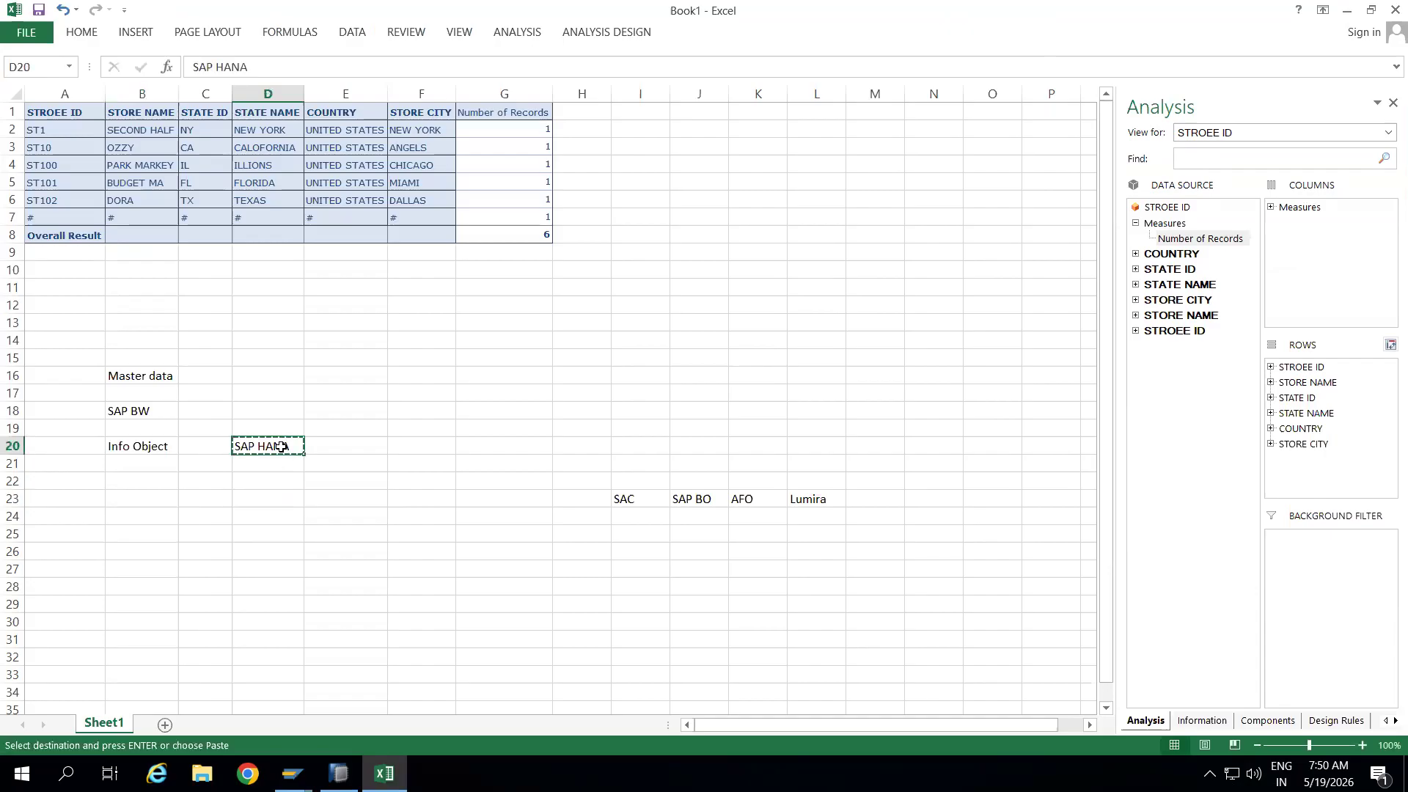
{"action": "left_click", "coordinate": [264, 414]}
{"action": "key", "text": "ctrl+v"}
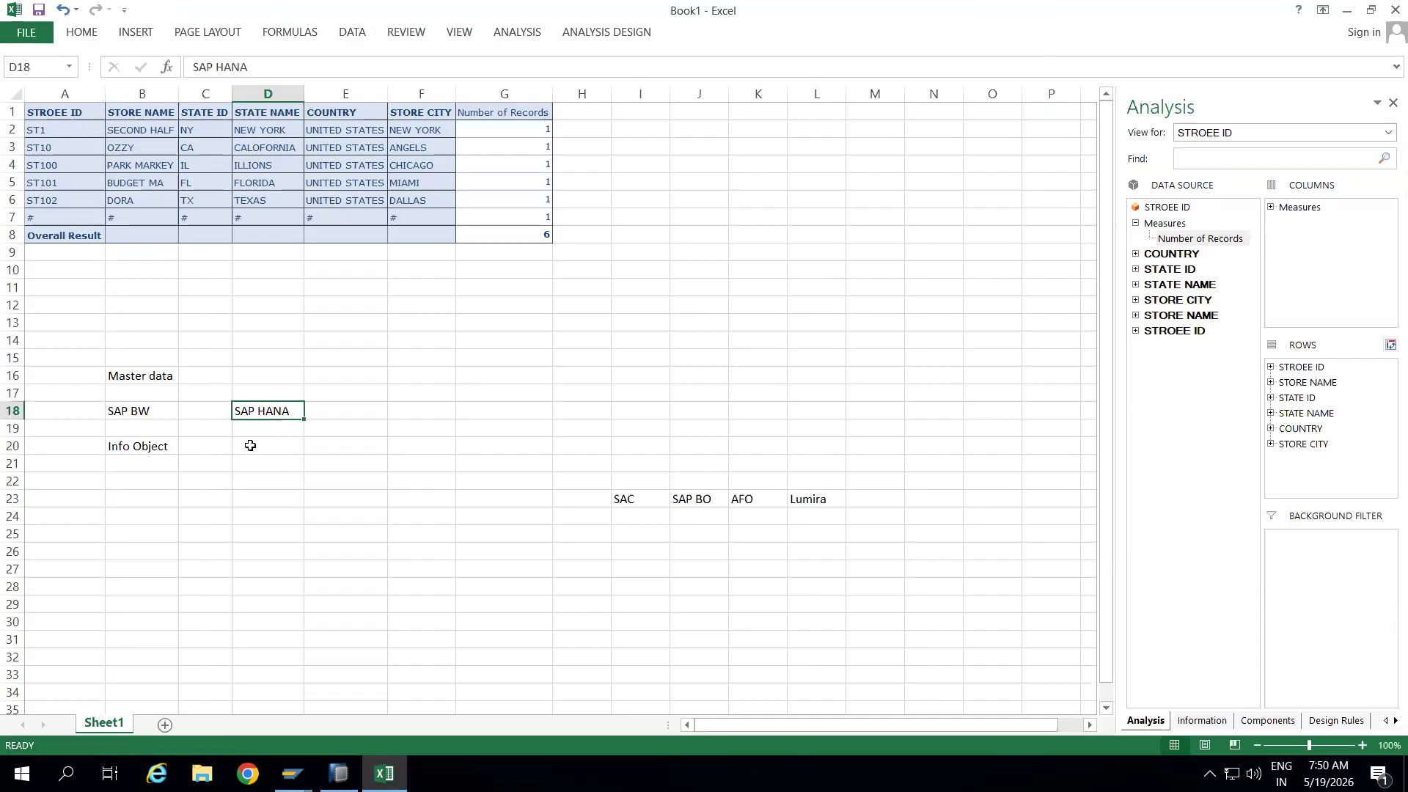
Enter "create table and create CV" in cell D20 and widen column D to fit the text
{"action": "left_click", "coordinate": [250, 445]}
{"action": "type", "text": "create"}
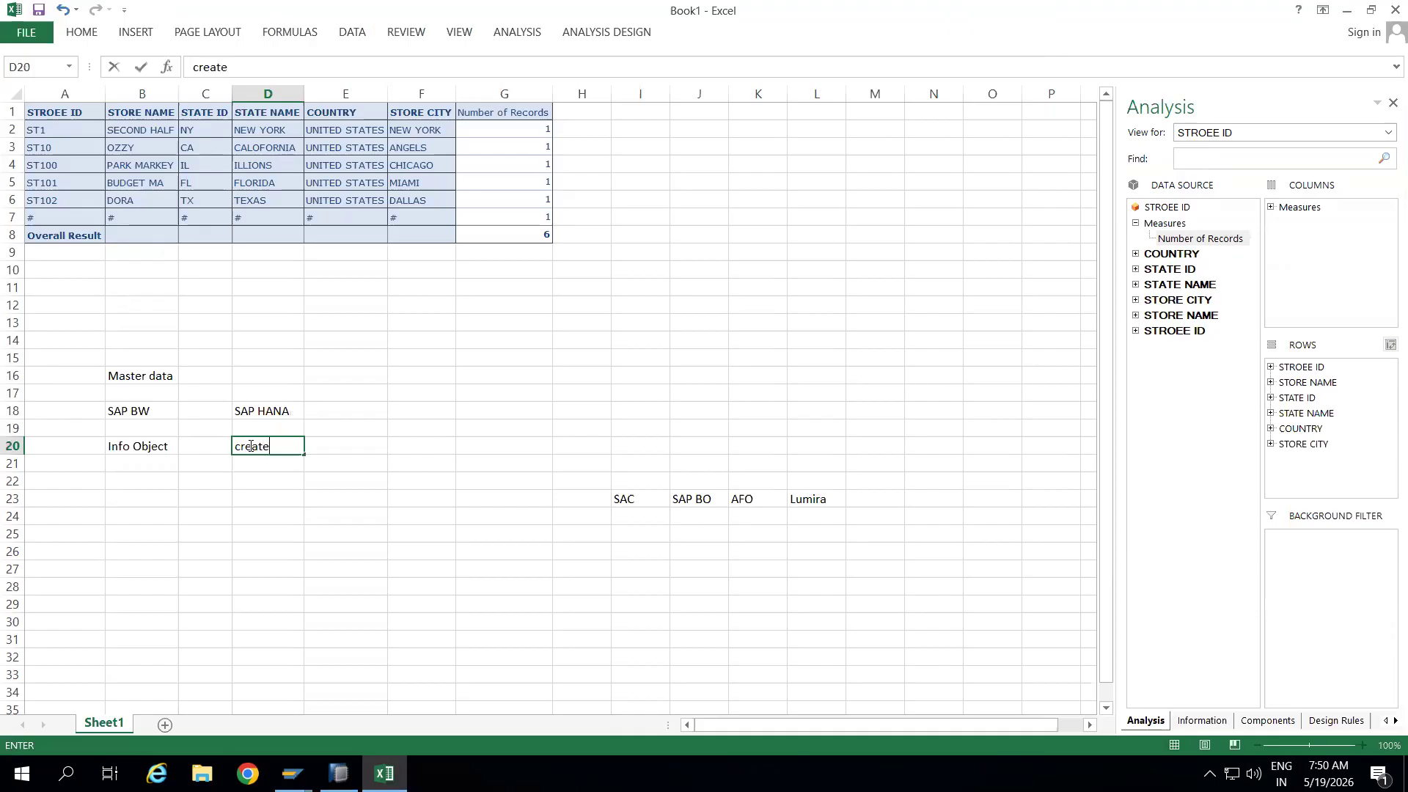
{"action": "type", "text": " tab"}
{"action": "type", "text": "le and "}
{"action": "type", "text": "create c"}
{"action": "type", "text": "a"}
{"action": "key", "text": "BackSpace"}
{"action": "key", "text": "BackSpace"}
{"action": "type", "text": "CV"}
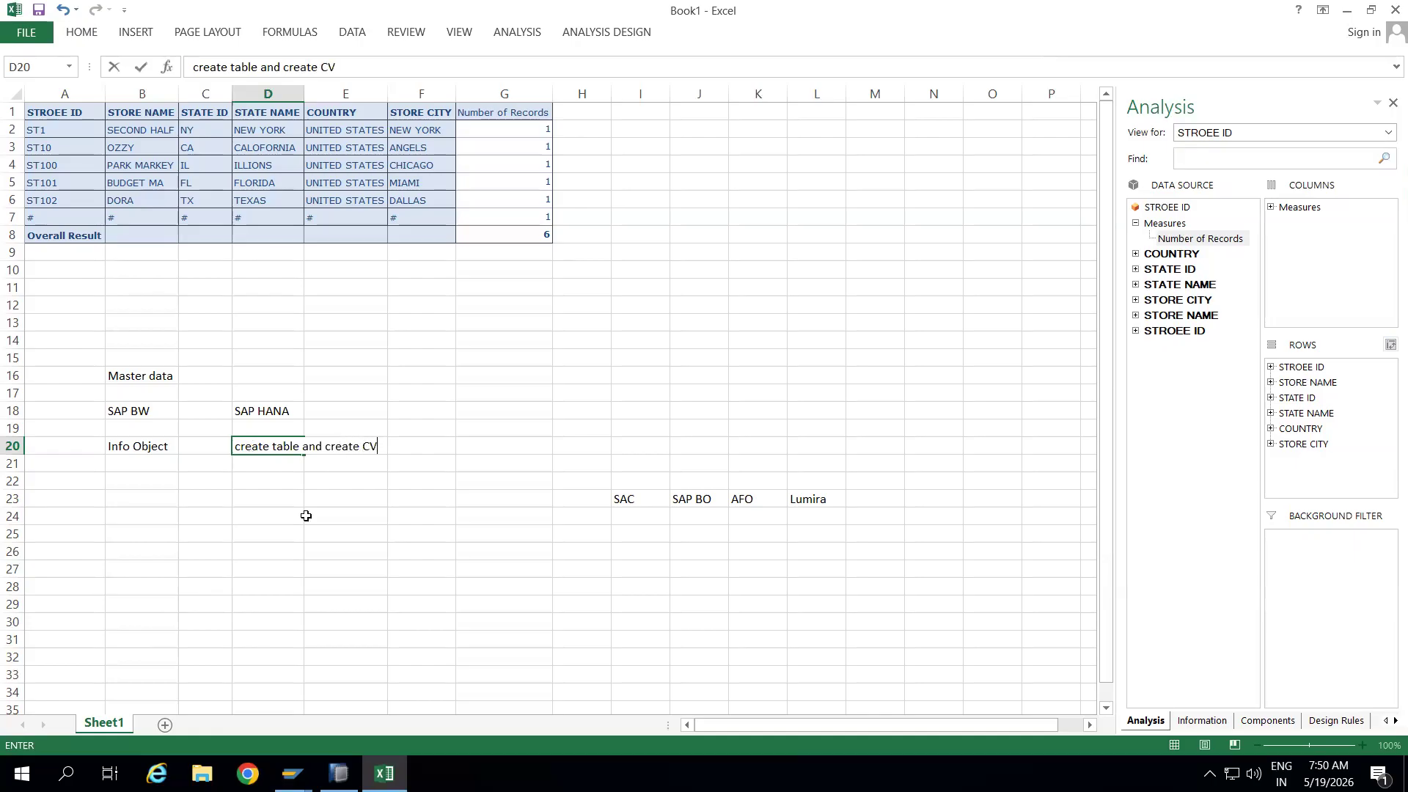
{"action": "left_click", "coordinate": [306, 515]}
{"action": "left_click_drag", "start_coordinate": [306, 103], "coordinate": [411, 103]}
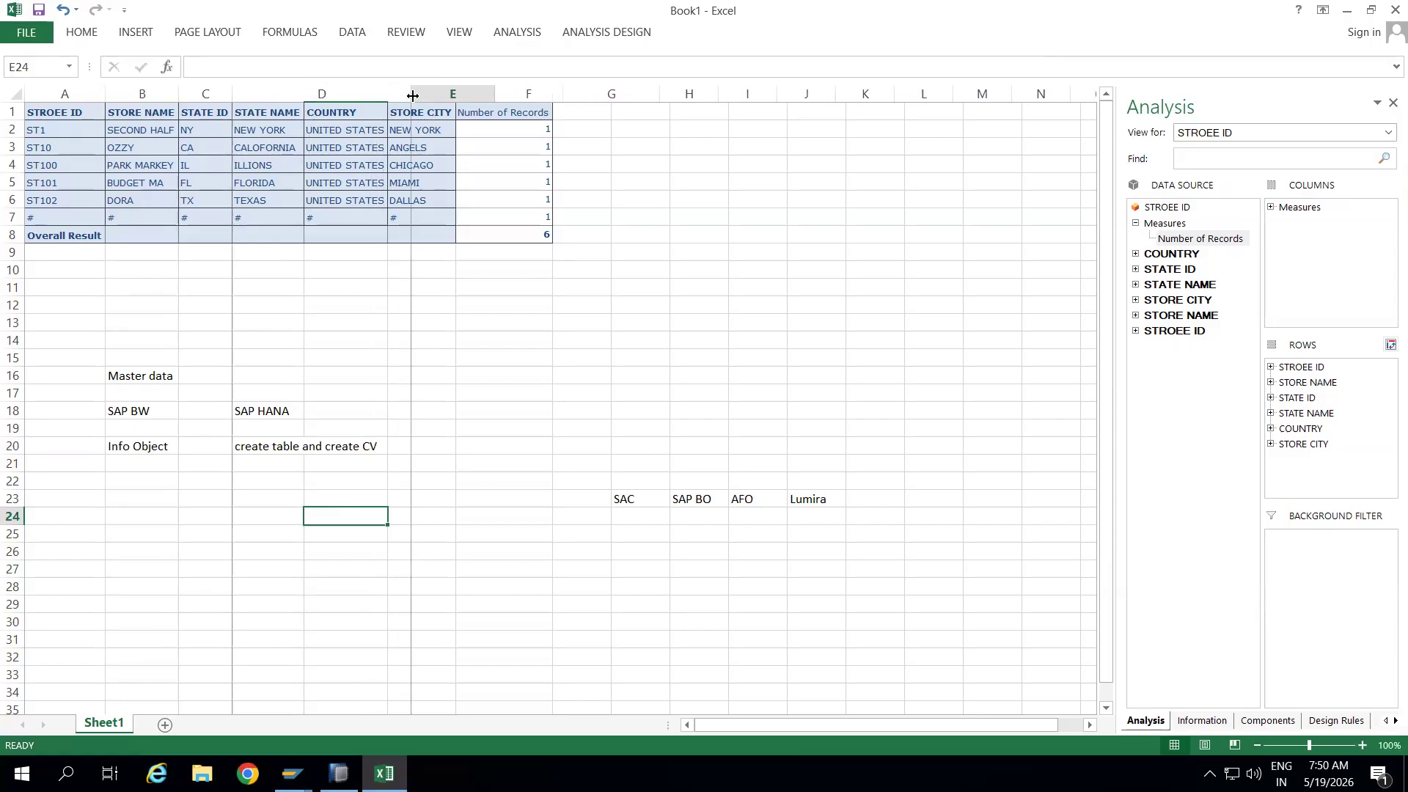
Enter the label "Datasphere" in cell E18, beside the SAP HANA label
{"action": "left_click", "coordinate": [467, 410]}
{"action": "type", "text": "SA"}
{"action": "key", "text": "BackSpace"}
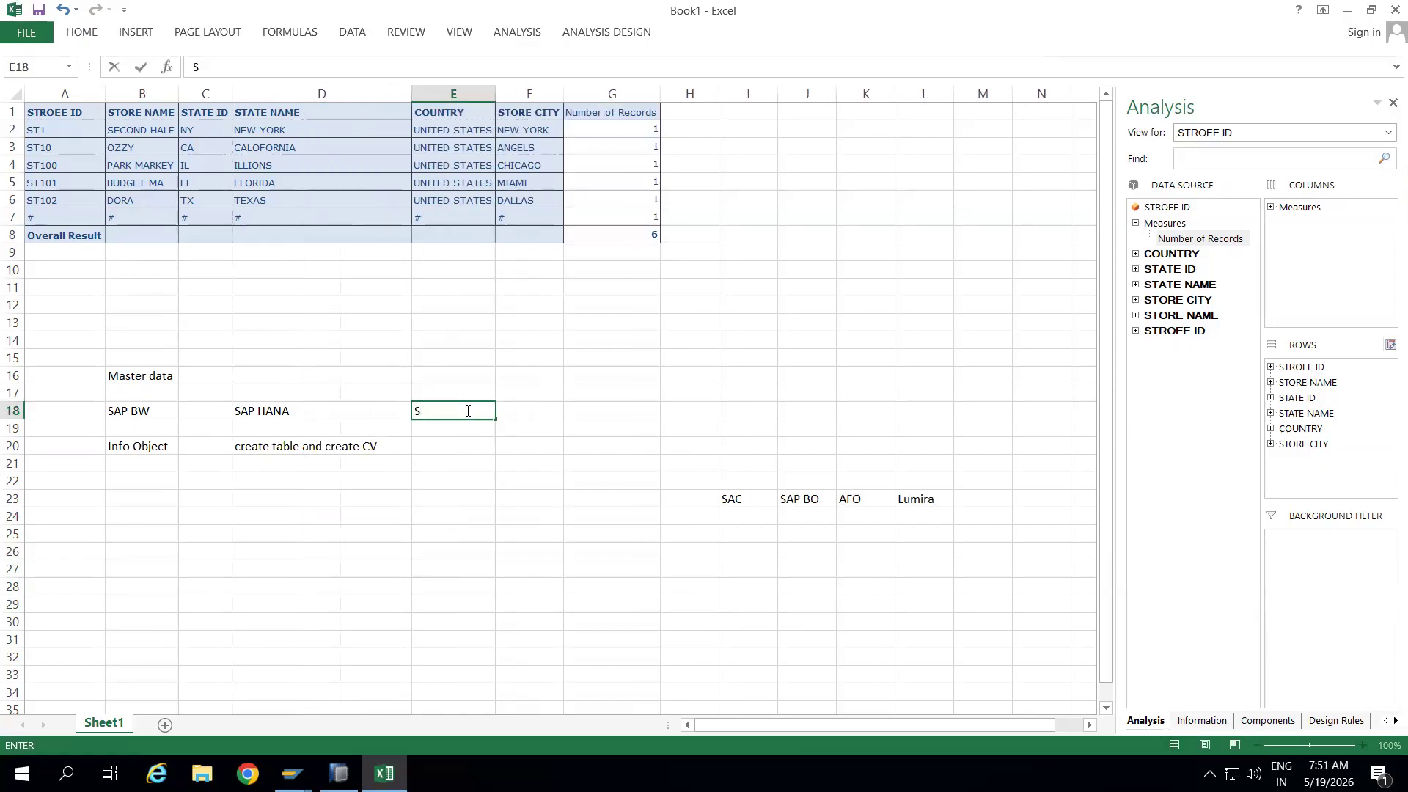
{"action": "type", "text": "Datasphere"}
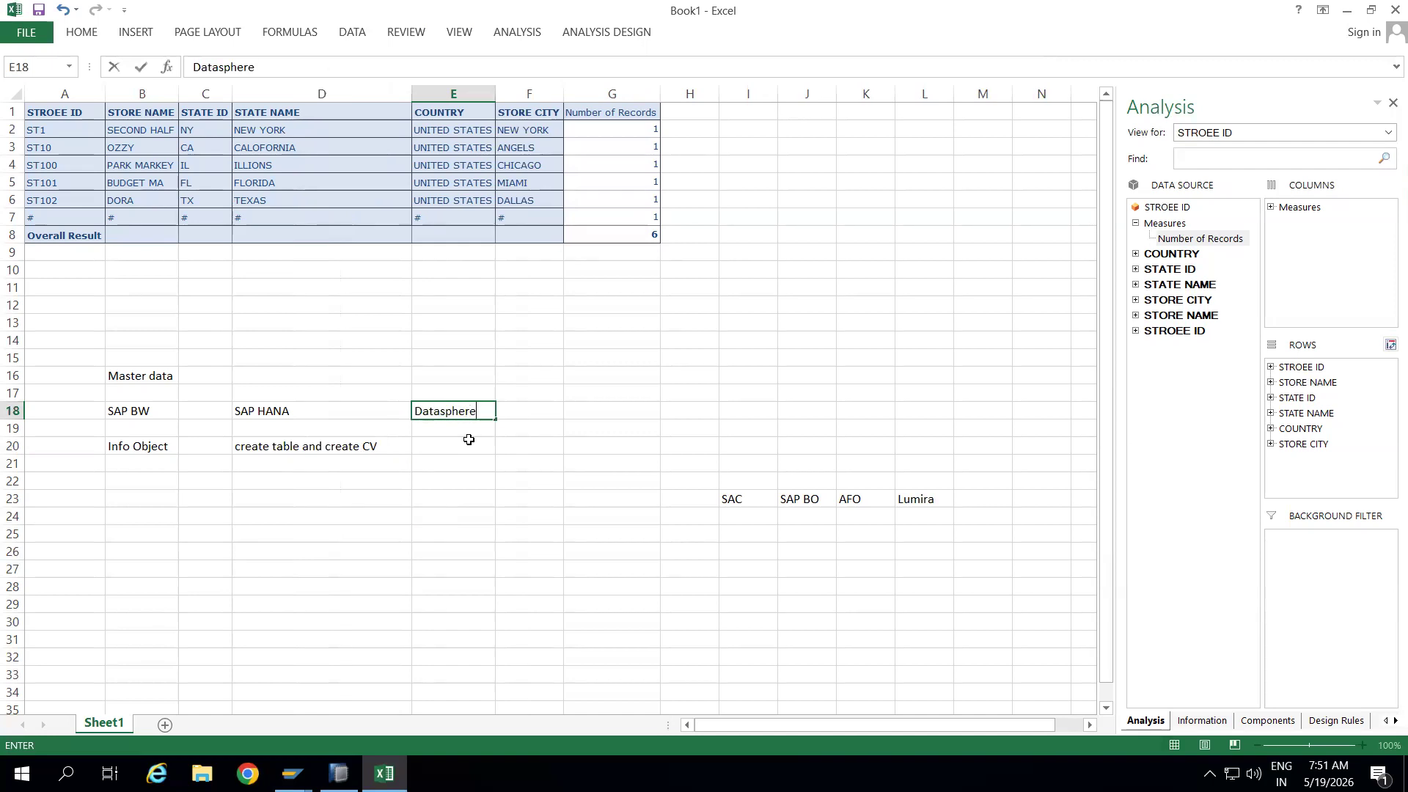
Enter "local table and create graphical view" in cell E20 and widen column E to fit the text
{"action": "left_click", "coordinate": [469, 440]}
{"action": "type", "text": "ta"}
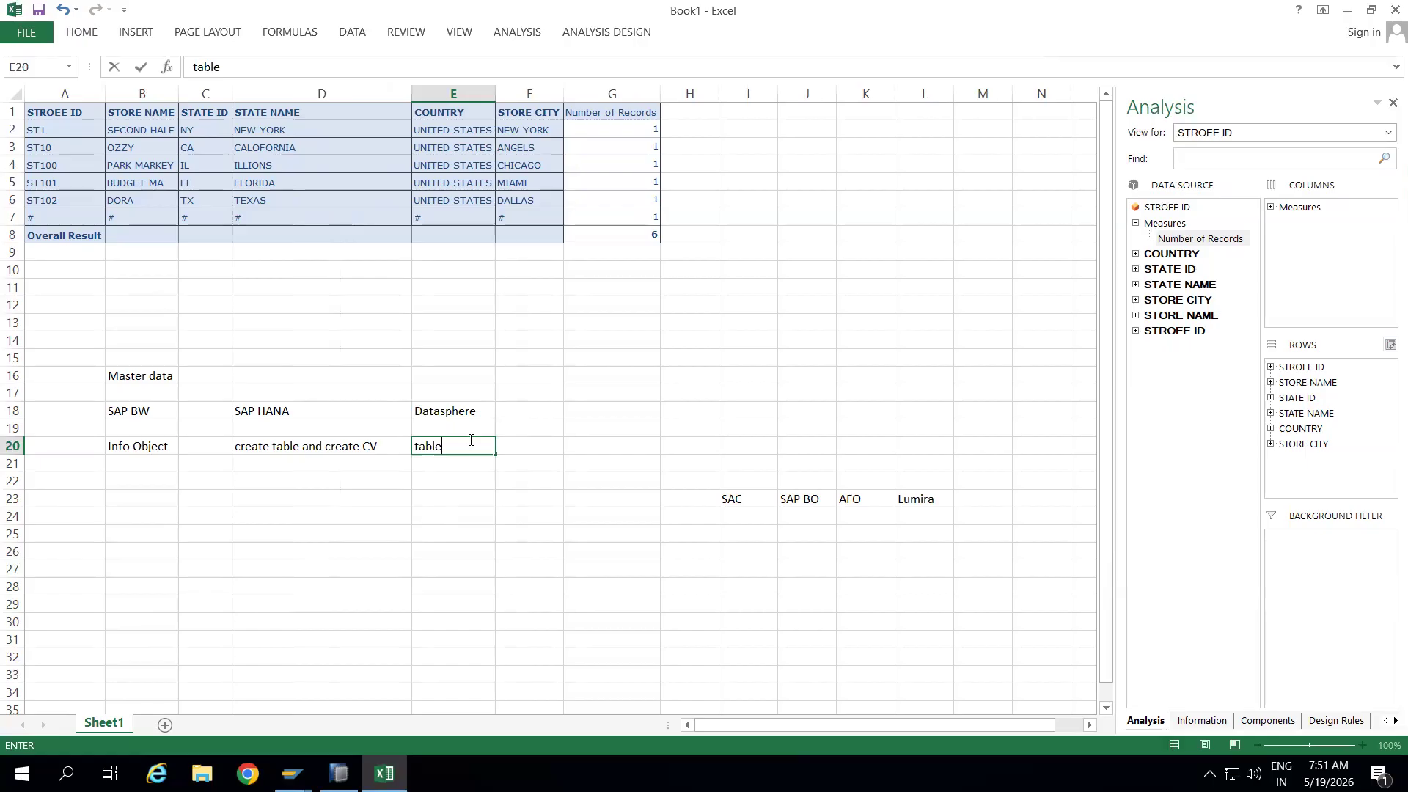
{"action": "type", "text": "bl"}
{"action": "key", "text": "BackSpace"}
{"action": "key", "text": "BackSpace"}
{"action": "key", "text": "BackSpace"}
{"action": "type", "text": "local table and create"}
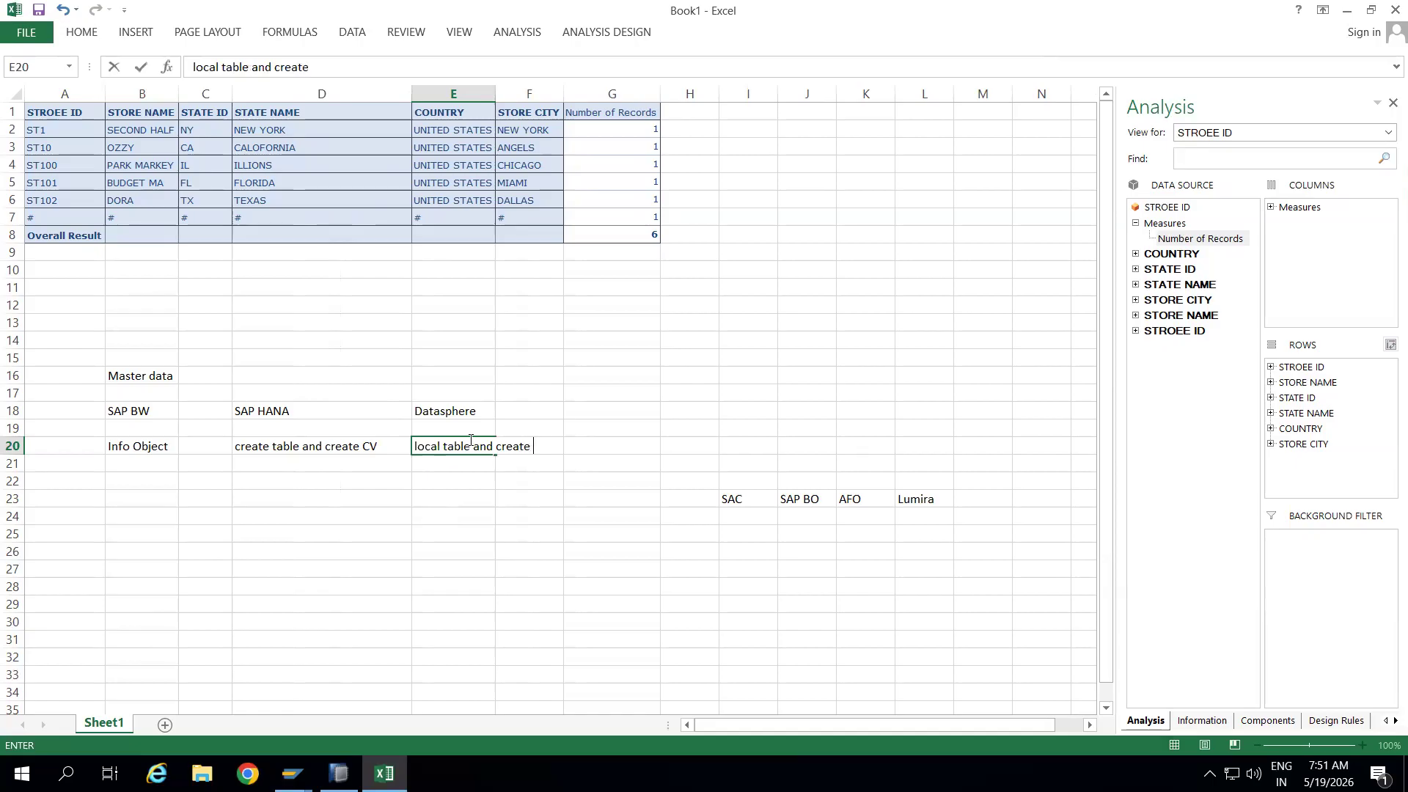
{"action": "type", "text": " graphical view"}
{"action": "left_click", "coordinate": [540, 553]}
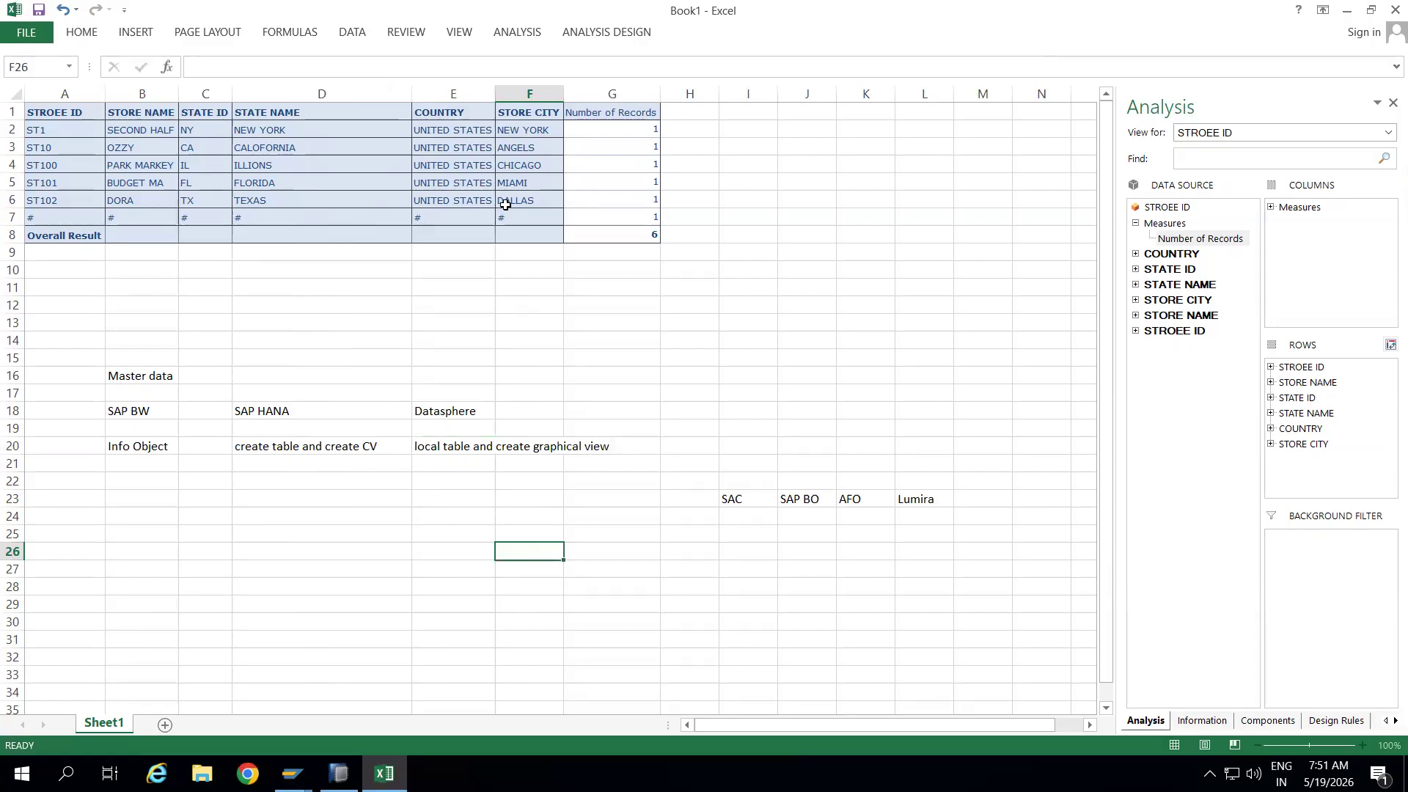
{"action": "left_click_drag", "start_coordinate": [495, 90], "coordinate": [625, 126]}
{"action": "left_click_drag", "start_coordinate": [150, 410], "coordinate": [565, 443]}
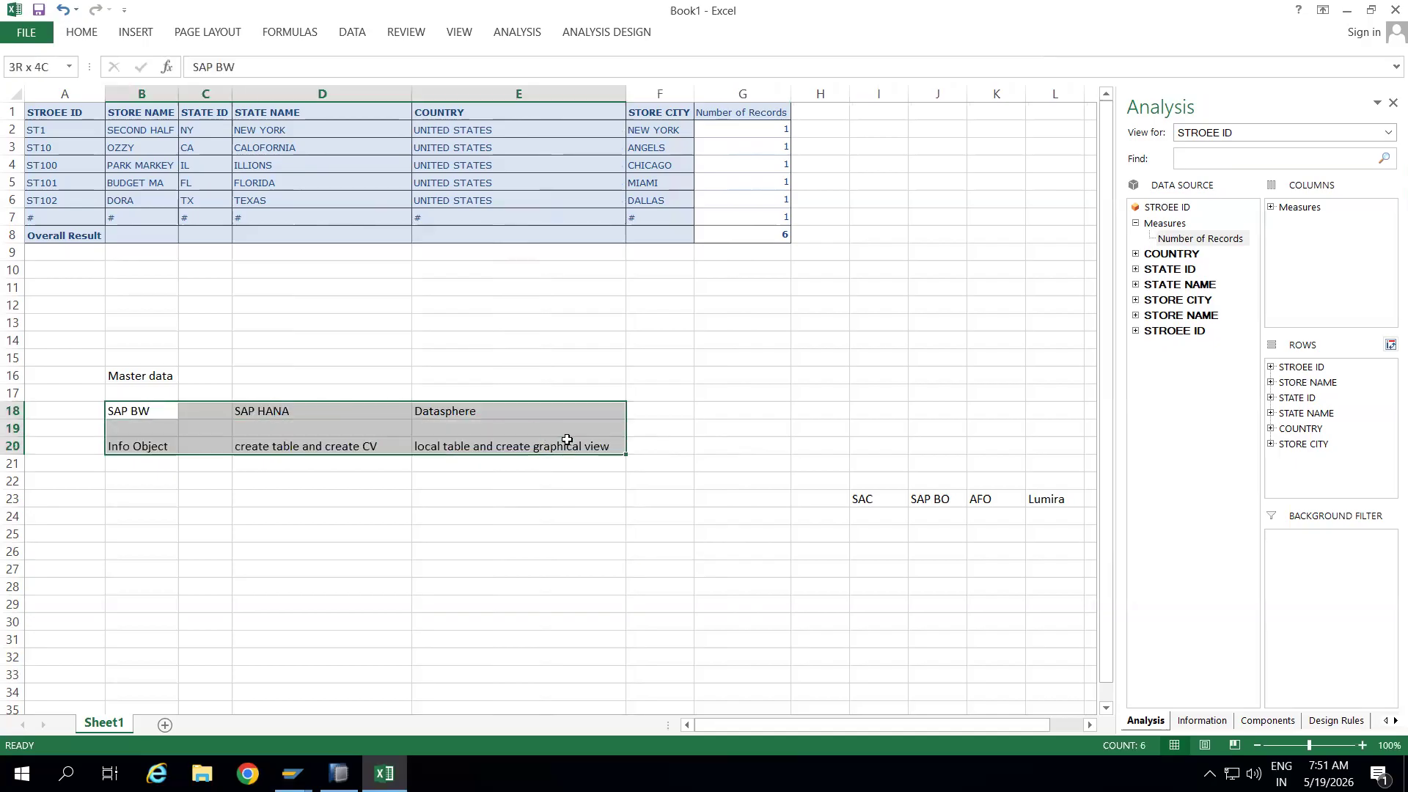
{"action": "left_click", "coordinate": [517, 513]}
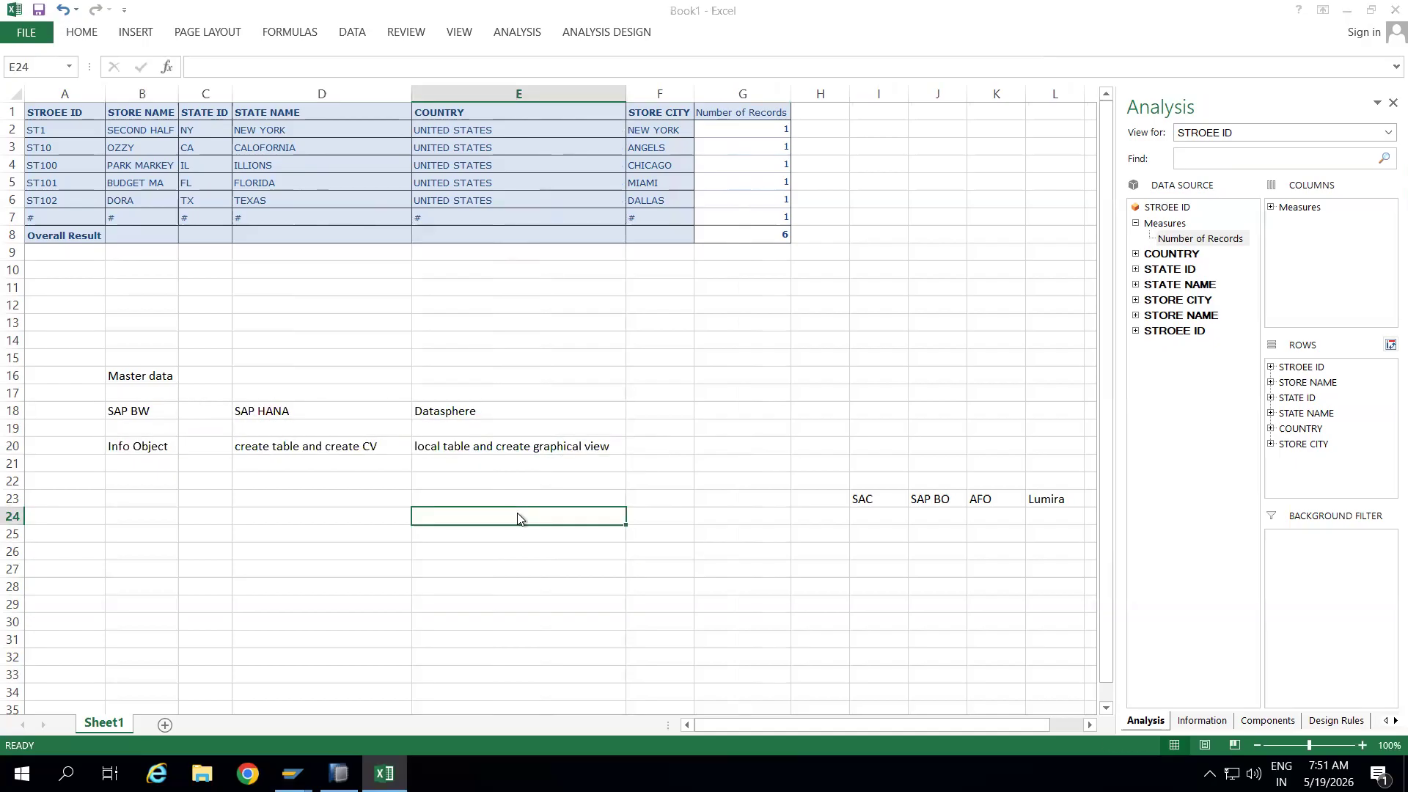
Switch to SAP HANA Studio, collapse the Catalog folder of the HANA system and expand its Content folder
{"action": "key", "text": "alt+Tab"}
{"action": "left_click_drag", "start_coordinate": [230, 305], "coordinate": [240, 144]}
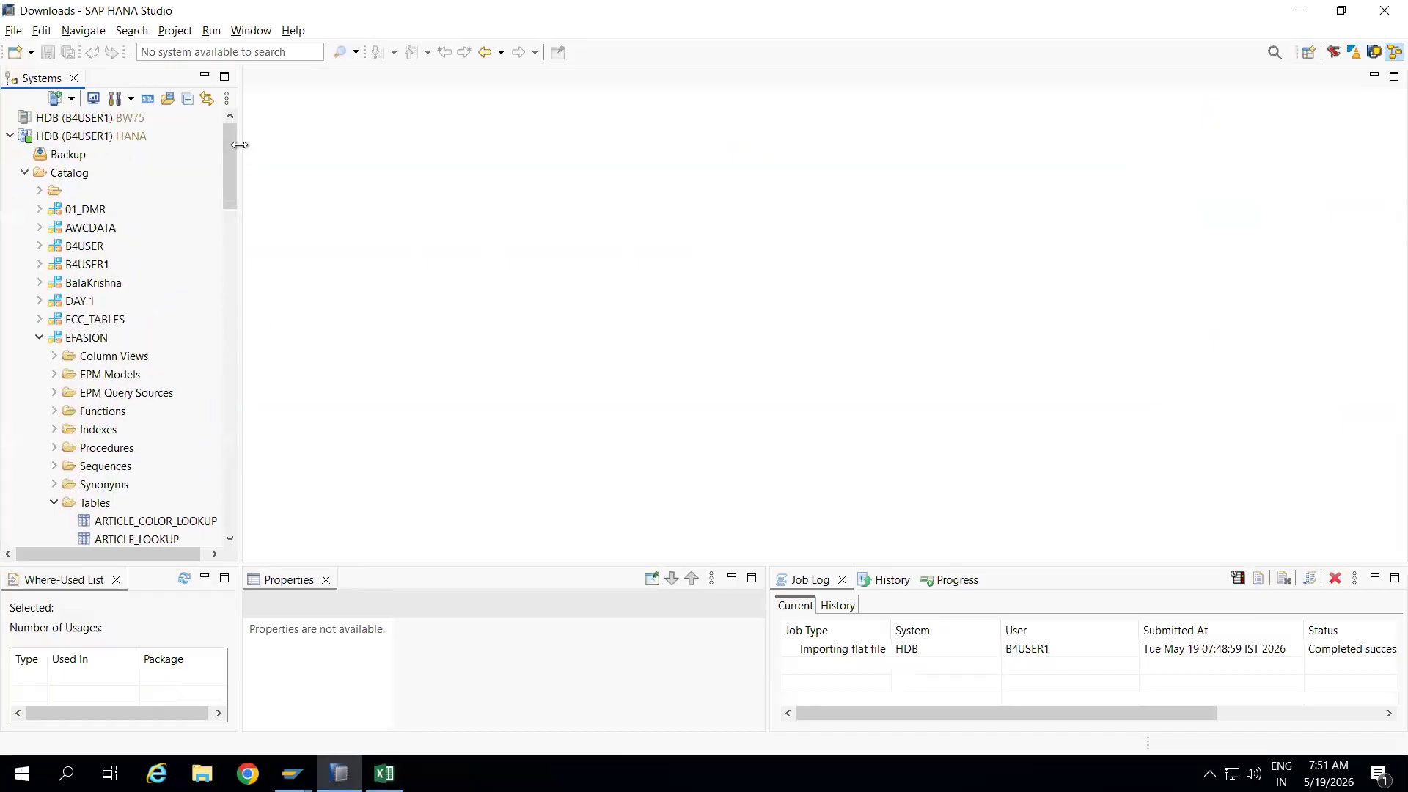
{"action": "left_click", "coordinate": [25, 174]}
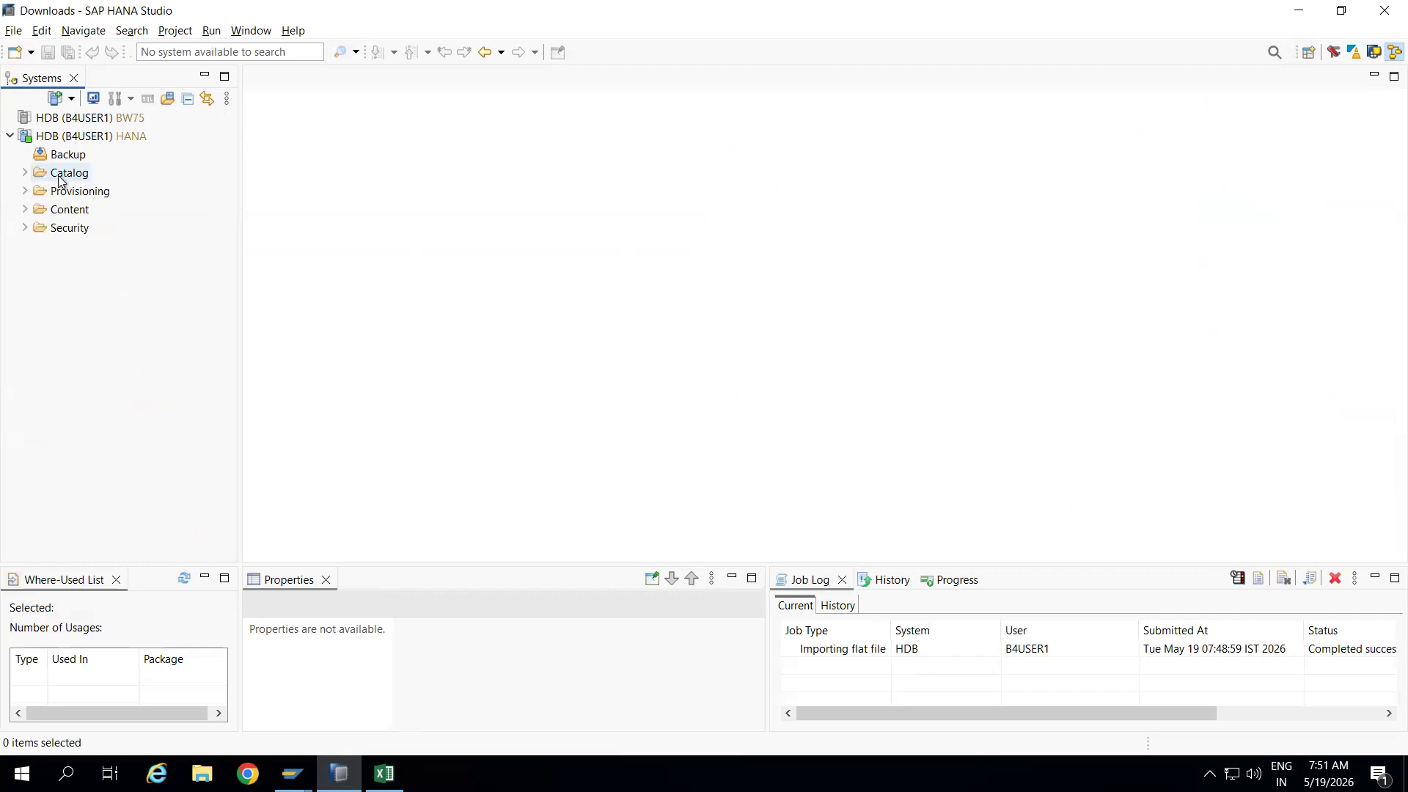
{"action": "left_click", "coordinate": [26, 211]}
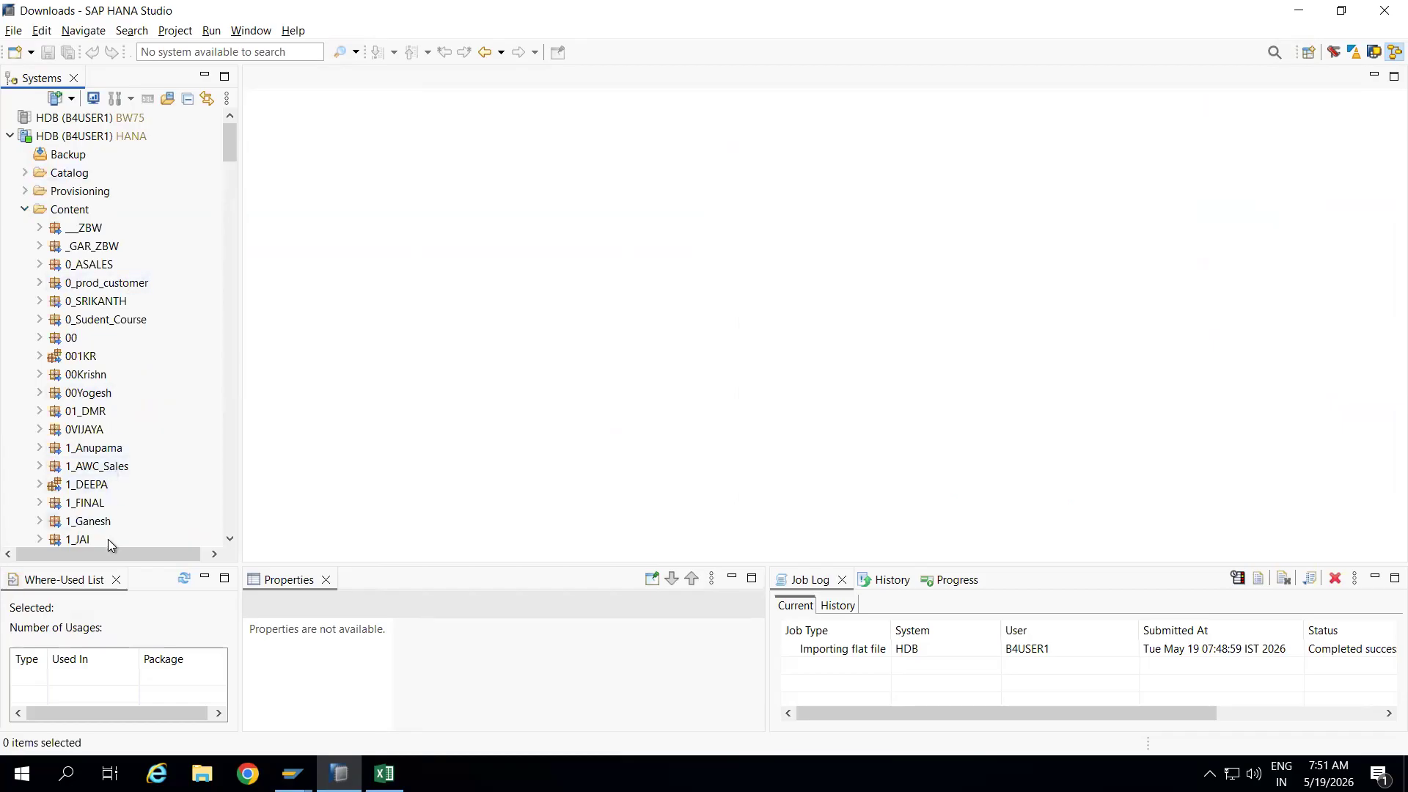
Start a new calculation view in the BAN package of the Content folder
{"action": "left_click", "coordinate": [232, 287]}
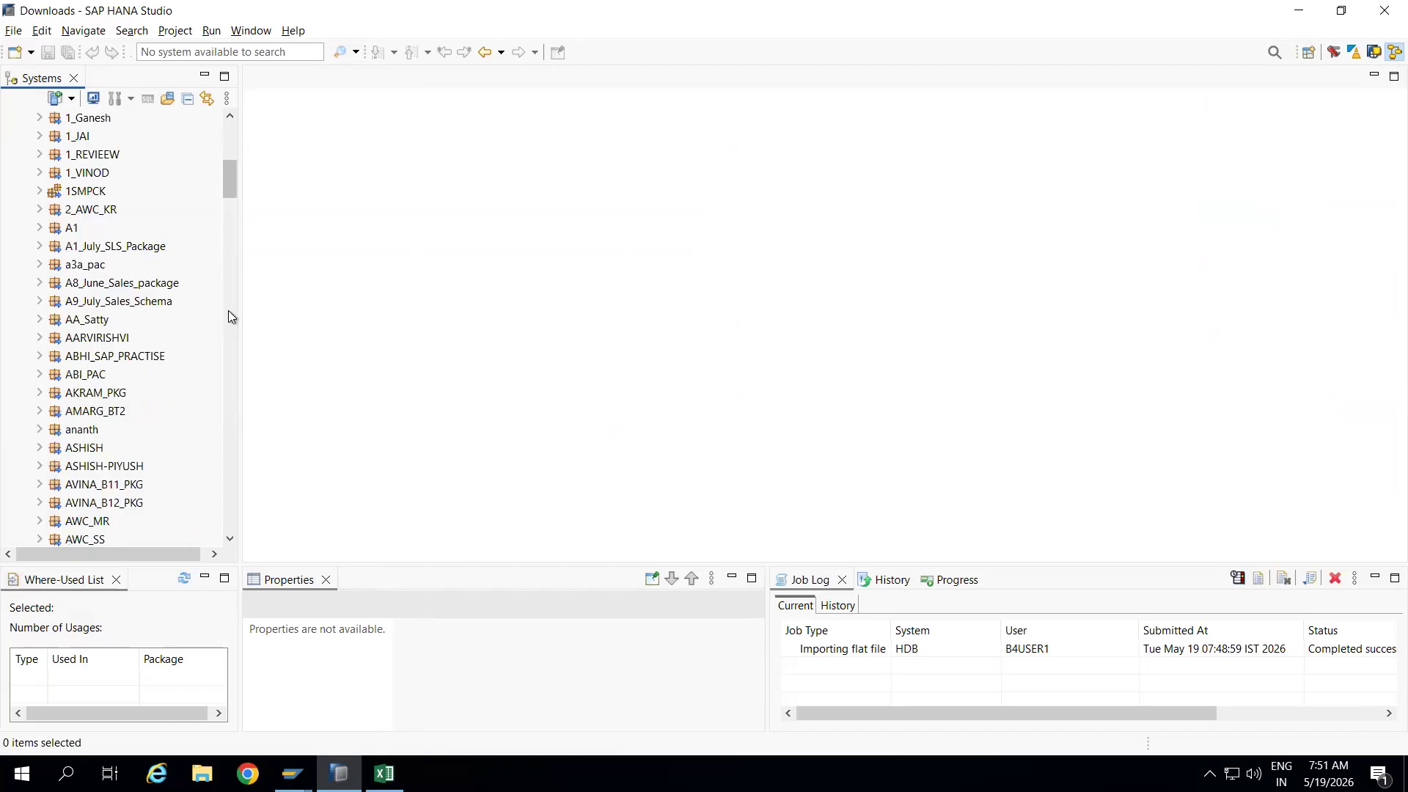
{"action": "left_click", "coordinate": [229, 312]}
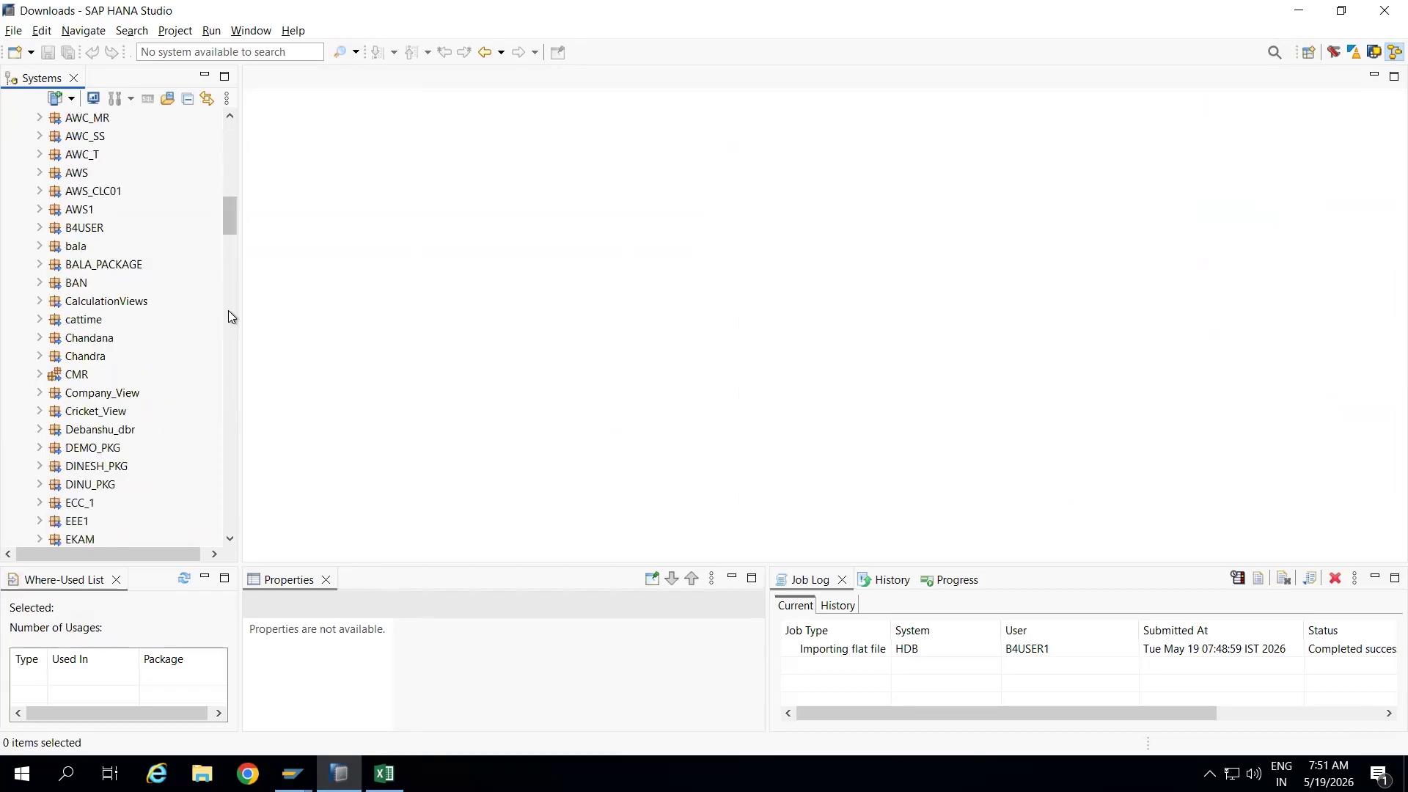
{"action": "left_click", "coordinate": [228, 311]}
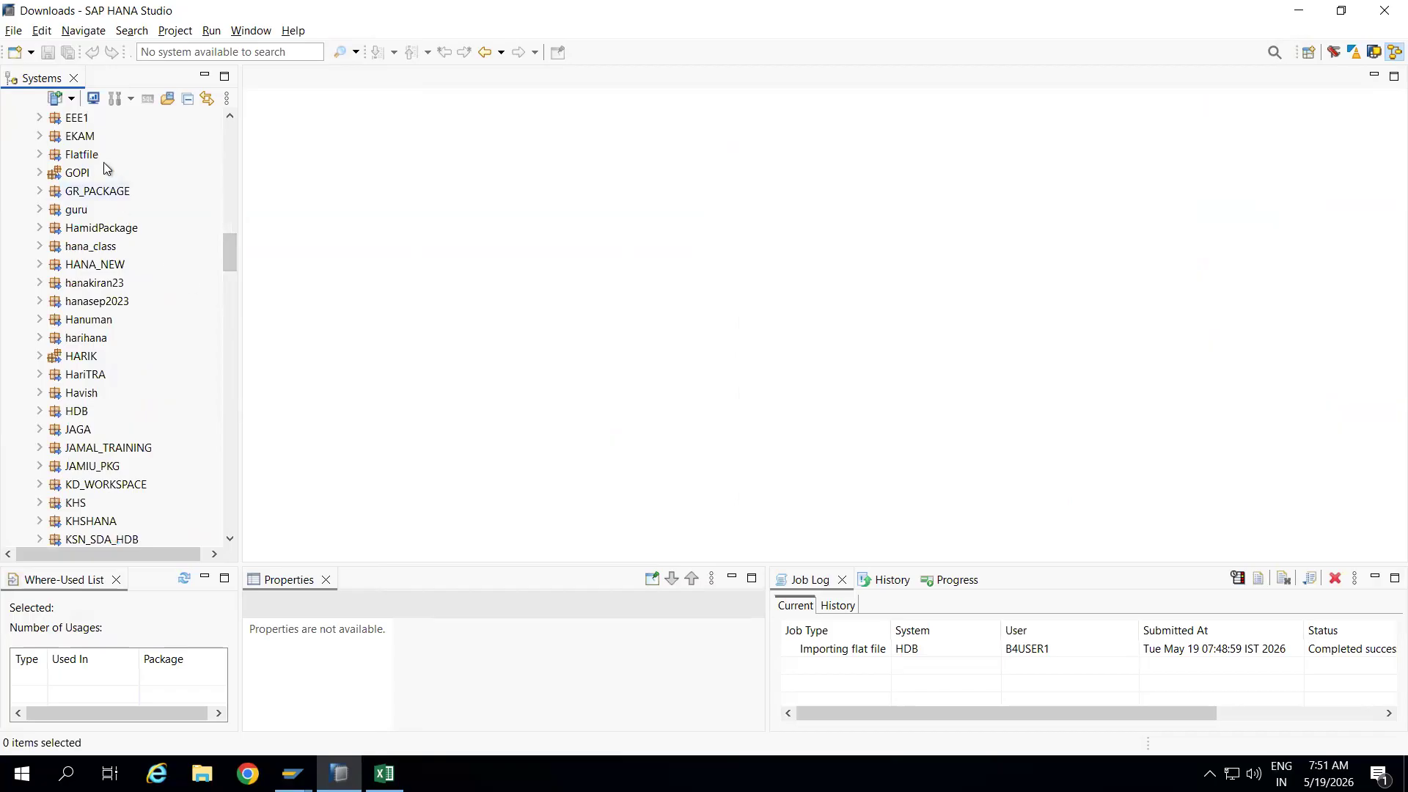
{"action": "left_click", "coordinate": [227, 191]}
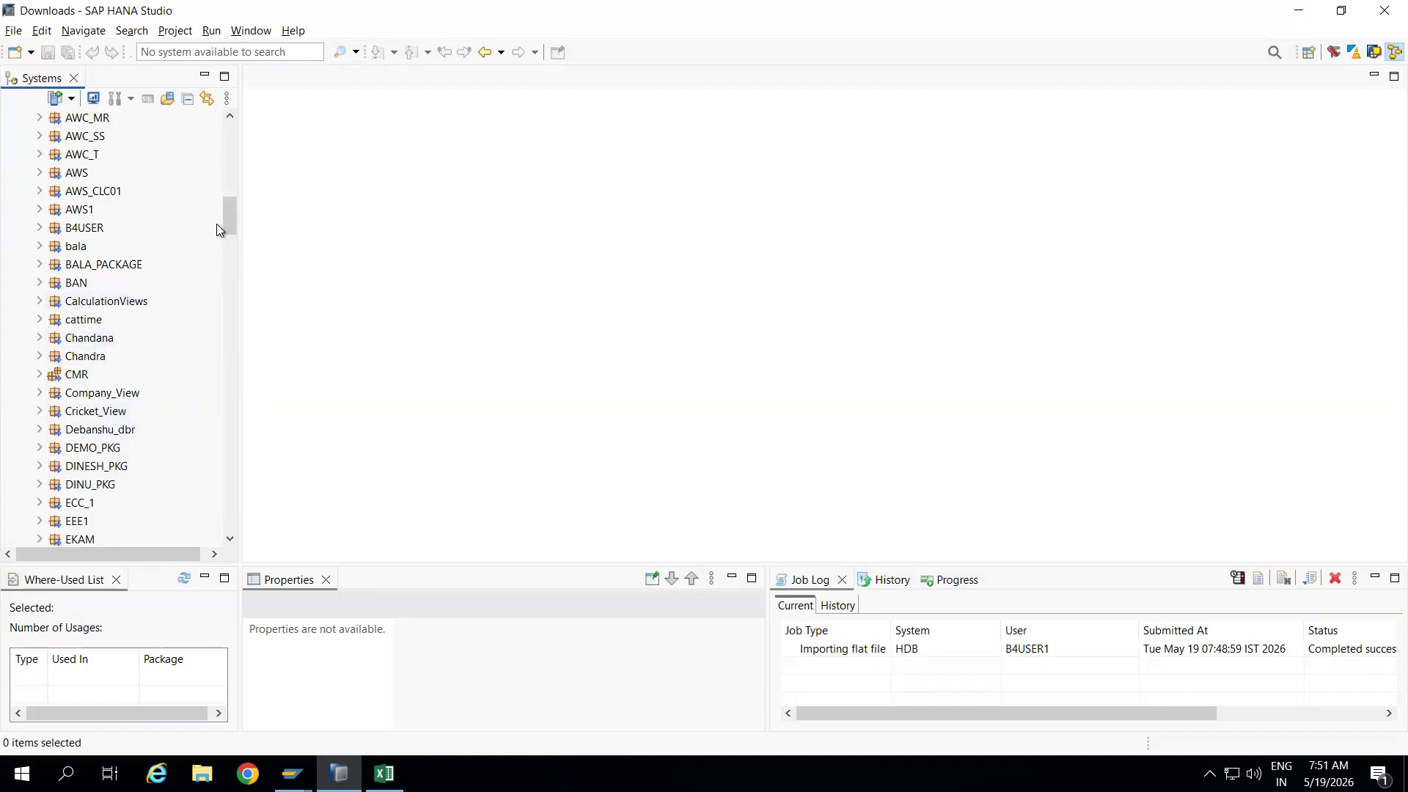
{"action": "scroll", "coordinate": [231, 205], "scroll_direction": "up", "scroll_amount": 1}
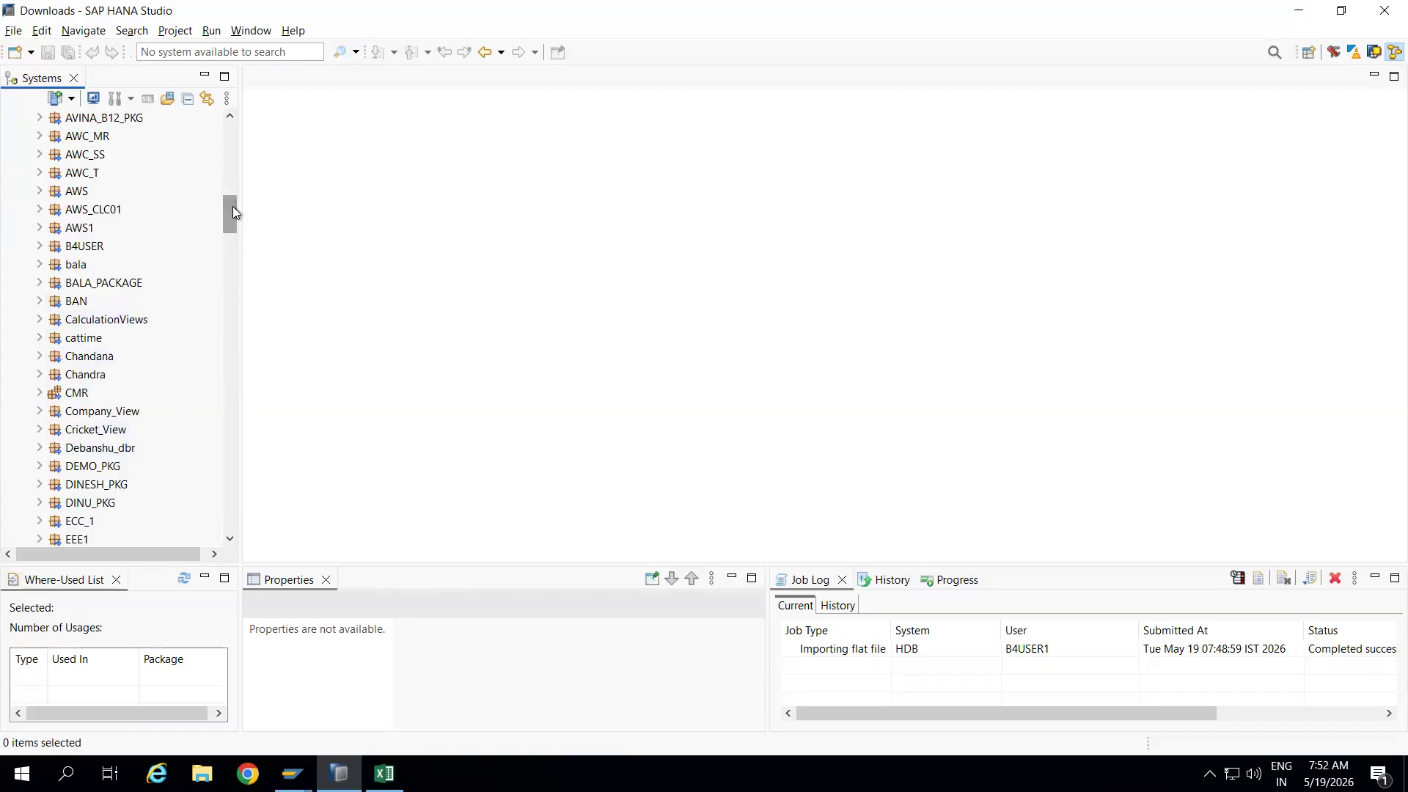
{"action": "left_click", "coordinate": [39, 301]}
{"action": "right_click", "coordinate": [74, 306]}
{"action": "mouse_move", "coordinate": [201, 315]}
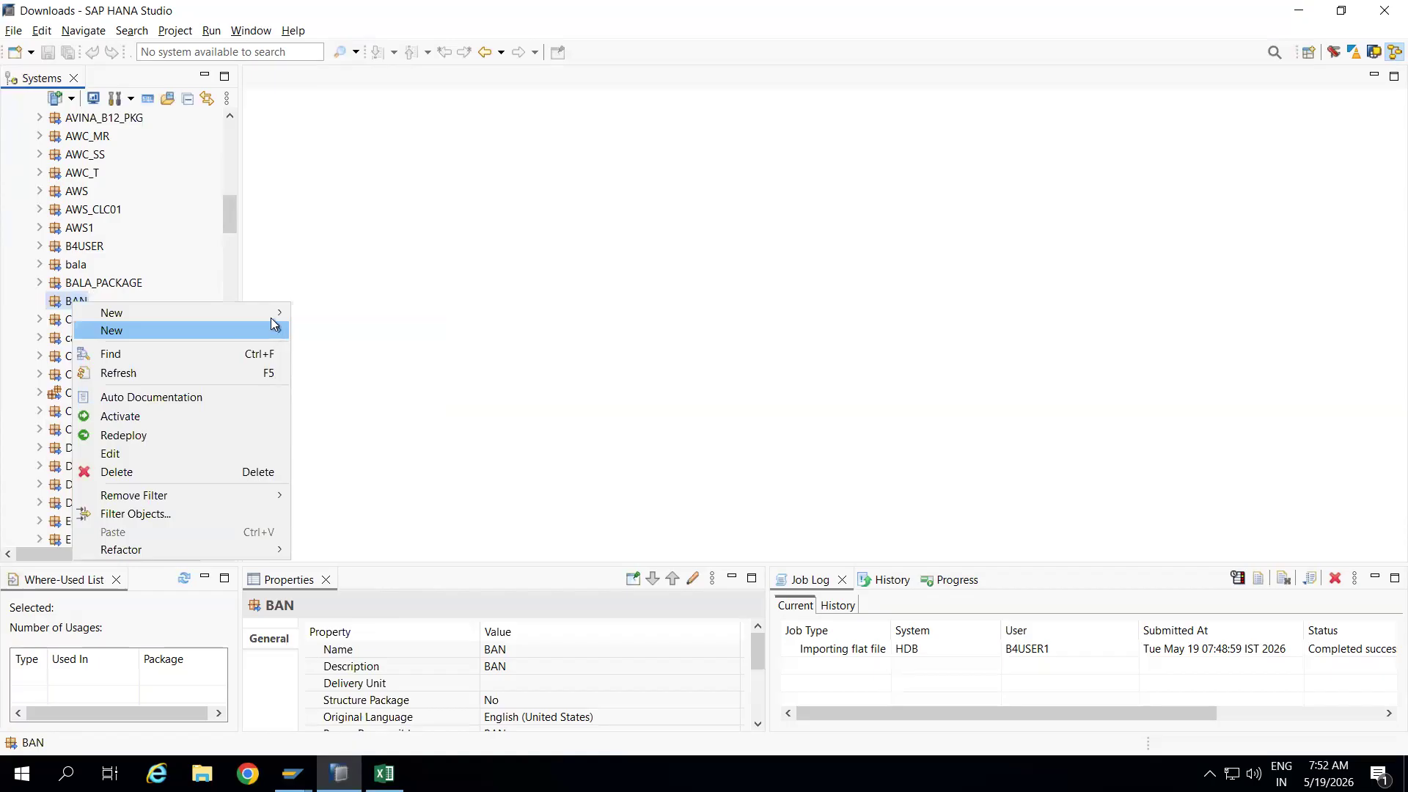
{"action": "mouse_move", "coordinate": [270, 309]}
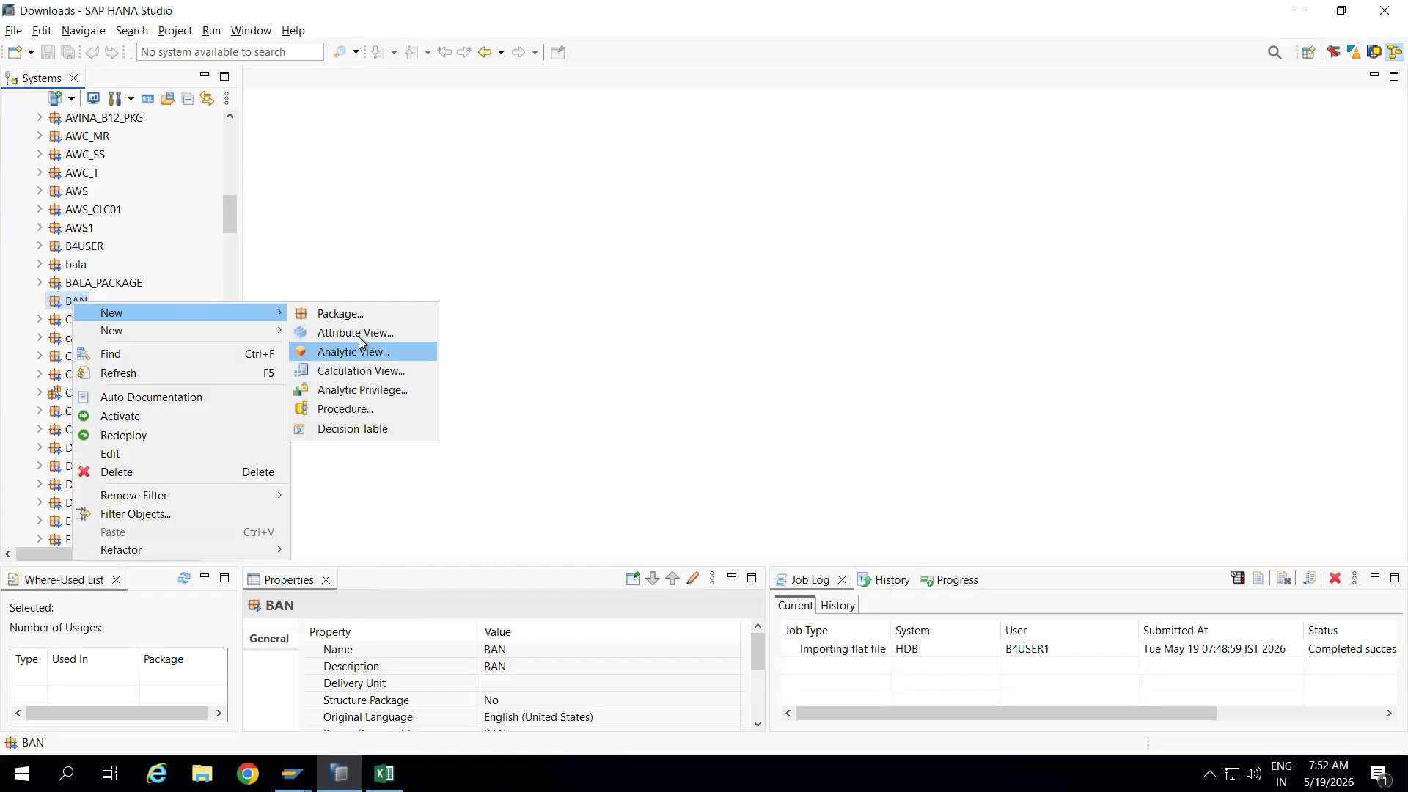
{"action": "left_click", "coordinate": [365, 378]}
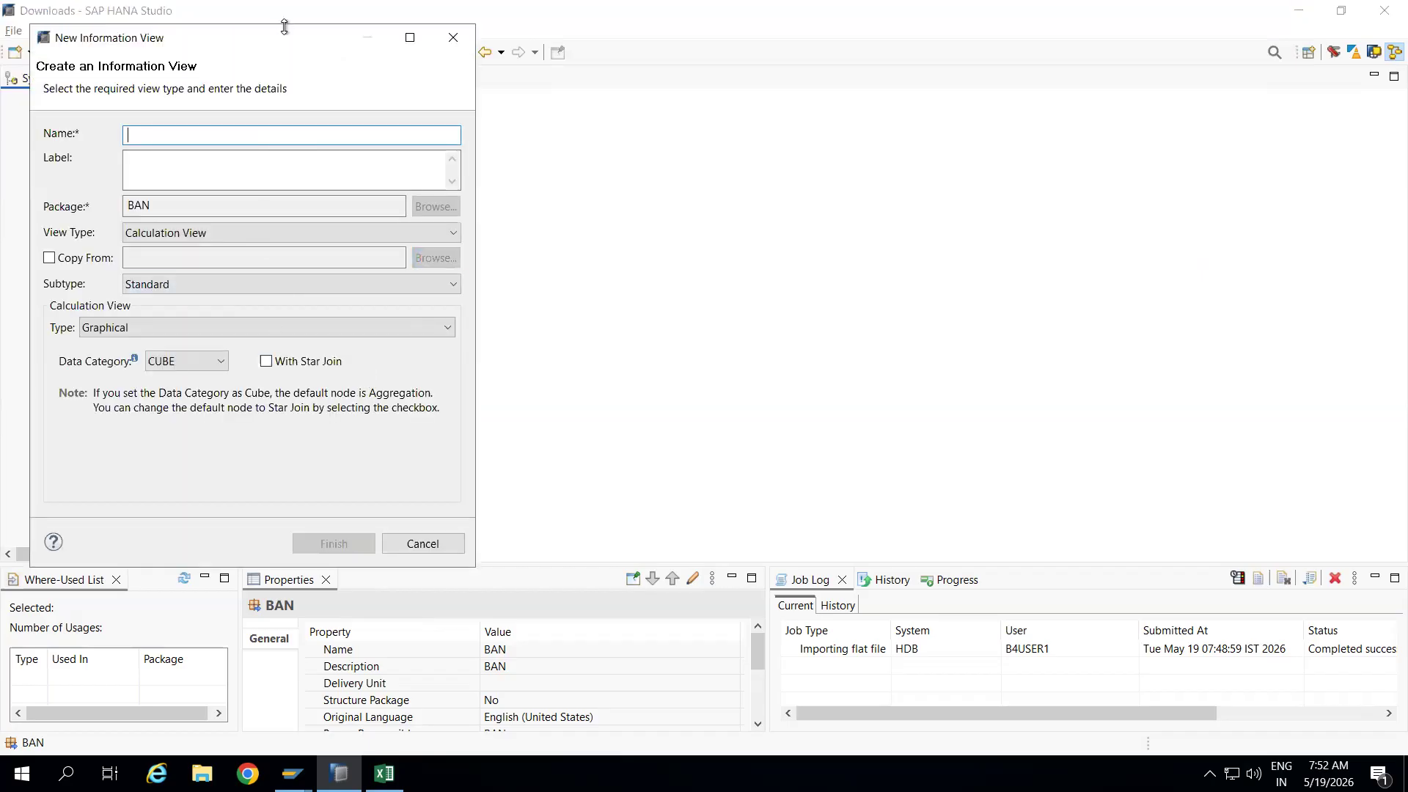
Set the data category of the new graphical calculation view to DIMENSION
{"action": "left_click_drag", "start_coordinate": [283, 33], "coordinate": [646, 30]}
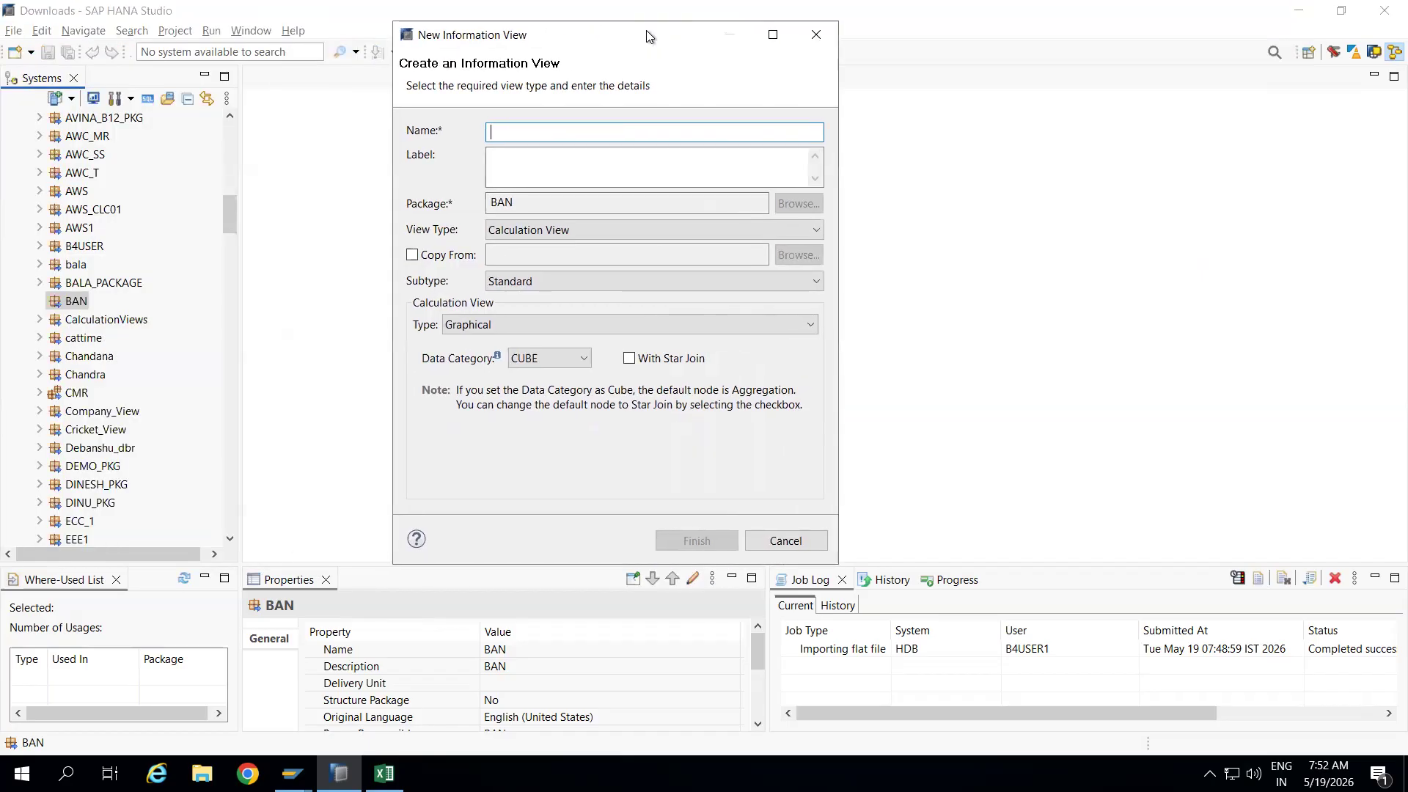
{"action": "left_click", "coordinate": [549, 358]}
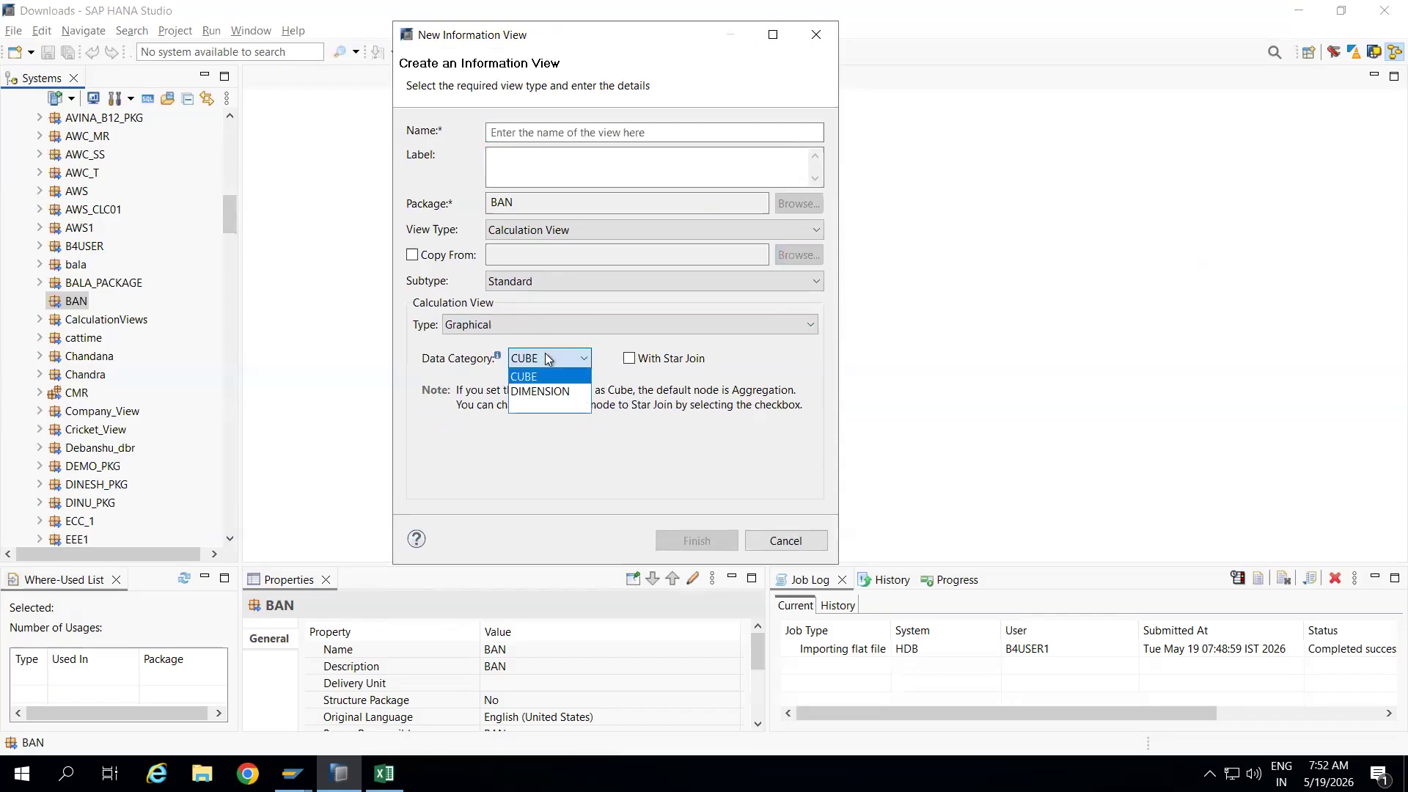
{"action": "left_click", "coordinate": [541, 391]}
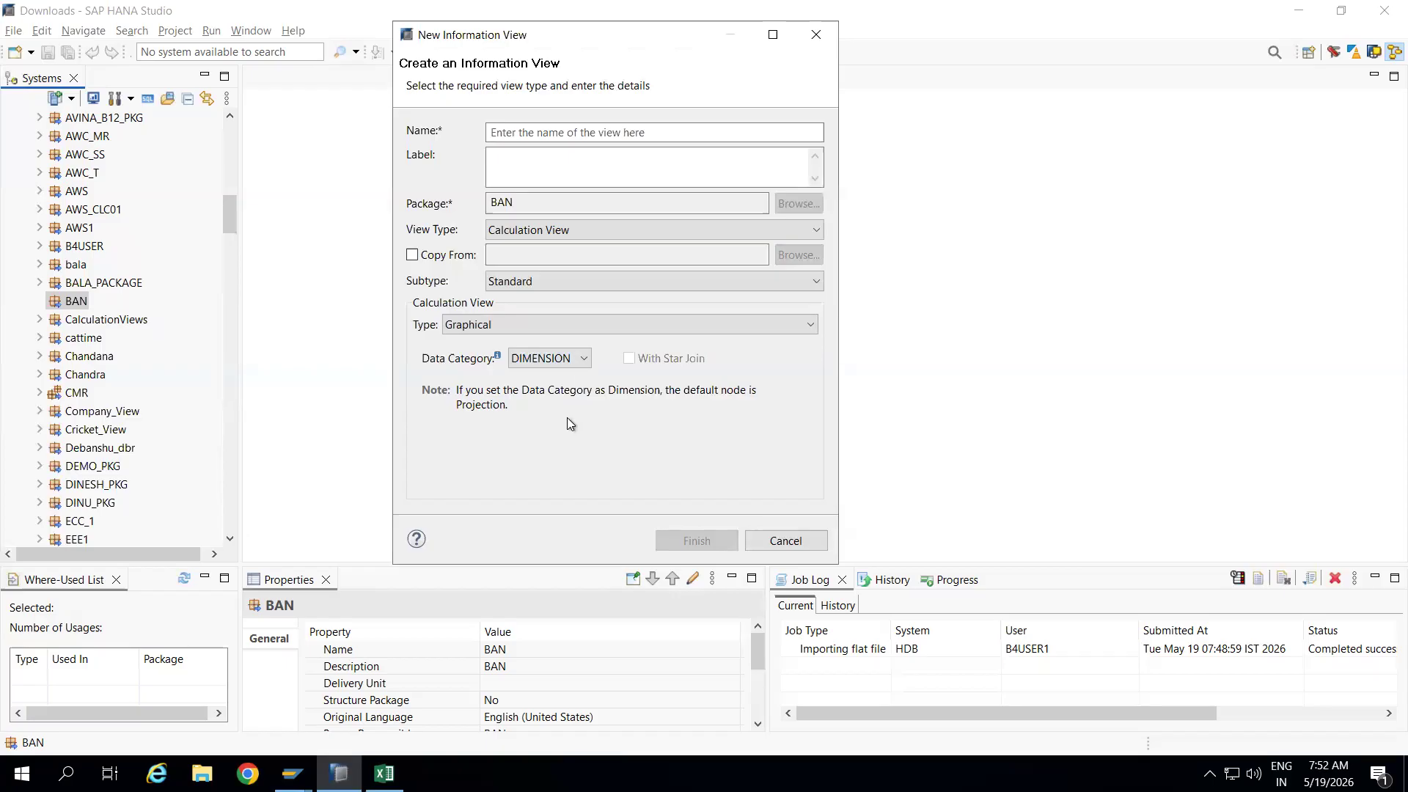
{"action": "left_click", "coordinate": [583, 359]}
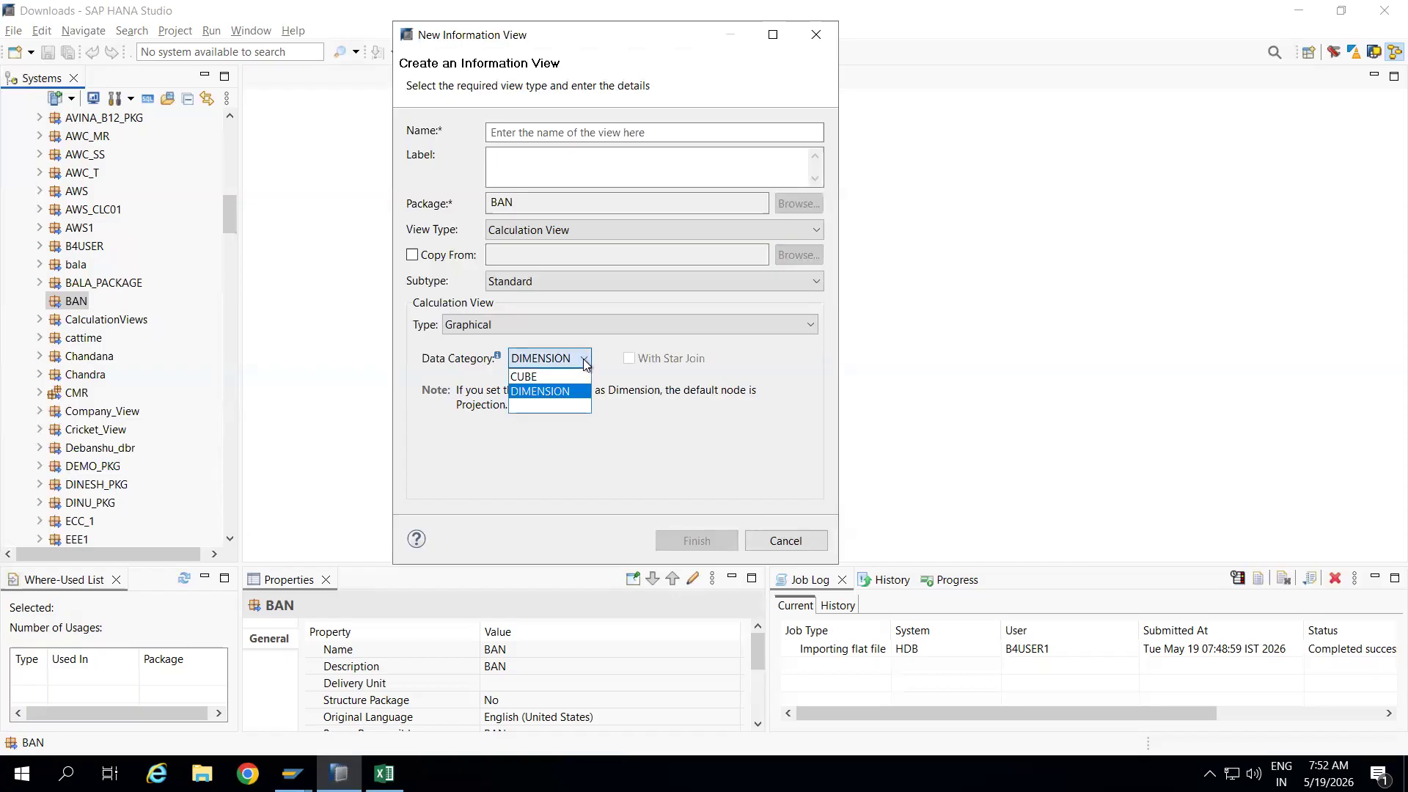
{"action": "left_click", "coordinate": [541, 377]}
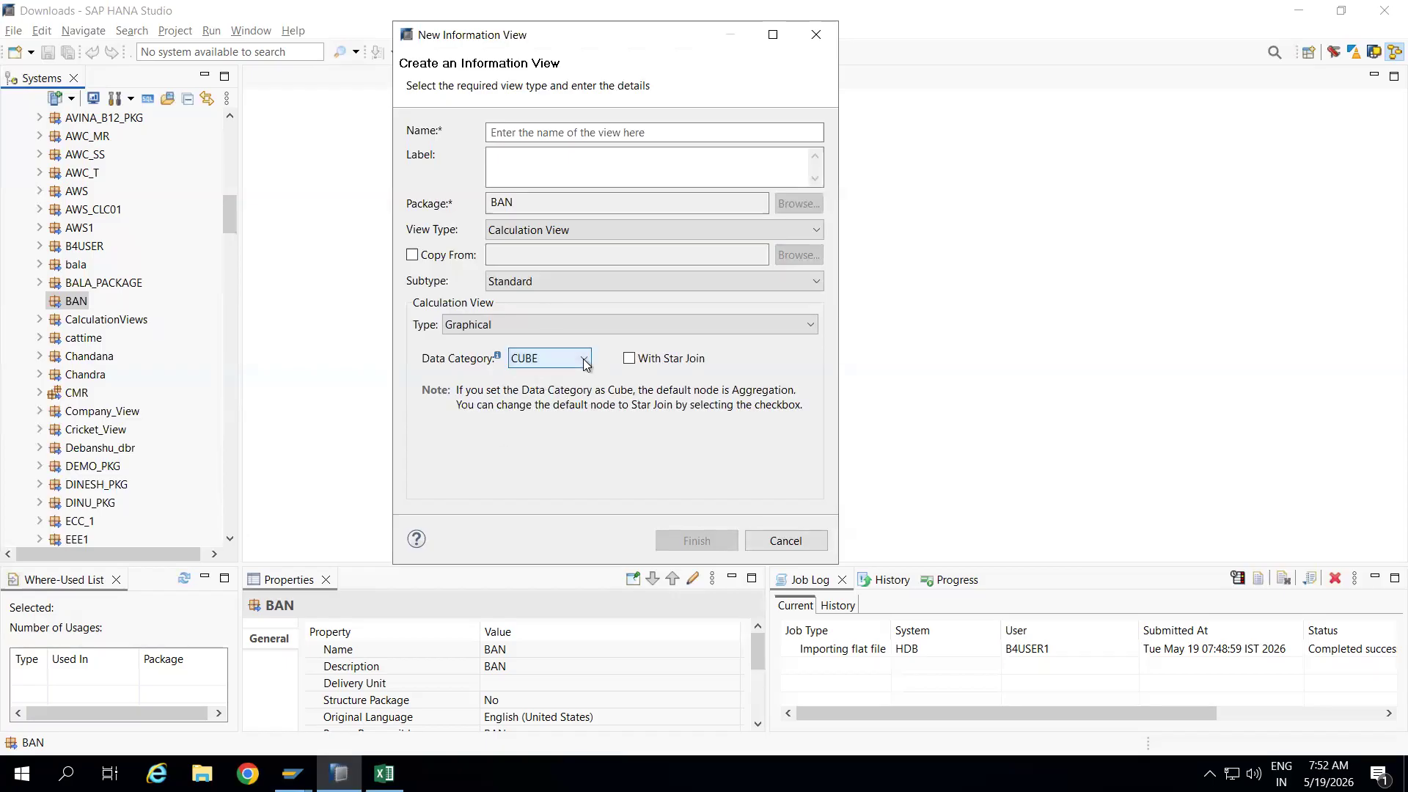
{"action": "left_click", "coordinate": [586, 359]}
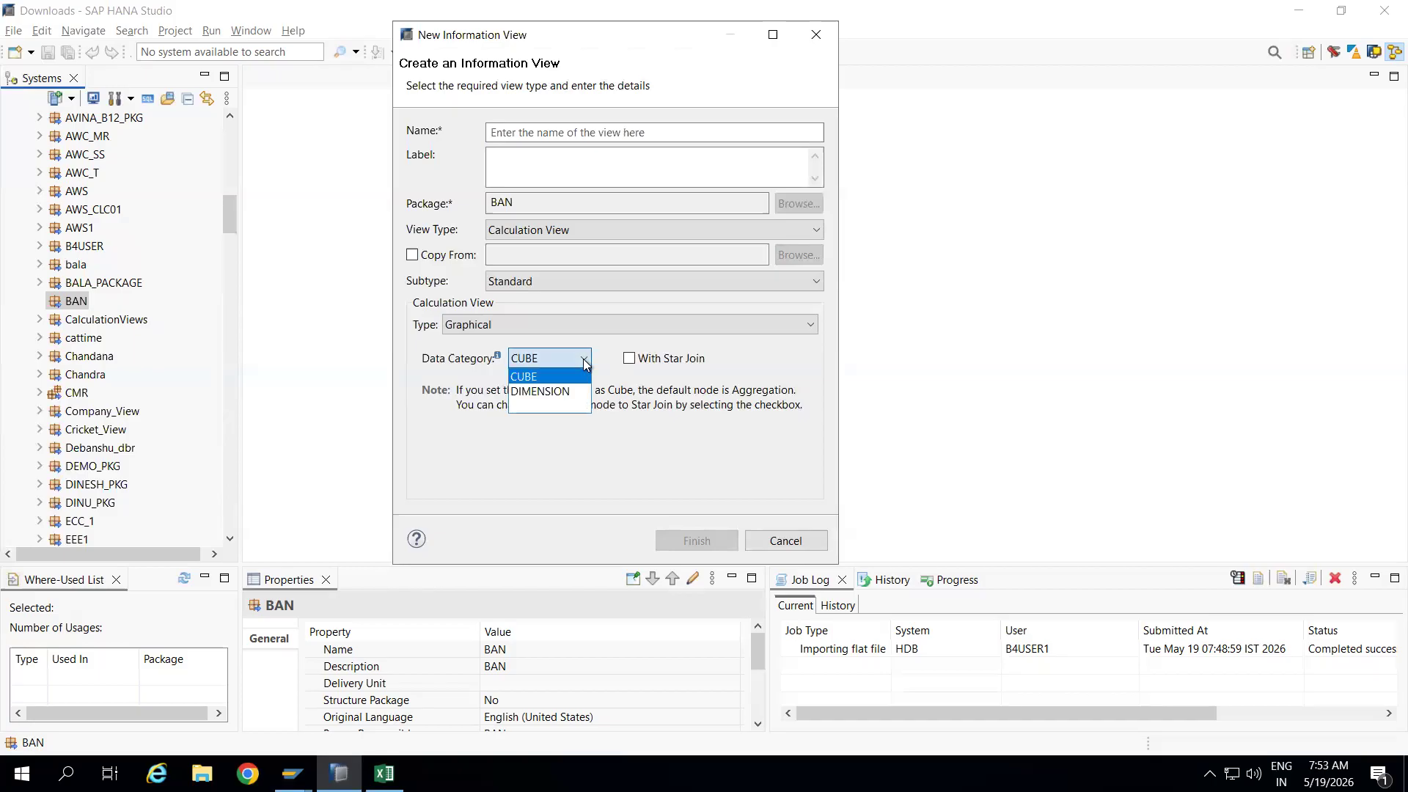
{"action": "left_click", "coordinate": [540, 392]}
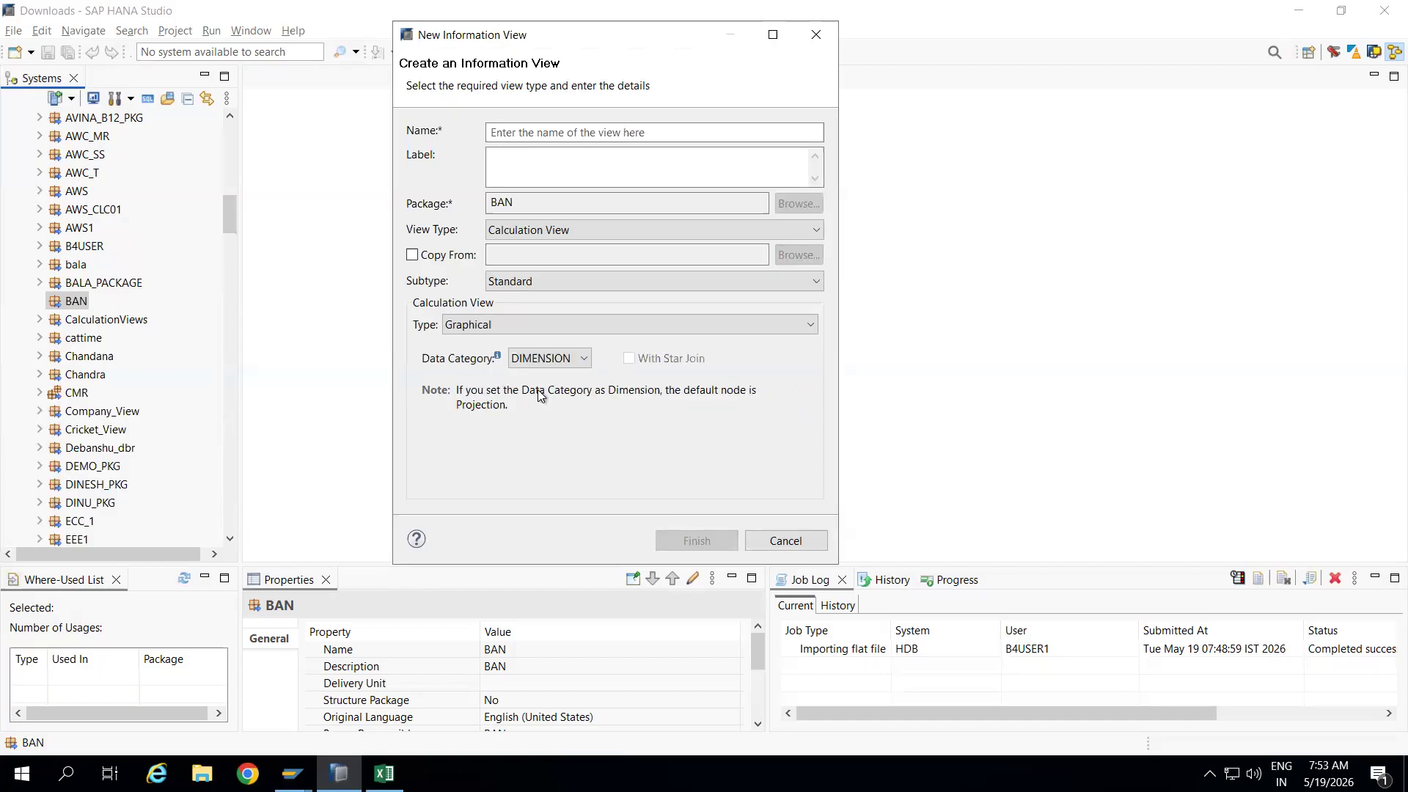
Name the new calculation view CV_STOREID, with the same text as its label
{"action": "left_click", "coordinate": [520, 136]}
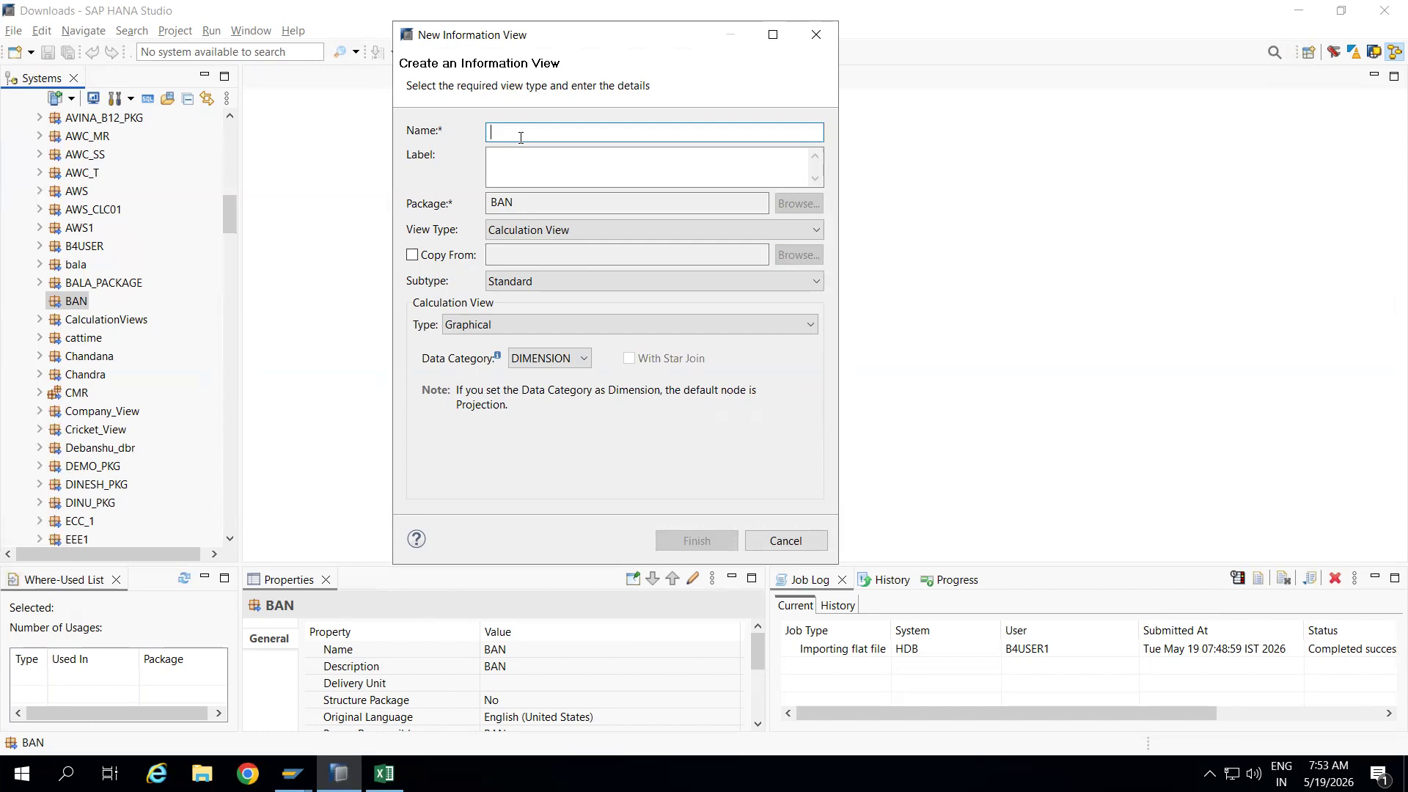
{"action": "type", "text": "ZSTR_CV"}
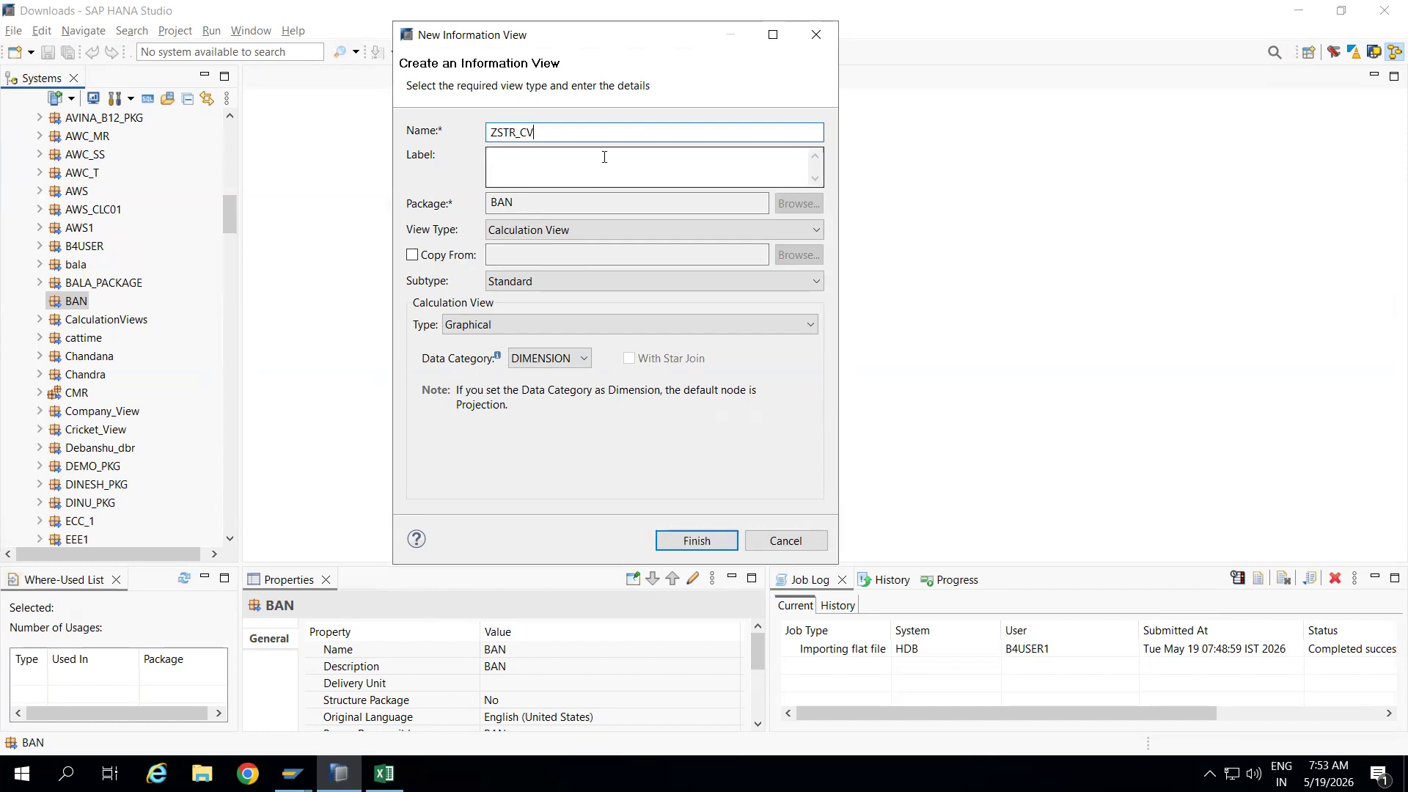
{"action": "key", "text": "BackSpace"}
{"action": "key", "text": "BackSpace"}
{"action": "key", "text": "BackSpace"}
{"action": "key", "text": "BackSpace"}
{"action": "key", "text": "BackSpace"}
{"action": "key", "text": "BackSpace"}
{"action": "type", "text": "CV_STOREID"}
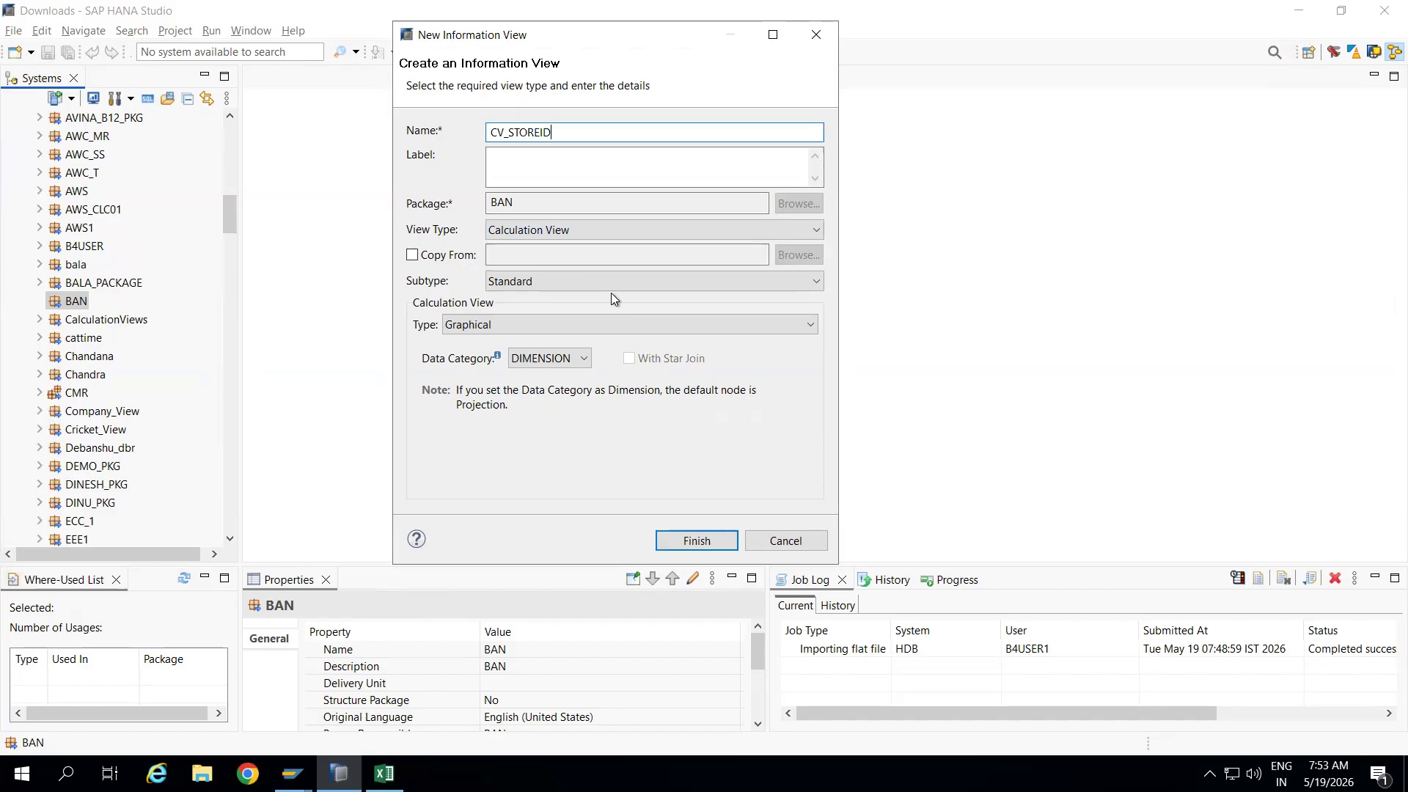
{"action": "left_click_drag", "start_coordinate": [491, 157], "coordinate": [537, 166]}
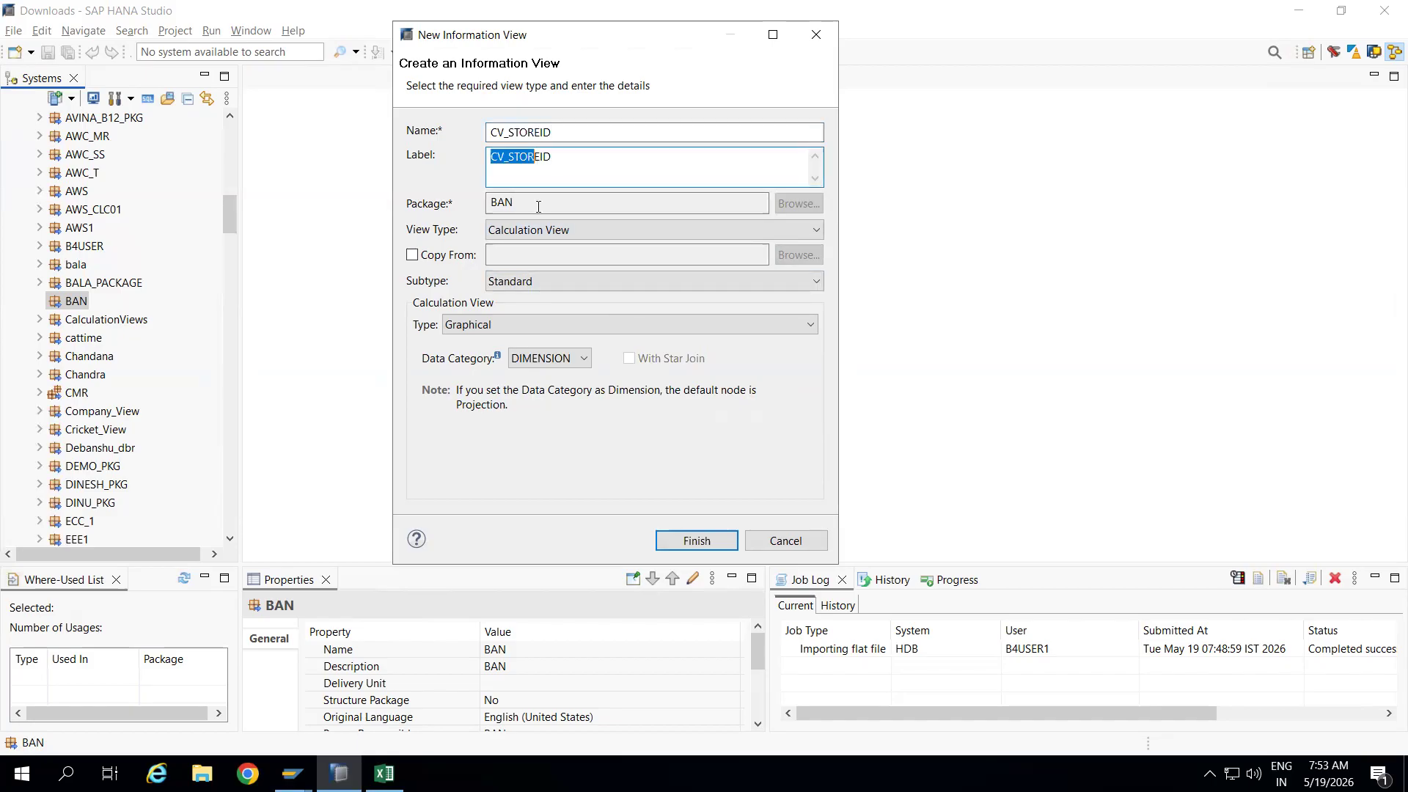
Keep the calculation view type as Graphical and create the view
{"action": "left_click", "coordinate": [518, 324]}
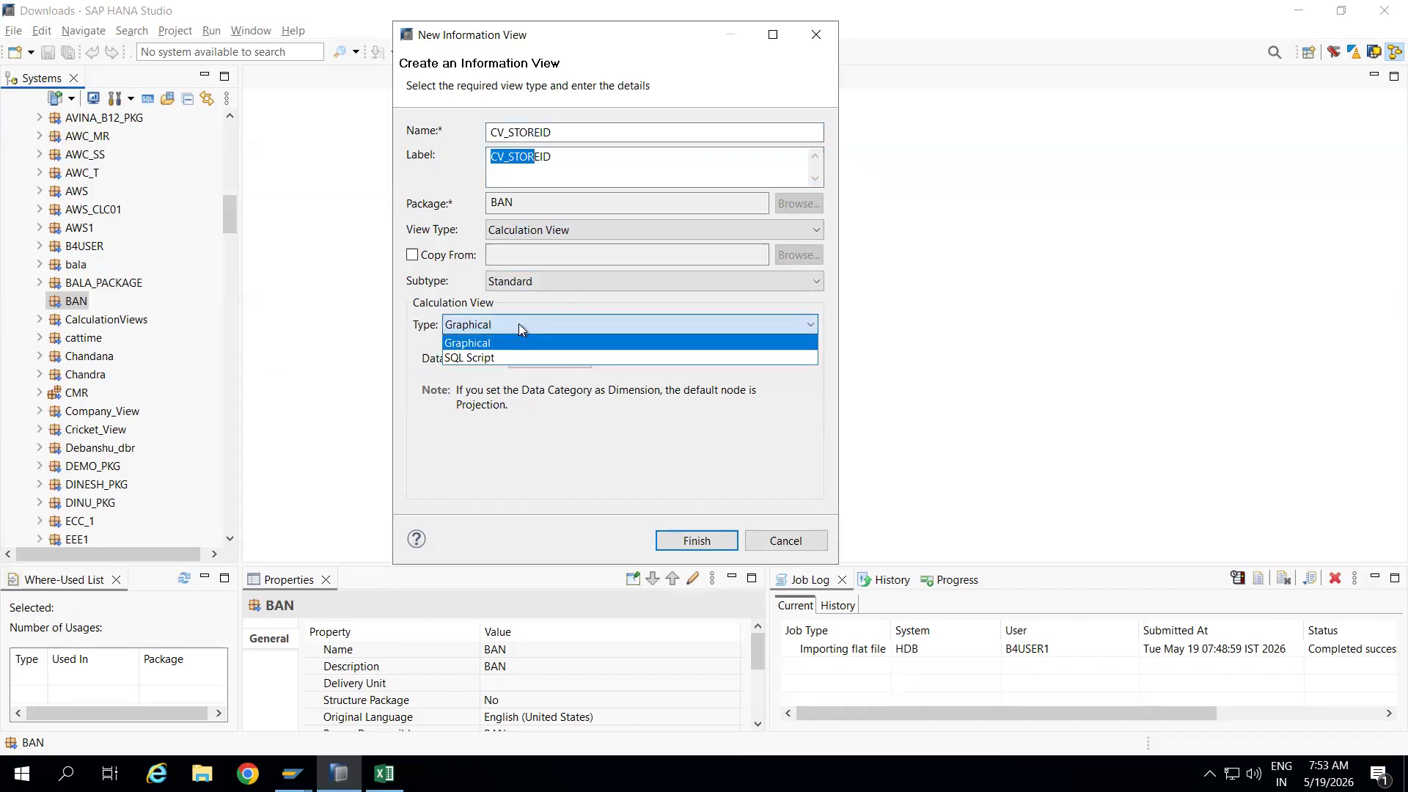
{"action": "left_click", "coordinate": [473, 342]}
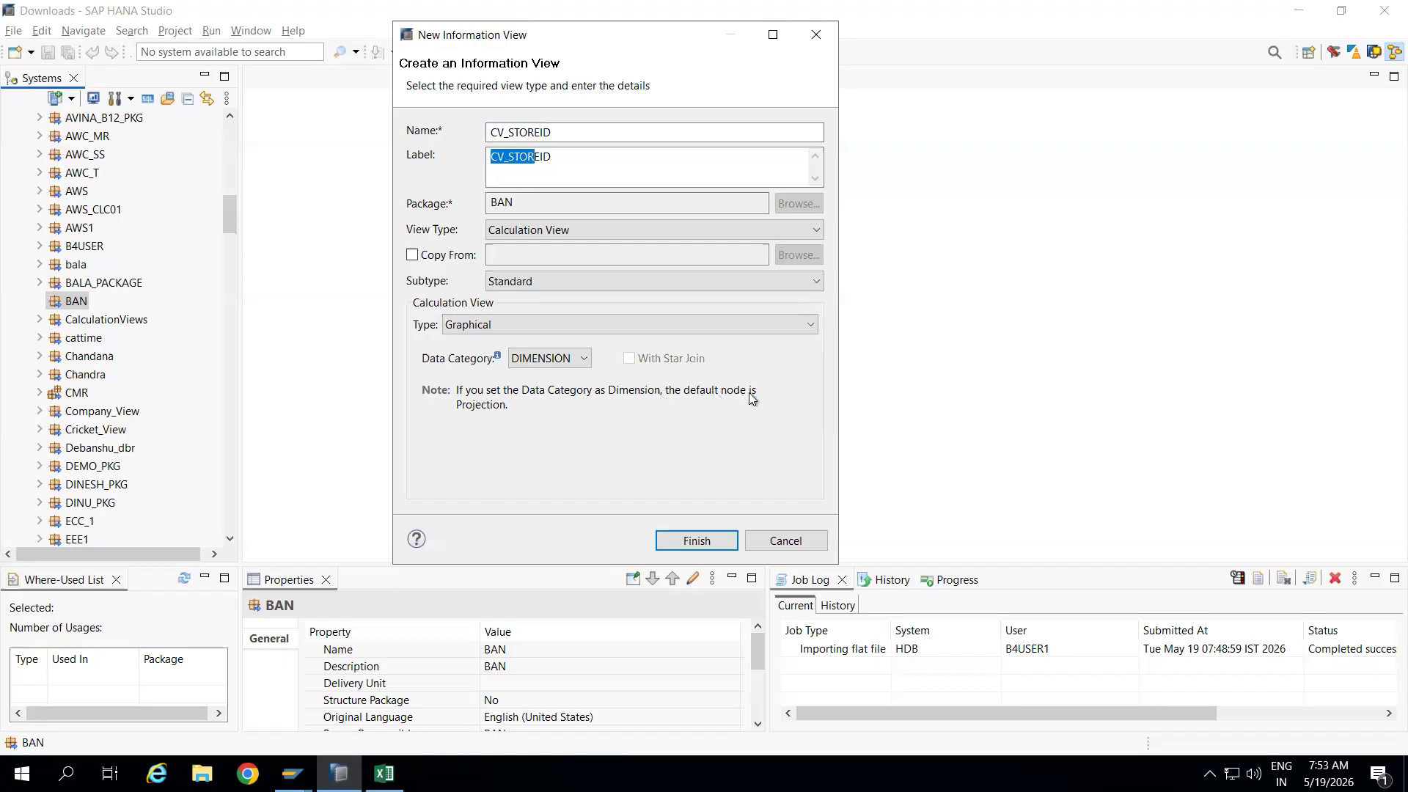
{"action": "left_click", "coordinate": [677, 541]}
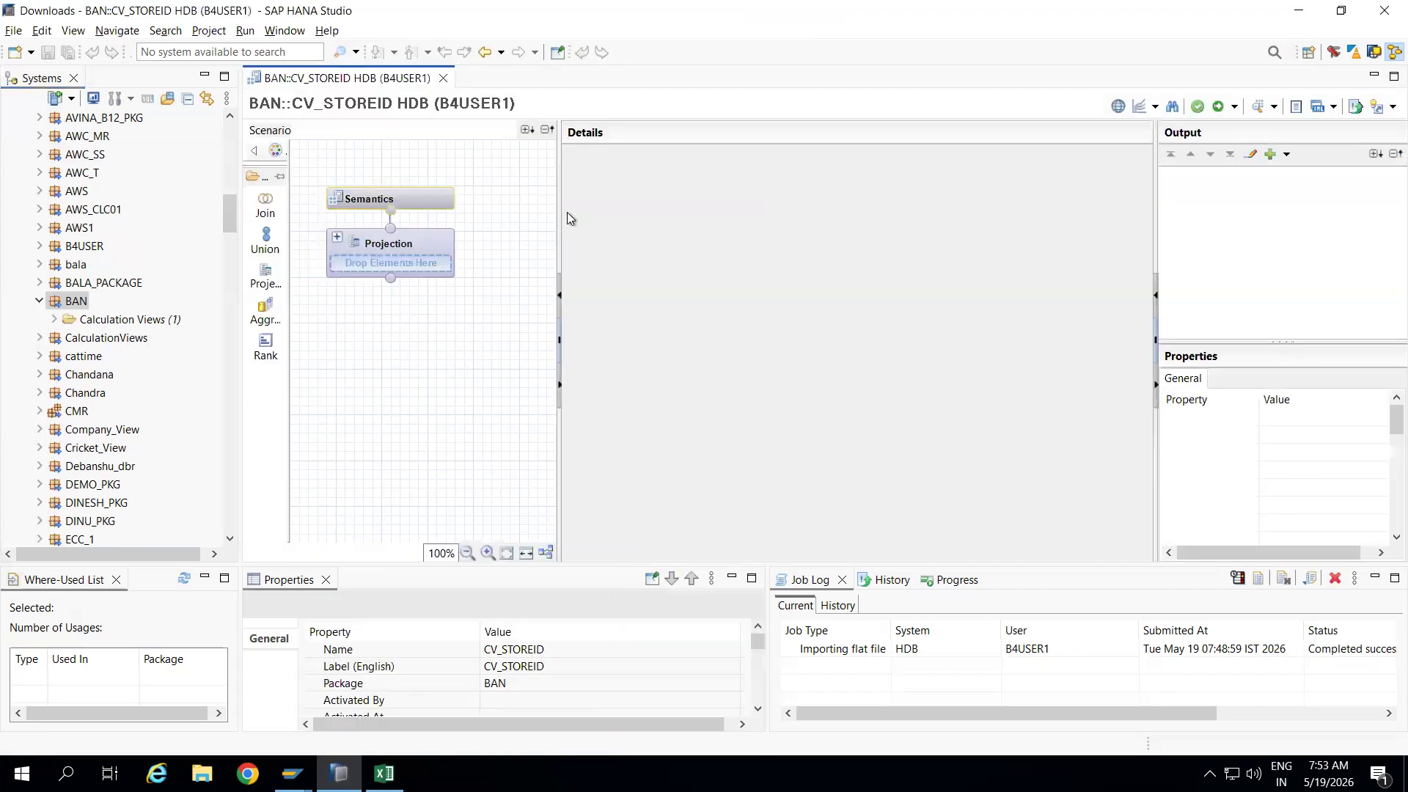
Move the Projection node further below Semantics and widen the node palette and the Scenario area
{"action": "left_click_drag", "start_coordinate": [411, 270], "coordinate": [410, 324]}
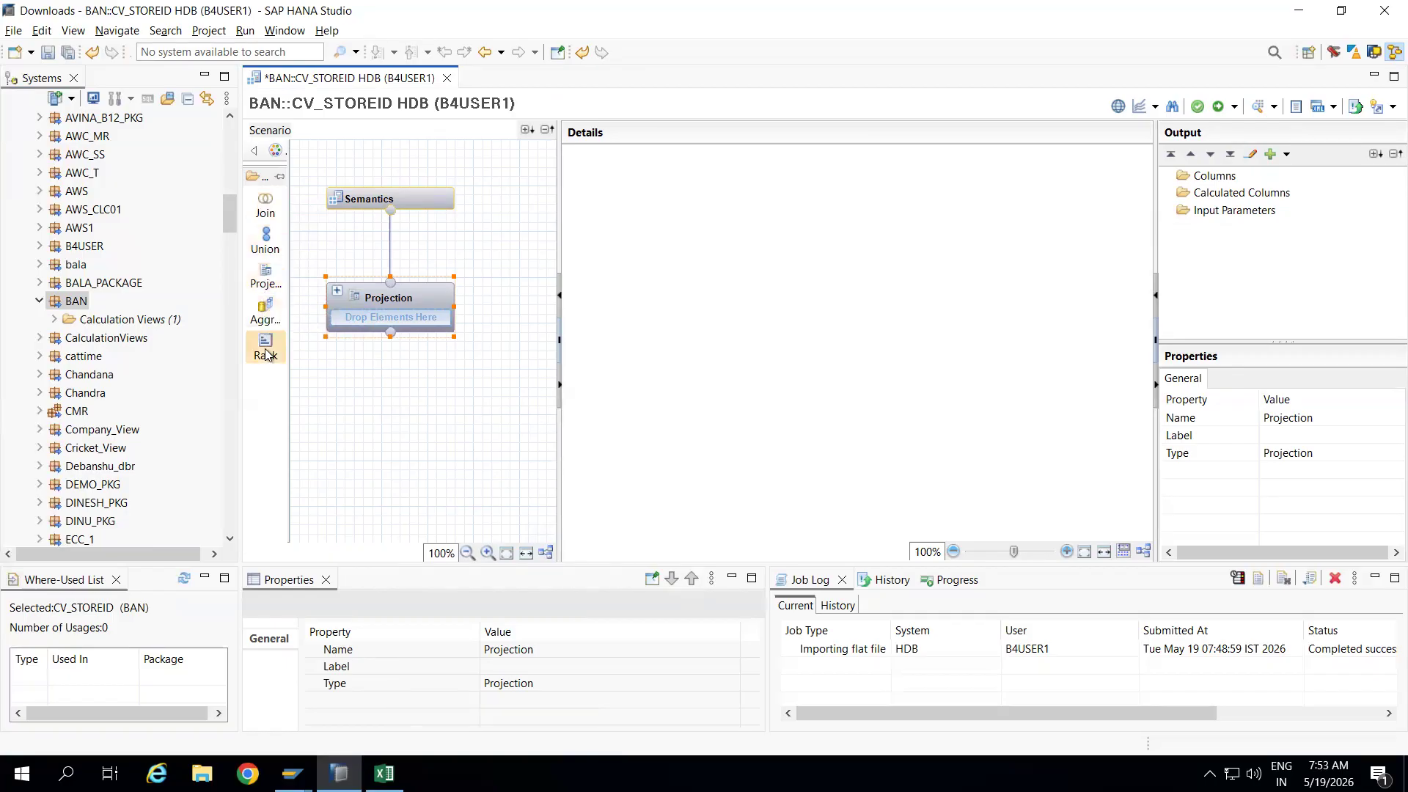
{"action": "left_click_drag", "start_coordinate": [242, 315], "coordinate": [207, 313]}
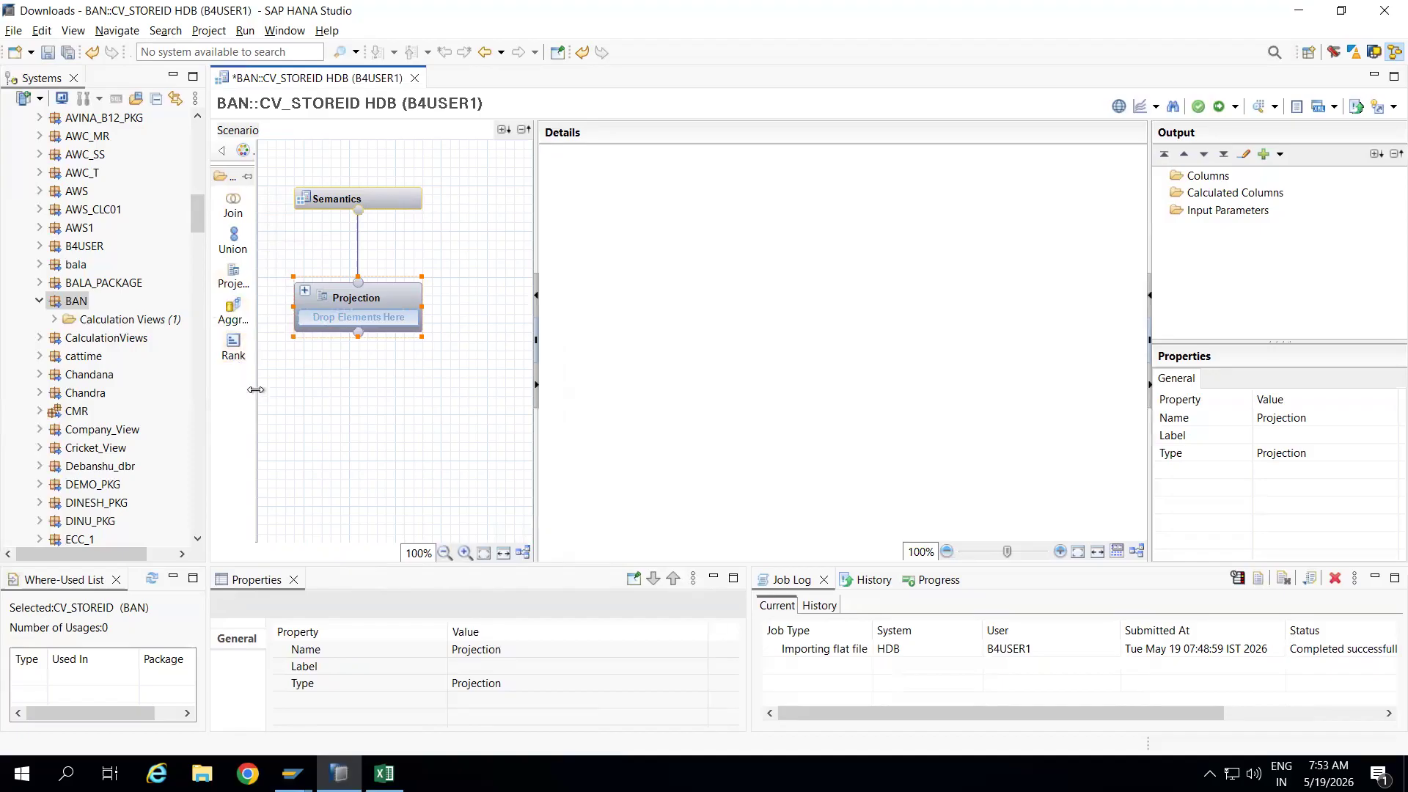
{"action": "left_click_drag", "start_coordinate": [255, 389], "coordinate": [332, 389]}
{"action": "left_click_drag", "start_coordinate": [536, 250], "coordinate": [716, 250]}
Add the ZSTORE table from schema EFASION to the Projection node
{"action": "mouse_move", "coordinate": [468, 297]}
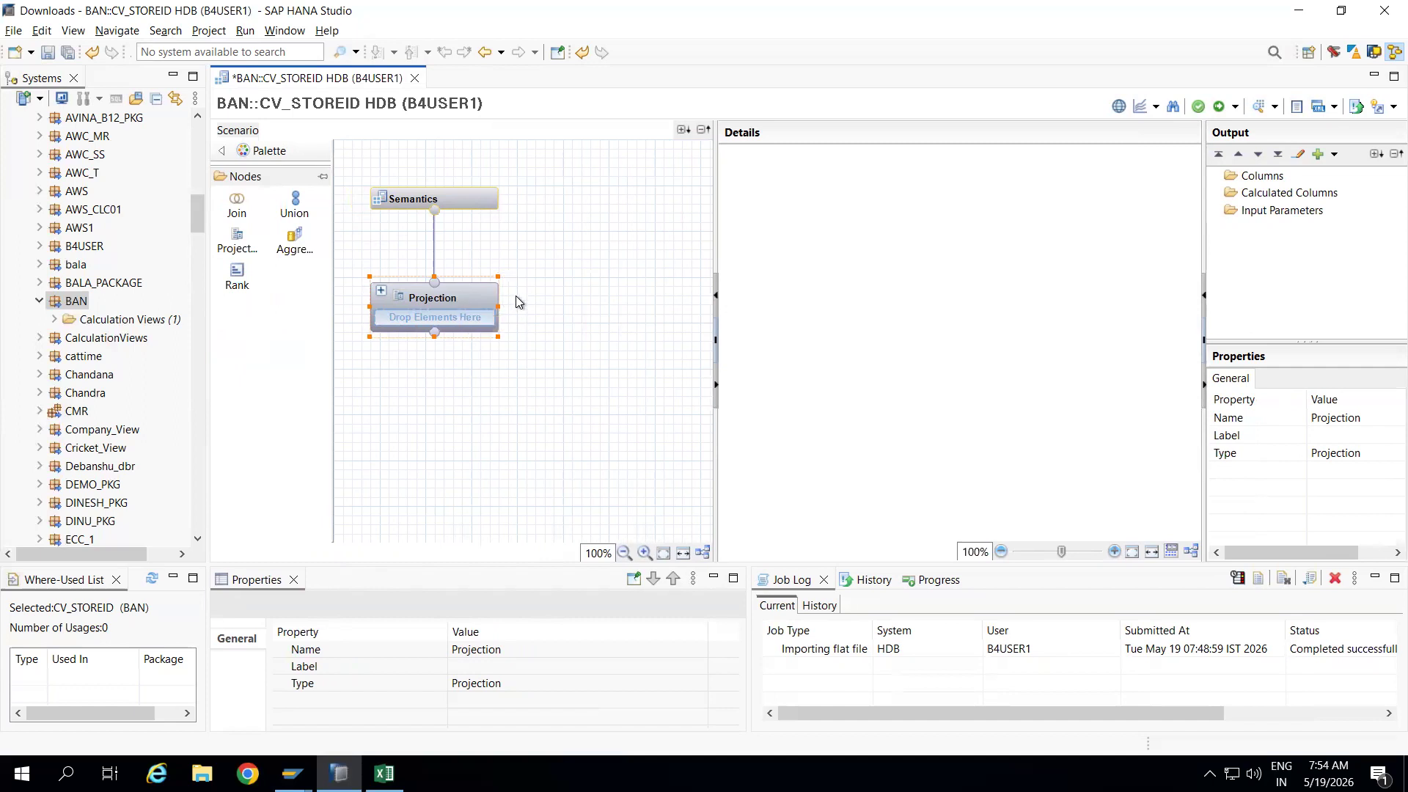
{"action": "left_click", "coordinate": [516, 294]}
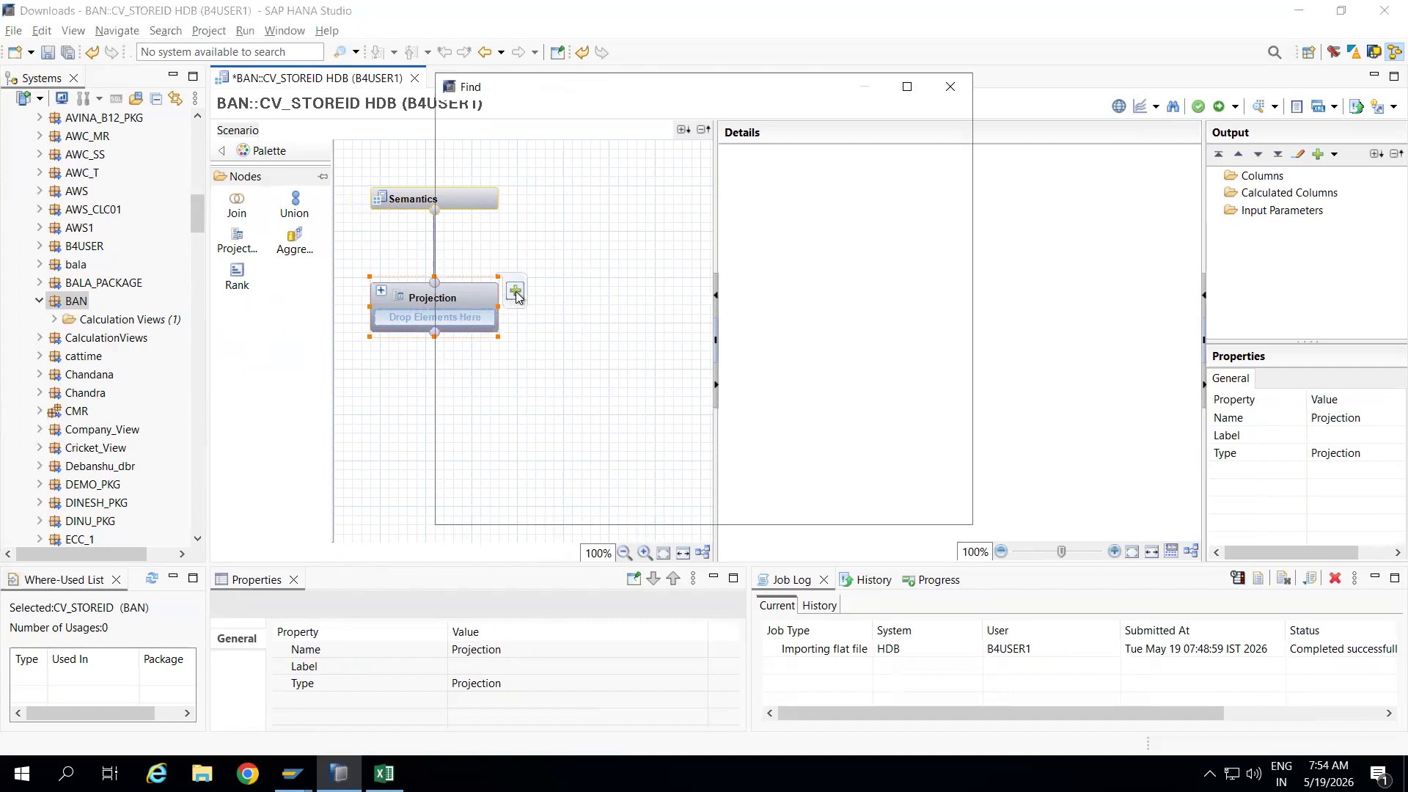
{"action": "type", "text": "ZSTORE"}
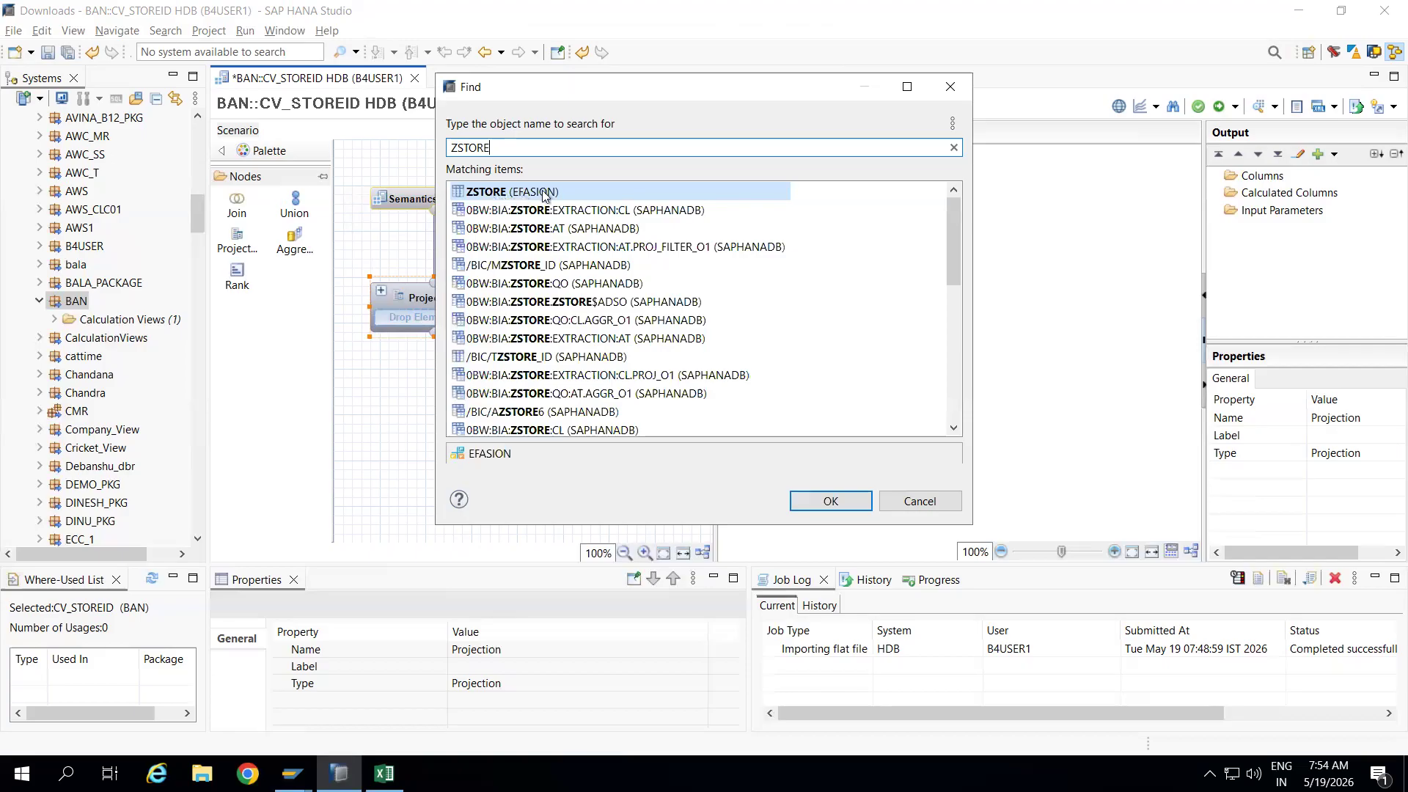
{"action": "double_click", "coordinate": [483, 193]}
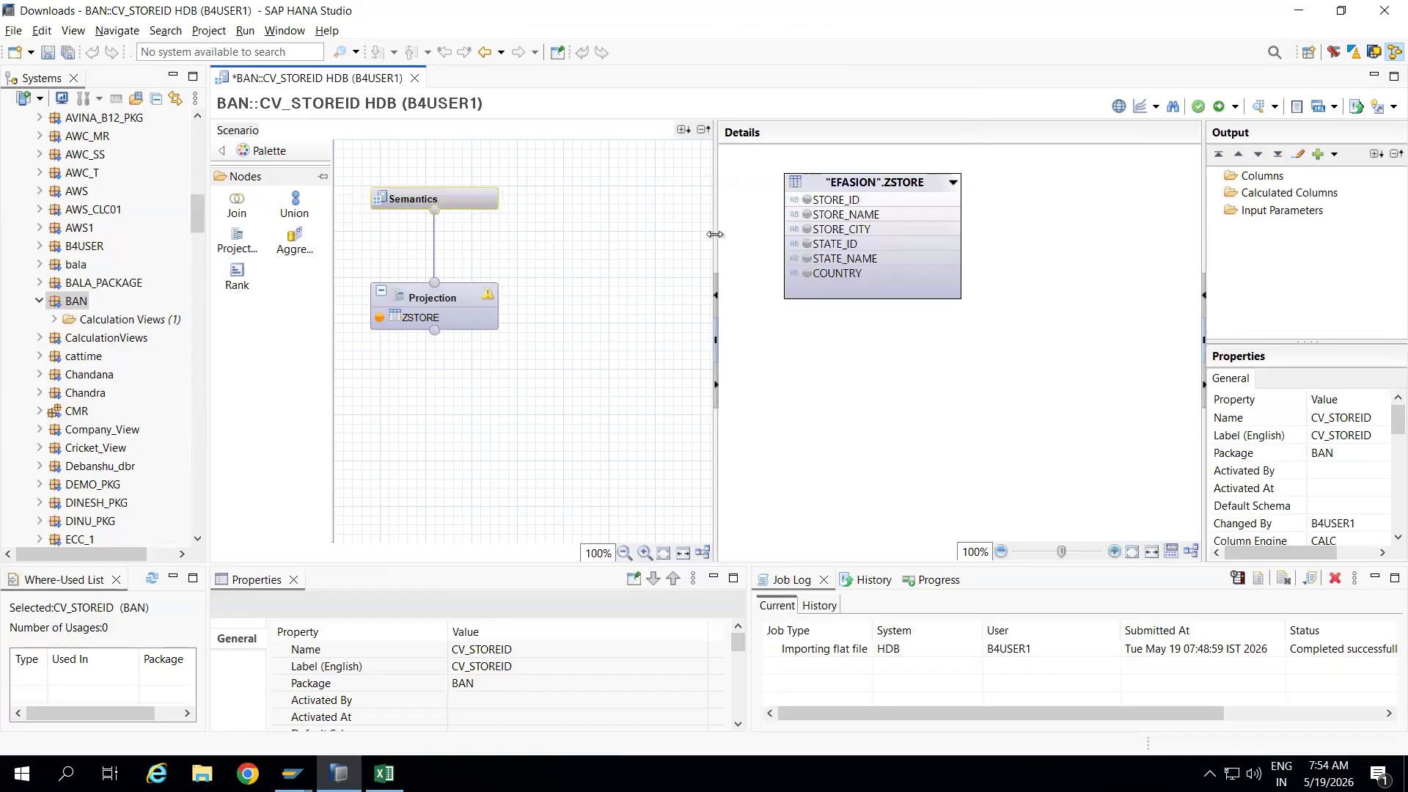
Add STORE_ID, STORE_NAME, STORE_CITY, STATE_ID, STATE_NAME and COUNTRY from ZSTORE to the projection's output
{"action": "left_click_drag", "start_coordinate": [715, 234], "coordinate": [588, 252]}
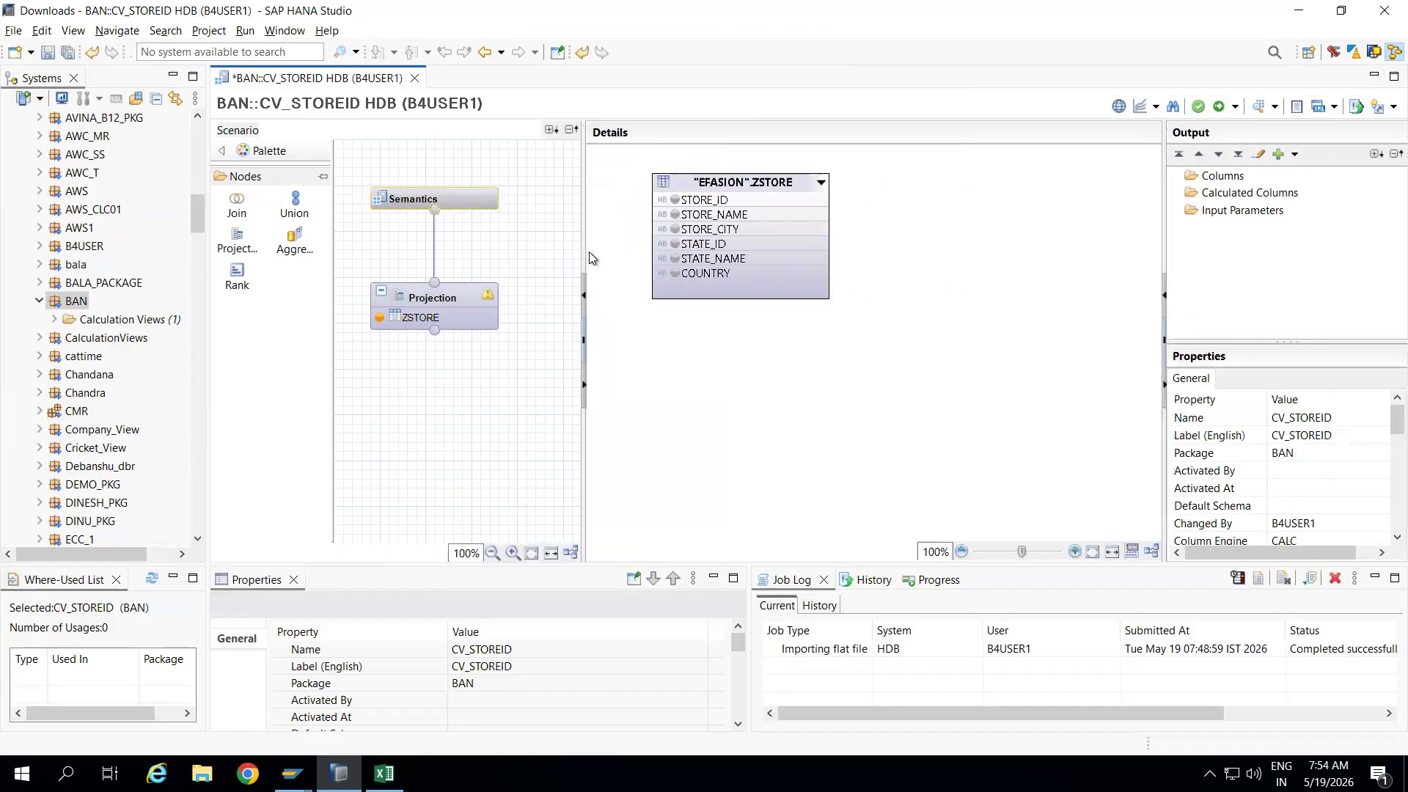
{"action": "left_click", "coordinate": [675, 202]}
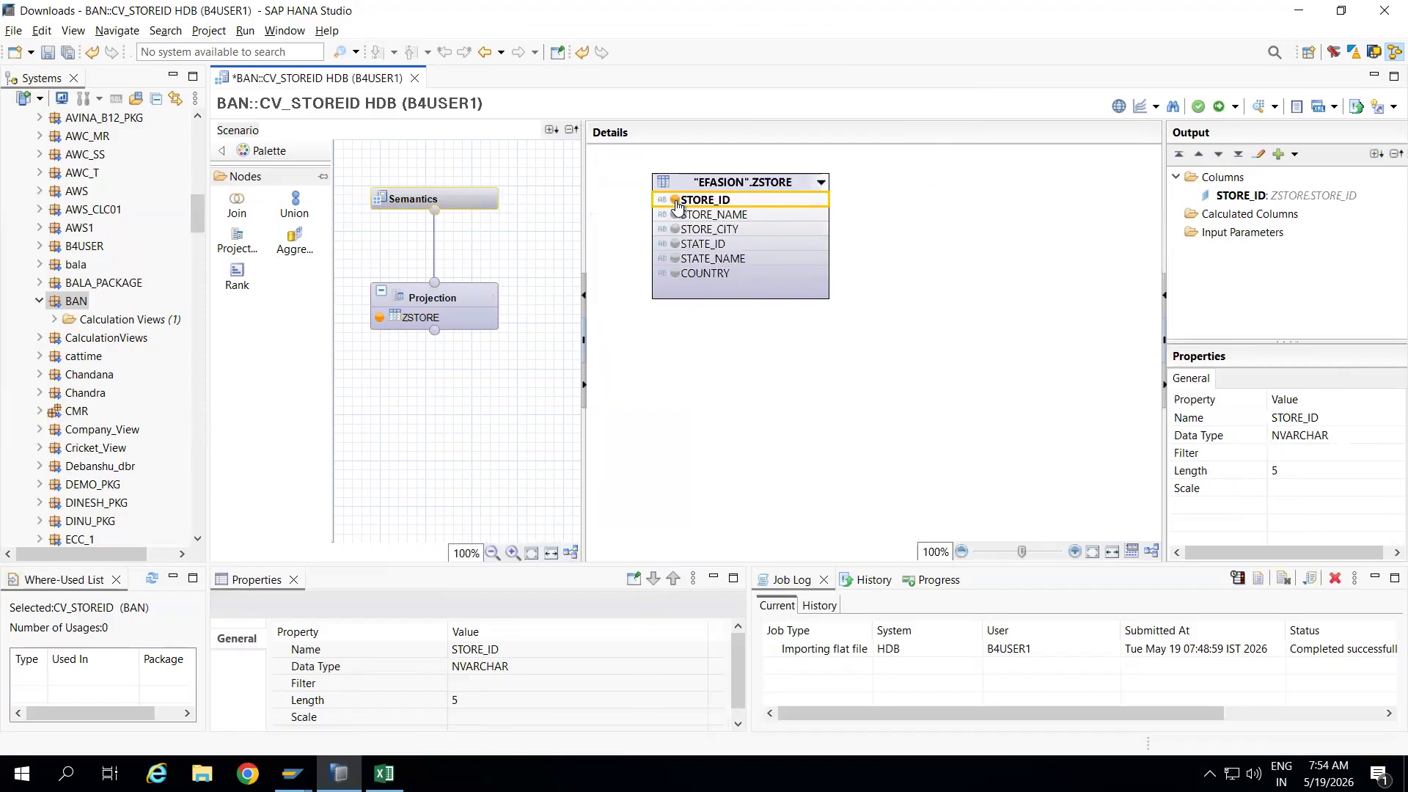
{"action": "left_click", "coordinate": [676, 218]}
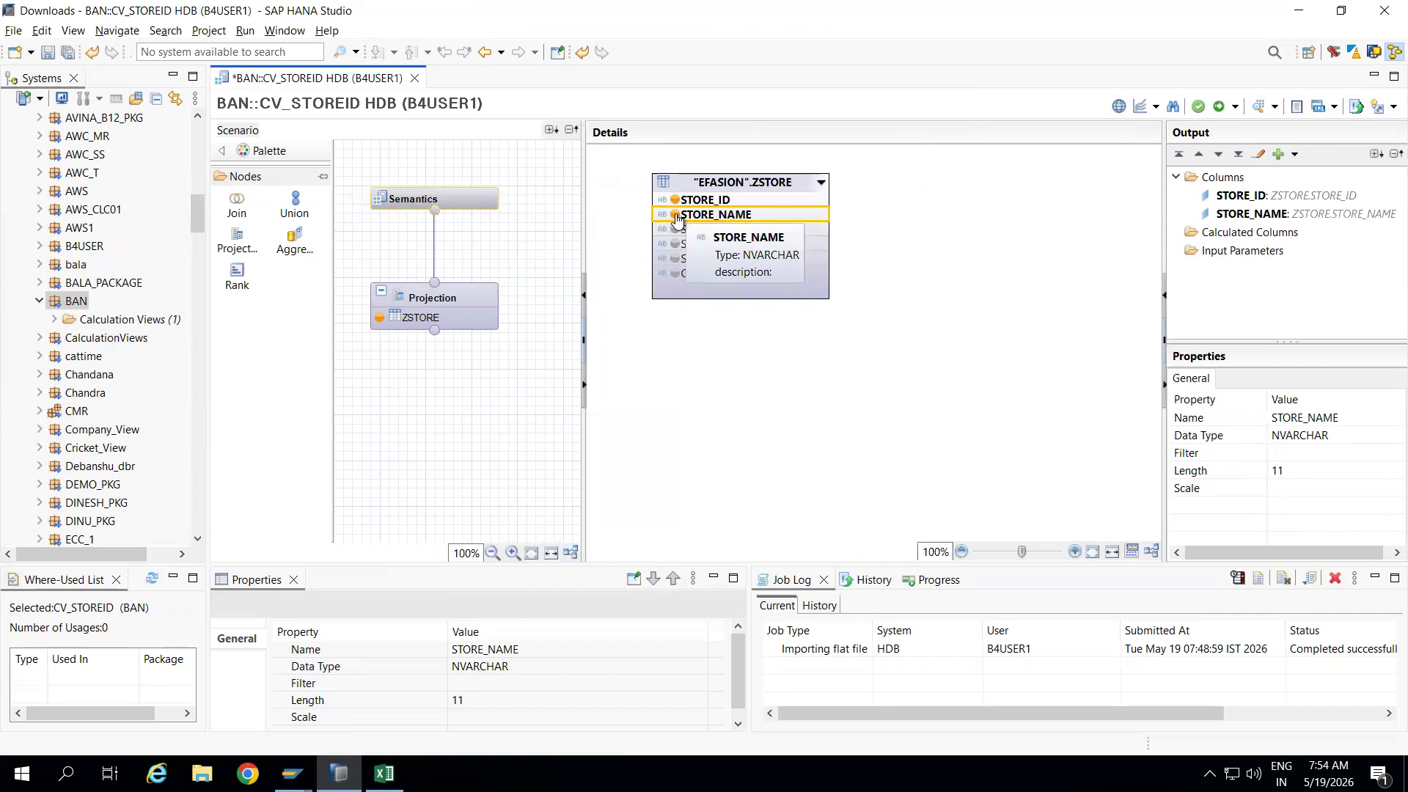
{"action": "left_click", "coordinate": [675, 232]}
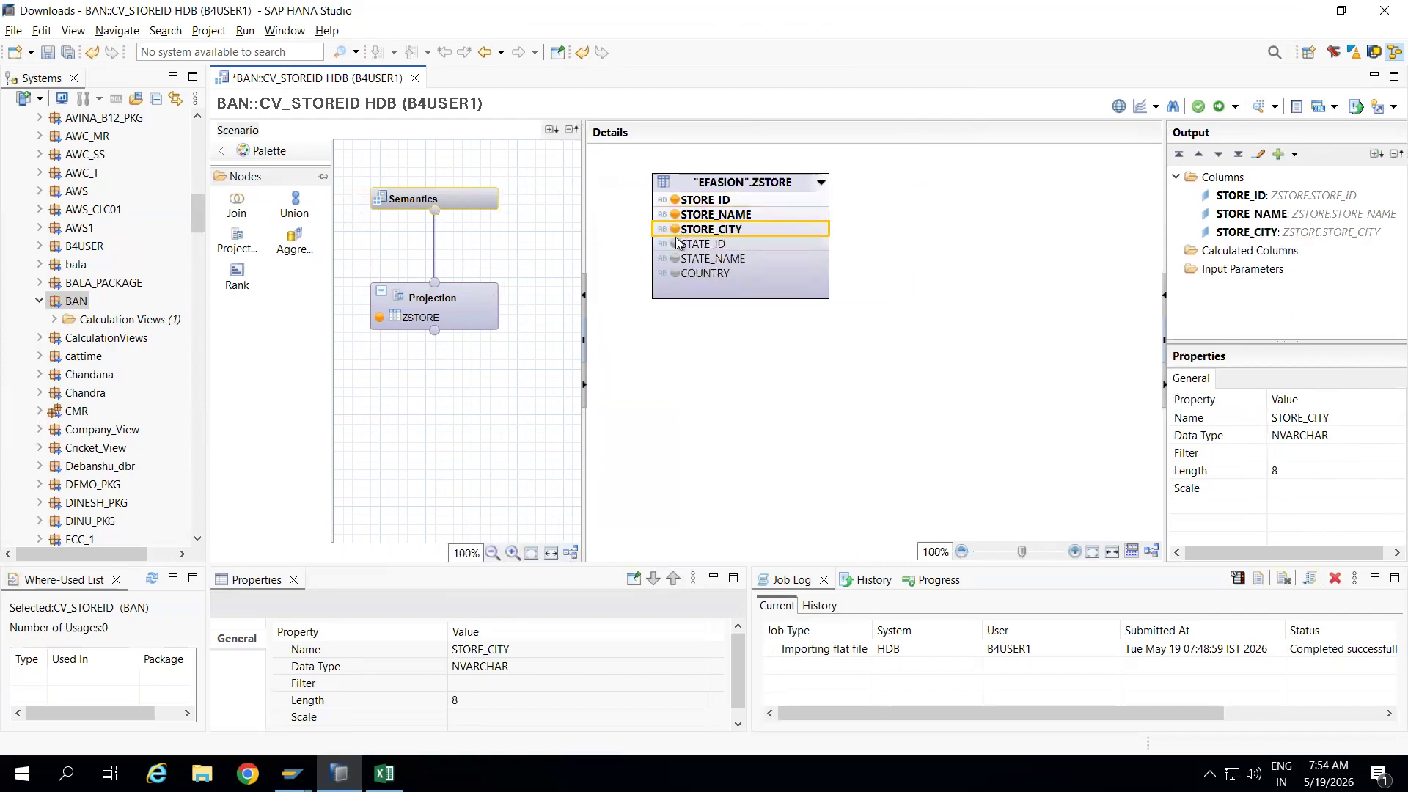
{"action": "left_click", "coordinate": [675, 247]}
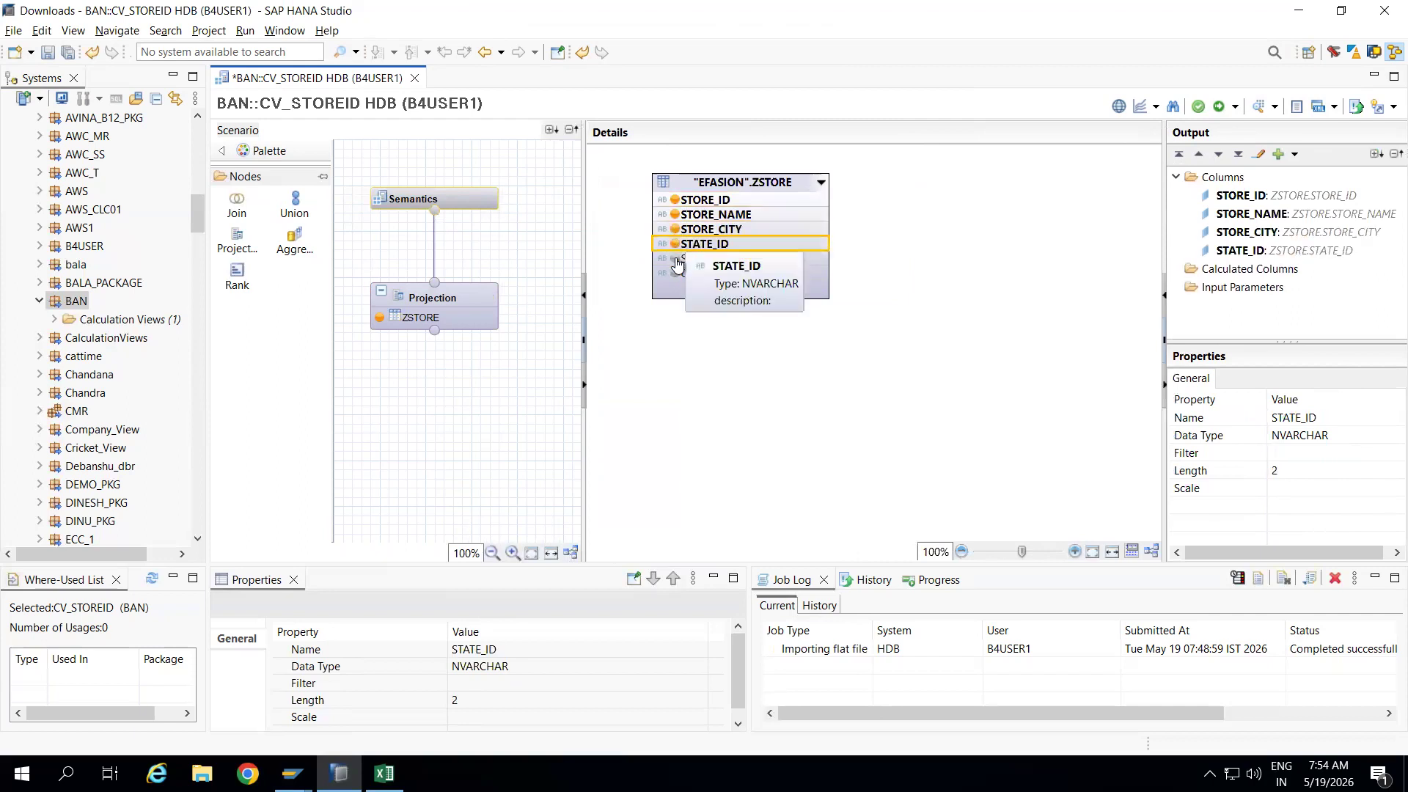
{"action": "left_click", "coordinate": [675, 261]}
{"action": "left_click", "coordinate": [676, 275]}
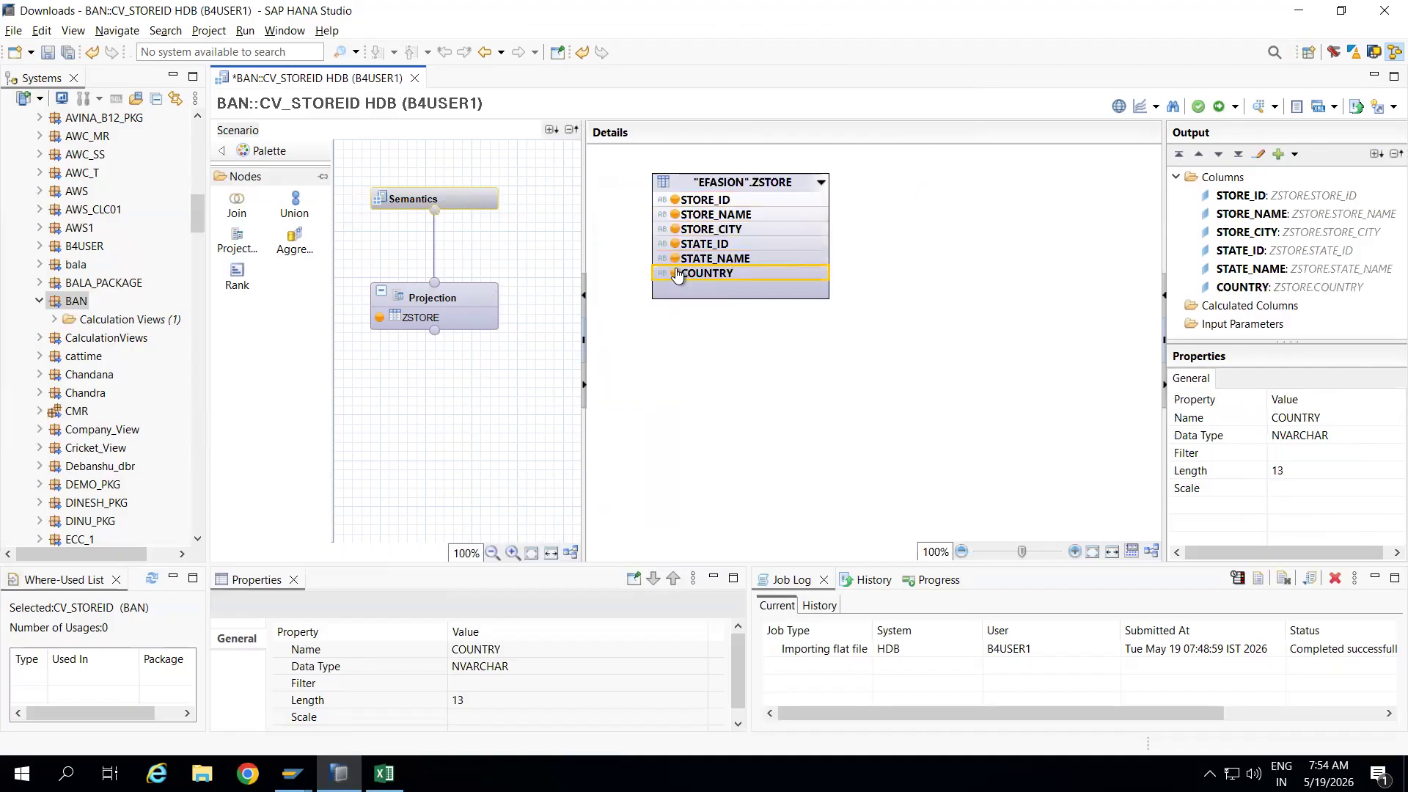
{"action": "right_click", "coordinate": [706, 198]}
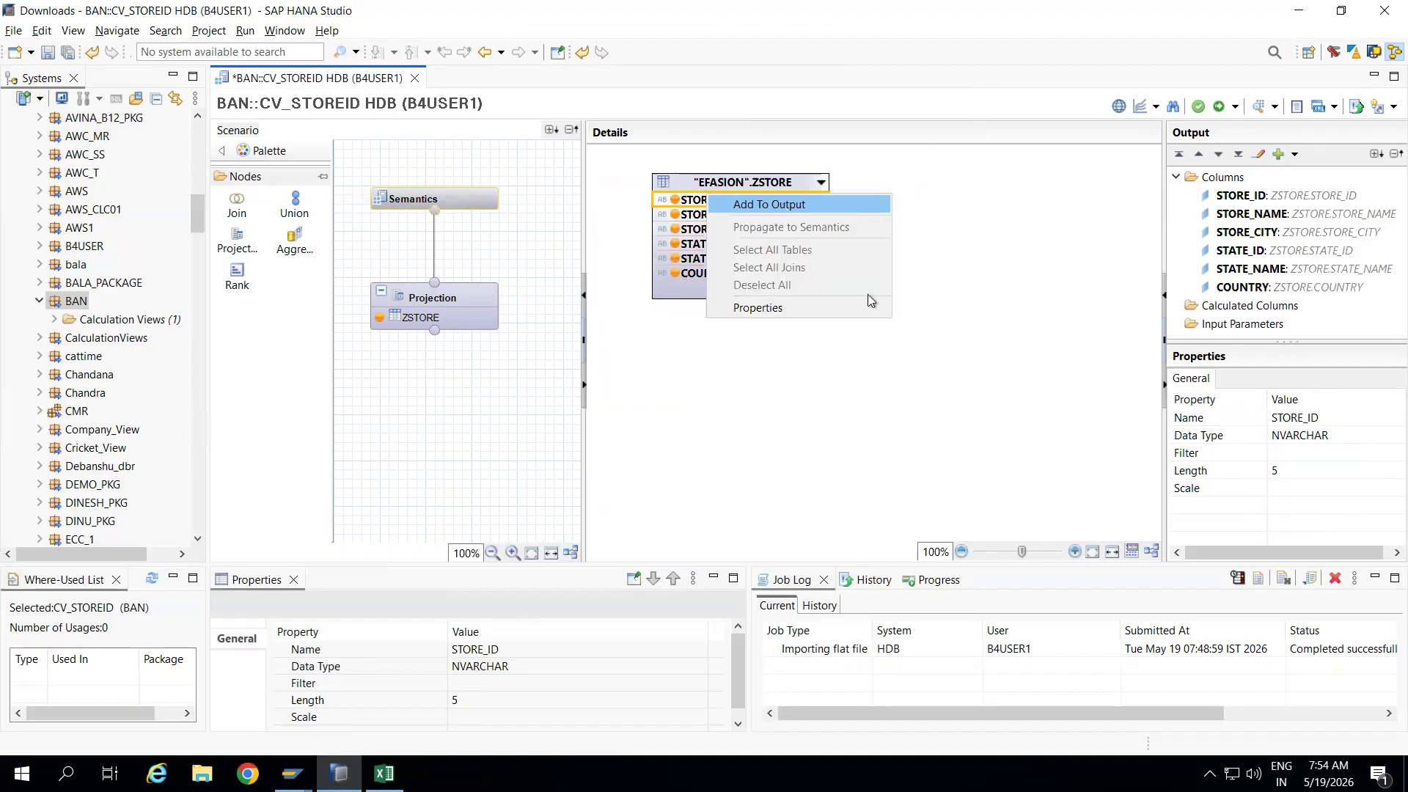
{"action": "left_click", "coordinate": [725, 400]}
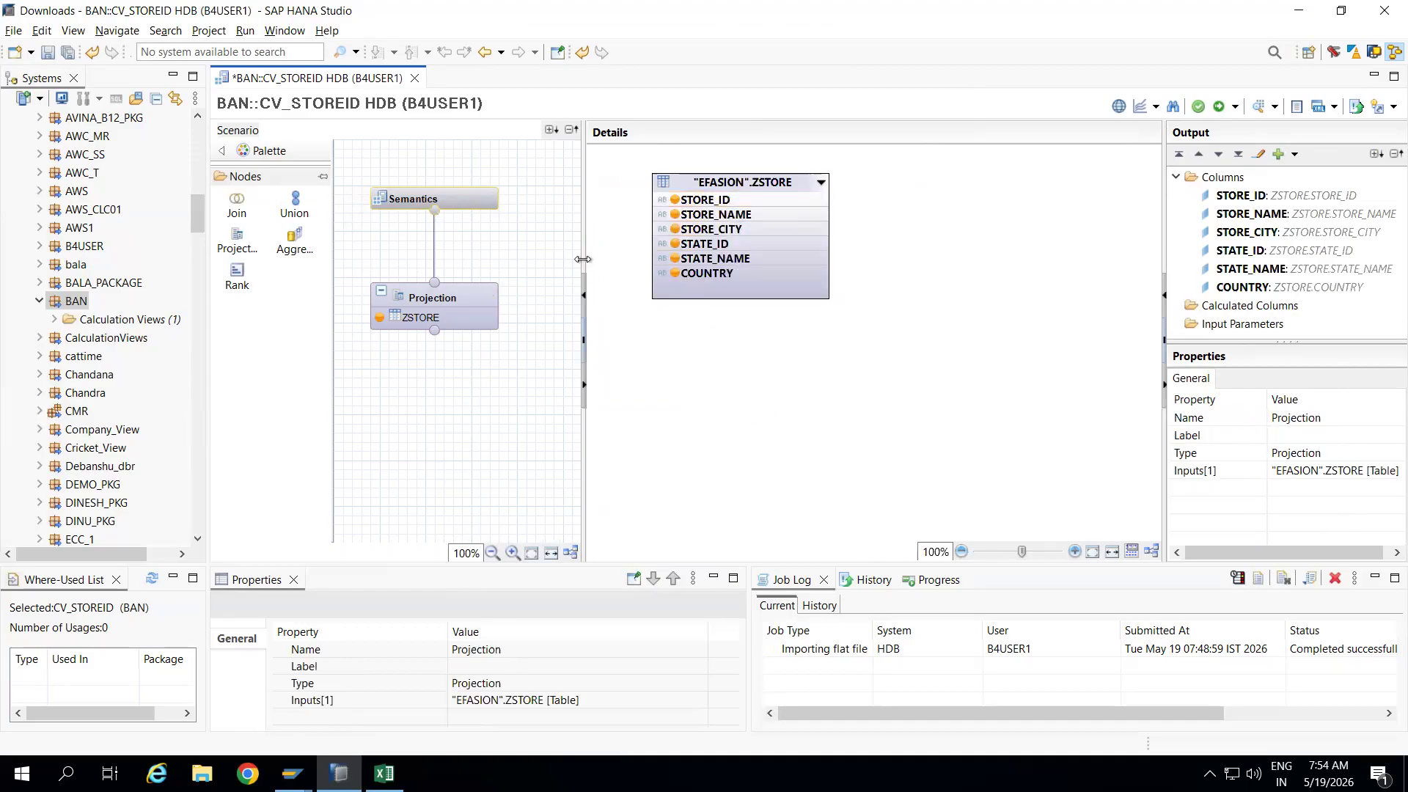
Mark STORE_ID as the key column in the Semantics node, with the Name column widened to show full names
{"action": "left_click_drag", "start_coordinate": [583, 258], "coordinate": [536, 264]}
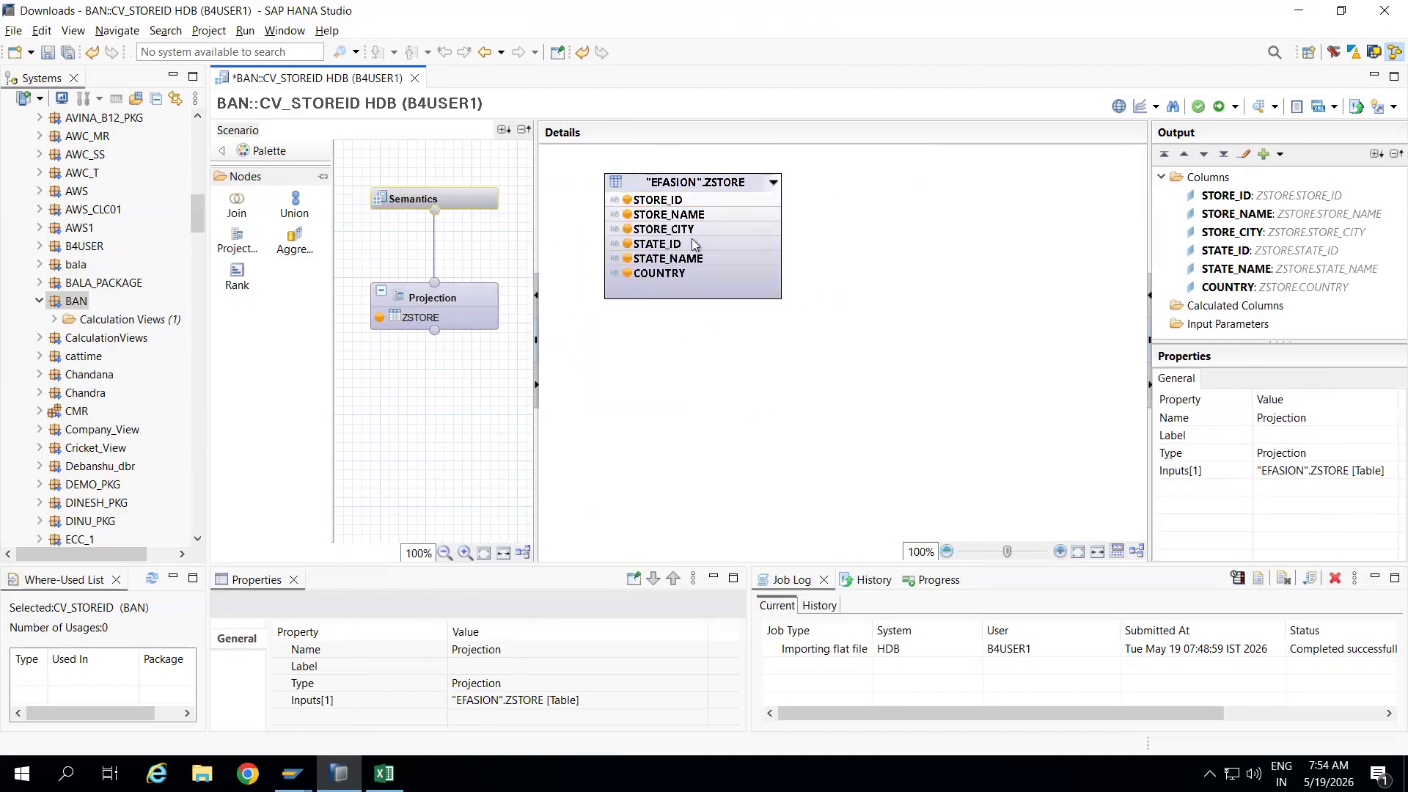
{"action": "left_click_drag", "start_coordinate": [1149, 239], "coordinate": [915, 272]}
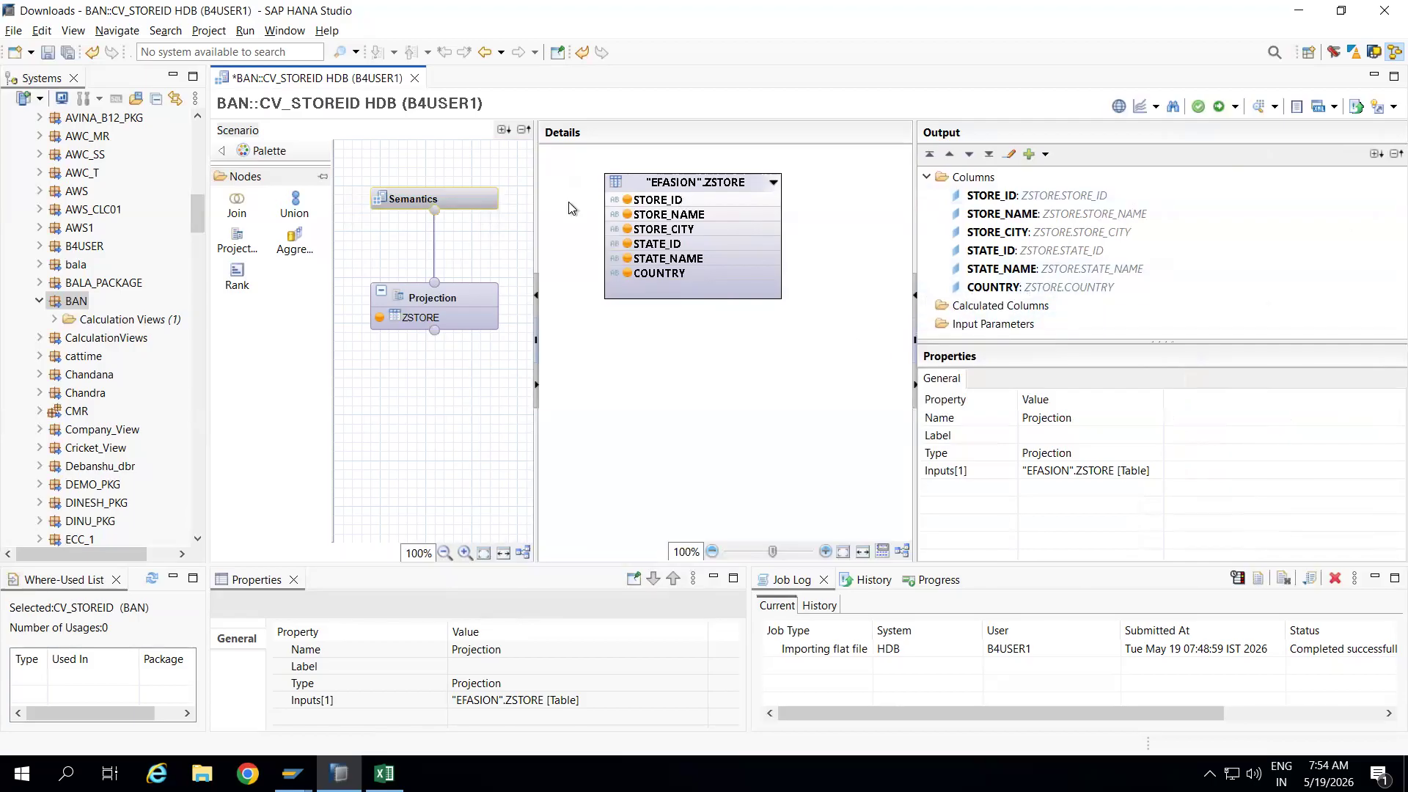
{"action": "left_click", "coordinate": [450, 200]}
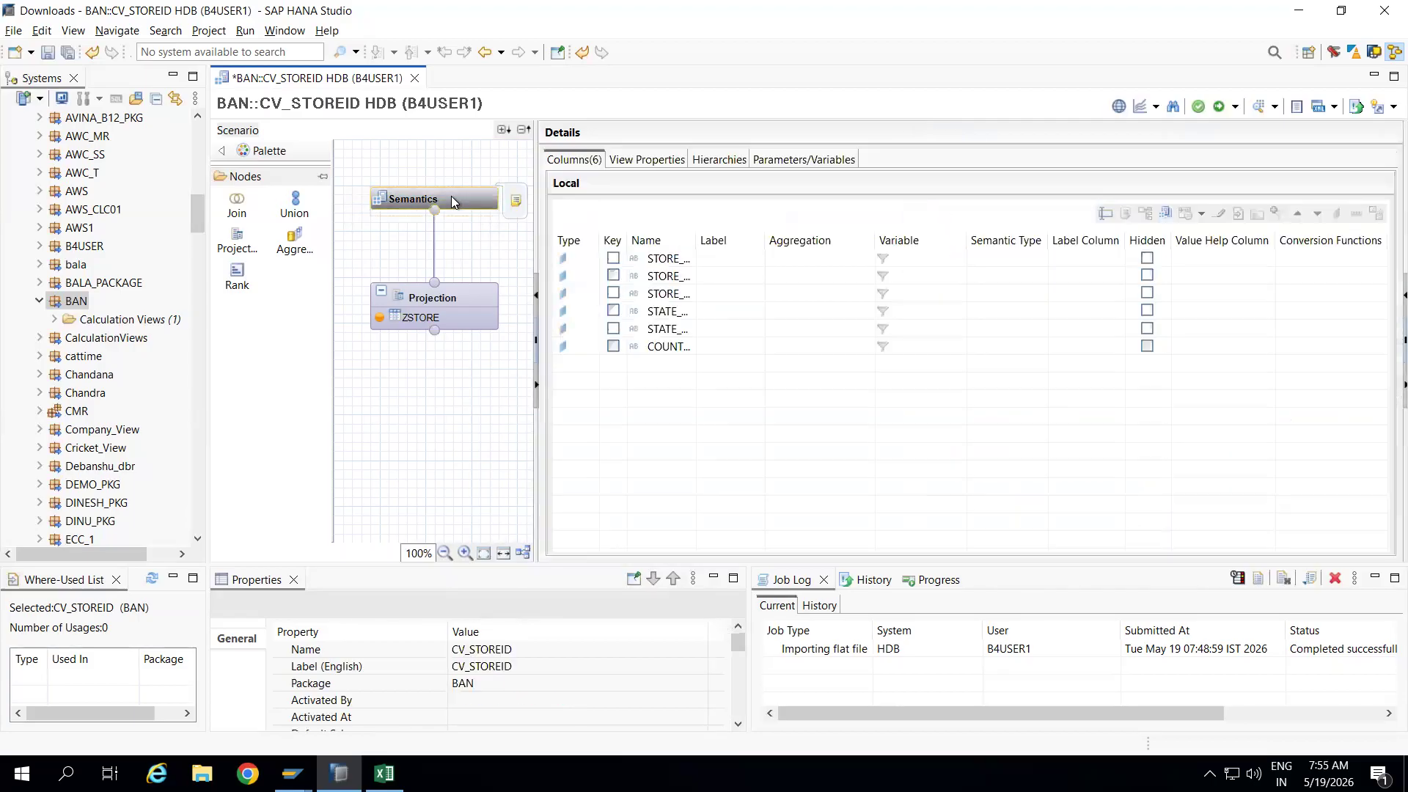
{"action": "left_click_drag", "start_coordinate": [693, 243], "coordinate": [822, 242]}
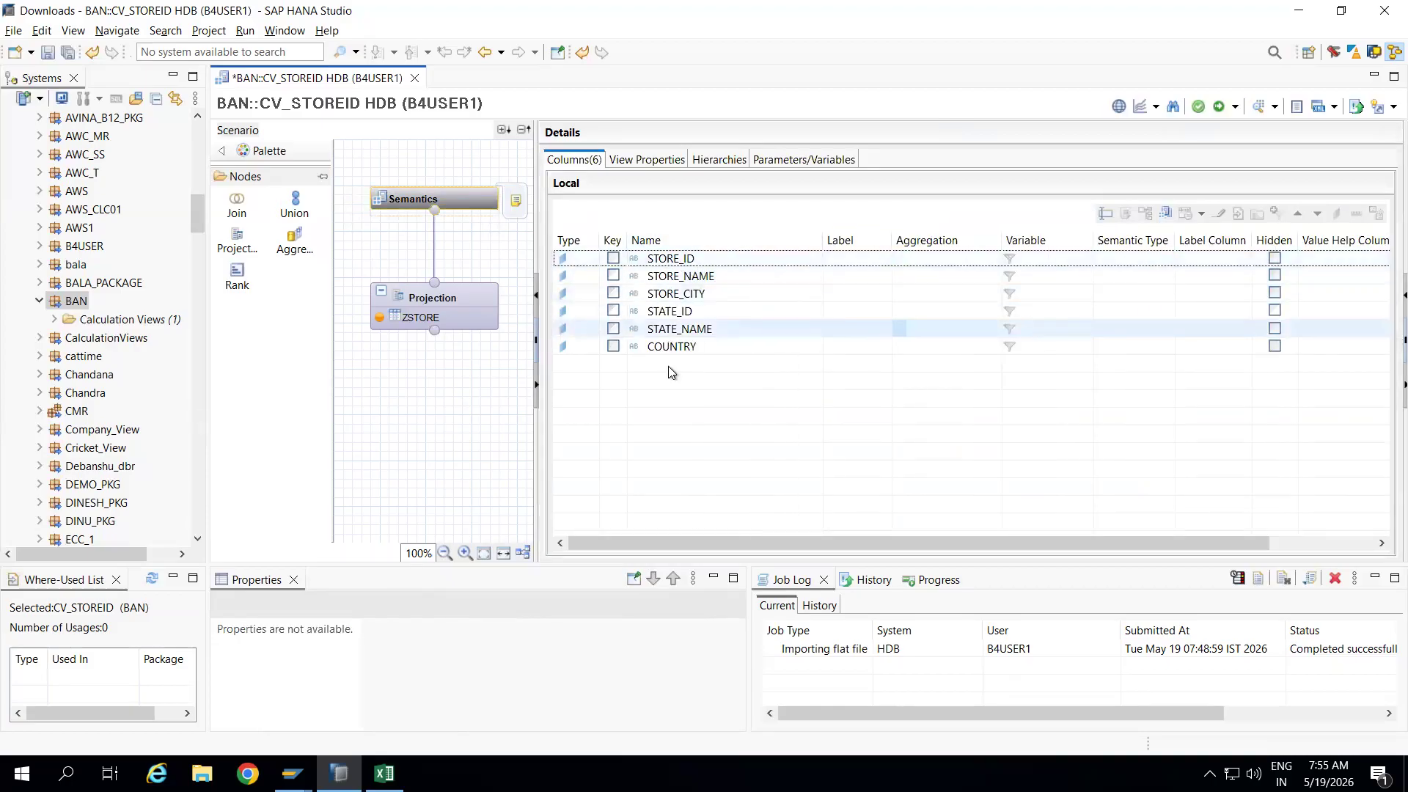
{"action": "left_click", "coordinate": [613, 259]}
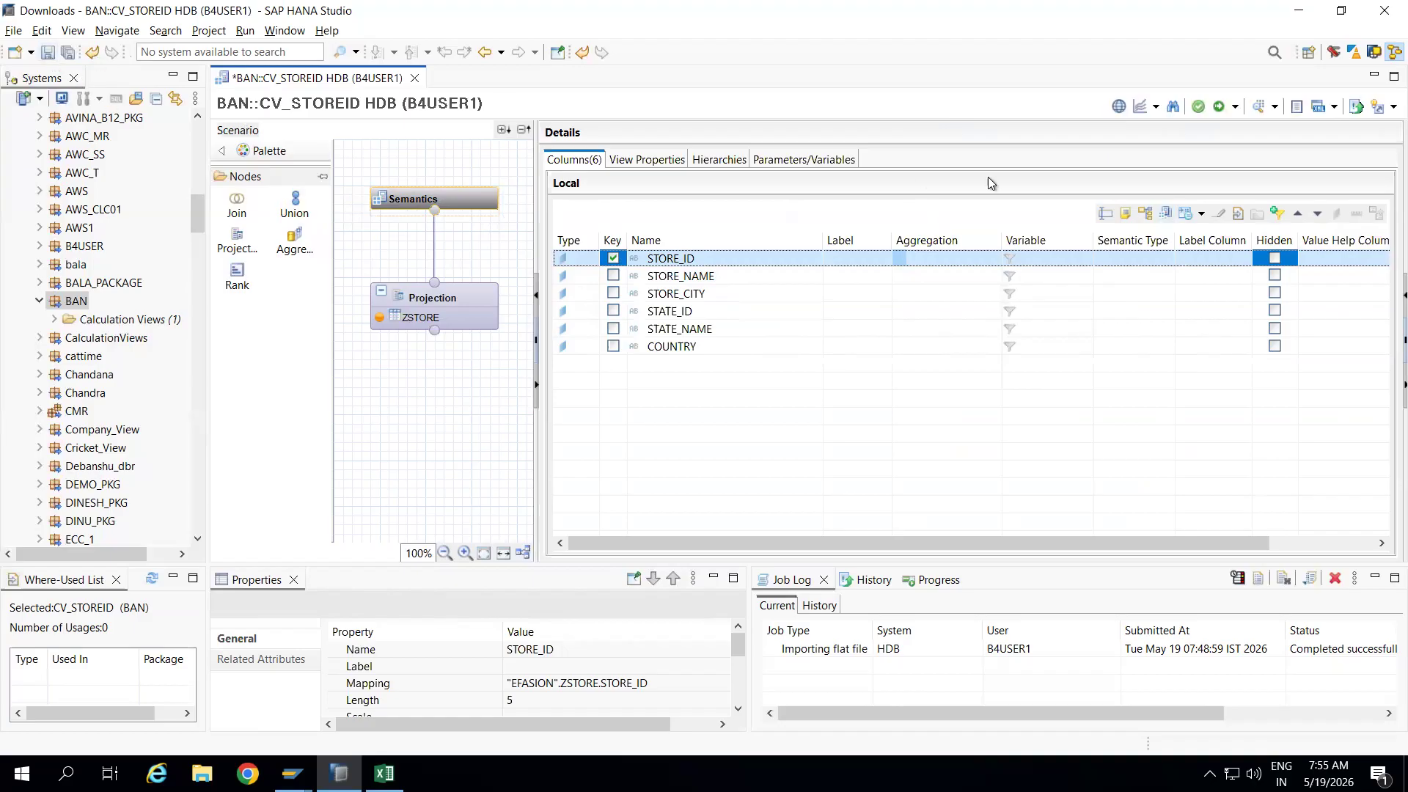
Save and activate the CV_STOREID view, and enlarge the Job Log area to check the activation
{"action": "left_click", "coordinate": [1236, 107]}
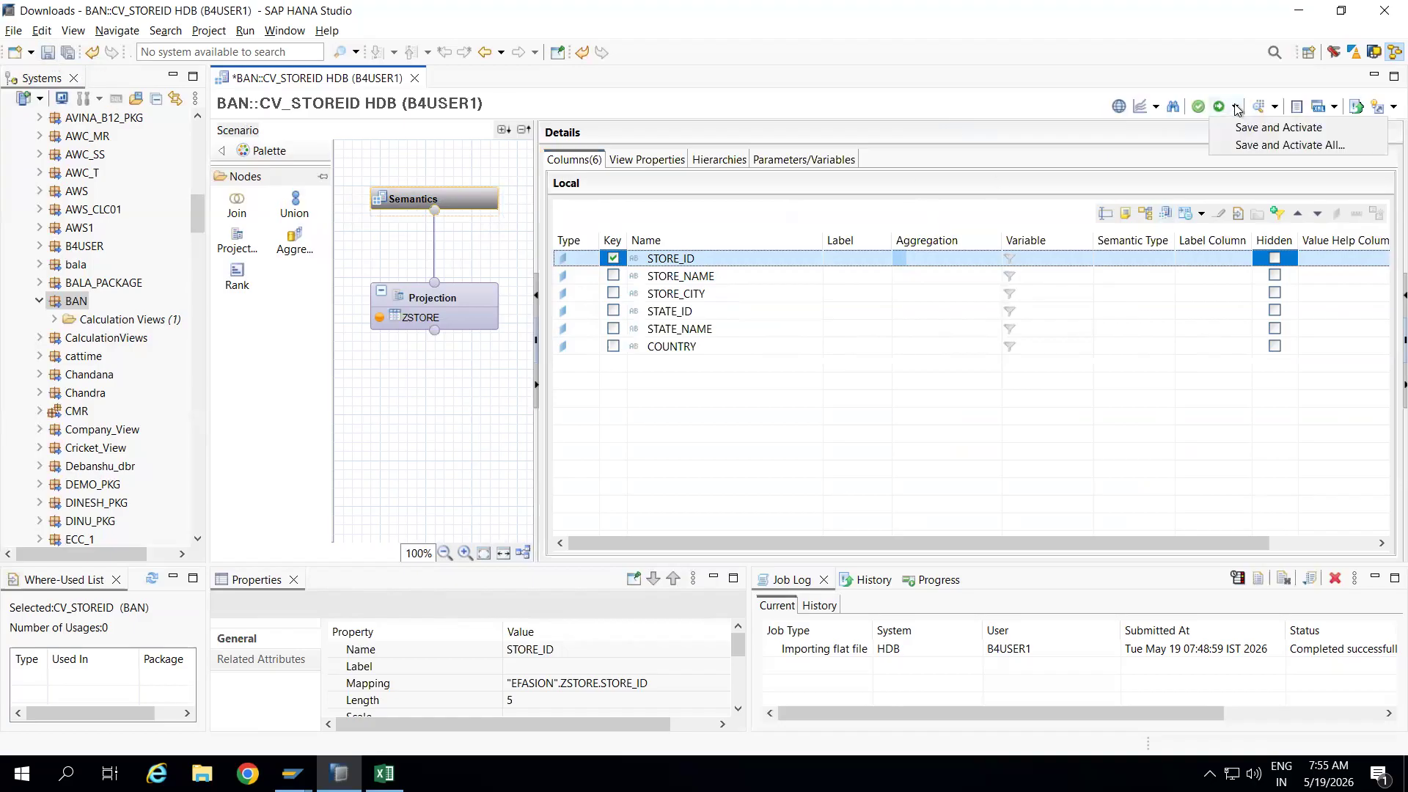
{"action": "left_click", "coordinate": [1301, 127]}
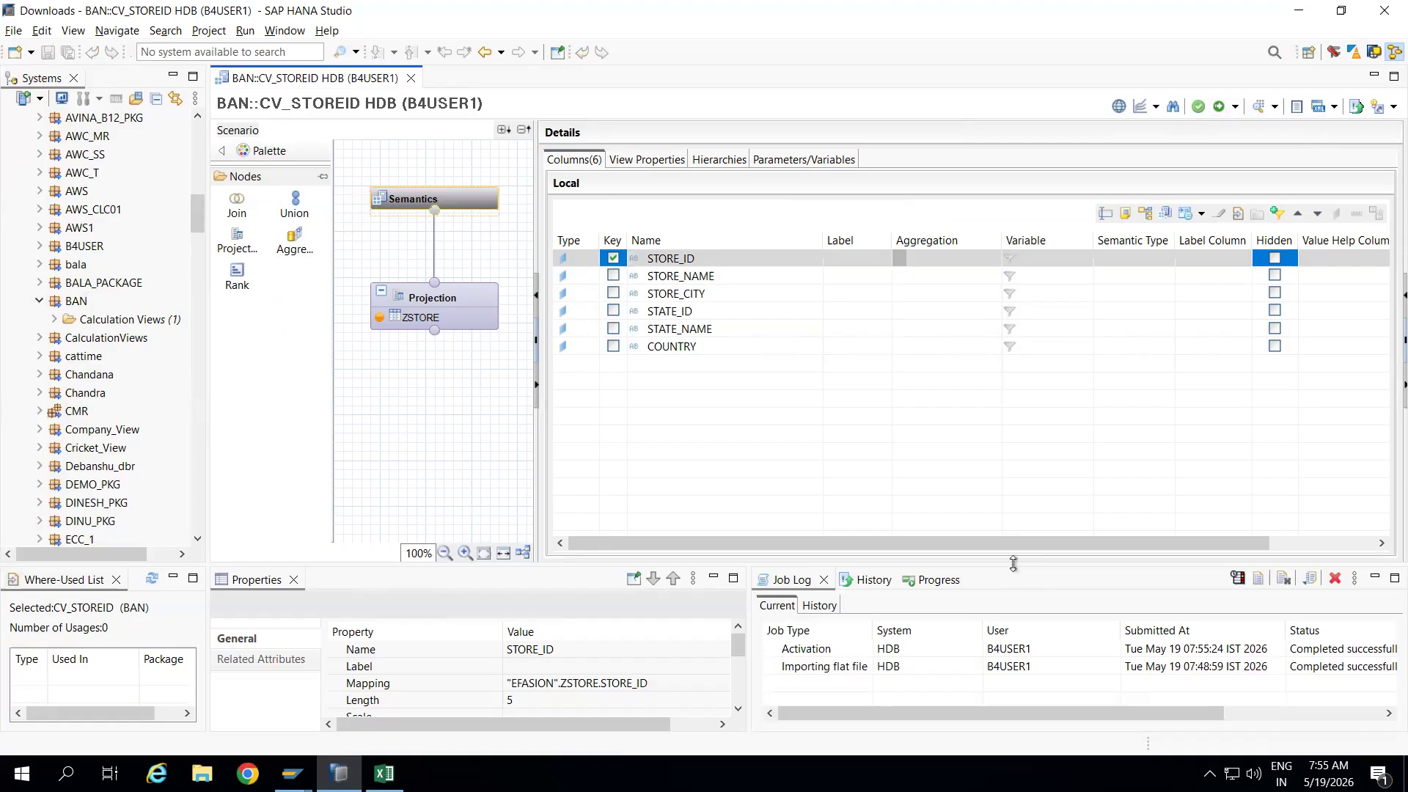
{"action": "left_click_drag", "start_coordinate": [1013, 563], "coordinate": [1012, 493]}
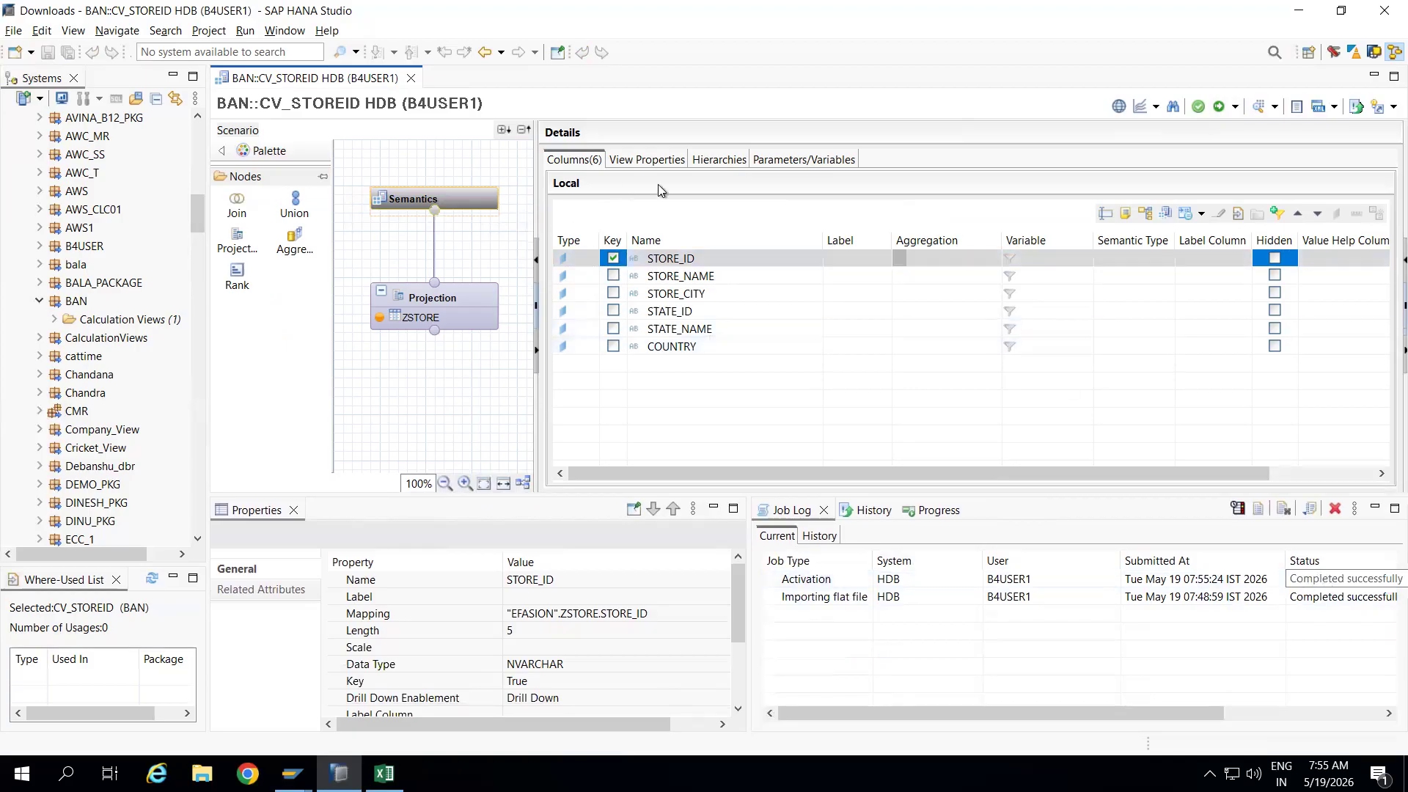
Try to preview the view's data with STORE_ID on the labels axis, and return to the calculation view editor
{"action": "mouse_move", "coordinate": [464, 201]}
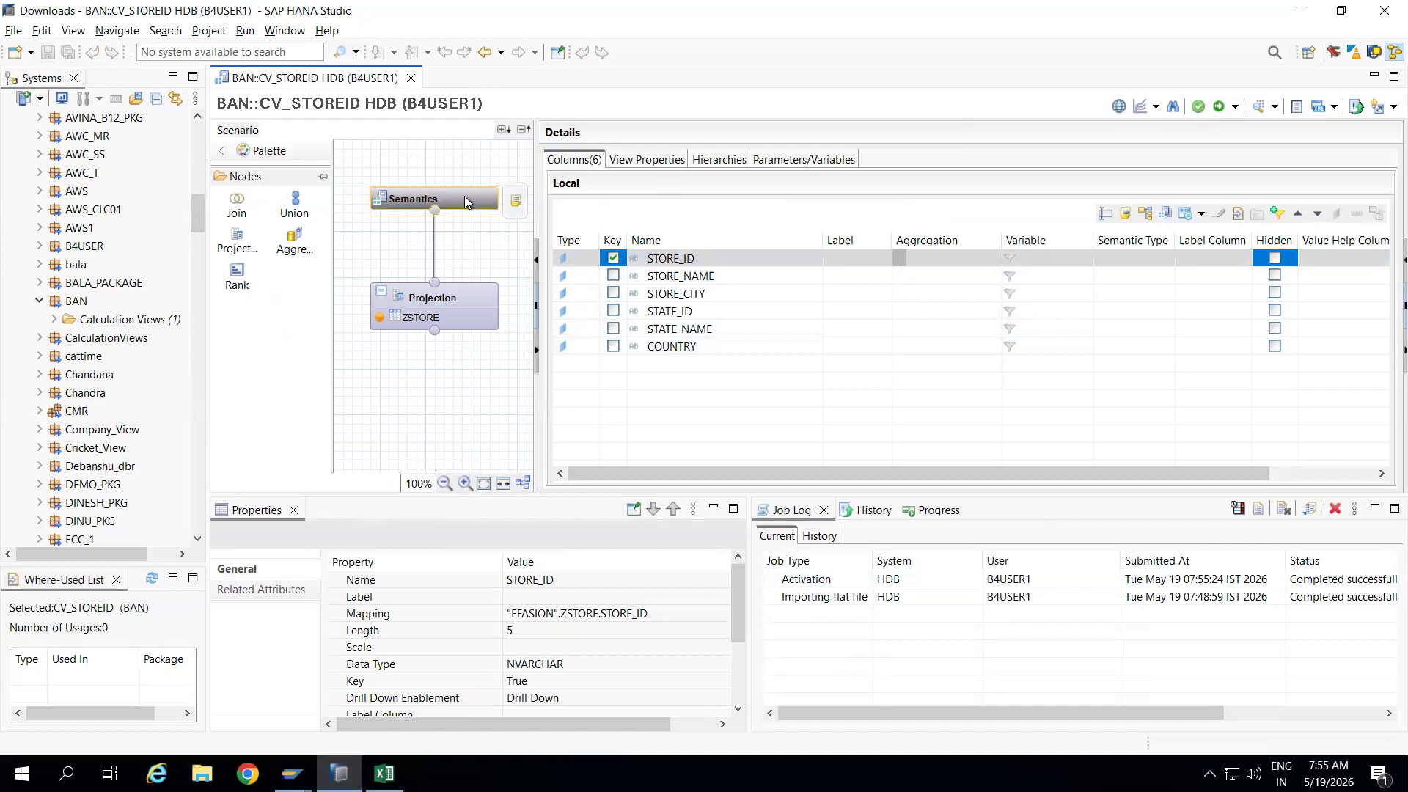
{"action": "left_click", "coordinate": [1275, 108]}
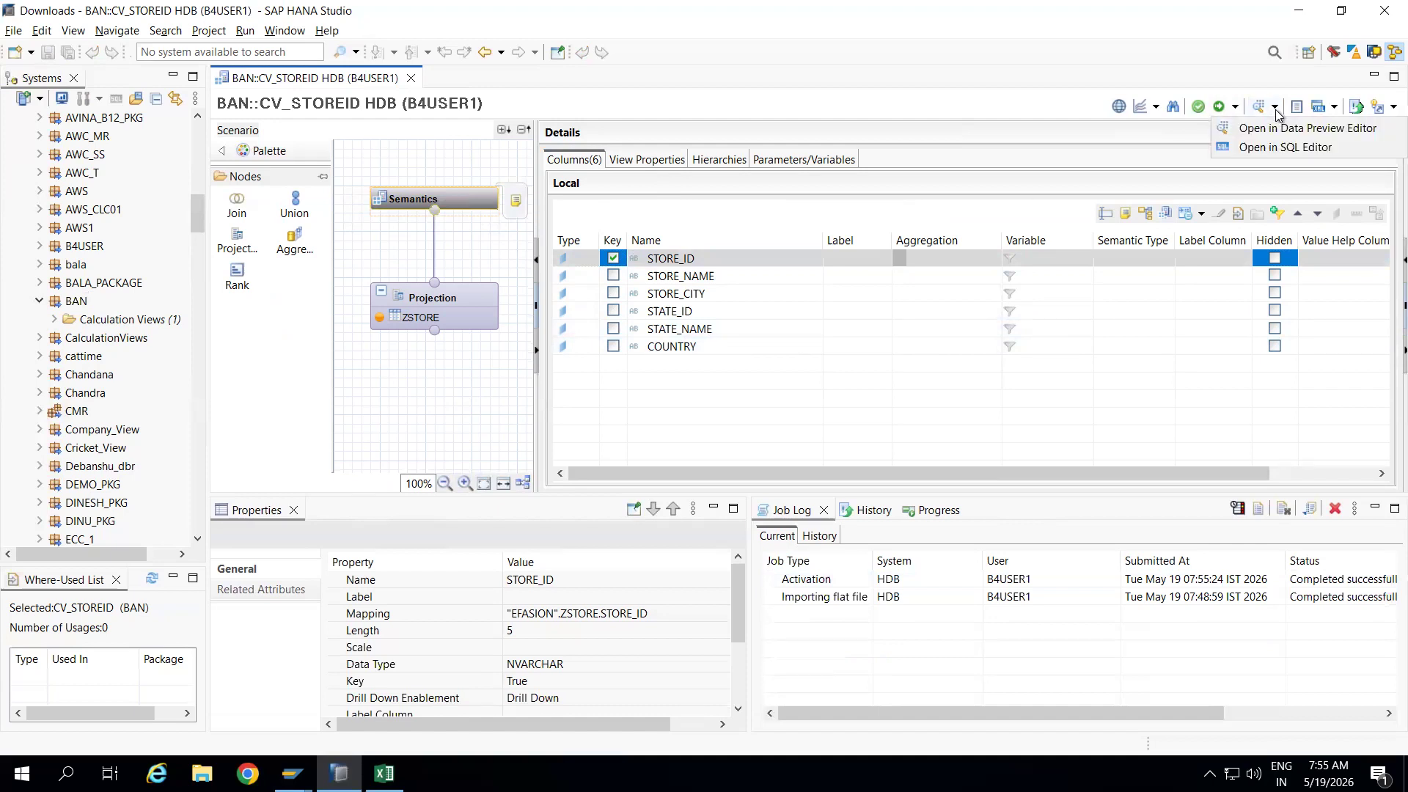
{"action": "left_click", "coordinate": [1296, 133]}
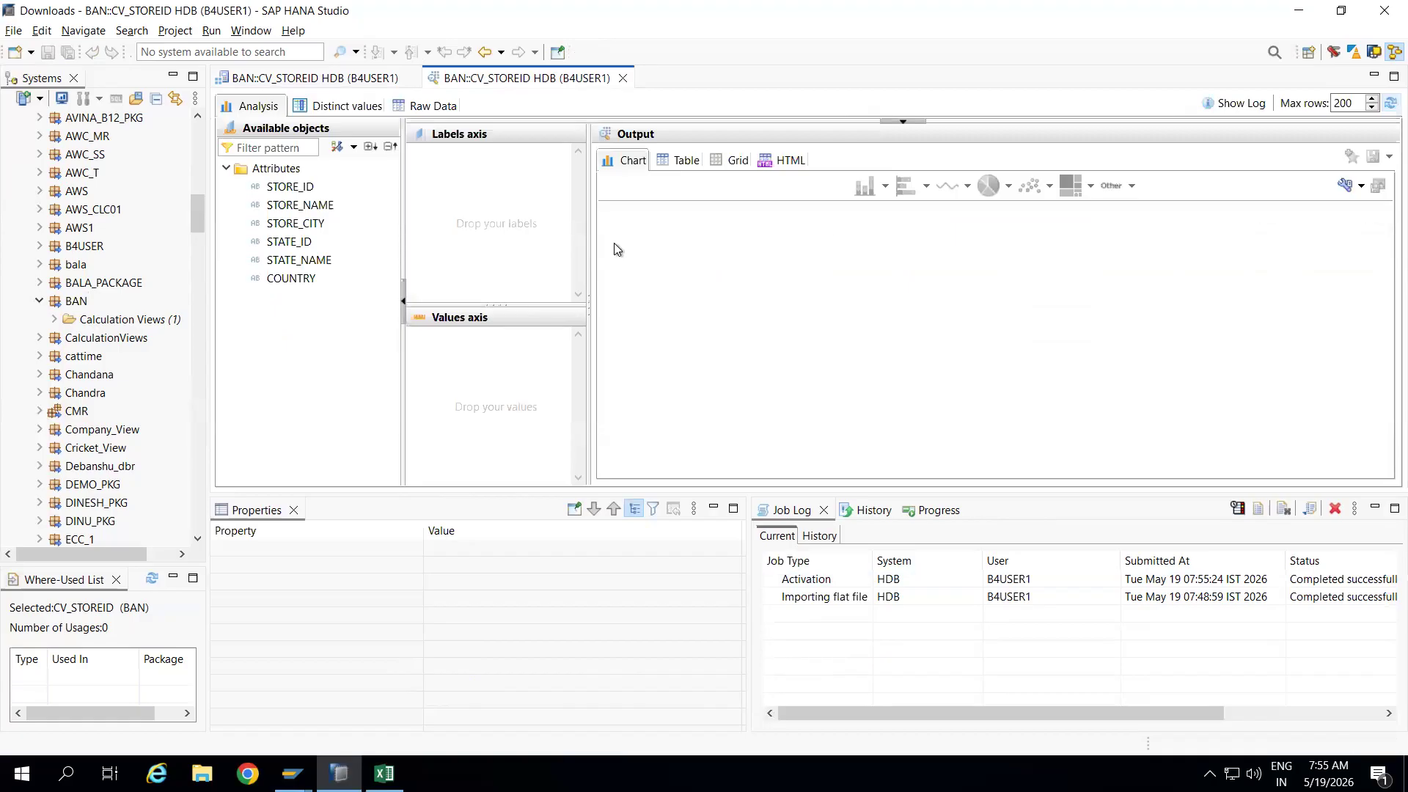
{"action": "left_click_drag", "start_coordinate": [290, 186], "coordinate": [455, 202]}
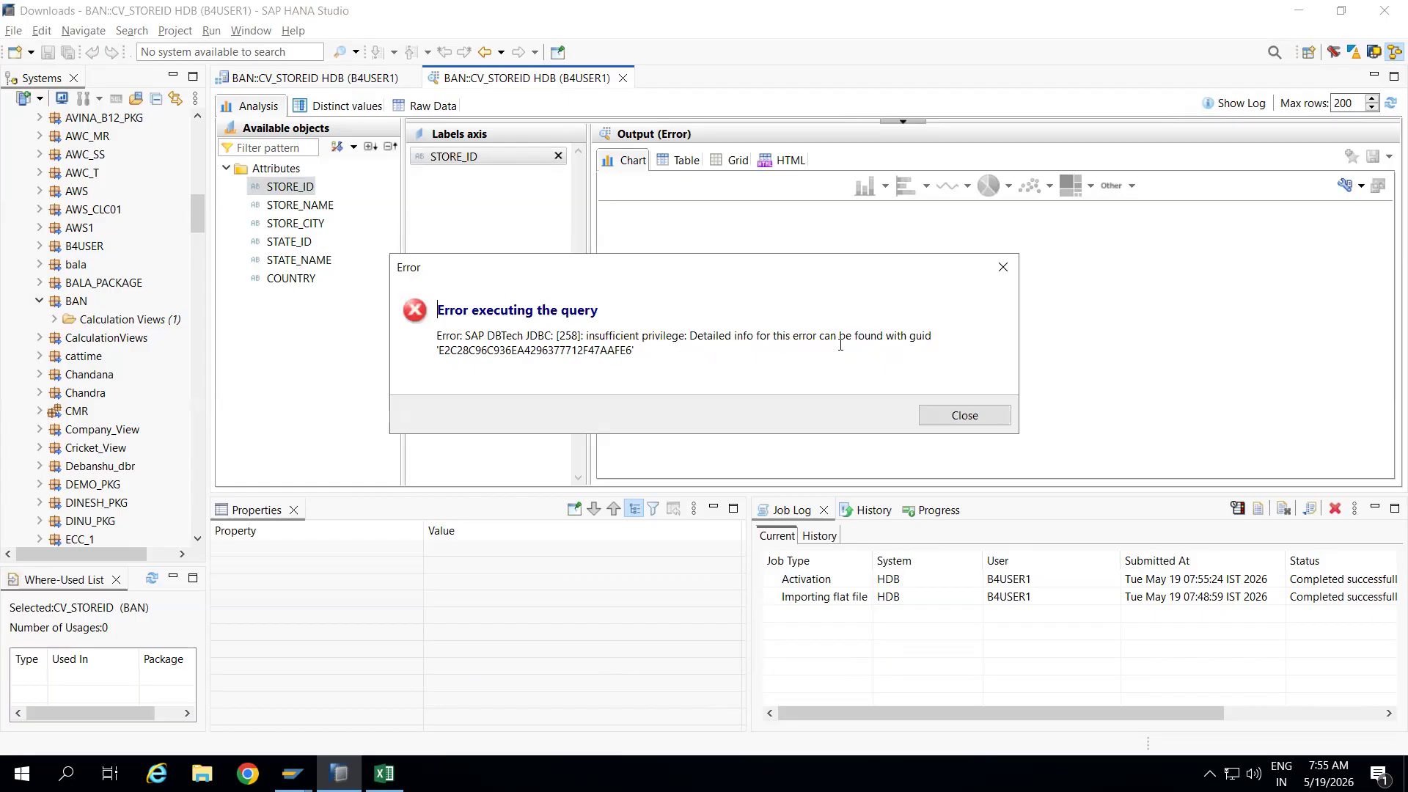
{"action": "left_click", "coordinate": [1003, 267]}
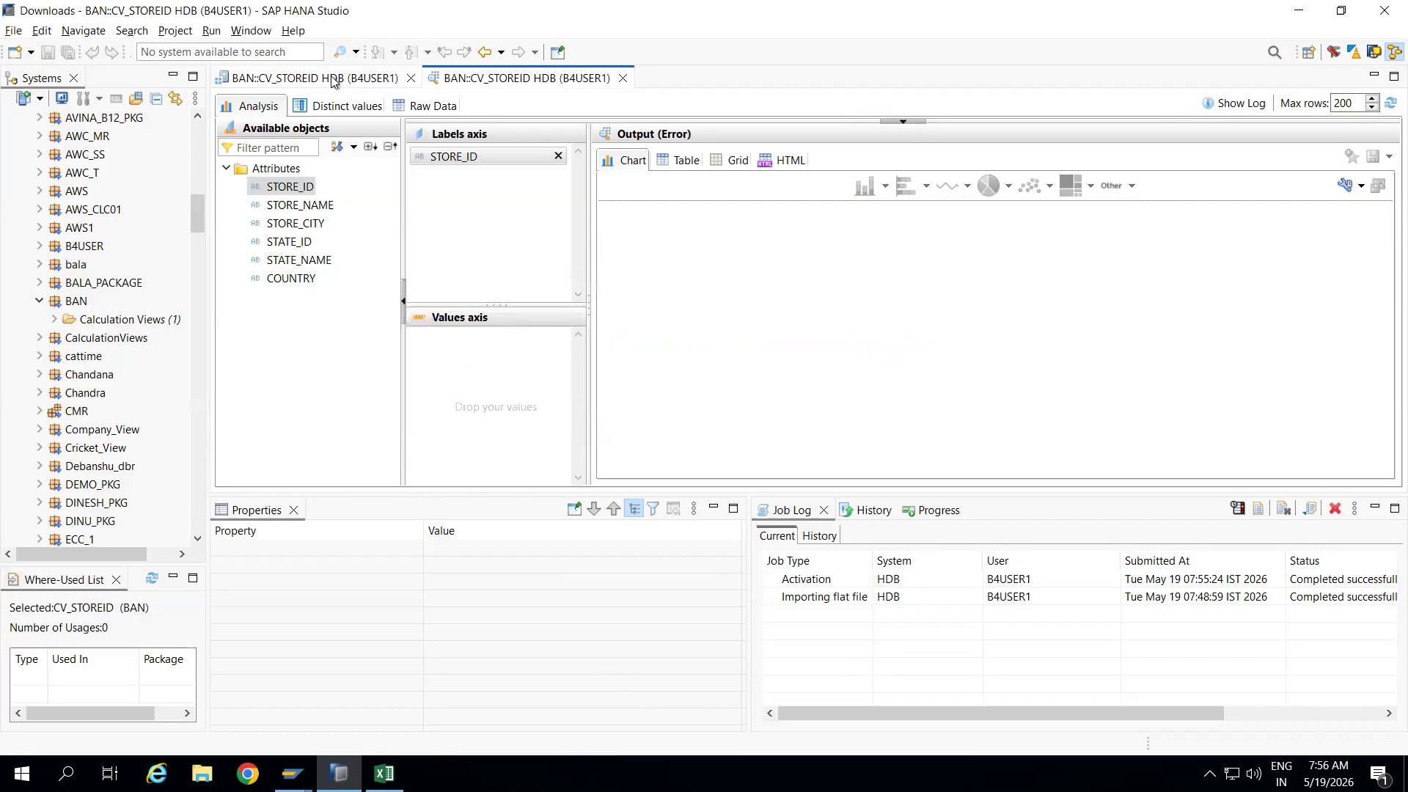
{"action": "left_click", "coordinate": [334, 81]}
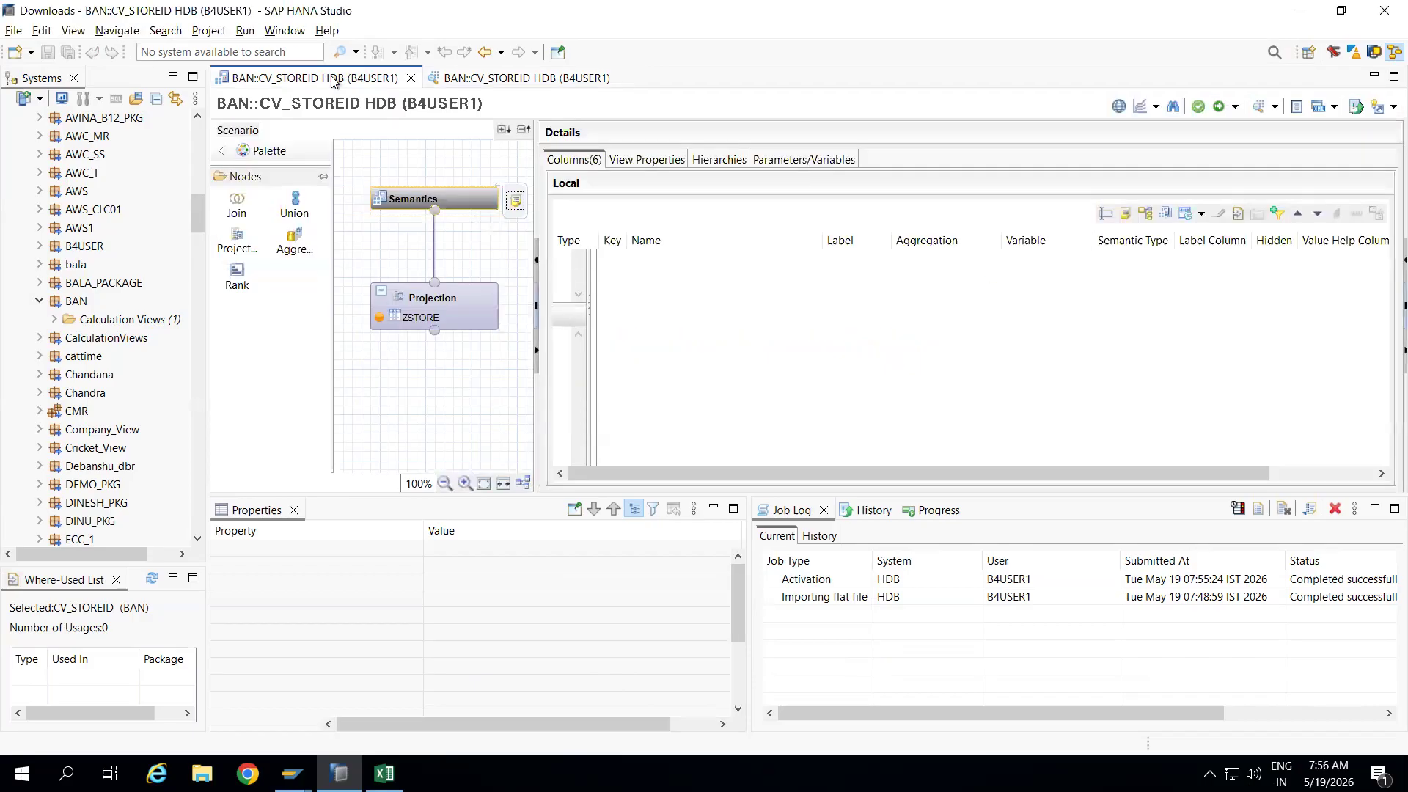
Clear the Apply Privileges setting to blank in the view properties of CV_STOREID
{"action": "left_click", "coordinate": [649, 163]}
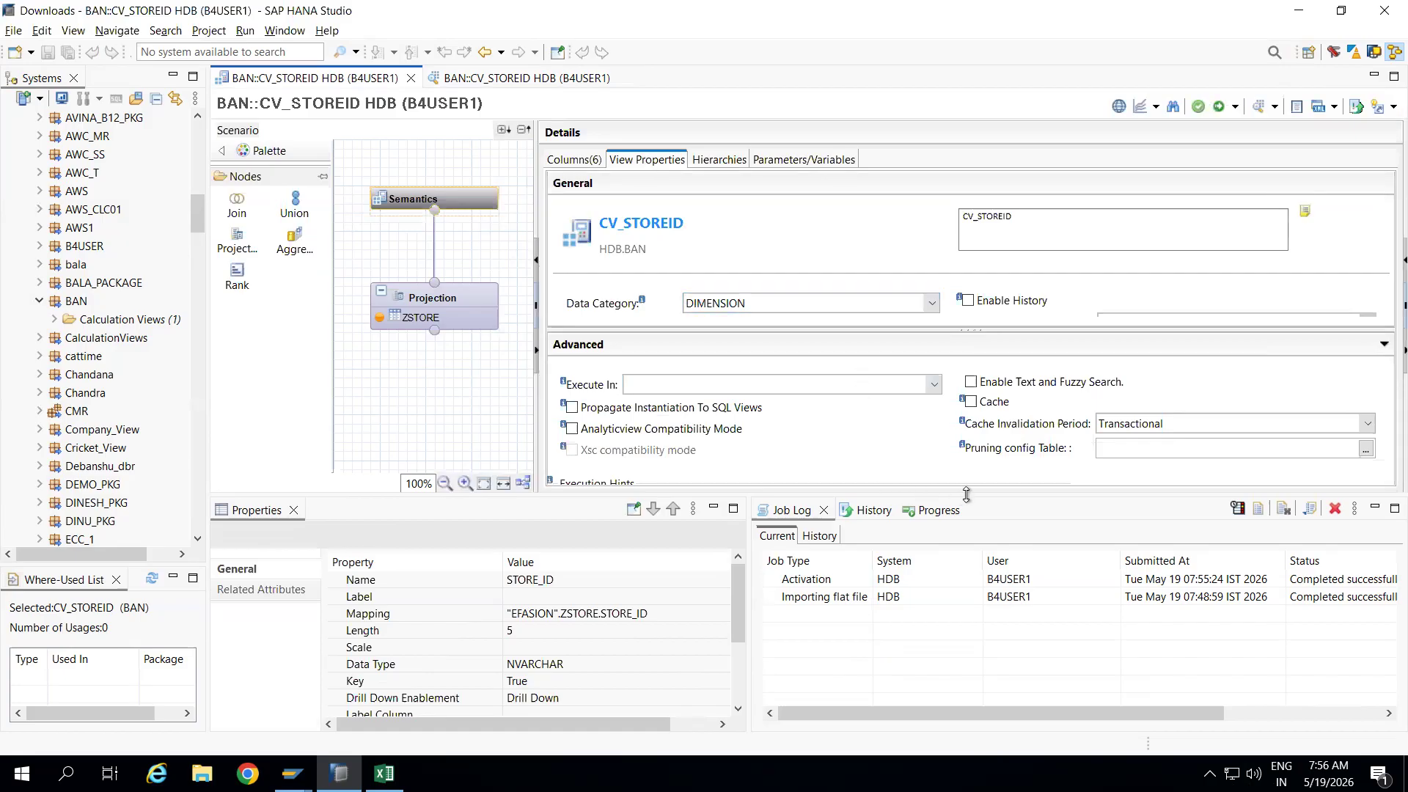
{"action": "left_click_drag", "start_coordinate": [966, 495], "coordinate": [974, 626]}
{"action": "left_click_drag", "start_coordinate": [972, 394], "coordinate": [978, 463]}
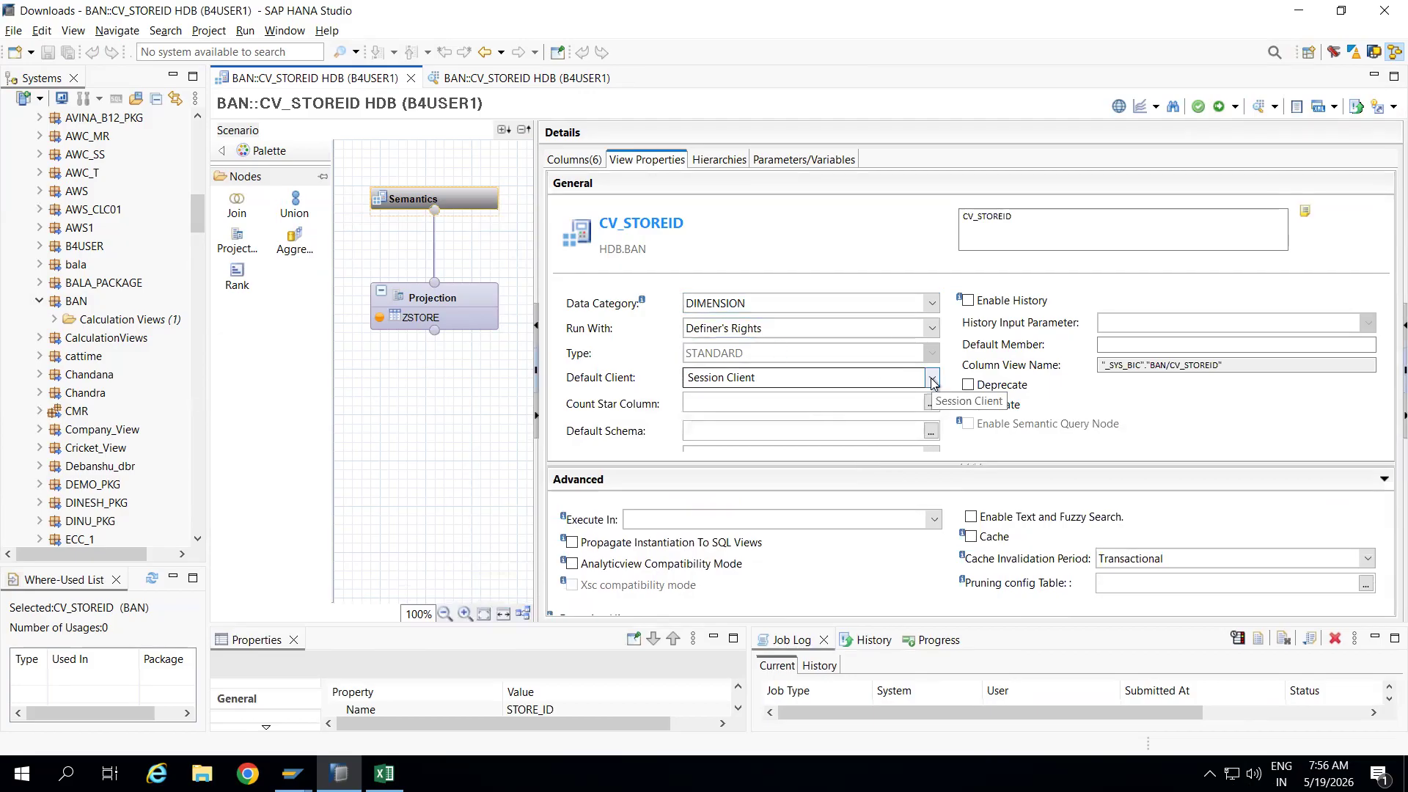
{"action": "left_click", "coordinate": [931, 431]}
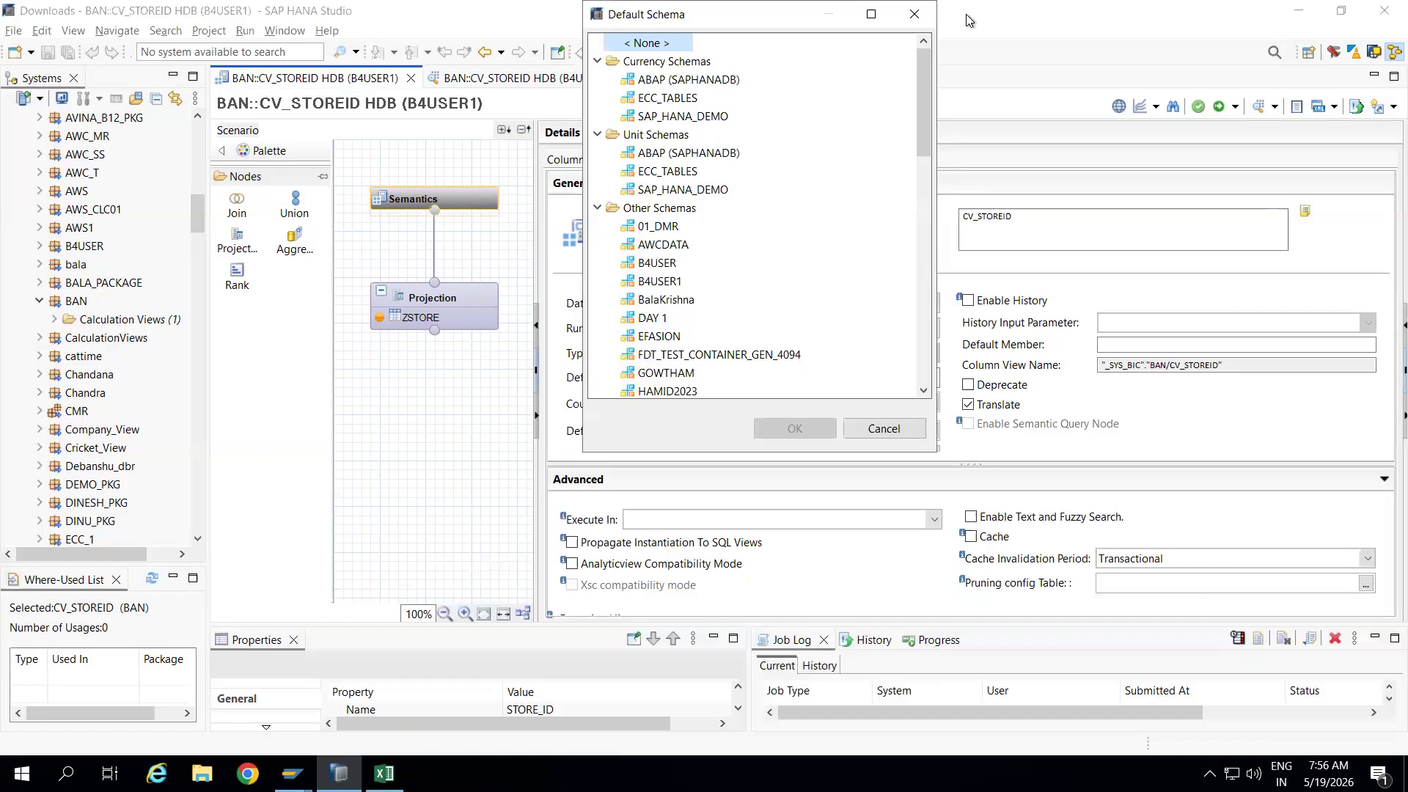
{"action": "left_click", "coordinate": [913, 14]}
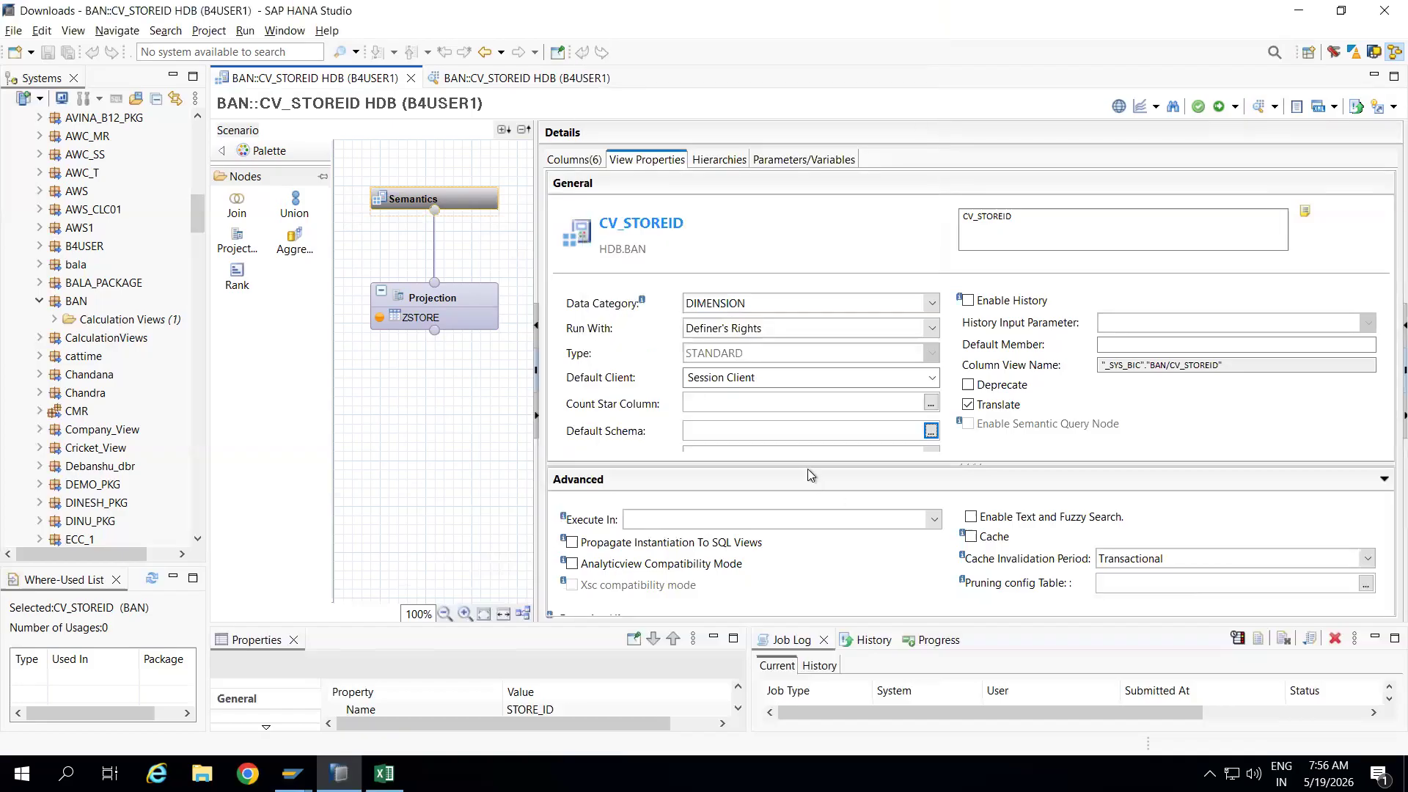
{"action": "left_click_drag", "start_coordinate": [808, 468], "coordinate": [815, 543]}
{"action": "left_click", "coordinate": [930, 456]}
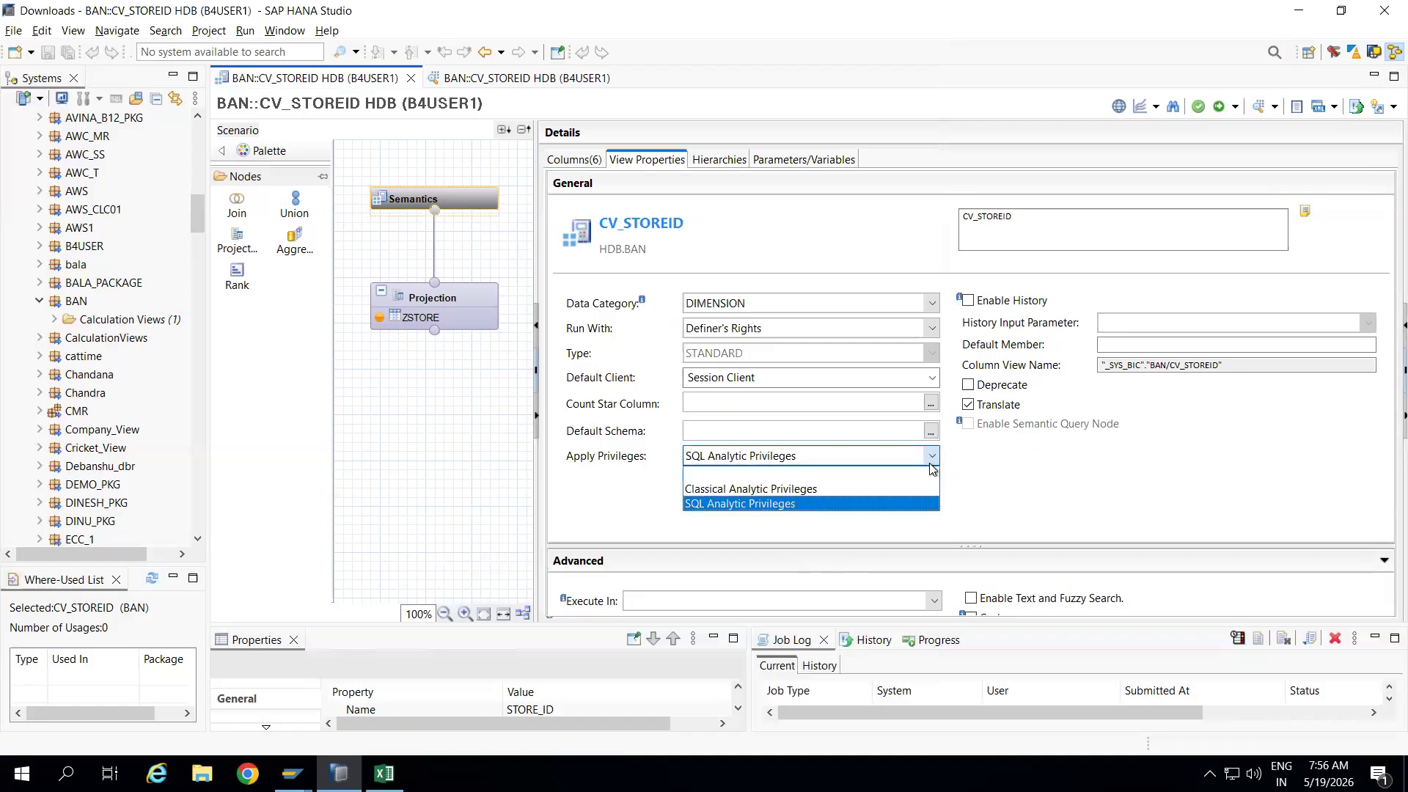
{"action": "left_click", "coordinate": [740, 475]}
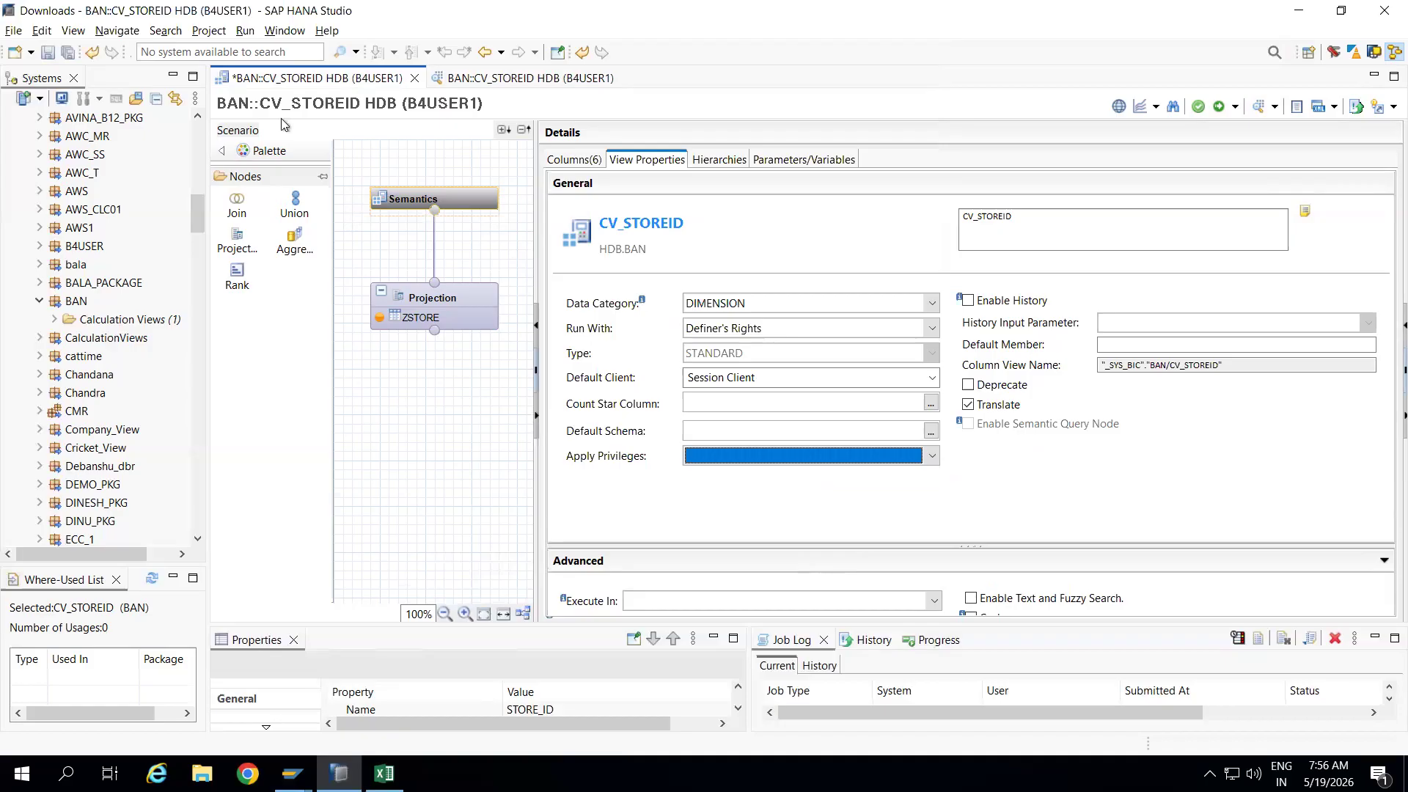
Save and activate CV_STOREID, close its old data preview, and enlarge the Job Log area to check the activation
{"action": "left_click", "coordinate": [1234, 108]}
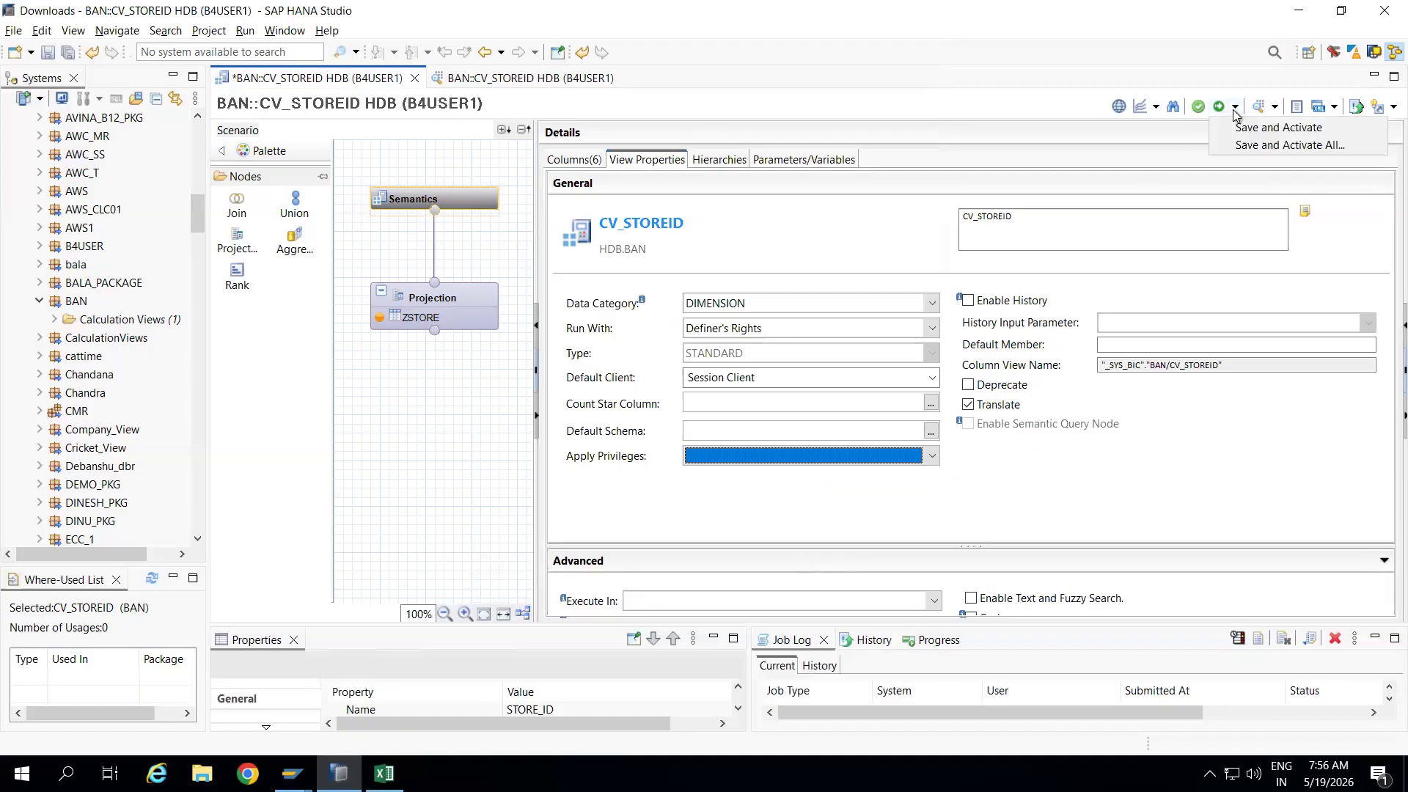
{"action": "left_click", "coordinate": [1242, 129]}
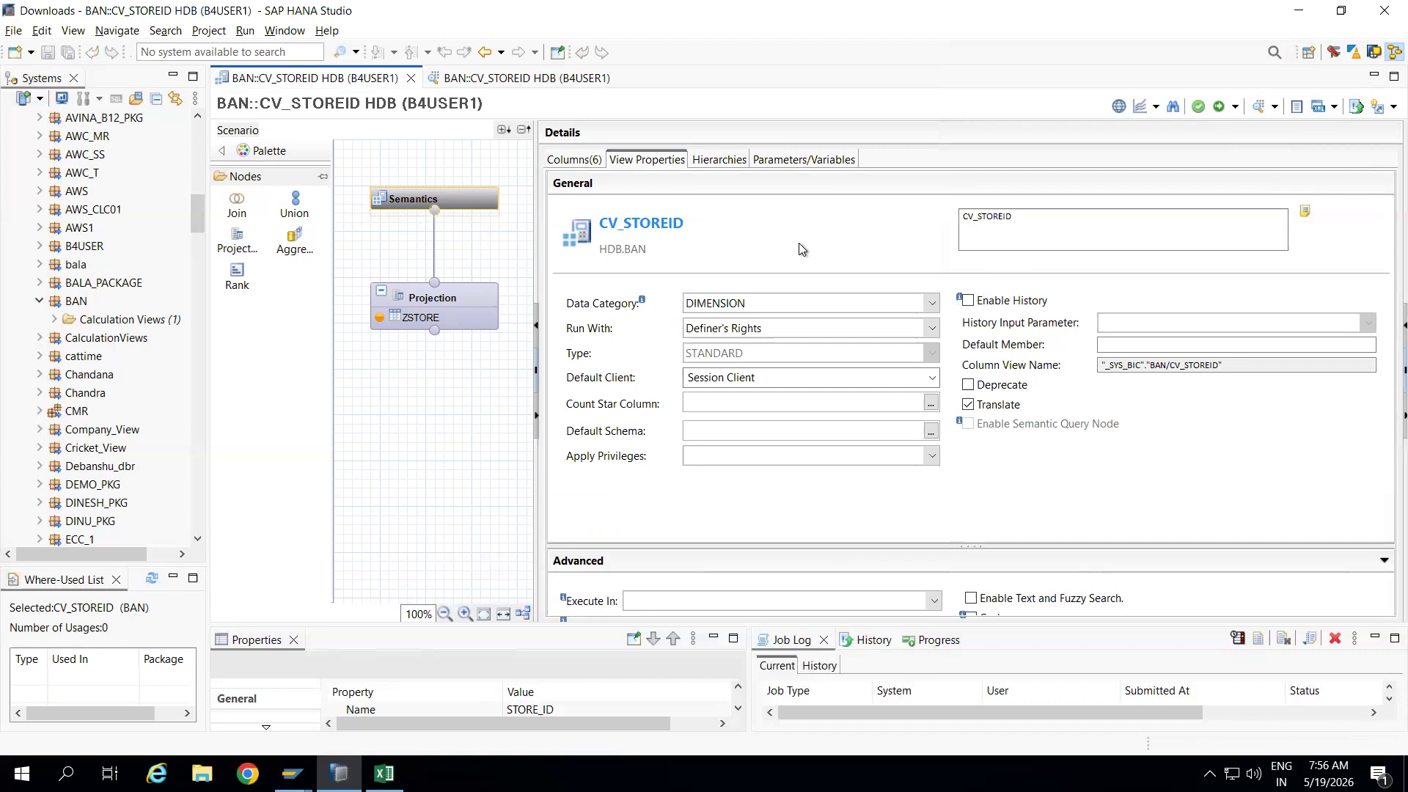
{"action": "left_click", "coordinate": [622, 78]}
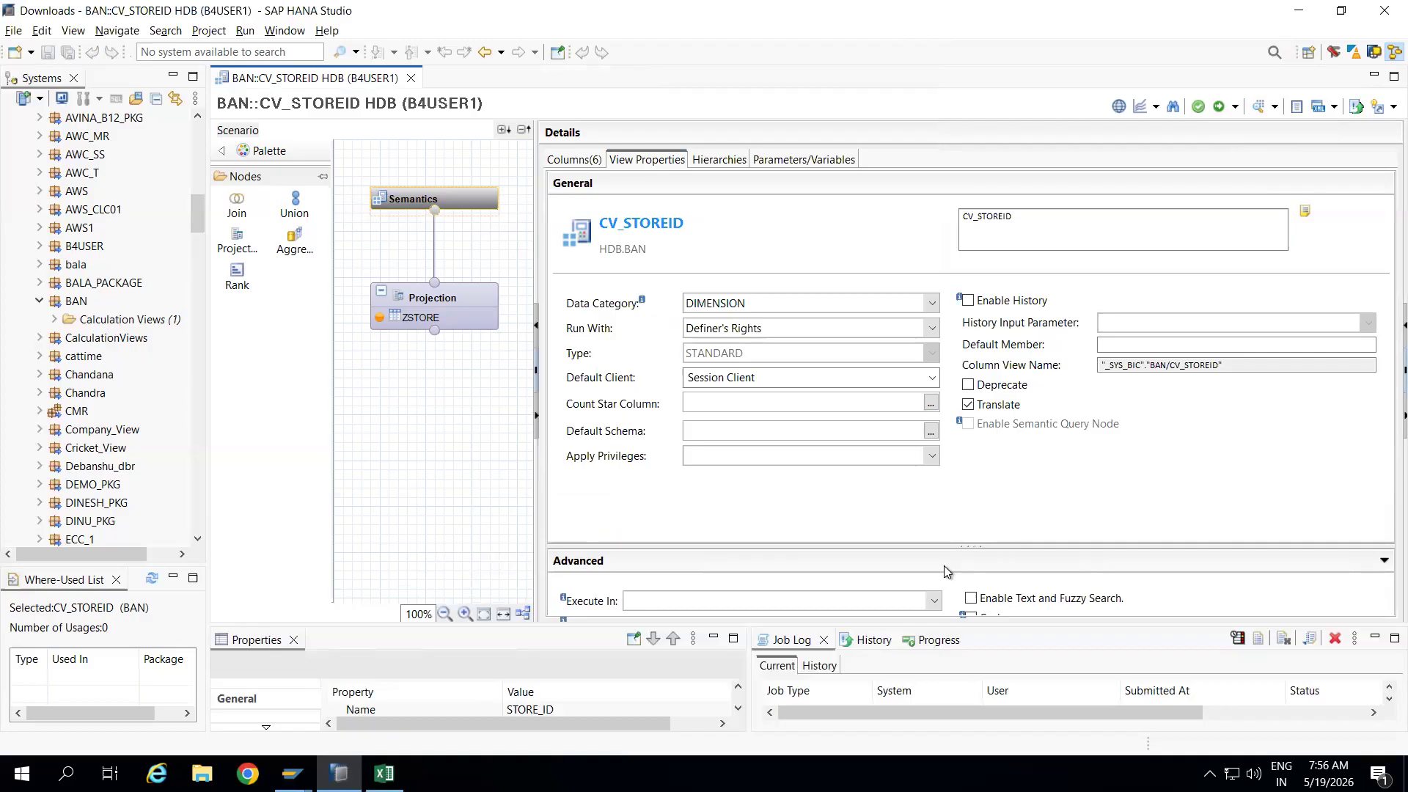
{"action": "left_click_drag", "start_coordinate": [976, 485], "coordinate": [974, 453]}
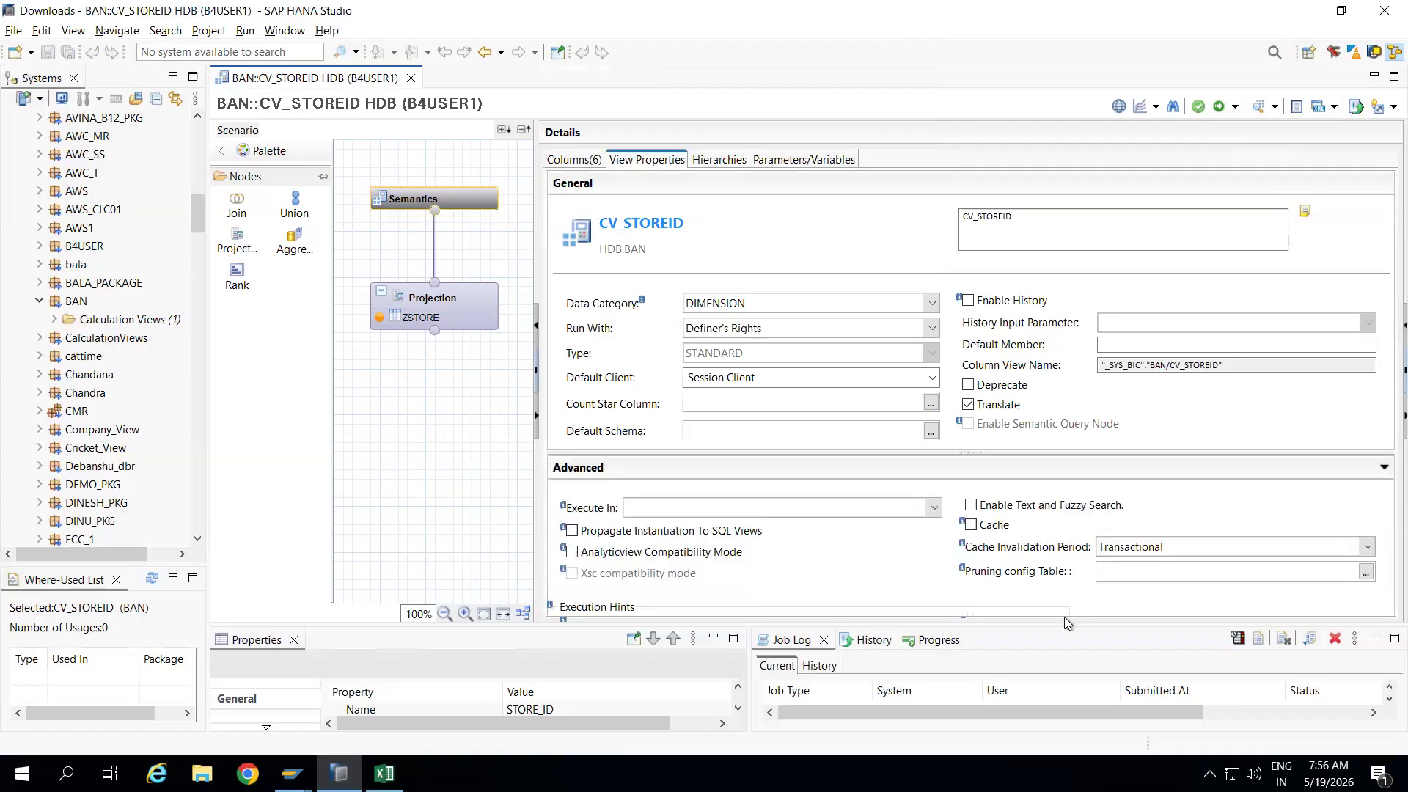
{"action": "left_click_drag", "start_coordinate": [1034, 549], "coordinate": [1029, 518]}
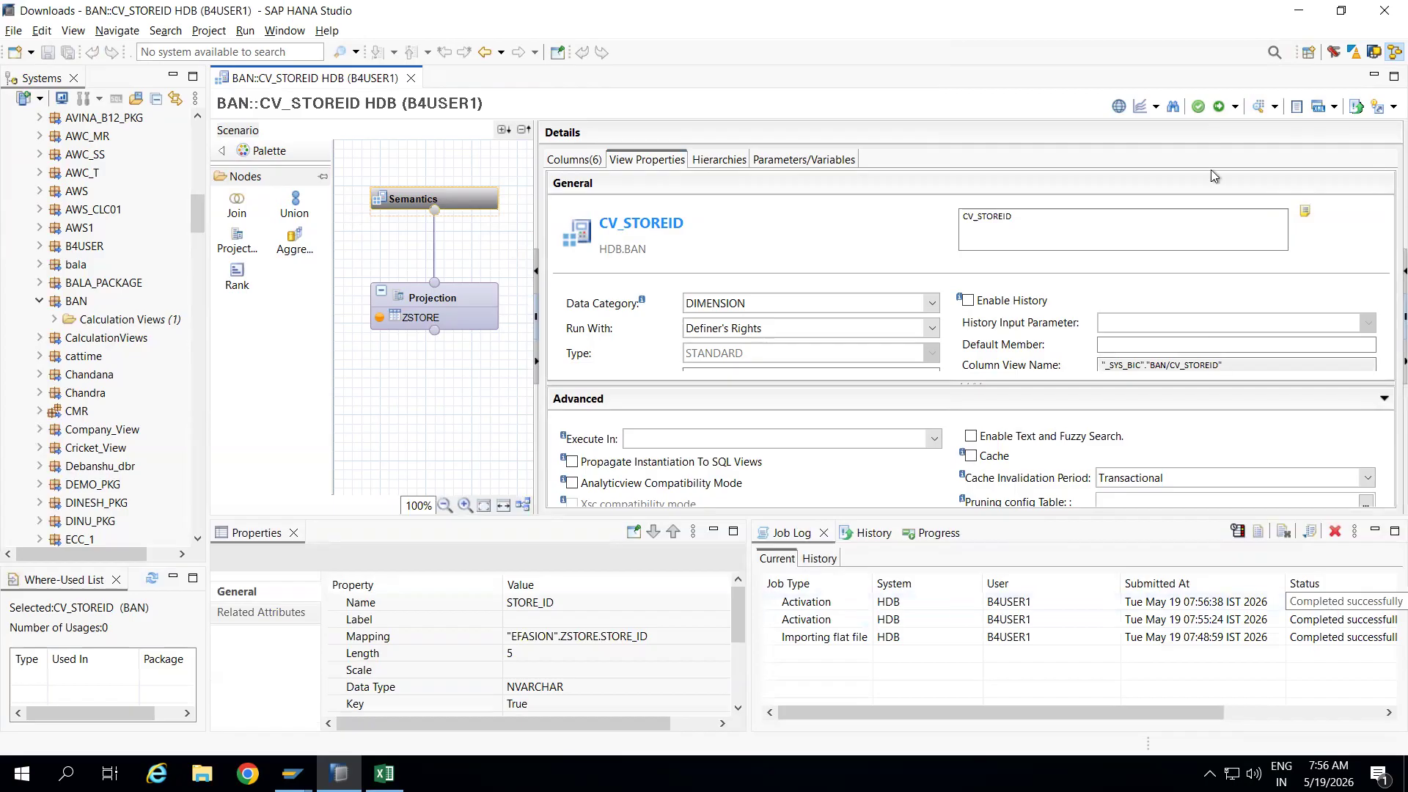
Open CV_STOREID in the data preview editor and put STORE_ID, STORE_NAME, STORE_CITY, STATE_ID, STATE_NAME and COUNTRY on the labels axis
{"action": "left_click", "coordinate": [1274, 107]}
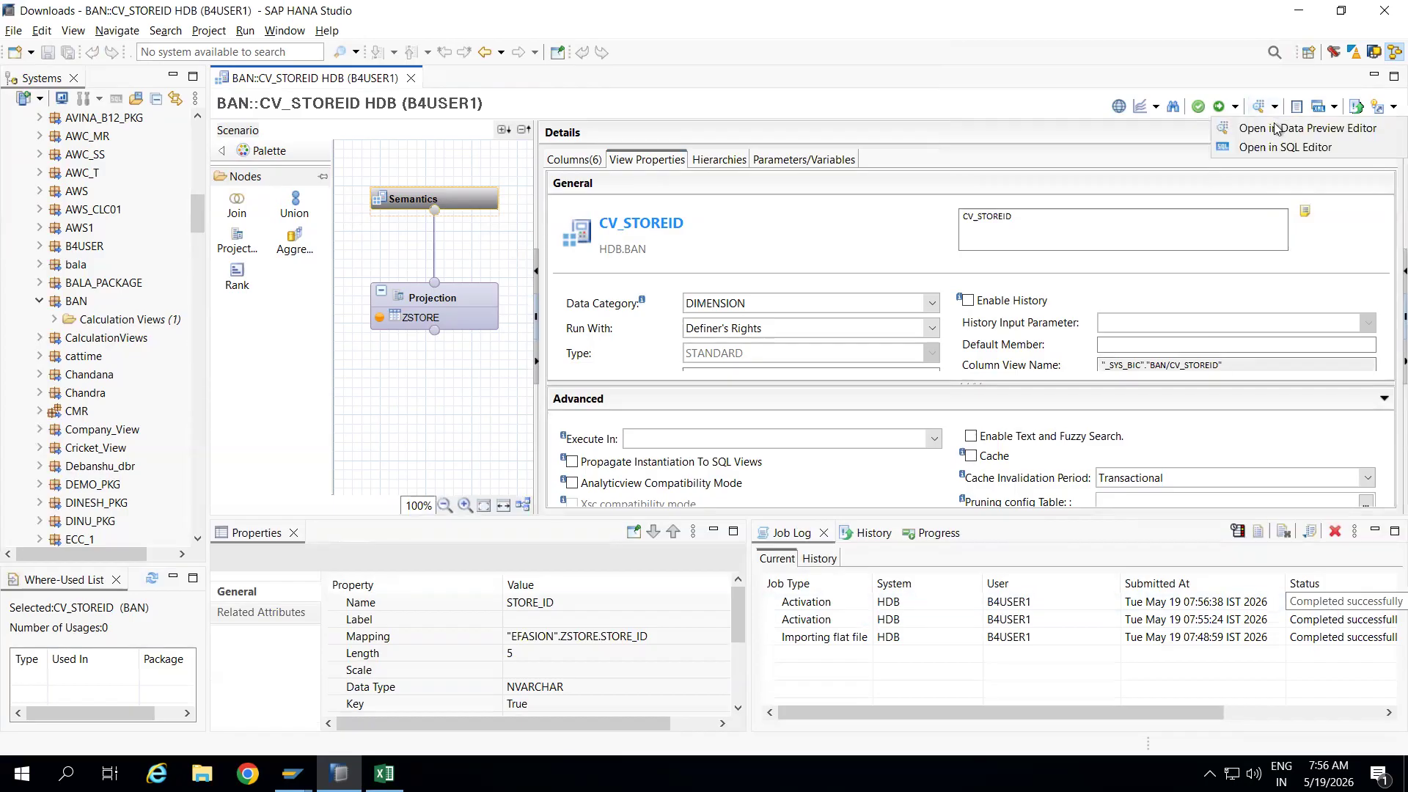
{"action": "left_click", "coordinate": [1276, 128]}
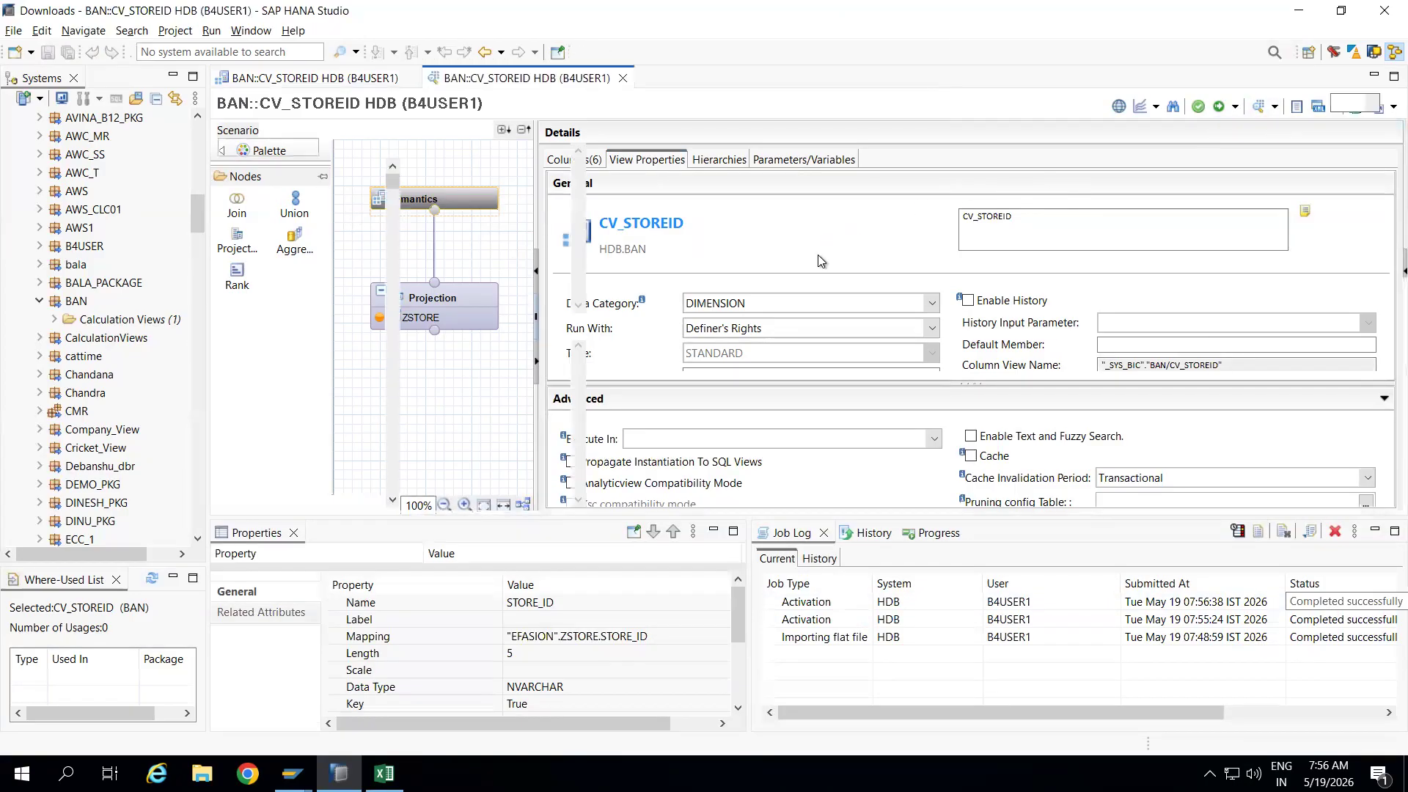
{"action": "left_click_drag", "start_coordinate": [290, 187], "coordinate": [484, 192]}
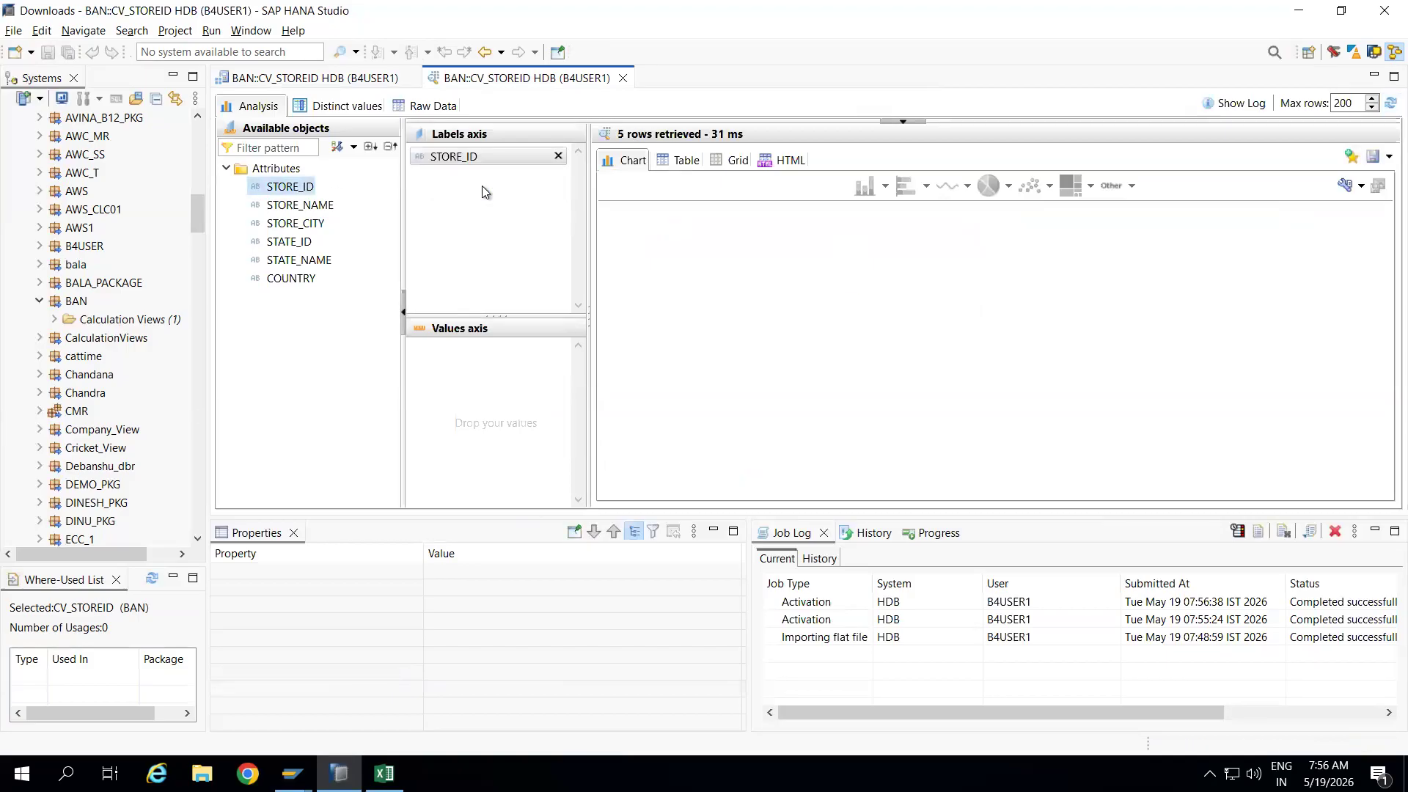
{"action": "left_click_drag", "start_coordinate": [293, 204], "coordinate": [455, 220]}
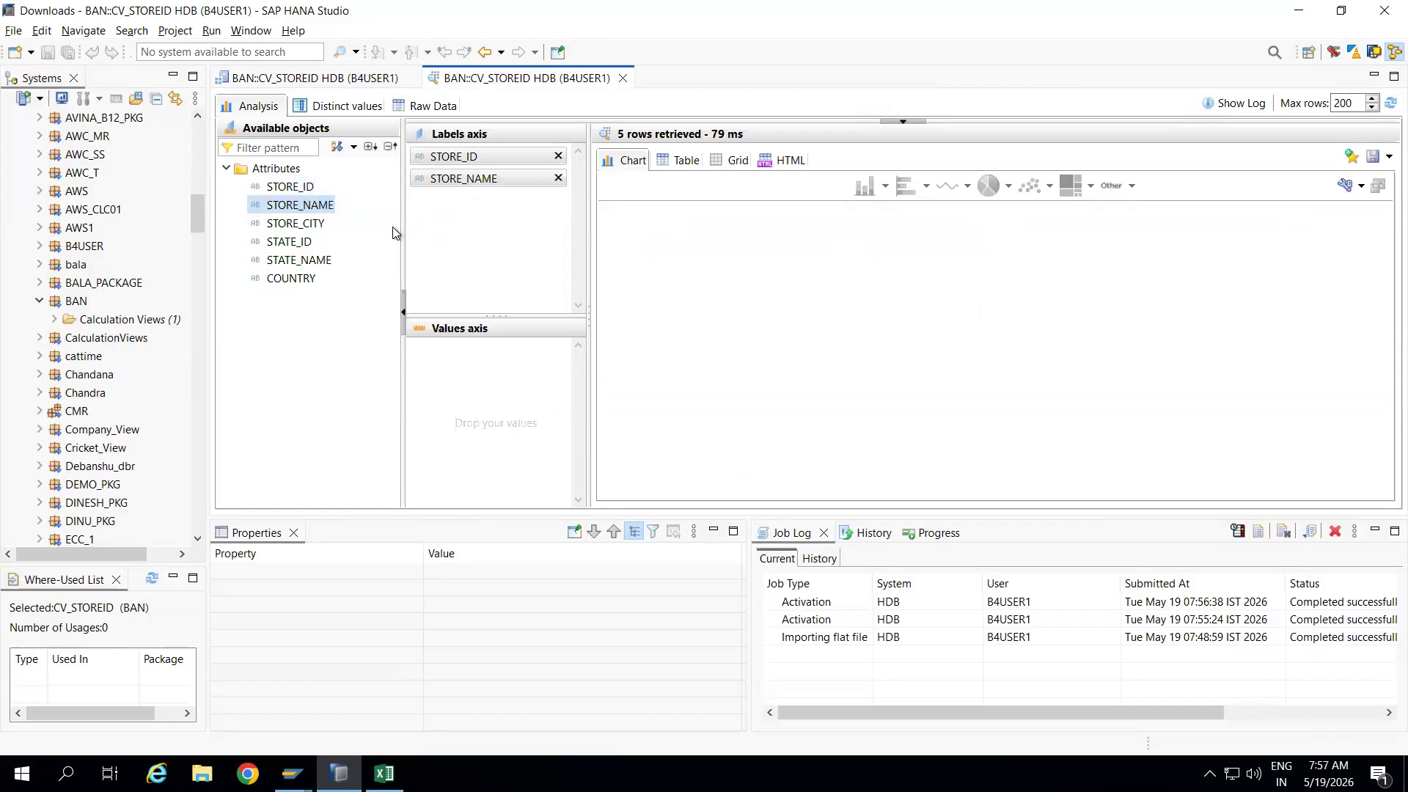
{"action": "left_click_drag", "start_coordinate": [294, 223], "coordinate": [439, 220]}
{"action": "left_click_drag", "start_coordinate": [294, 246], "coordinate": [506, 250]}
{"action": "left_click_drag", "start_coordinate": [298, 261], "coordinate": [478, 276]}
{"action": "left_click_drag", "start_coordinate": [284, 284], "coordinate": [436, 279]}
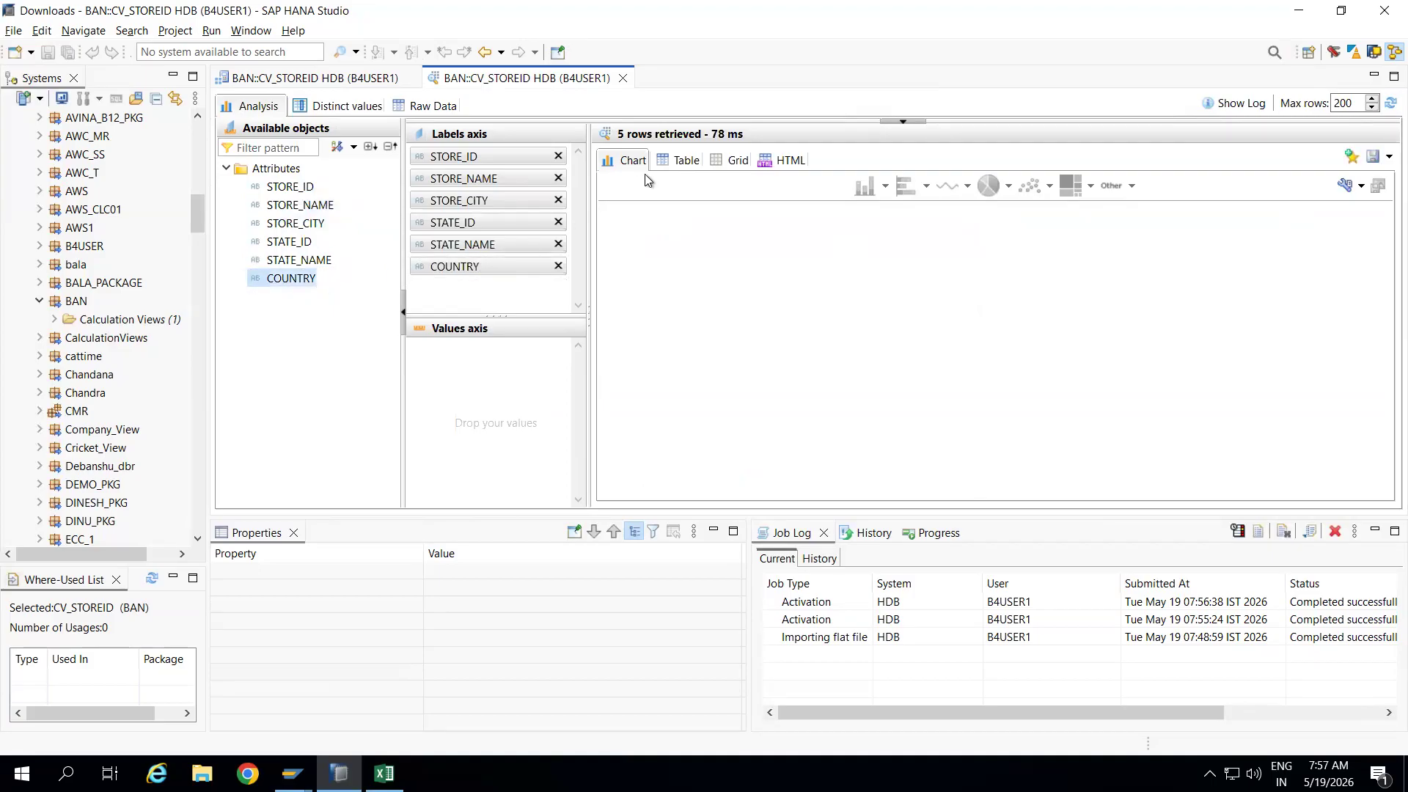
Examine the preview output as table, grid and HTML, and look at the available export formats
{"action": "left_click", "coordinate": [686, 162]}
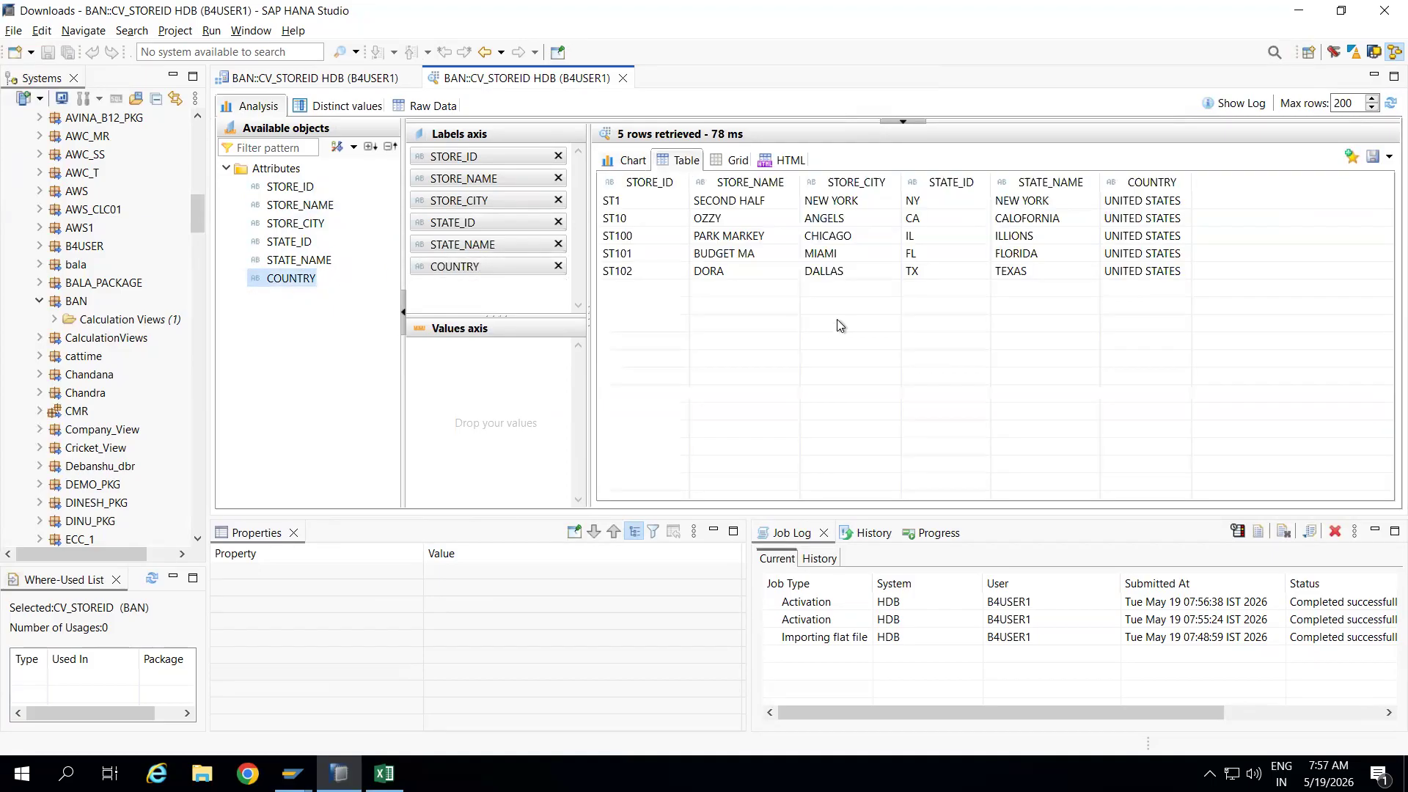
{"action": "left_click", "coordinate": [731, 162]}
{"action": "left_click", "coordinate": [791, 163]}
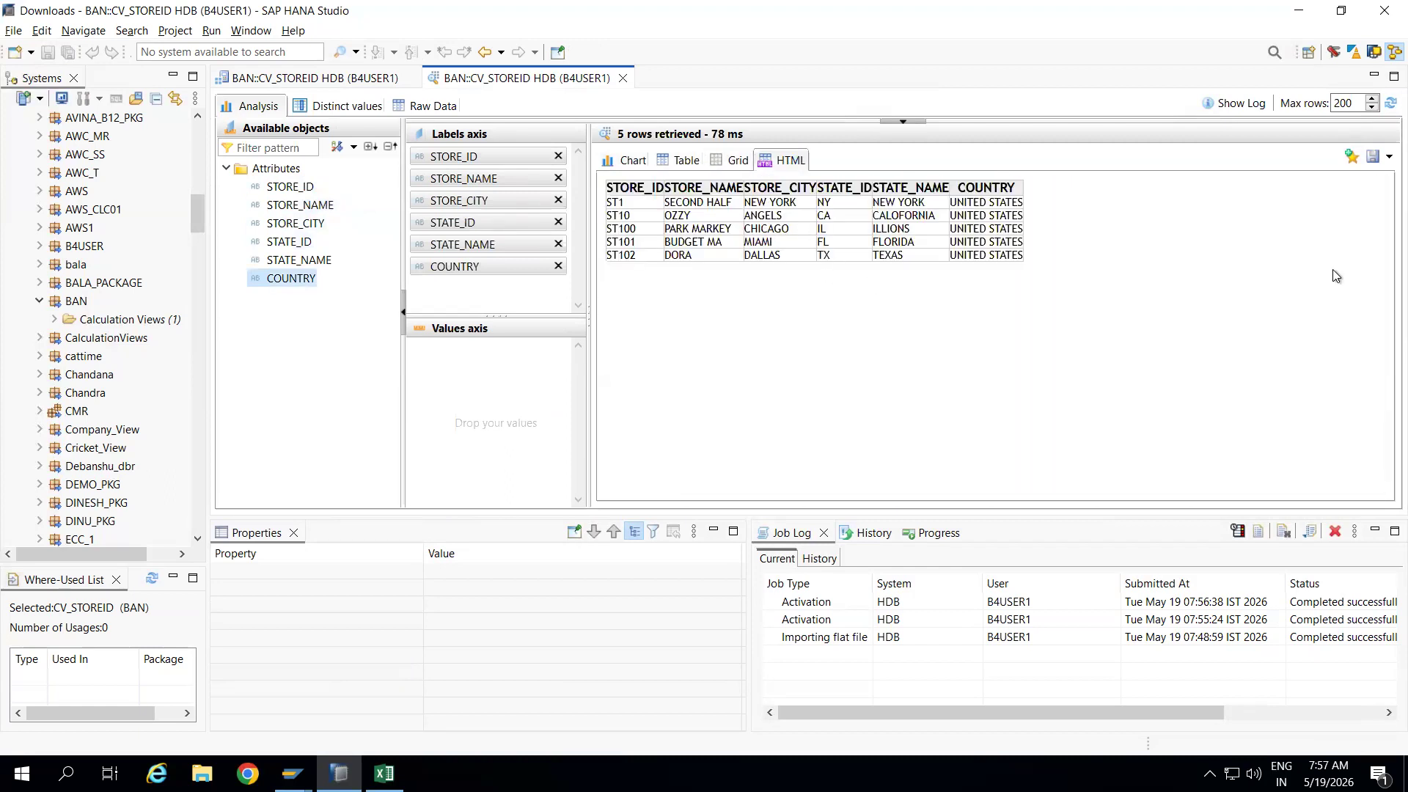
{"action": "left_click", "coordinate": [1388, 156]}
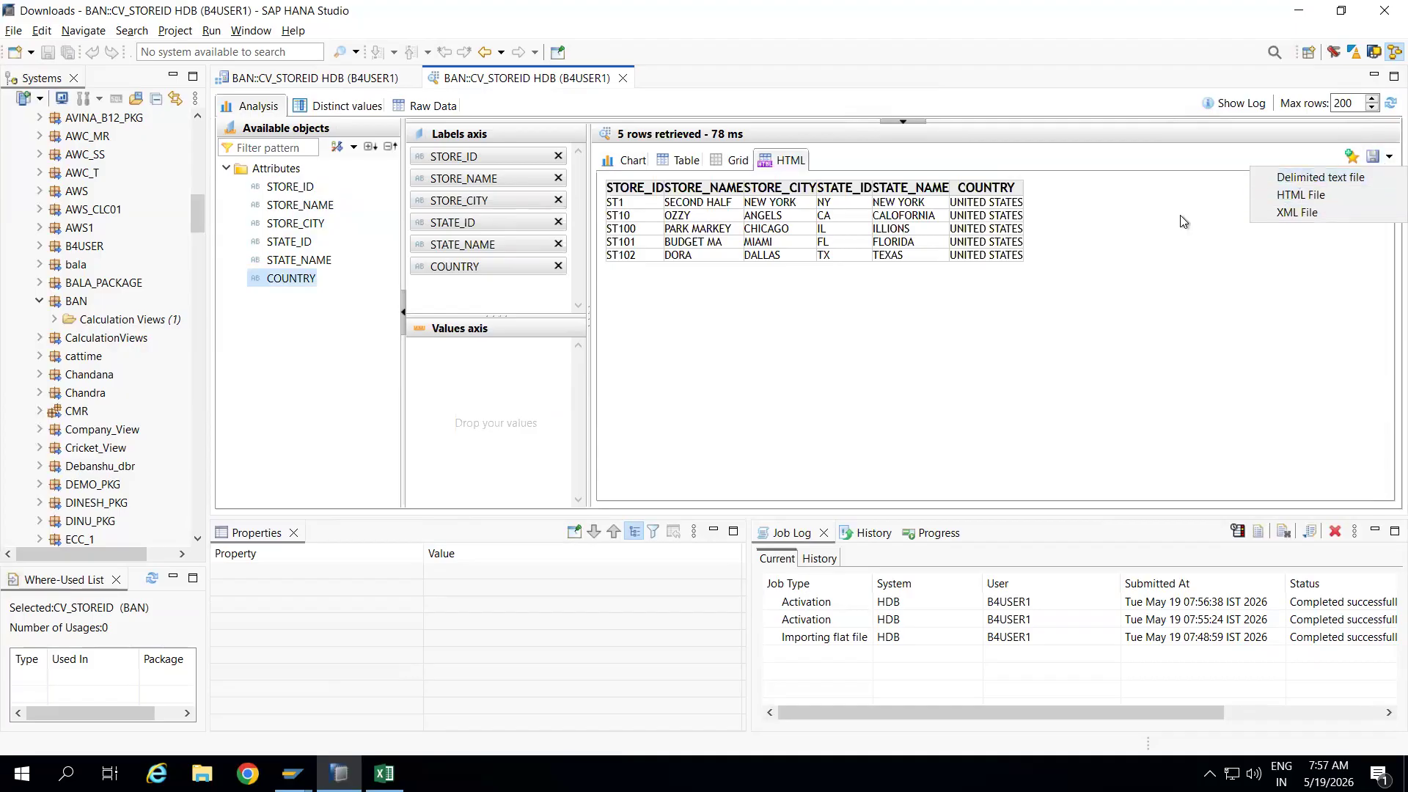
{"action": "left_click", "coordinate": [1155, 240]}
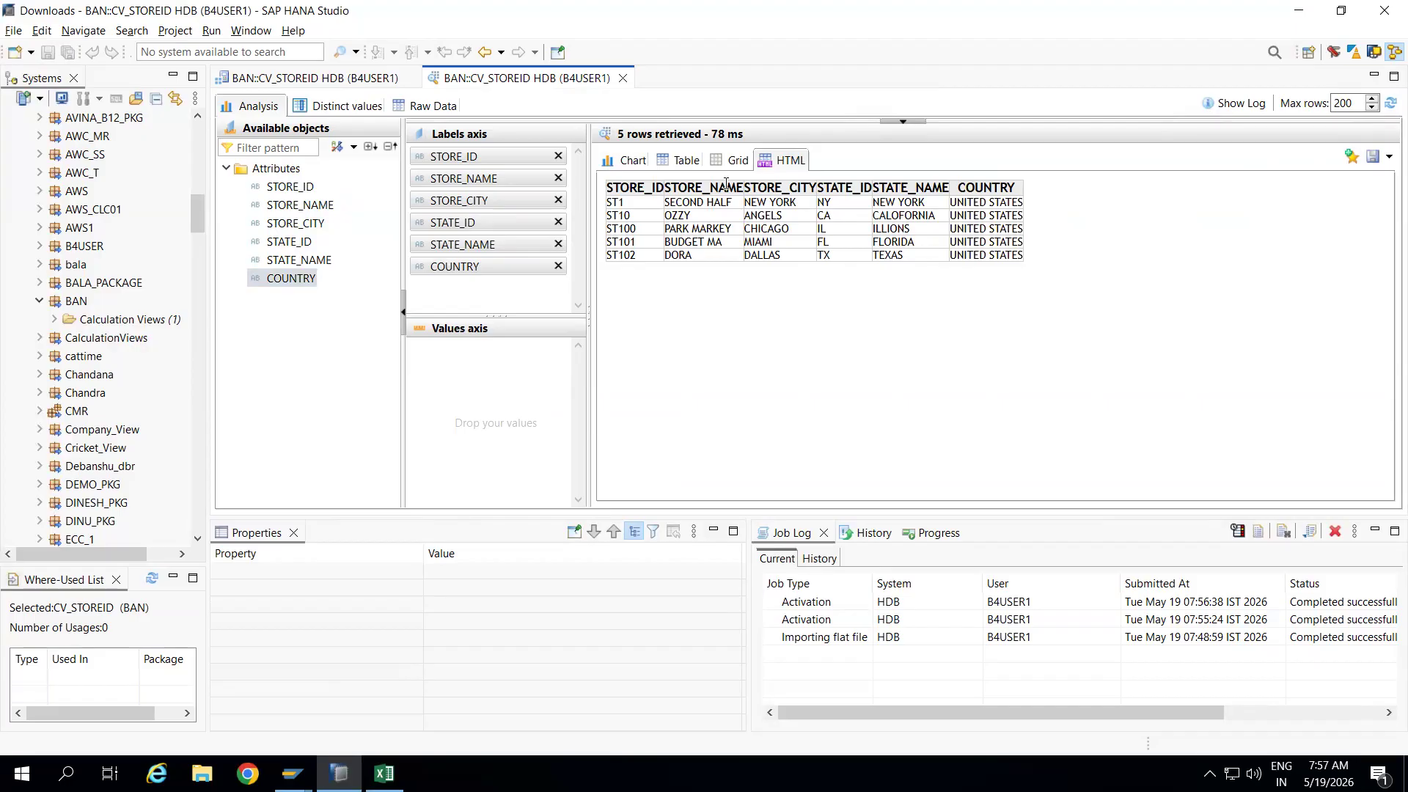
Examine the view's raw data along with its filter and sort options, and execute the raw data query again
{"action": "left_click", "coordinate": [360, 108]}
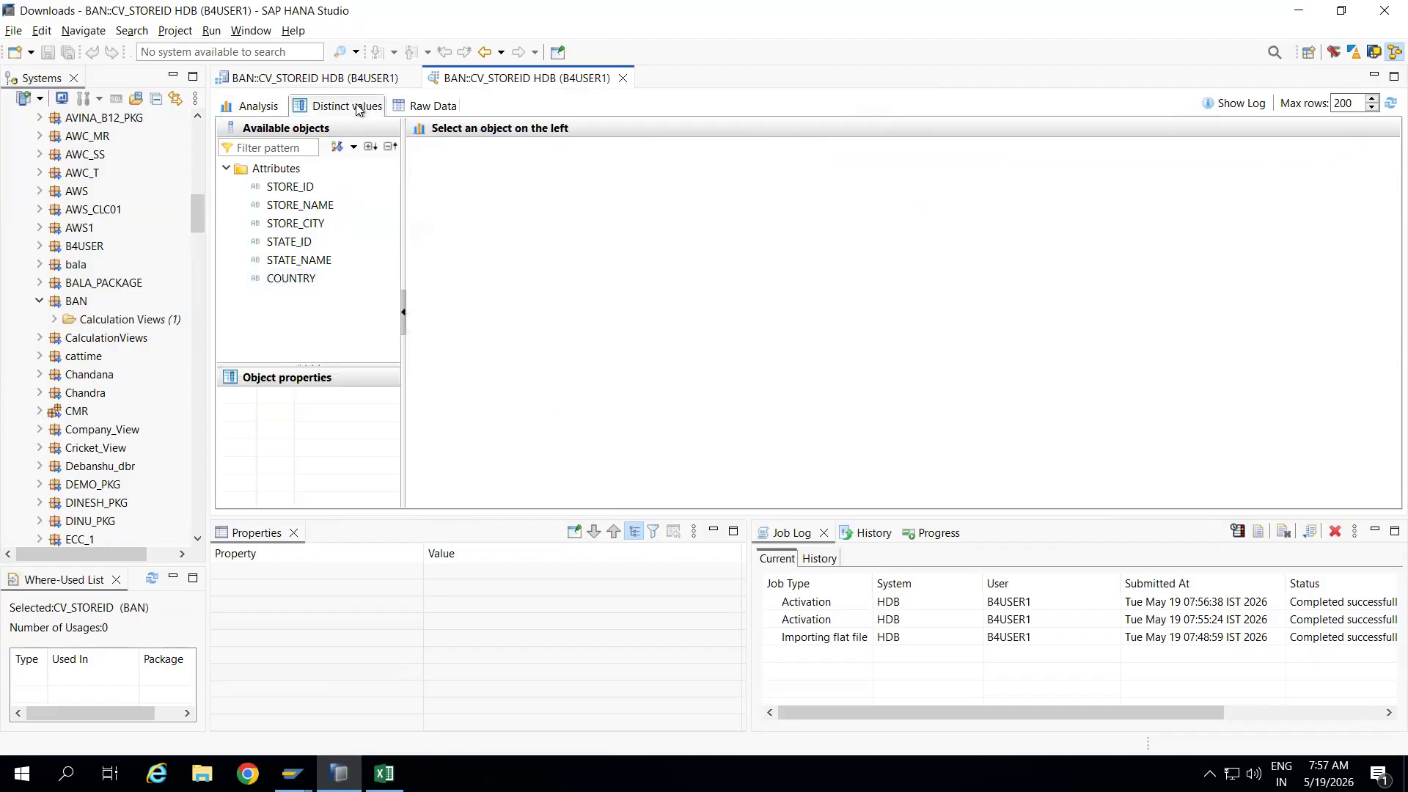
{"action": "left_click", "coordinate": [434, 107]}
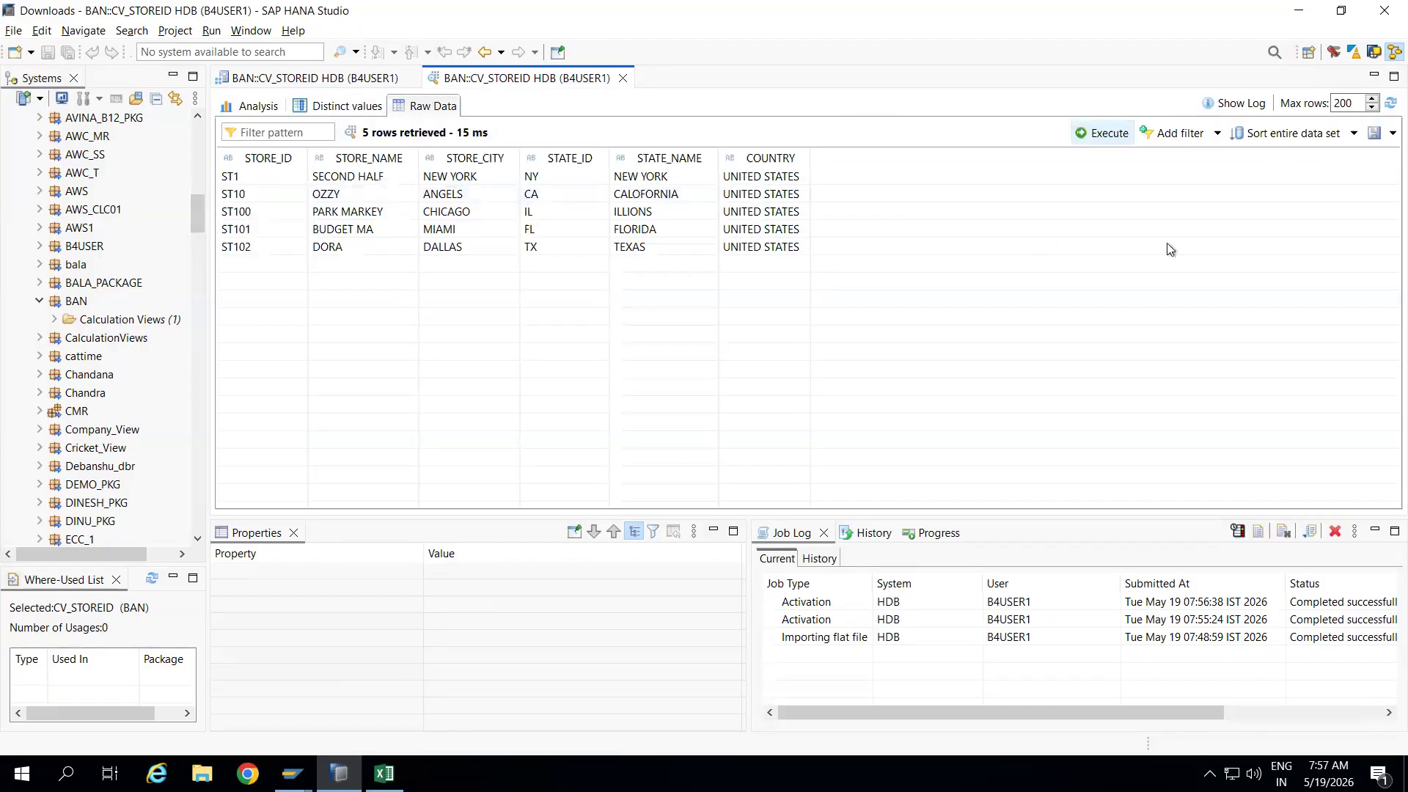
{"action": "left_click", "coordinate": [1216, 137]}
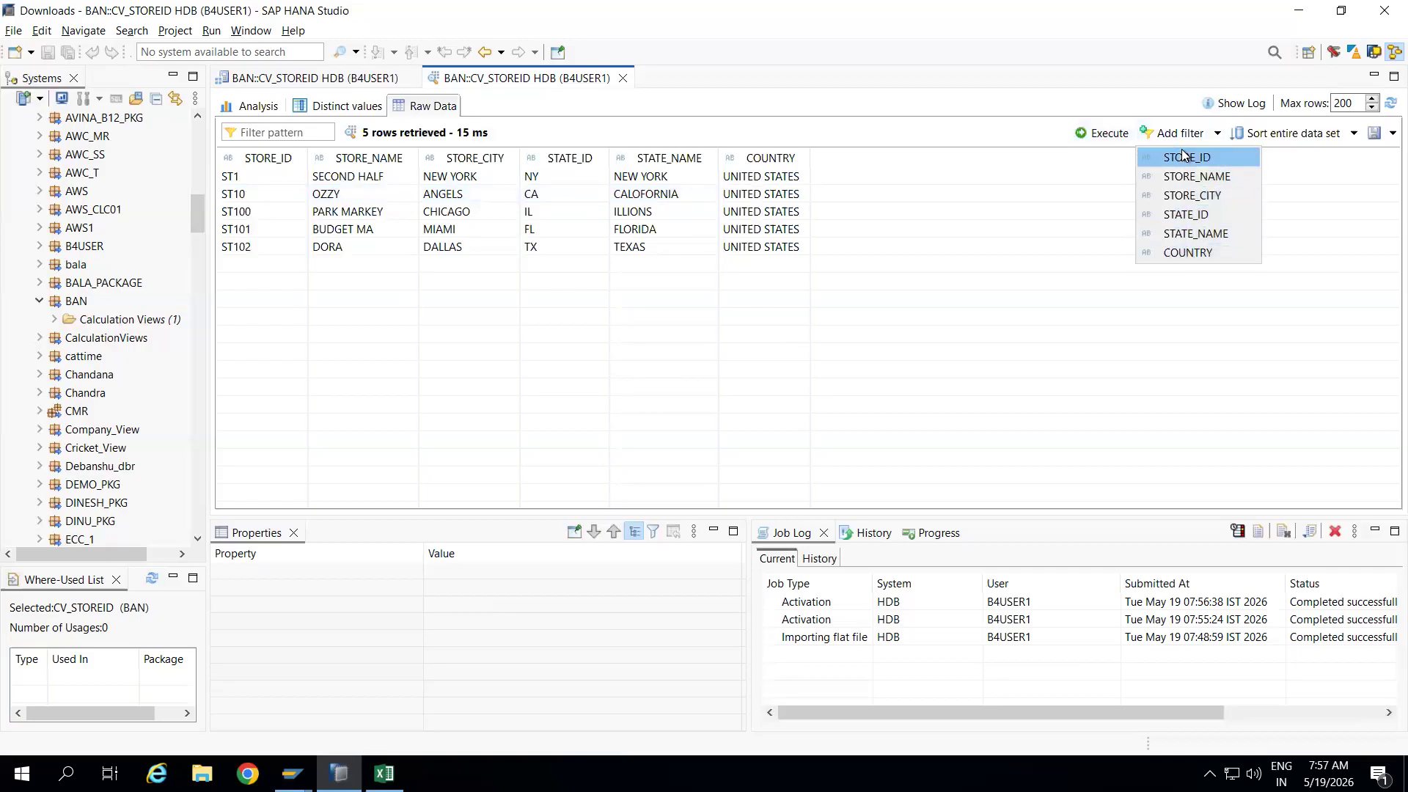
{"action": "left_click", "coordinate": [1355, 133]}
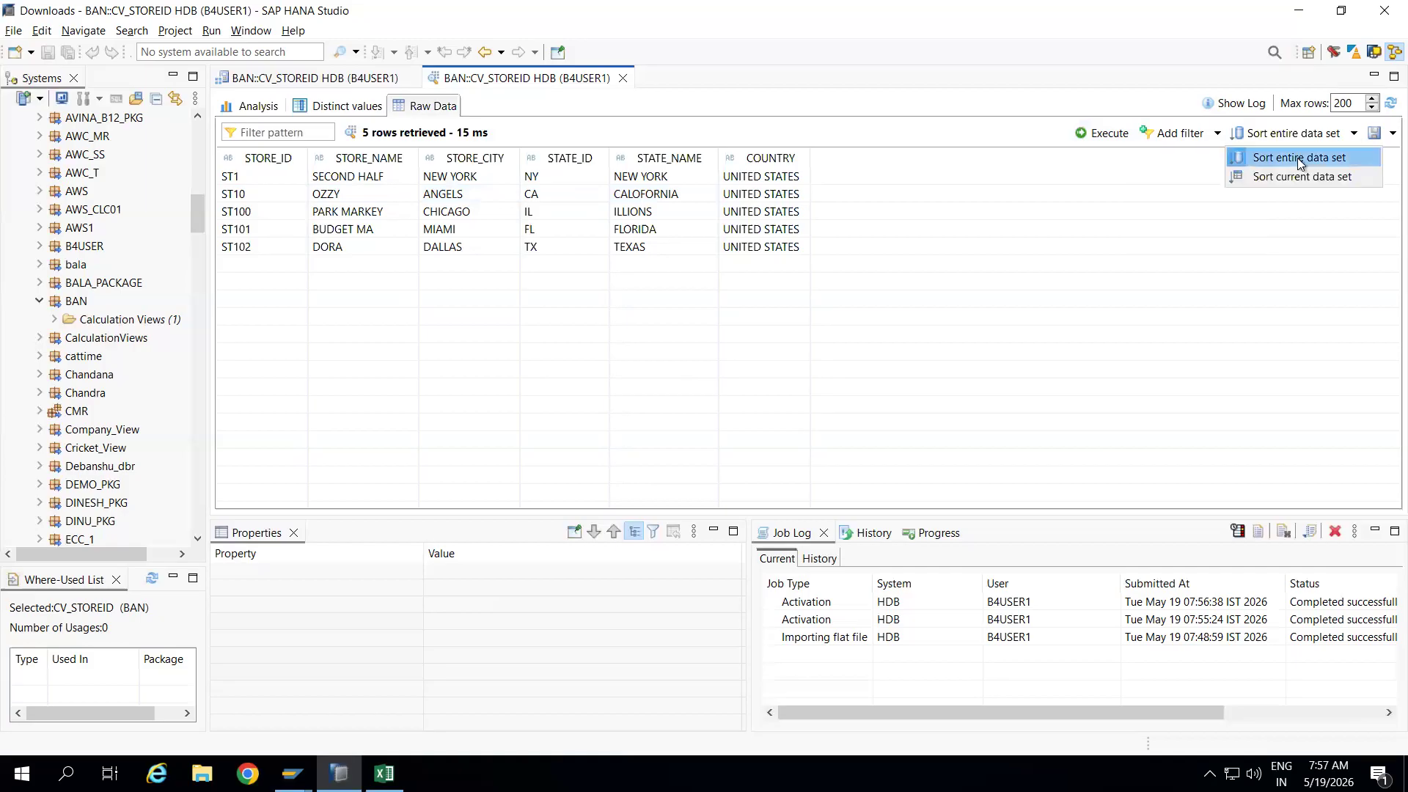
{"action": "left_click", "coordinate": [1380, 141]}
{"action": "left_click", "coordinate": [1100, 271]}
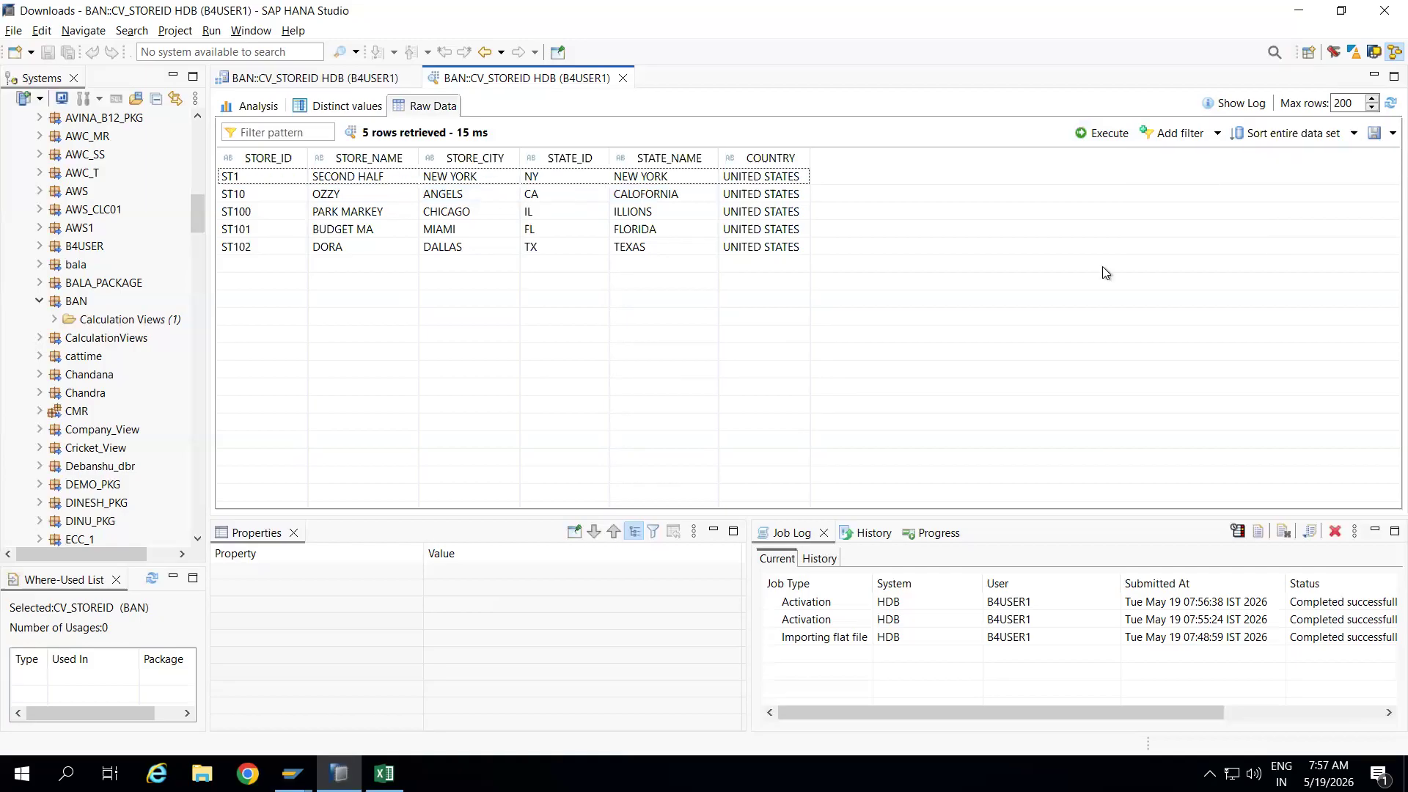
{"action": "left_click", "coordinate": [1106, 134]}
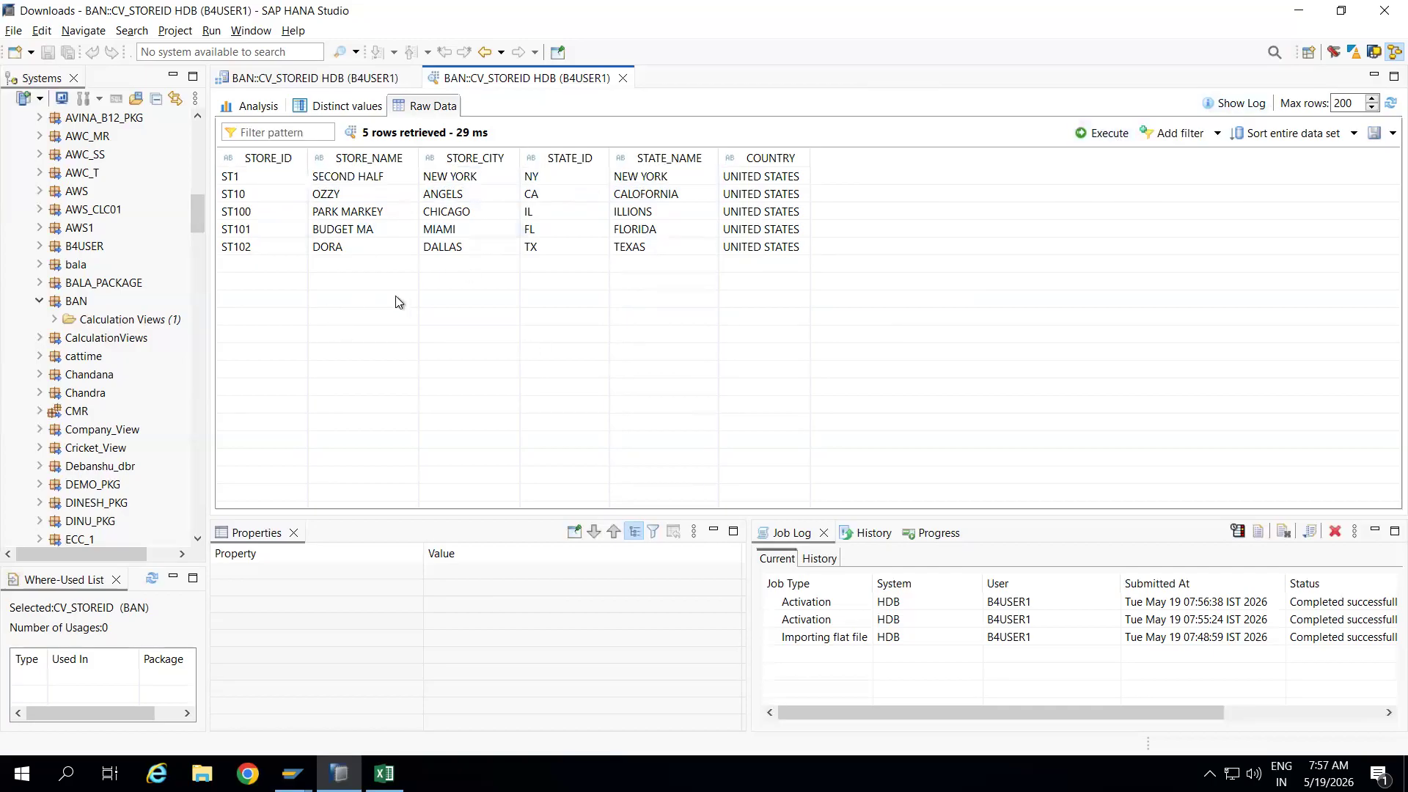
Close the preview and view editor, and open a data preview of CV_STOREID from package BAN in the widened system tree
{"action": "left_click", "coordinate": [623, 78]}
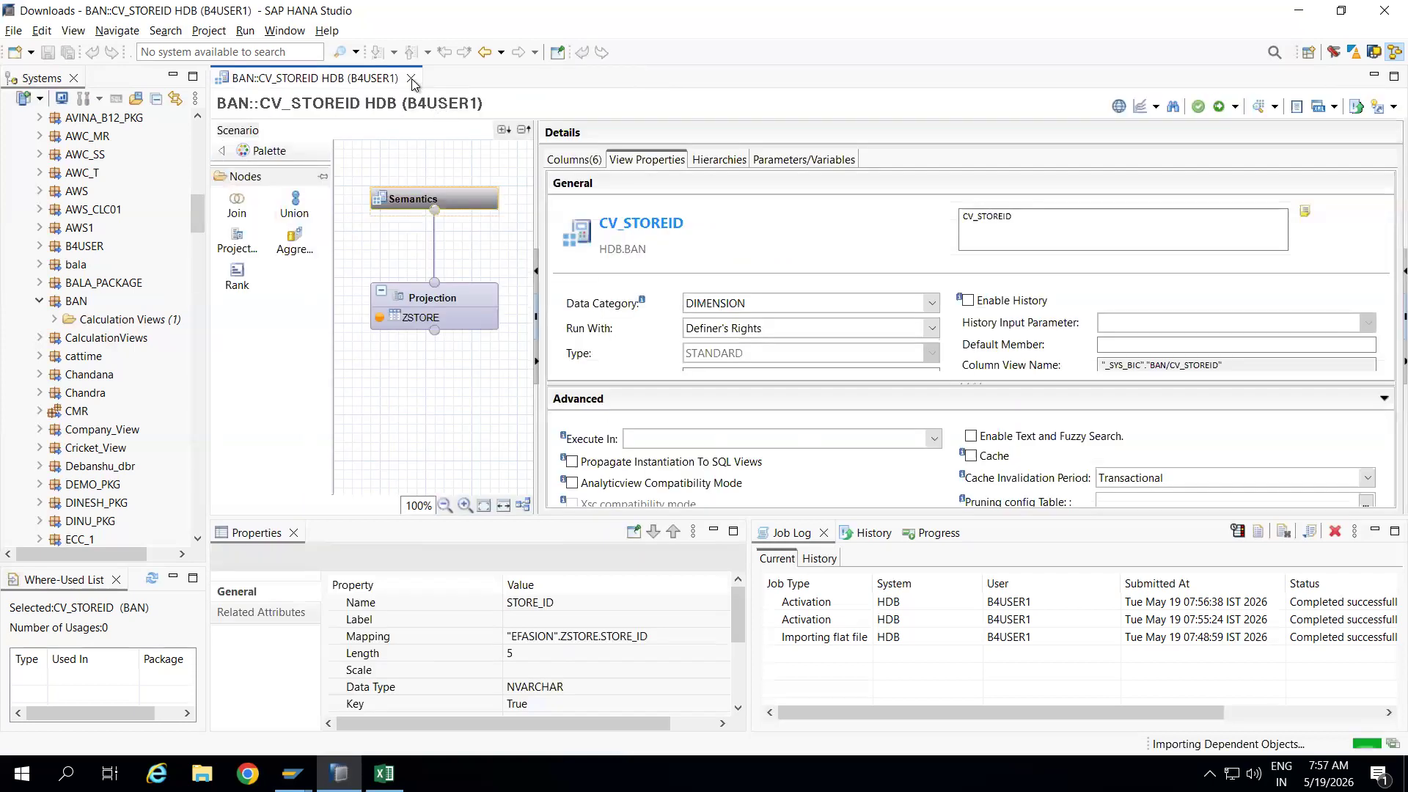
{"action": "left_click", "coordinate": [412, 78]}
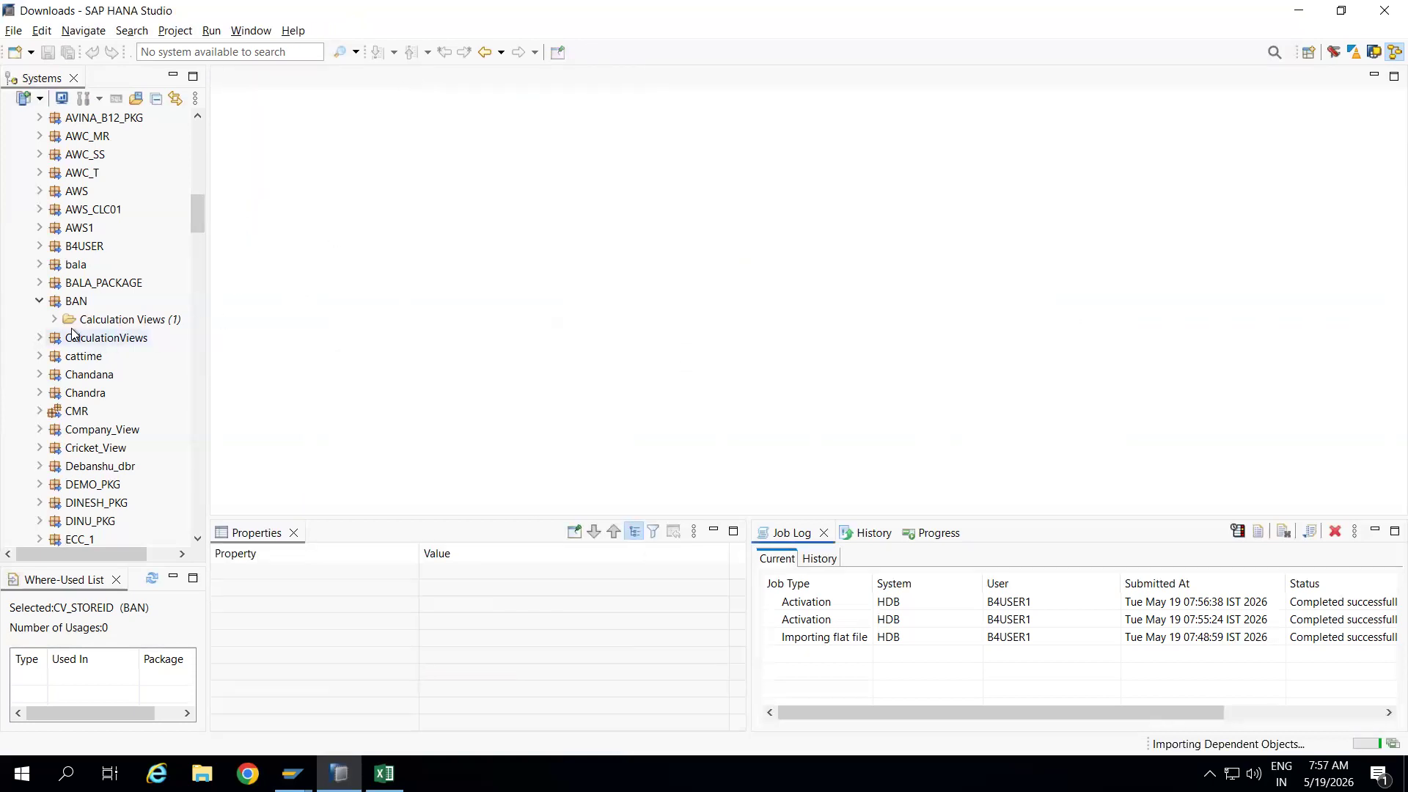
{"action": "left_click", "coordinate": [56, 321]}
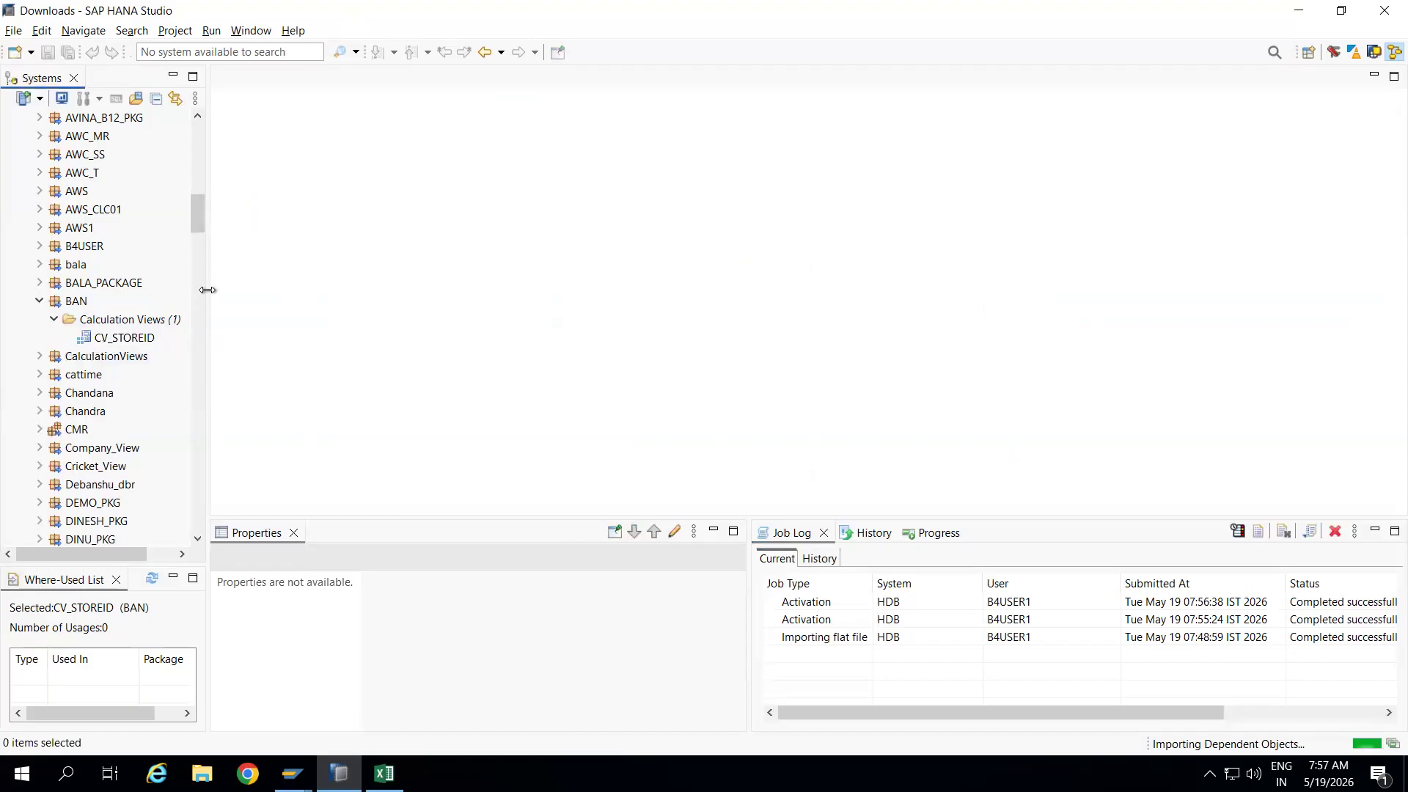
{"action": "left_click_drag", "start_coordinate": [207, 290], "coordinate": [359, 289]}
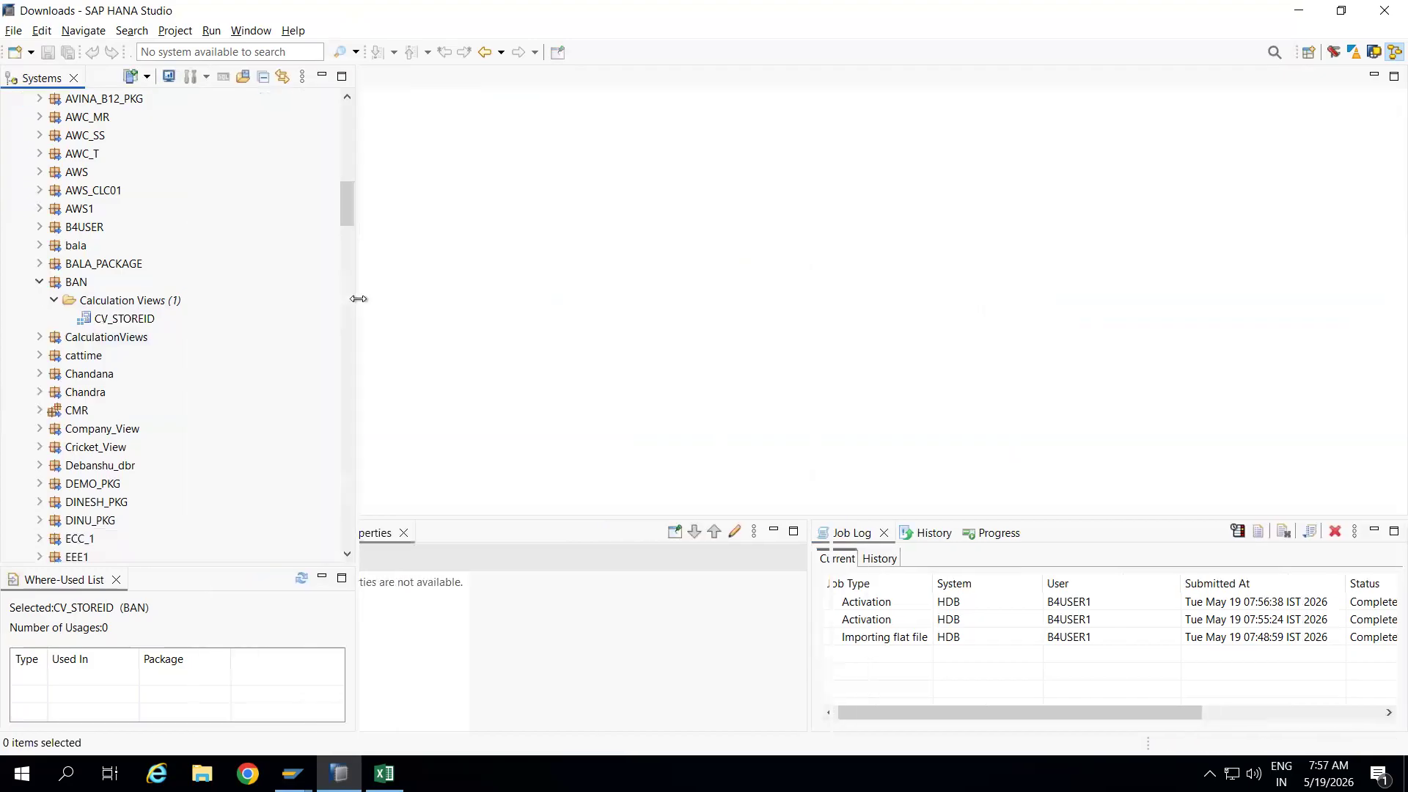
{"action": "left_click", "coordinate": [134, 321]}
{"action": "right_click", "coordinate": [134, 321]}
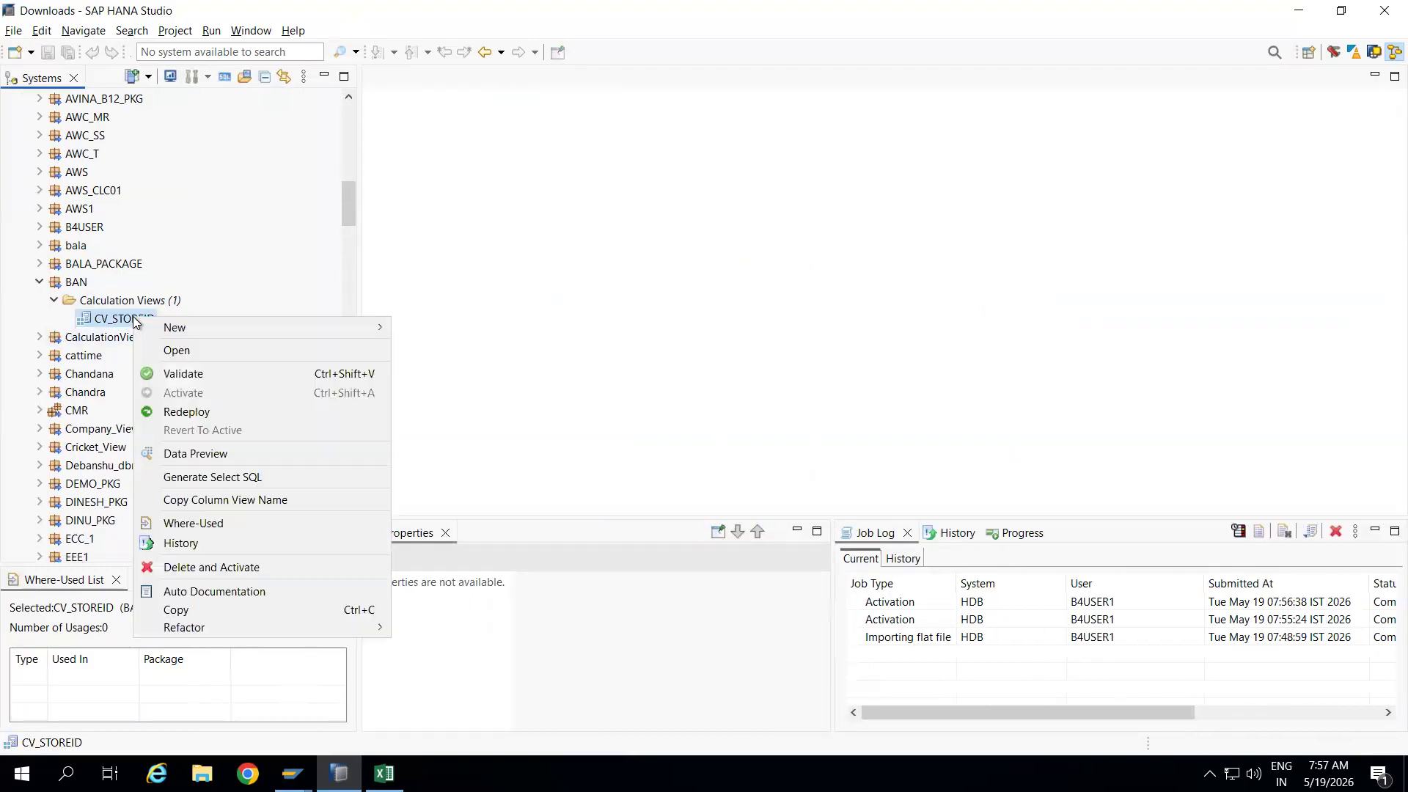
{"action": "left_click", "coordinate": [202, 455]}
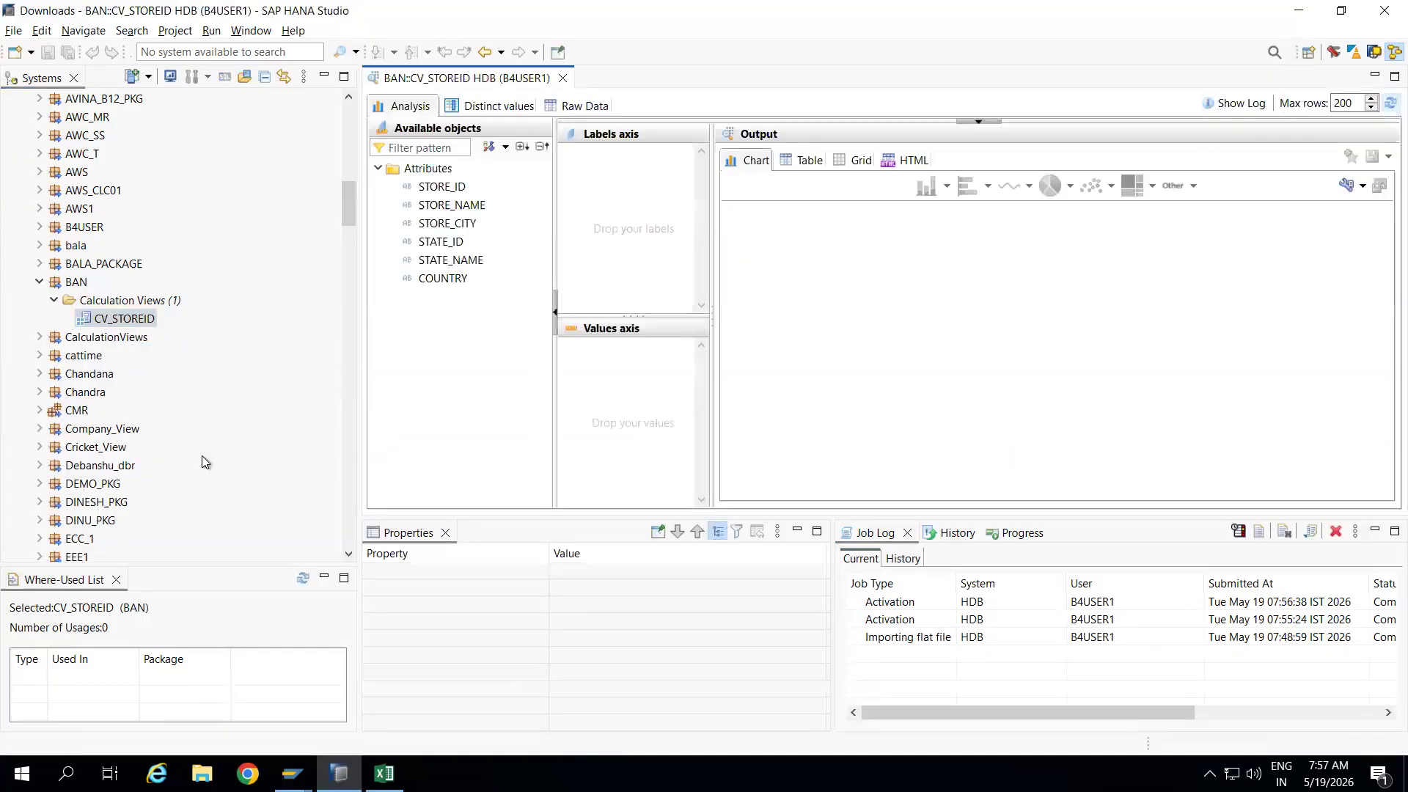
Put STORE_ID, STORE_NAME, STORE_CITY and STATE_ID on the labels axis of the new data preview
{"action": "left_click_drag", "start_coordinate": [442, 187], "coordinate": [636, 192]}
{"action": "left_click_drag", "start_coordinate": [452, 206], "coordinate": [636, 219]}
{"action": "left_click_drag", "start_coordinate": [453, 229], "coordinate": [595, 220]}
{"action": "left_click_drag", "start_coordinate": [441, 242], "coordinate": [638, 274]}
Review the output as a table and the view's raw data, and close the data preview
{"action": "left_click", "coordinate": [811, 160]}
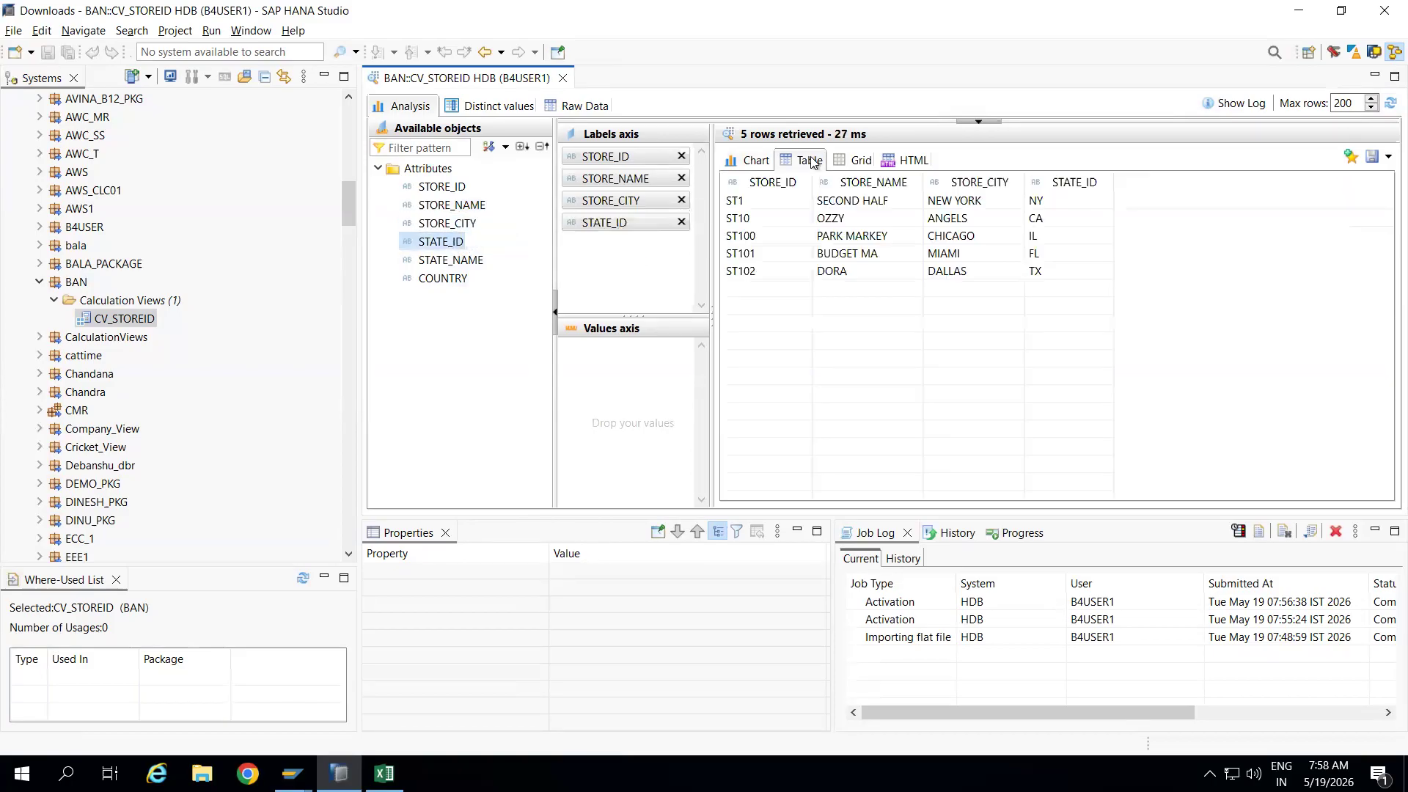
{"action": "left_click", "coordinate": [586, 108]}
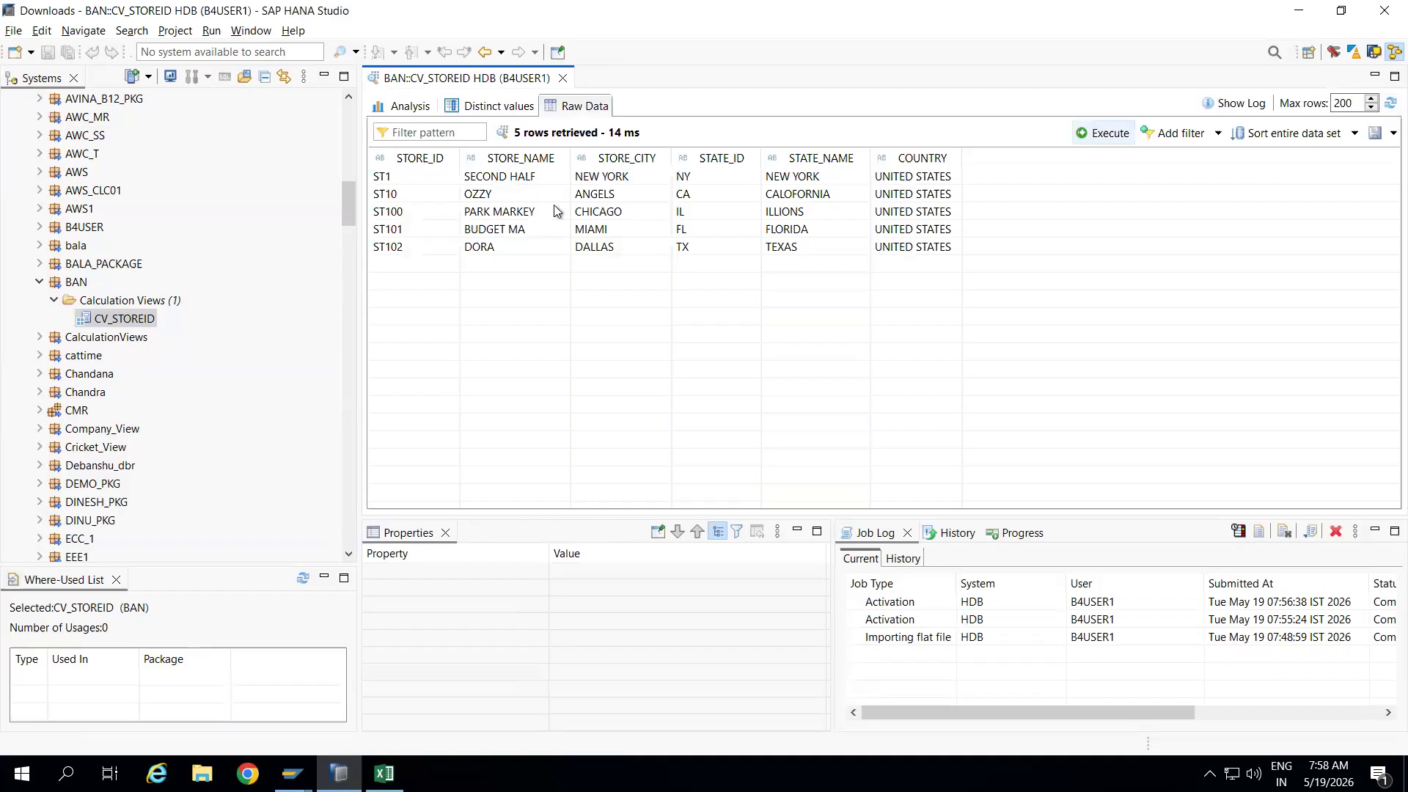
{"action": "left_click", "coordinate": [562, 78]}
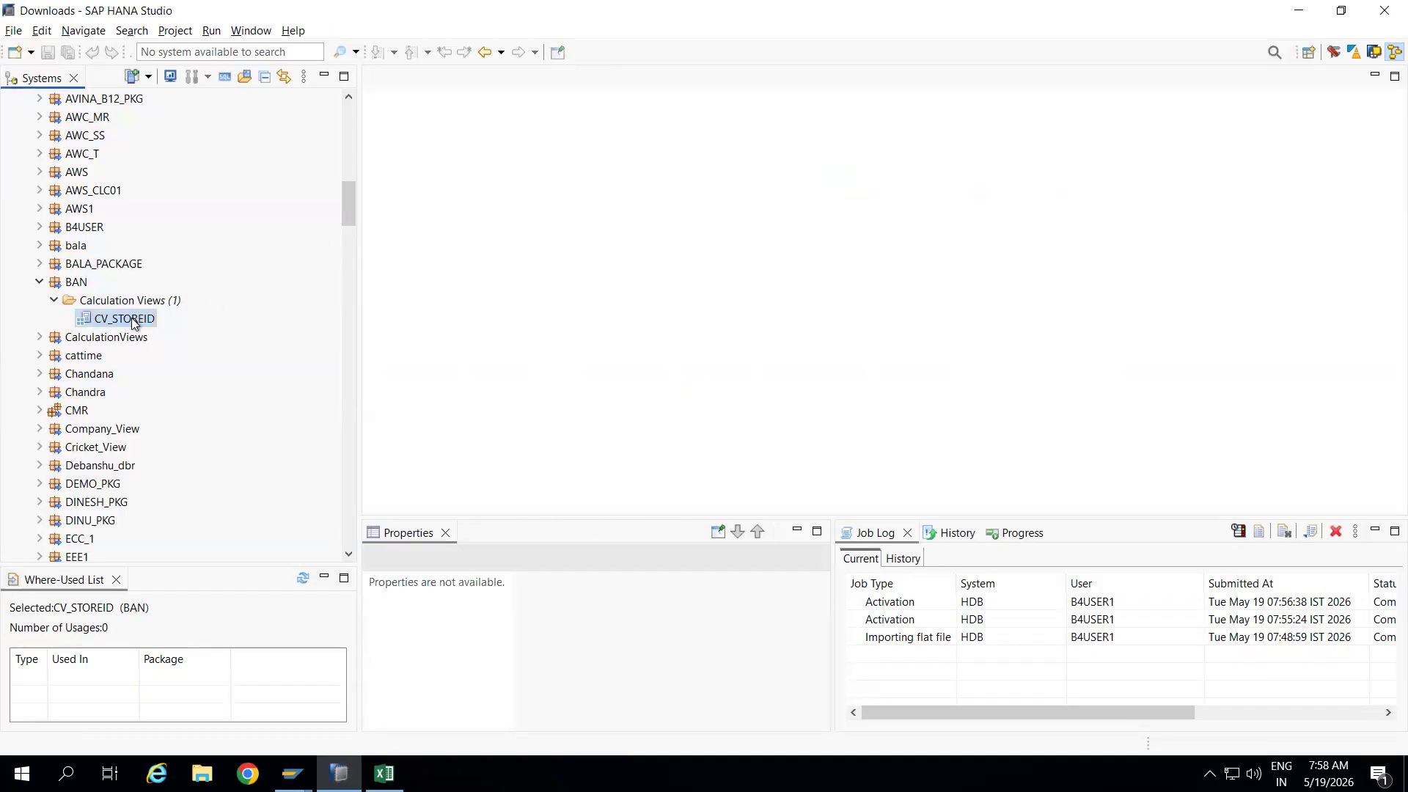
Generate the SELECT statement for calculation view CV_STOREID in package BAN and execute it
{"action": "right_click", "coordinate": [132, 322]}
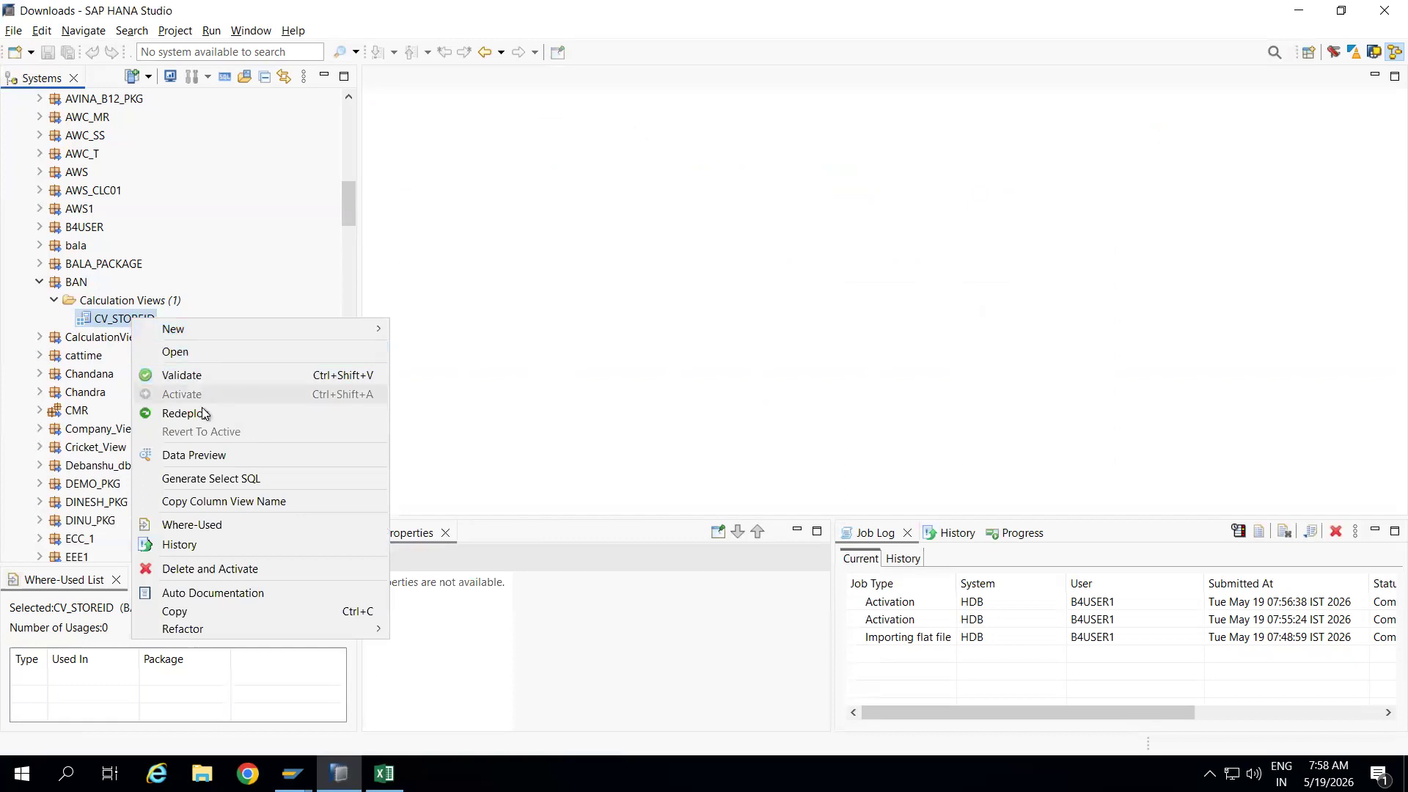
{"action": "left_click", "coordinate": [218, 477]}
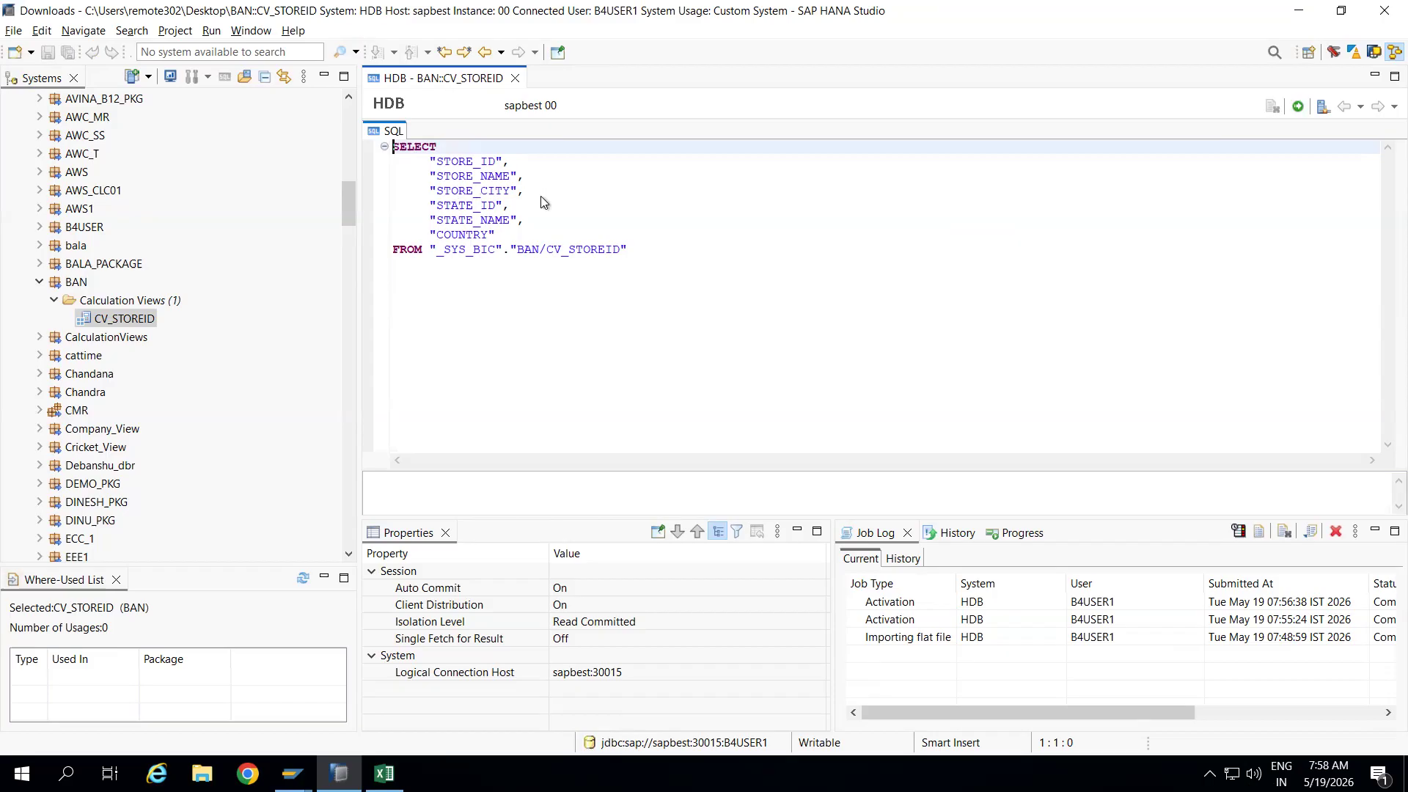
{"action": "left_click", "coordinate": [644, 252]}
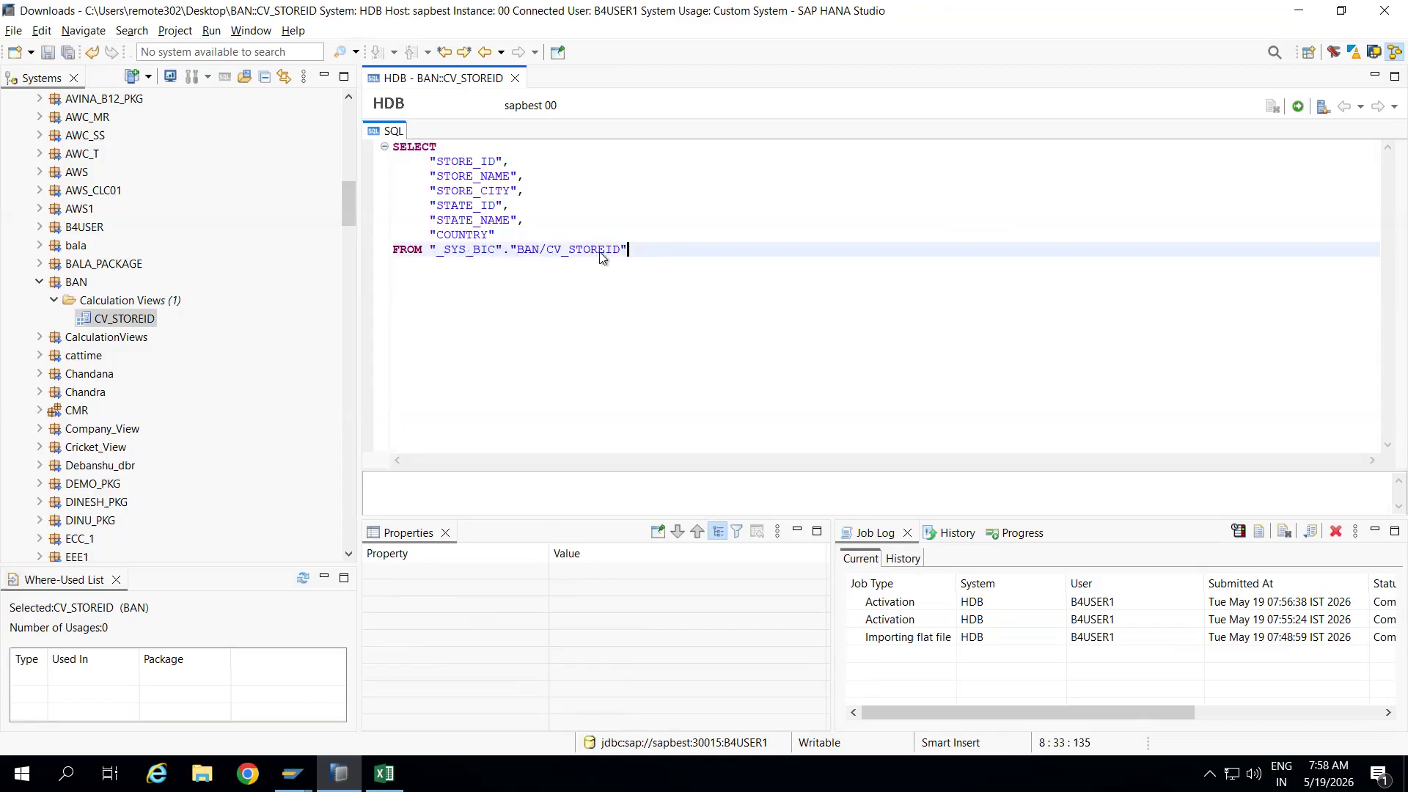
{"action": "left_click", "coordinate": [1298, 107]}
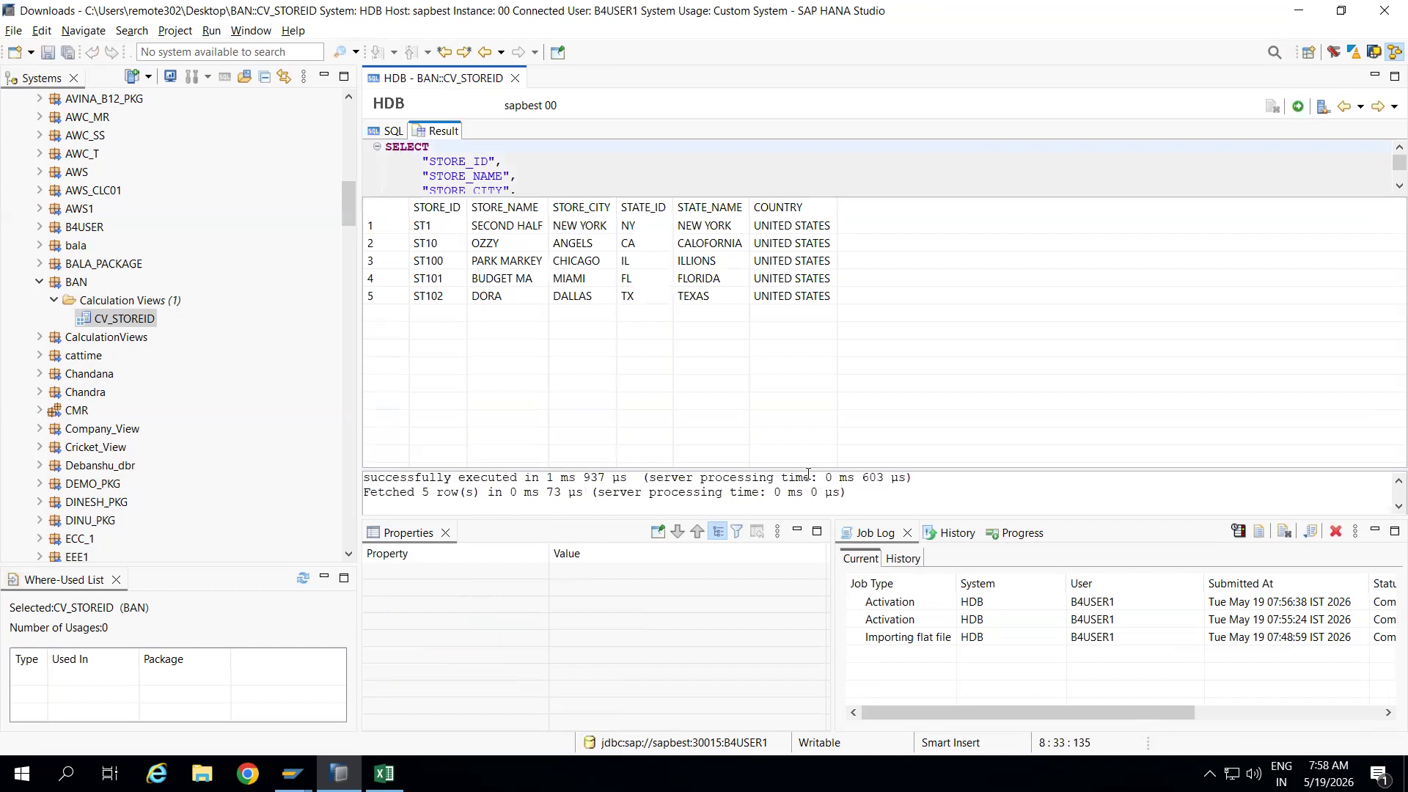
Resize the query, result and message areas to examine the full SELECT statement, its returned rows and the execution message
{"action": "left_click_drag", "start_coordinate": [812, 469], "coordinate": [809, 383]}
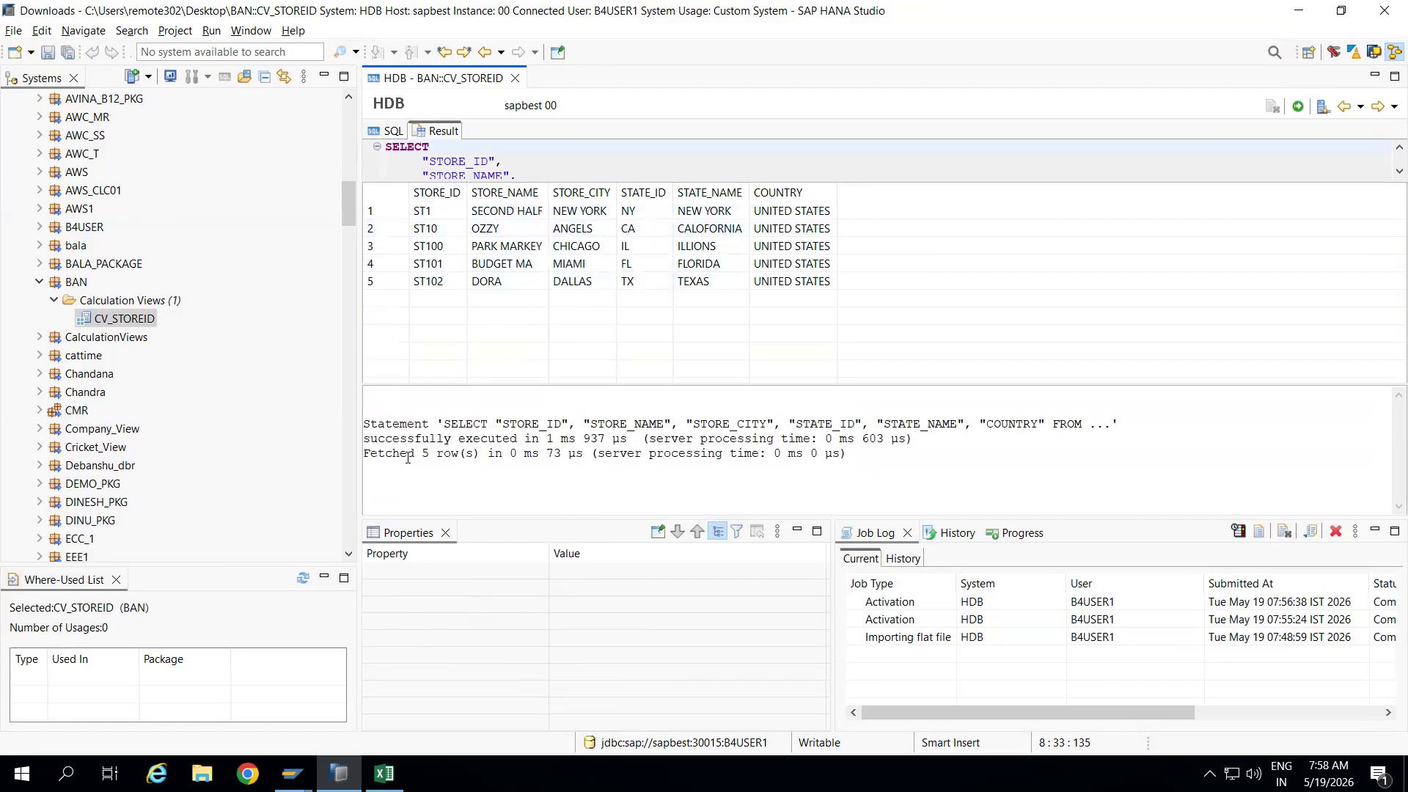
{"action": "left_click_drag", "start_coordinate": [364, 456], "coordinate": [857, 455]}
{"action": "left_click", "coordinate": [857, 454]}
{"action": "left_click_drag", "start_coordinate": [862, 180], "coordinate": [863, 247]}
{"action": "left_click_drag", "start_coordinate": [869, 383], "coordinate": [868, 425]}
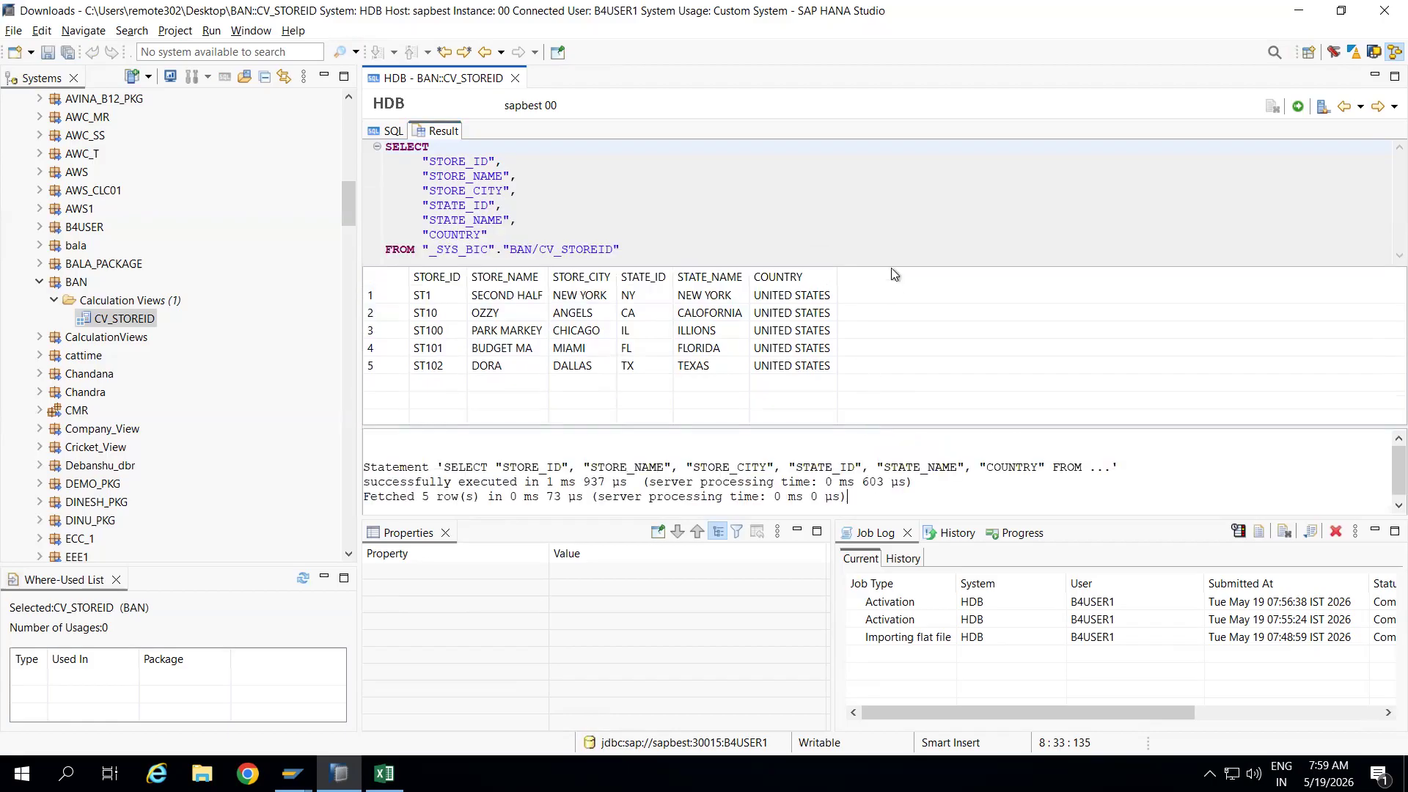
Switch to the Brave browser on the local computer and find the SQL Select page of the W3Schools SQL tutorial in a new tab
{"action": "mouse_move", "coordinate": [1104, 9]}
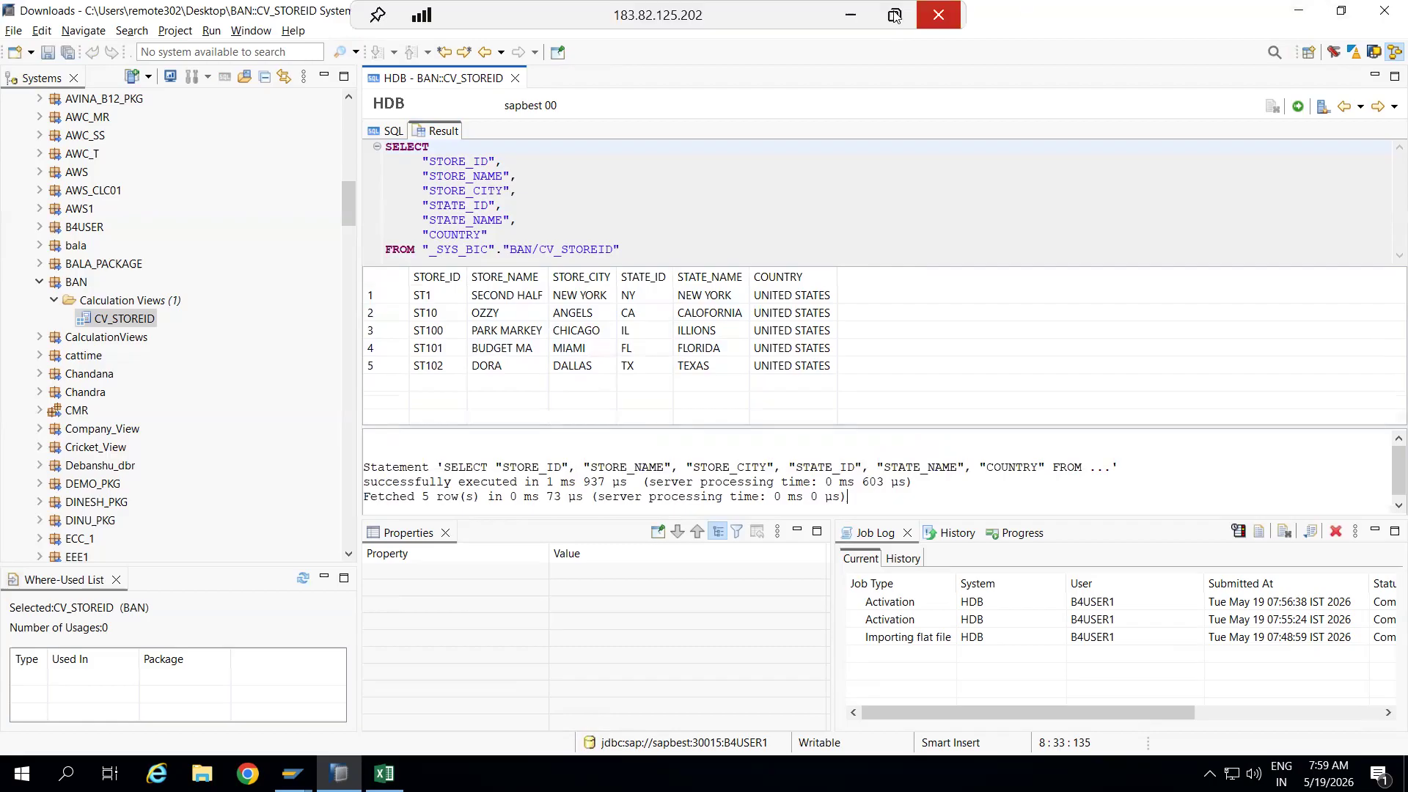
{"action": "left_click", "coordinate": [849, 18]}
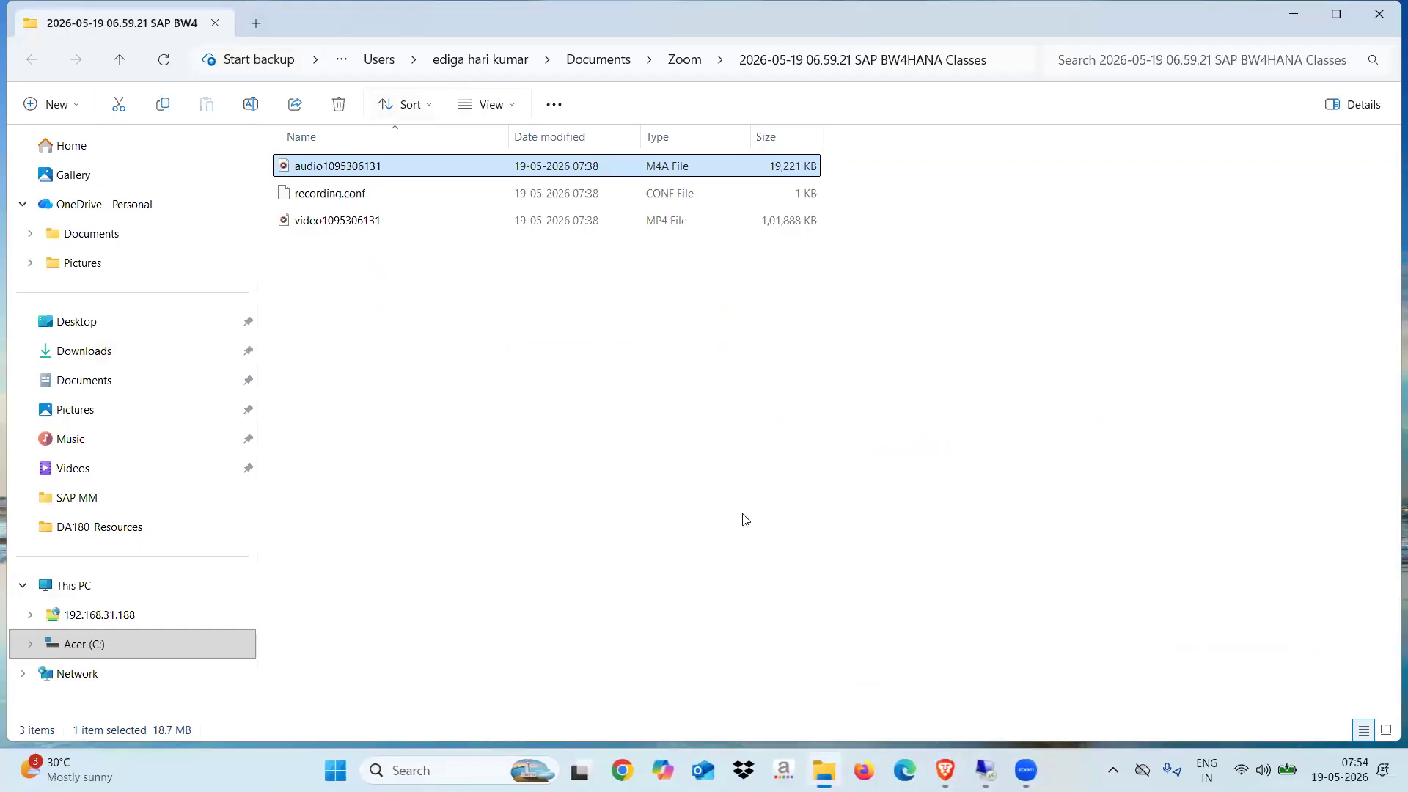
{"action": "left_click", "coordinate": [824, 770]}
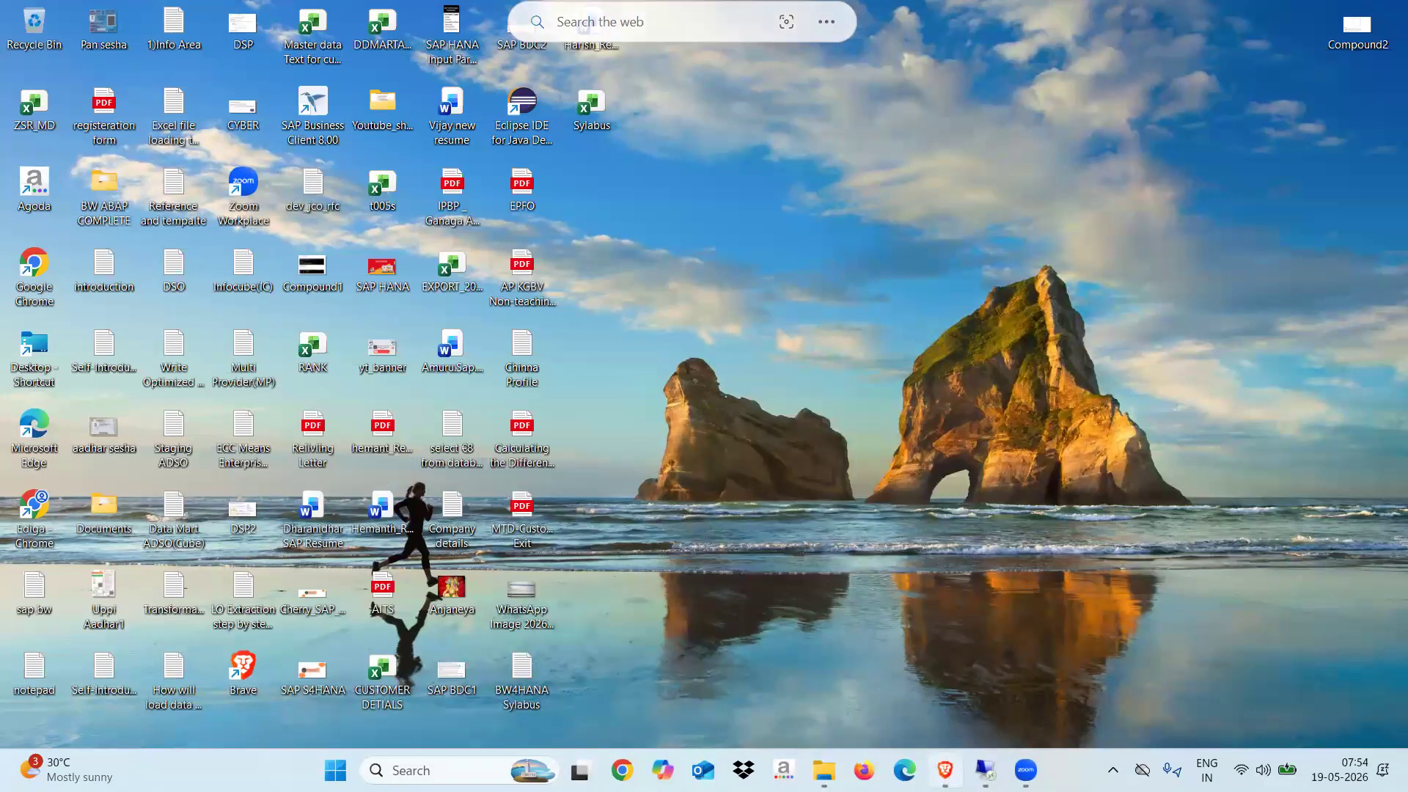
{"action": "left_click", "coordinate": [945, 769]}
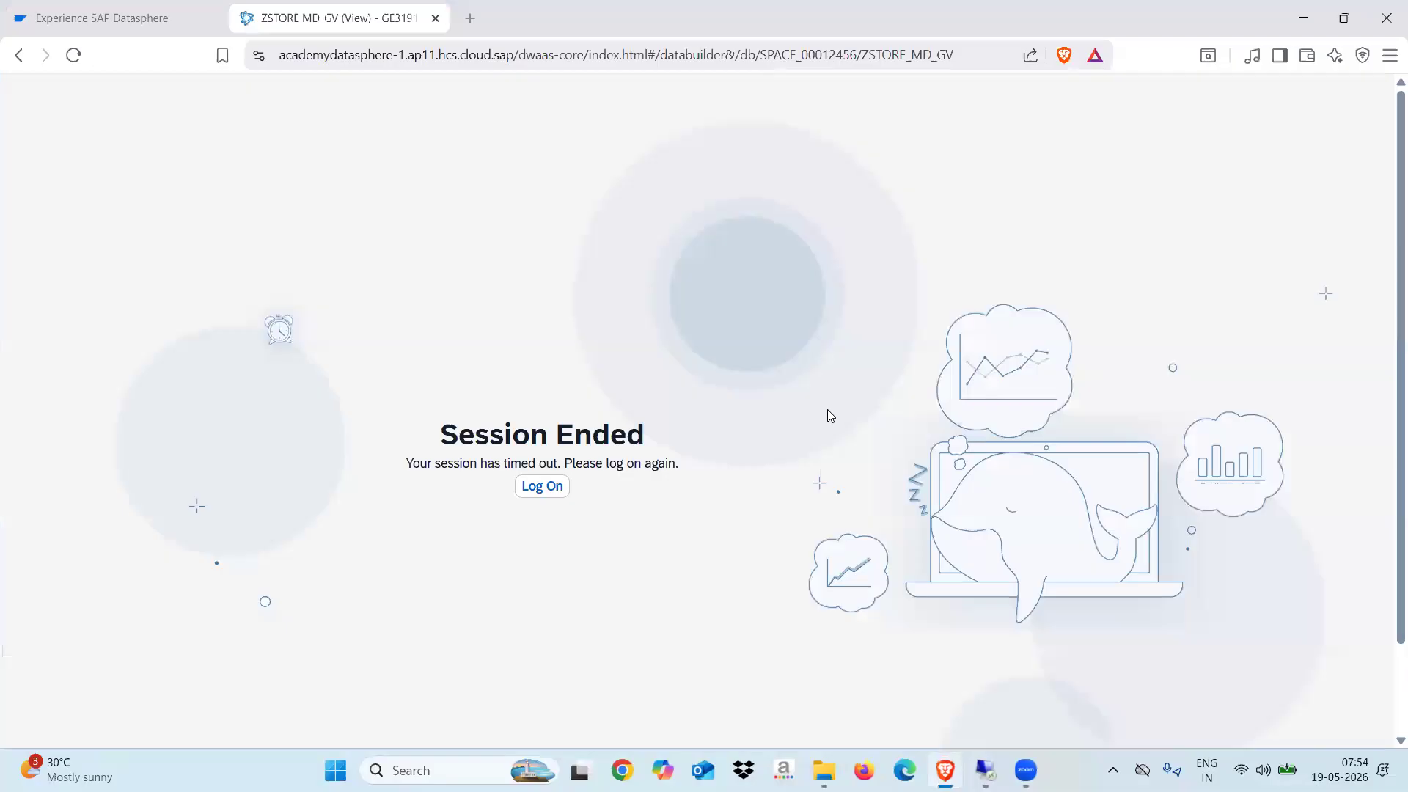
{"action": "left_click", "coordinate": [470, 19]}
{"action": "type", "text": "w3sh"}
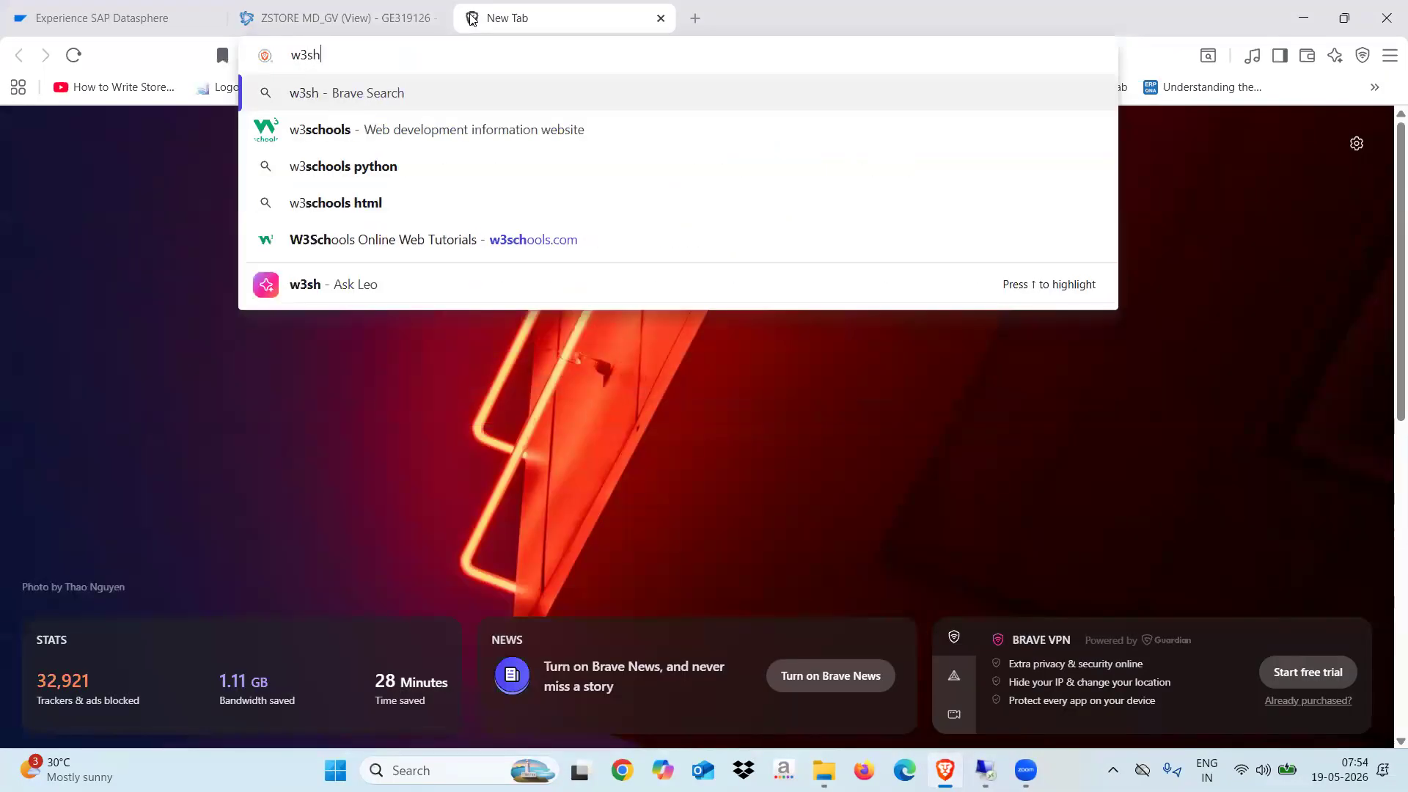
{"action": "left_click", "coordinate": [354, 140]}
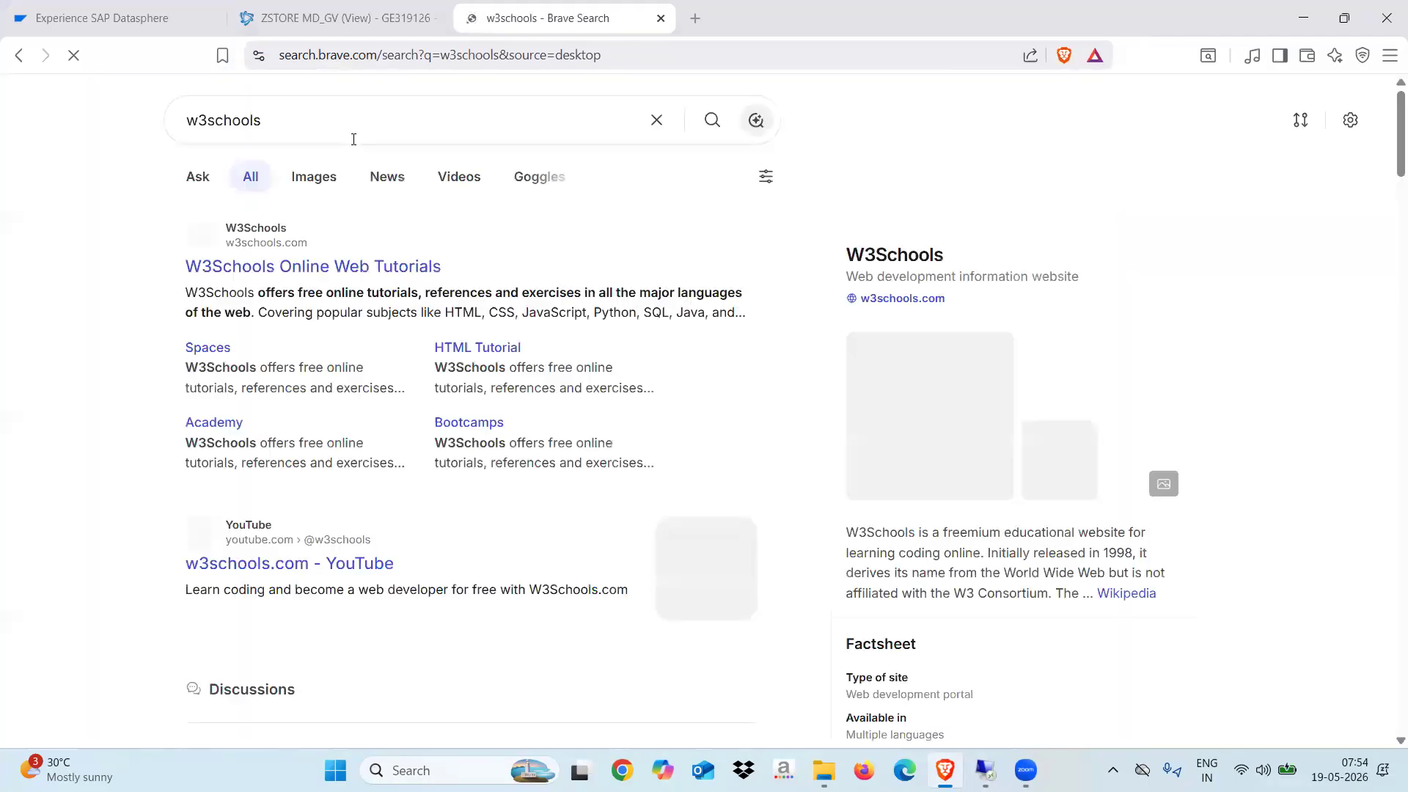
{"action": "left_click", "coordinate": [236, 267]}
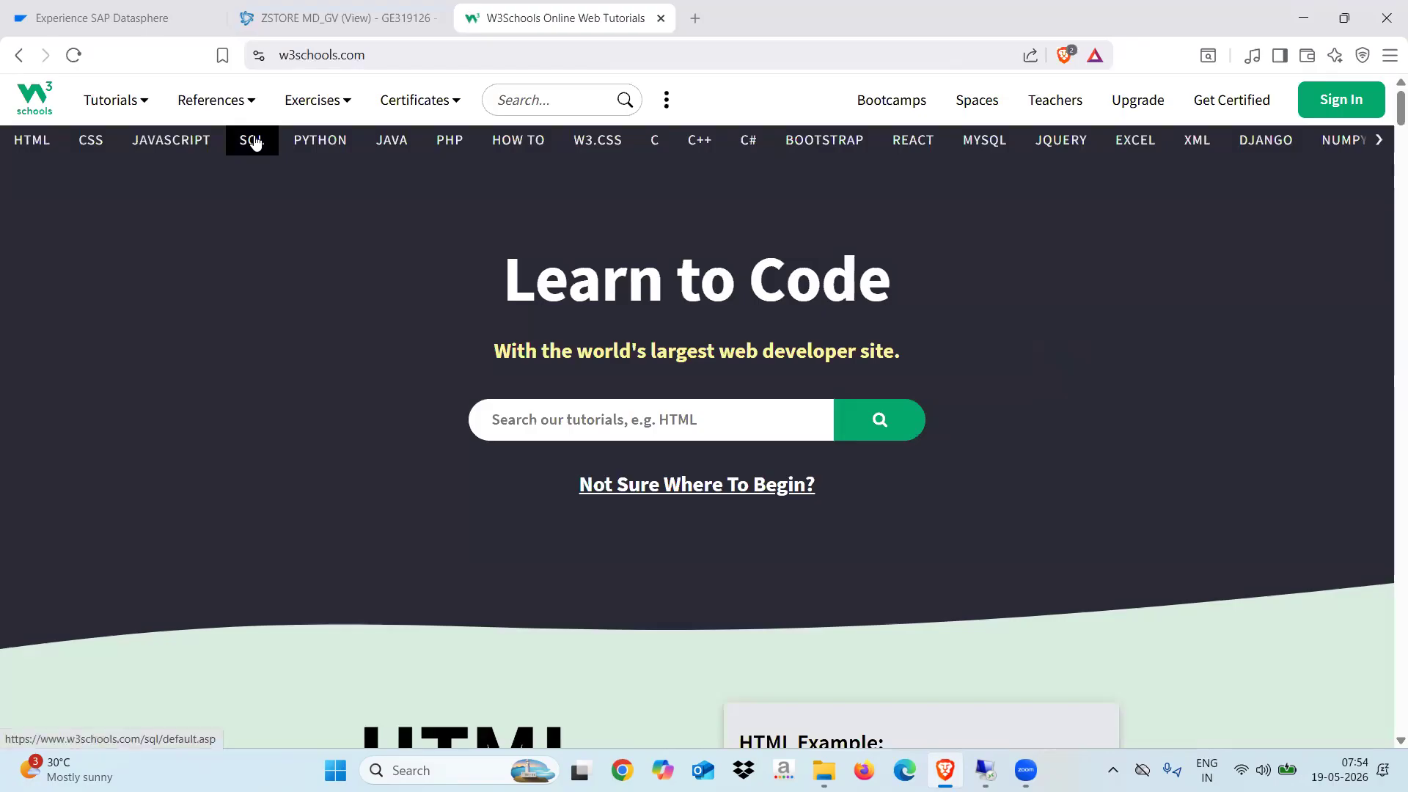
{"action": "left_click", "coordinate": [253, 141]}
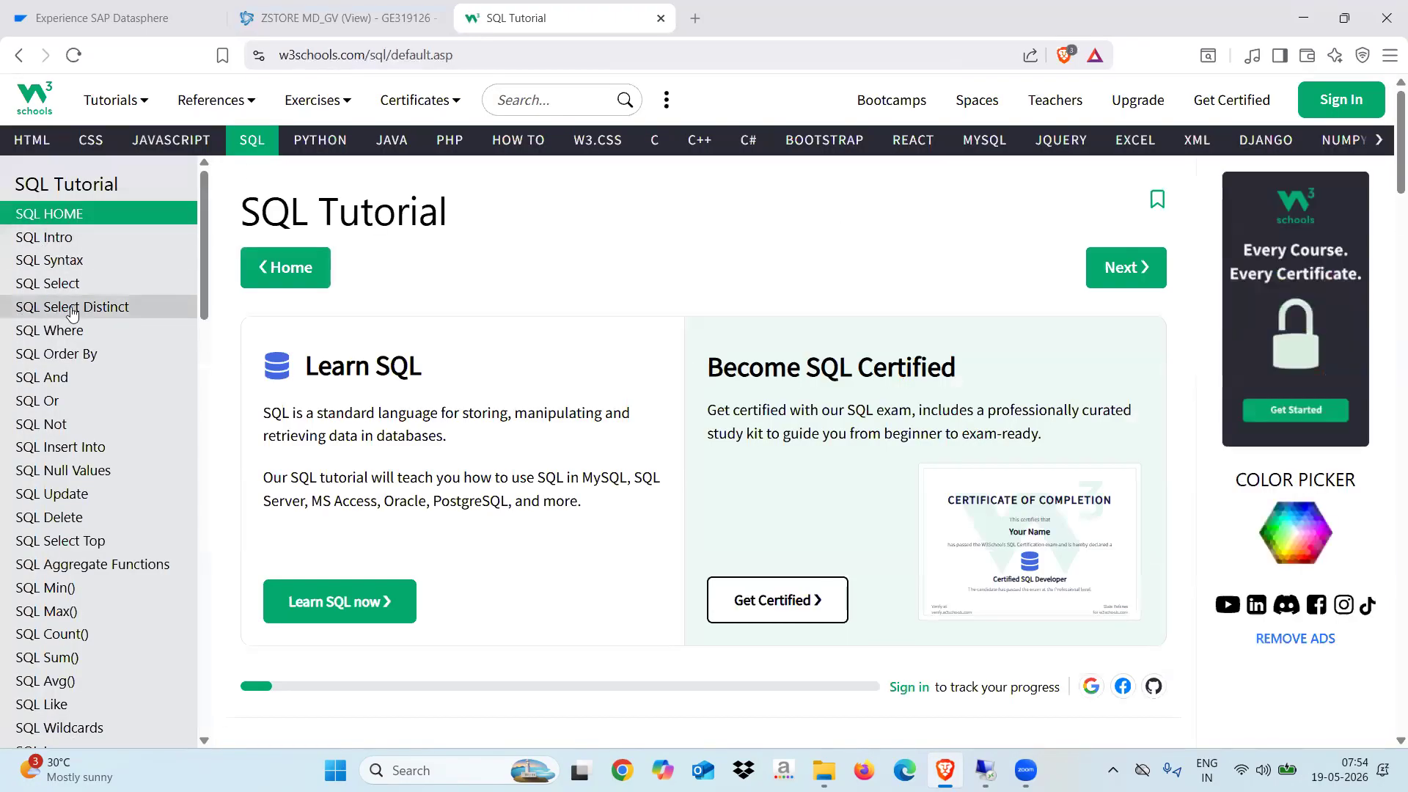
{"action": "left_click", "coordinate": [65, 288]}
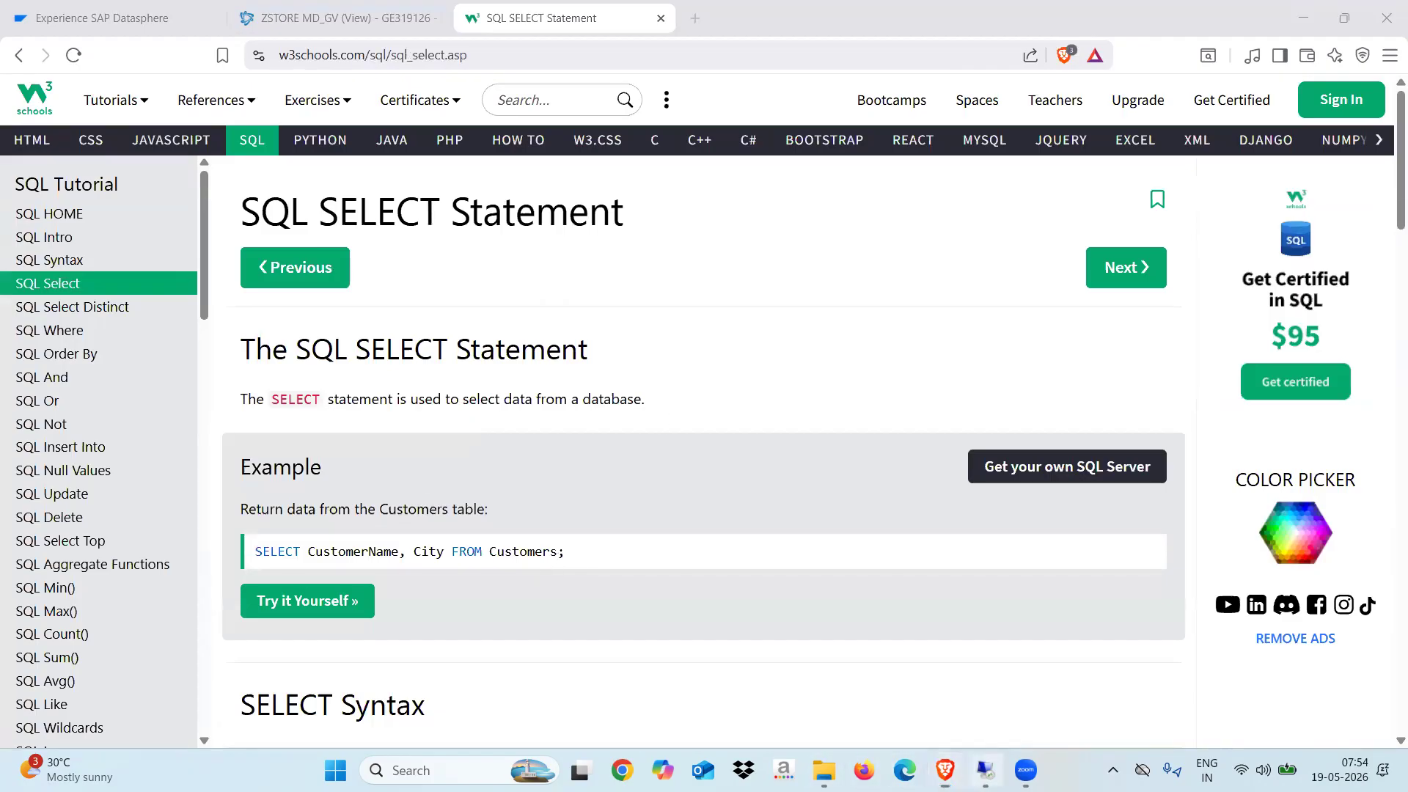
Return to SAP HANA Studio, review the view reference in the FROM clause, and close the SQL console for CV_STOREID
{"action": "left_click", "coordinate": [985, 769]}
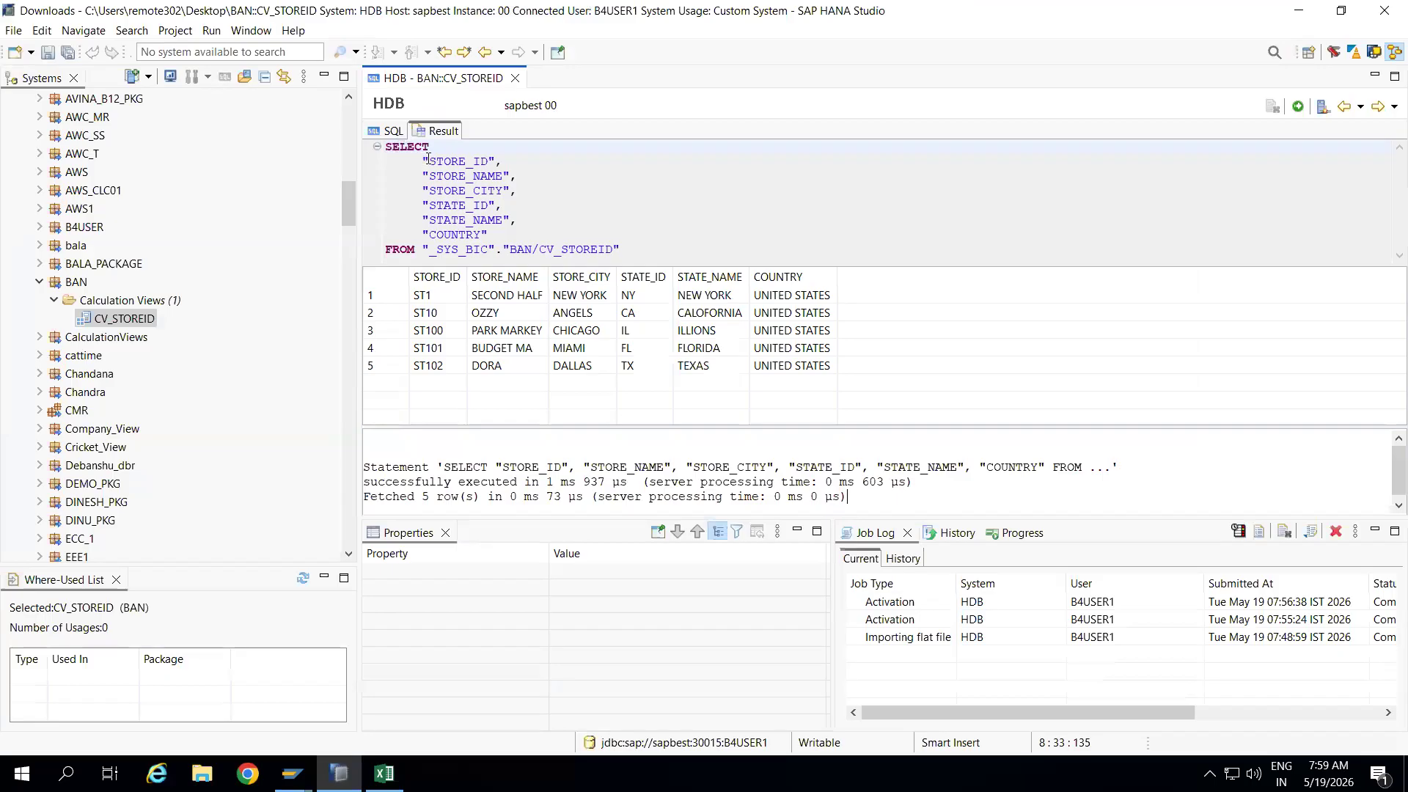
{"action": "left_click_drag", "start_coordinate": [632, 245], "coordinate": [533, 251]}
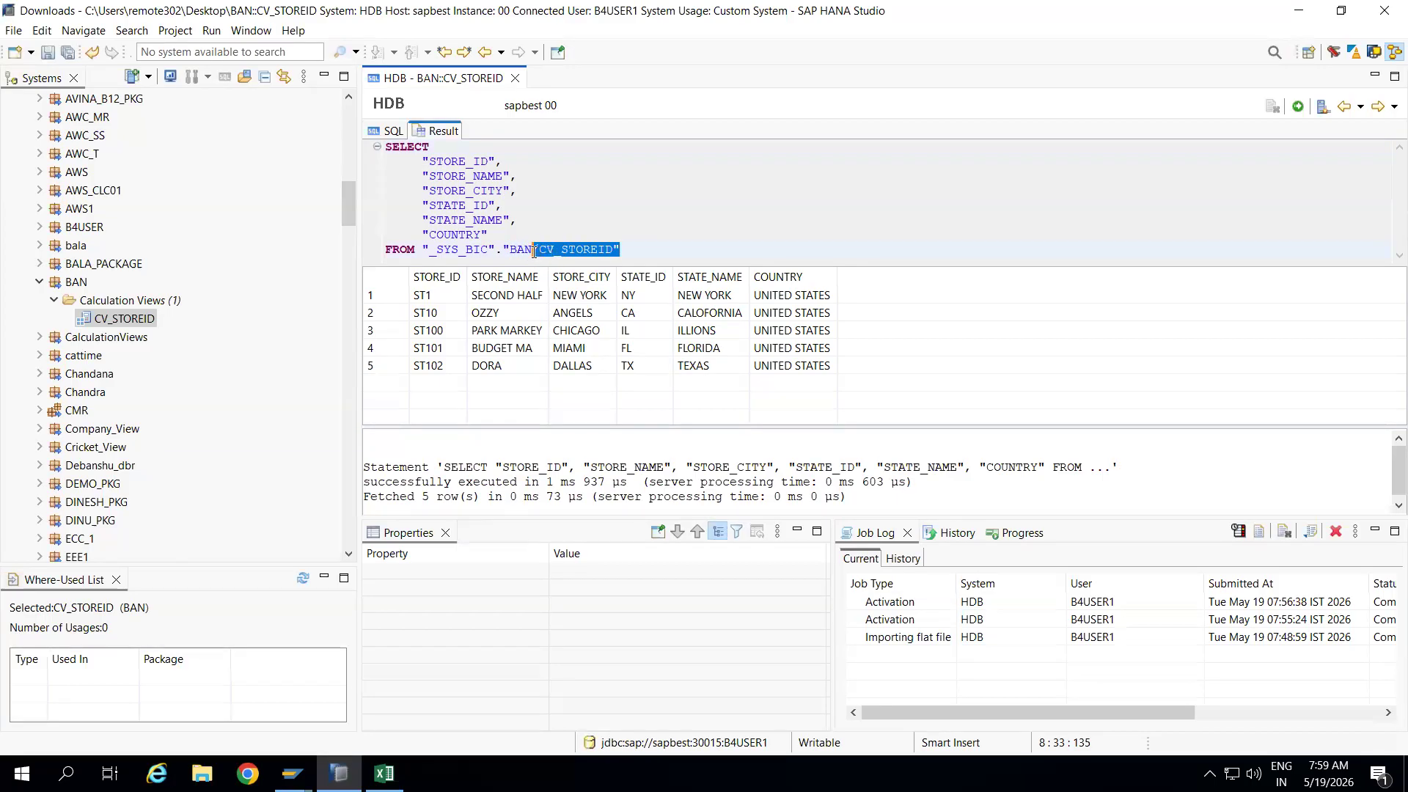
{"action": "left_click", "coordinate": [638, 249]}
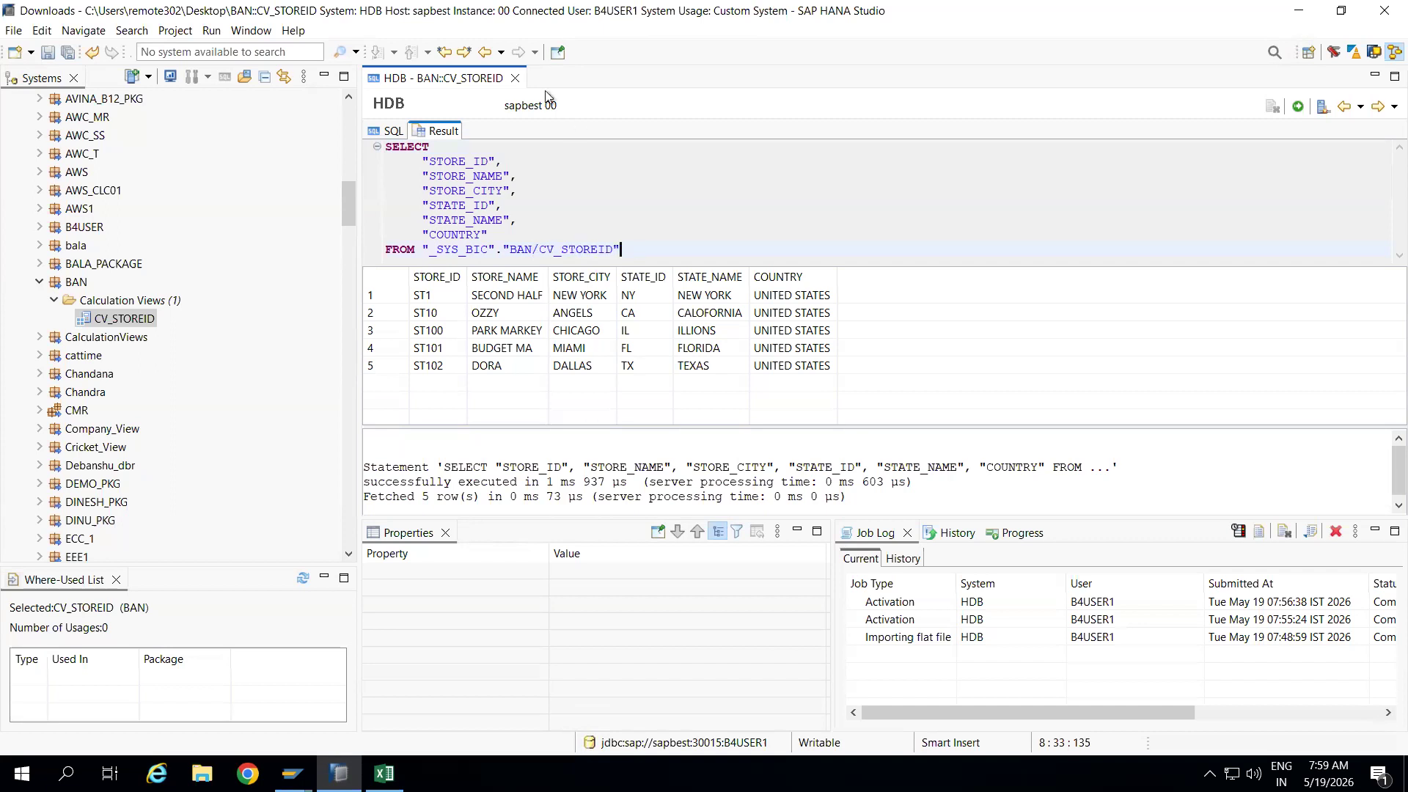
{"action": "left_click", "coordinate": [514, 78]}
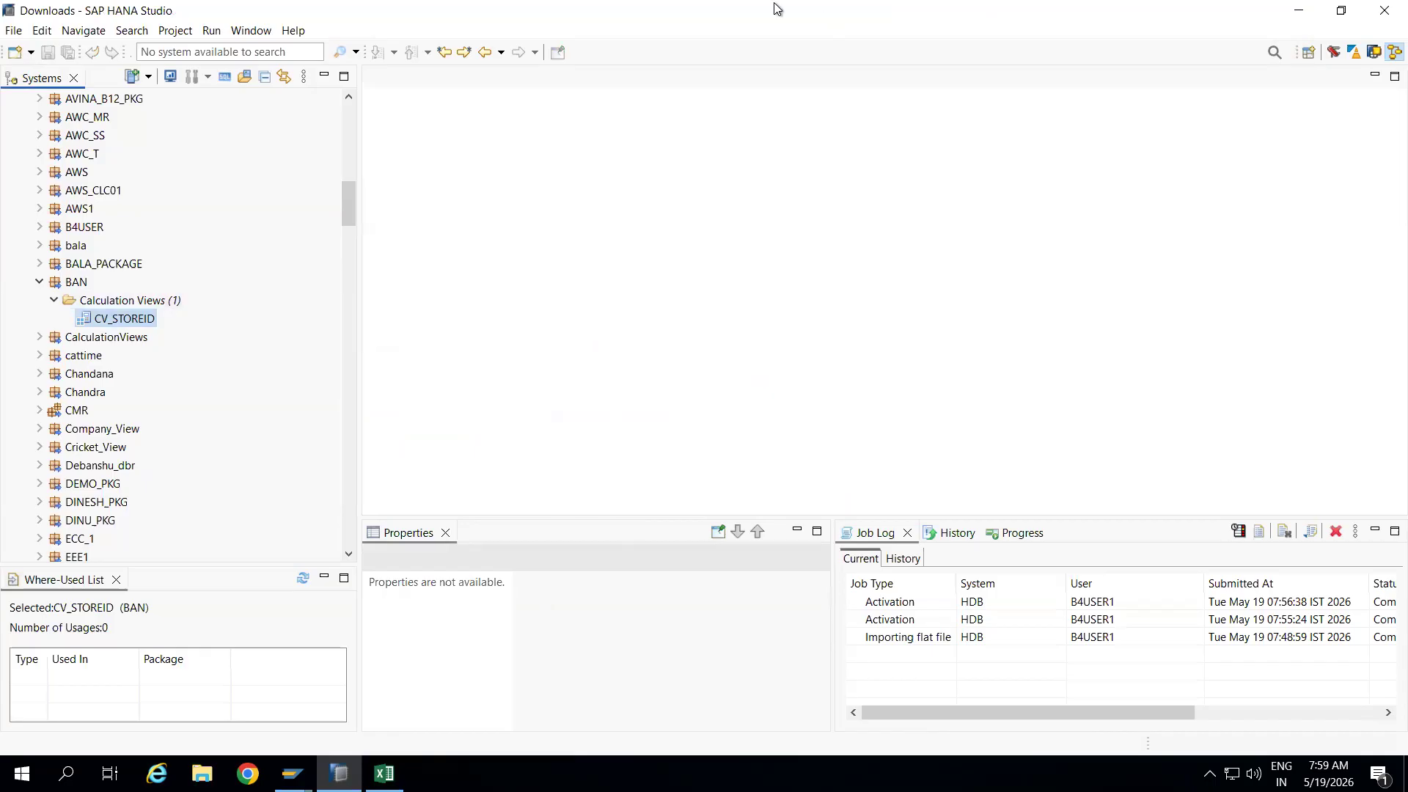
Switch to SAP Datasphere in the browser, log on again after the ended session, and close the ZSTORE MD_GV view
{"action": "mouse_move", "coordinate": [665, 8]}
{"action": "left_click", "coordinate": [848, 15]}
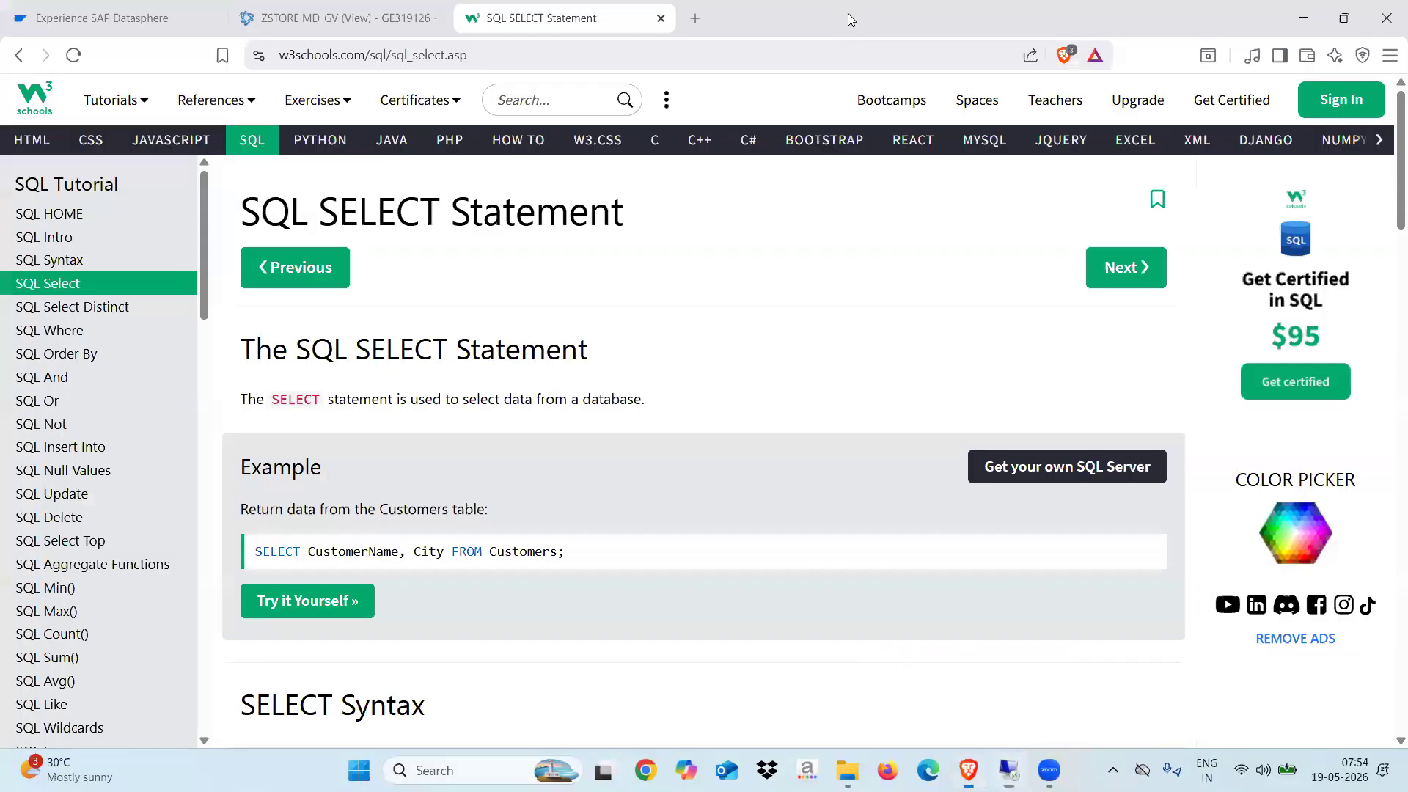
{"action": "left_click", "coordinate": [371, 21]}
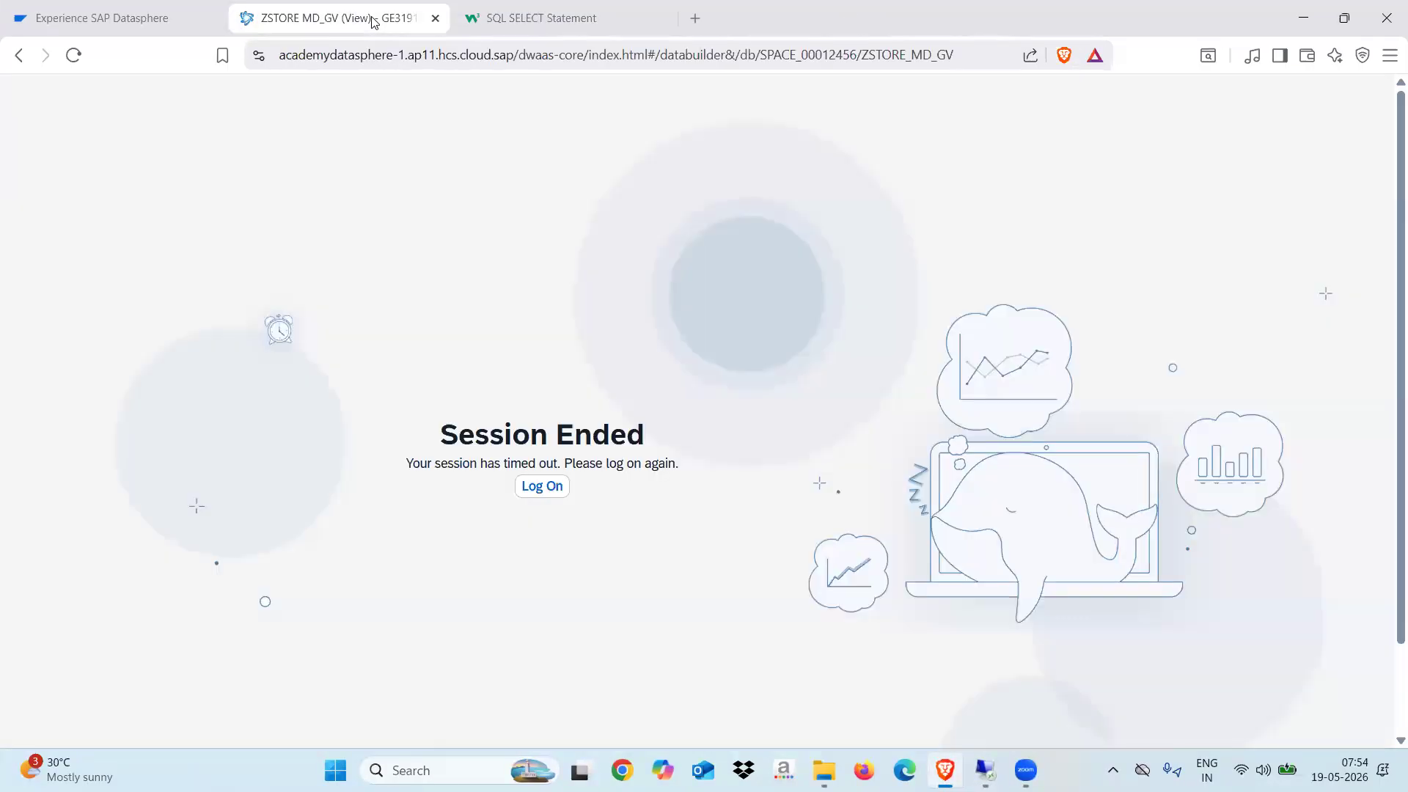
{"action": "left_click", "coordinate": [542, 486]}
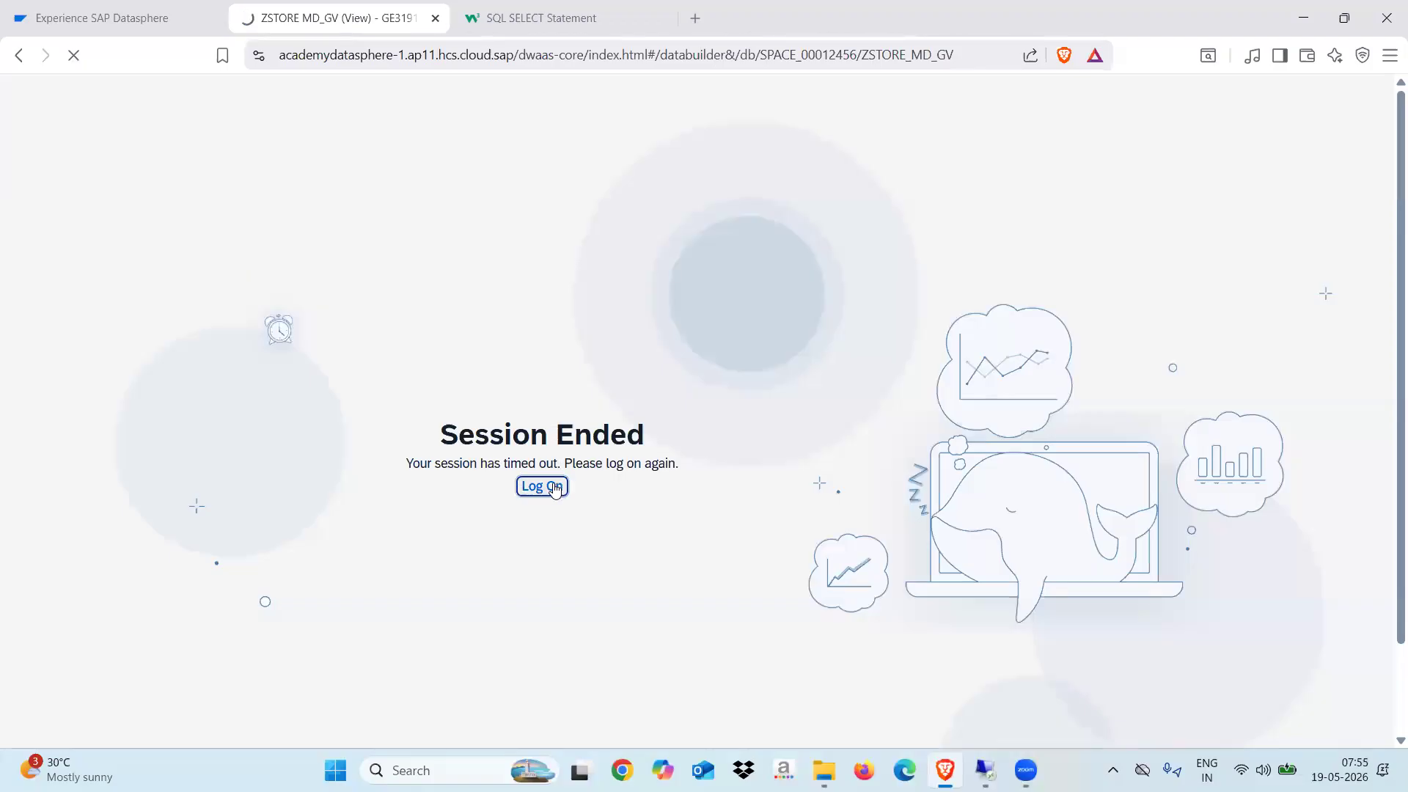
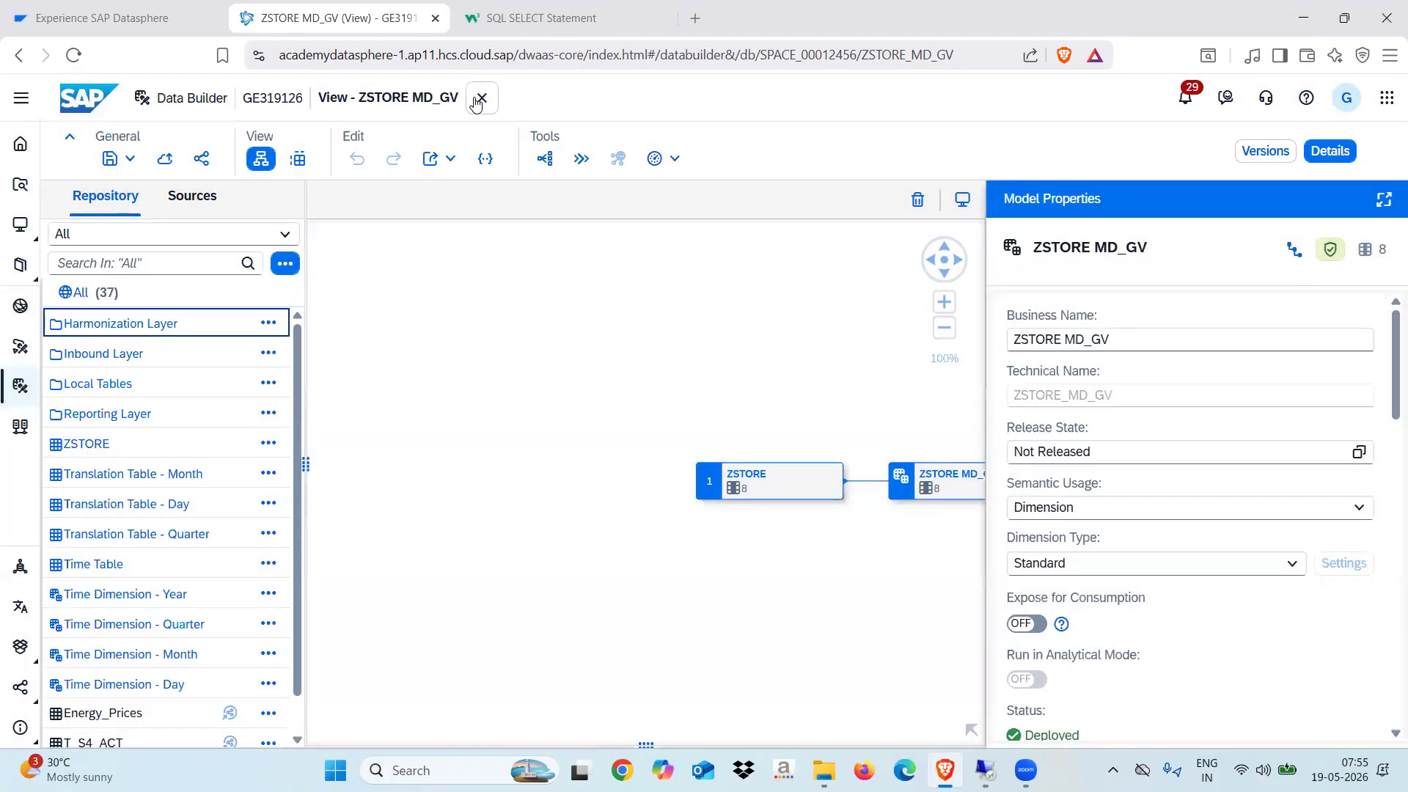
{"action": "left_click", "coordinate": [481, 100]}
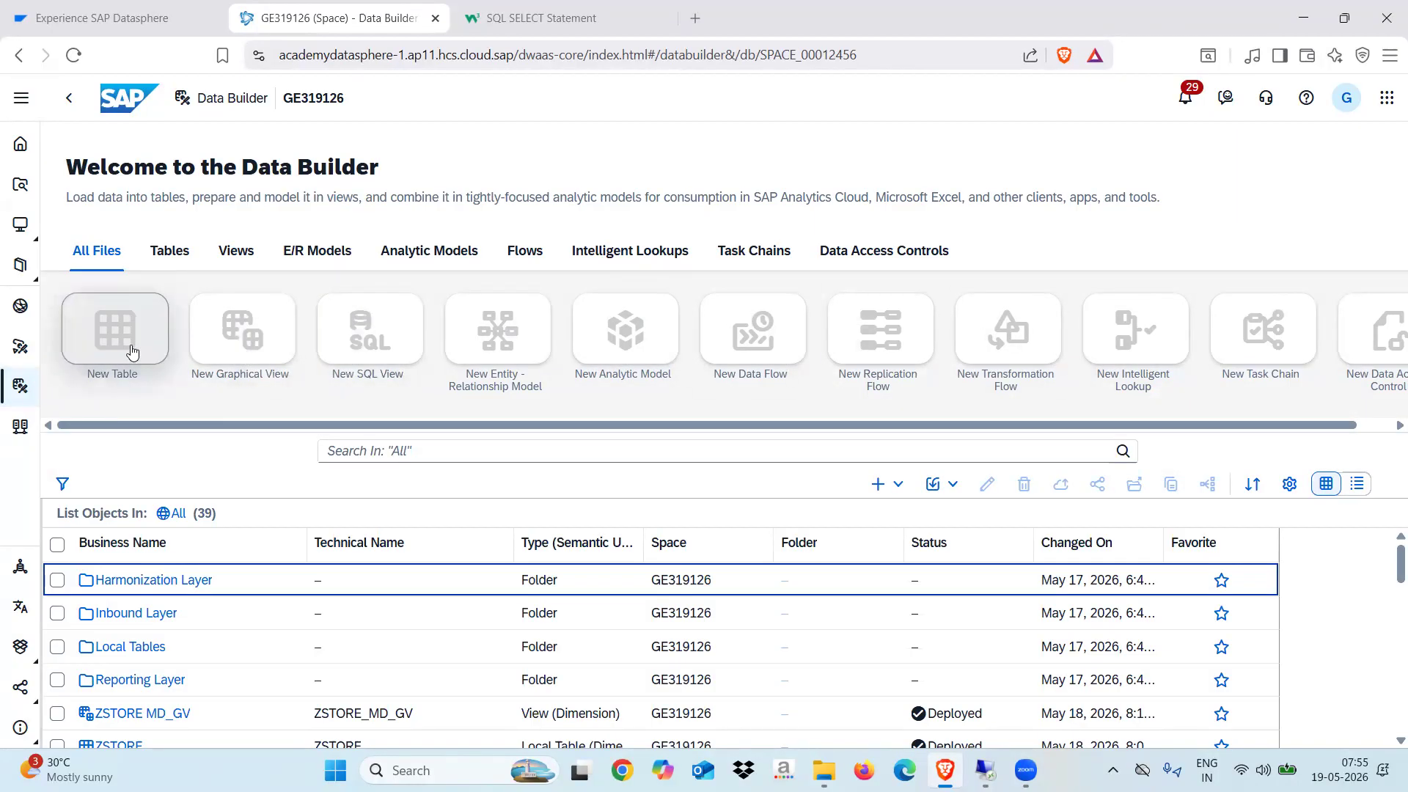
{"action": "left_click", "coordinate": [21, 389]}
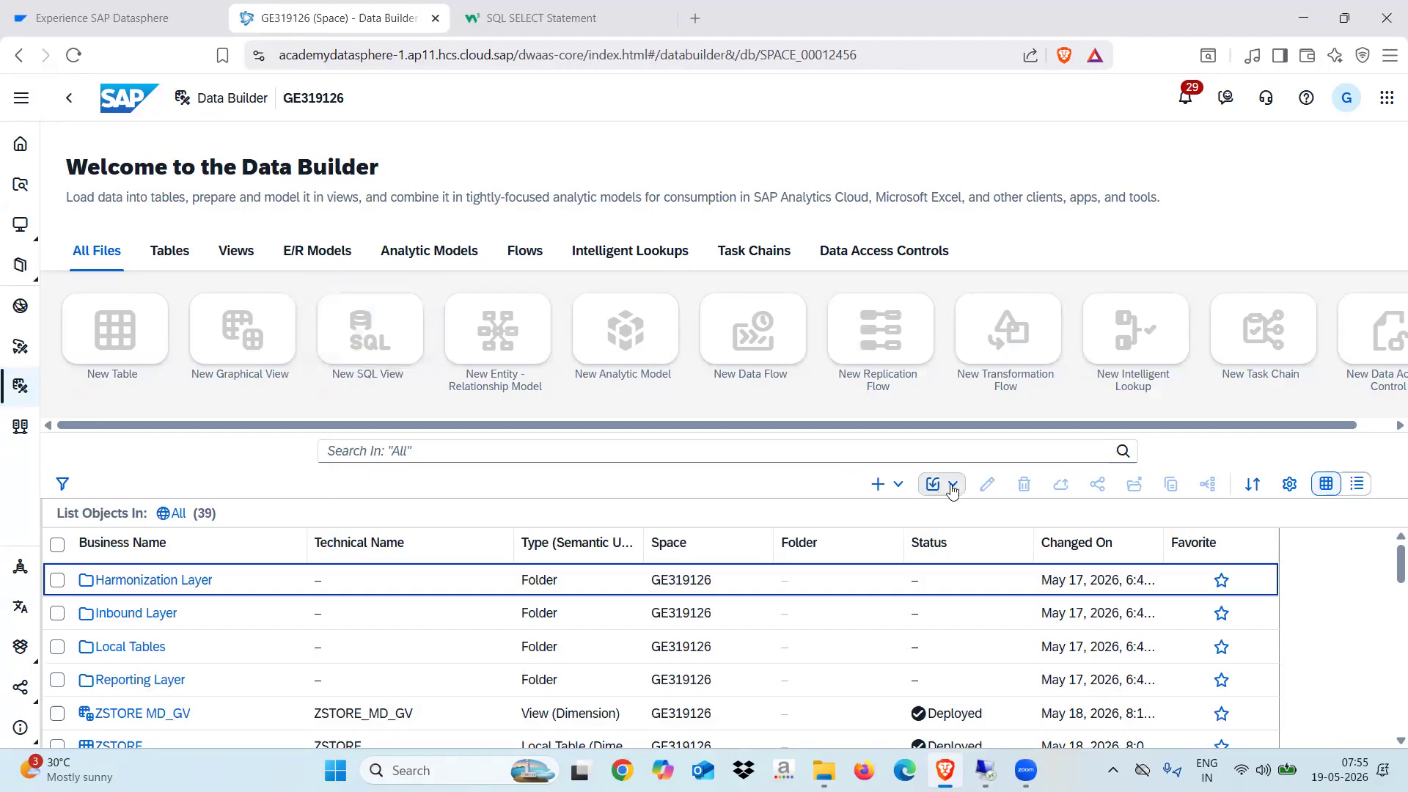
{"action": "left_click", "coordinate": [951, 489]}
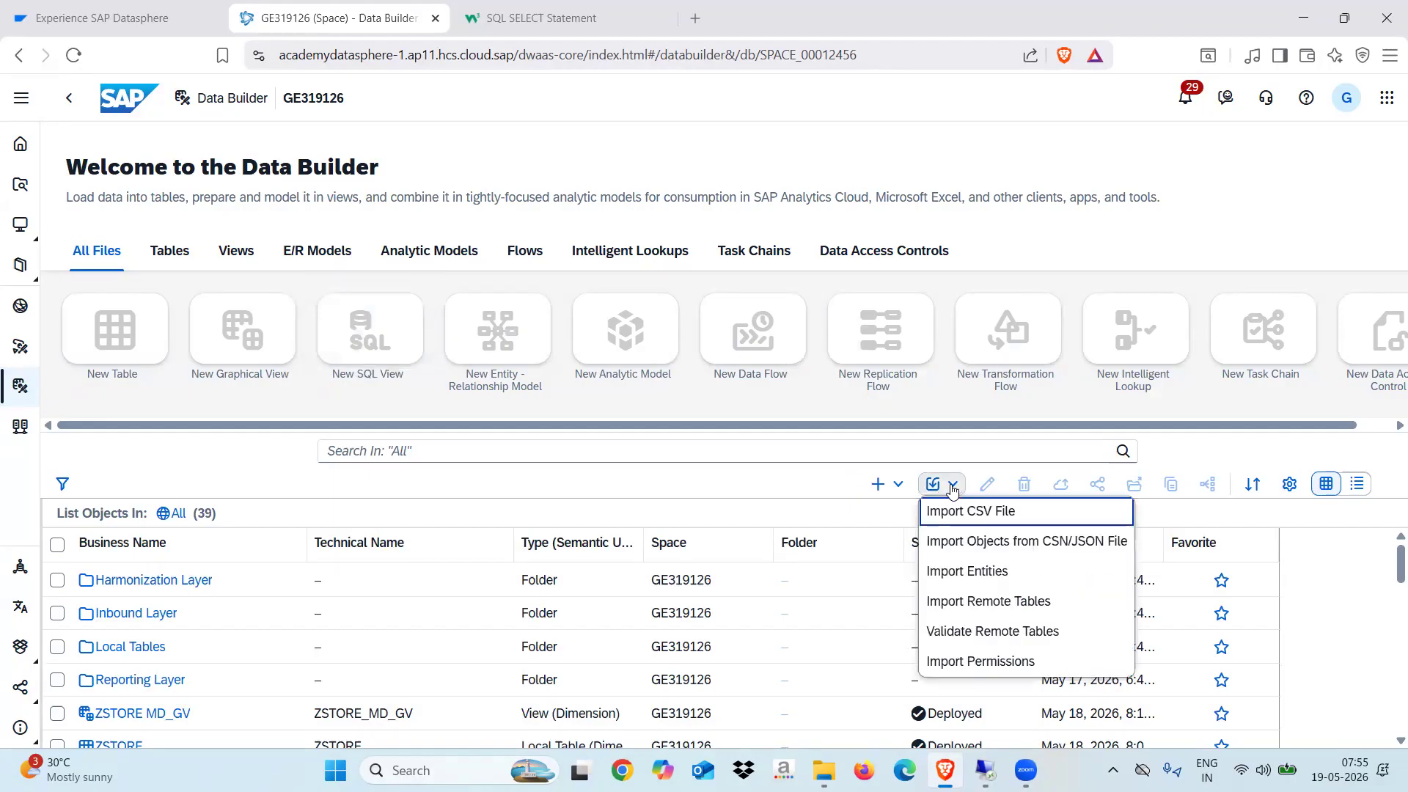
{"action": "left_click", "coordinate": [896, 484]}
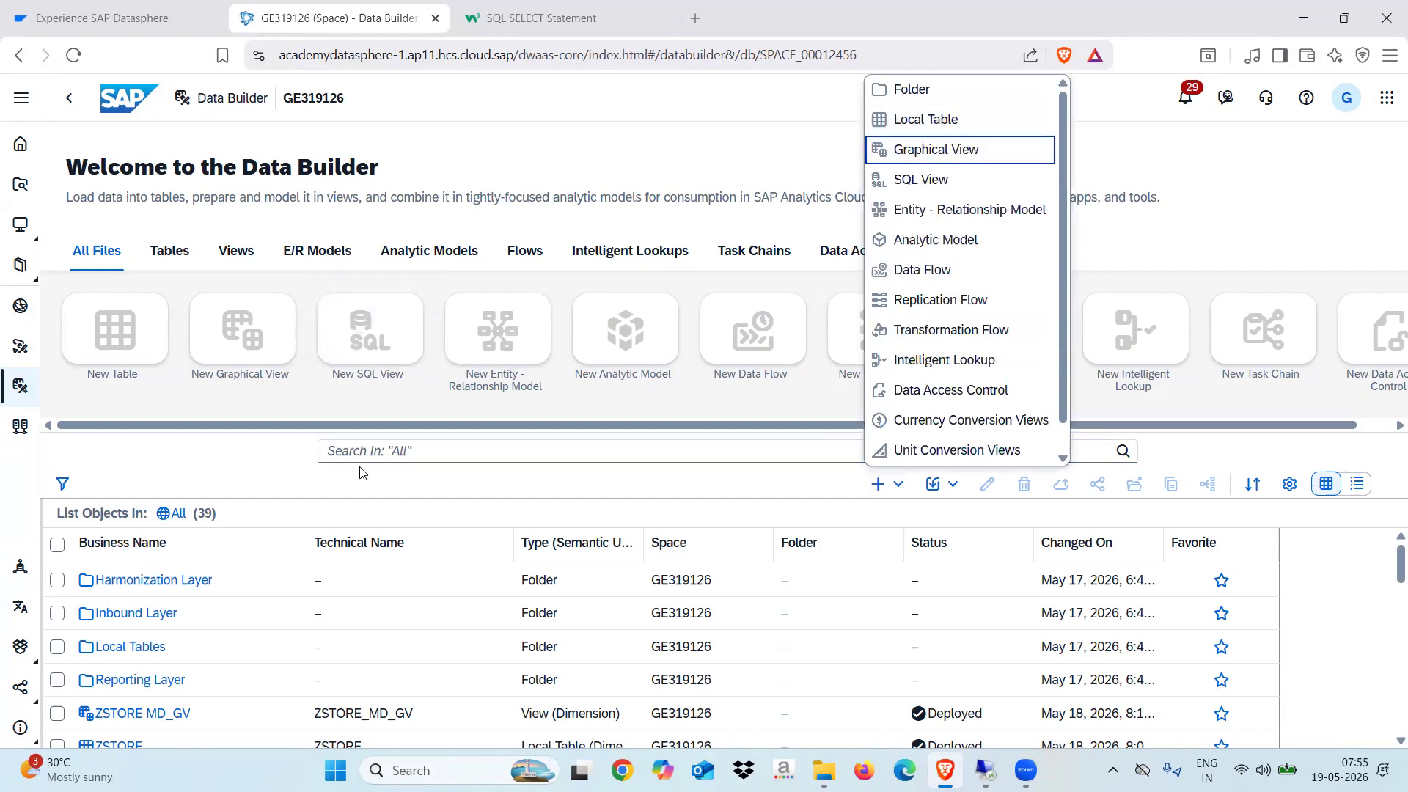
{"action": "left_click", "coordinate": [895, 486]}
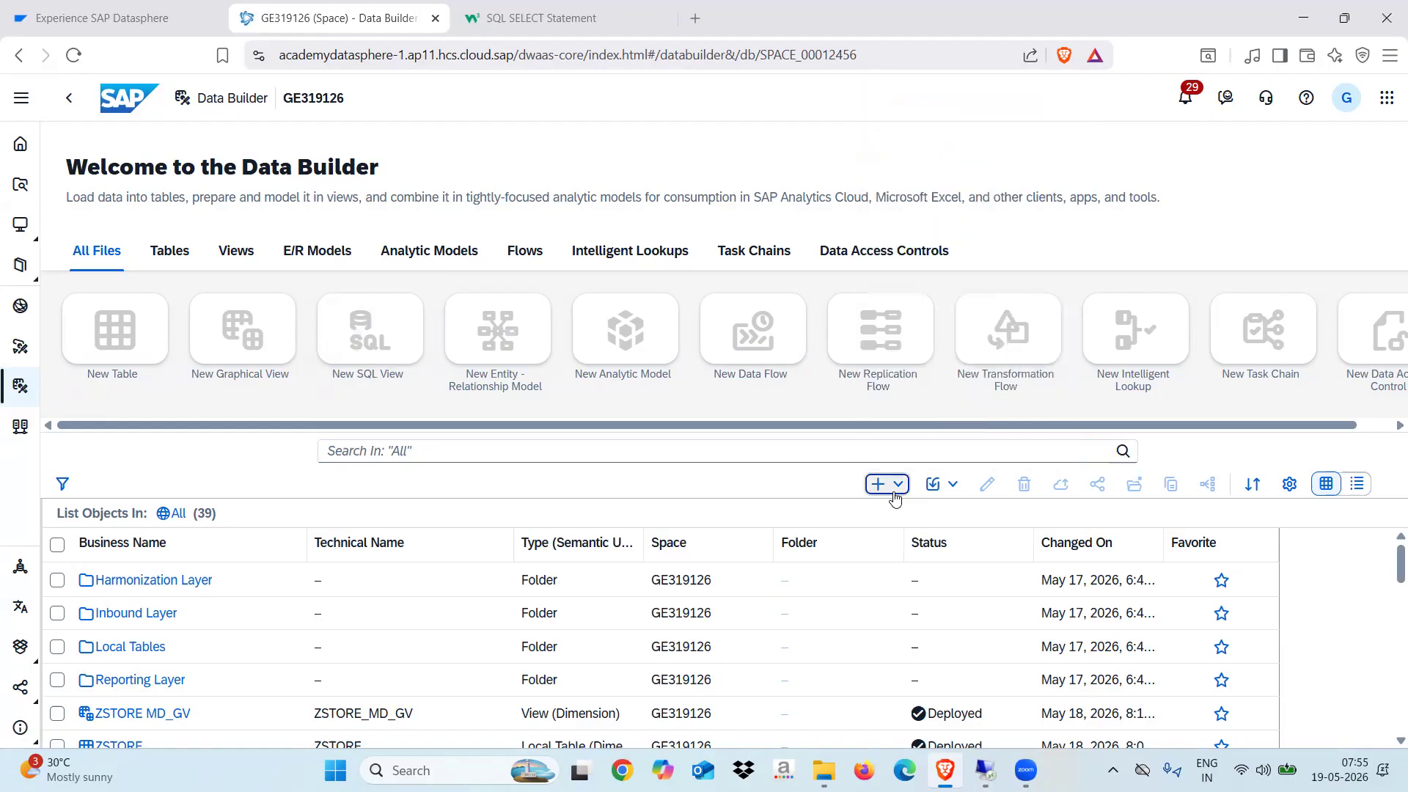
Create a folder with the business name PRACTICE in the current Data Builder space
{"action": "left_click", "coordinate": [898, 485]}
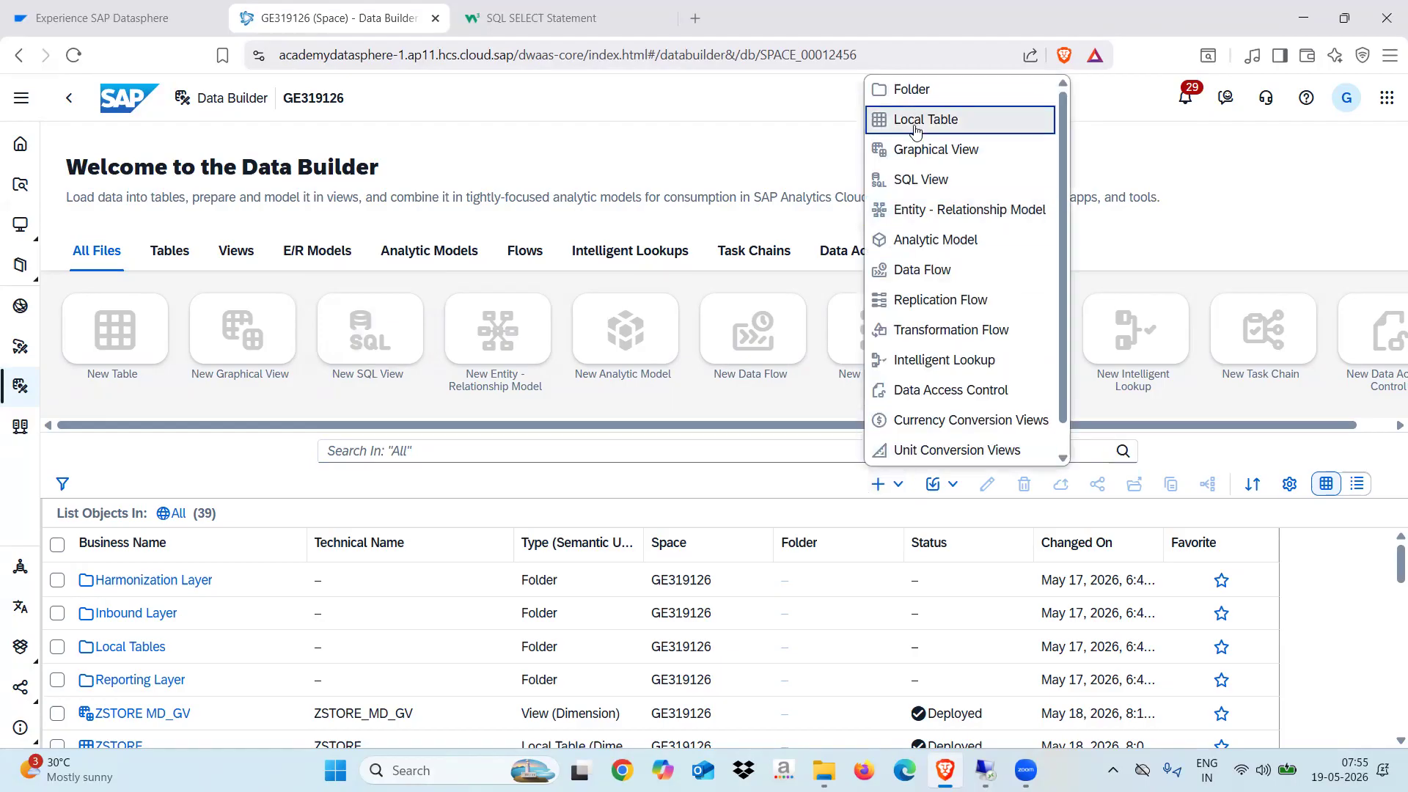
{"action": "left_click", "coordinate": [913, 91]}
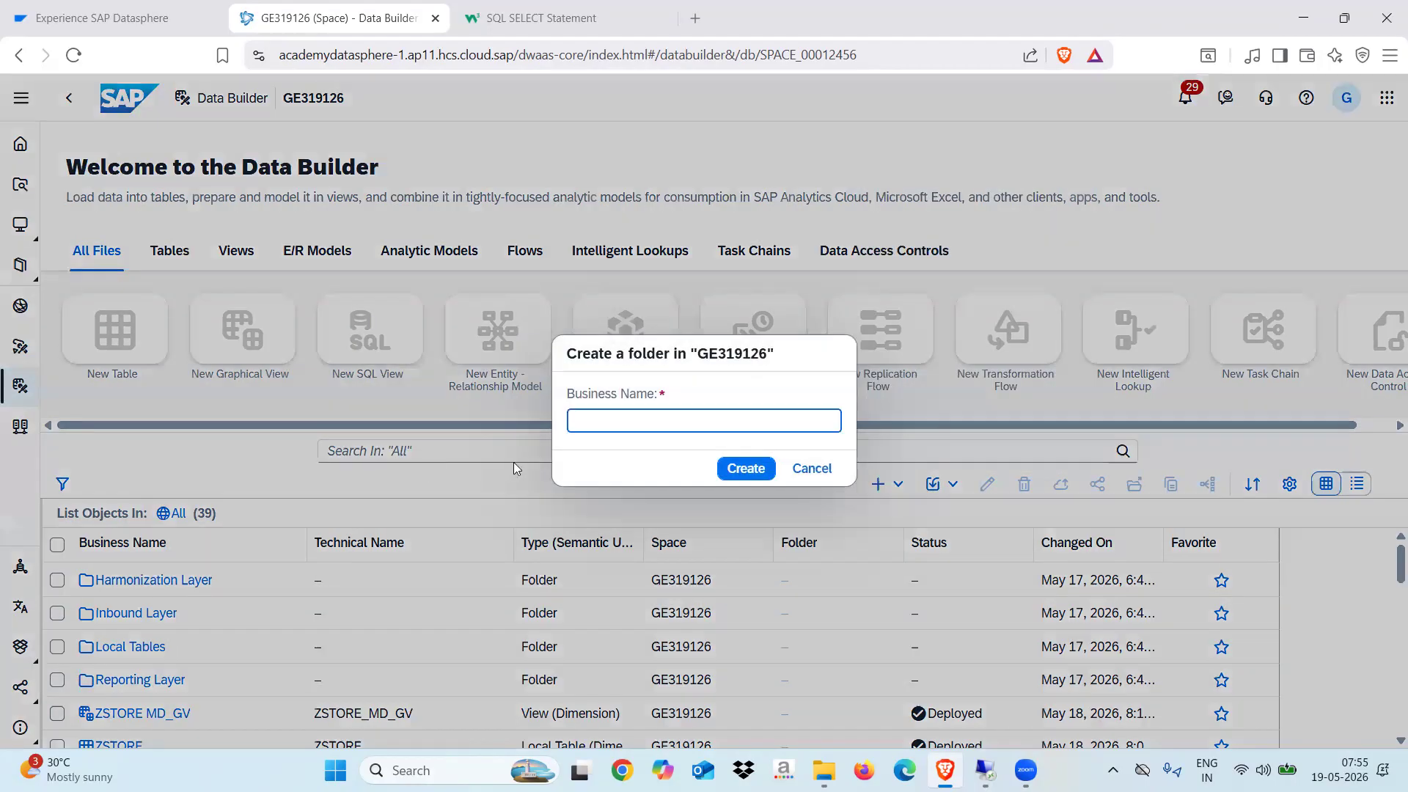
{"action": "type", "text": "PRACTICE"}
{"action": "left_click", "coordinate": [745, 469]}
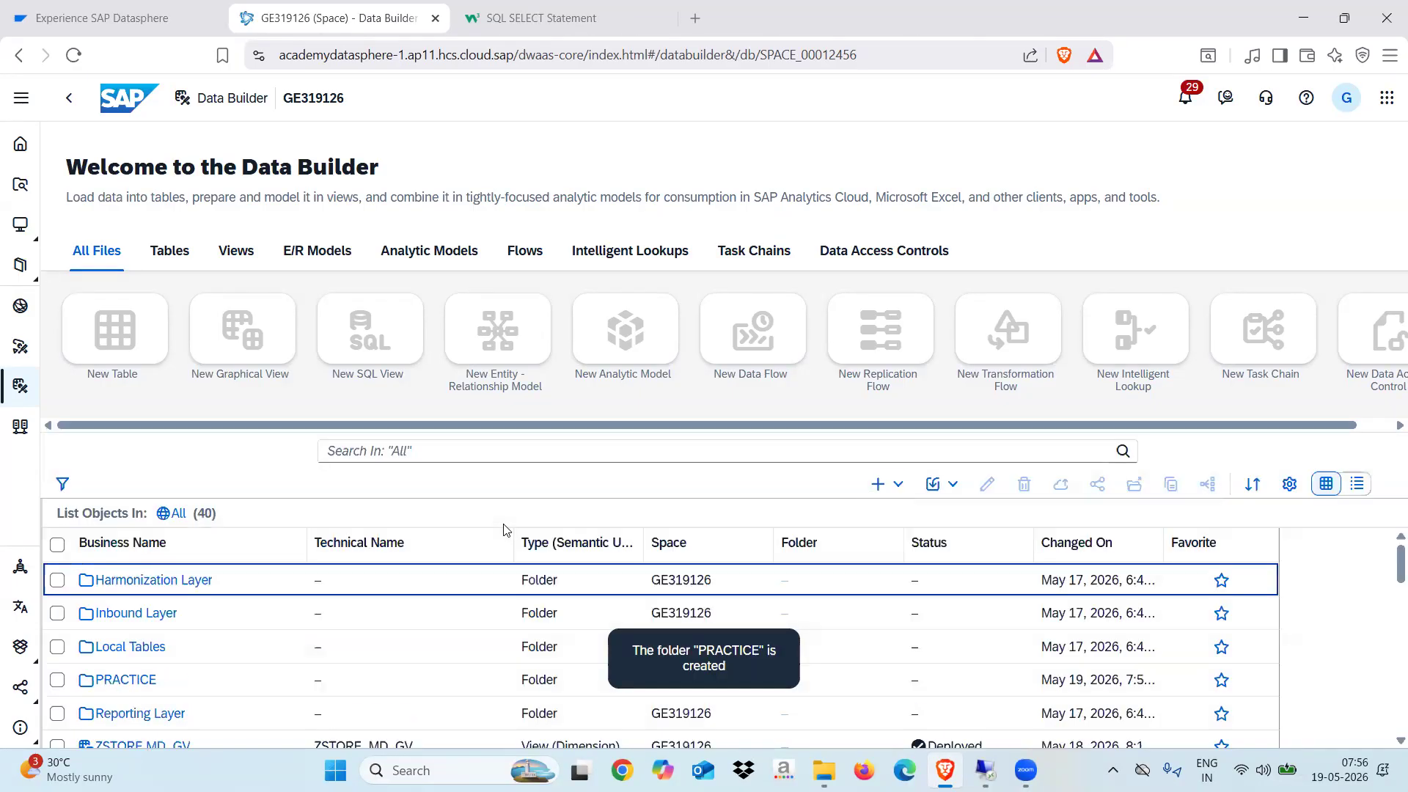
Open the PRACTICE folder and start a new local table in it
{"action": "left_click", "coordinate": [110, 679]}
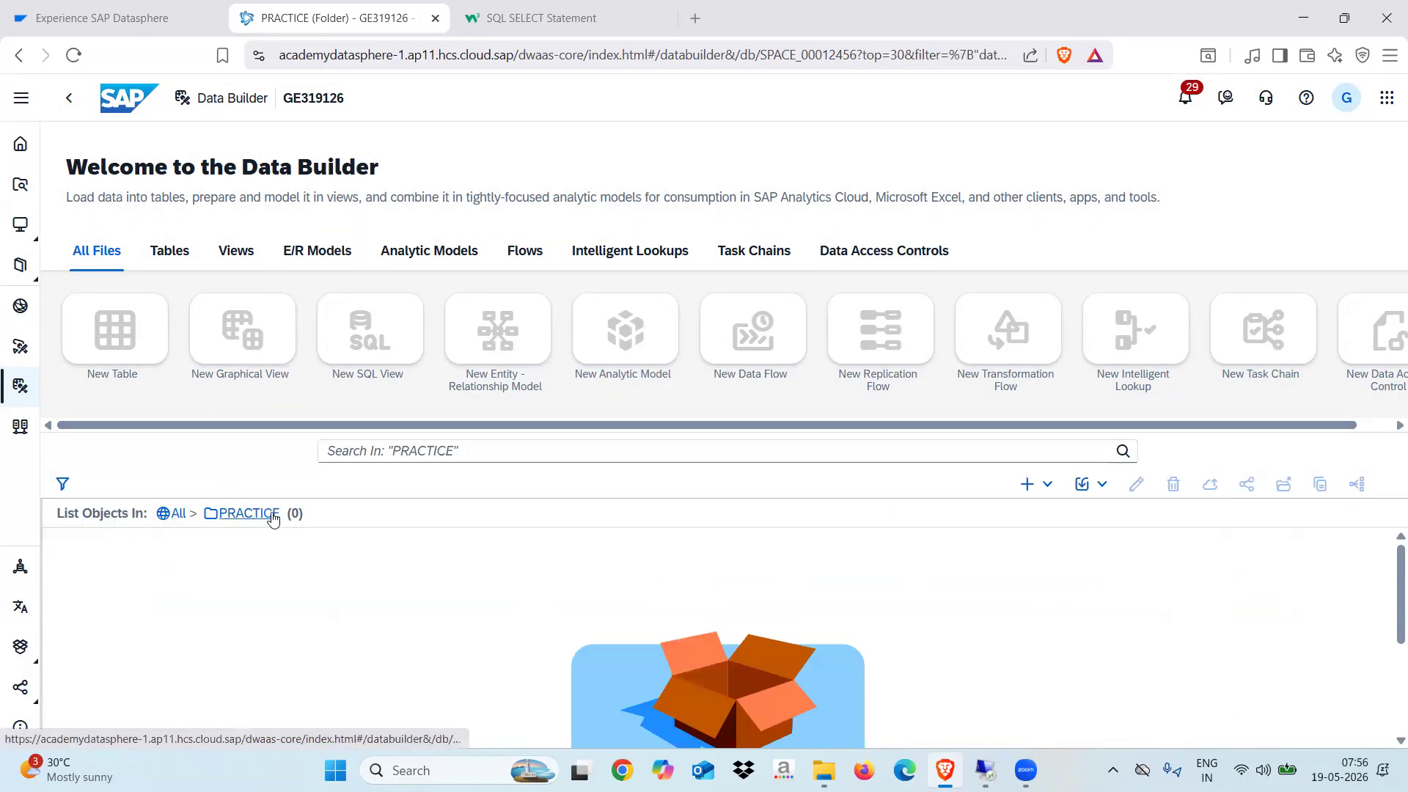
{"action": "left_click", "coordinate": [1029, 485]}
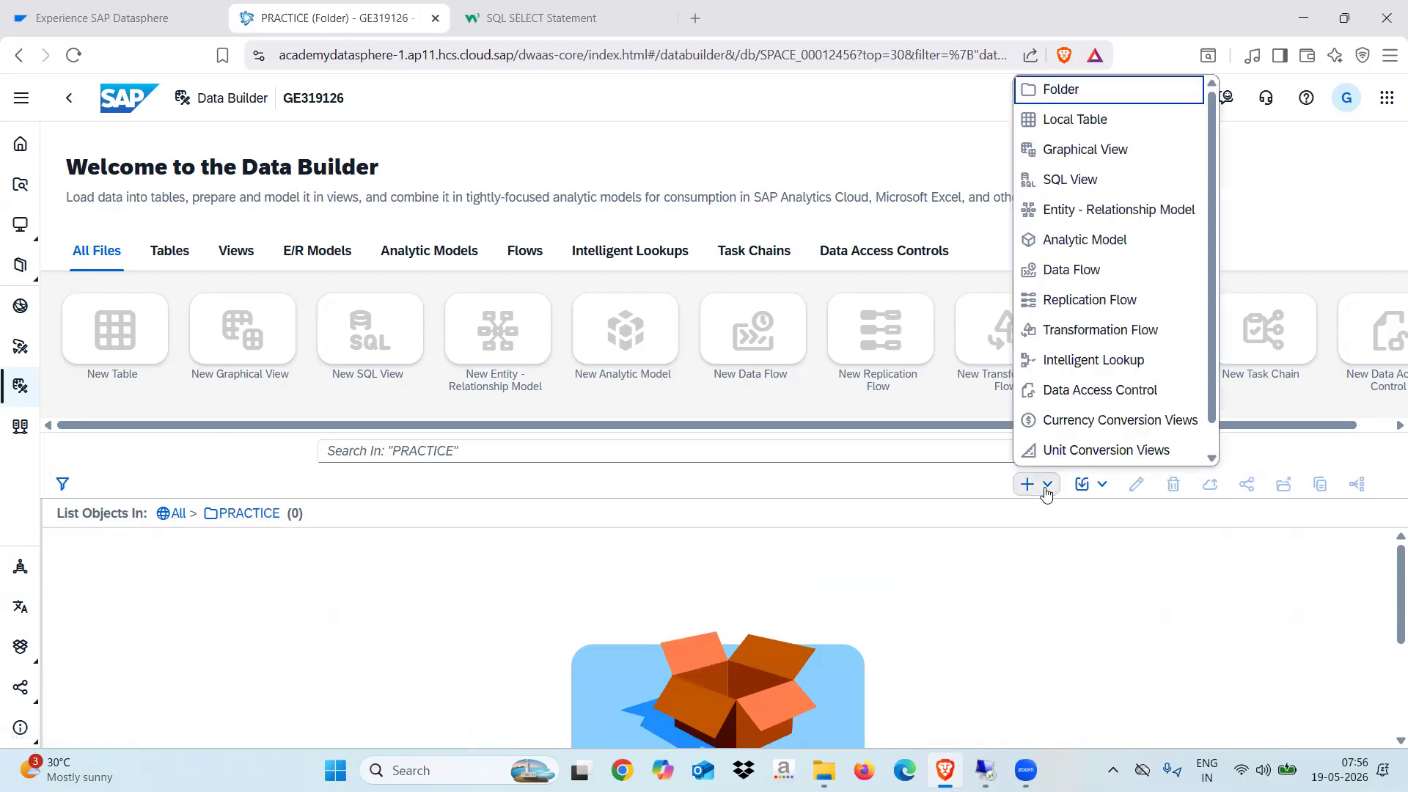
{"action": "left_click", "coordinate": [1064, 123]}
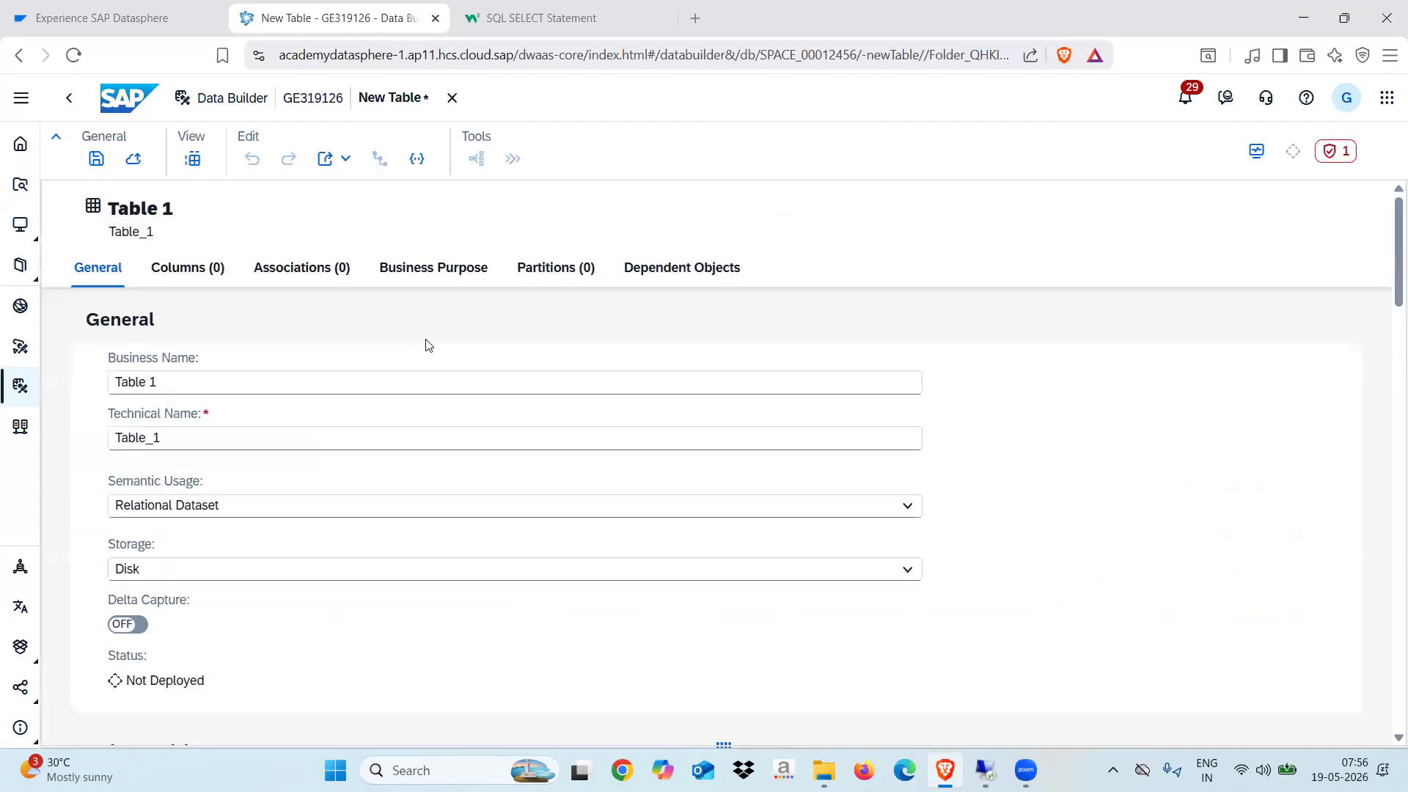
Open the Dimension Product CSV file from the DA180_Resources folder in Downloads in Excel, dismiss the OneDrive offer and maximize the window
{"action": "key", "text": "super+d"}
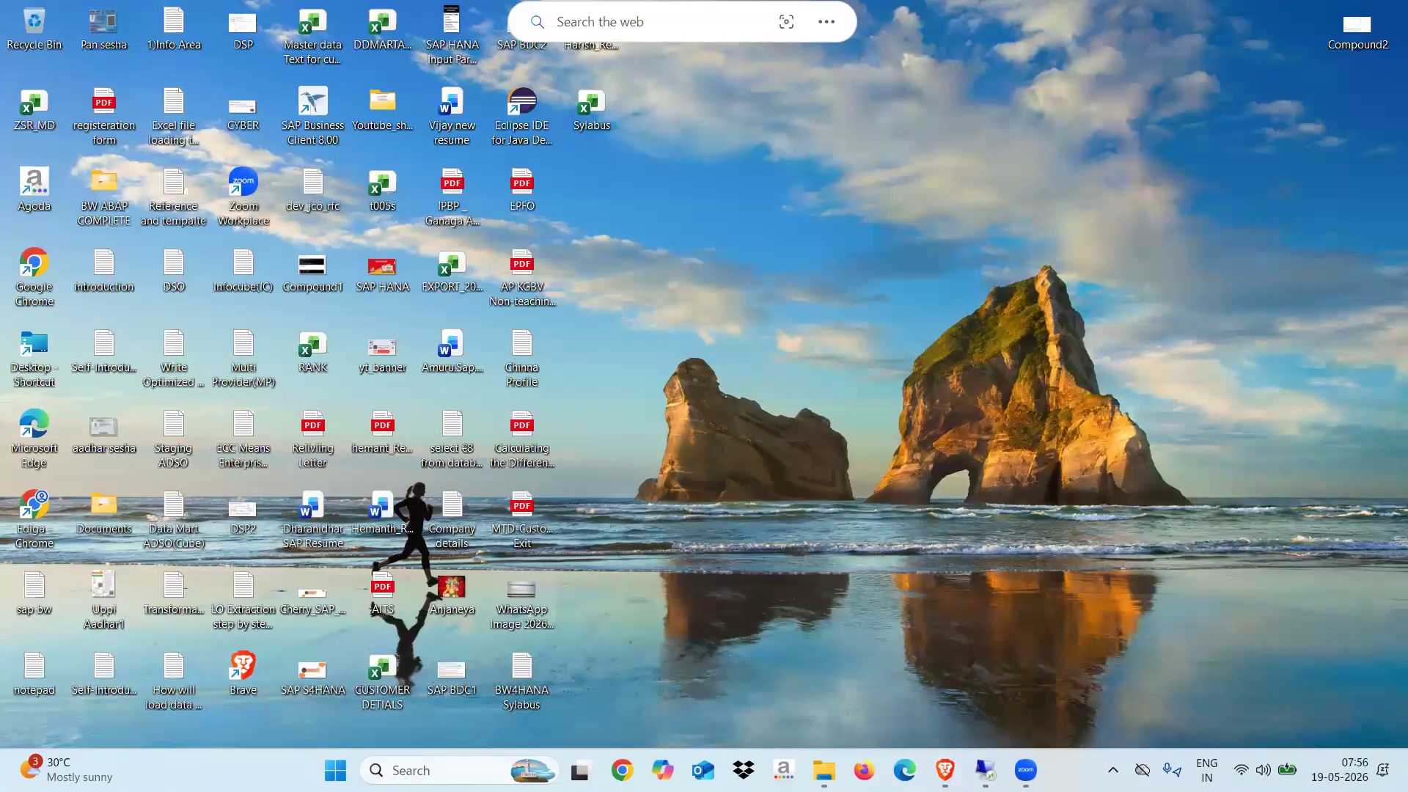
{"action": "left_click", "coordinate": [824, 770]}
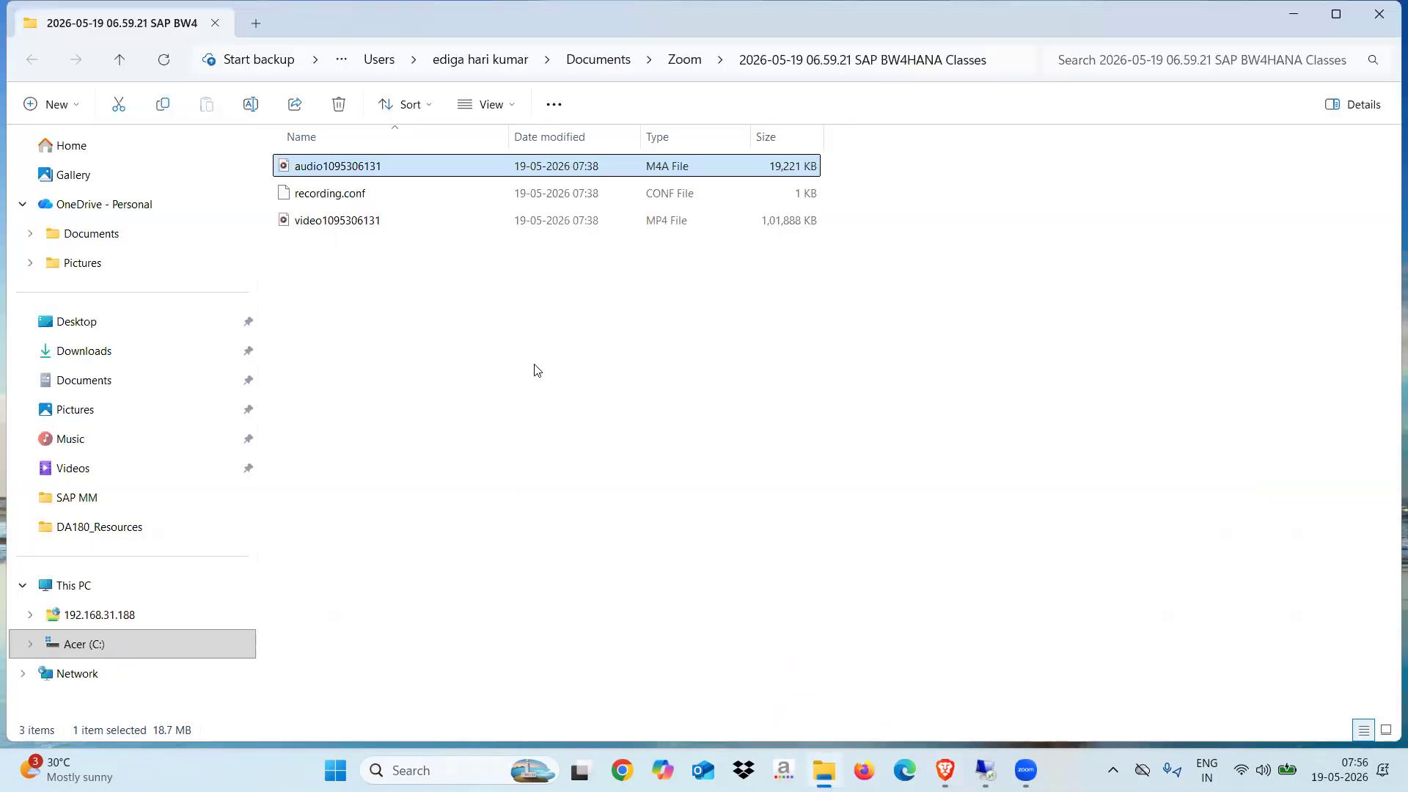
{"action": "left_click", "coordinate": [94, 363]}
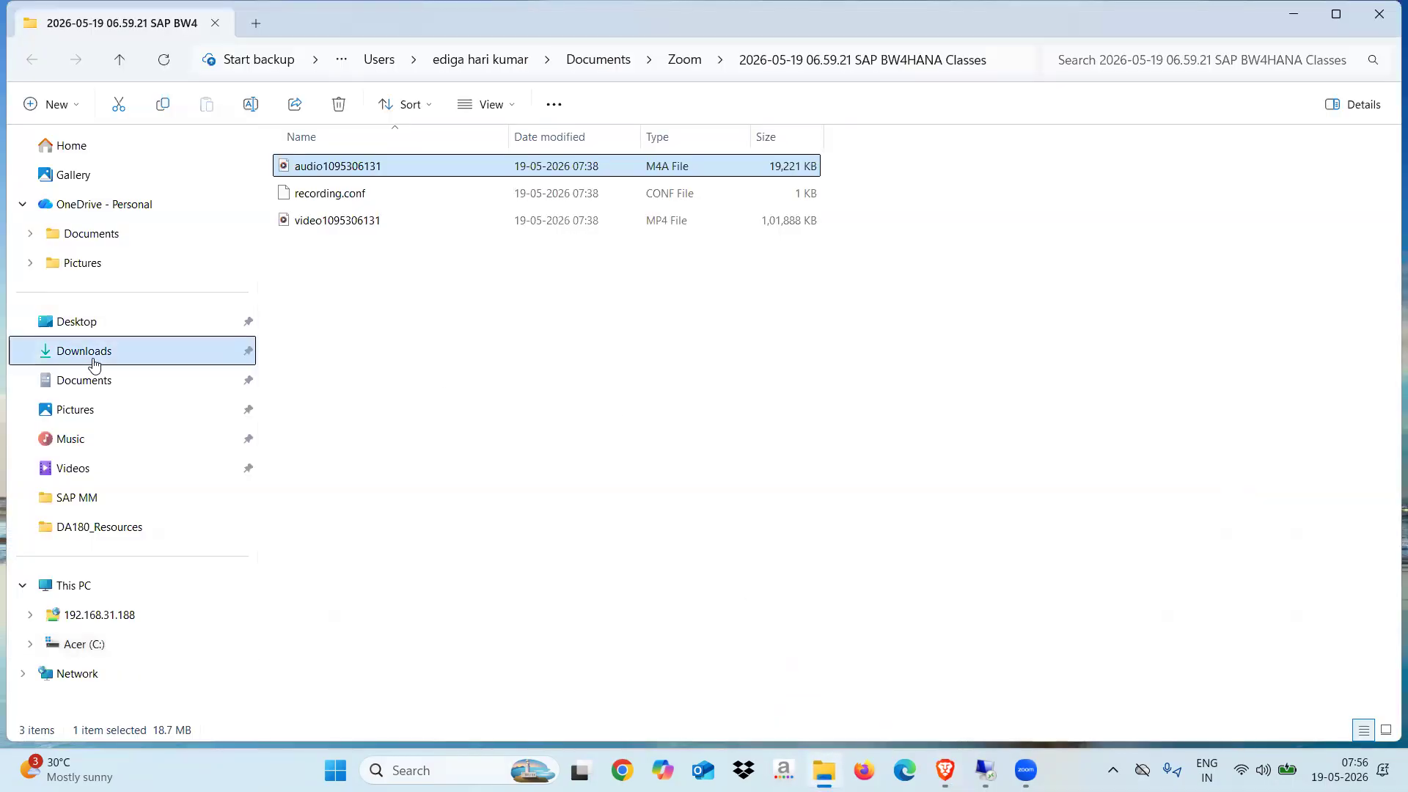
{"action": "double_click", "coordinate": [329, 243]}
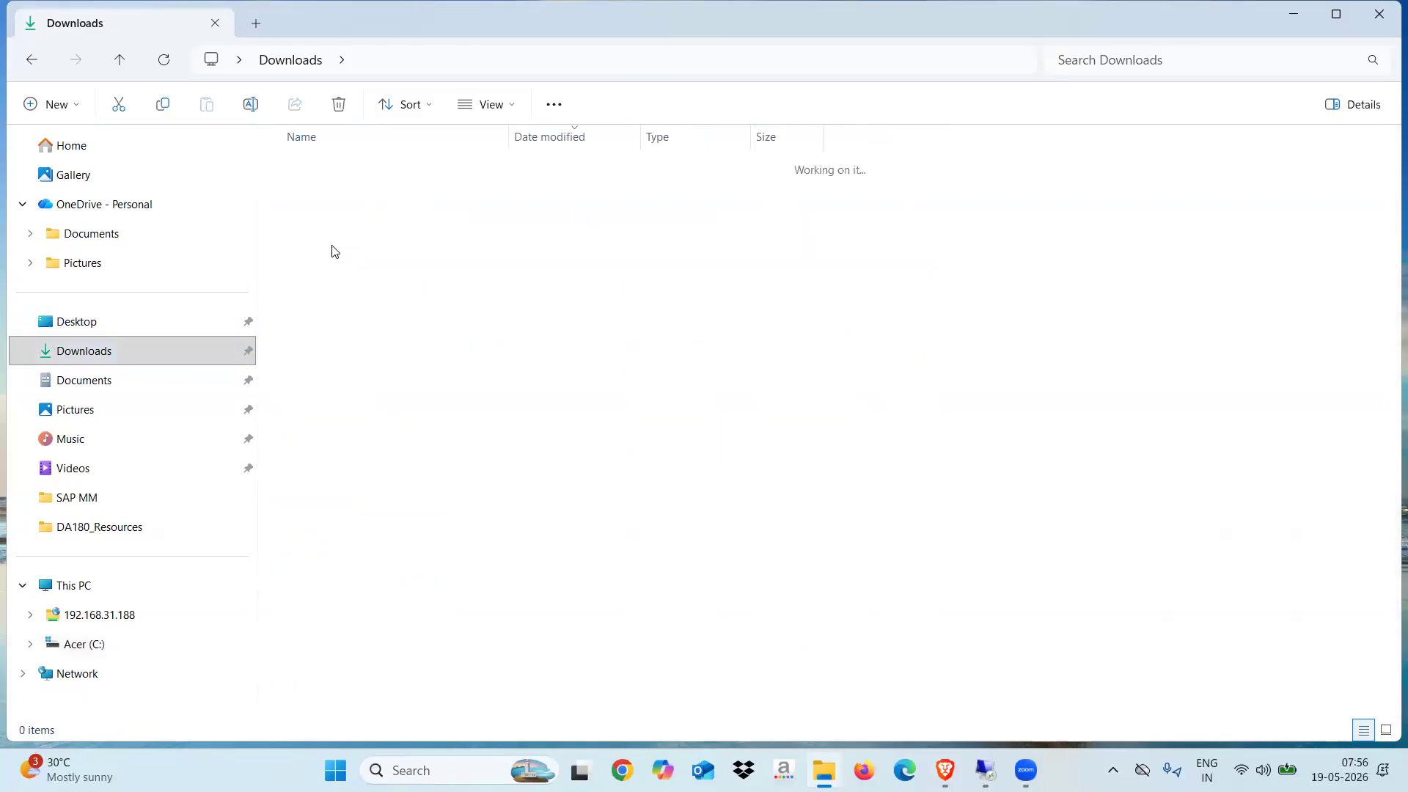
{"action": "double_click", "coordinate": [325, 192]}
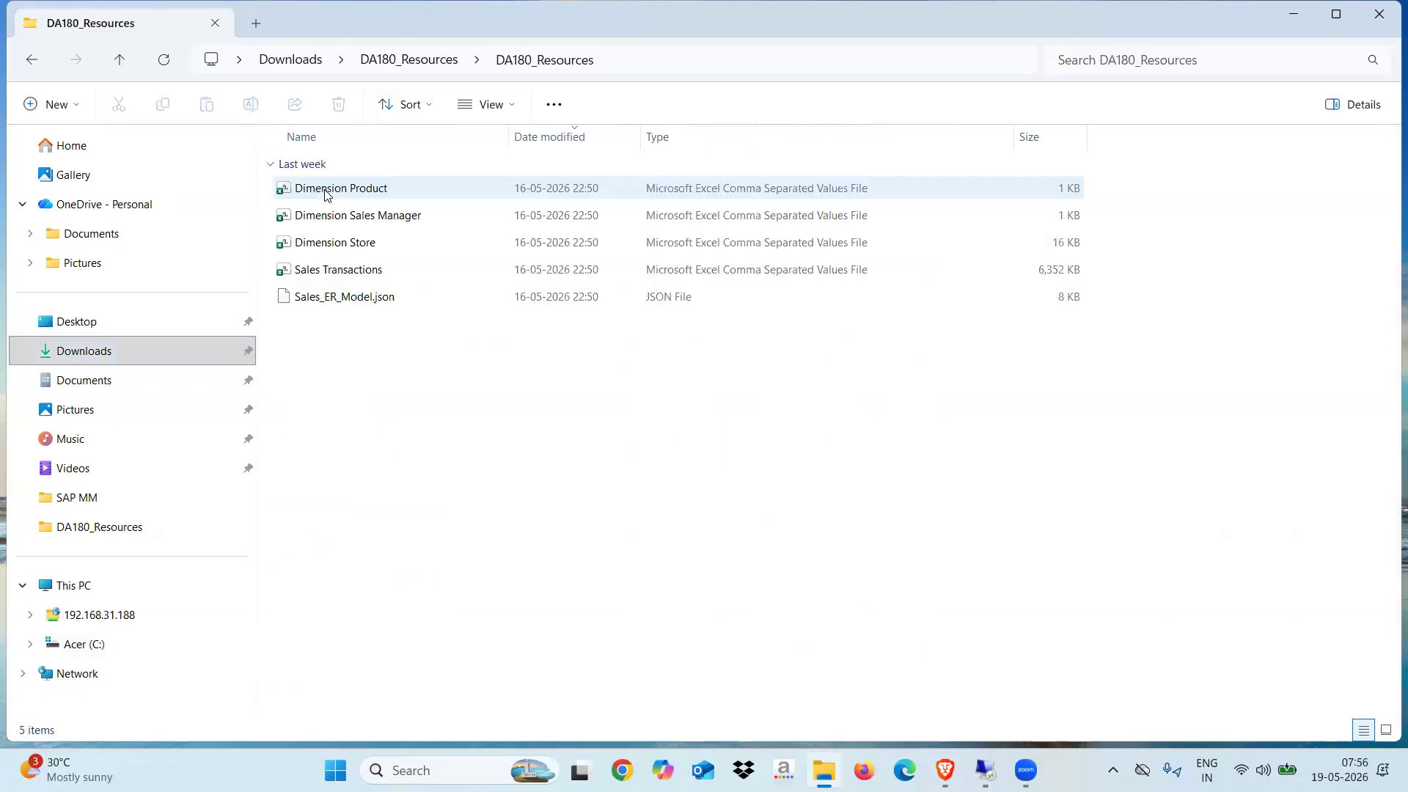
{"action": "left_click", "coordinate": [365, 191]}
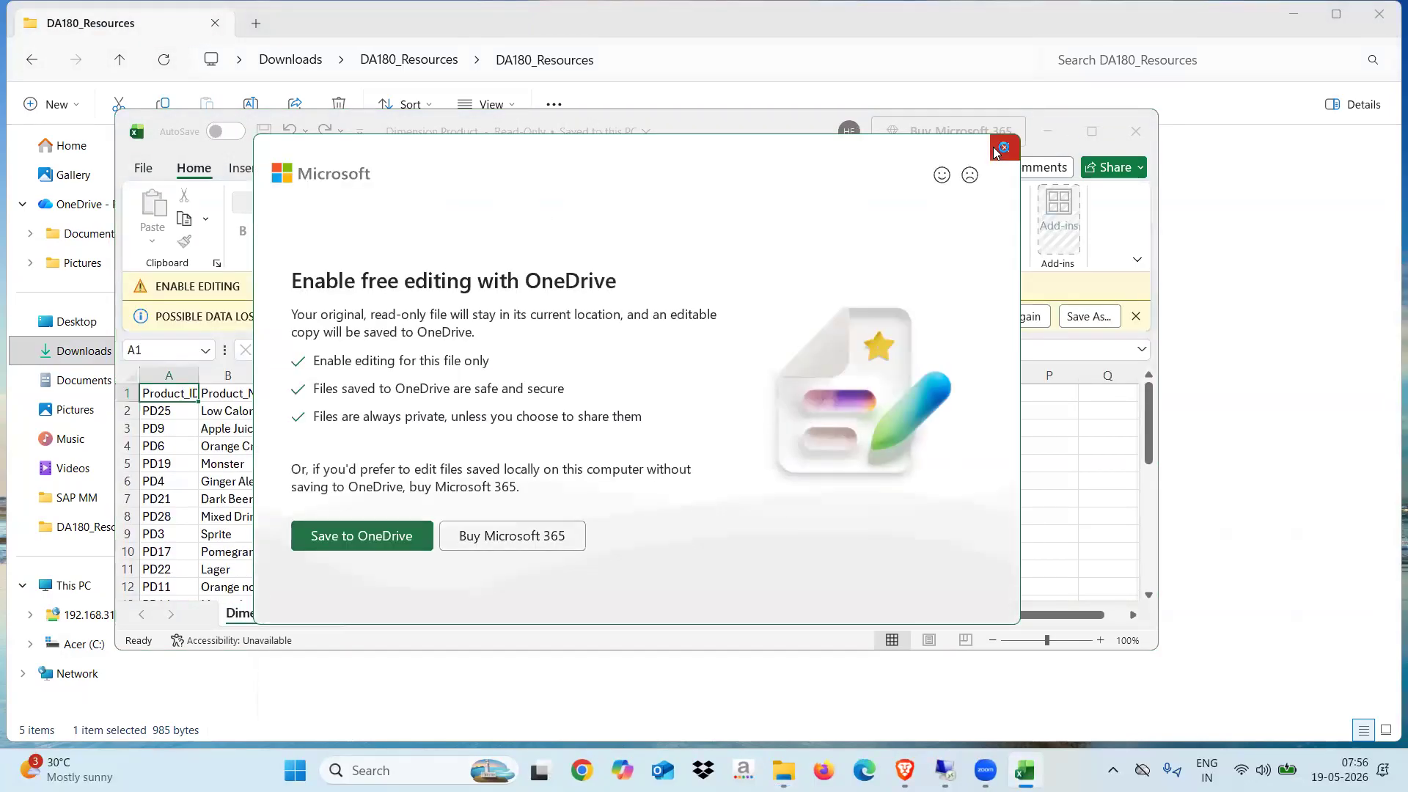
{"action": "left_click", "coordinate": [1002, 146]}
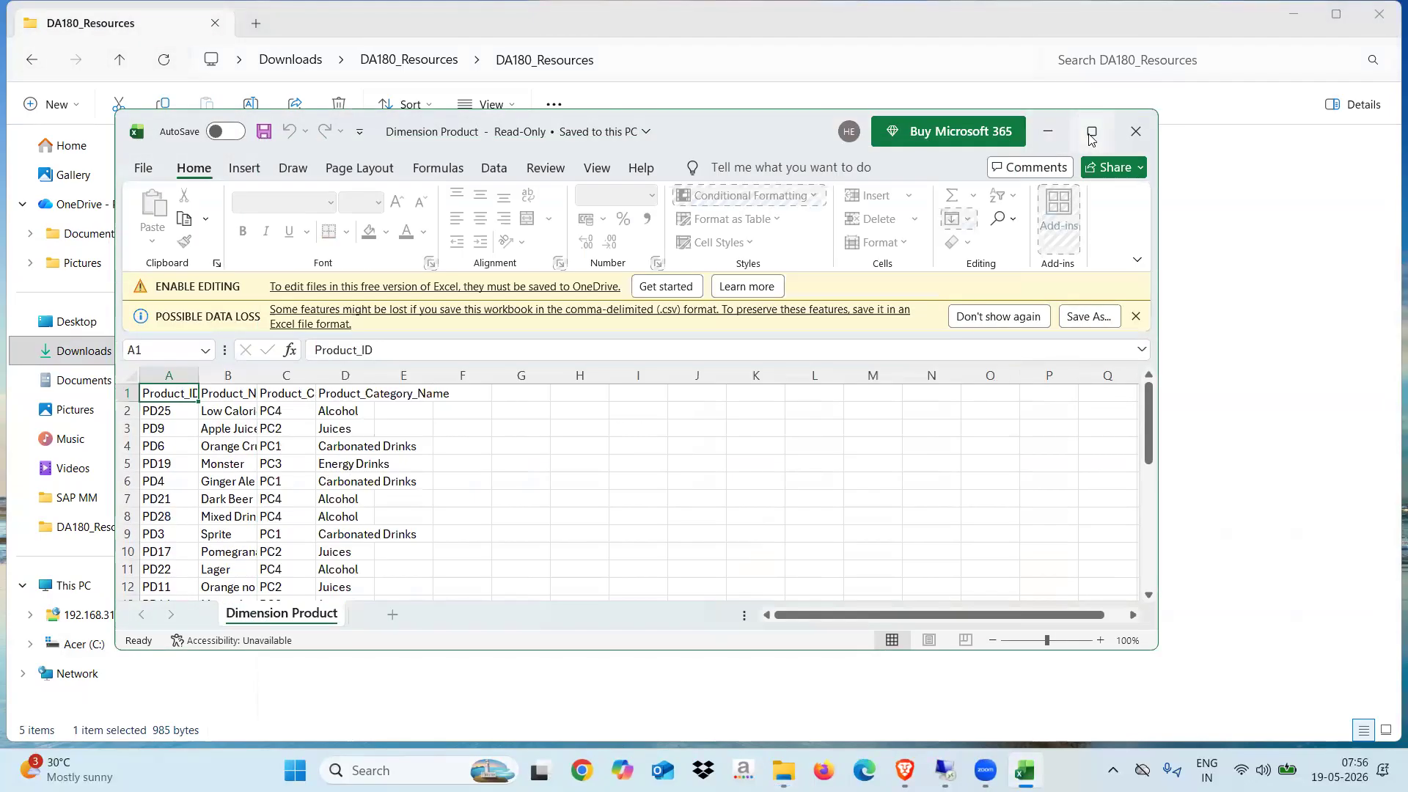
{"action": "left_click", "coordinate": [1090, 134]}
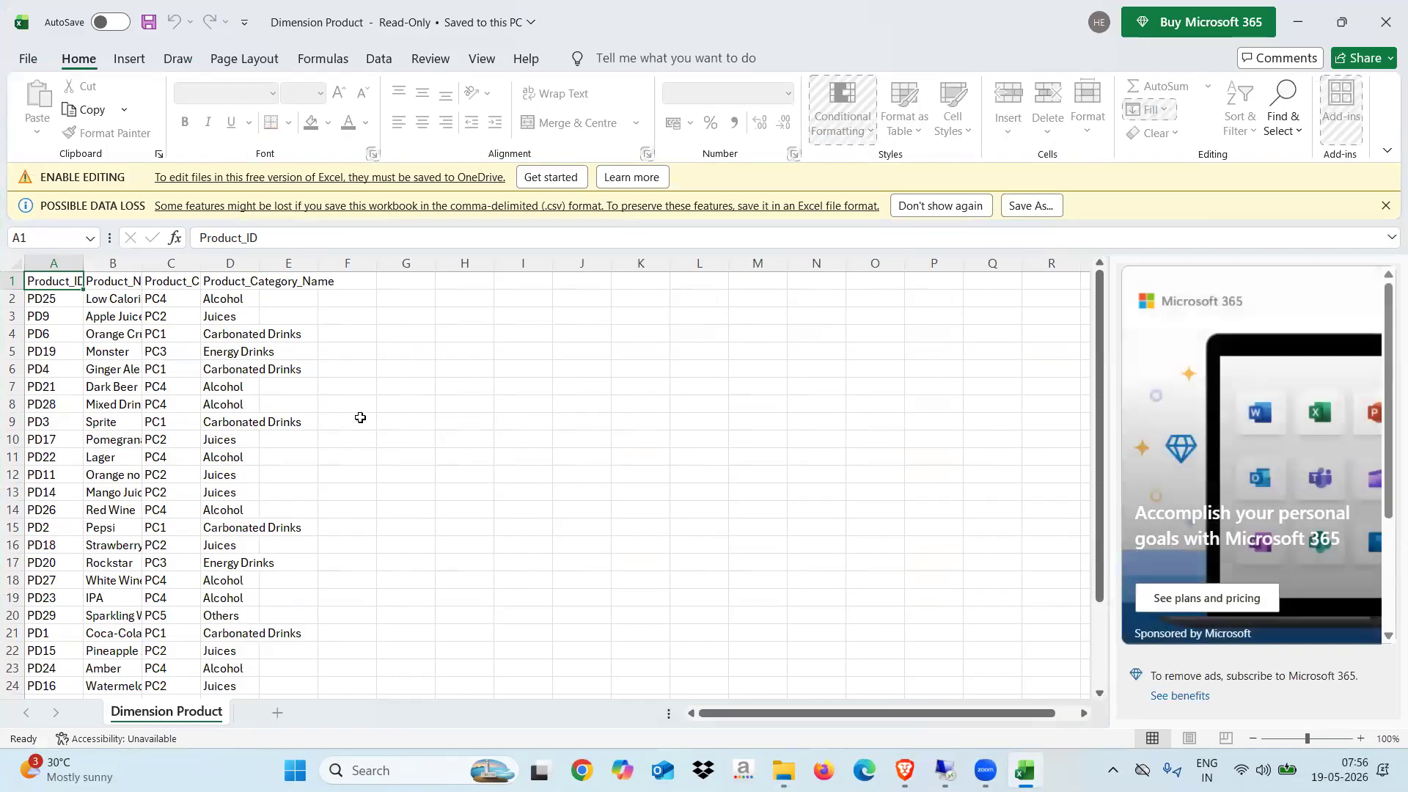
Examine the column headings in row 1 of the Dimension Product sheet
{"action": "left_click", "coordinate": [117, 282]}
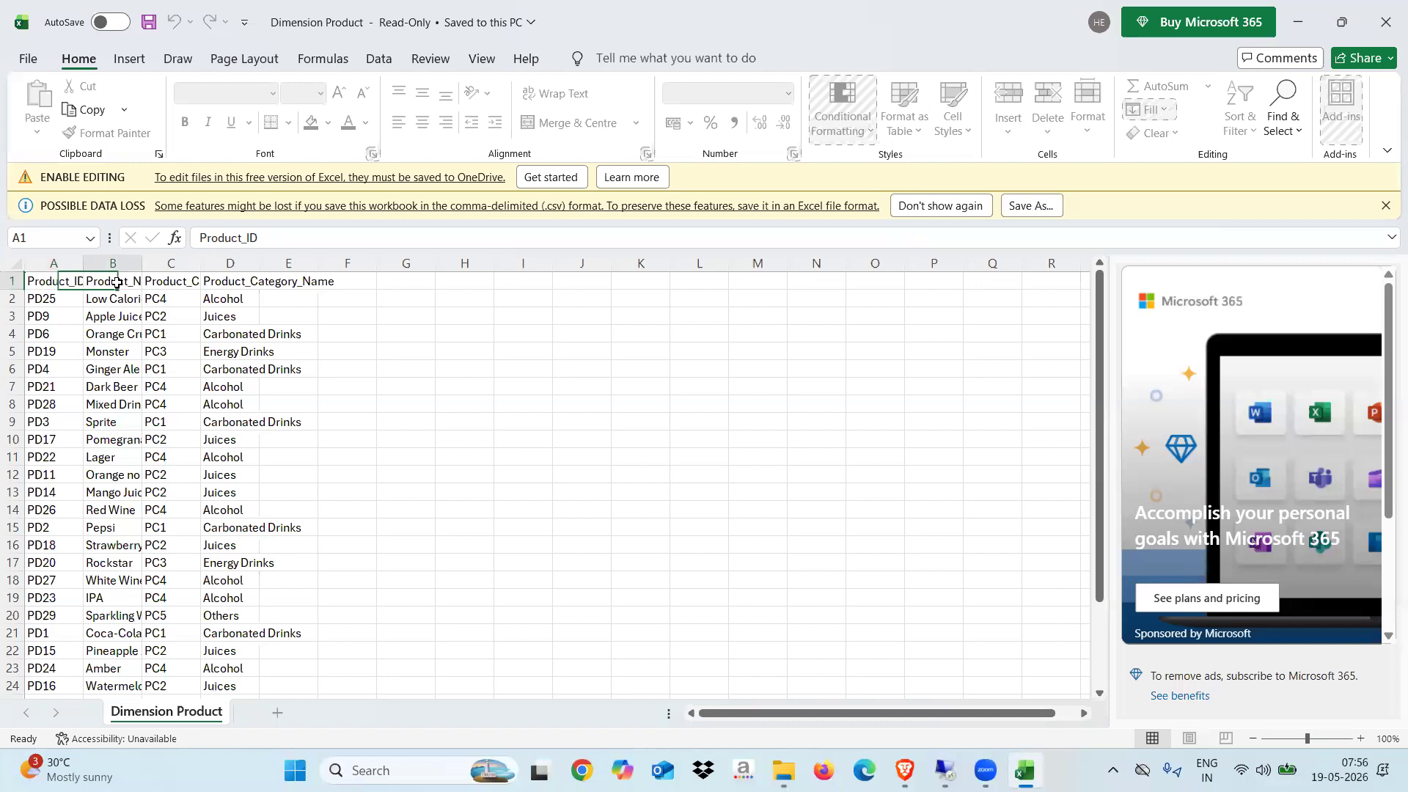
{"action": "left_click", "coordinate": [172, 283]}
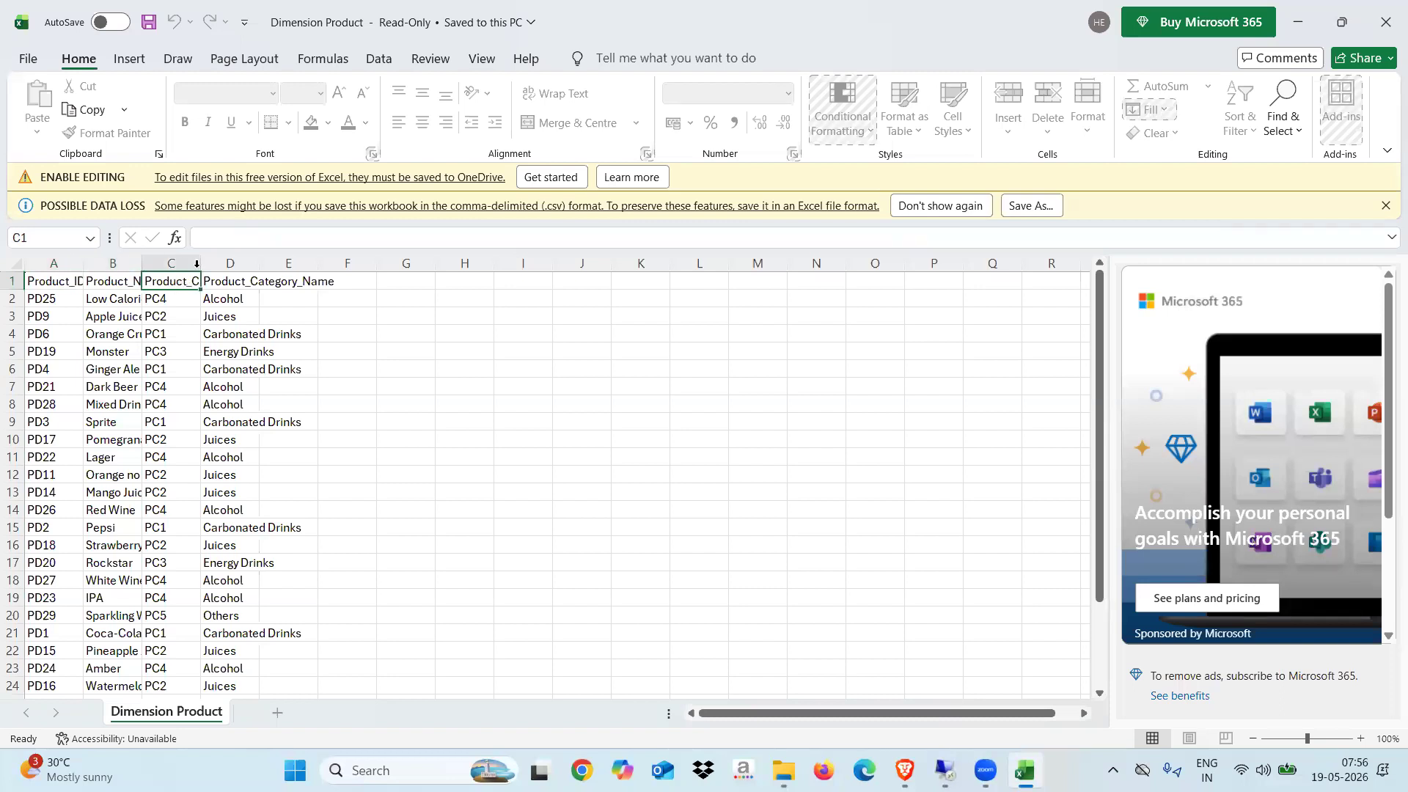
{"action": "left_click", "coordinate": [198, 264]}
{"action": "left_click", "coordinate": [114, 288]}
{"action": "left_click", "coordinate": [163, 285]}
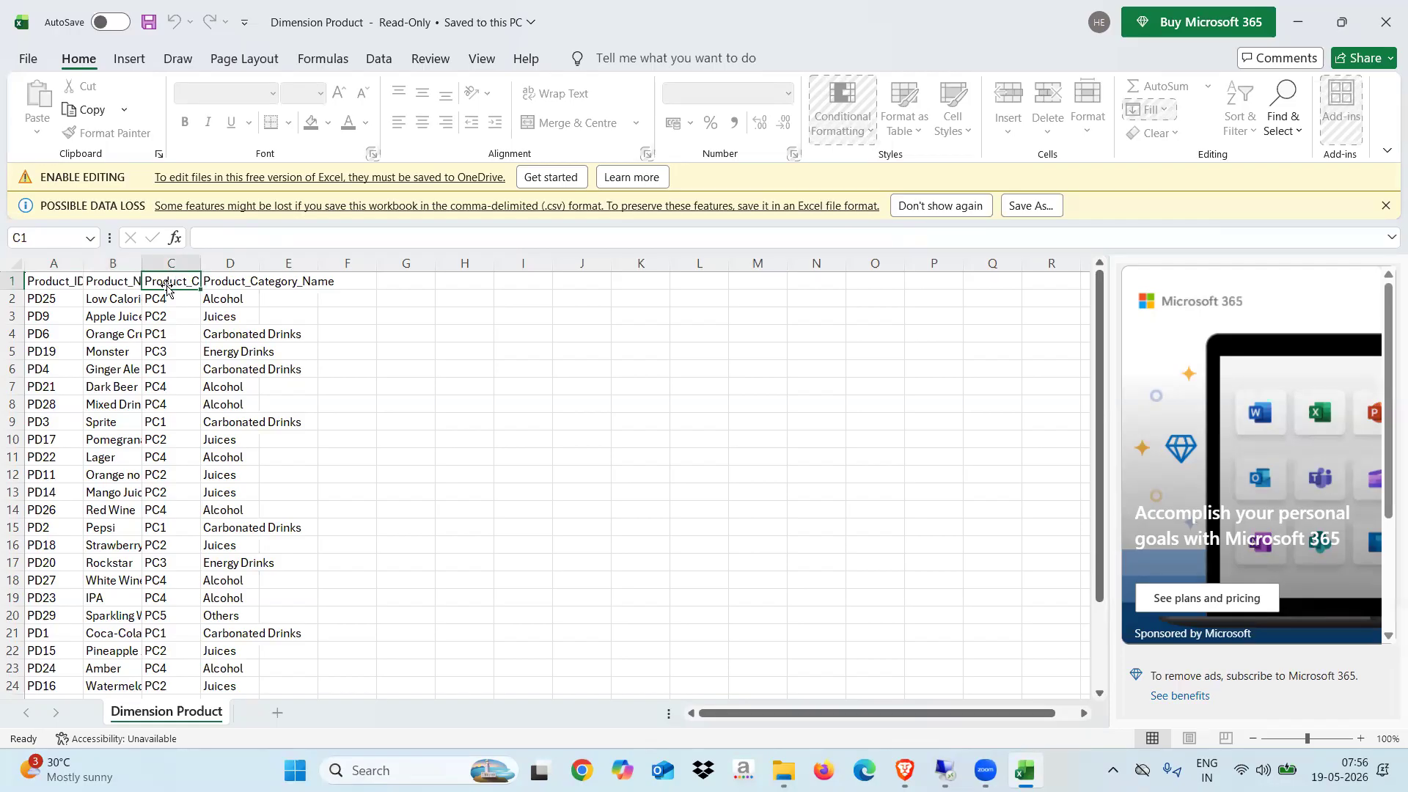
{"action": "left_click", "coordinate": [222, 284]}
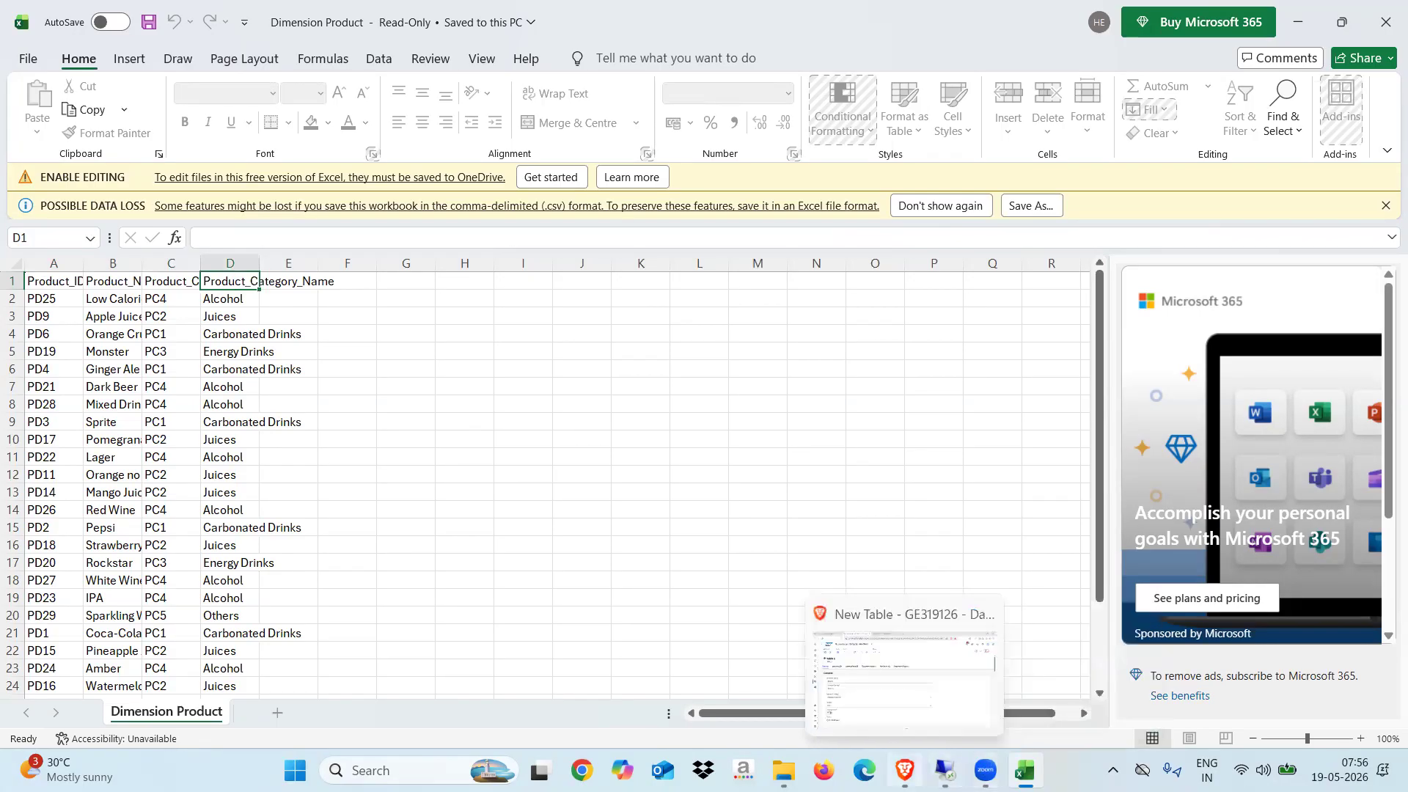
Return to the new table in SAP Datasphere and set its business name and technical name to PRODUCT
{"action": "left_click", "coordinate": [904, 770]}
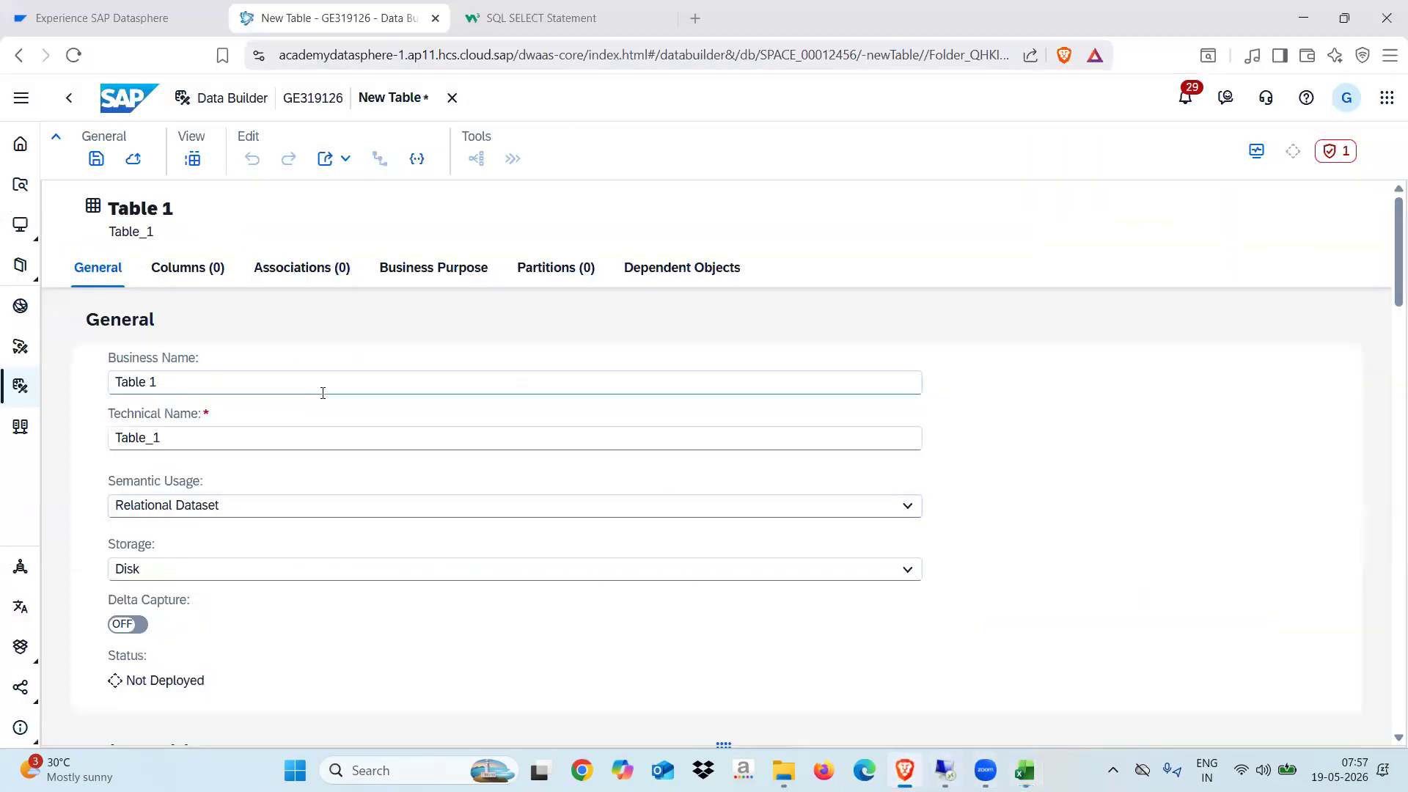
{"action": "left_click", "coordinate": [211, 382]}
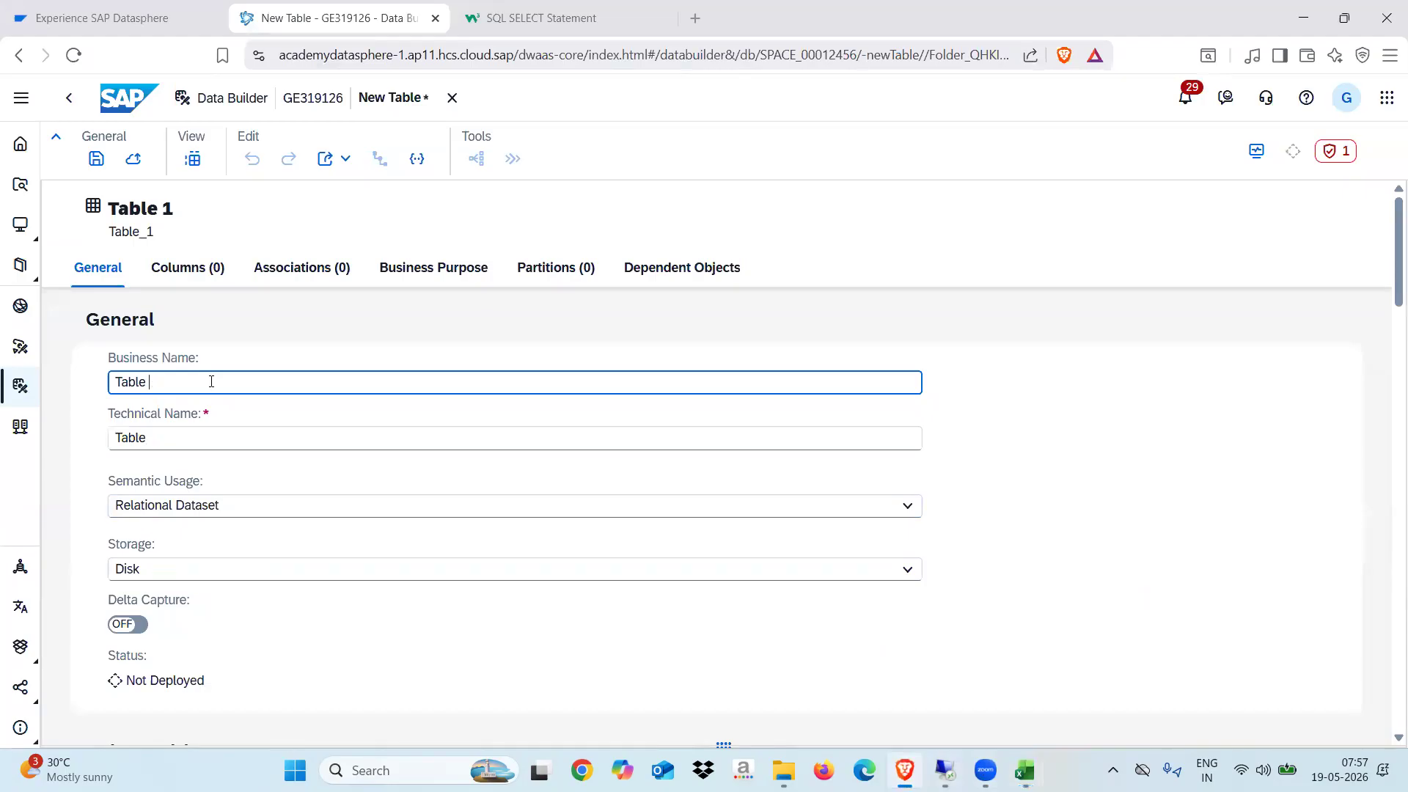
{"action": "key", "text": "BackSpace"}
{"action": "key", "text": "BackSpace"}
{"action": "key", "text": "BackSpace"}
{"action": "key", "text": "BackSpace"}
{"action": "key", "text": "BackSpace"}
{"action": "key", "text": "BackSpace"}
{"action": "type", "text": "DIM"}
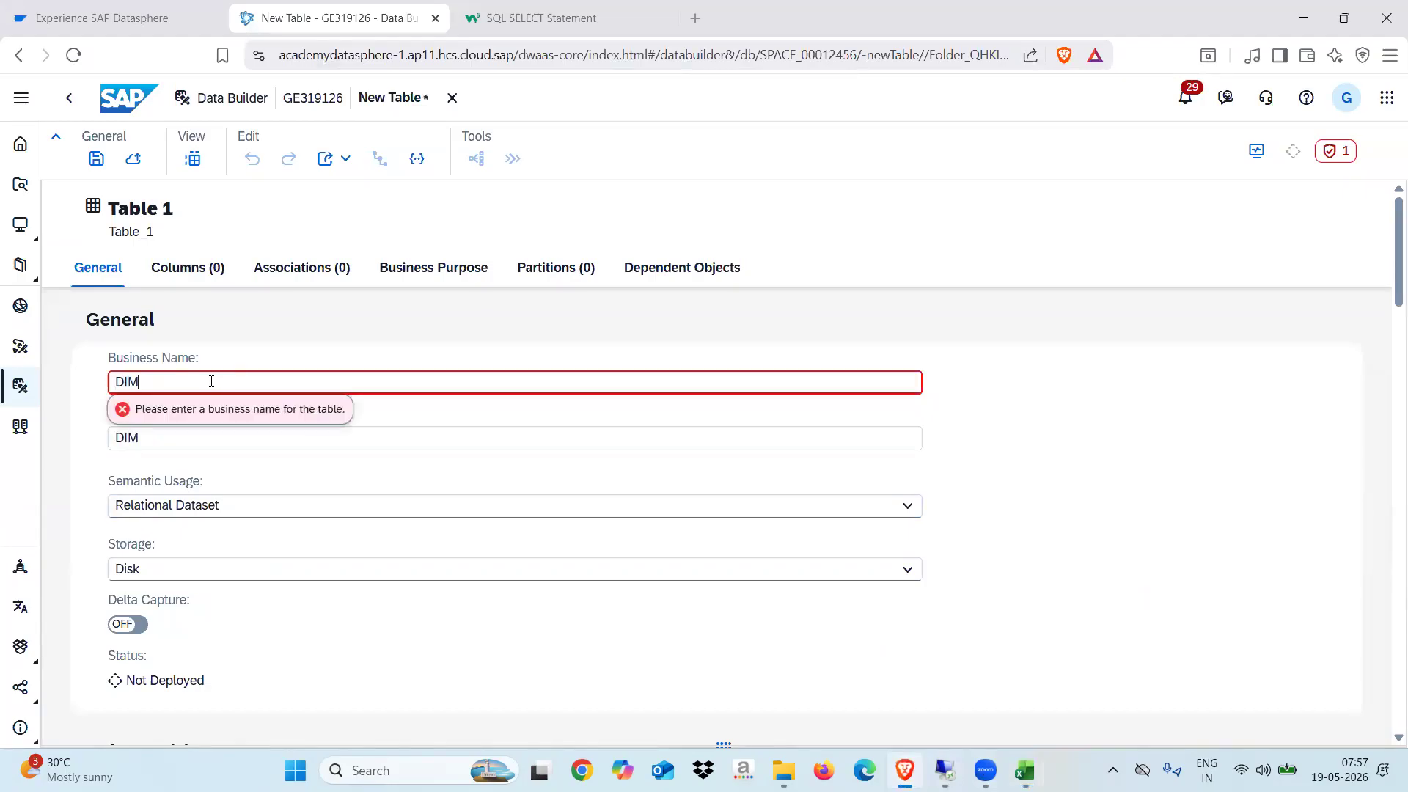
{"action": "key", "text": "BackSpace"}
{"action": "key", "text": "BackSpace"}
{"action": "key", "text": "BackSpace"}
{"action": "type", "text": "PRODUCT"}
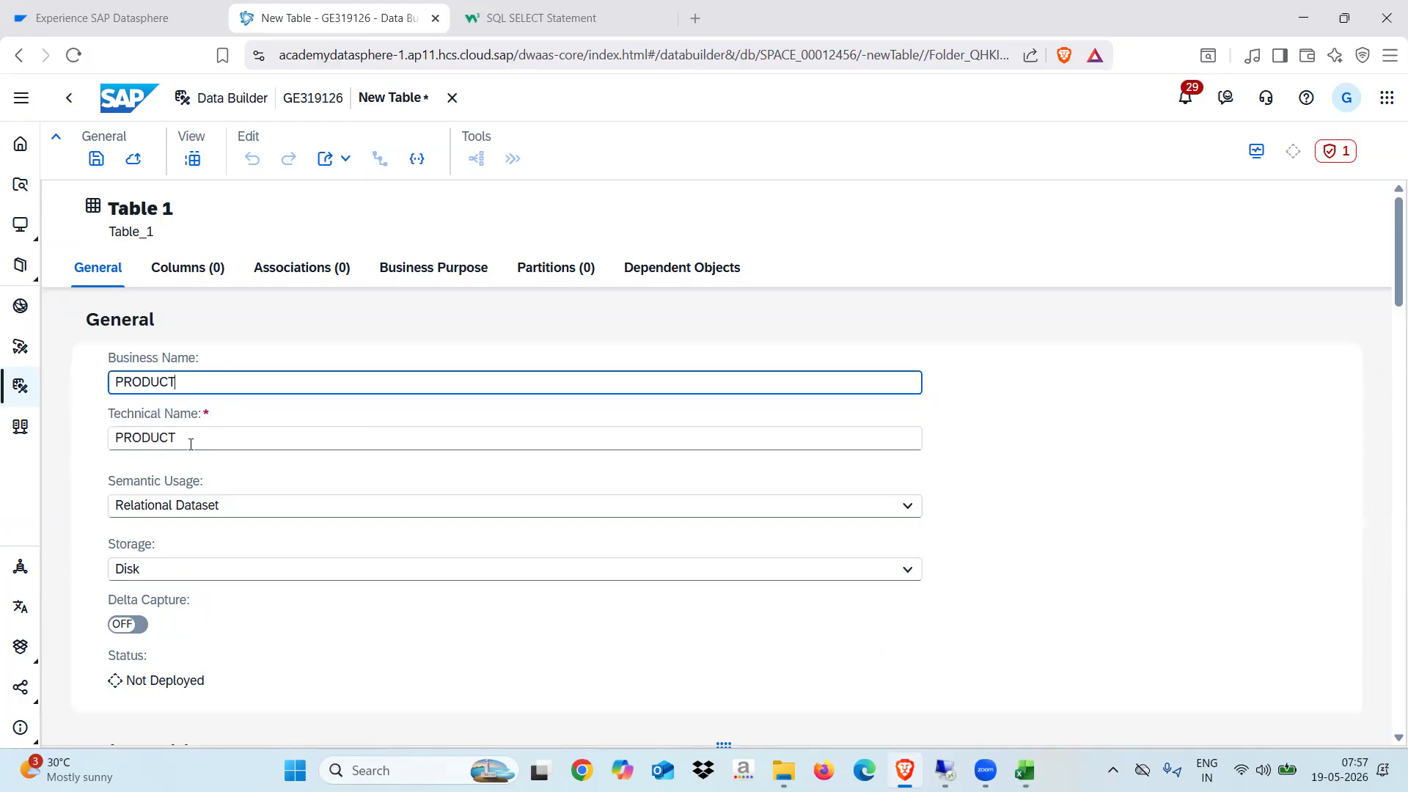
{"action": "left_click", "coordinate": [191, 438]}
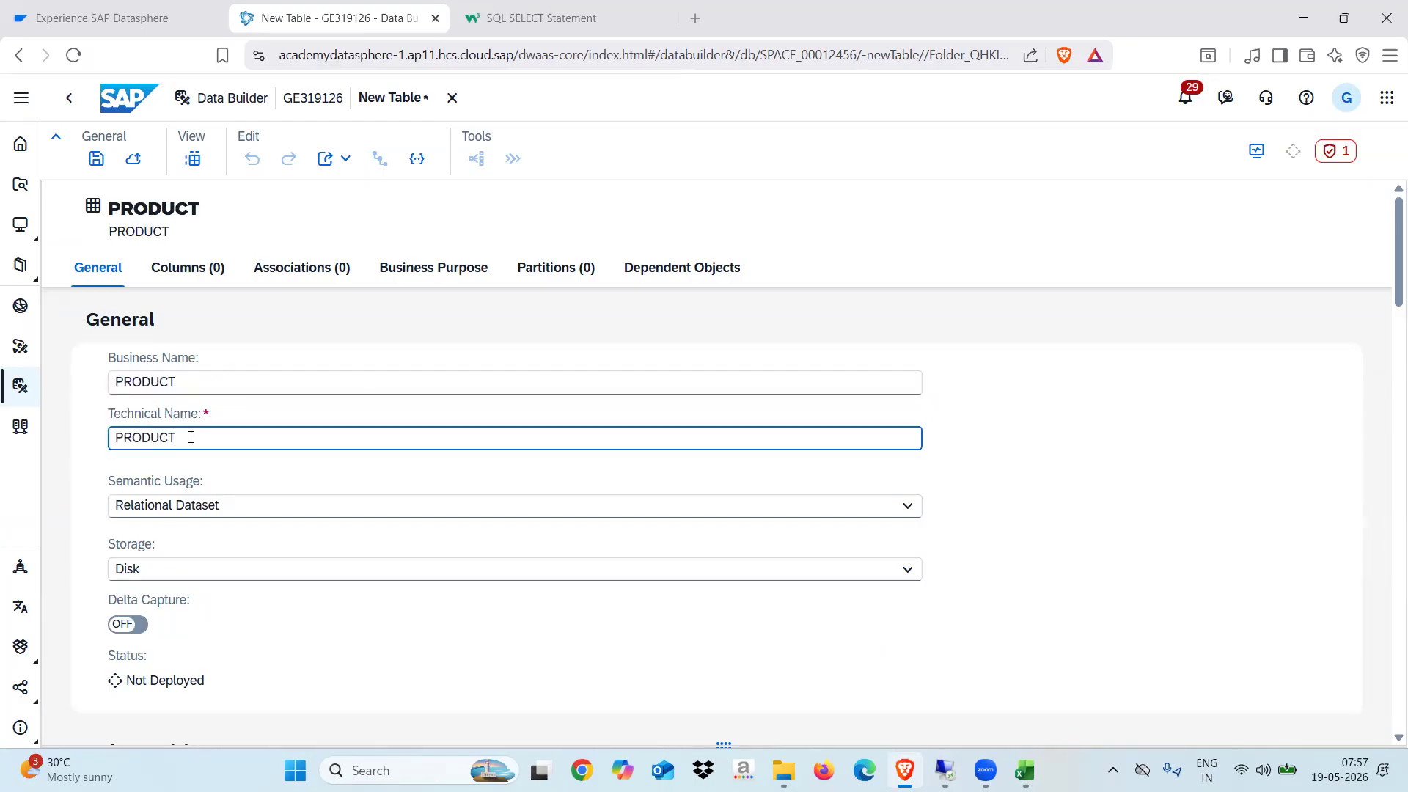
Set the PRODUCT table's semantic usage to Dimension
{"action": "left_click", "coordinate": [241, 512]}
{"action": "left_click", "coordinate": [183, 568]}
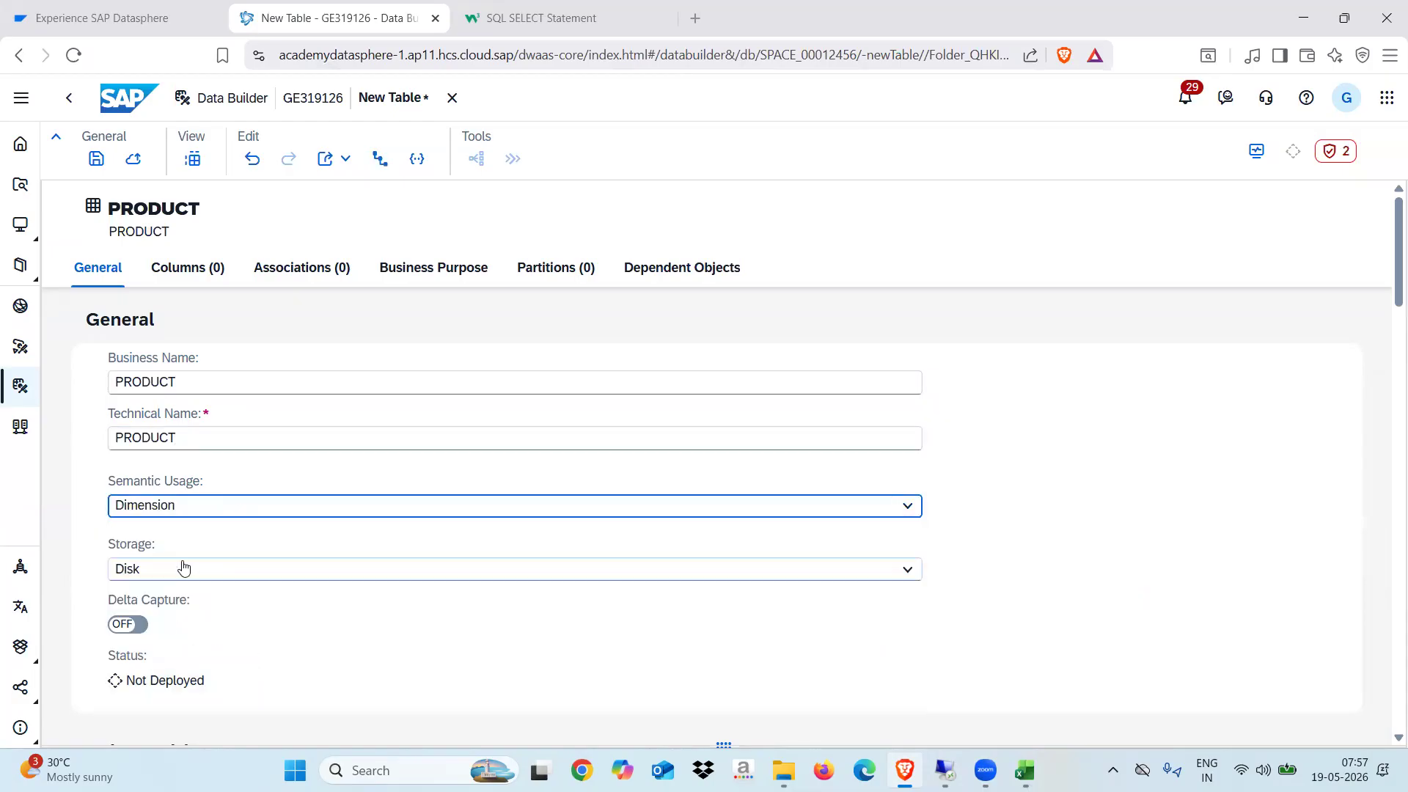
{"action": "left_click", "coordinate": [224, 511]}
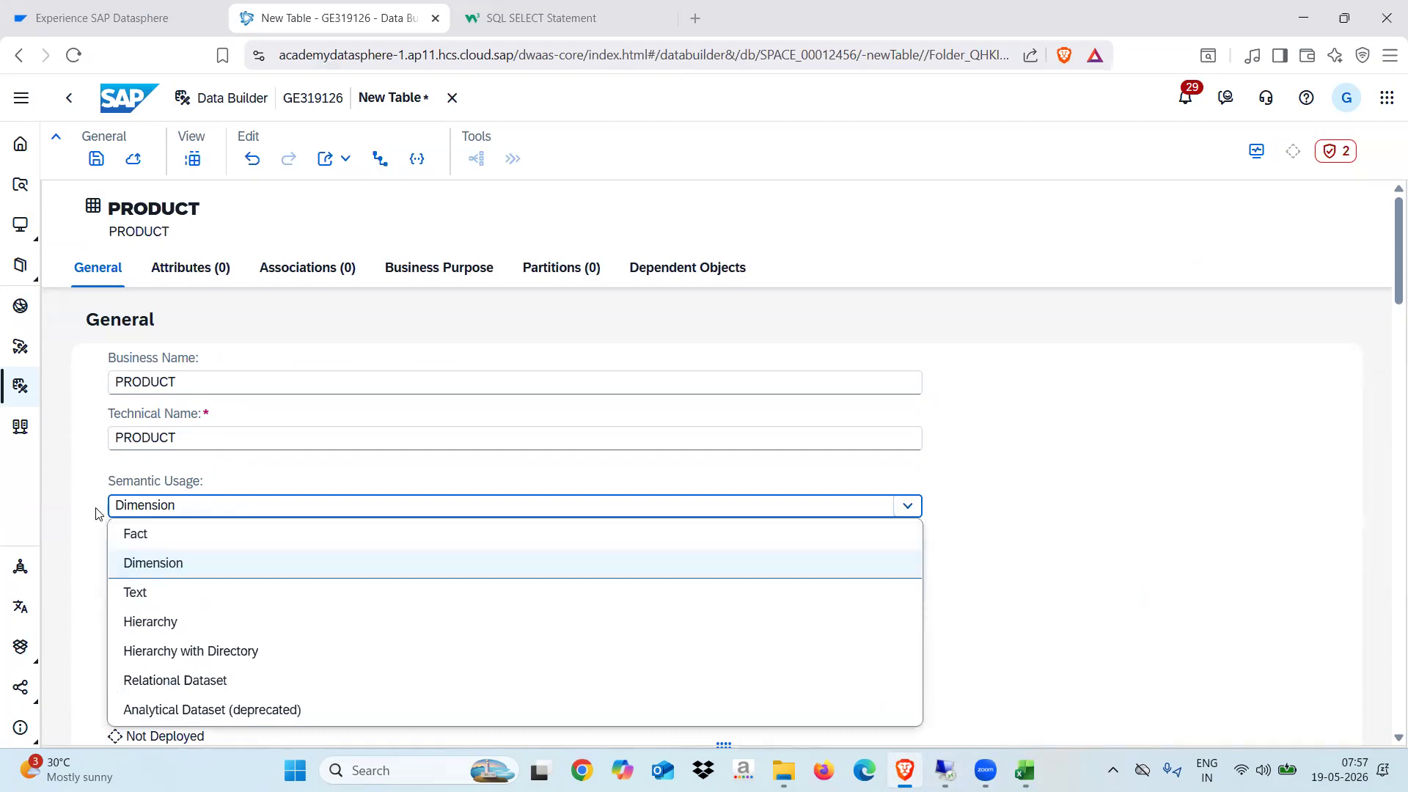
{"action": "left_click", "coordinate": [162, 569]}
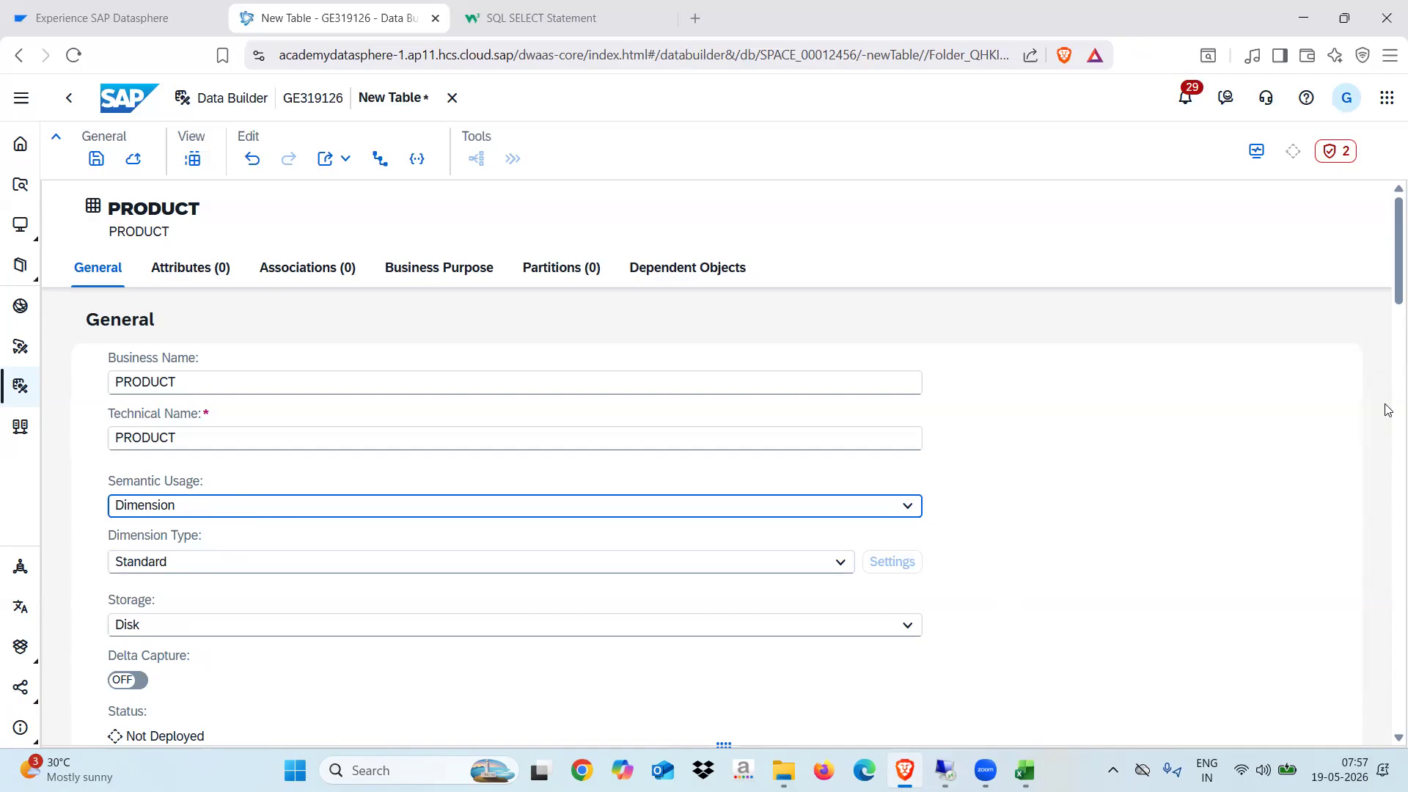
Add a first attribute with the business name PRODUCT ID and mark it as the key
{"action": "scroll", "coordinate": [1388, 311], "scroll_direction": "down", "scroll_amount": 7}
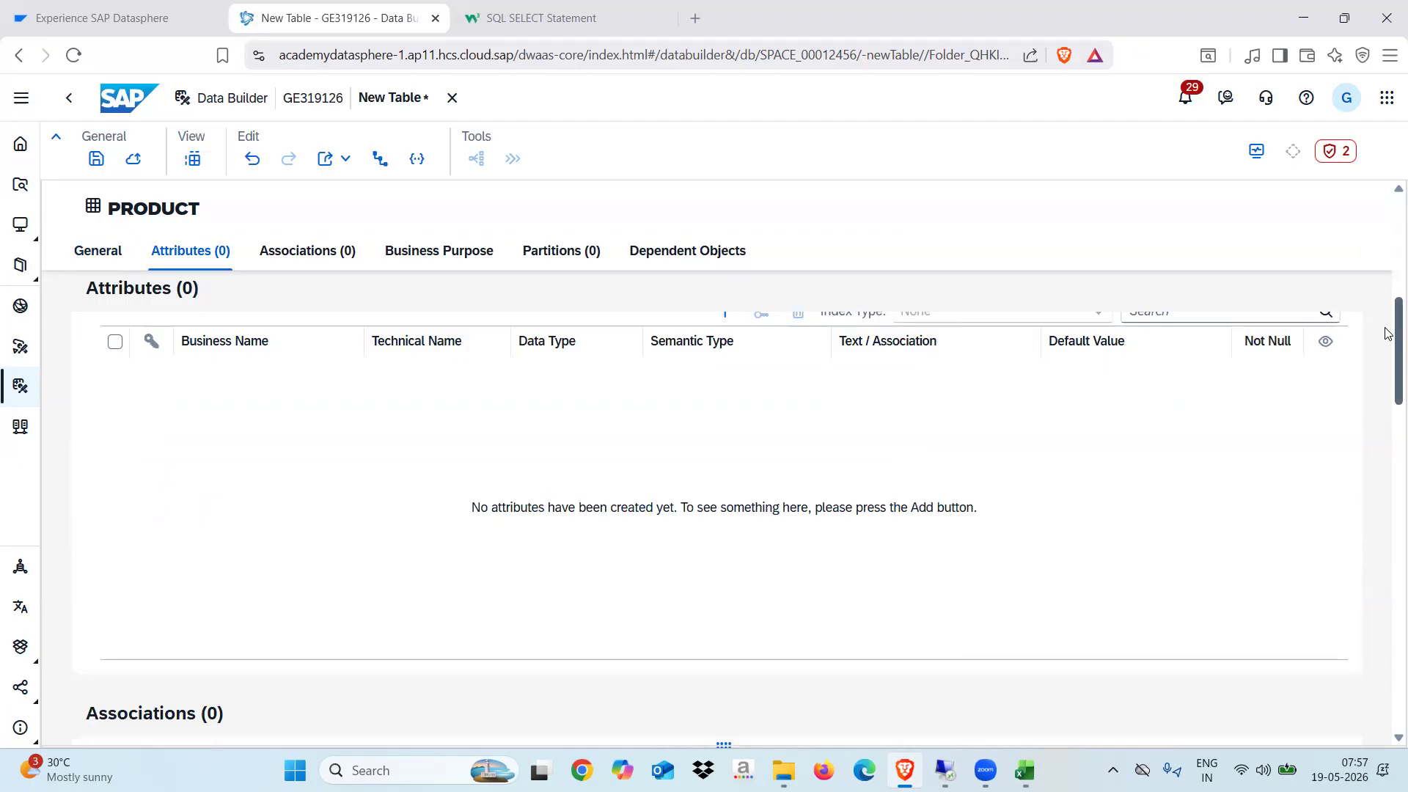
{"action": "scroll", "coordinate": [1388, 334], "scroll_direction": "up", "scroll_amount": 2}
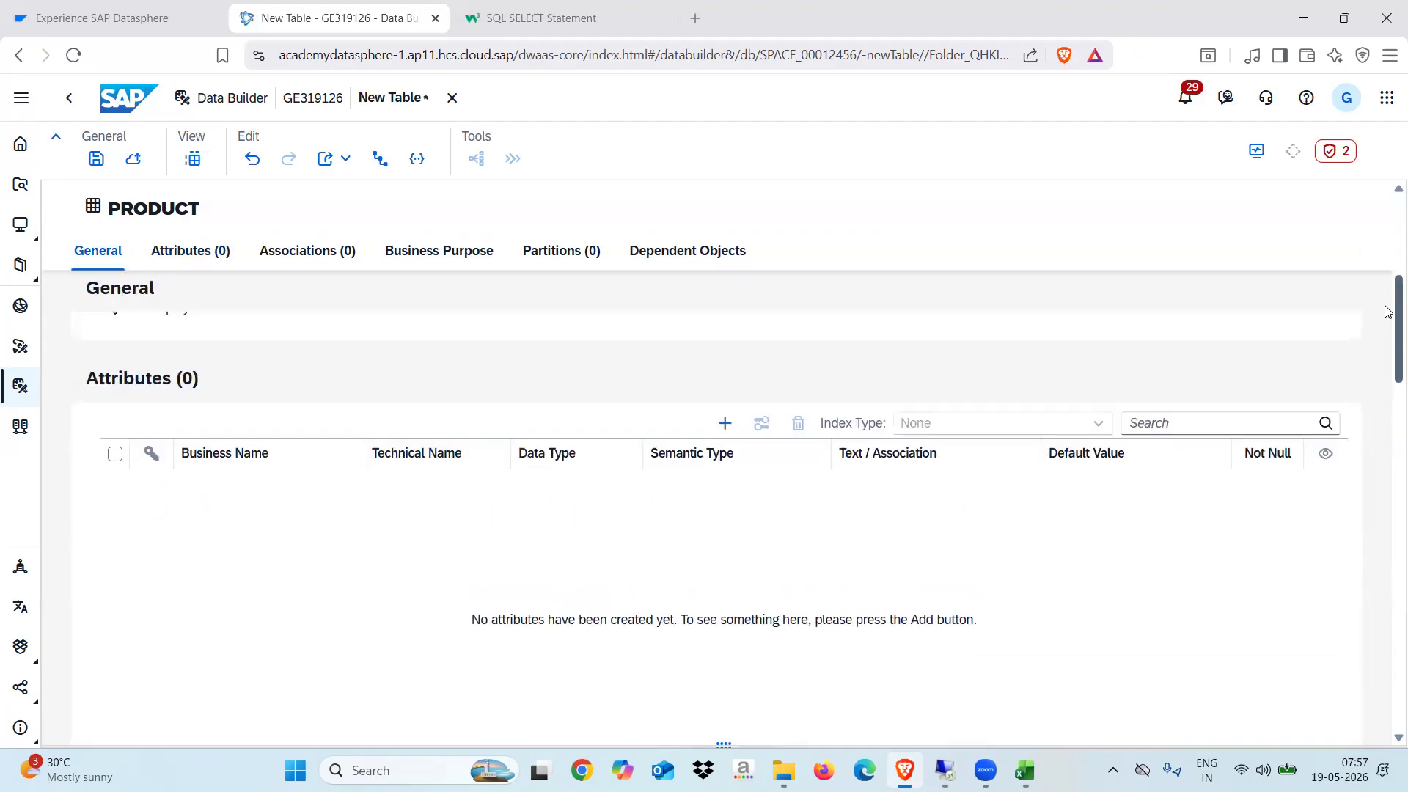
{"action": "left_click", "coordinate": [725, 425]}
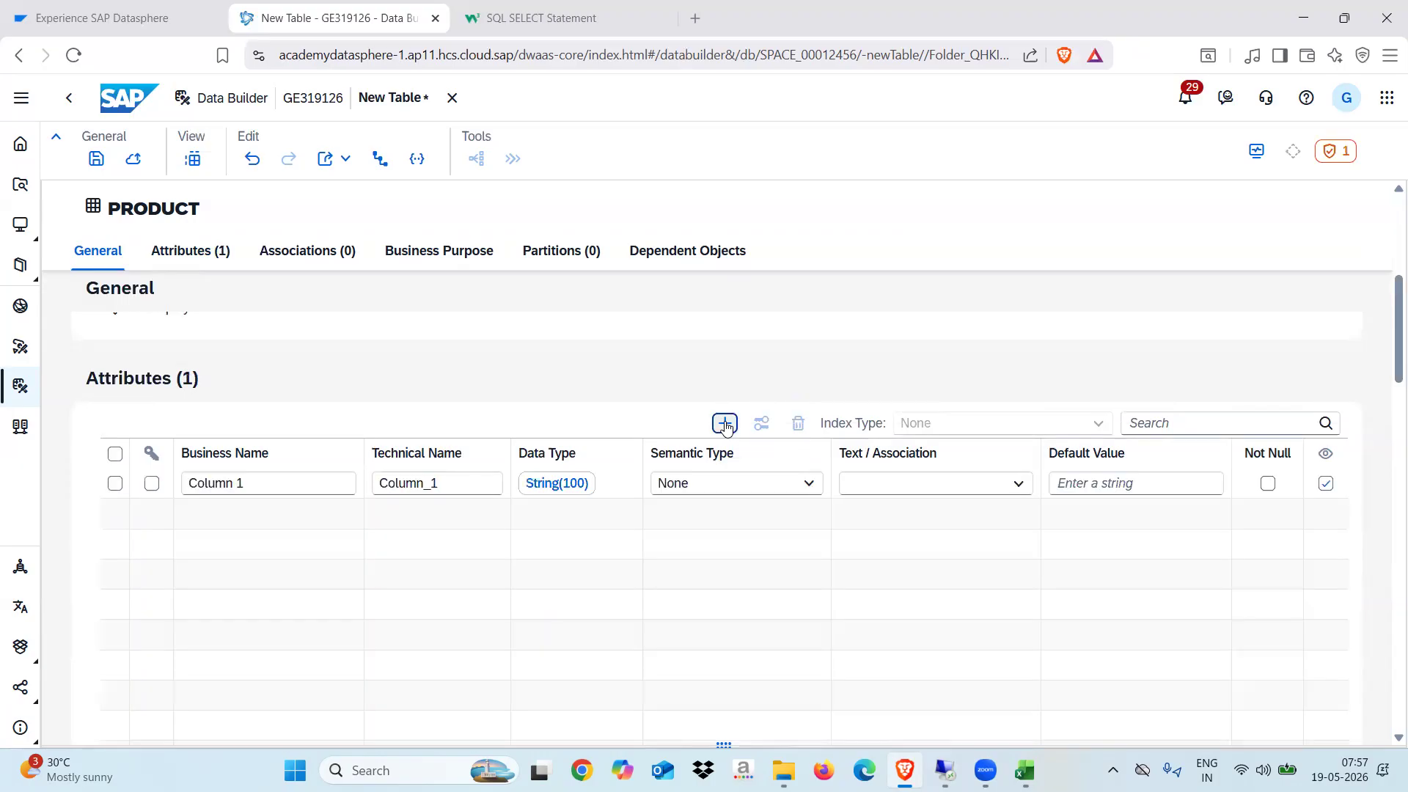
{"action": "left_click", "coordinate": [264, 485]}
{"action": "key", "text": "BackSpace"}
{"action": "key", "text": "BackSpace"}
{"action": "key", "text": "BackSpace"}
{"action": "key", "text": "BackSpace"}
{"action": "key", "text": "BackSpace"}
{"action": "key", "text": "BackSpace"}
{"action": "type", "text": "PRODU"}
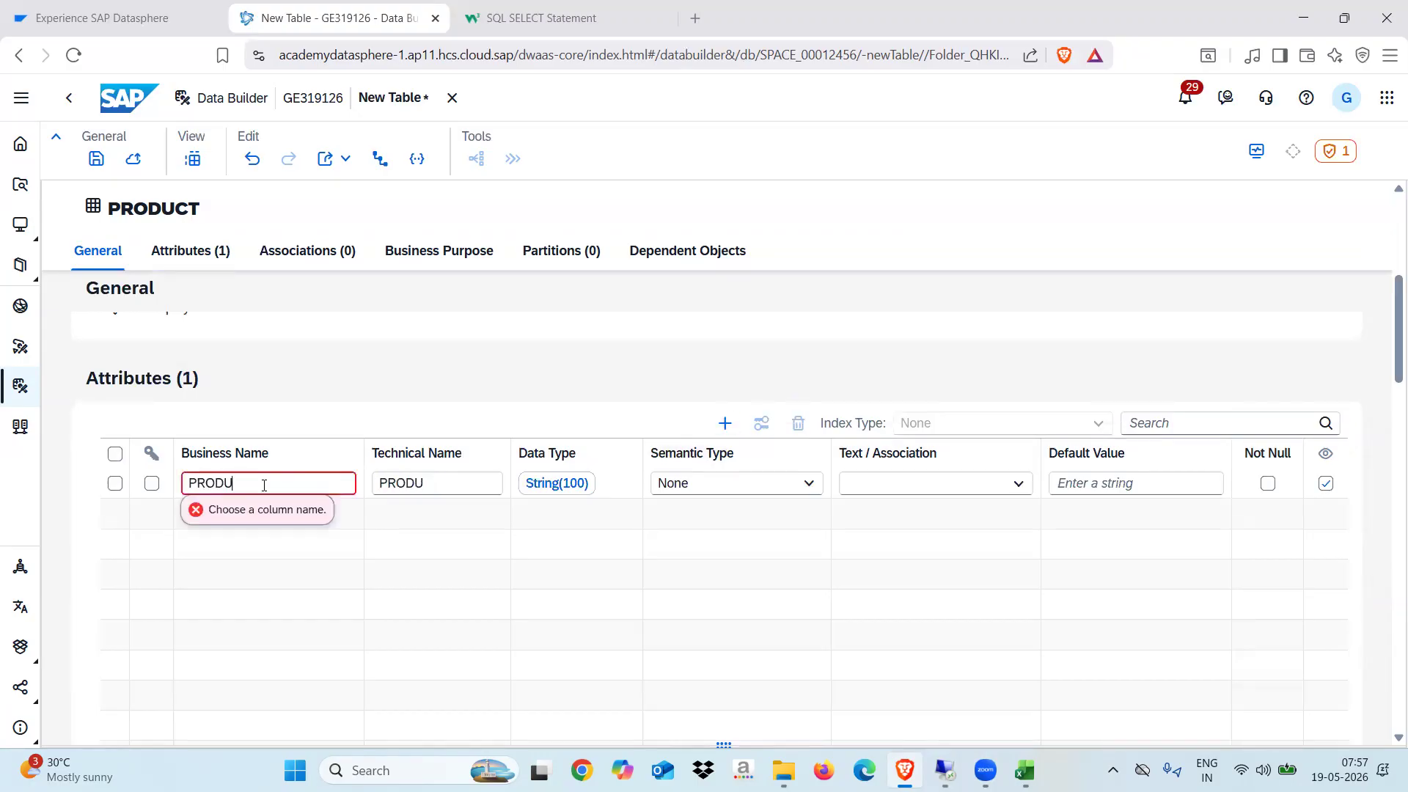
{"action": "type", "text": "CT ID"}
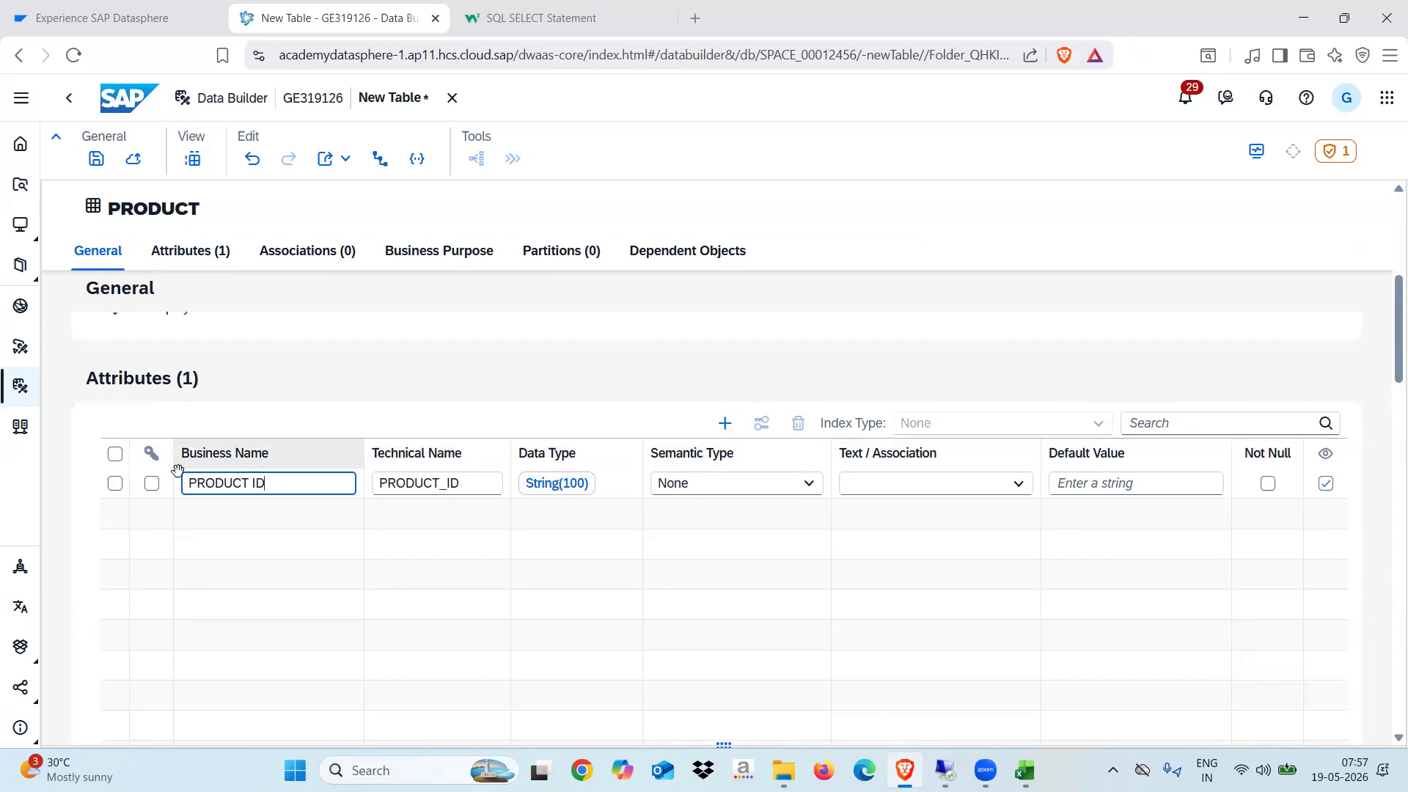
{"action": "left_click", "coordinate": [152, 484]}
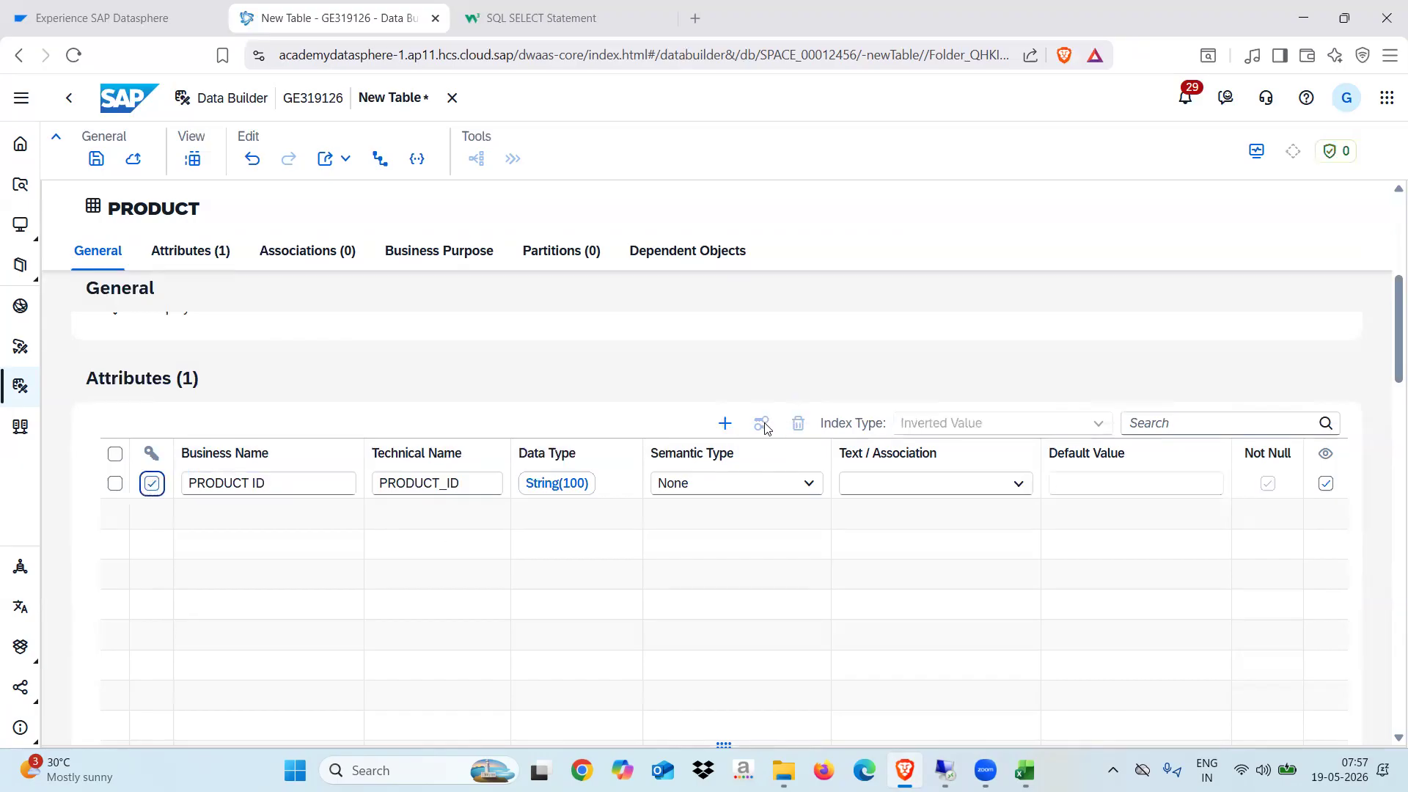
Add a second attribute with the business name PRODUCT NAME
{"action": "left_click", "coordinate": [724, 426]}
{"action": "left_click", "coordinate": [253, 513]}
{"action": "left_click_drag", "start_coordinate": [254, 515], "coordinate": [165, 527]}
{"action": "type", "text": "PRODUCT"}
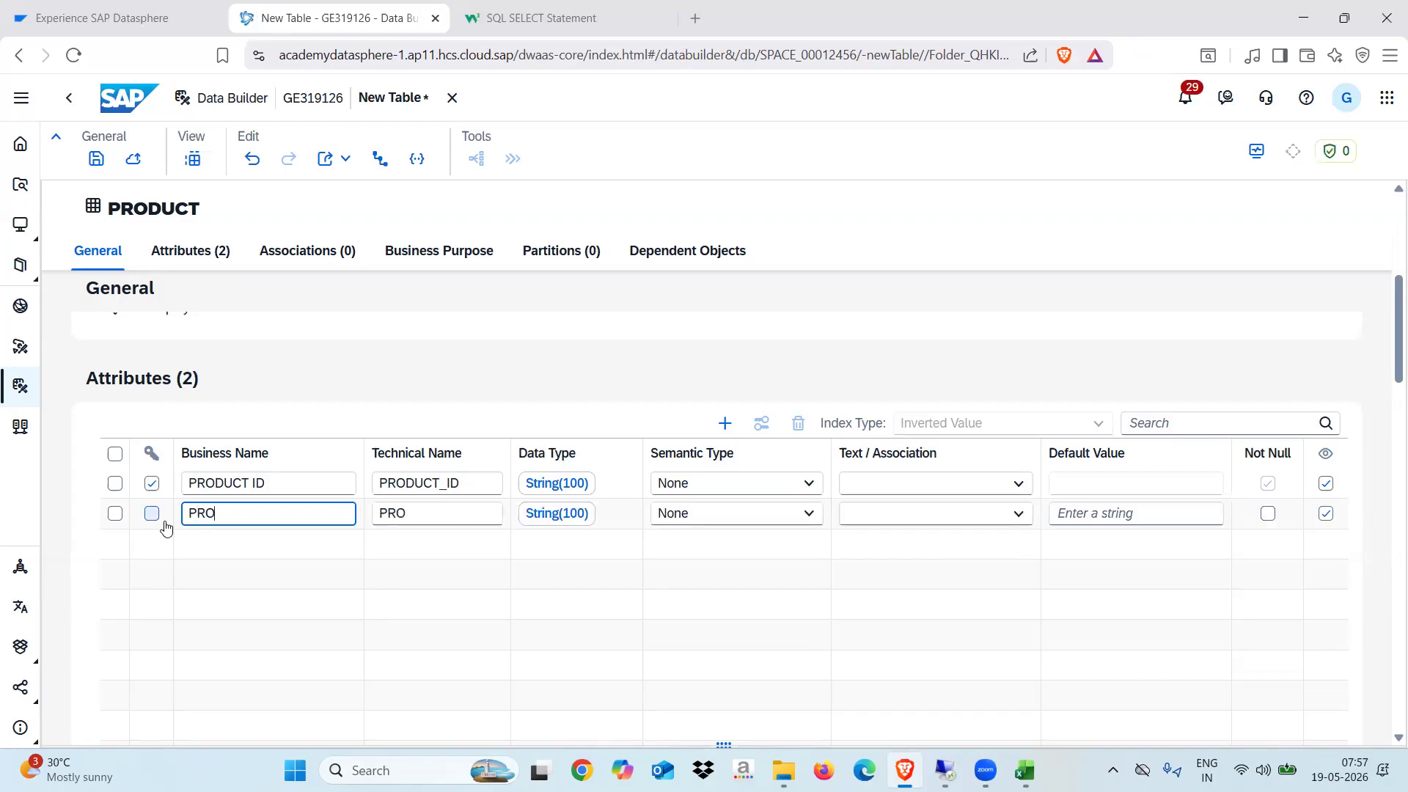
{"action": "type", "text": "NAME"}
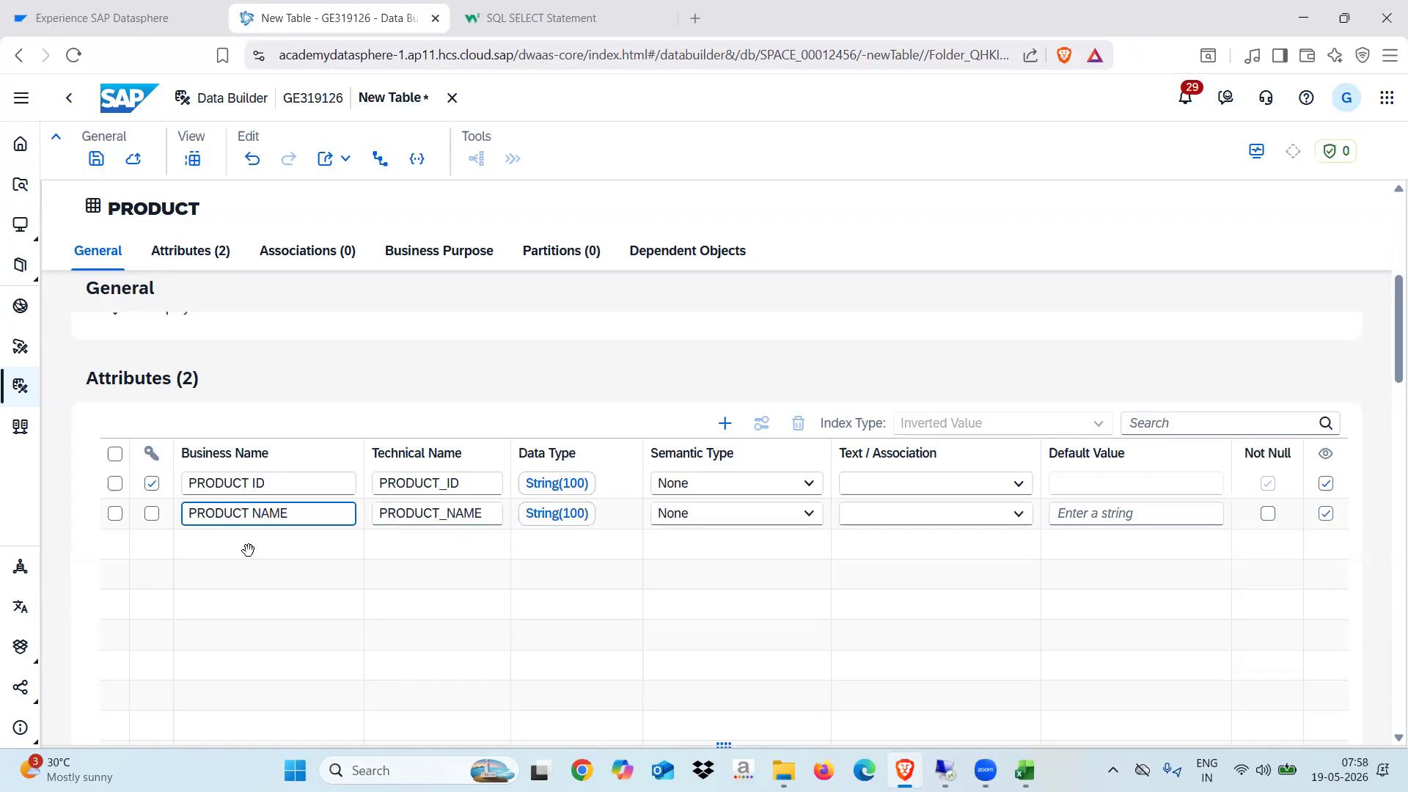
Add a third attribute with the business name PRODUCT CAT_ID
{"action": "left_click", "coordinate": [725, 423]}
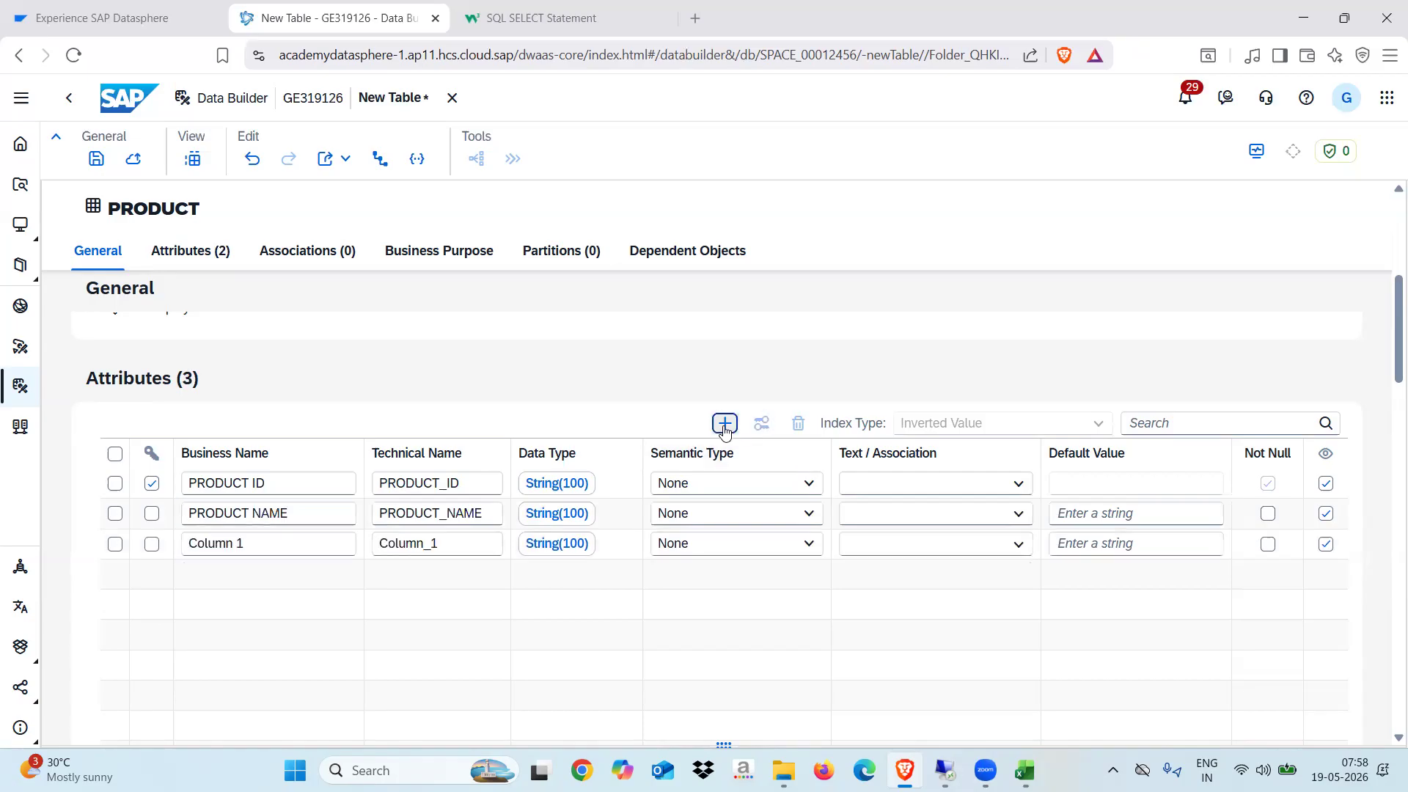
{"action": "type", "text": "PRODUCT CA"}
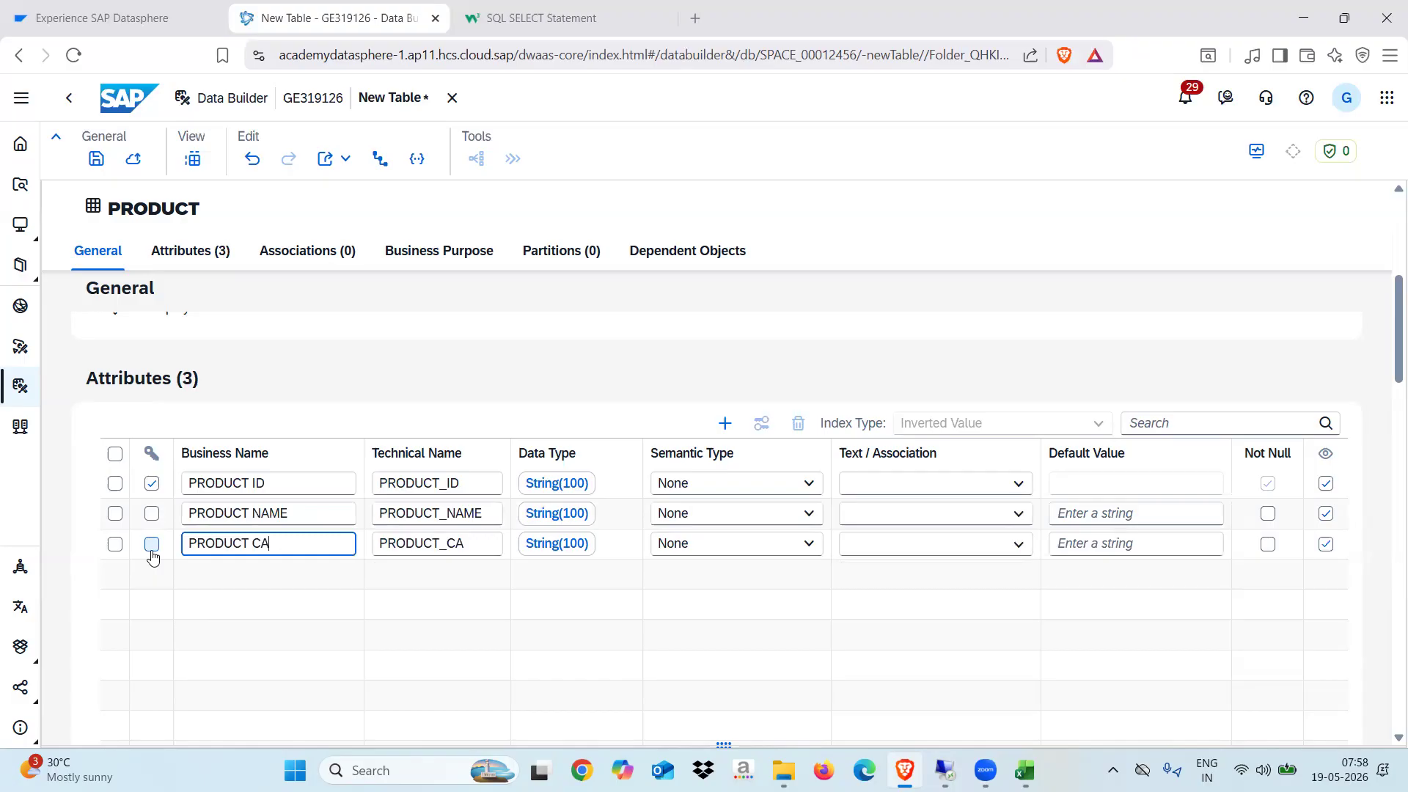
{"action": "type", "text": "TEGO"}
{"action": "key", "text": "BackSpace"}
{"action": "key", "text": "BackSpace"}
{"action": "key", "text": "BackSpace"}
{"action": "key", "text": "BackSpace"}
{"action": "type", "text": "_ID"}
{"action": "left_click", "coordinate": [272, 573]}
Add a fourth attribute with the business name PRODUCT CAT NAME
{"action": "left_click", "coordinate": [724, 423]}
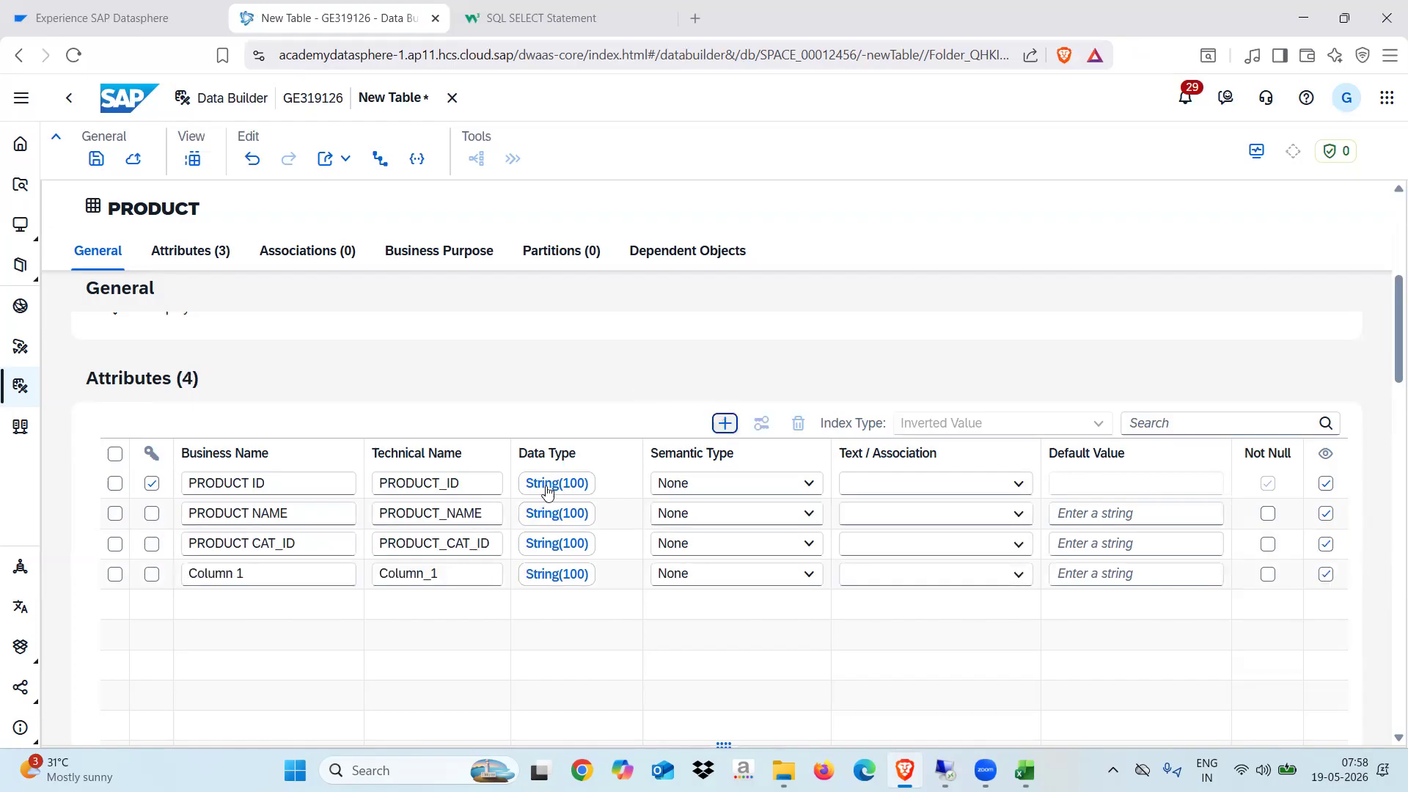
{"action": "left_click_drag", "start_coordinate": [272, 577], "coordinate": [175, 581]}
{"action": "type", "text": "PRODUCT"}
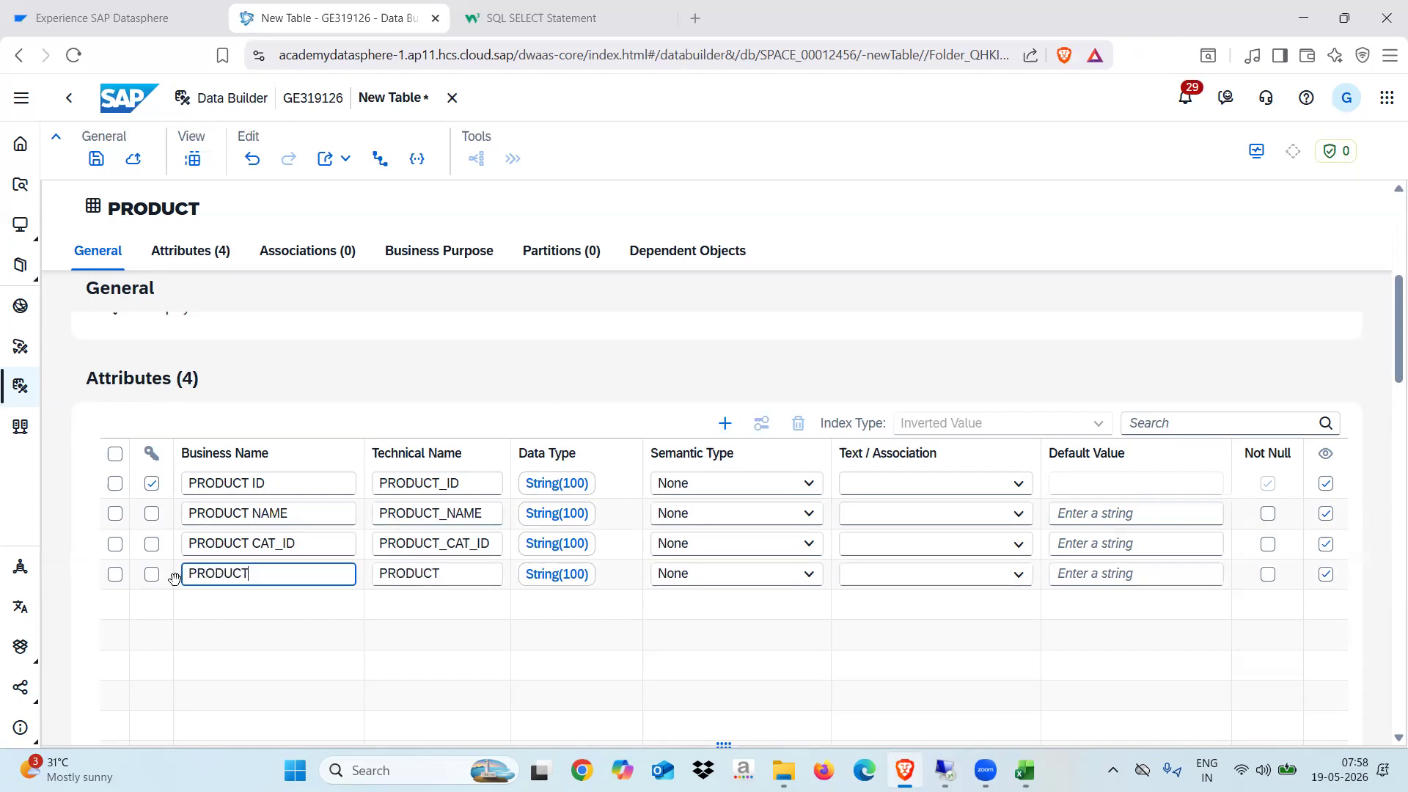
{"action": "type", "text": " CAT NAME"}
Check the product IDs in the Excel sheet and set the PRODUCT ID attribute's string length to 5
{"action": "left_click", "coordinate": [563, 490]}
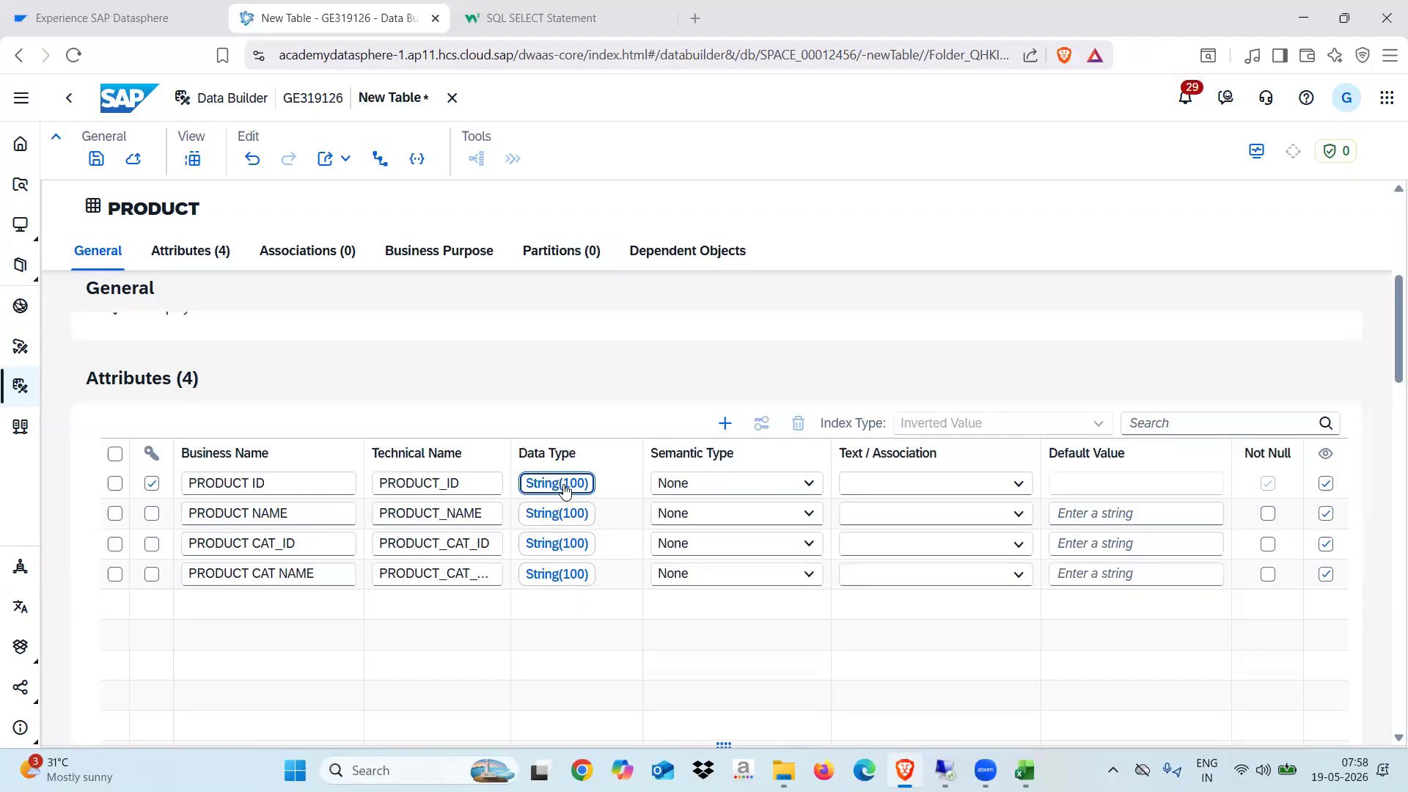
{"action": "key", "text": "alt+Tab"}
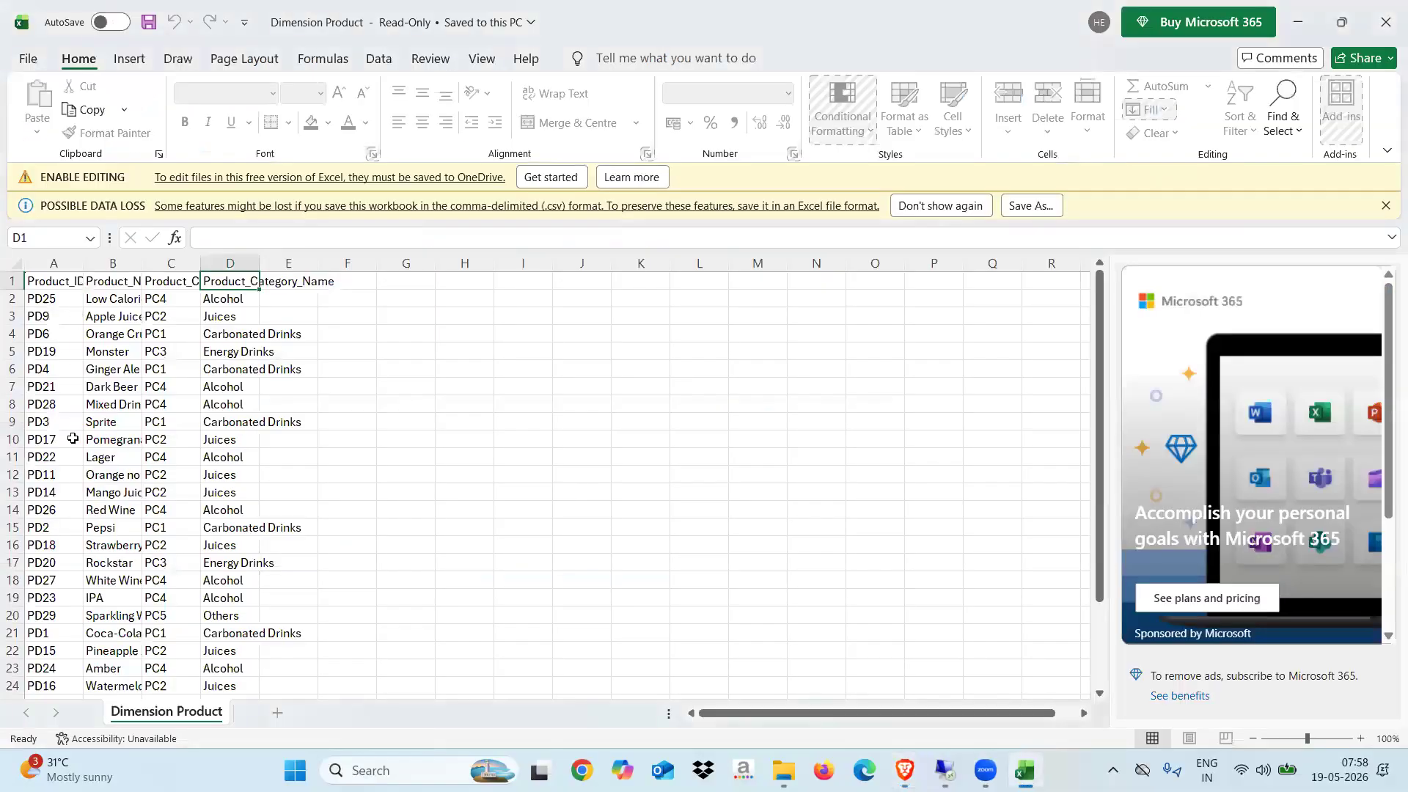
{"action": "key", "text": "alt+Tab"}
{"action": "left_click", "coordinate": [490, 601]}
{"action": "key", "text": "BackSpace"}
{"action": "key", "text": "BackSpace"}
{"action": "key", "text": "BackSpace"}
{"action": "type", "text": "5"}
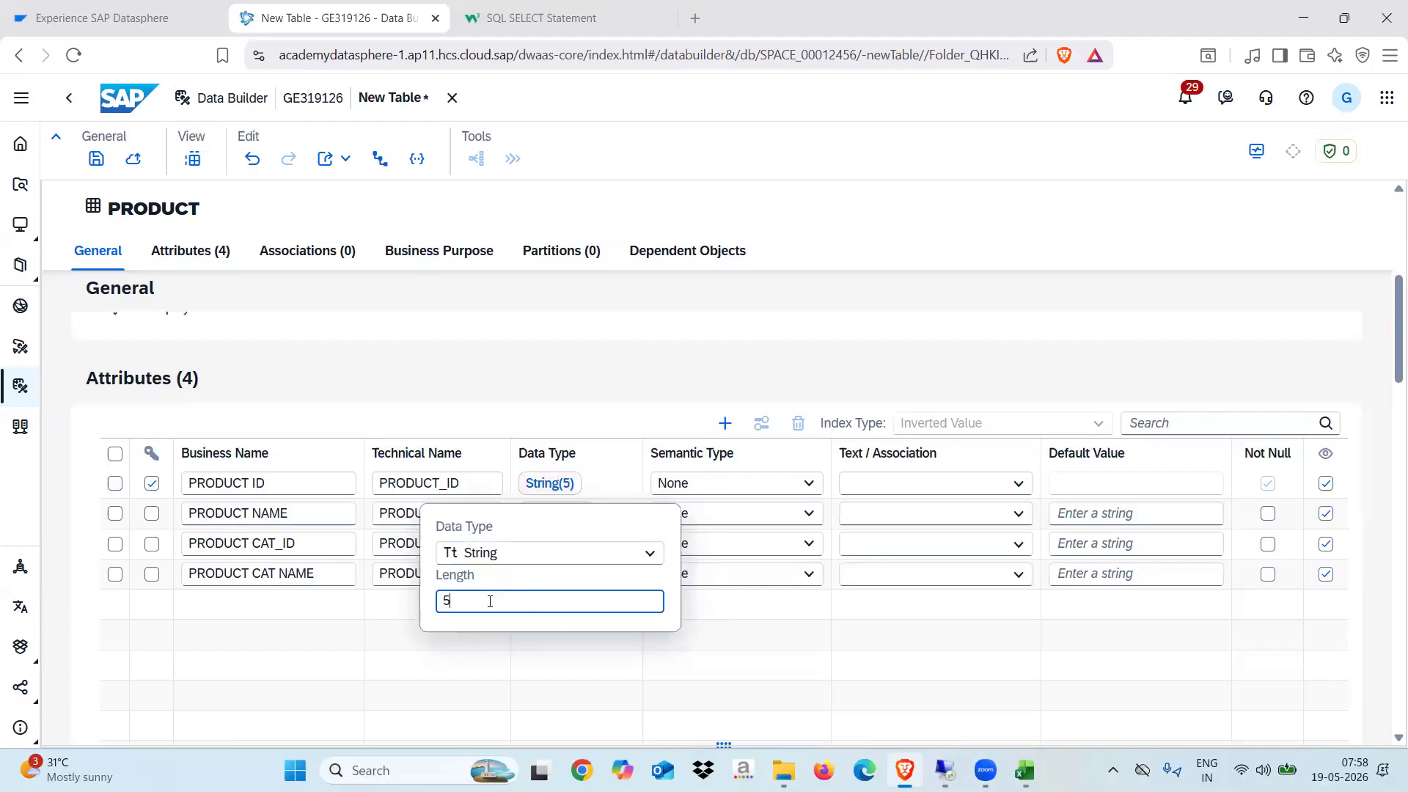
Set the string length of the PRODUCT NAME attribute to 30
{"action": "left_click", "coordinate": [379, 612]}
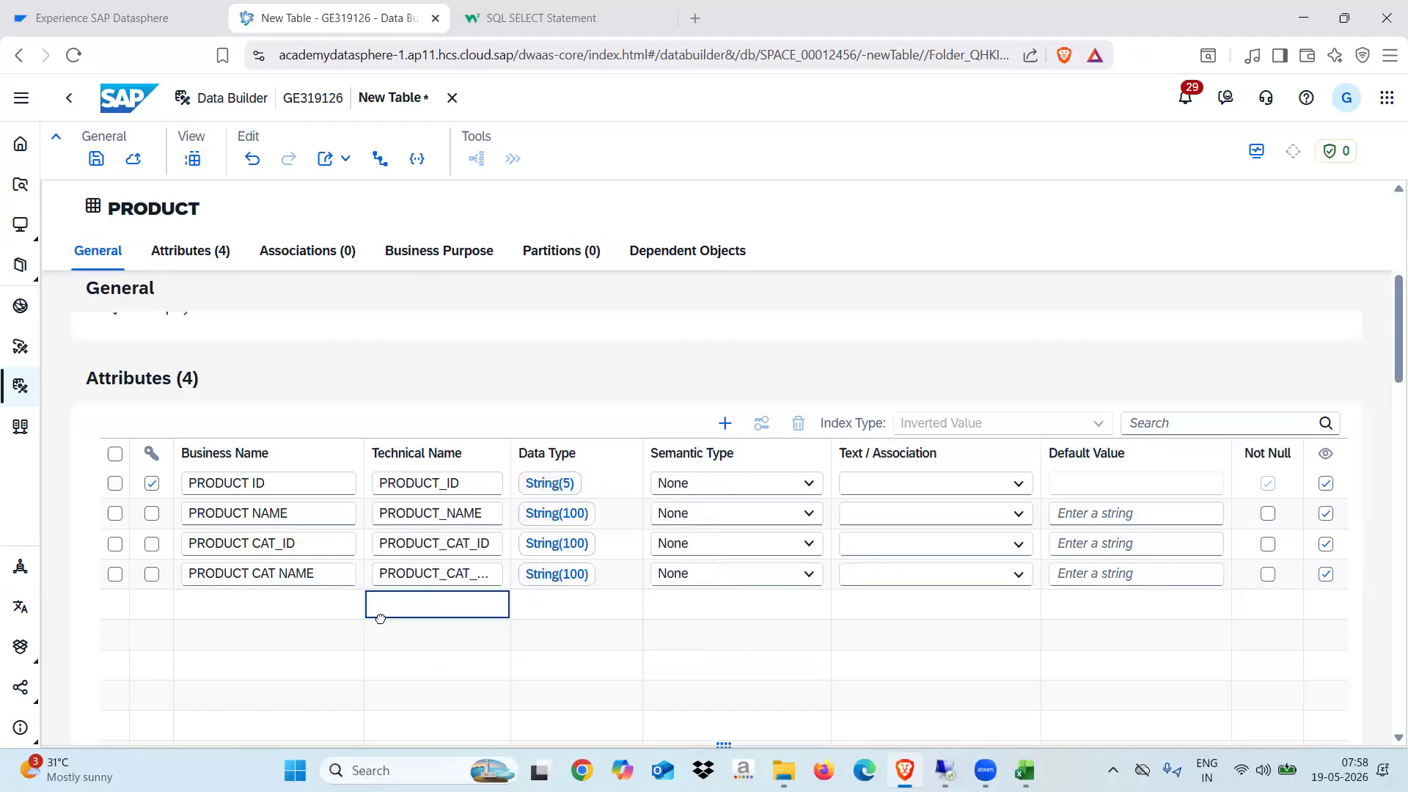
{"action": "left_click", "coordinate": [546, 512]}
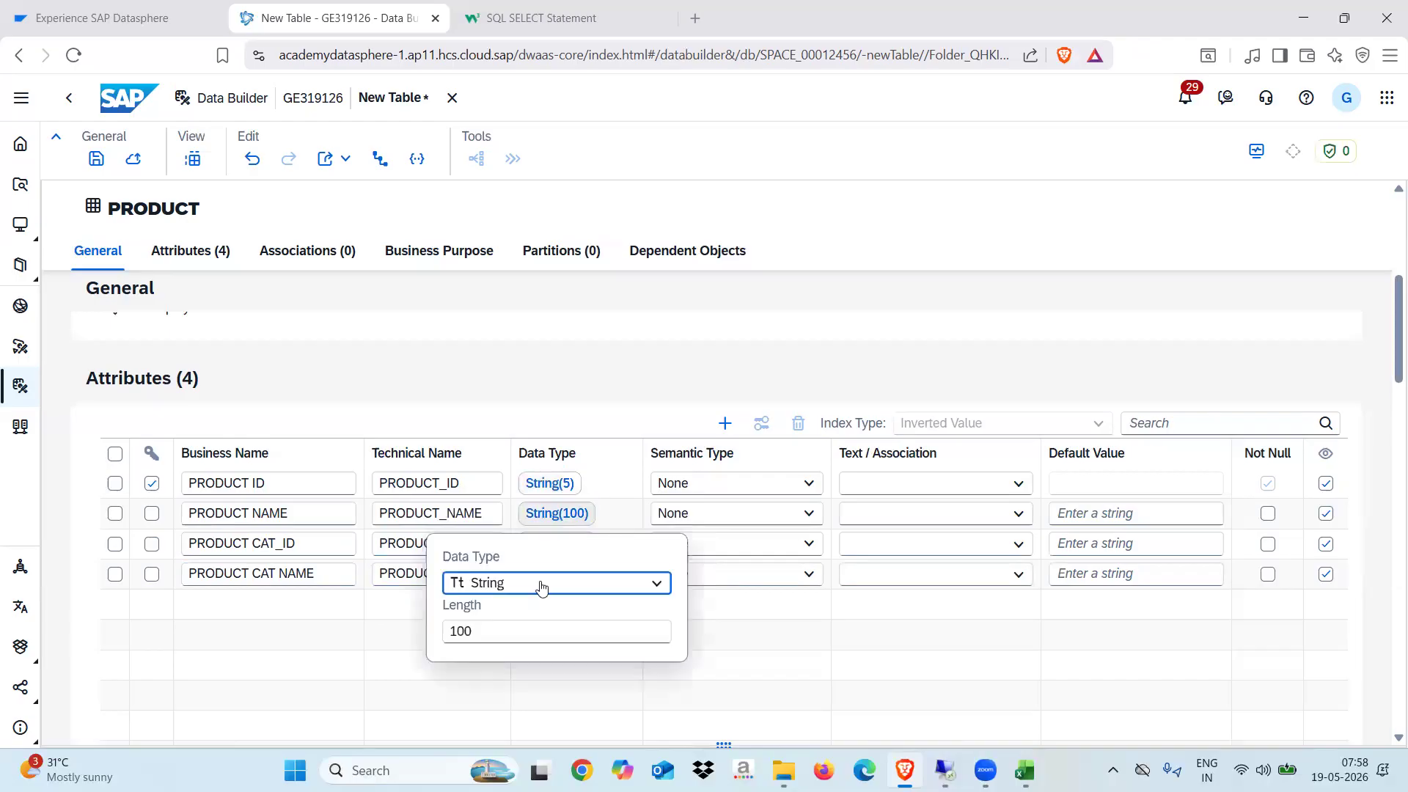
{"action": "left_click_drag", "start_coordinate": [481, 632], "coordinate": [434, 638]}
{"action": "type", "text": "30"}
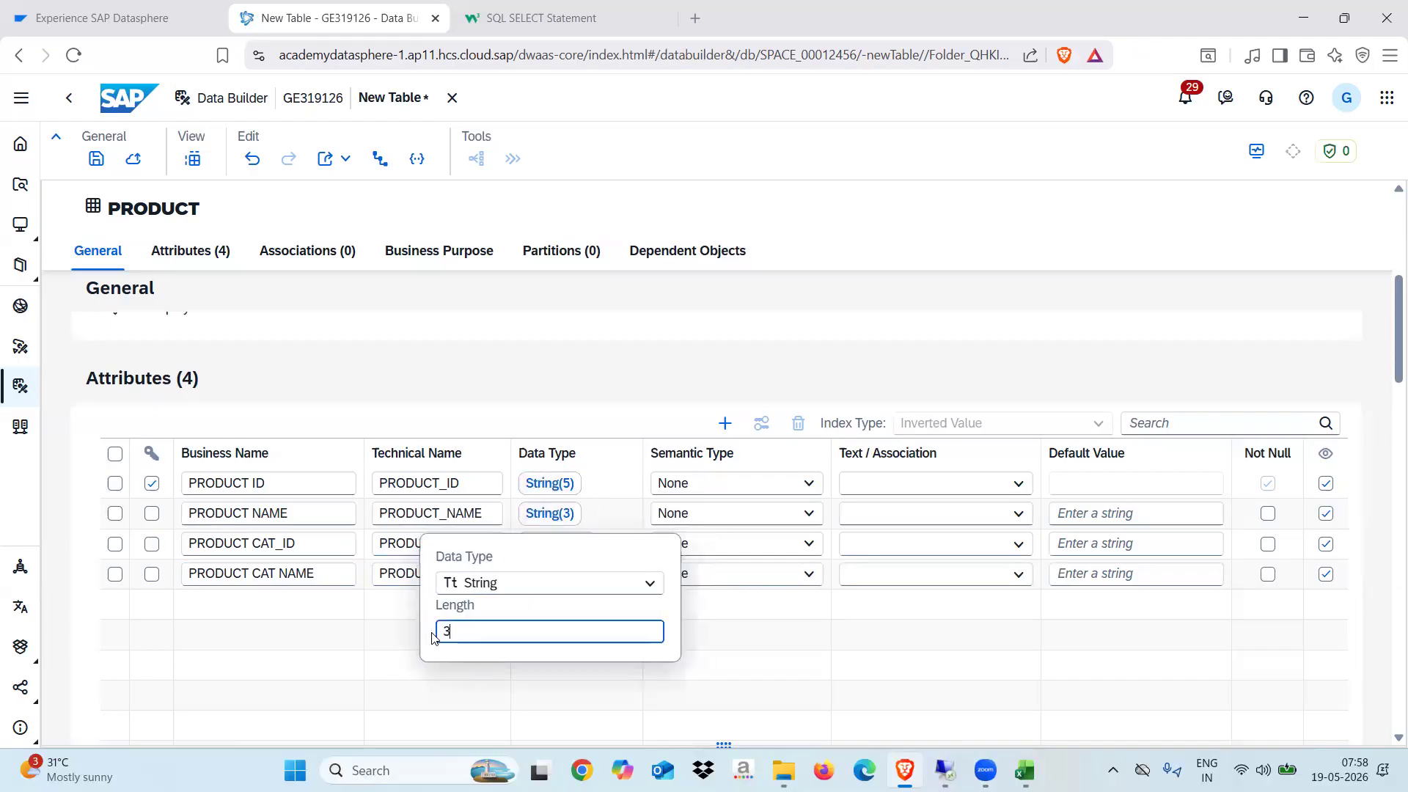
{"action": "left_click", "coordinate": [396, 613]}
Set the string length of the PRODUCT CAT_ID attribute to 5
{"action": "left_click", "coordinate": [570, 552]}
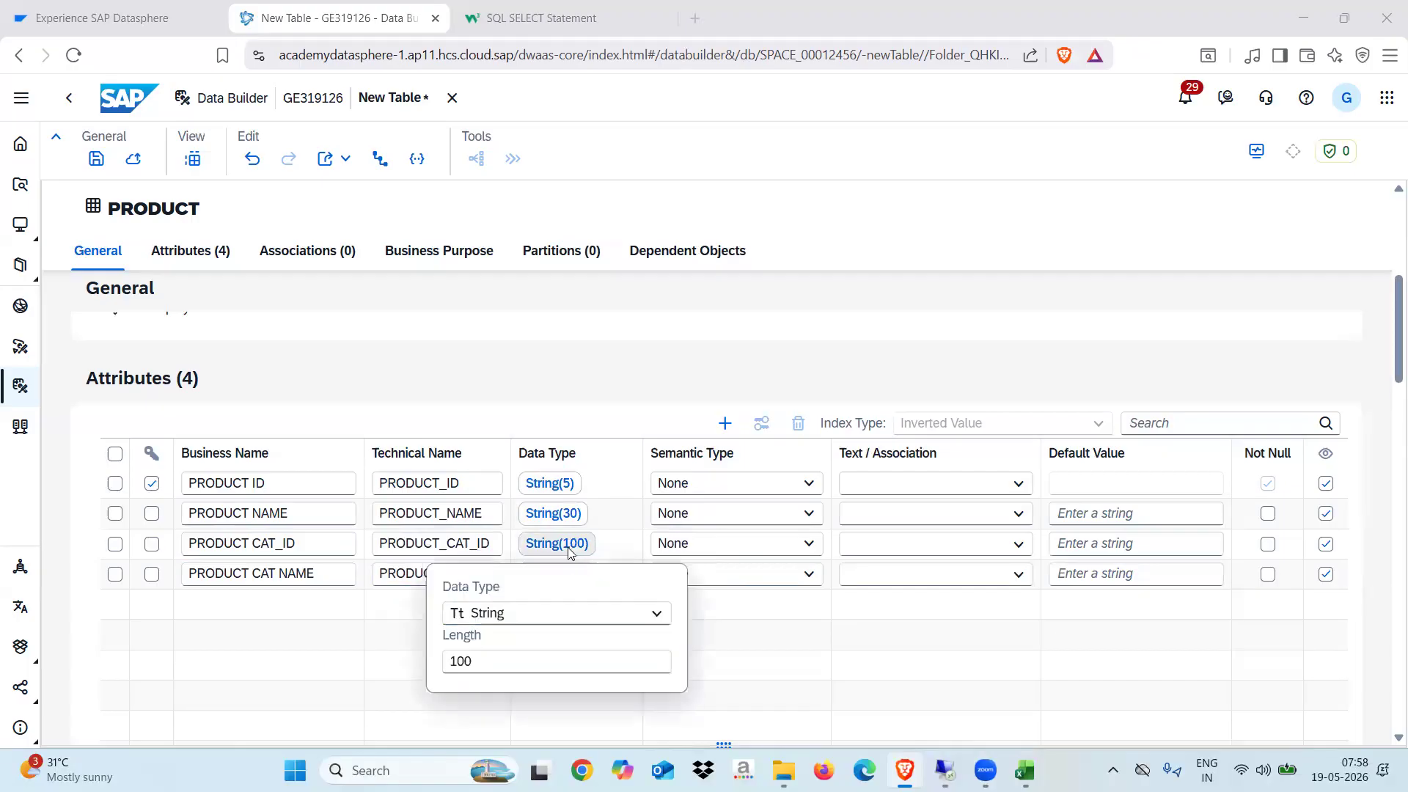
{"action": "key", "text": "alt+Tab"}
{"action": "key", "text": "alt+Tab"}
{"action": "left_click", "coordinate": [483, 660]}
{"action": "double_click", "coordinate": [483, 659]}
{"action": "type", "text": "5"}
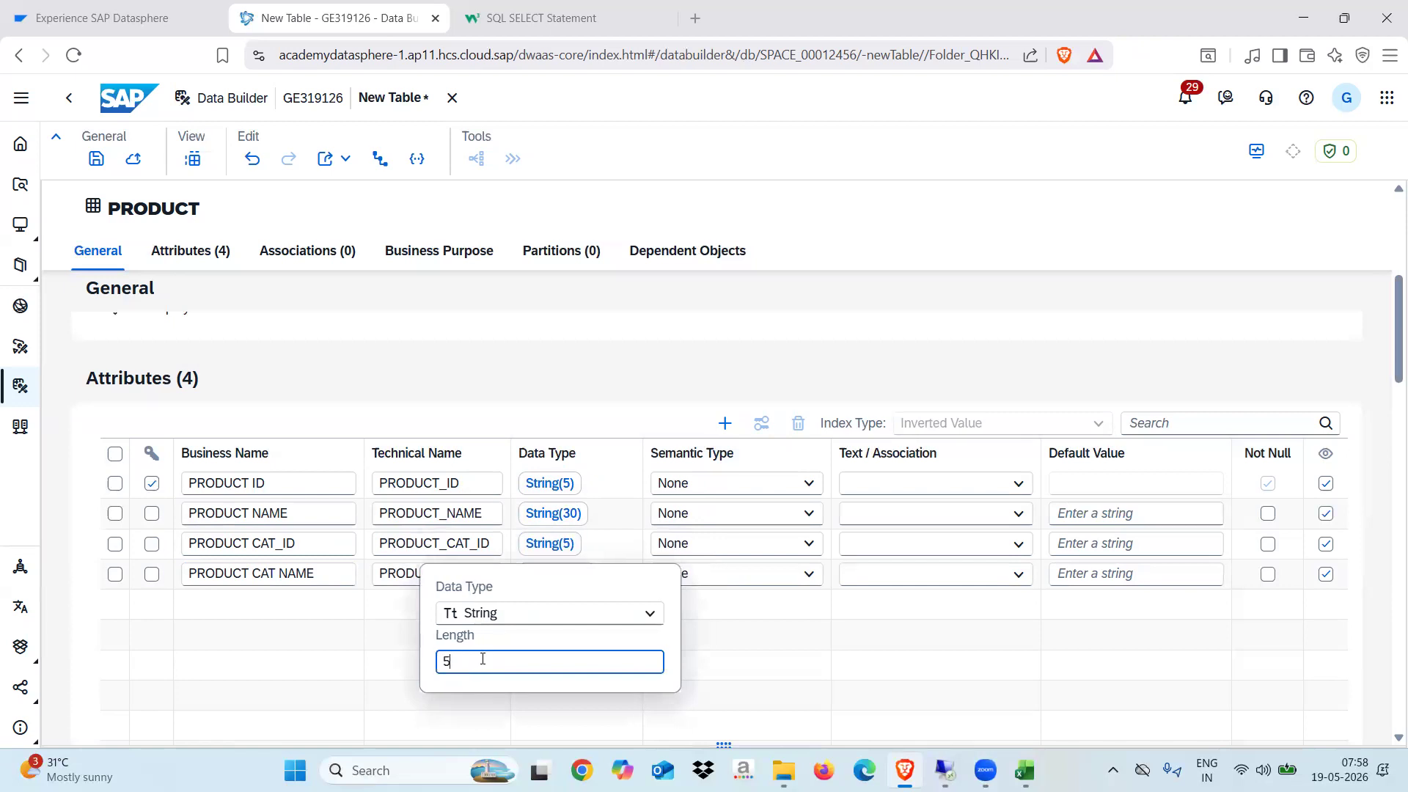
{"action": "left_click", "coordinate": [335, 637]}
Set the string length of the PRODUCT CAT NAME attribute to 20
{"action": "left_click", "coordinate": [562, 578]}
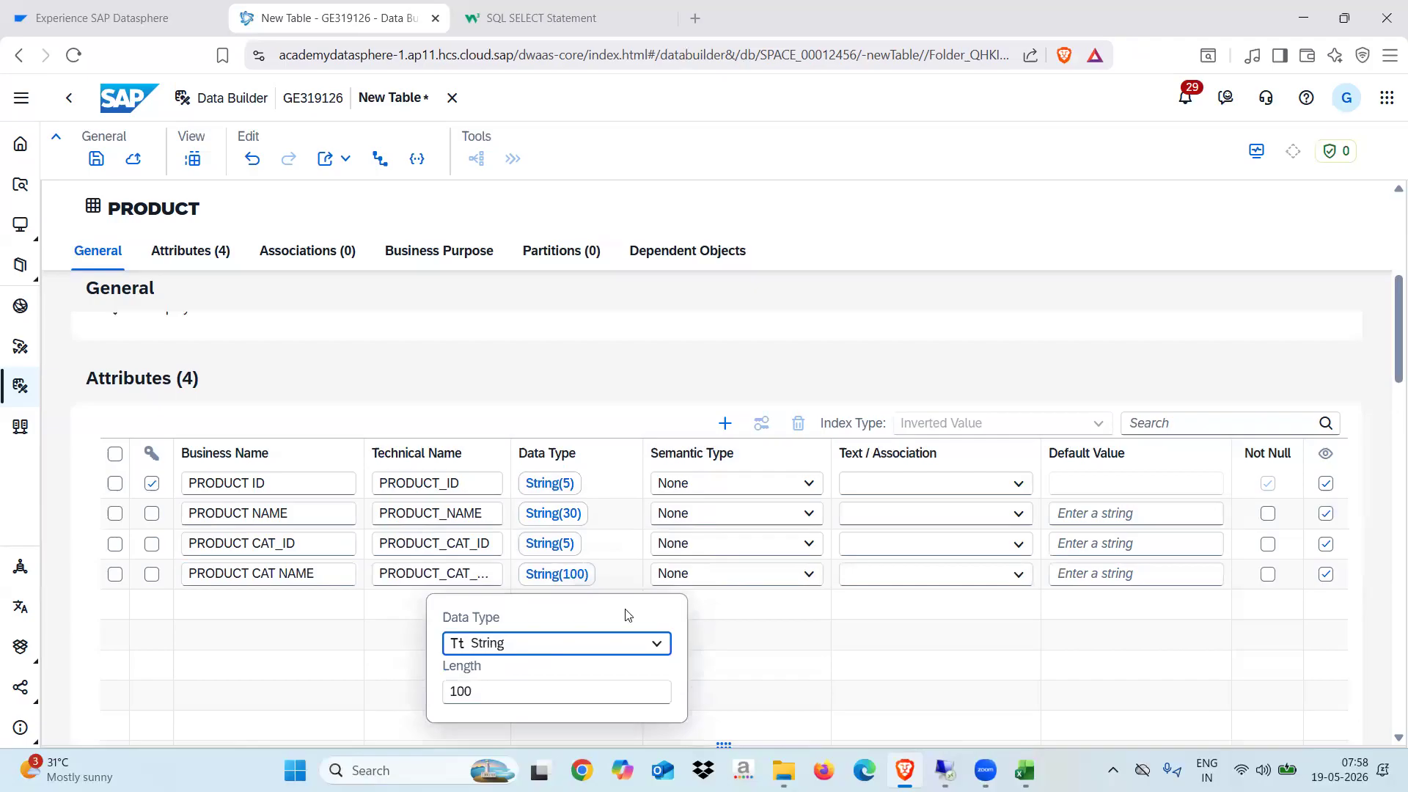
{"action": "key", "text": "Tab"}
{"action": "key", "text": "BackSpace"}
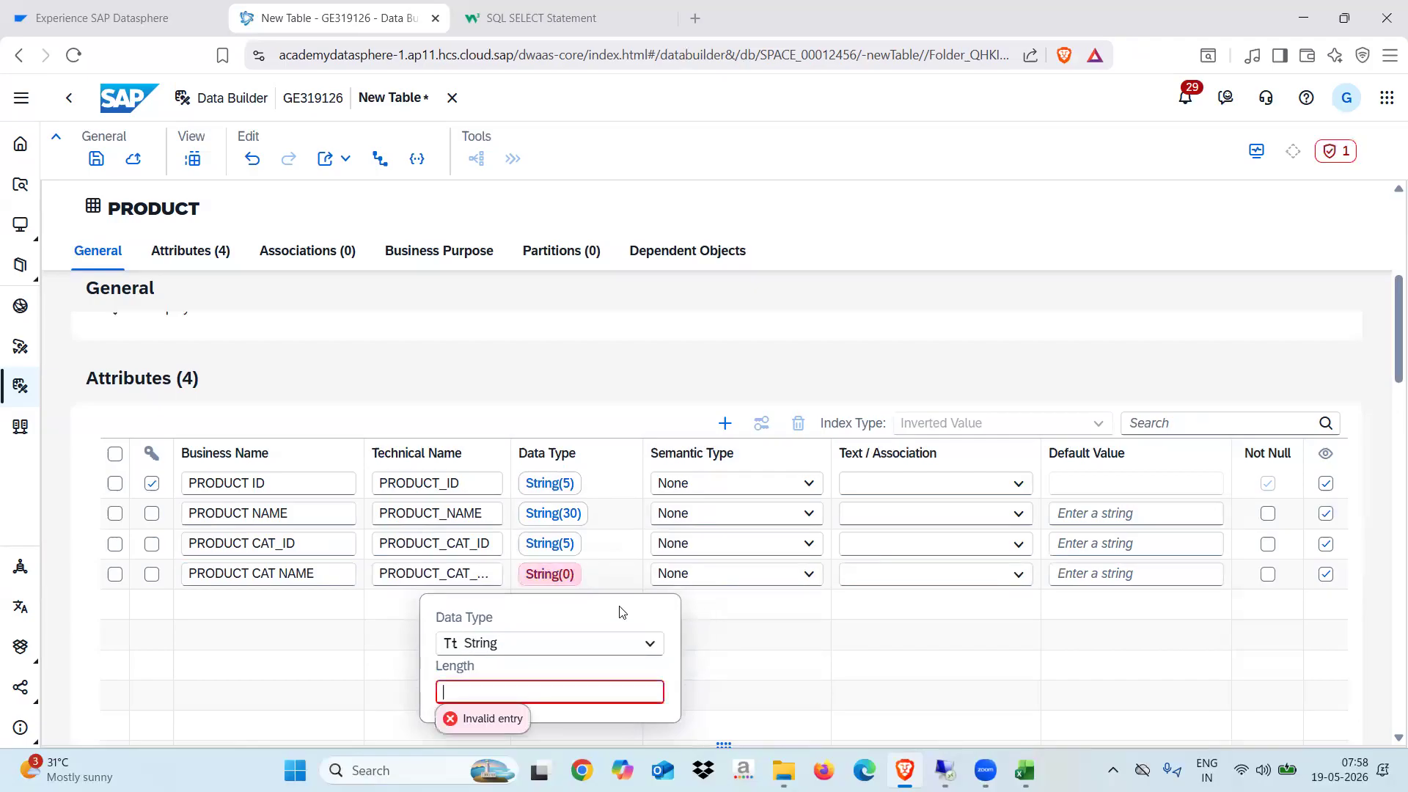
{"action": "type", "text": "20"}
{"action": "left_click", "coordinate": [337, 605]}
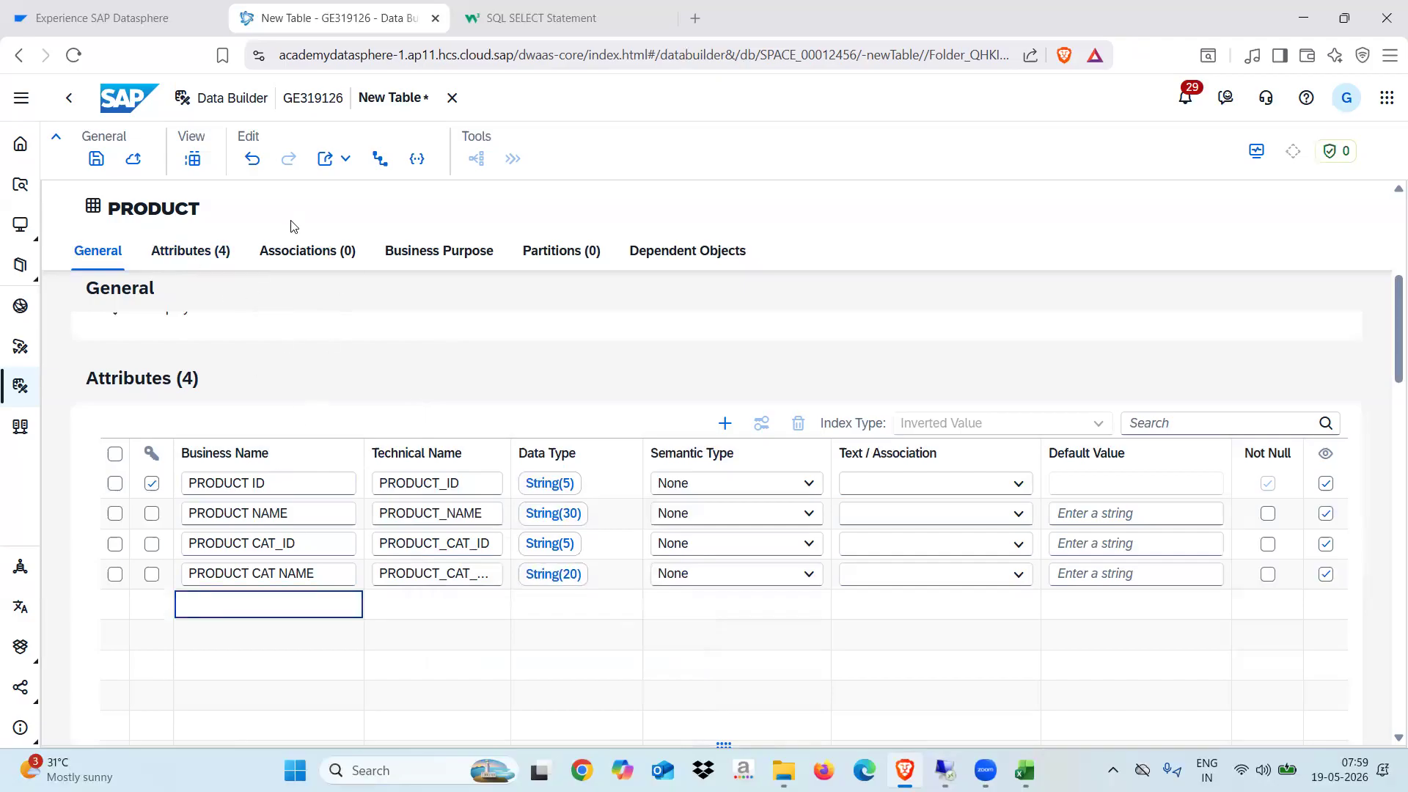
Try to save the table in the PRACTICE folder under the name PRODUCT
{"action": "left_click", "coordinate": [96, 158]}
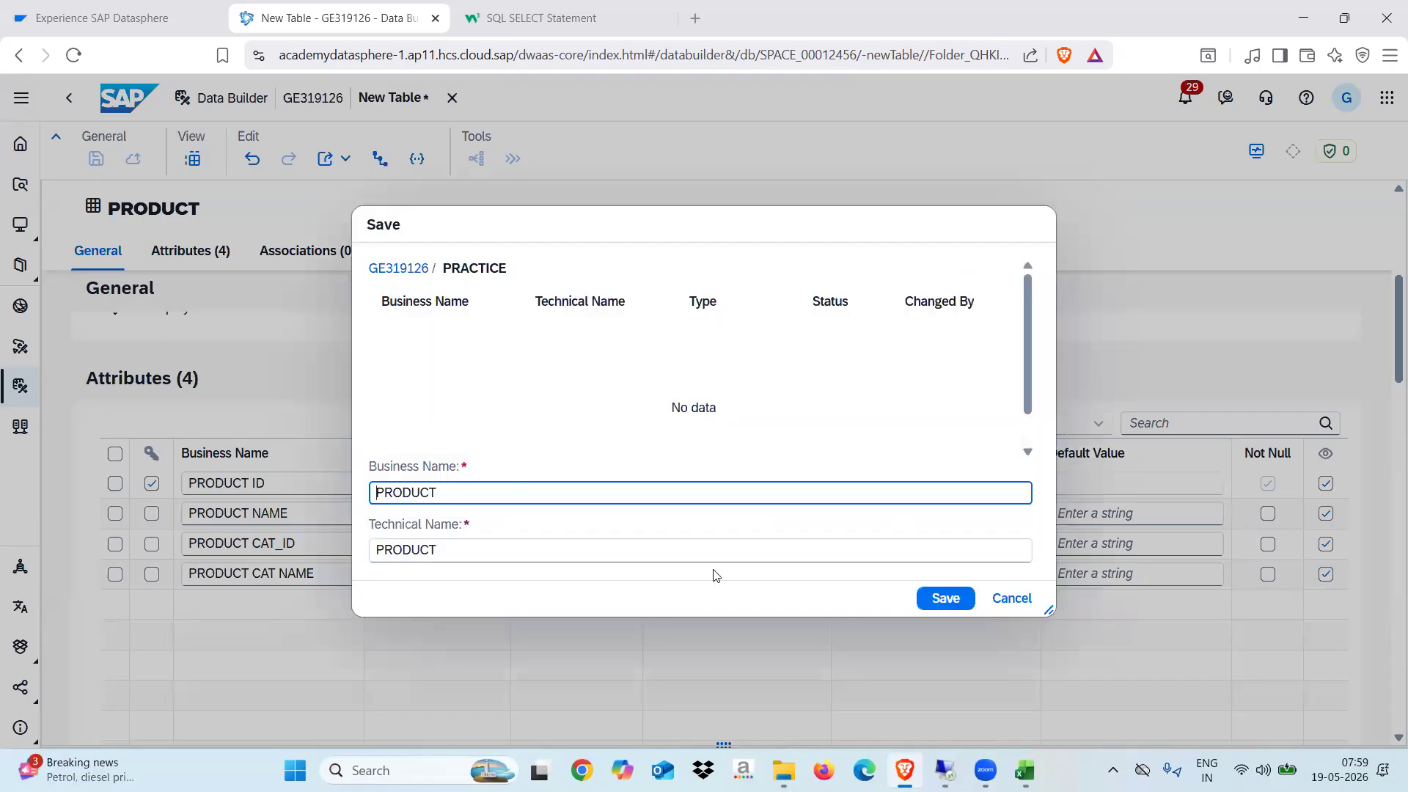
{"action": "left_click", "coordinate": [945, 599]}
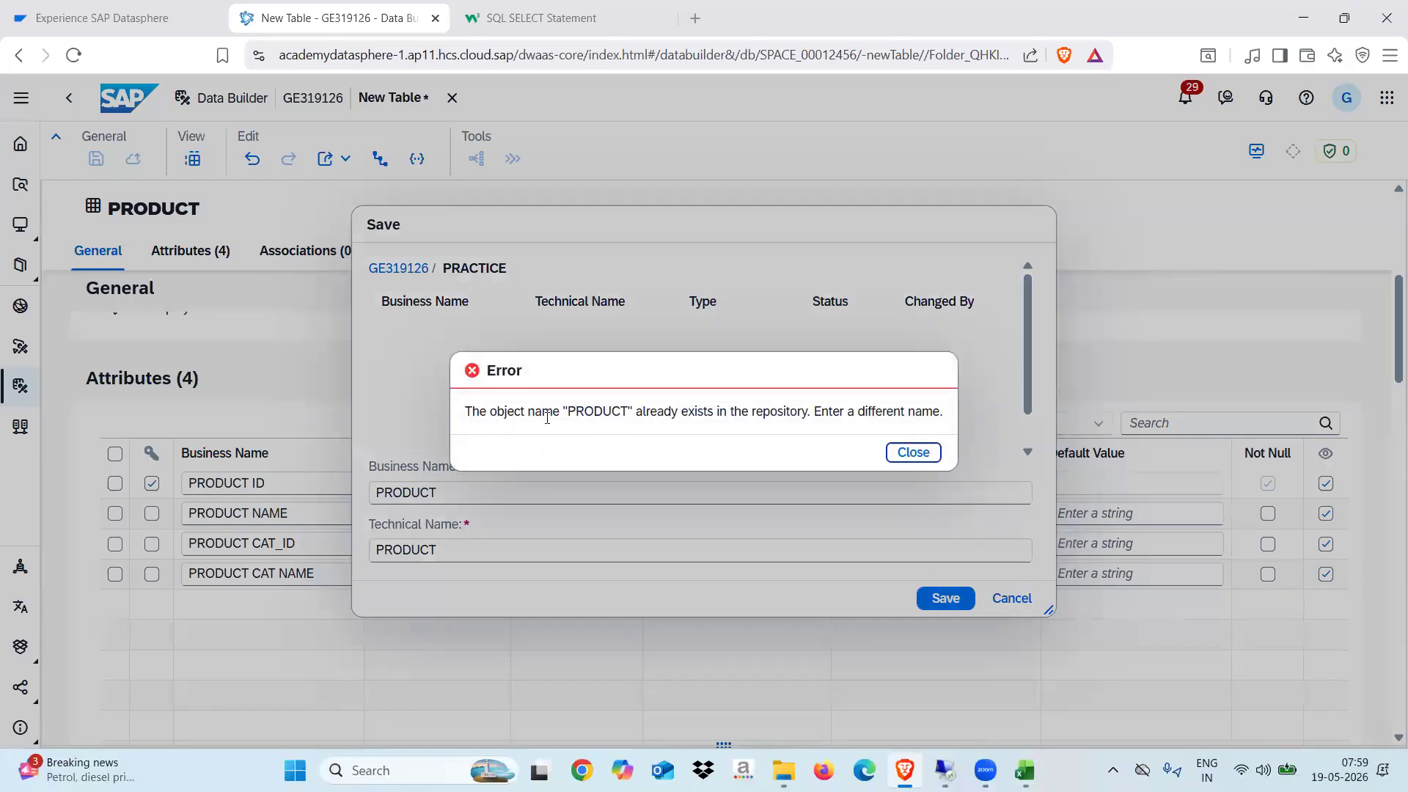
{"action": "left_click", "coordinate": [912, 451]}
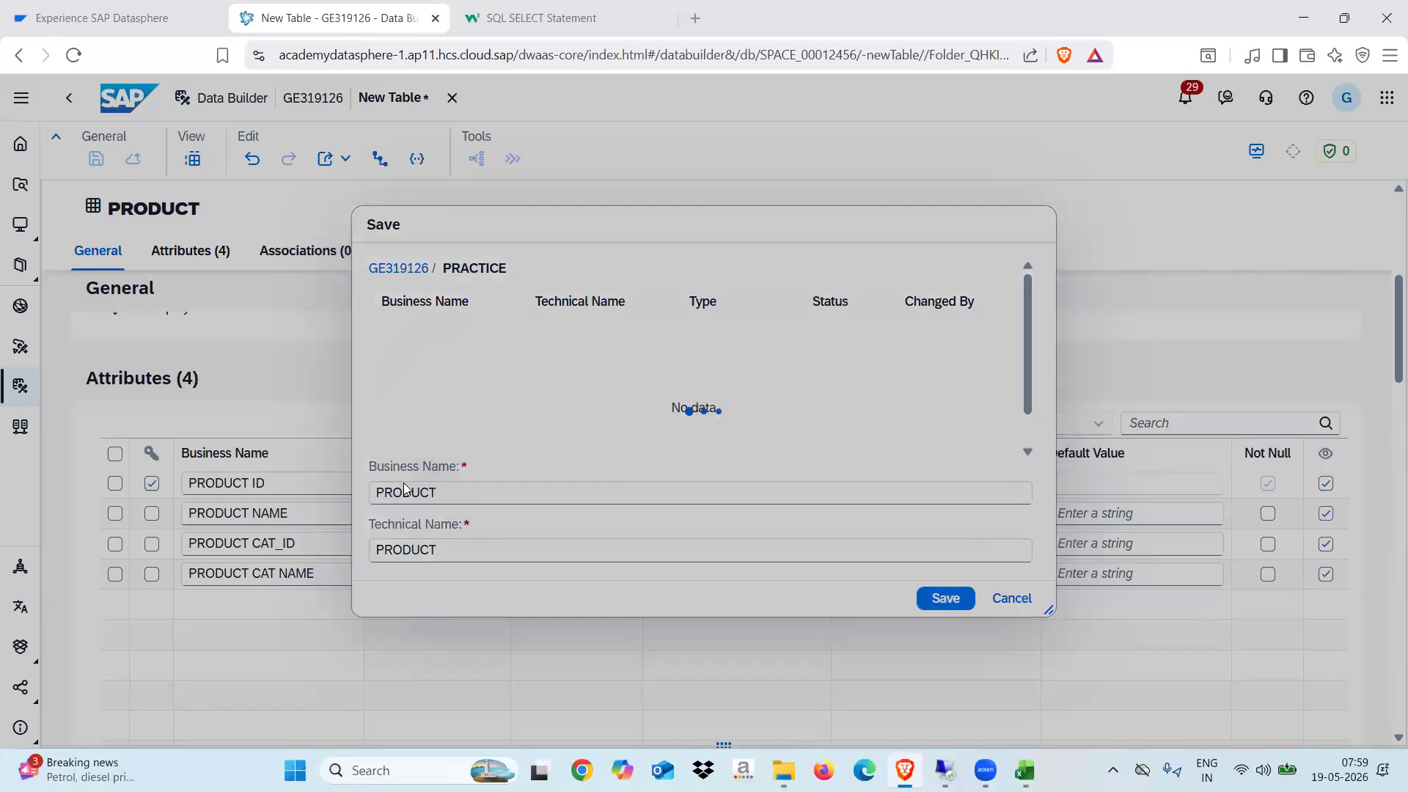
Change the business name to DIMENSION PRODUCT and try to save the table again
{"action": "left_click", "coordinate": [377, 492]}
{"action": "type", "text": "DIM"}
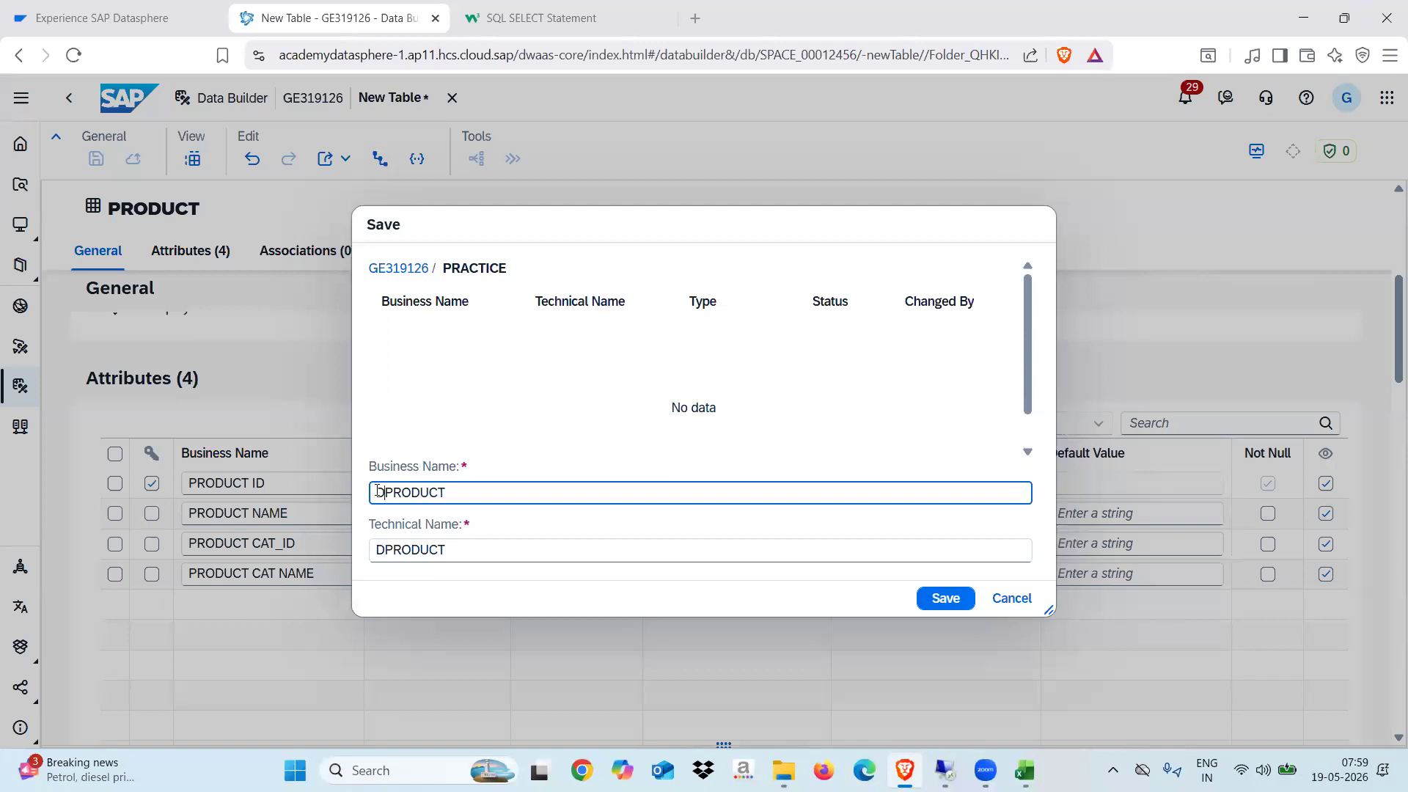
{"action": "type", "text": "ENSION_"}
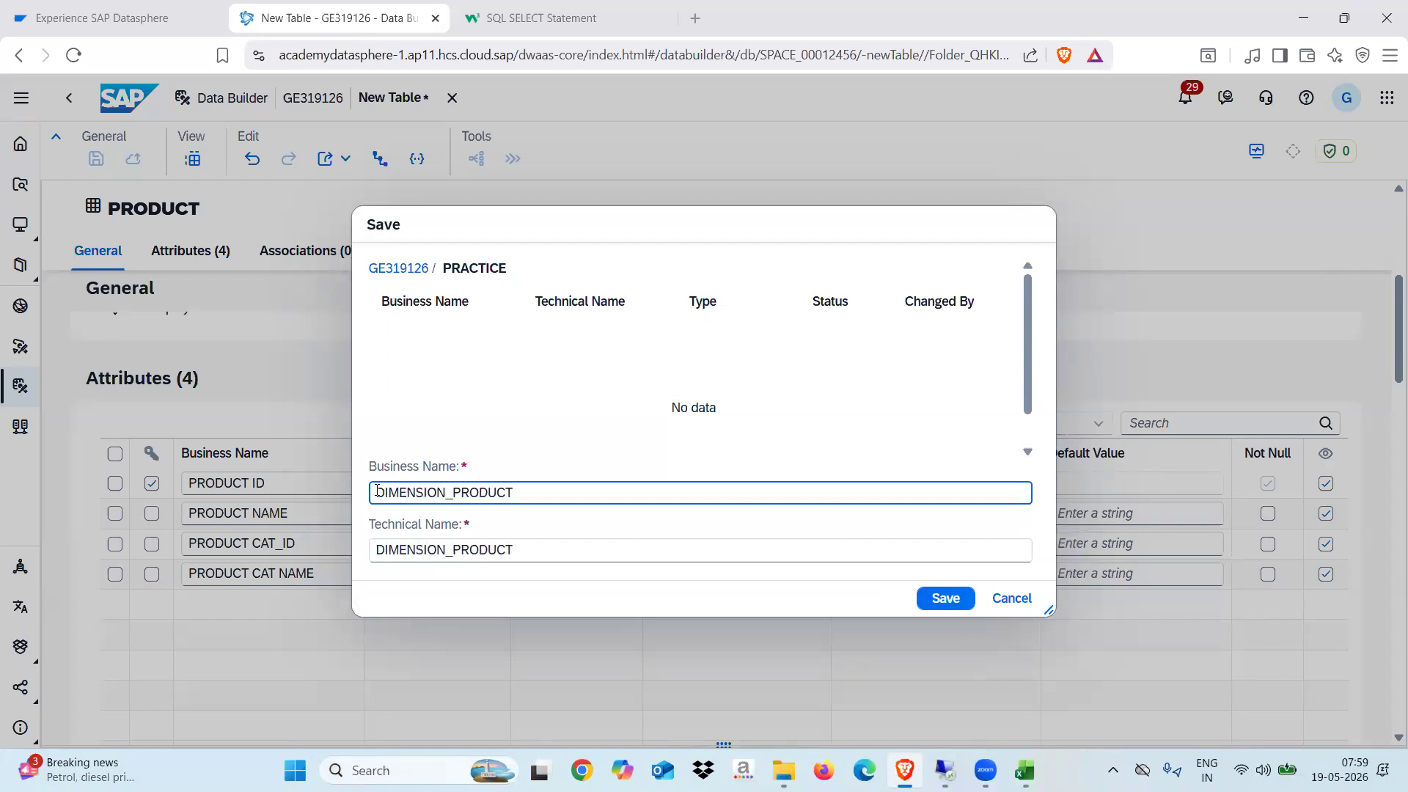
{"action": "key", "text": "BackSpace"}
{"action": "left_click", "coordinate": [940, 602]}
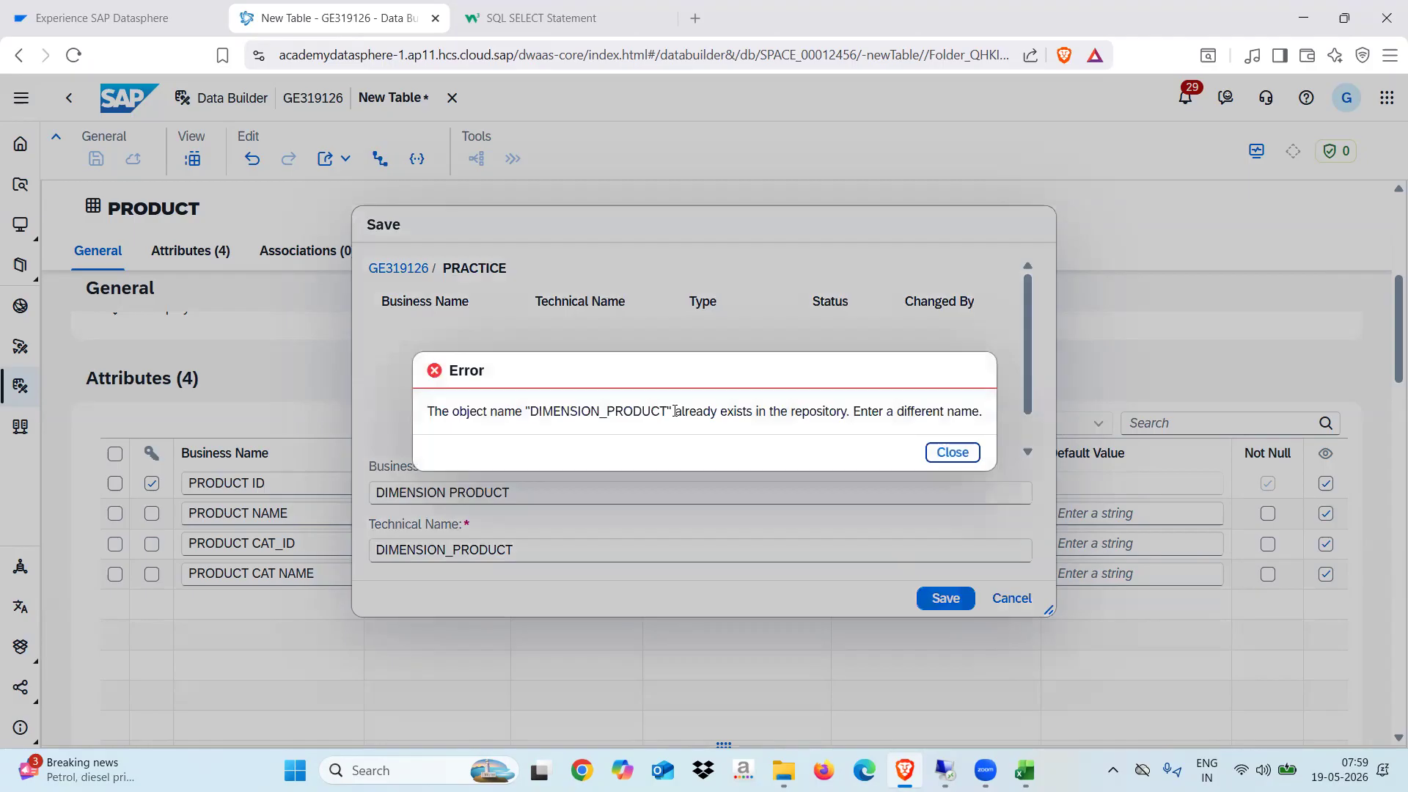
{"action": "left_click", "coordinate": [952, 452]}
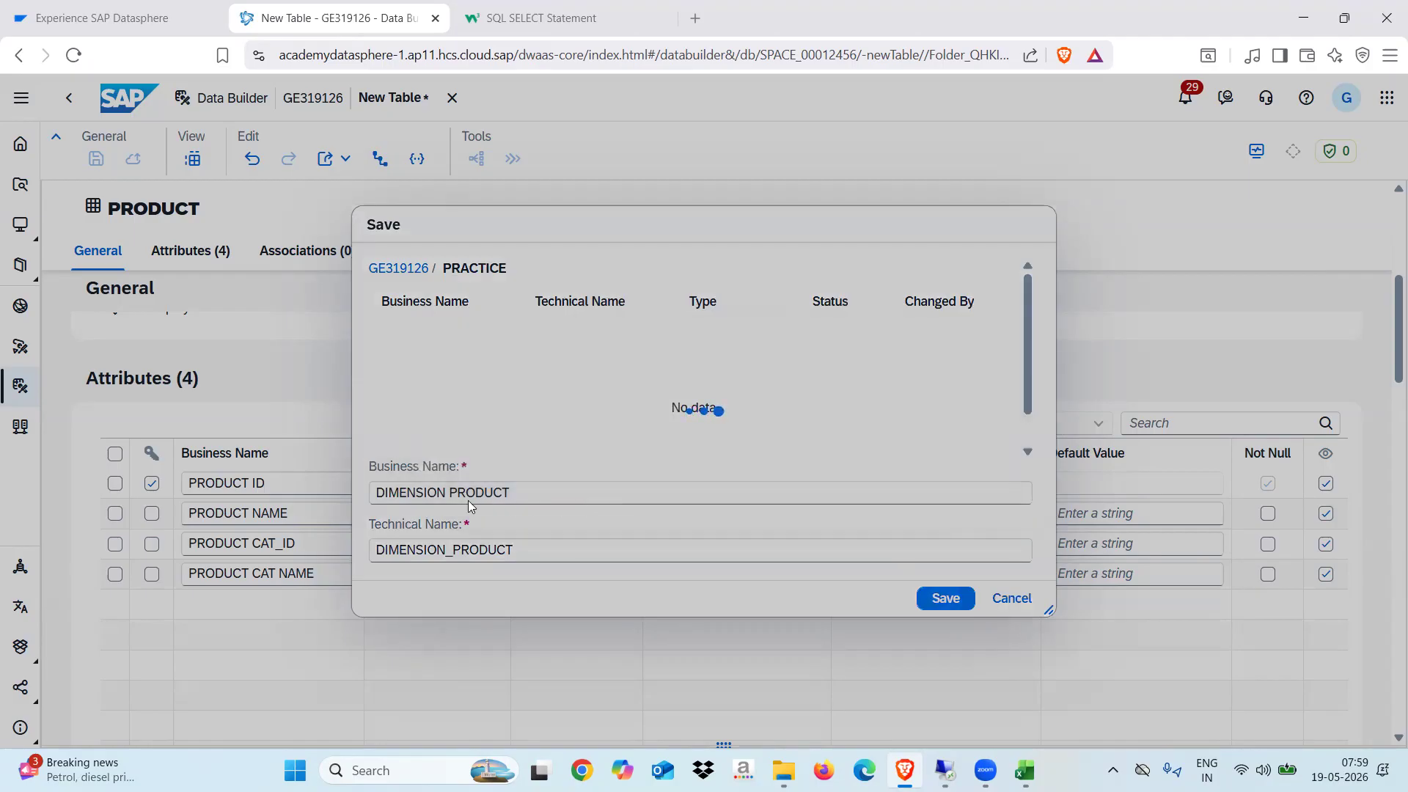
Save the table with the business name DIMENSION PRODUCT1 and deploy it
{"action": "left_click", "coordinate": [453, 493]}
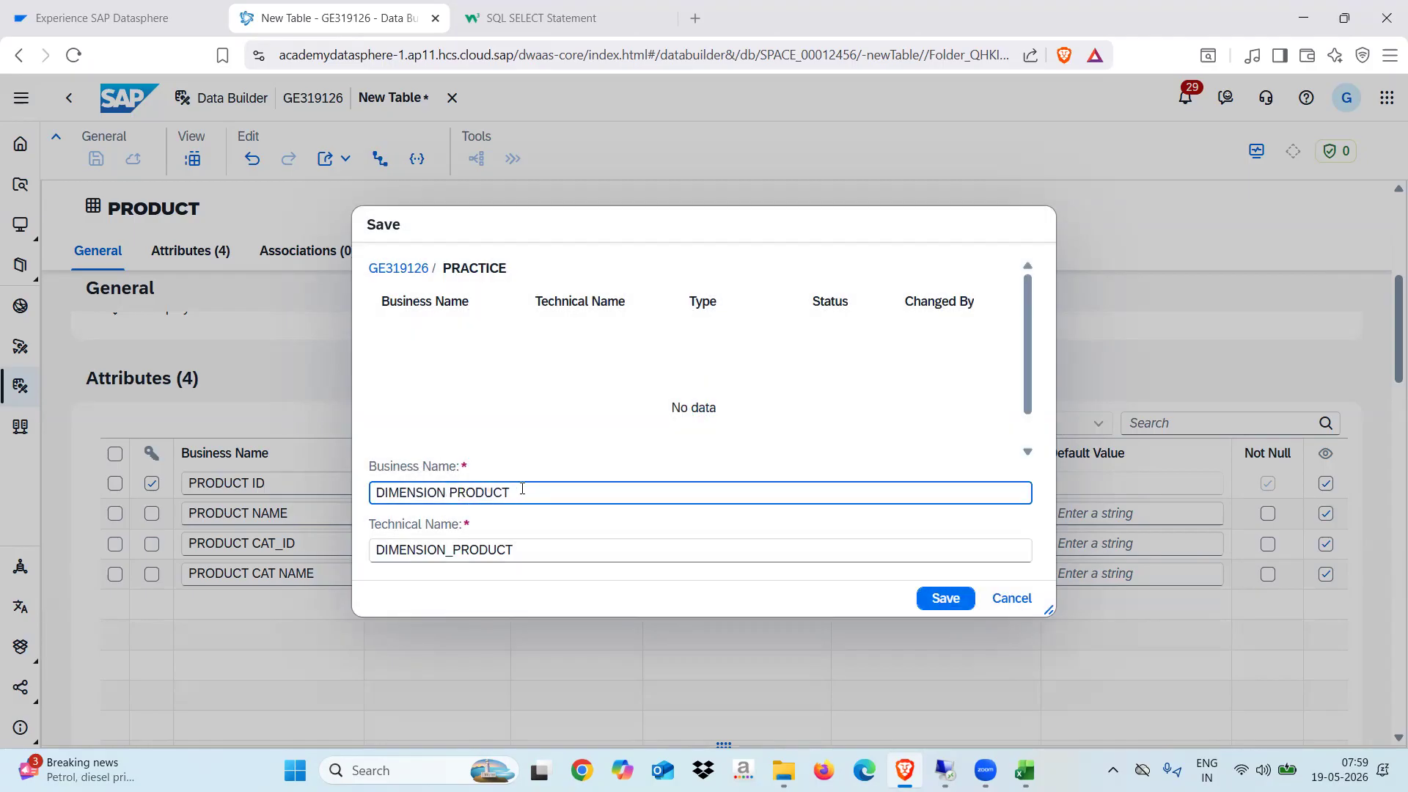
{"action": "left_click", "coordinate": [940, 598]}
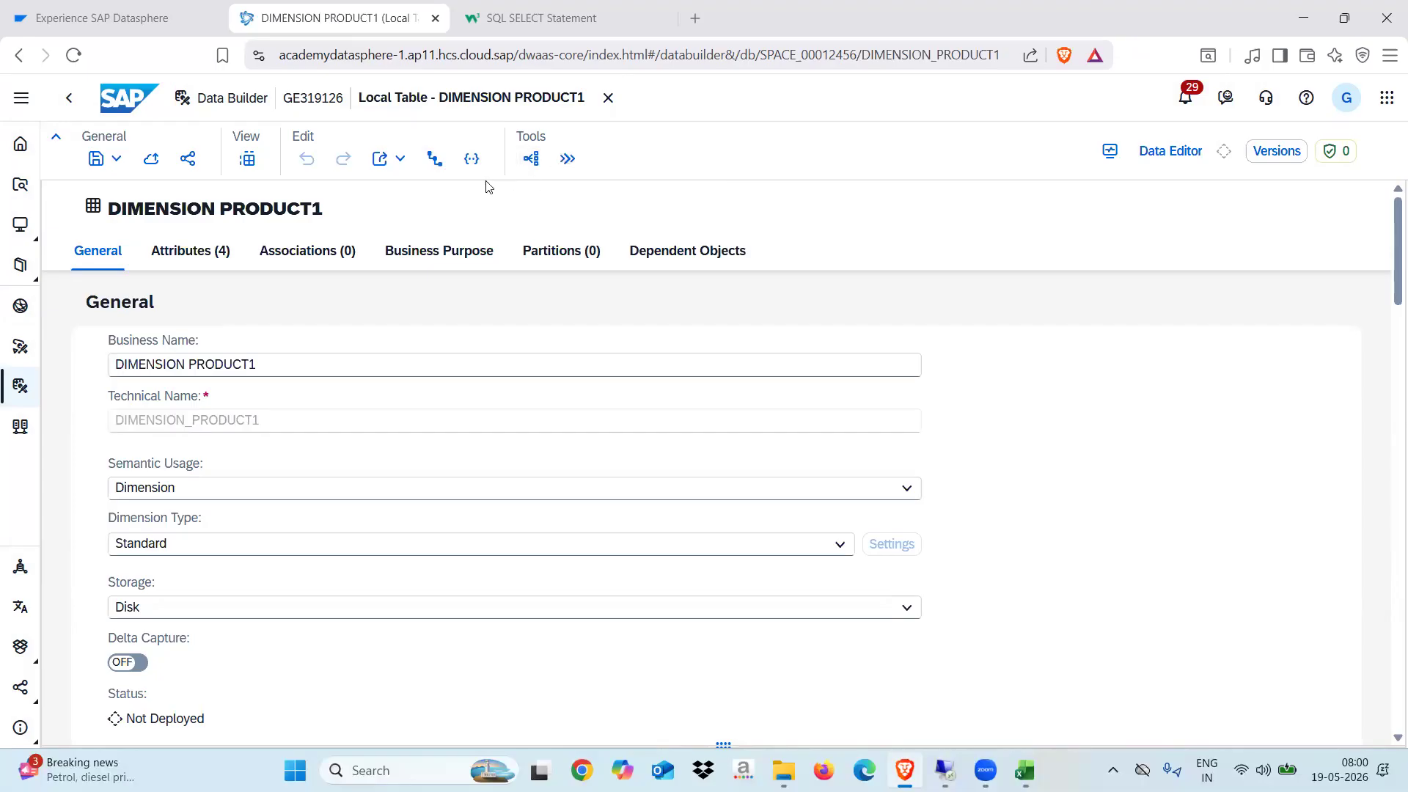
{"action": "left_click", "coordinate": [149, 161]}
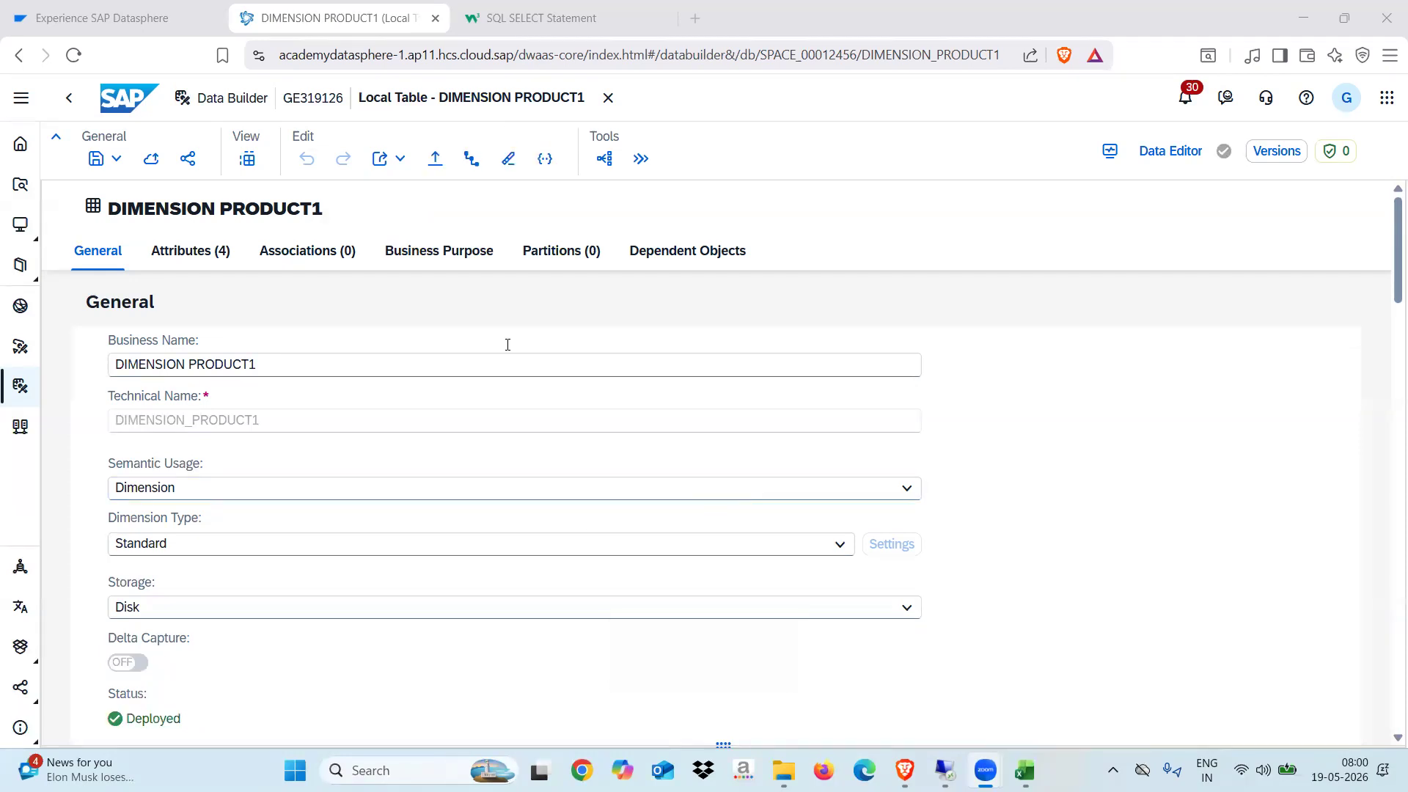
Import the Dimension Product CSV file from the inner DA180_Resources folder in Downloads into the table
{"action": "left_click", "coordinate": [435, 159]}
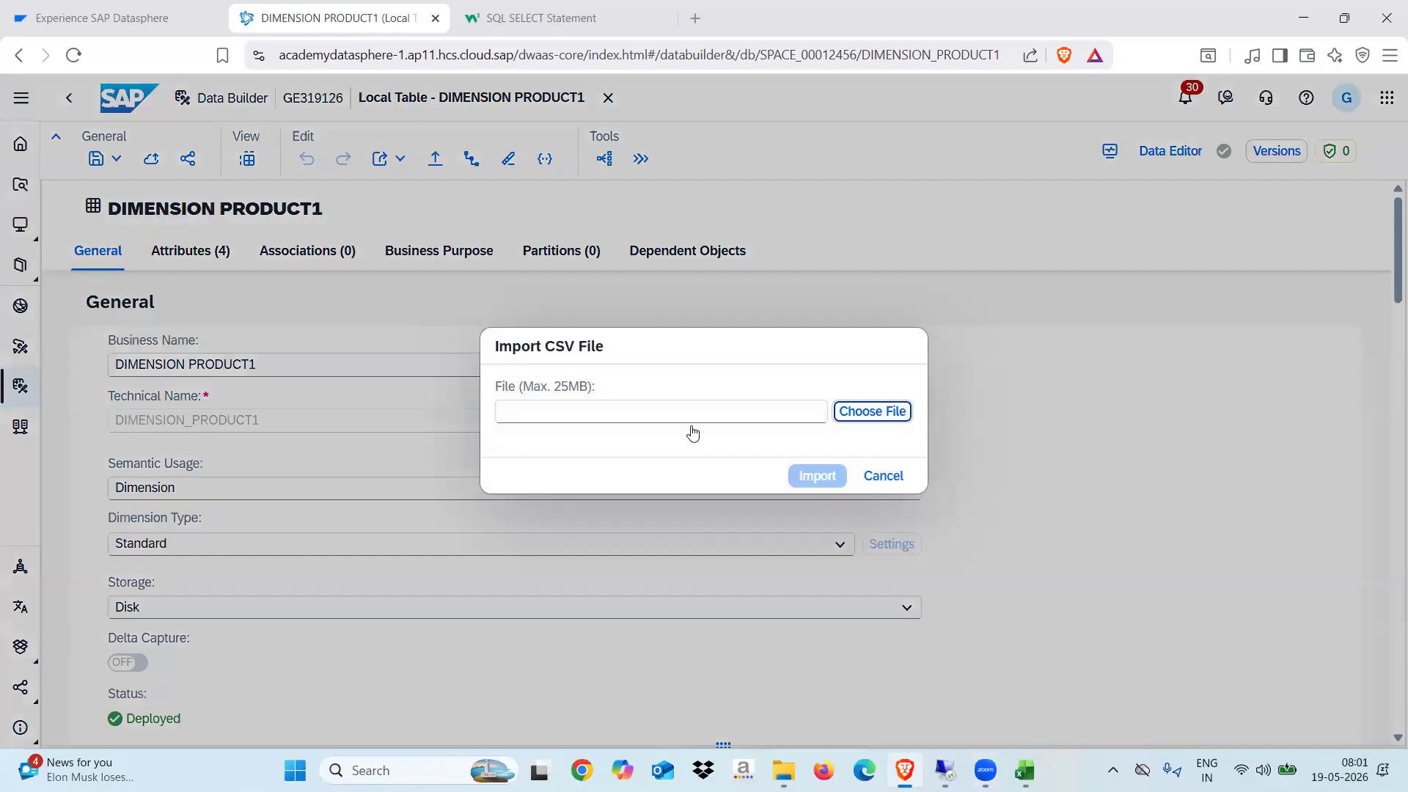
{"action": "left_click", "coordinate": [841, 412]}
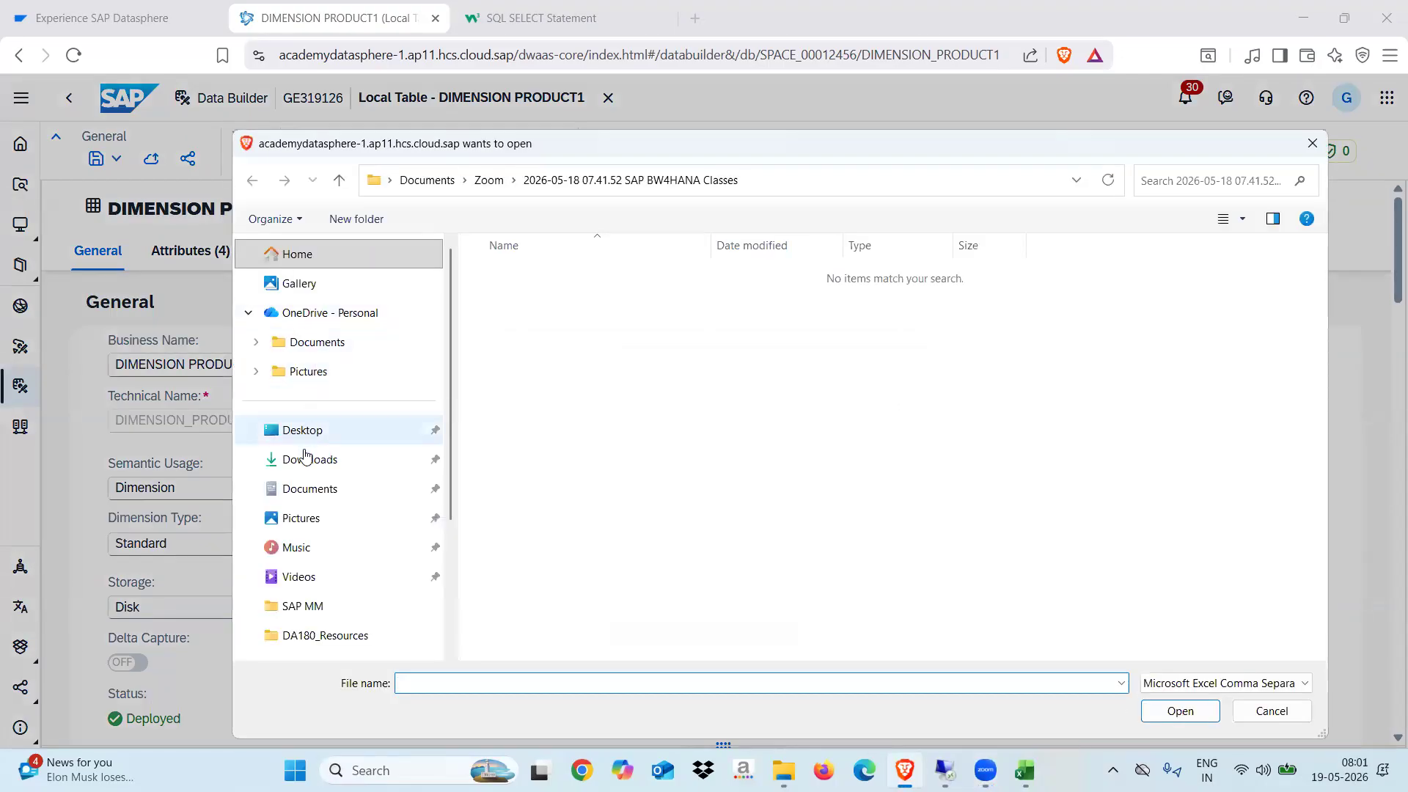
{"action": "left_click", "coordinate": [307, 459]}
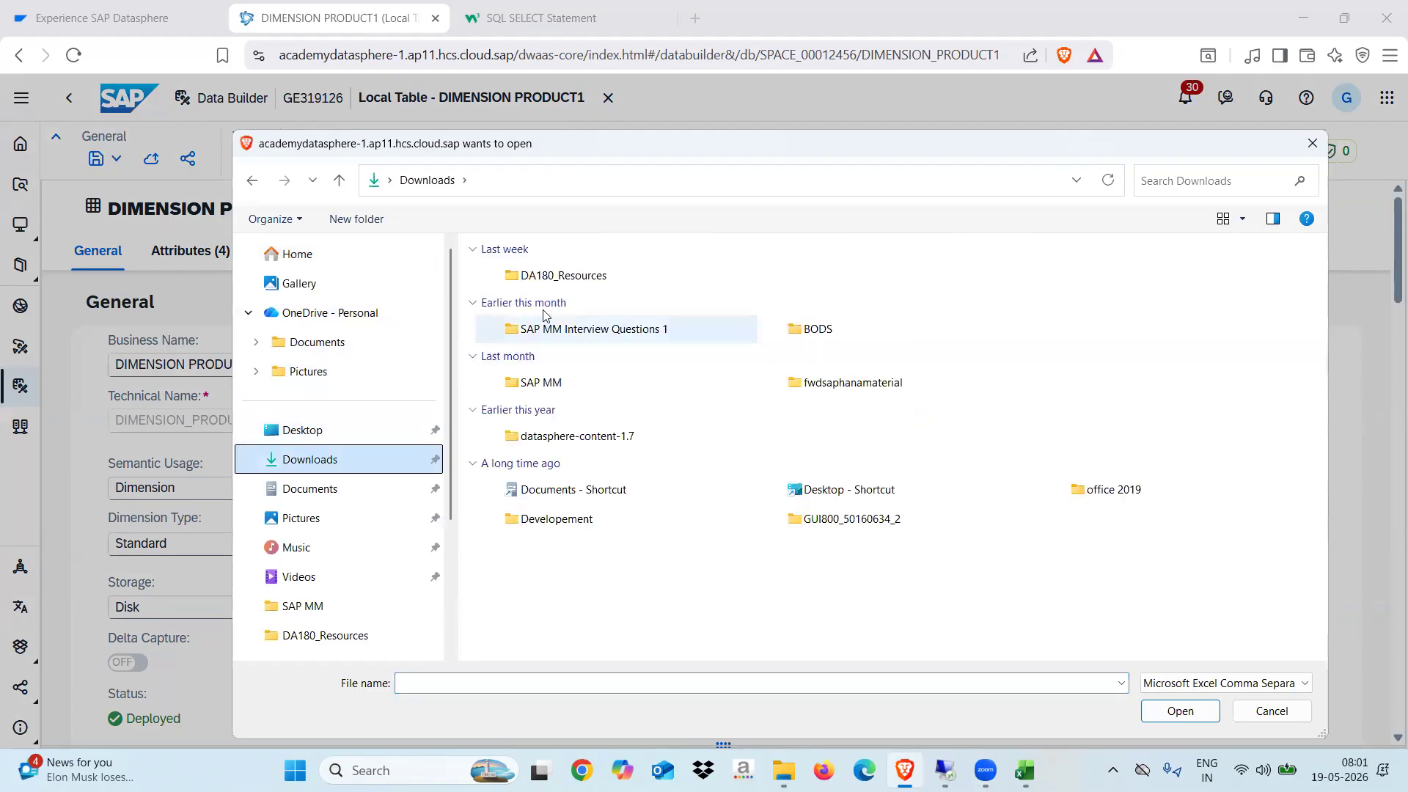
{"action": "double_click", "coordinate": [546, 278]}
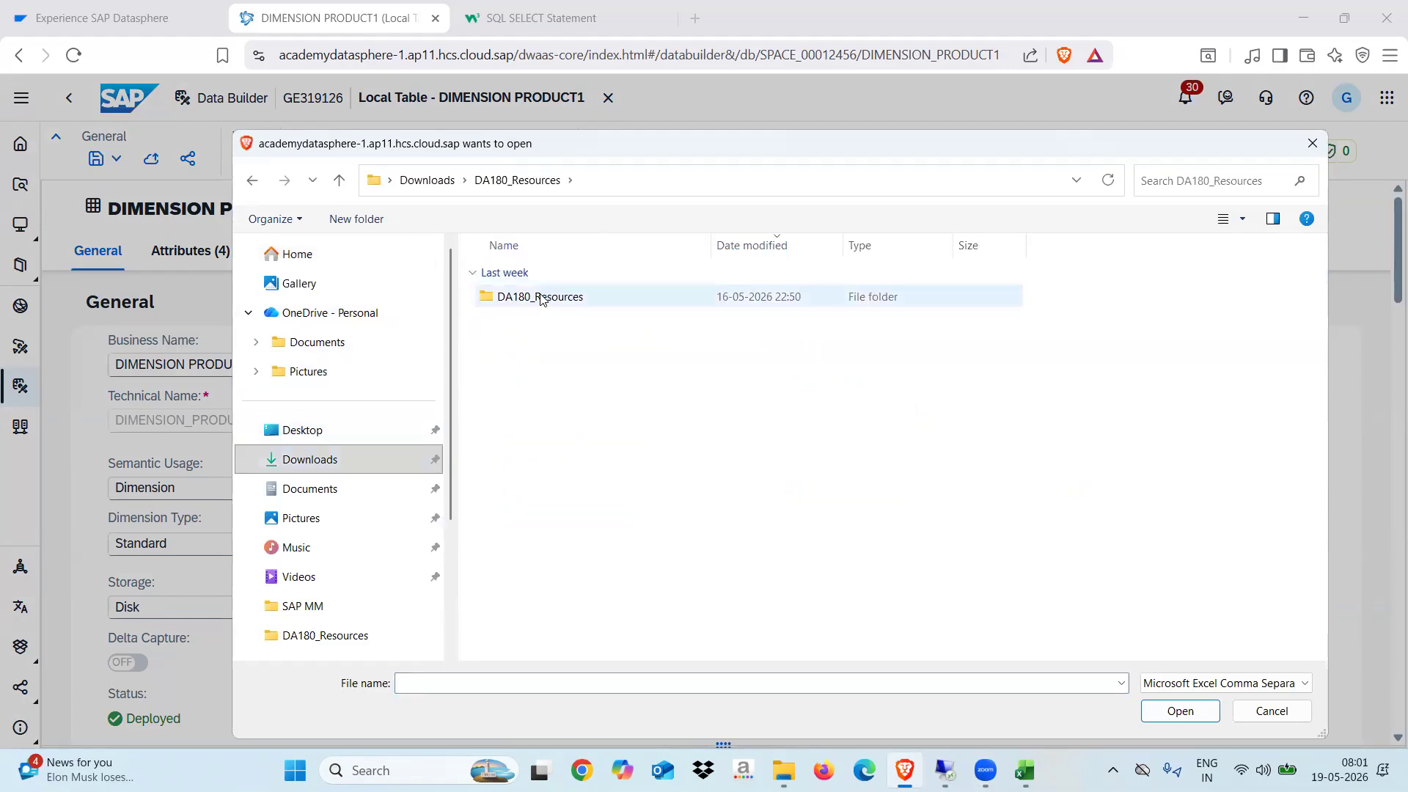
{"action": "double_click", "coordinate": [533, 298]}
{"action": "left_click", "coordinate": [532, 301]}
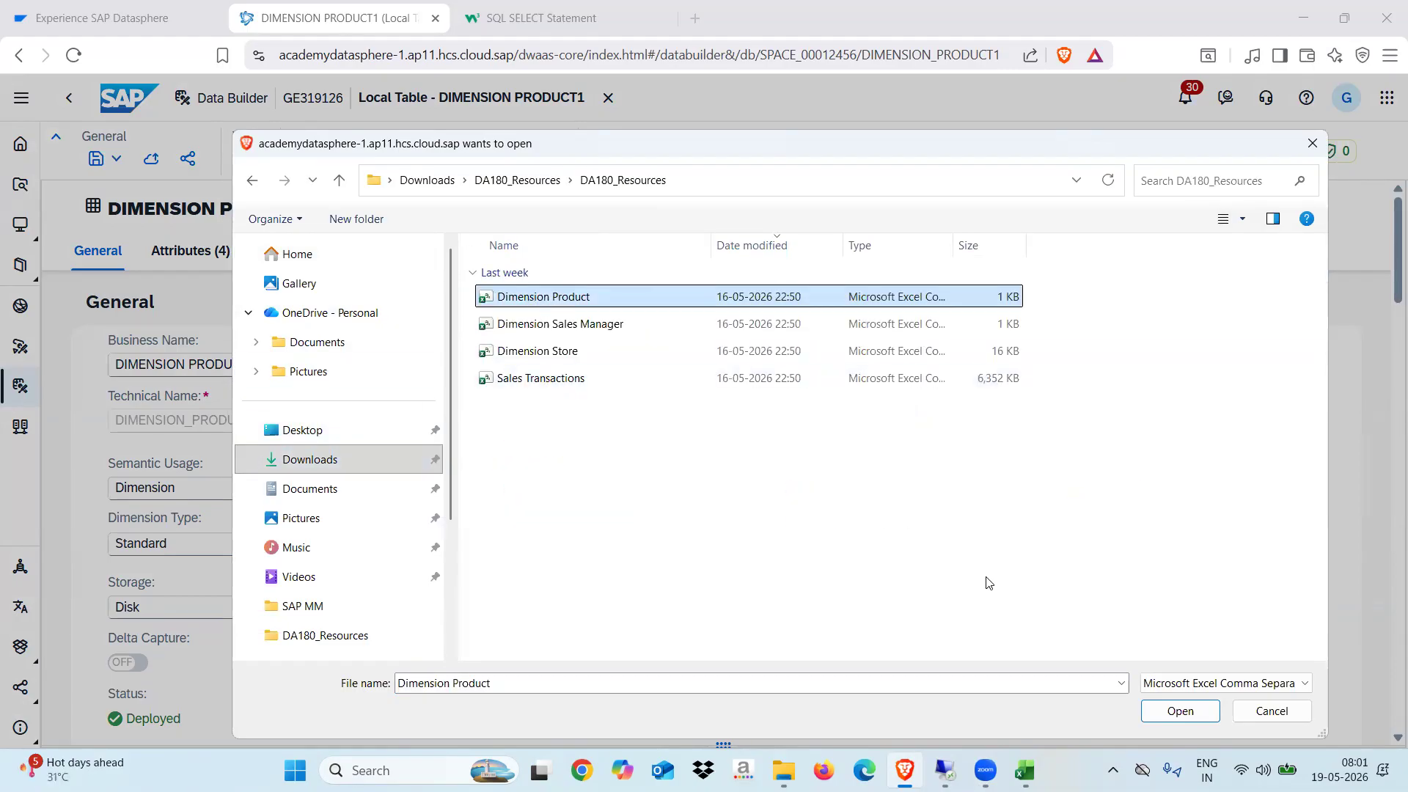
{"action": "left_click", "coordinate": [1180, 710]}
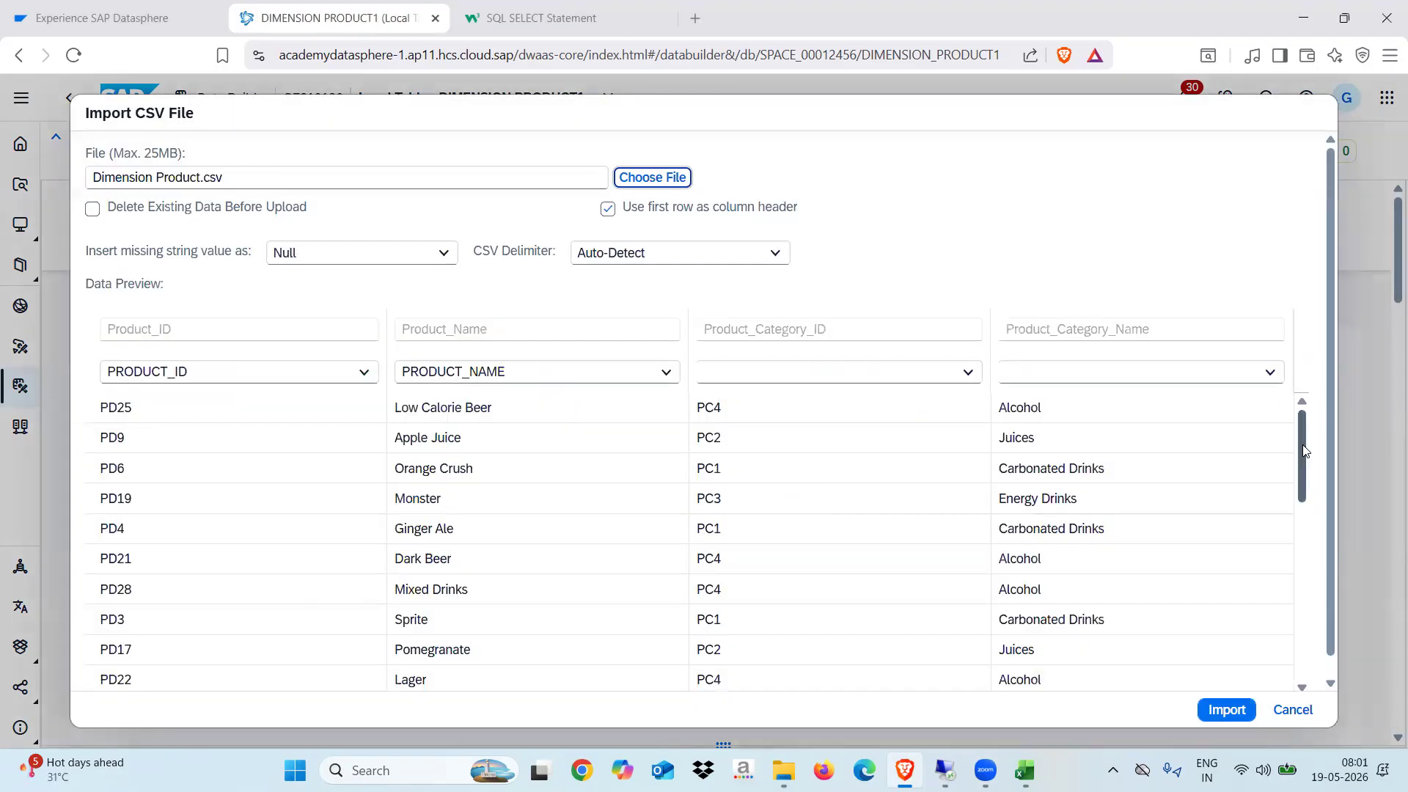
{"action": "mouse_move", "coordinate": [1304, 451]}
{"action": "left_mouse_down"}
{"action": "mouse_move", "coordinate": [1302, 618]}
{"action": "mouse_move", "coordinate": [1290, 442]}
{"action": "left_mouse_up"}
{"action": "left_click", "coordinate": [1223, 708]}
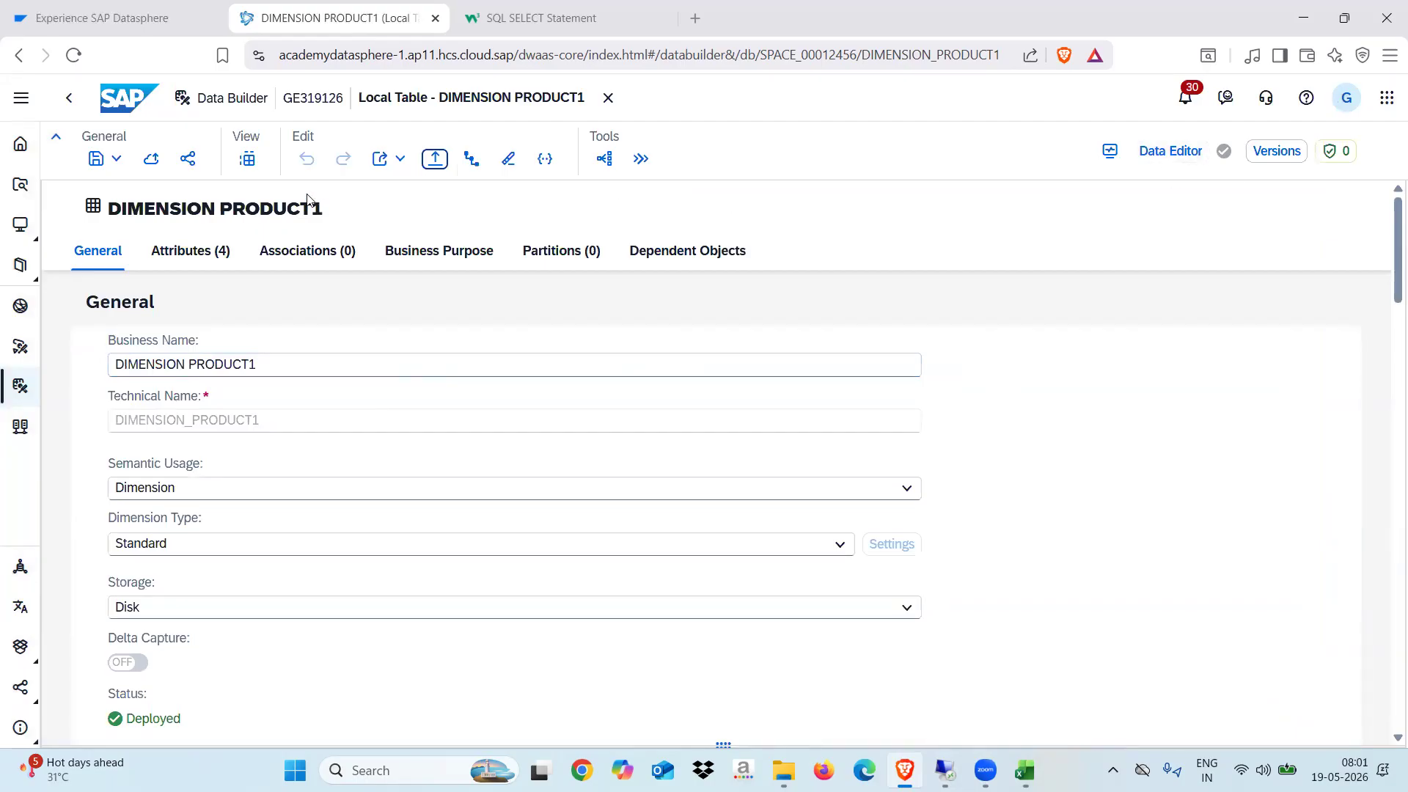
Preview the imported data of the table in an enlarged data view and look through all its rows
{"action": "left_click", "coordinate": [251, 164]}
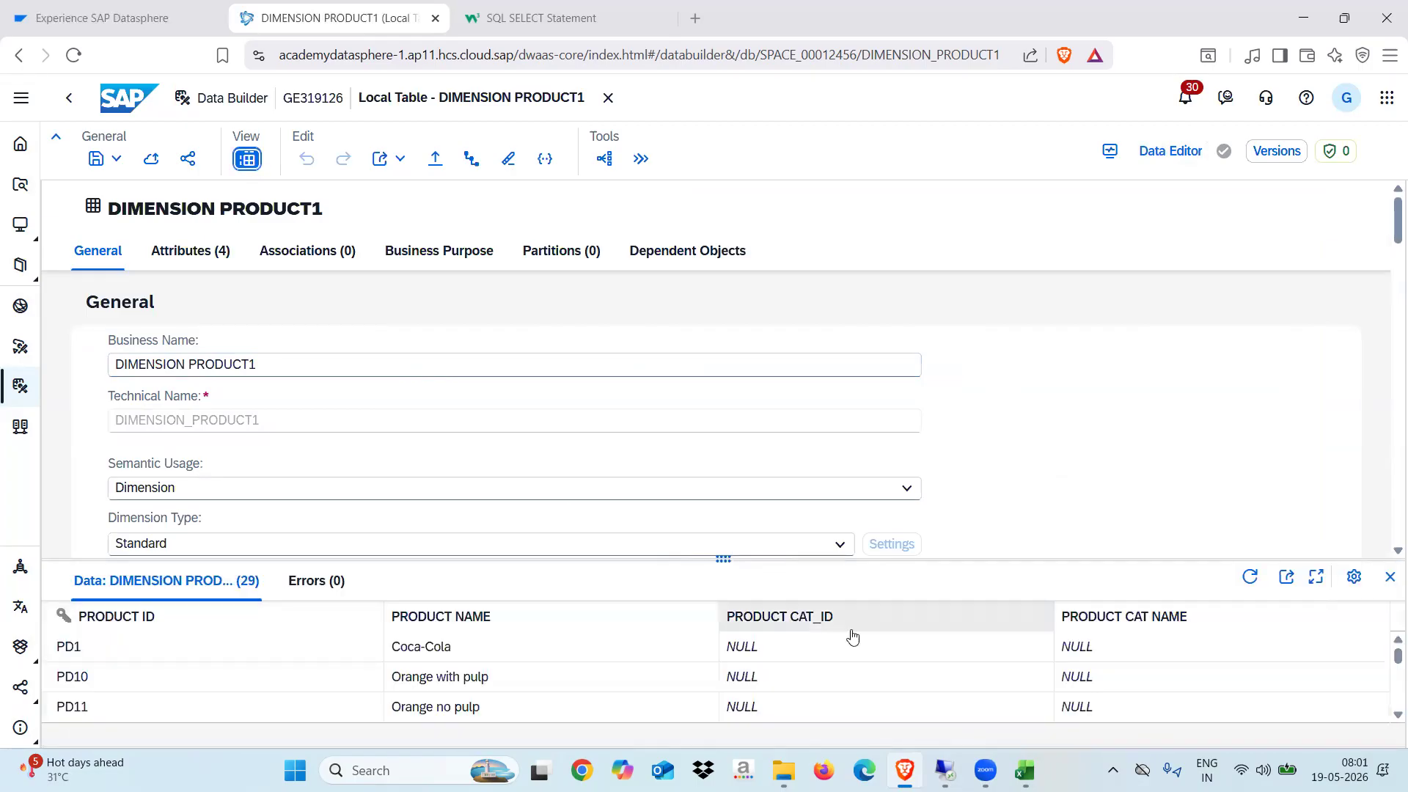
{"action": "left_click_drag", "start_coordinate": [826, 559], "coordinate": [842, 286]}
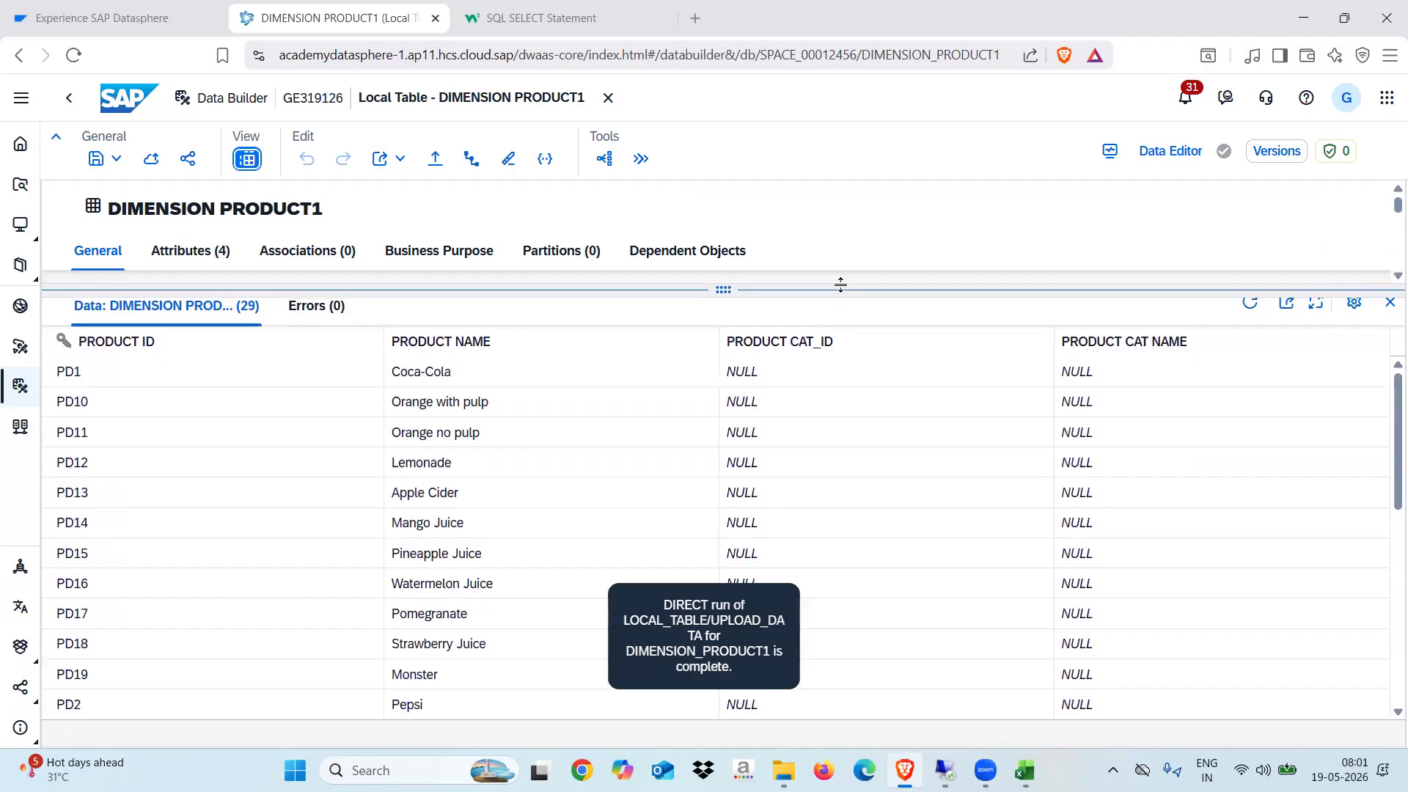
{"action": "left_click_drag", "start_coordinate": [840, 285], "coordinate": [840, 285]}
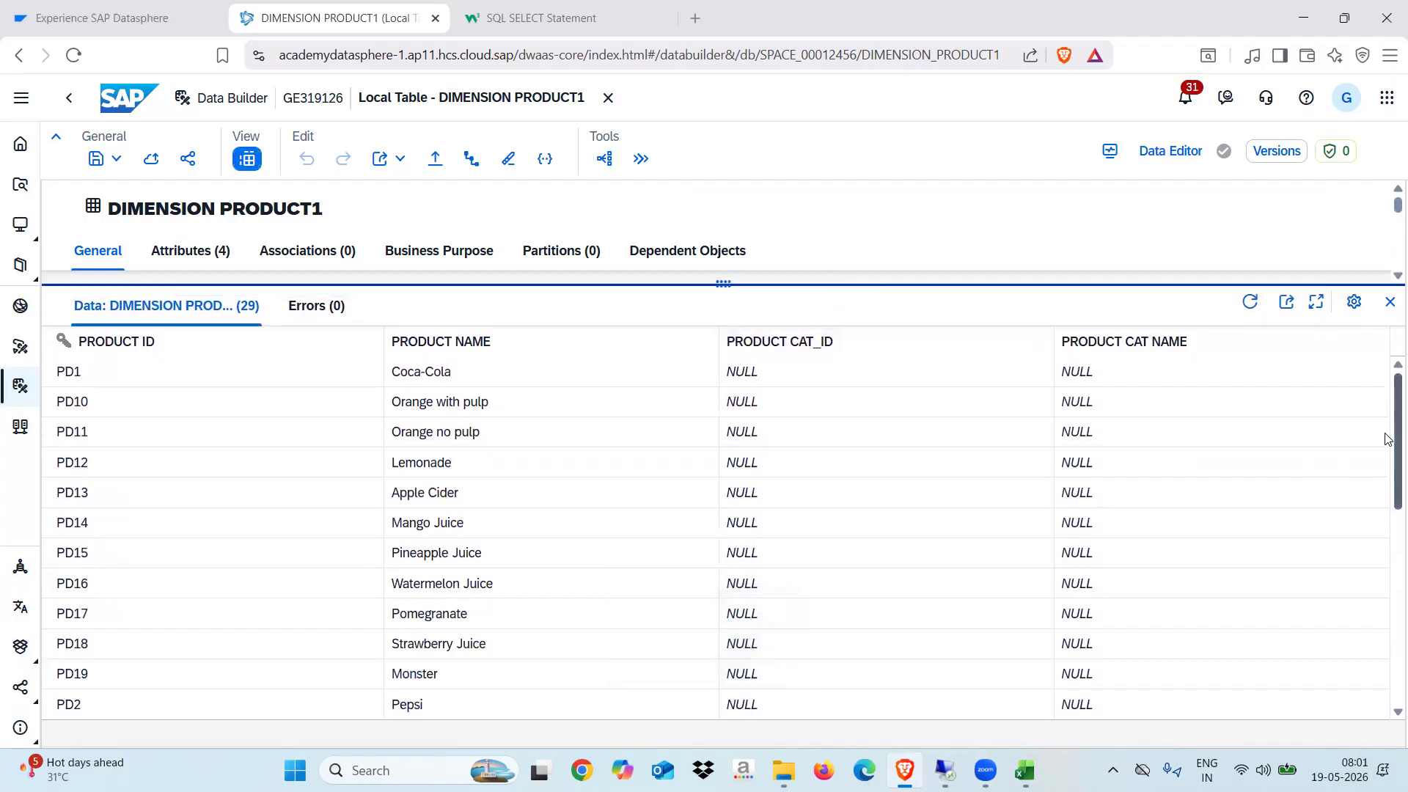
{"action": "left_click_drag", "start_coordinate": [1385, 434], "coordinate": [1380, 647]}
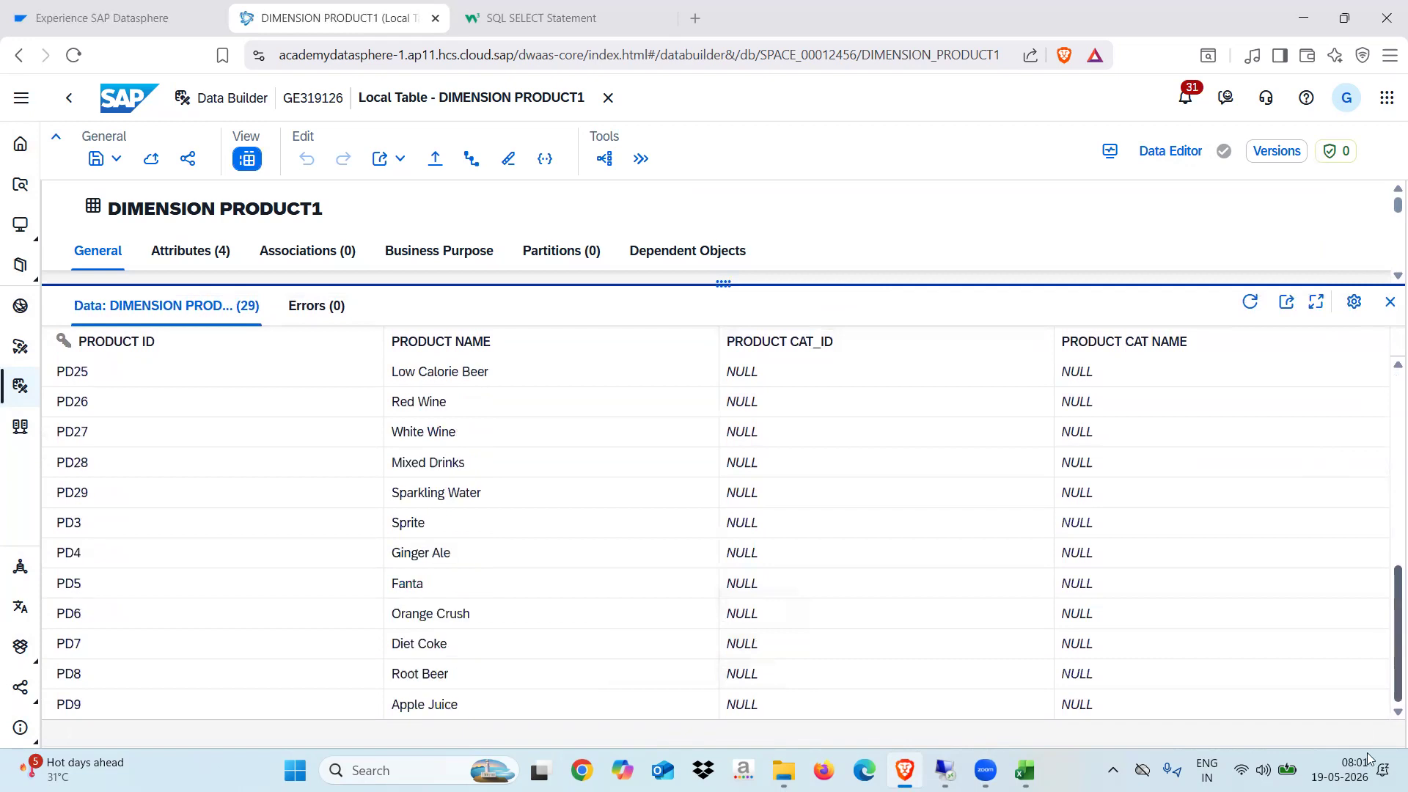
{"action": "left_click_drag", "start_coordinate": [1369, 759], "coordinate": [1374, 379]}
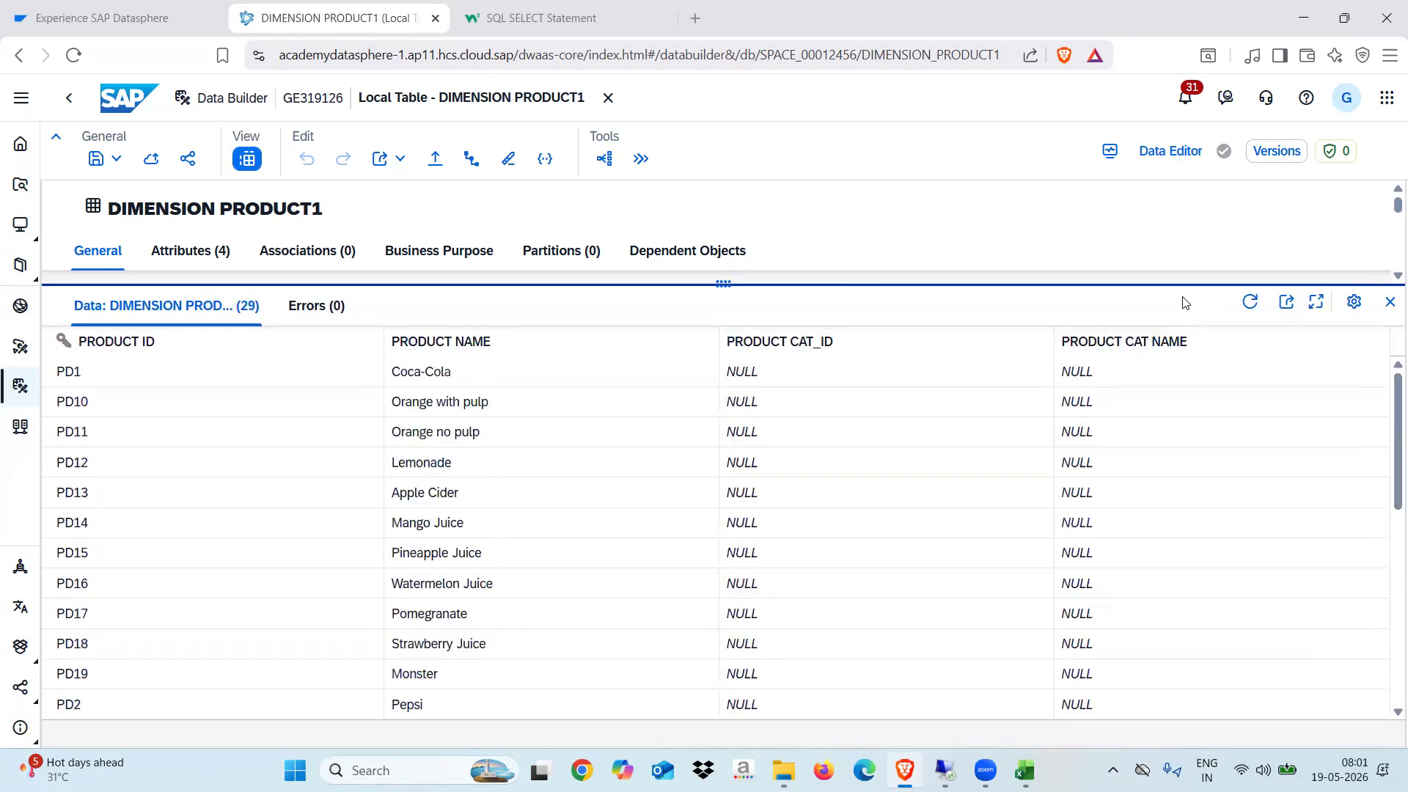
{"action": "left_click_drag", "start_coordinate": [1146, 283], "coordinate": [1134, 318]}
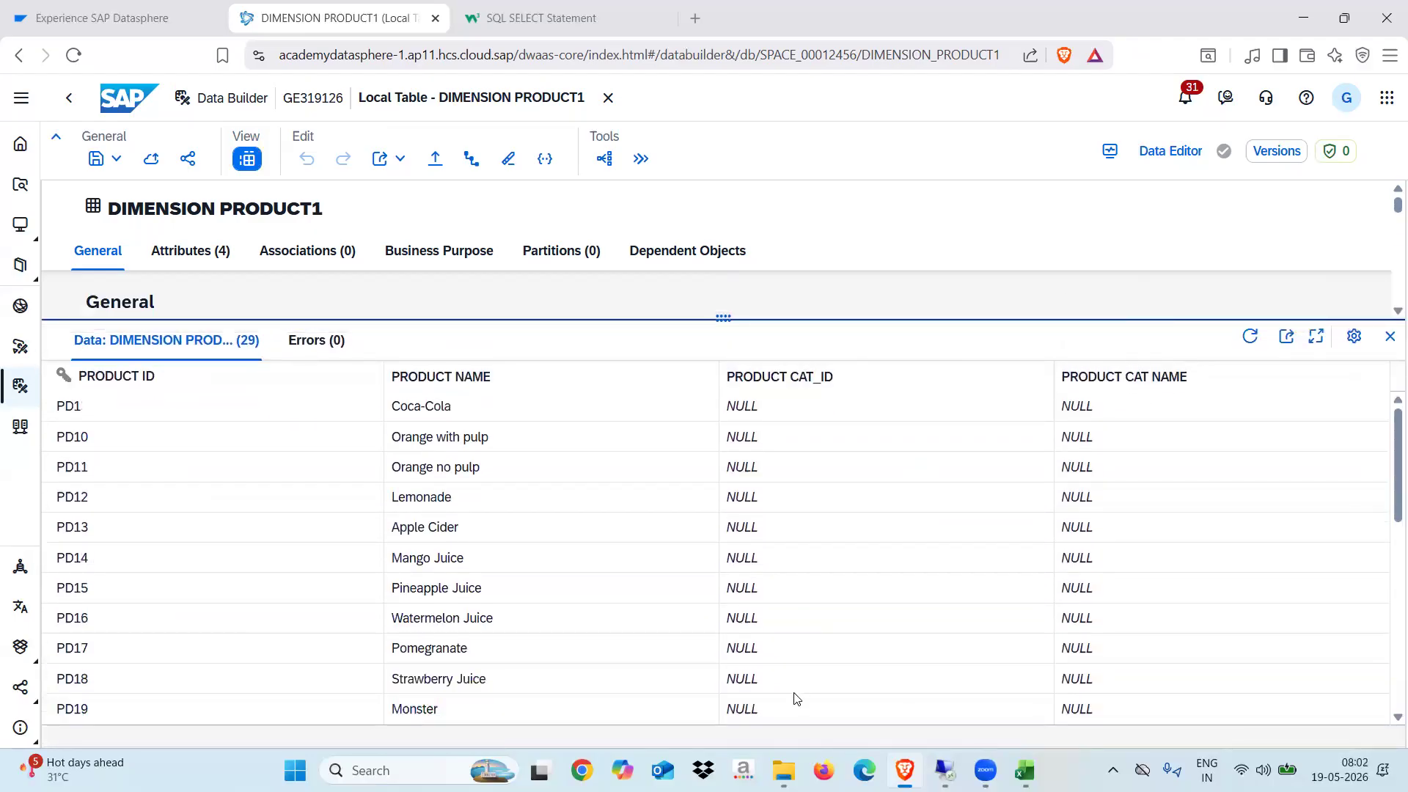
Close the Dimension Product workbook in Excel, and close the DIMENSION PRODUCT1 table in the Data Builder
{"action": "left_click", "coordinate": [1024, 770]}
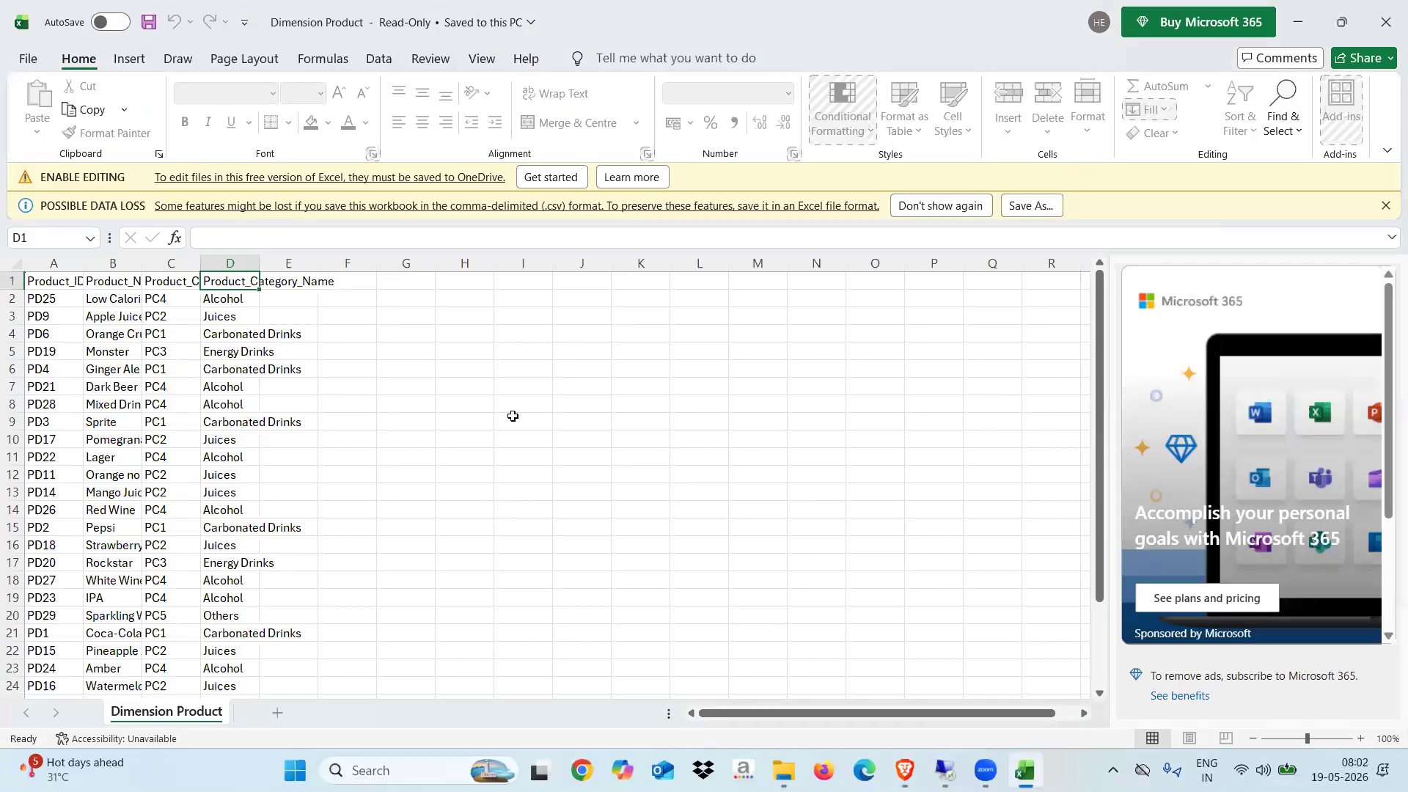
{"action": "left_click", "coordinate": [1386, 22]}
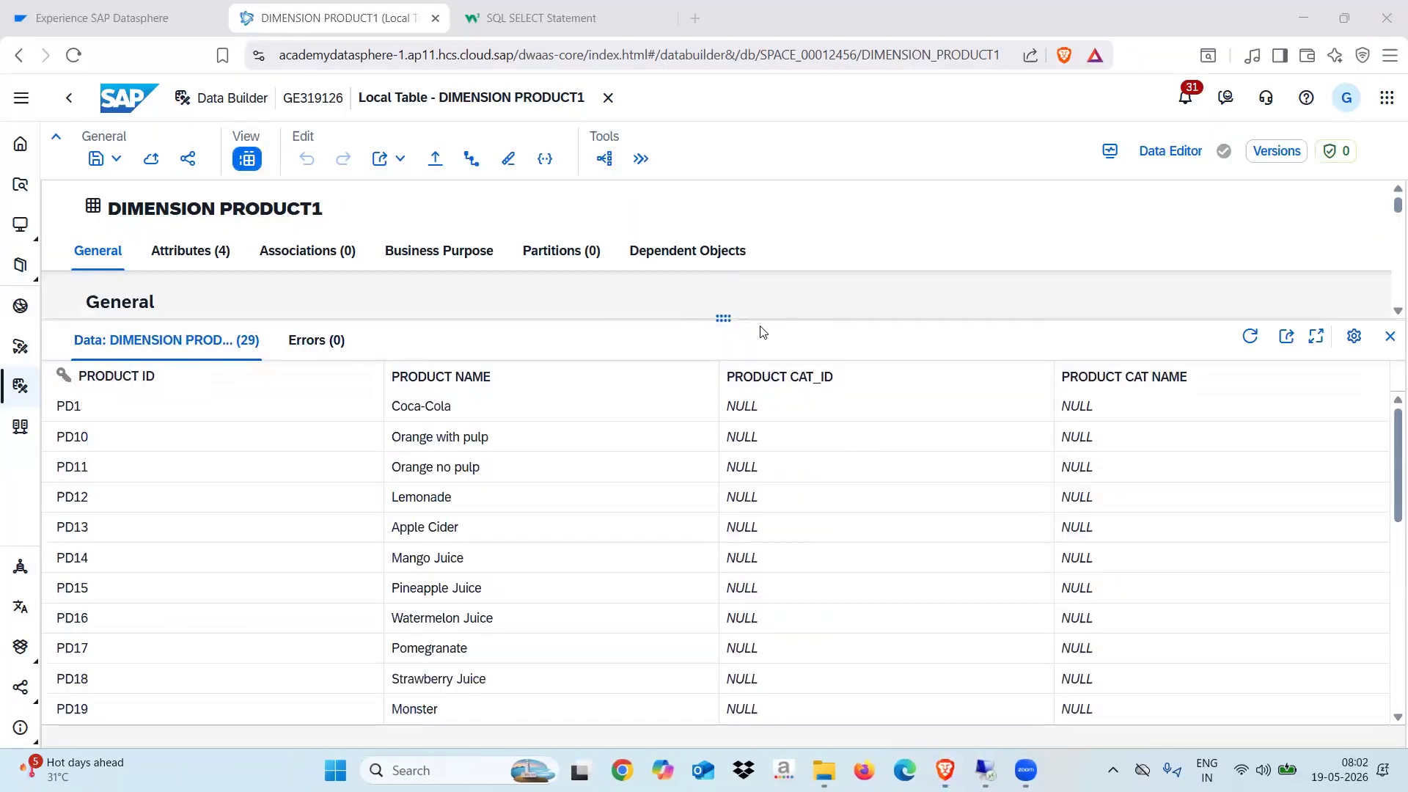
{"action": "left_click", "coordinate": [746, 424]}
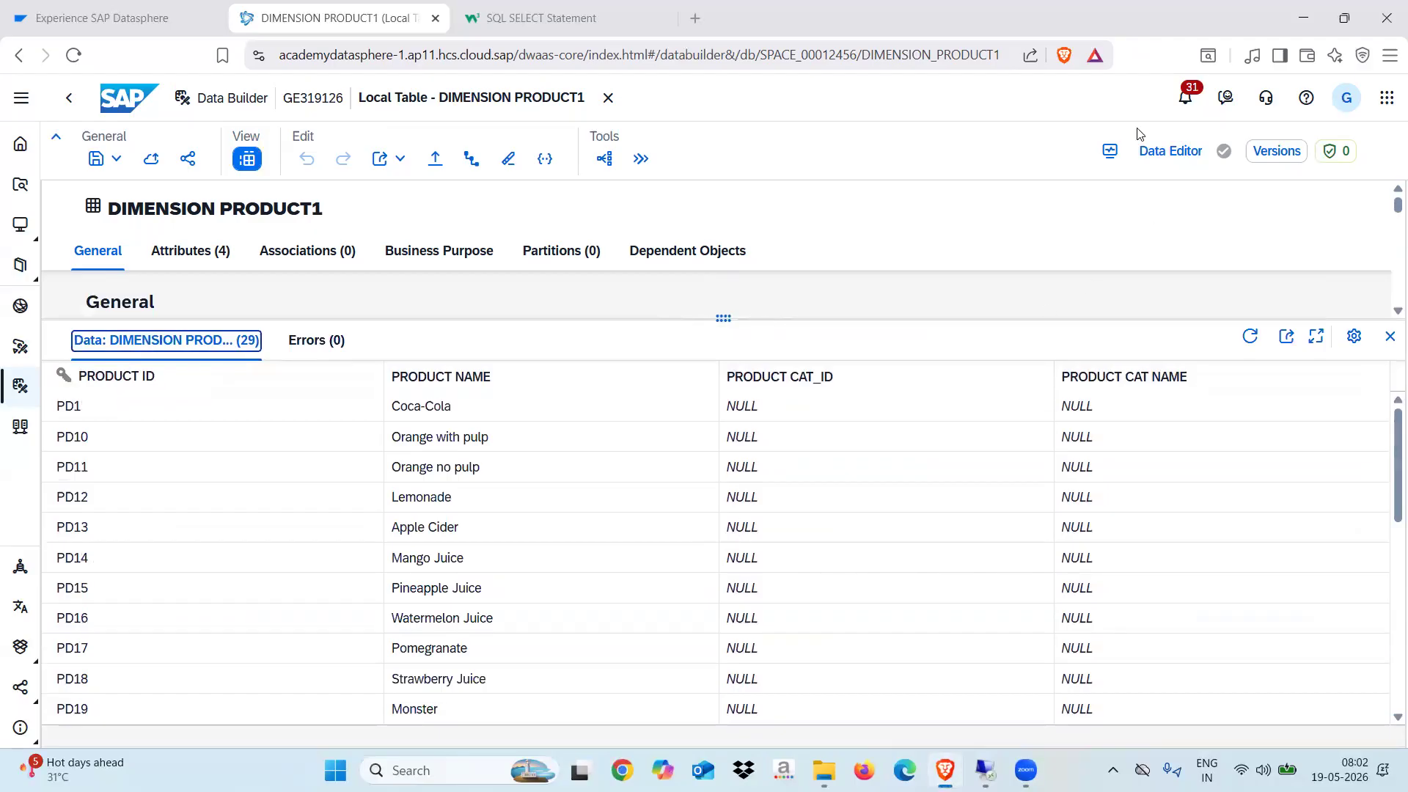
{"action": "left_click", "coordinate": [608, 97]}
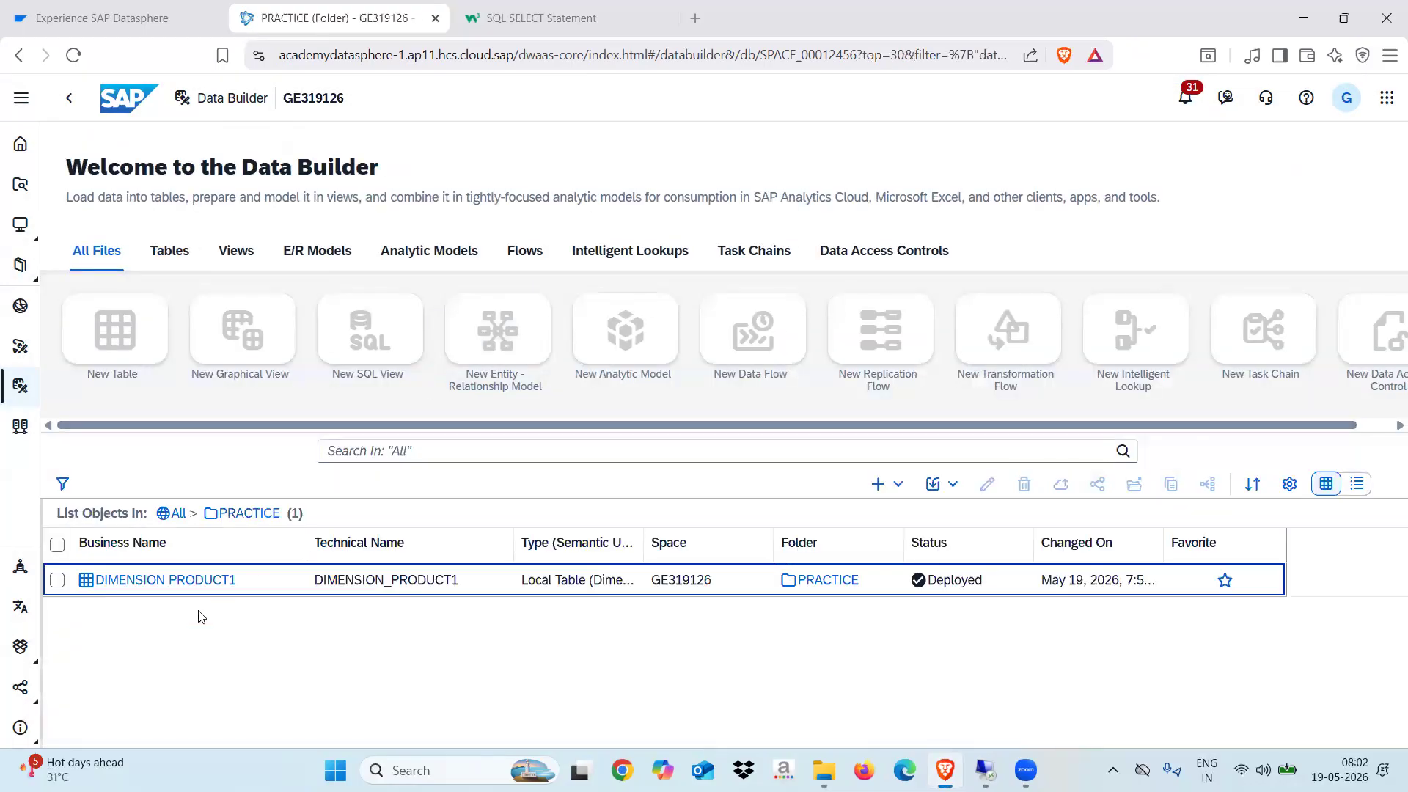
Open the DIMENSION PRODUCT1 table's attributes and set the semantic type of PRODUCT NAME and PRODUCT CAT NAME to Text
{"action": "left_click", "coordinate": [160, 583]}
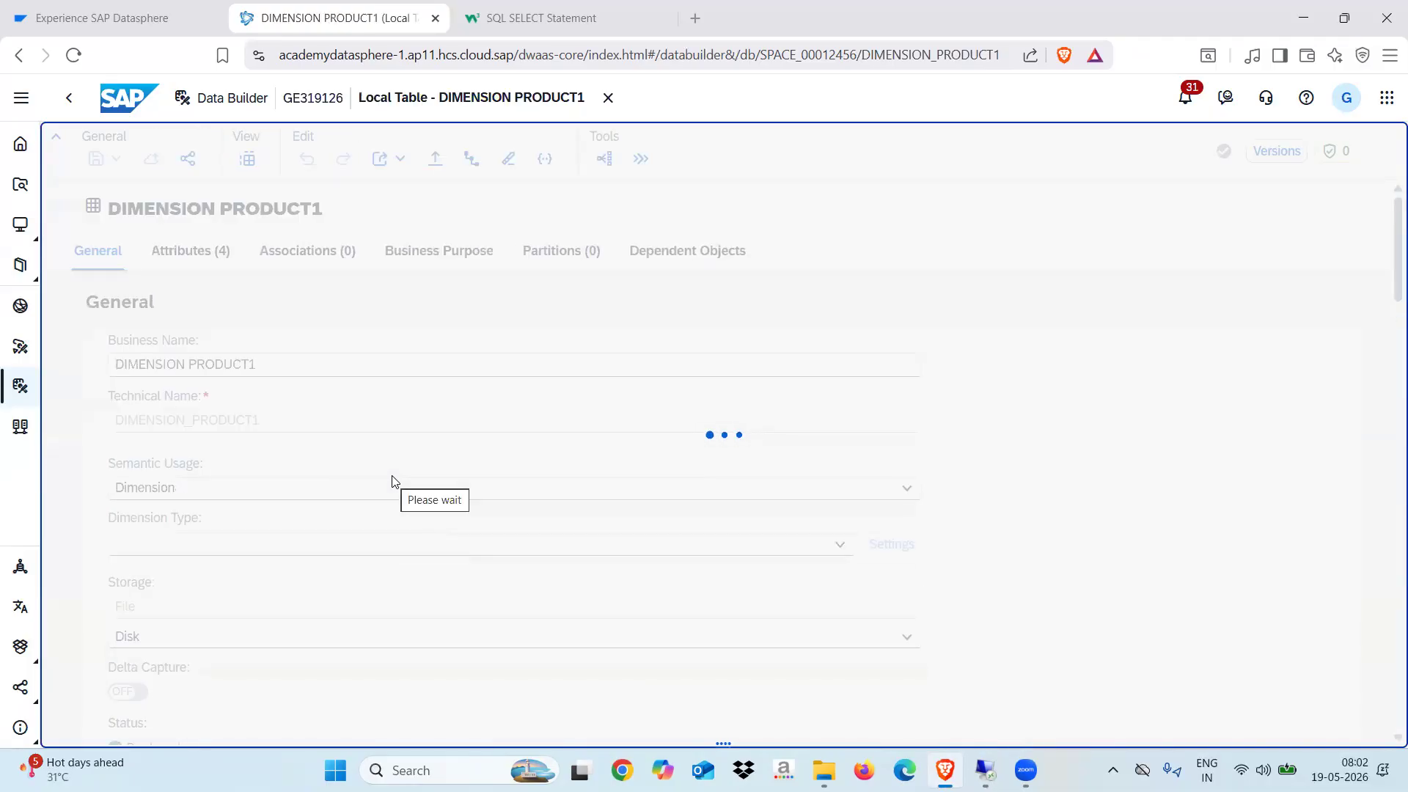
{"action": "left_click", "coordinate": [204, 263]}
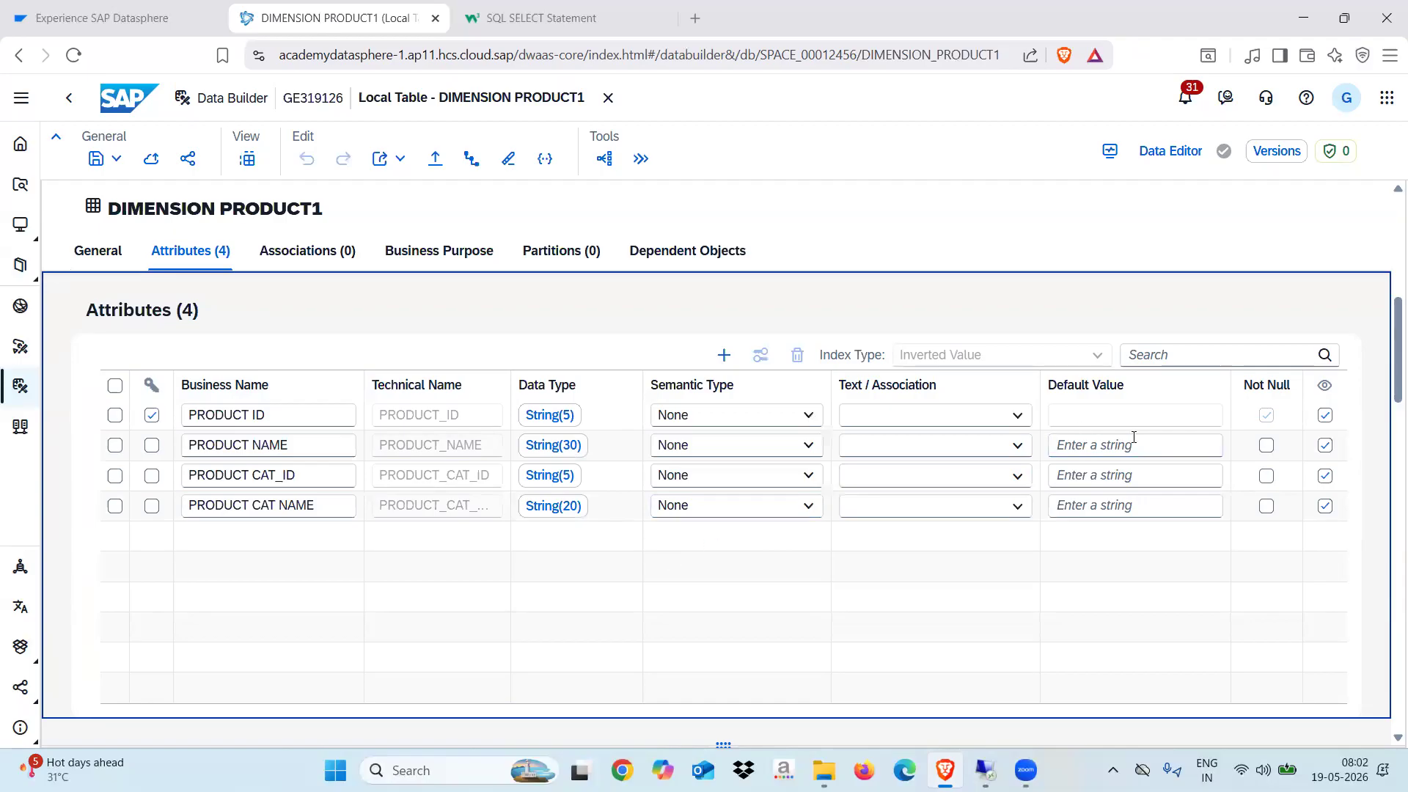
{"action": "left_click", "coordinate": [1018, 445]}
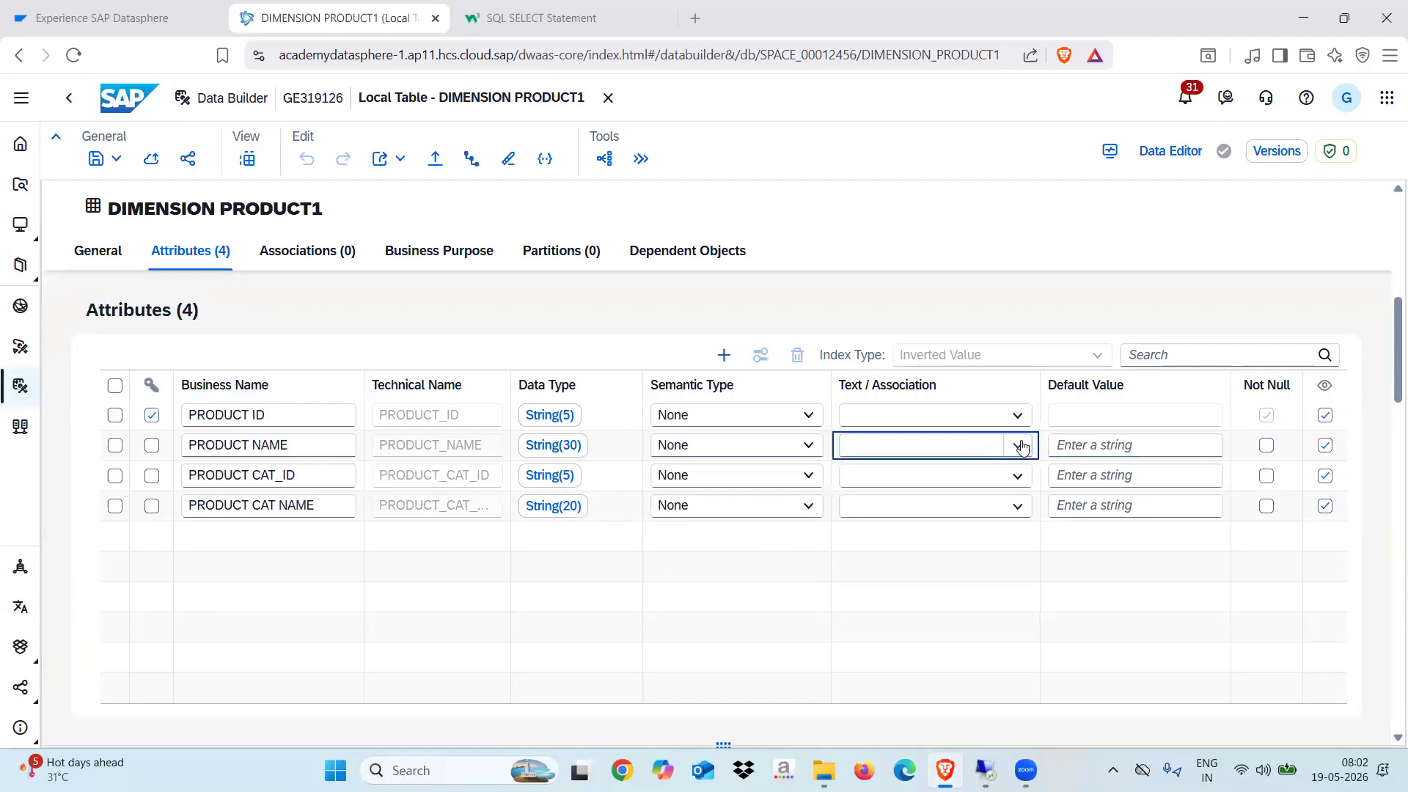
{"action": "left_click", "coordinate": [965, 415]}
{"action": "left_click", "coordinate": [1017, 415]}
{"action": "left_click", "coordinate": [811, 447]}
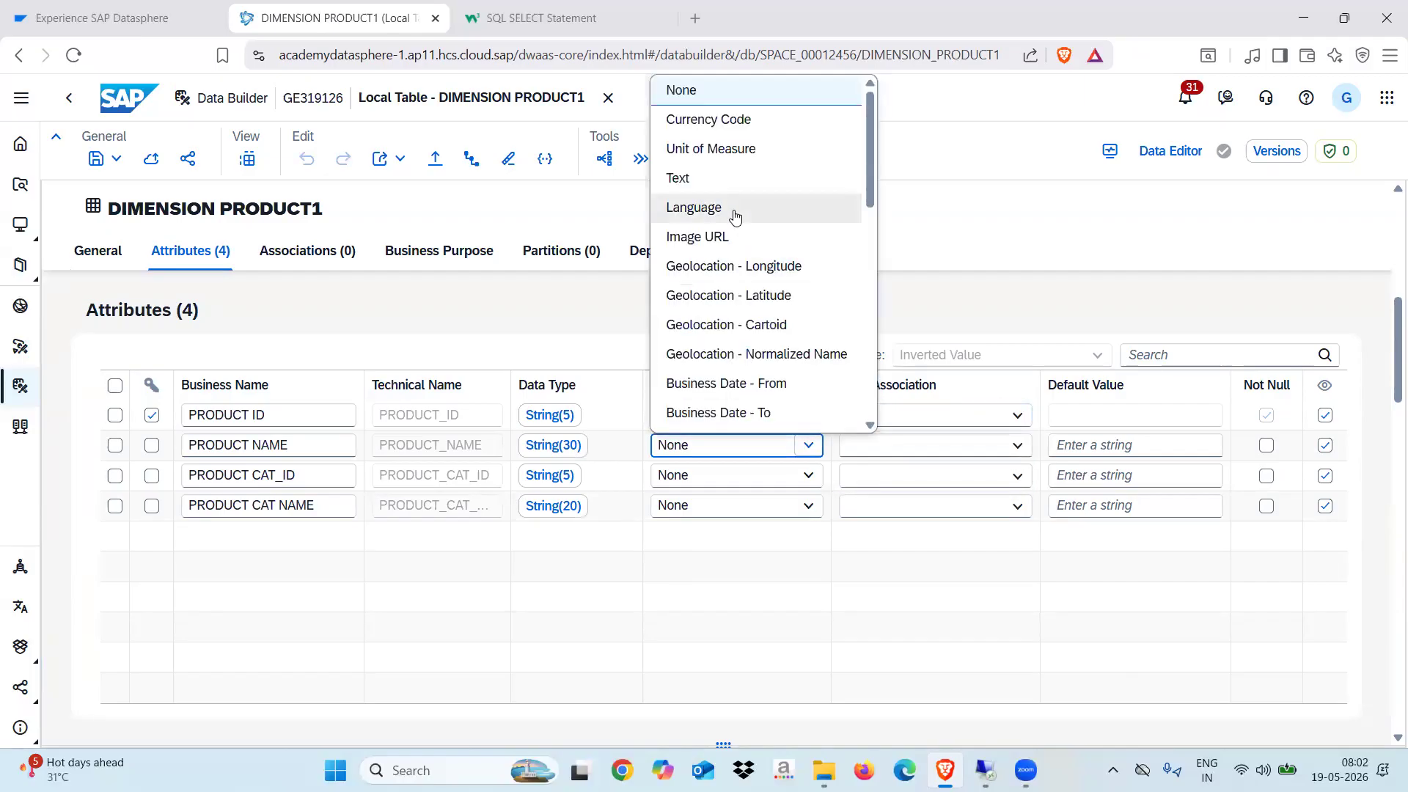
{"action": "left_click", "coordinate": [703, 188]}
{"action": "left_click", "coordinate": [809, 507]}
{"action": "left_click", "coordinate": [678, 178]}
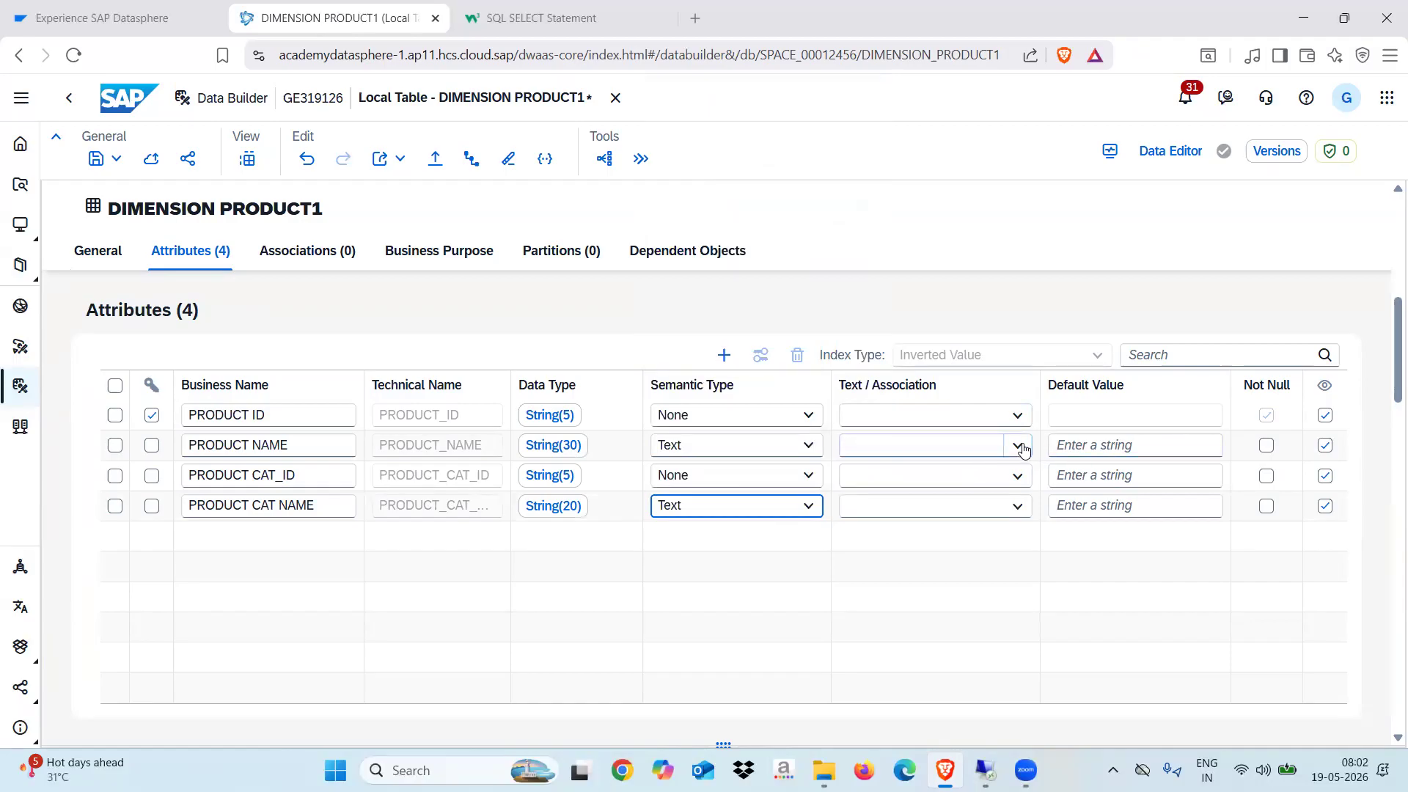
Assign PRODUCT NAME as the text attribute of PRODUCT ID, and PRODUCT CAT NAME as that of PRODUCT CAT_ID
{"action": "left_click", "coordinate": [1016, 415]}
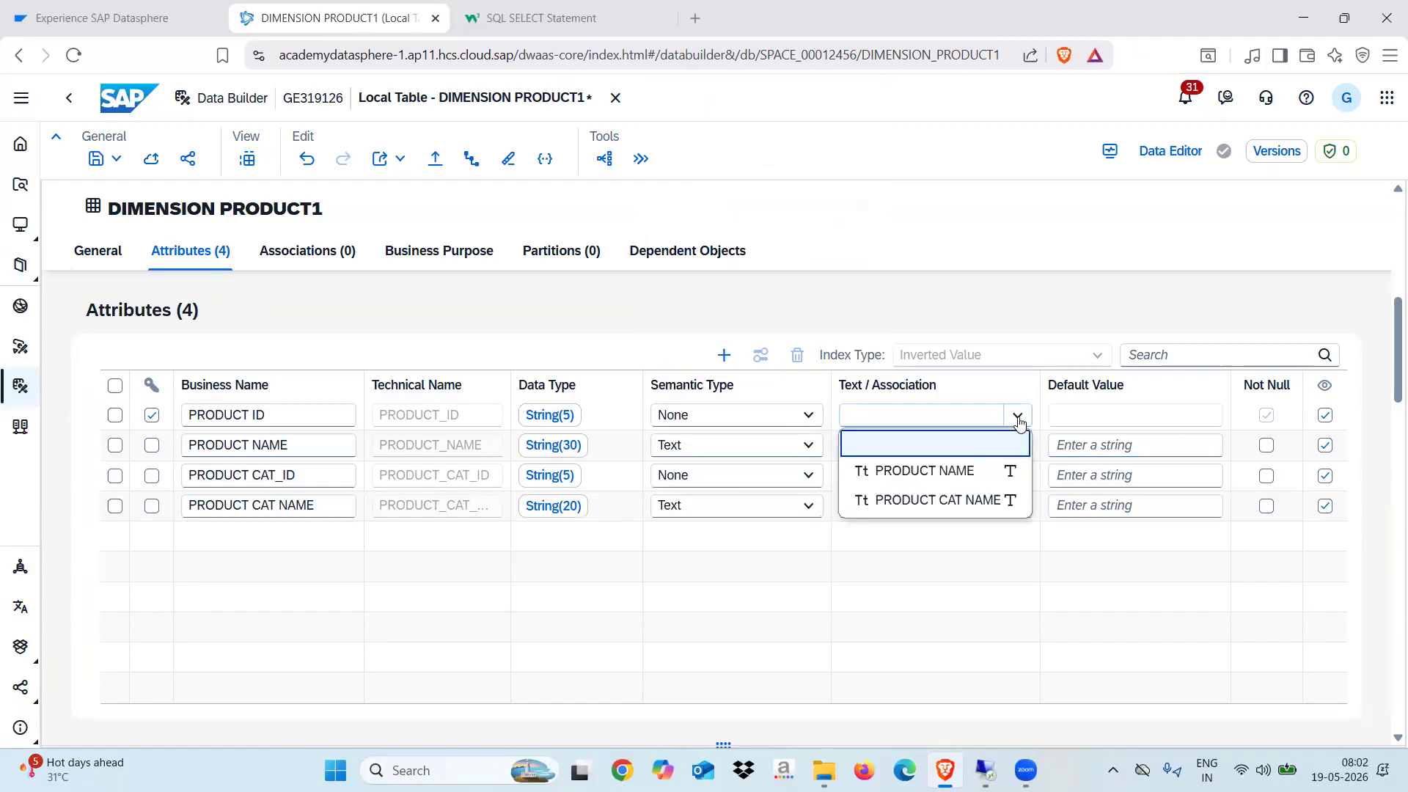
{"action": "left_click", "coordinate": [923, 470]}
{"action": "left_click", "coordinate": [1015, 476]}
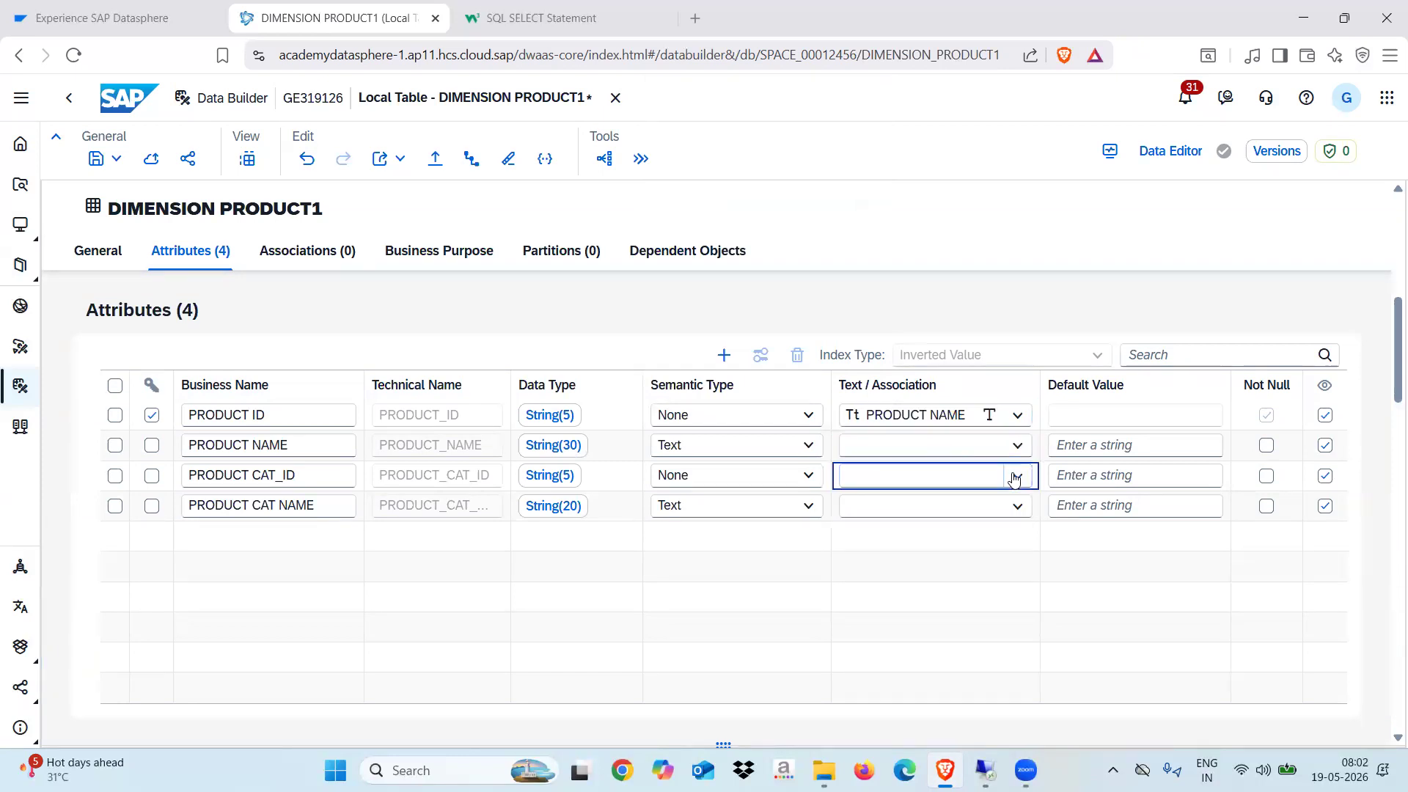
{"action": "left_click", "coordinate": [939, 529]}
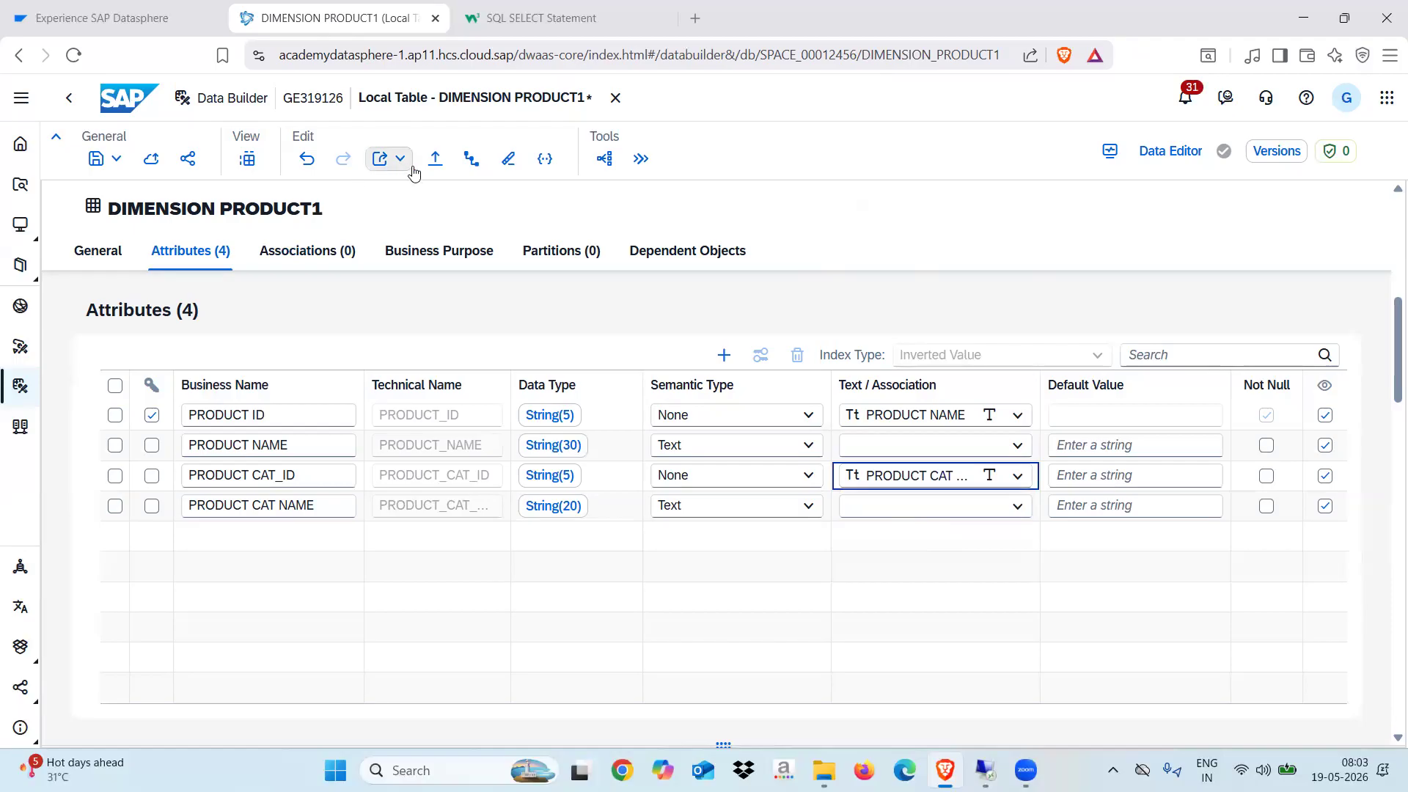
Deploy the DIMENSION PRODUCT1 table with its changed attributes
{"action": "left_click", "coordinate": [152, 160]}
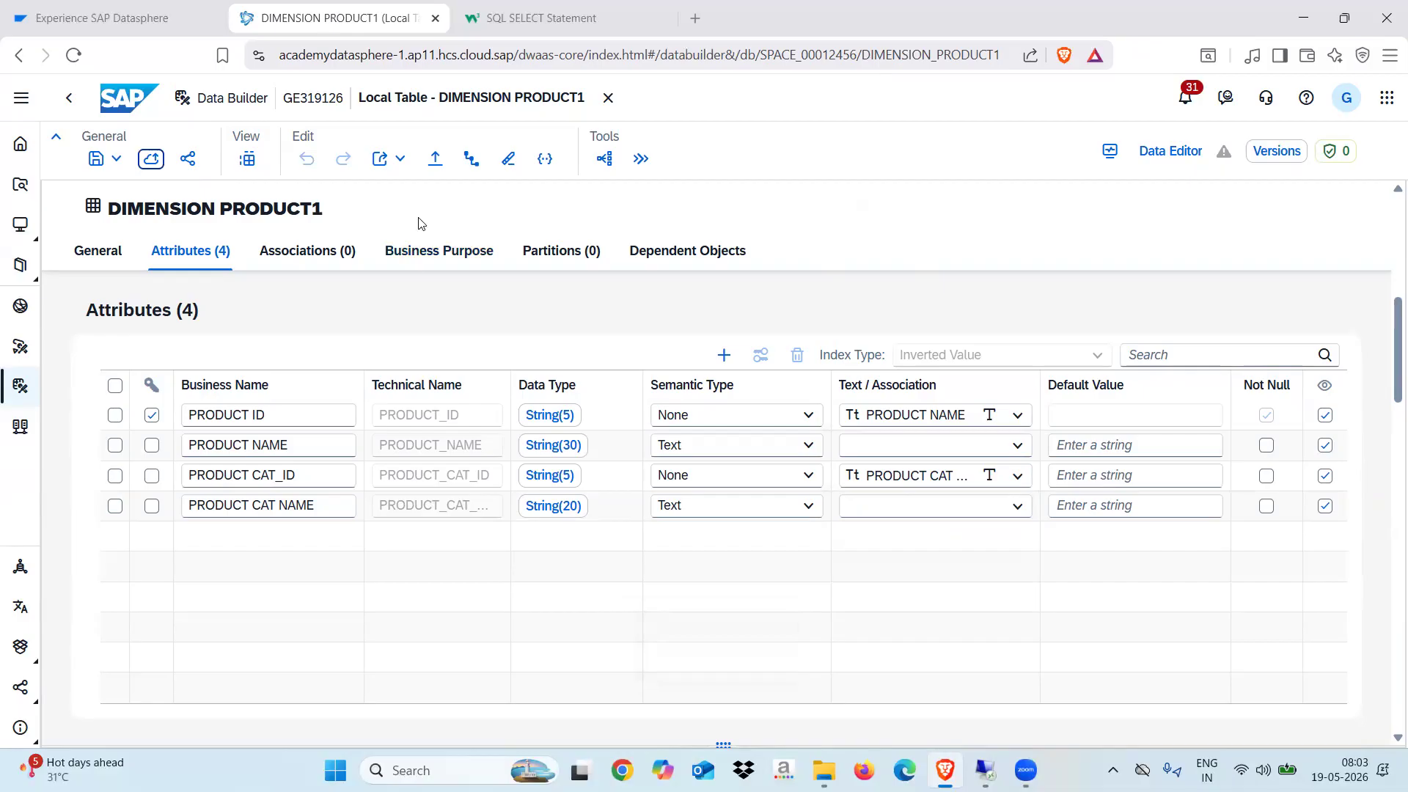
{"action": "left_click", "coordinate": [435, 160]}
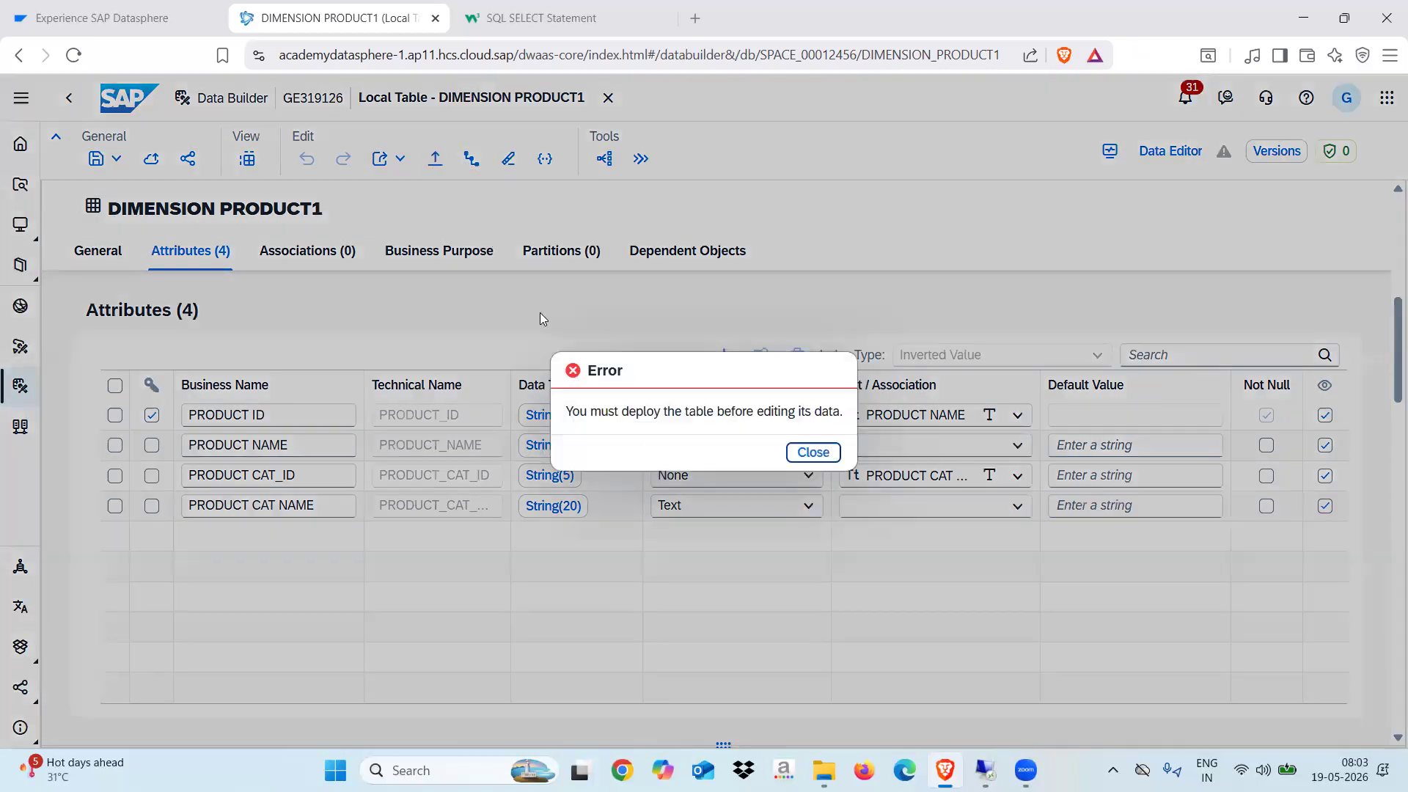
{"action": "left_click", "coordinate": [806, 452]}
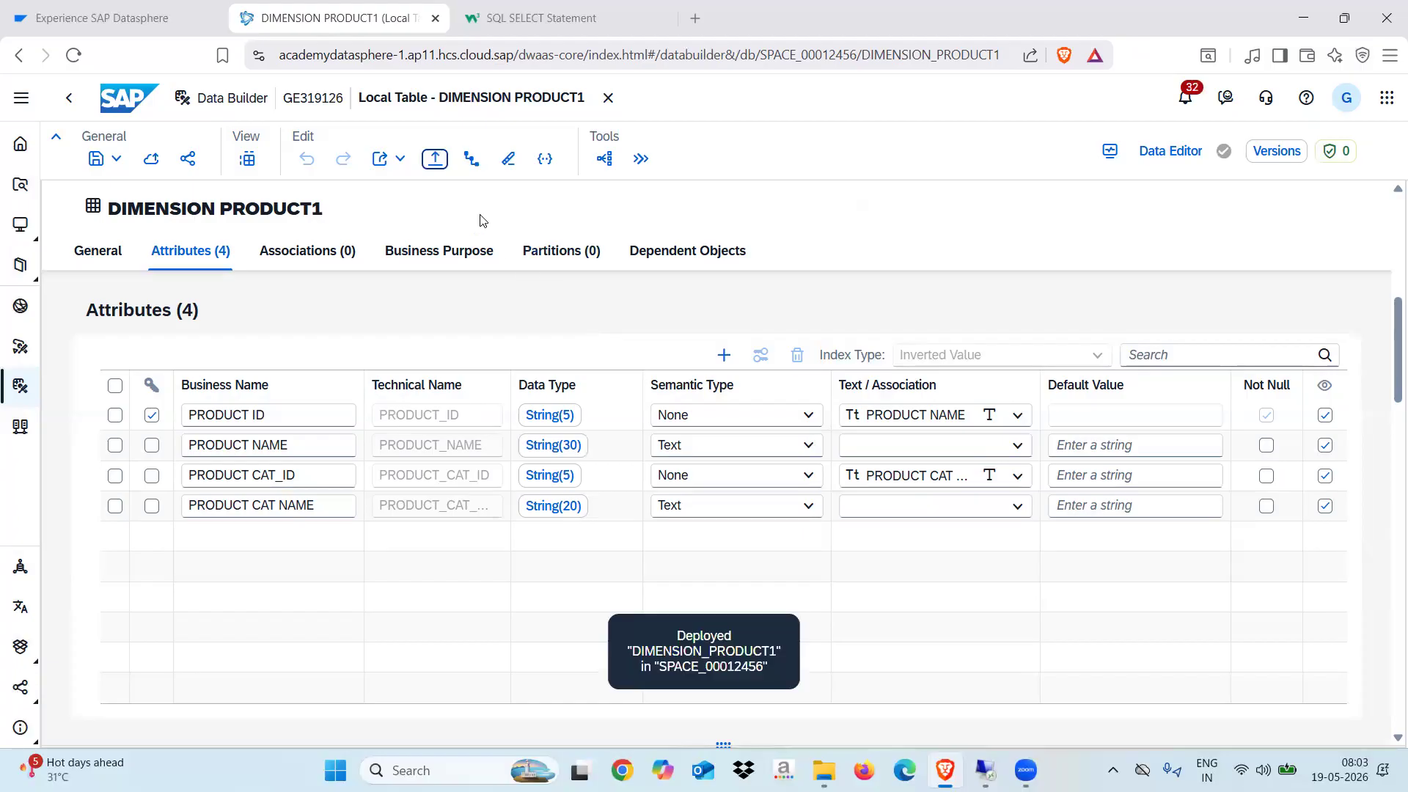
Choose the Dimension Product CSV file for import into the table and map its Product_Category_ID column to PRODUCT_CAT_ID
{"action": "left_click", "coordinate": [435, 160]}
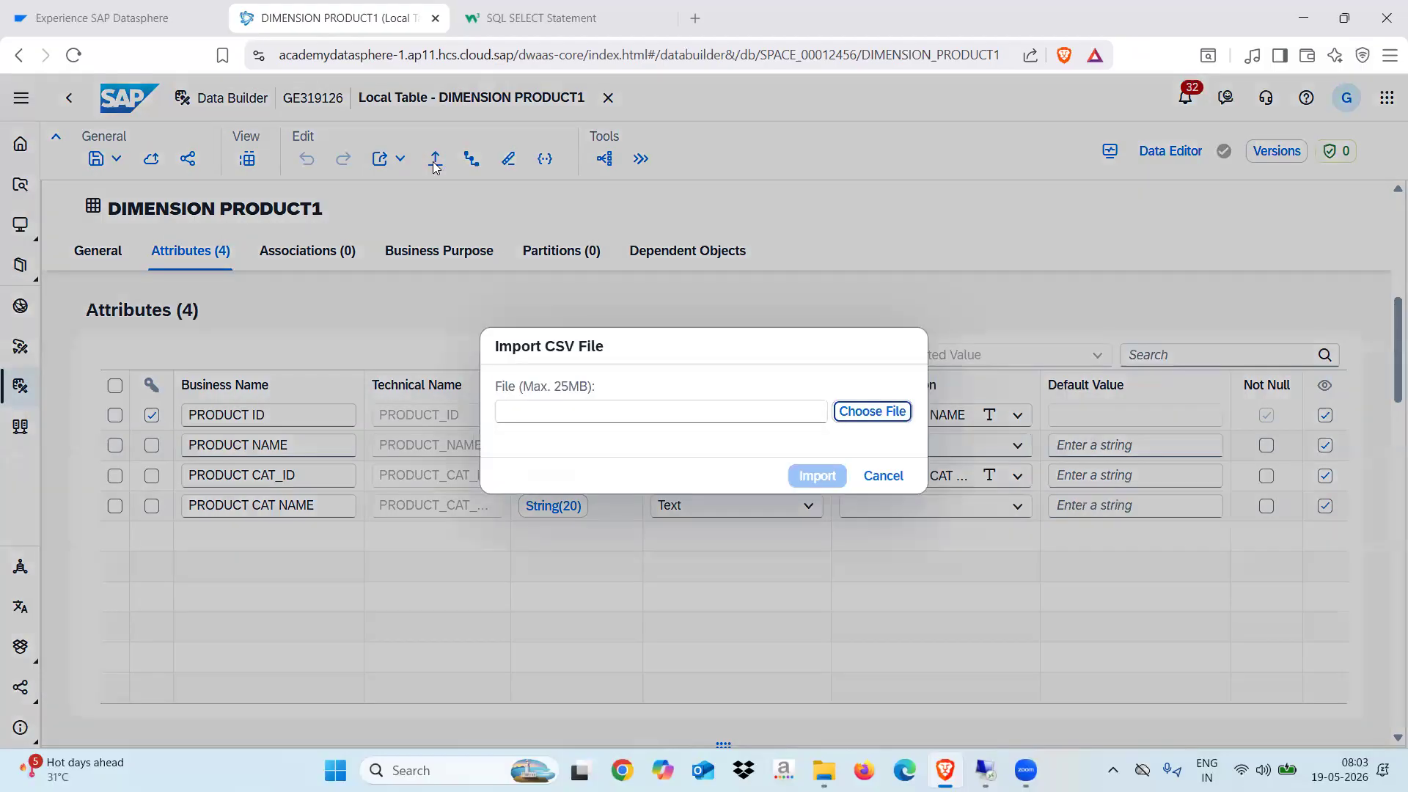
{"action": "left_click", "coordinate": [872, 412]}
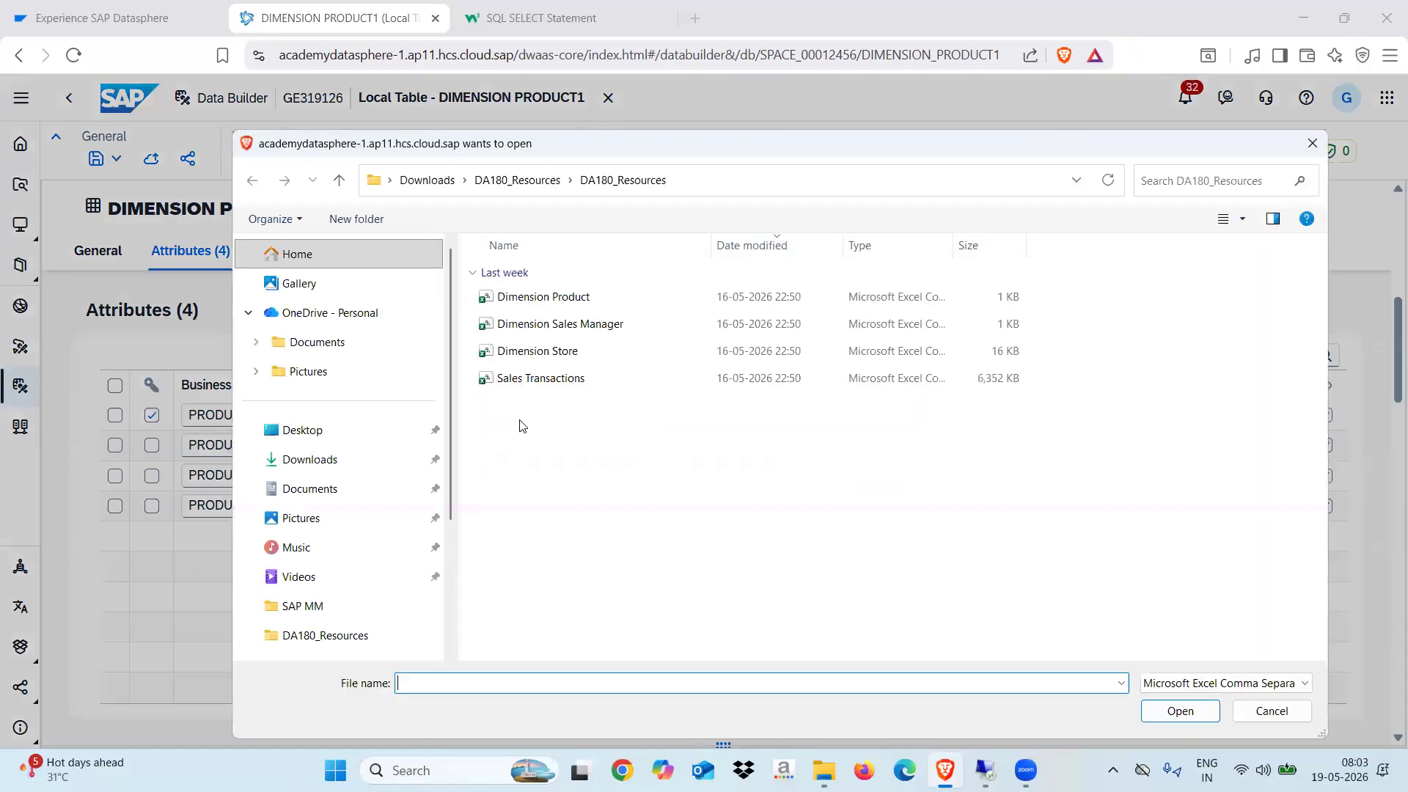
{"action": "left_click", "coordinate": [537, 302]}
{"action": "double_click", "coordinate": [538, 302]}
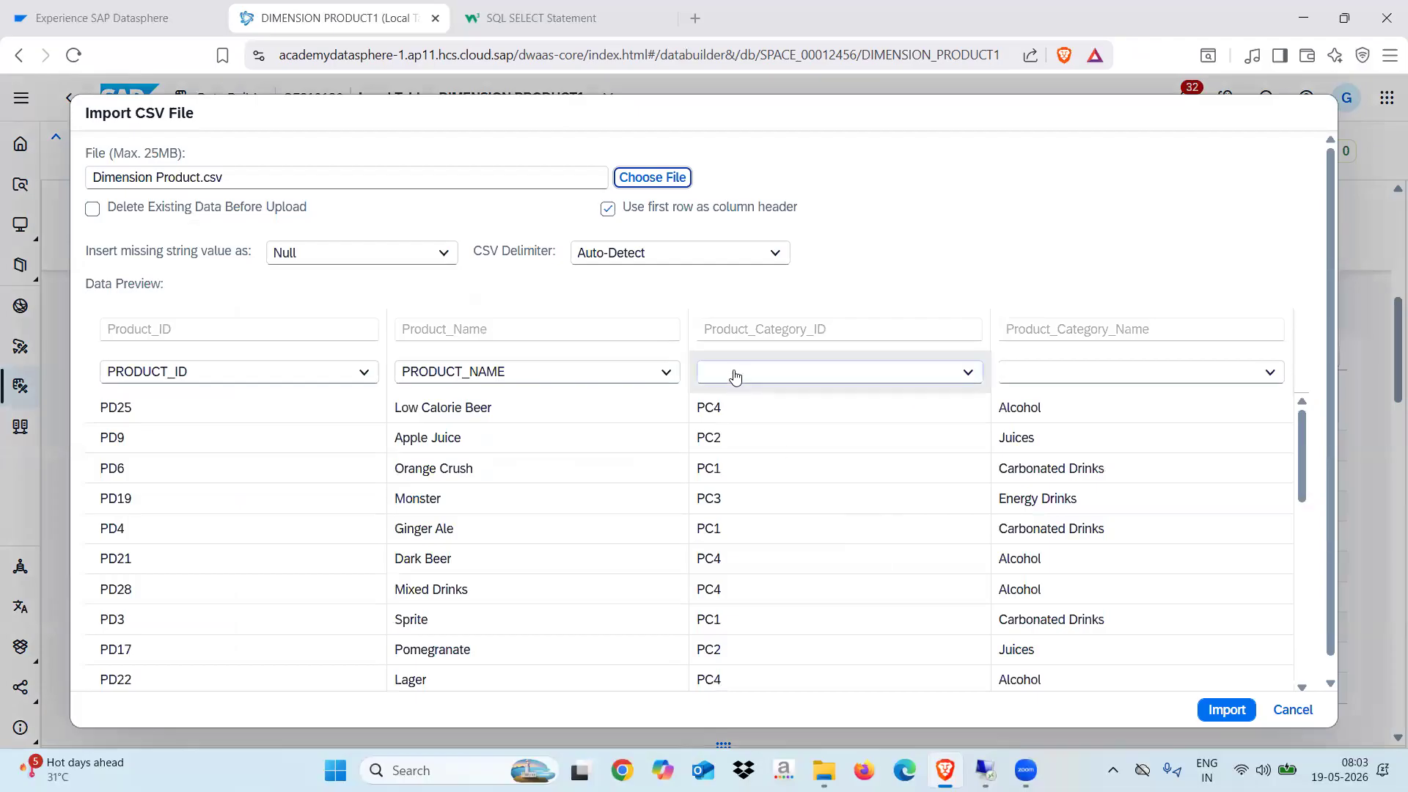
{"action": "left_click", "coordinate": [737, 376]}
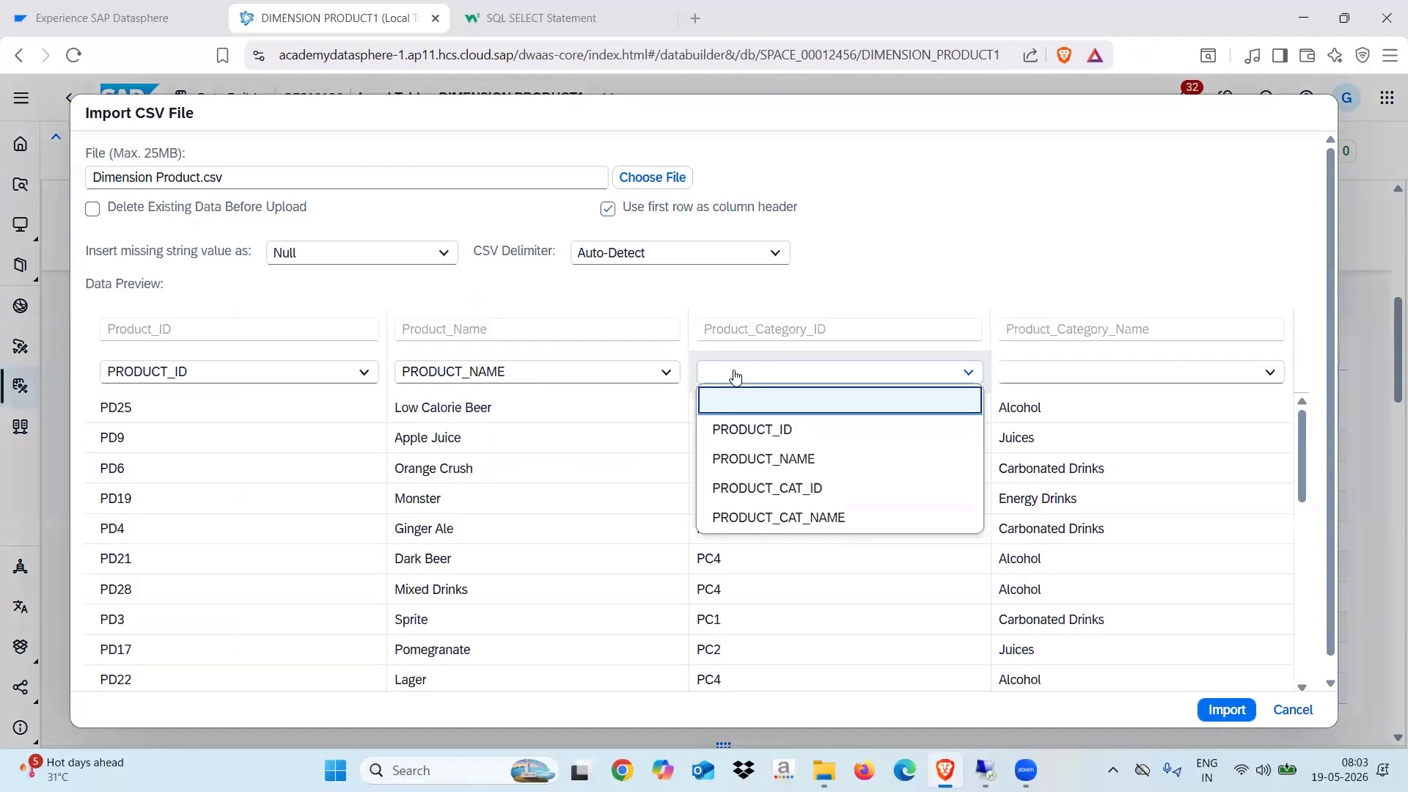
{"action": "left_click", "coordinate": [750, 489]}
Set missing string values to be inserted as Empty string and map the Product_Category_Name column to PRODUCT_CAT_NAME
{"action": "left_click", "coordinate": [1035, 374]}
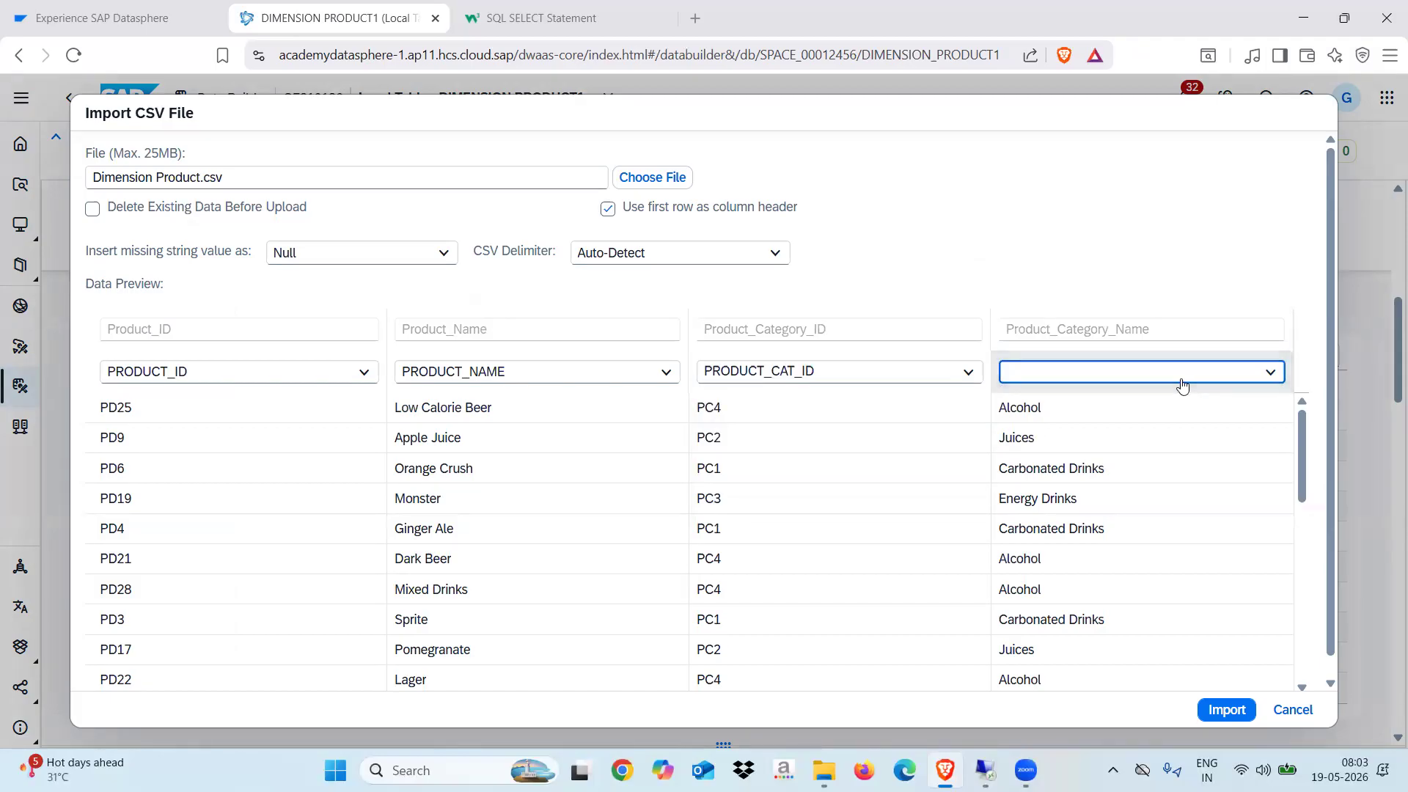
{"action": "left_click", "coordinate": [1195, 269]}
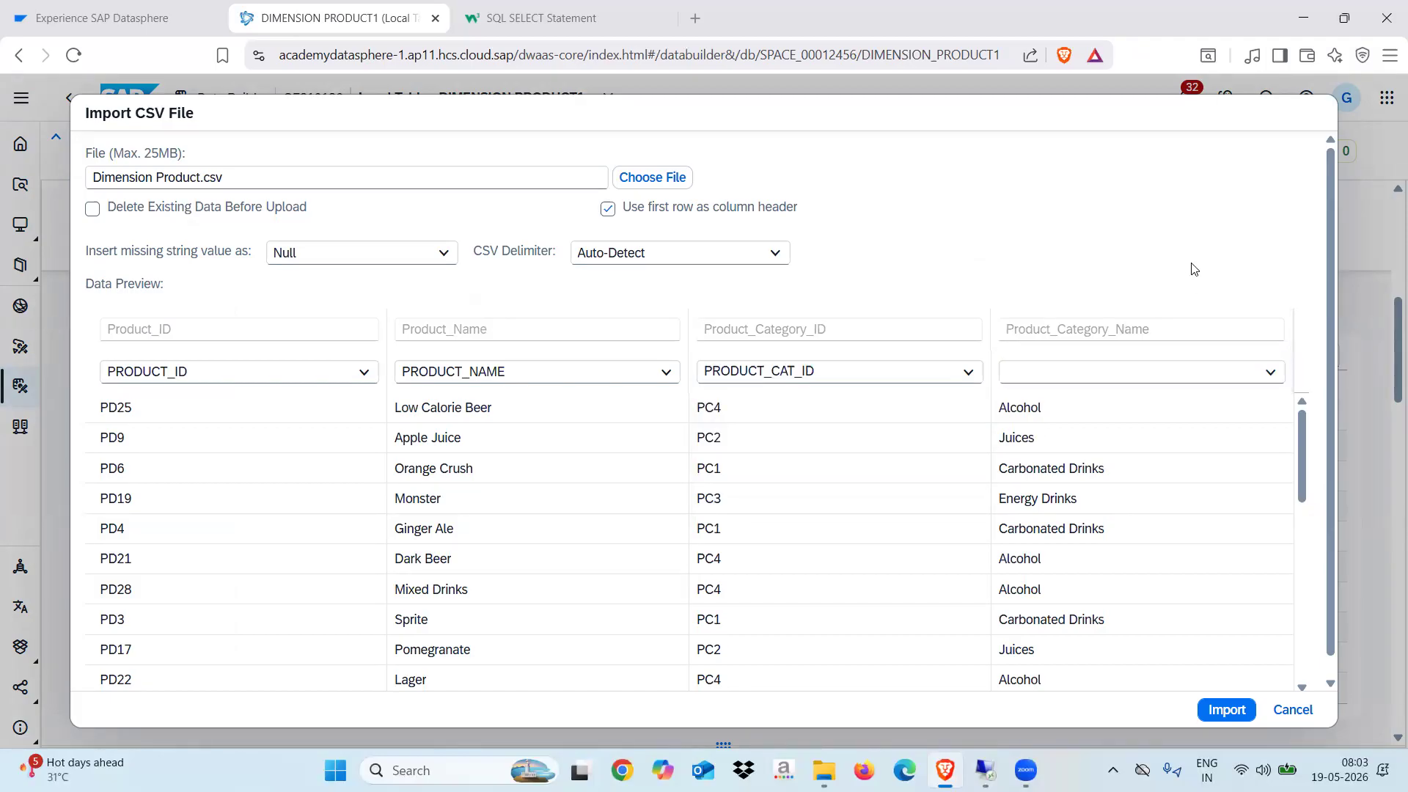
{"action": "left_click", "coordinate": [1135, 379]}
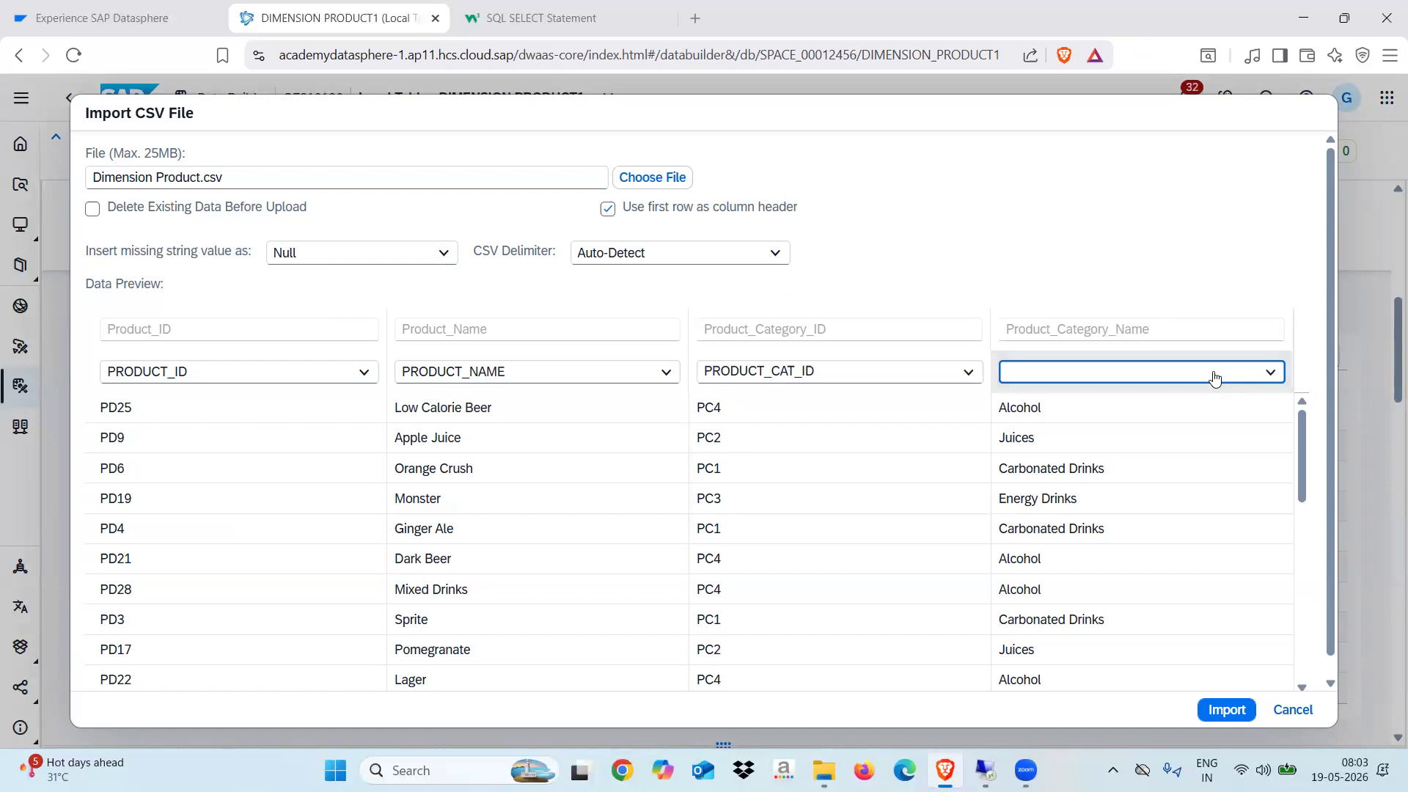
{"action": "left_click", "coordinate": [1278, 381]}
{"action": "left_click", "coordinate": [1219, 272]}
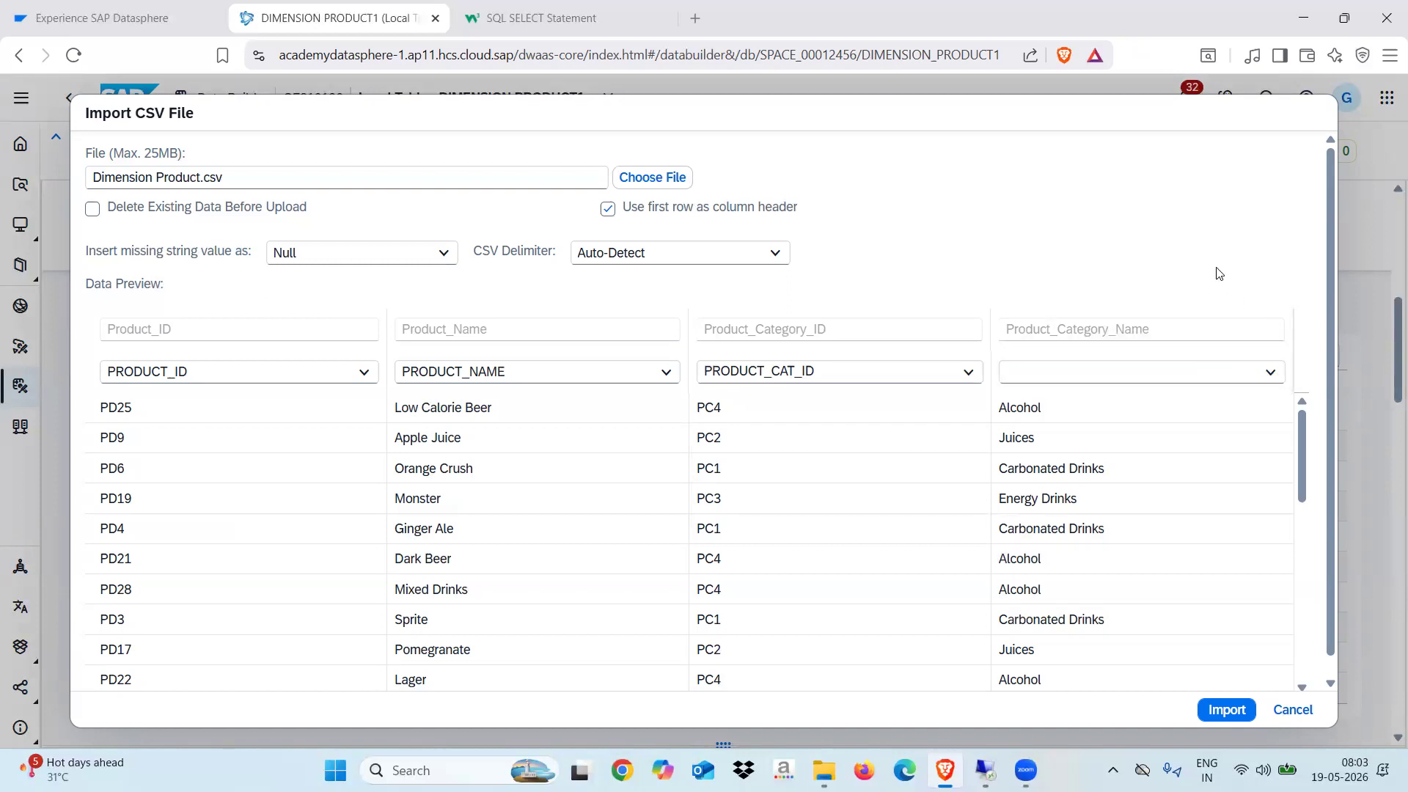
{"action": "left_click", "coordinate": [1253, 374]}
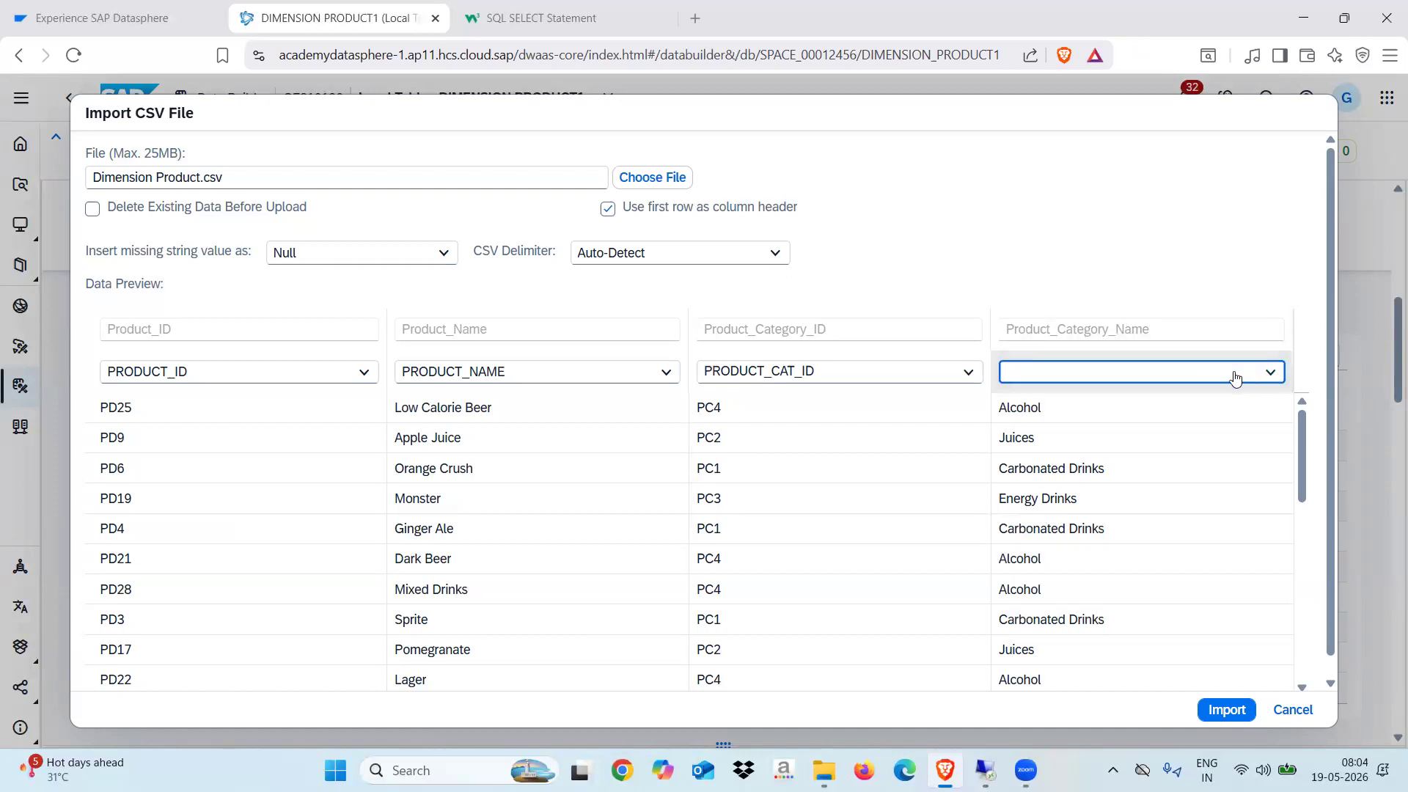
{"action": "left_click", "coordinate": [443, 252]}
{"action": "left_click", "coordinate": [352, 311]}
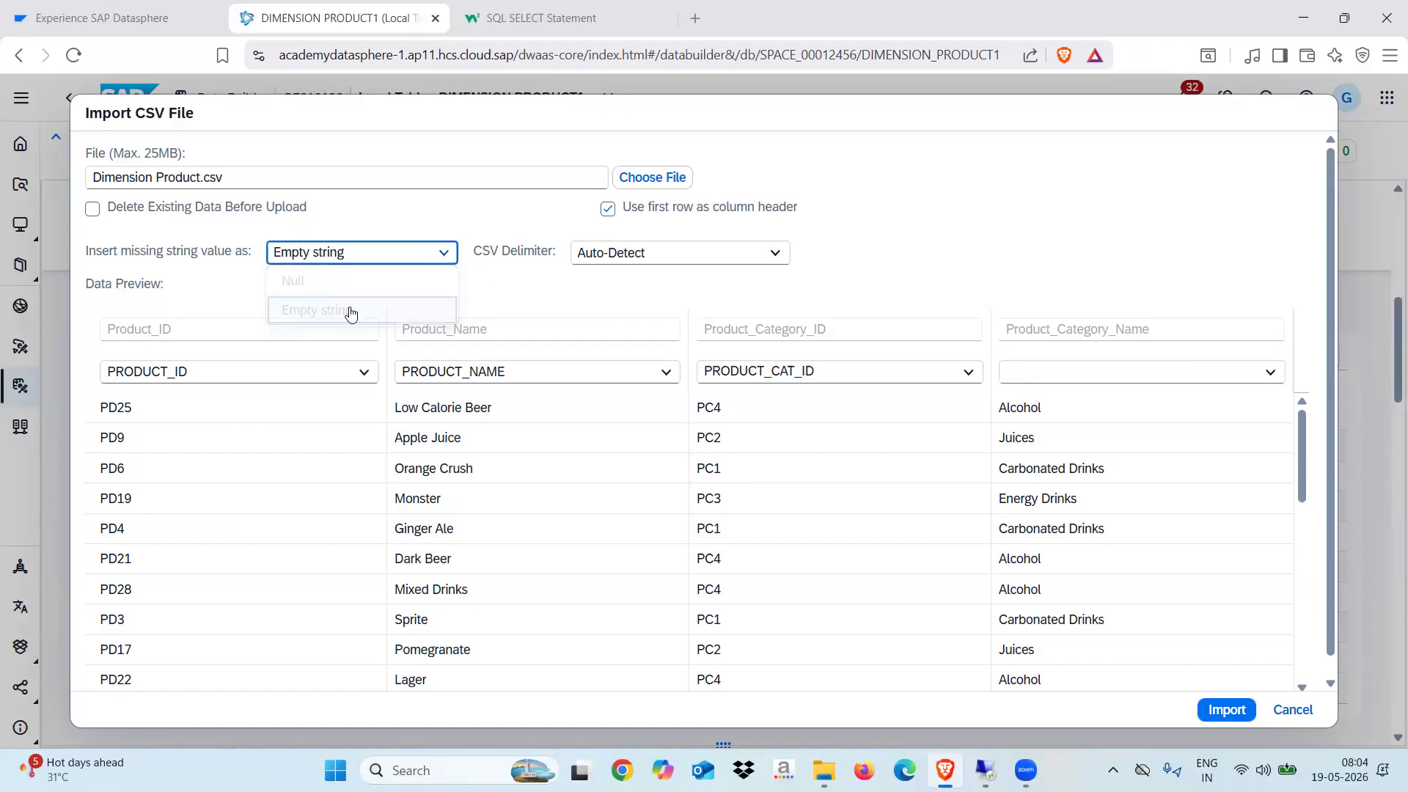
{"action": "left_click", "coordinate": [1141, 378]}
{"action": "left_click", "coordinate": [963, 373]}
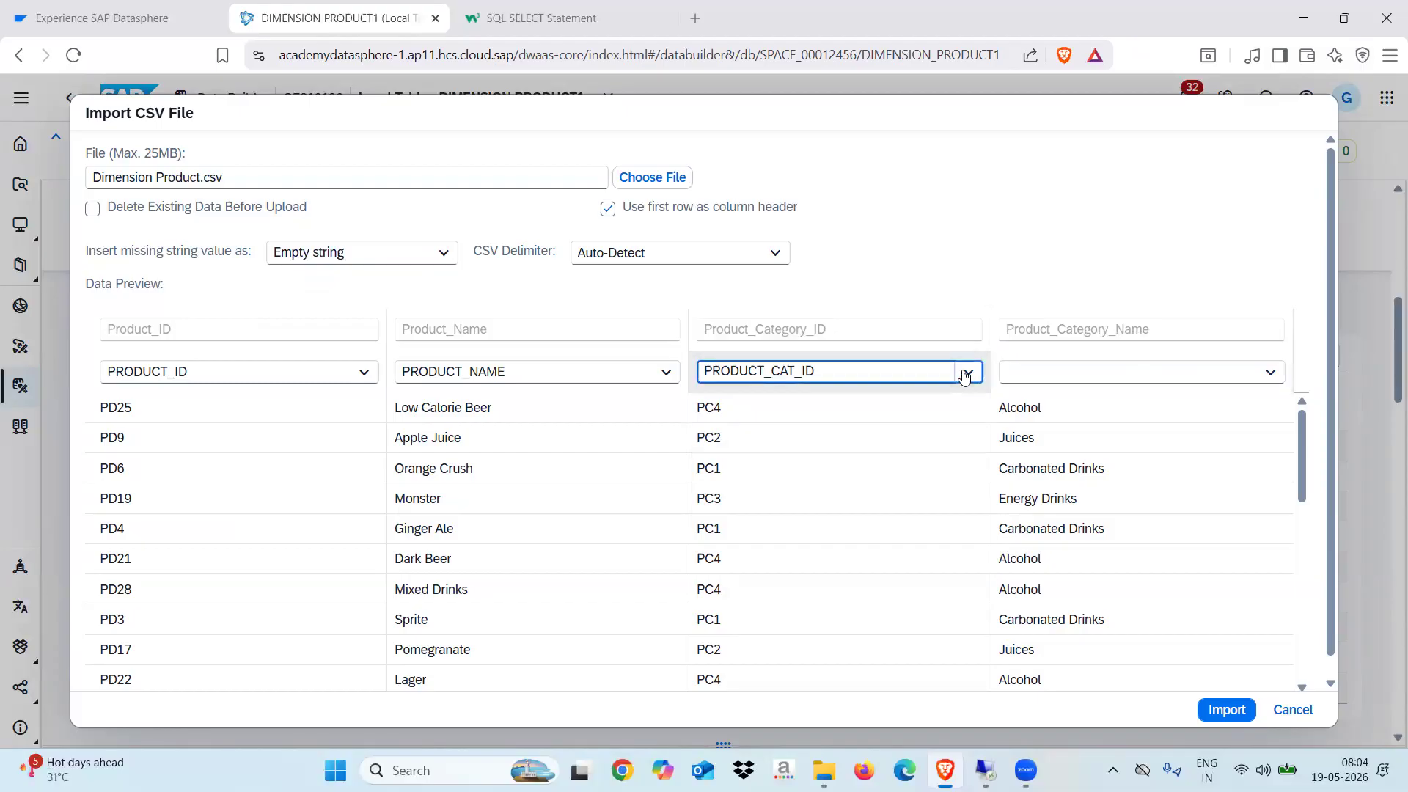
{"action": "left_click", "coordinate": [663, 374]}
{"action": "left_click", "coordinate": [975, 373]}
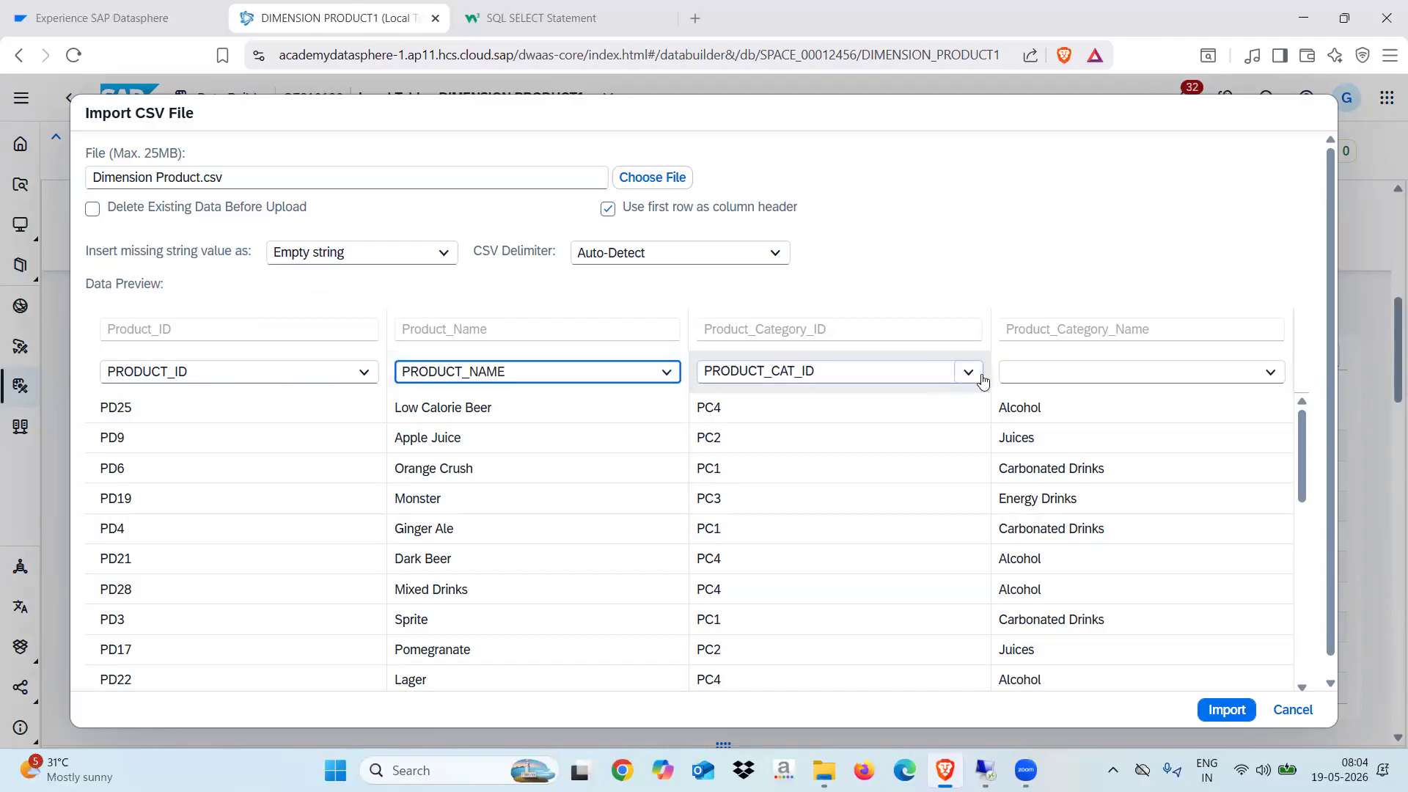
{"action": "left_click", "coordinate": [1045, 373]}
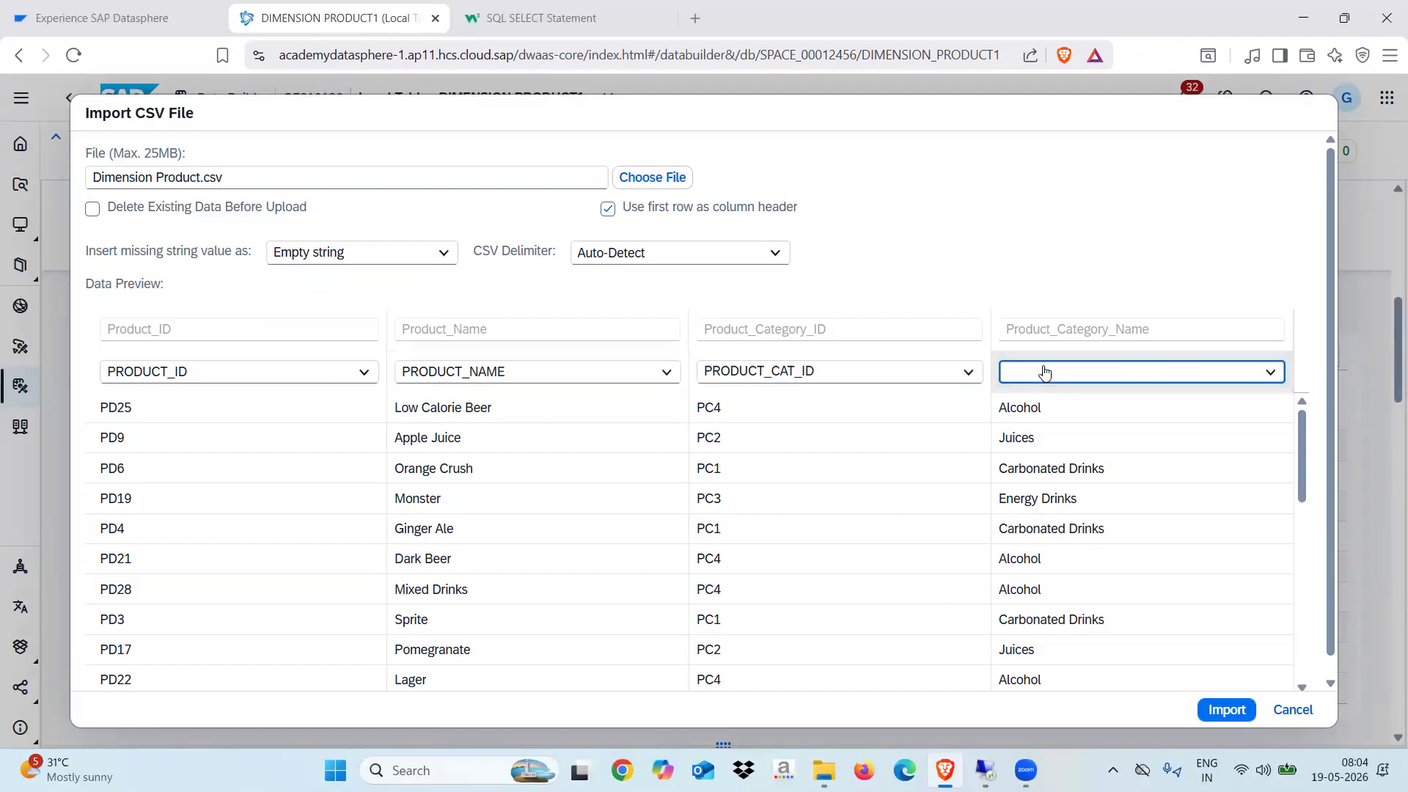
{"action": "key", "text": "Down"}
{"action": "key", "text": "Down"}
{"action": "key", "text": "Down"}
{"action": "key", "text": "Down"}
Import the Dimension Product CSV data with the option to delete existing data before upload
{"action": "left_click", "coordinate": [1221, 707]}
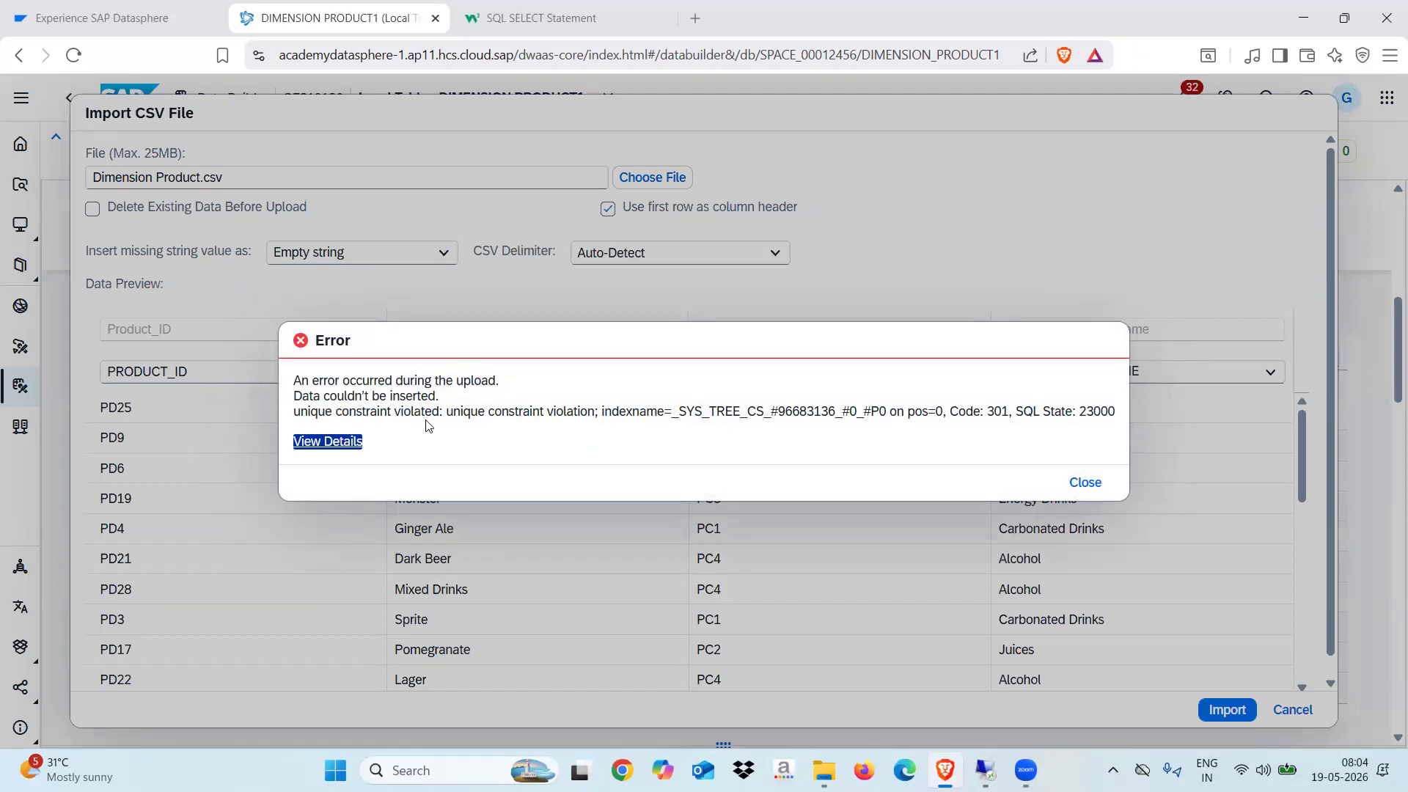
{"action": "left_click", "coordinate": [1084, 483]}
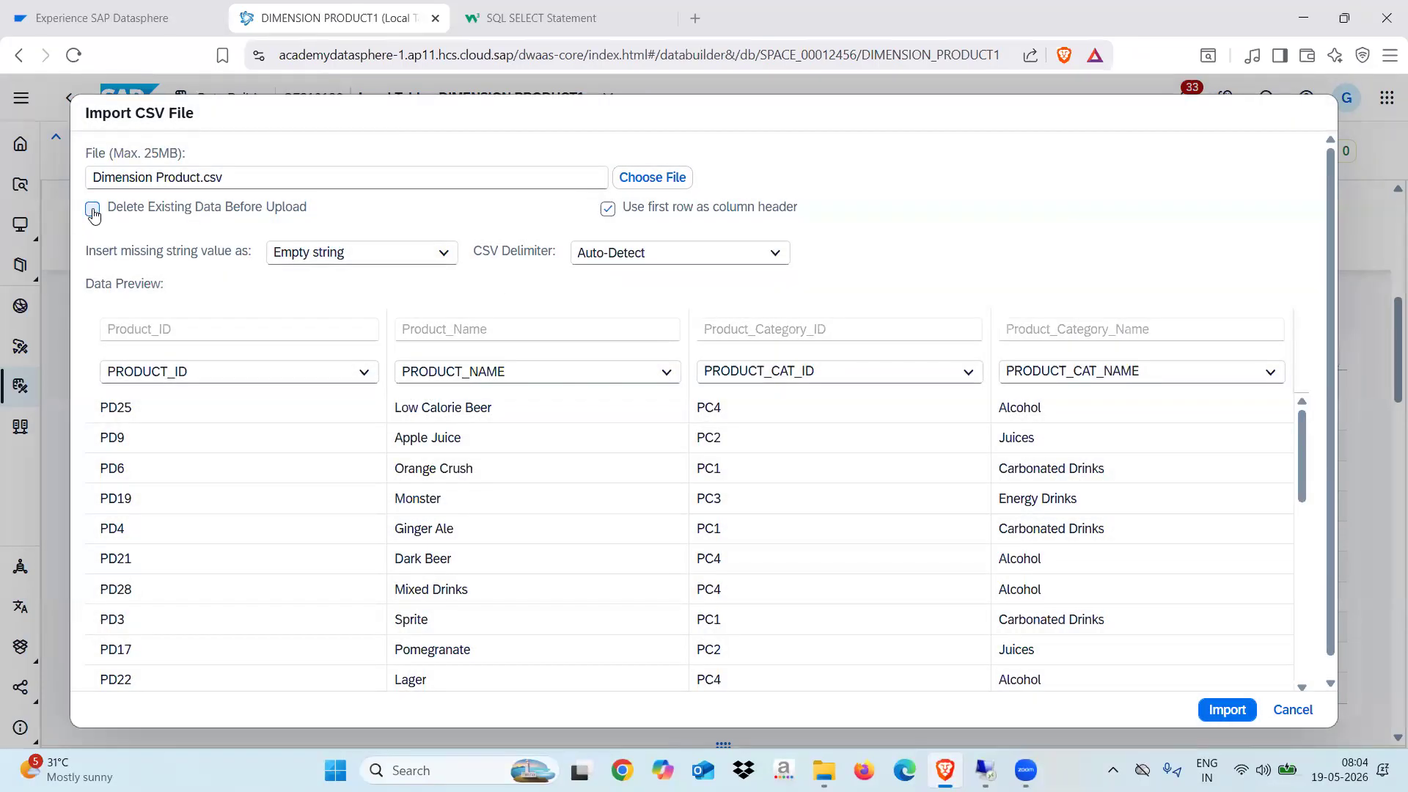
{"action": "left_click", "coordinate": [1222, 708]}
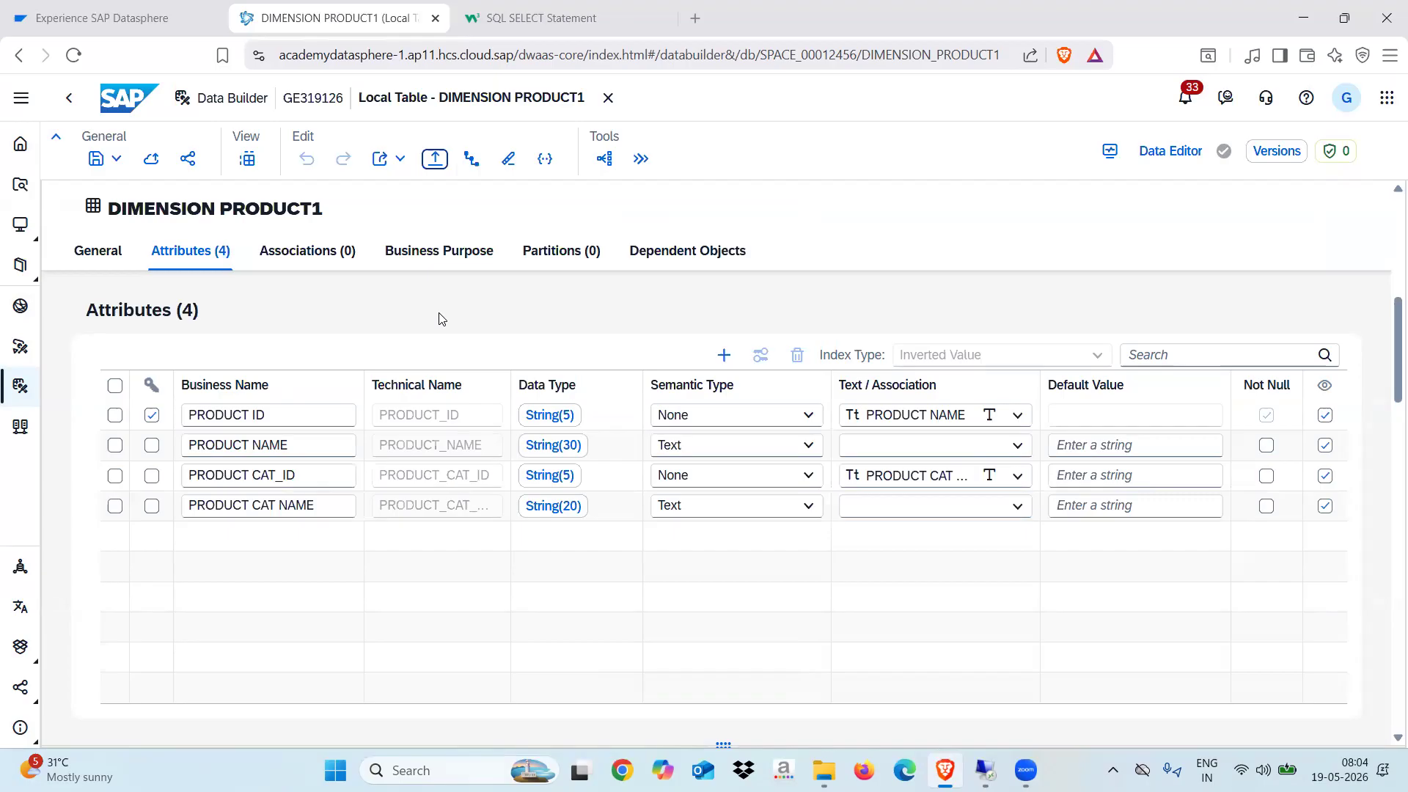
Preview the table's reimported data in an enlarged data view, look through its rows, and close the preview
{"action": "left_click", "coordinate": [247, 159]}
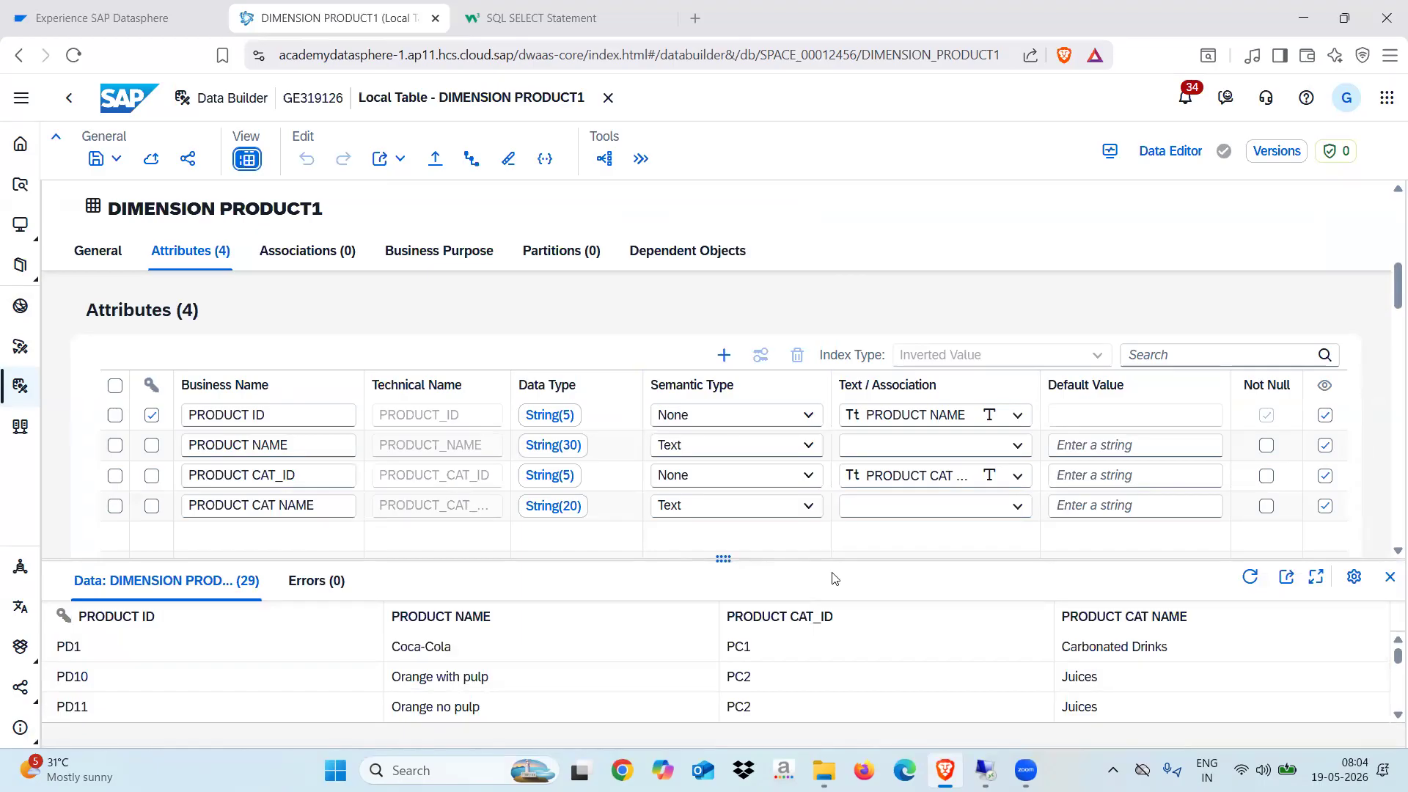
{"action": "left_click_drag", "start_coordinate": [838, 557], "coordinate": [837, 392]}
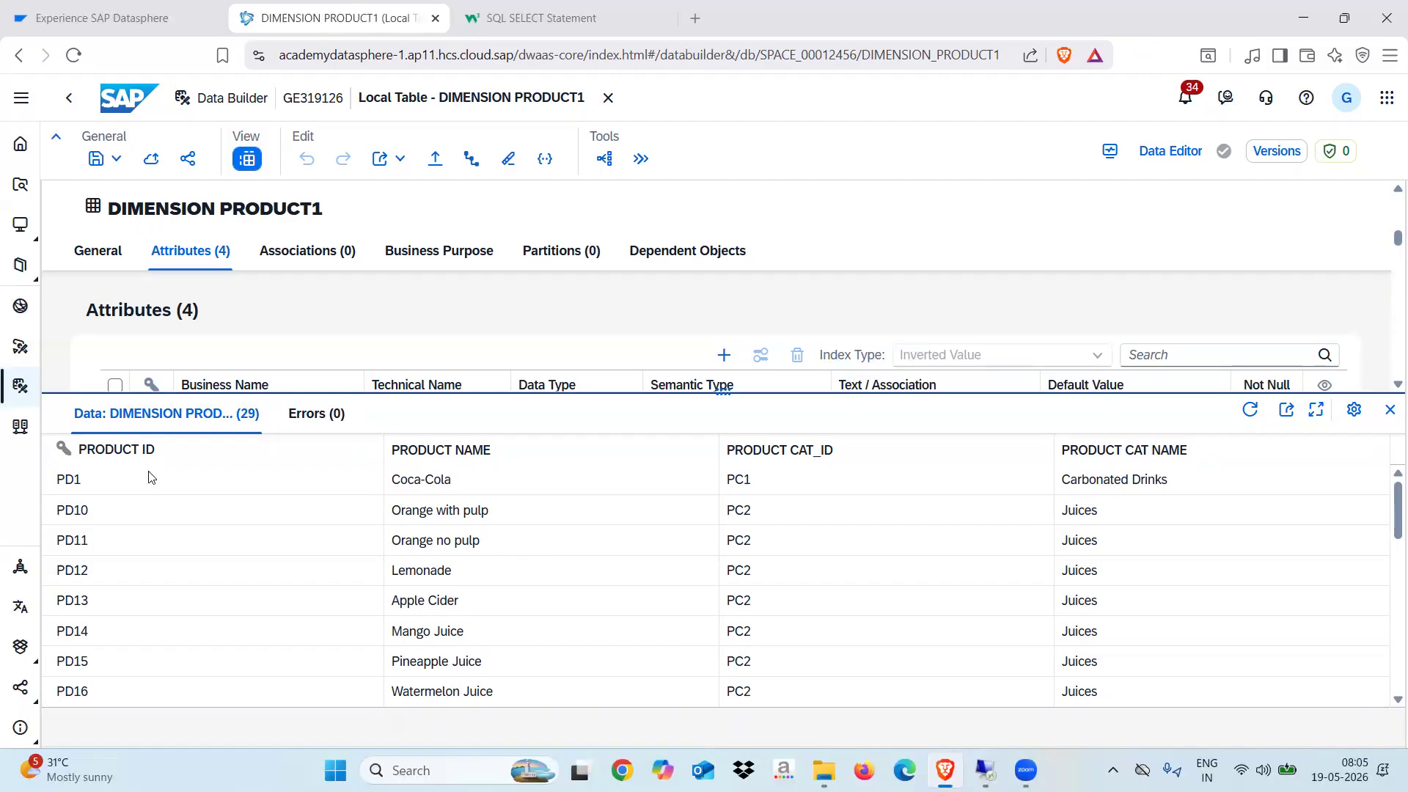
{"action": "left_click_drag", "start_coordinate": [1390, 511], "coordinate": [1389, 470]}
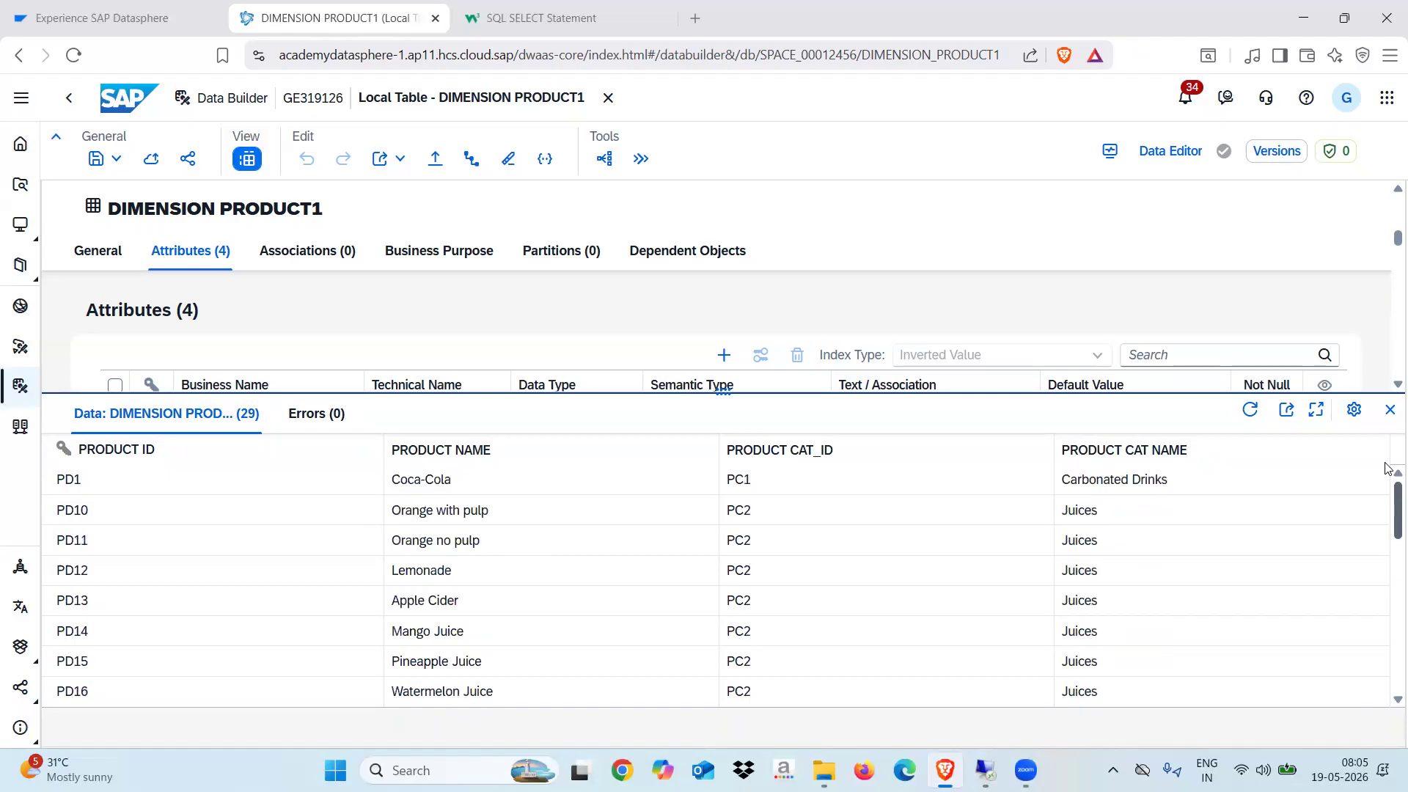
{"action": "left_click", "coordinate": [1390, 412]}
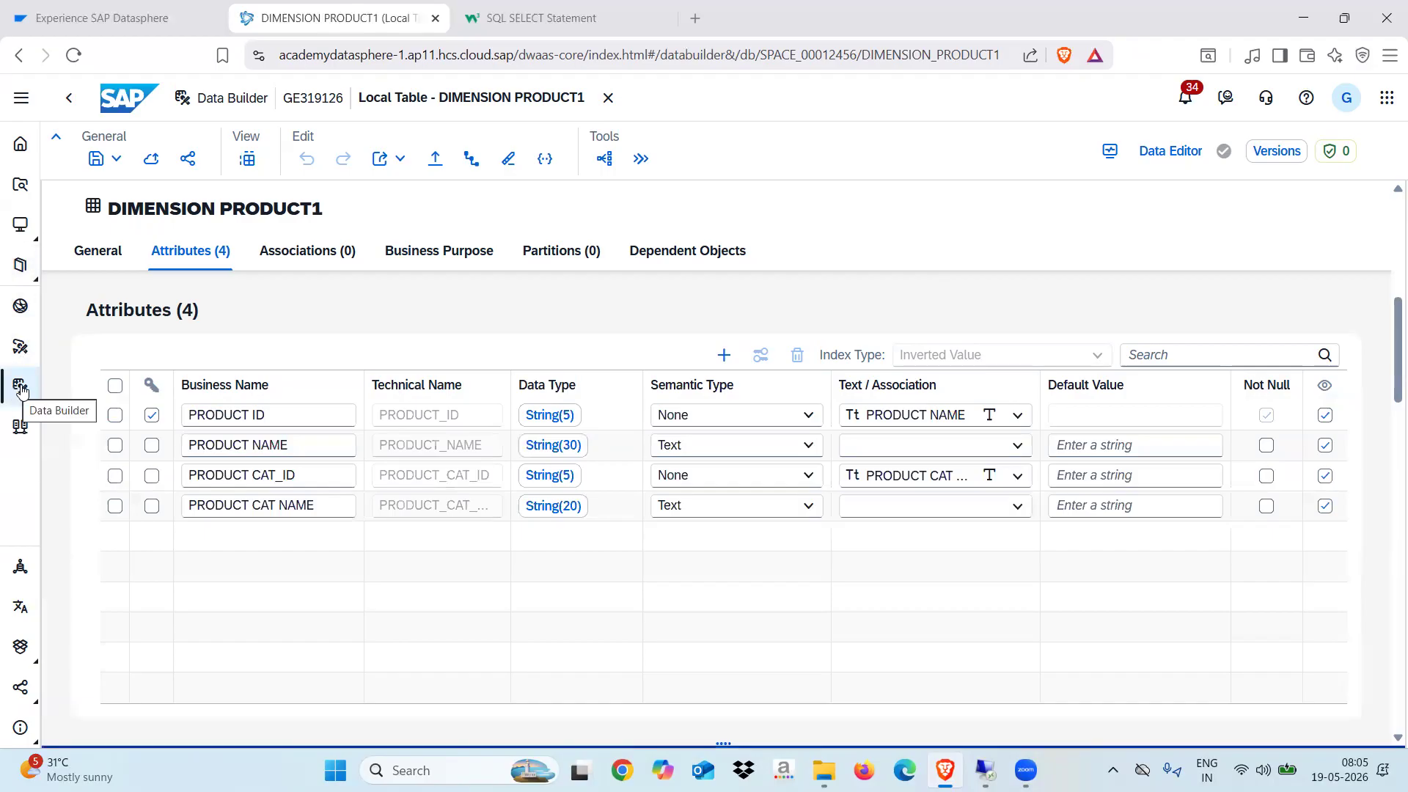
Close the DIMENSION PRODUCT1 table and create a new table in the PRACTICE folder
{"action": "left_click", "coordinate": [609, 100]}
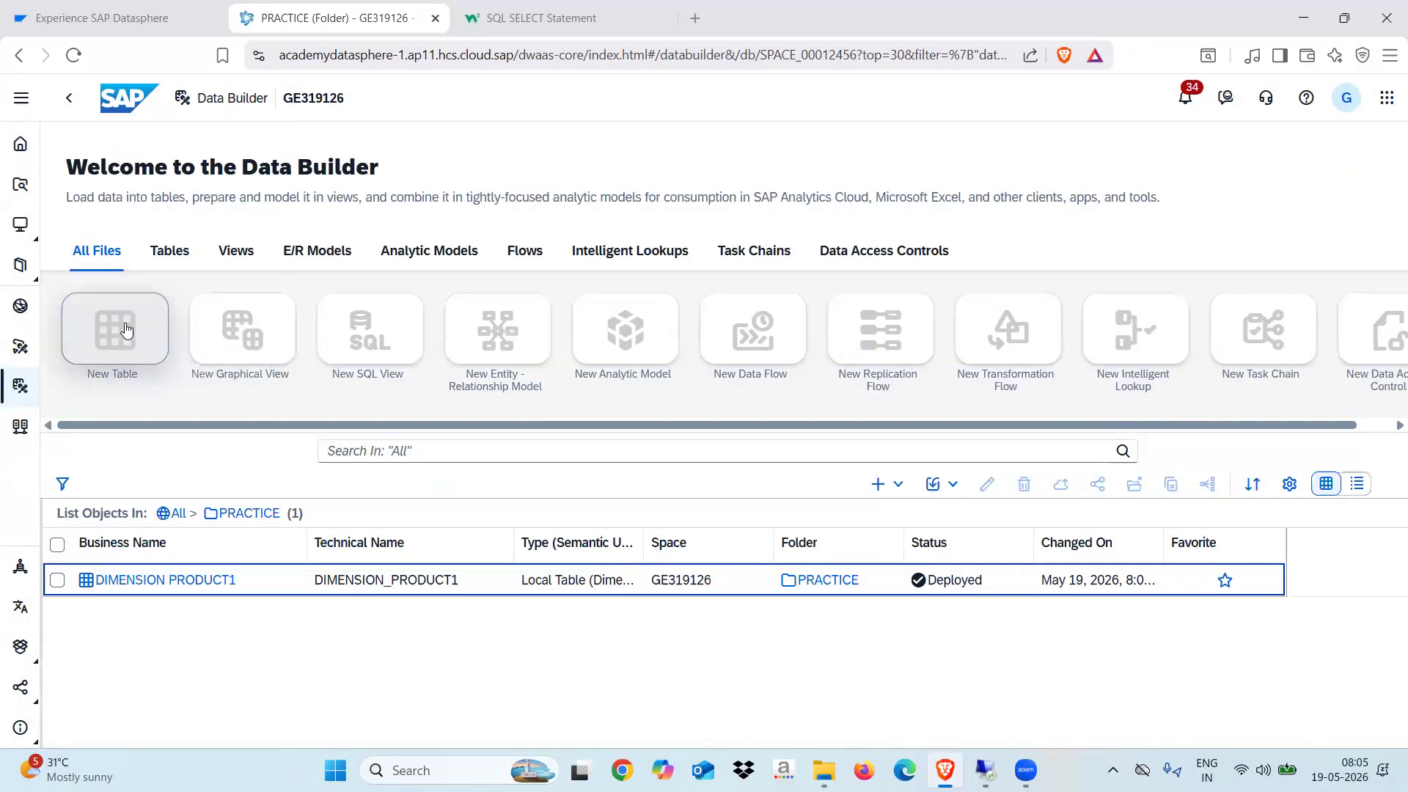
{"action": "left_click", "coordinate": [895, 487]}
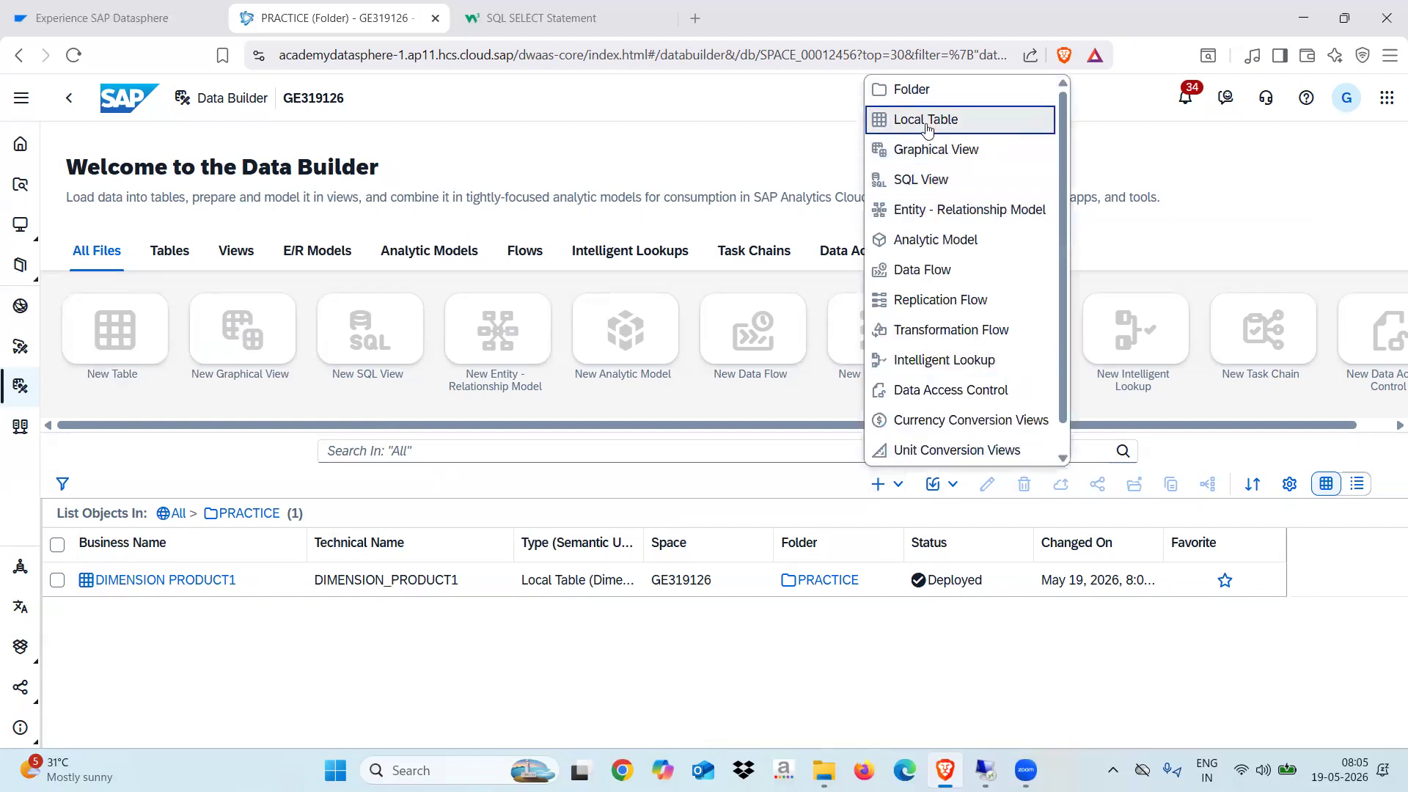
{"action": "left_click", "coordinate": [248, 683]}
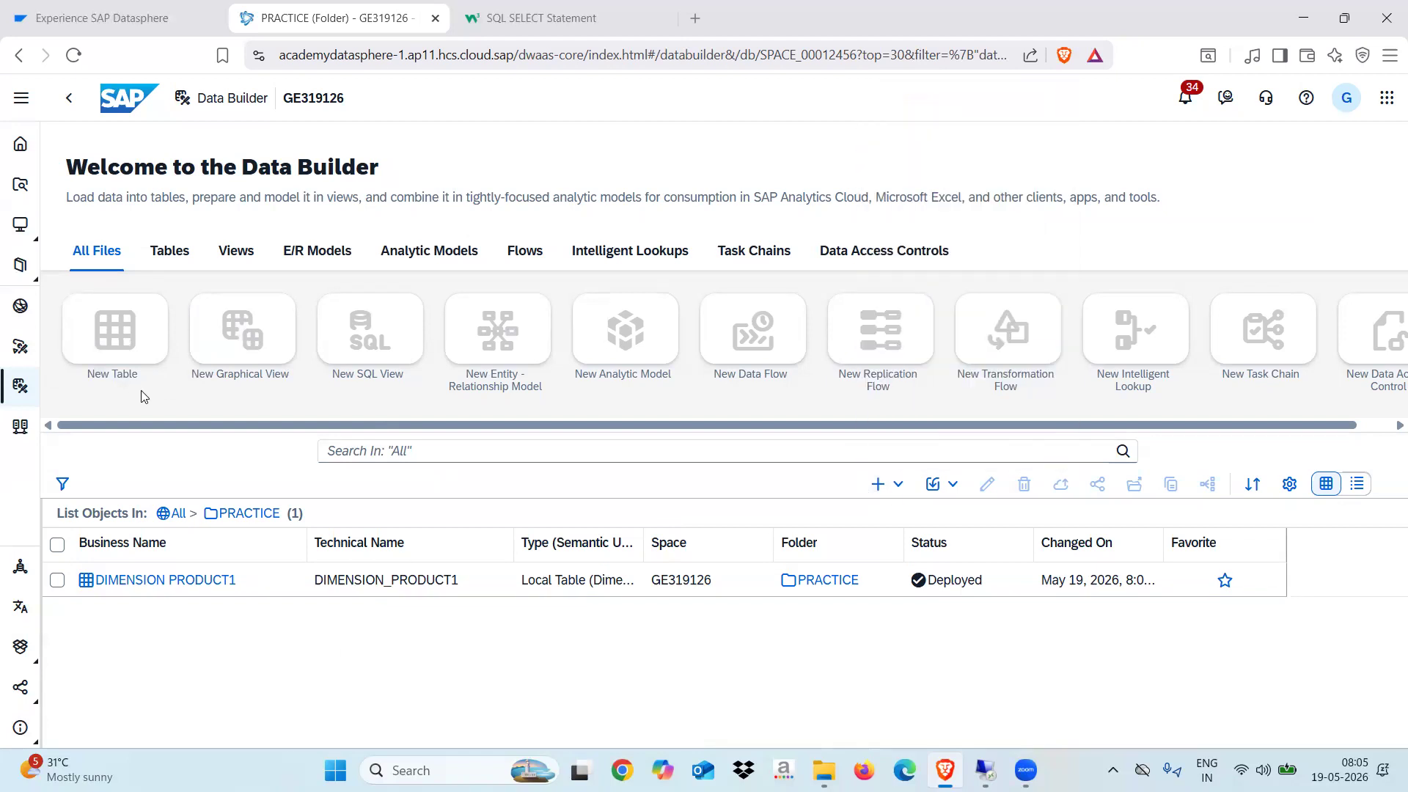
{"action": "left_click", "coordinate": [129, 336]}
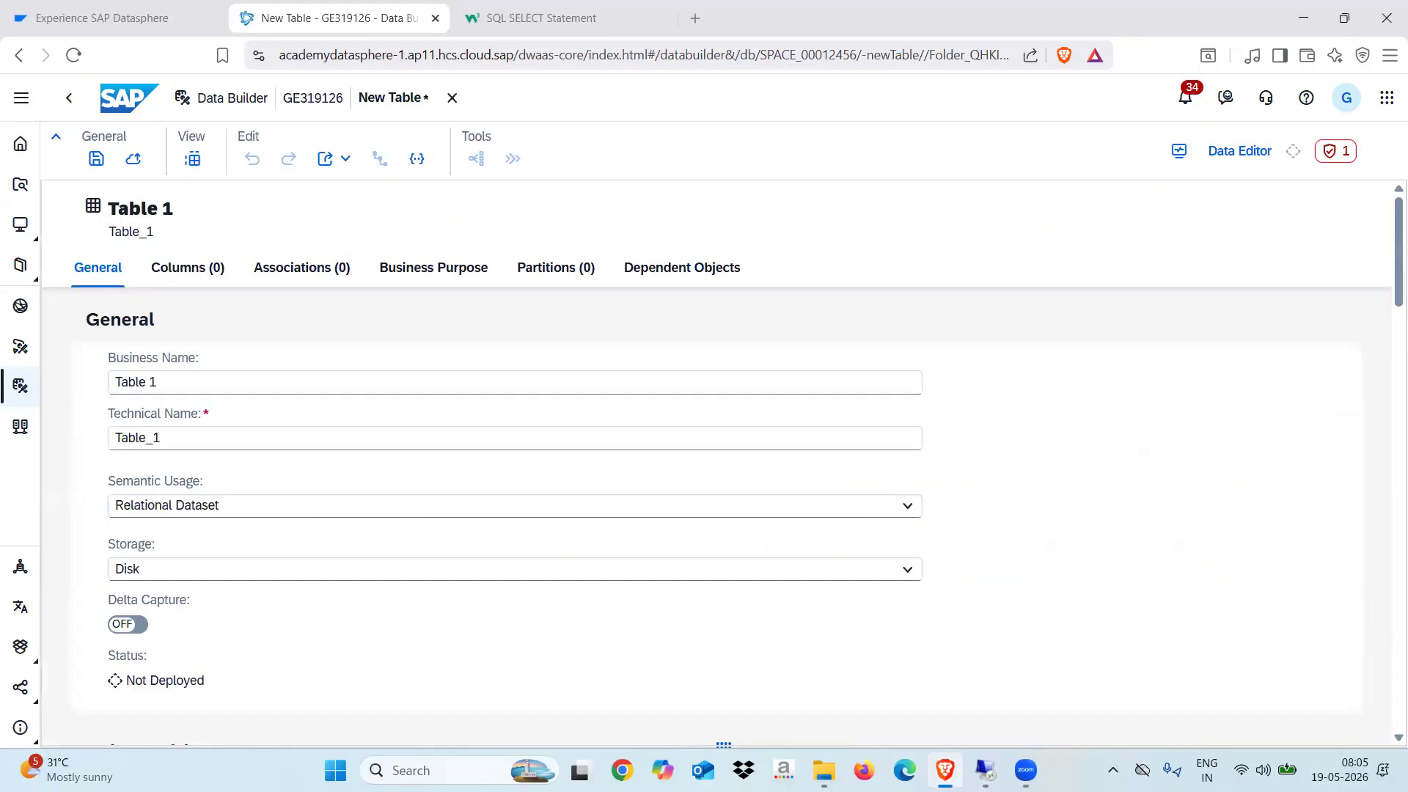
Open the Dimension Sales Manager CSV from the DA180_Resources folder in Excel and dismiss the OneDrive editing offer
{"action": "left_click", "coordinate": [823, 769]}
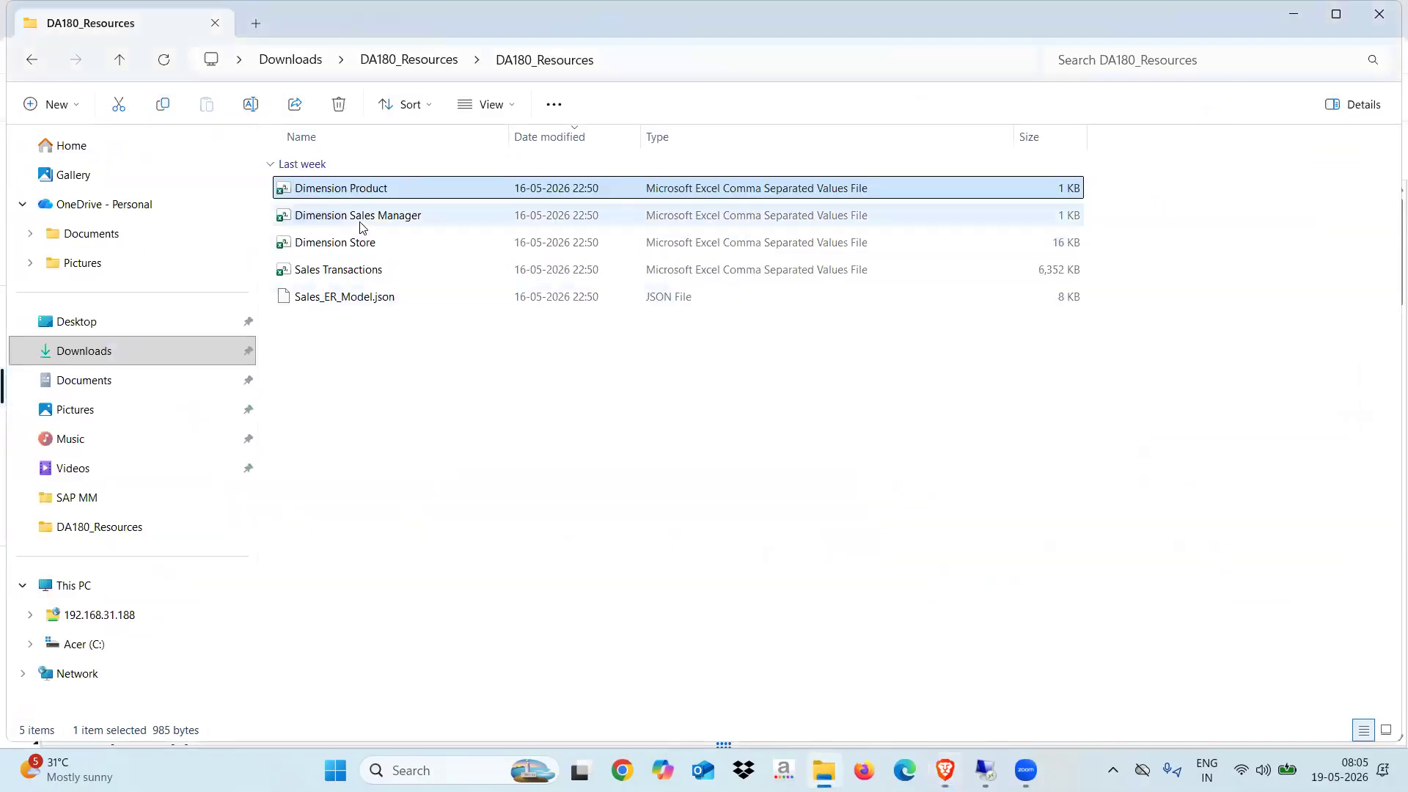
{"action": "left_click", "coordinate": [359, 254]}
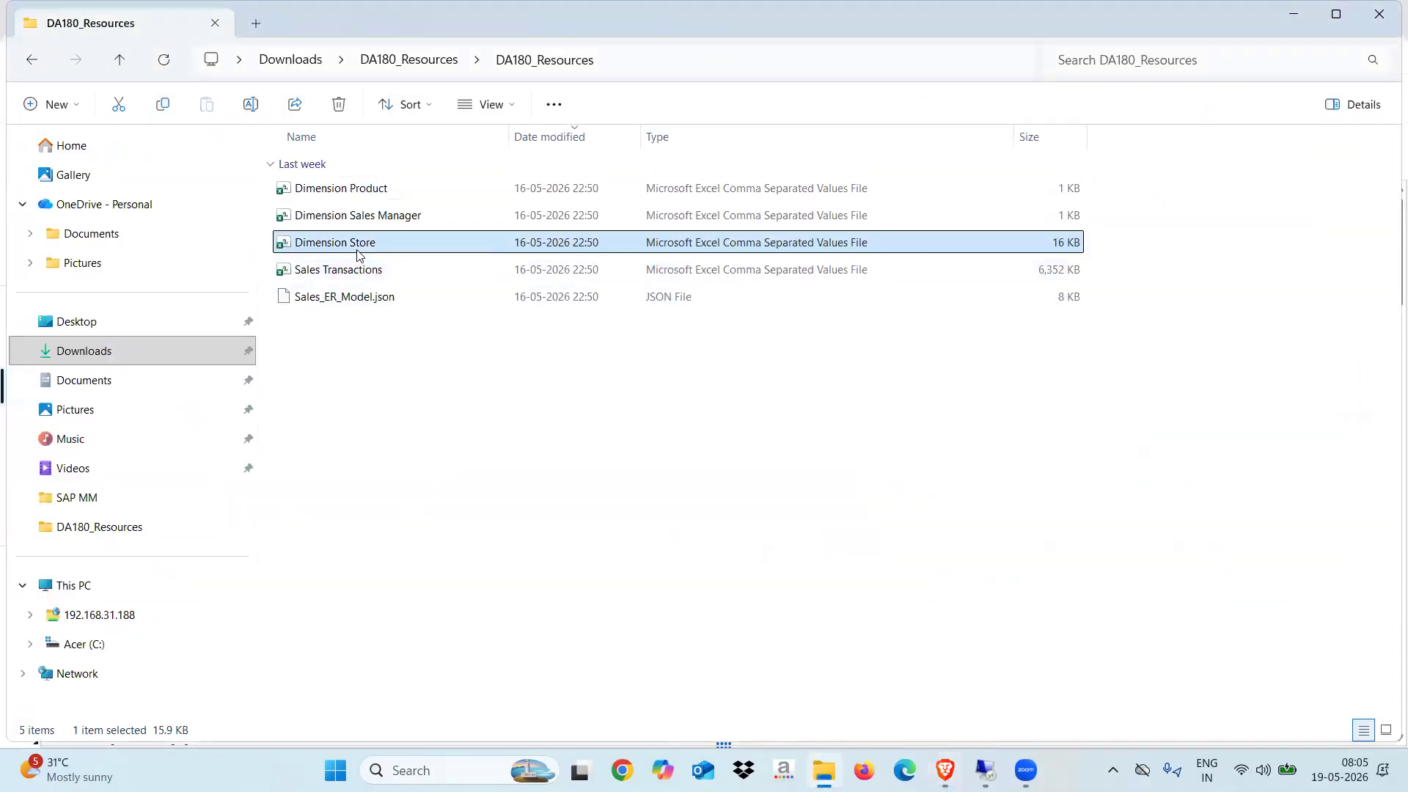
{"action": "left_click", "coordinate": [362, 192]}
{"action": "left_click", "coordinate": [367, 217]}
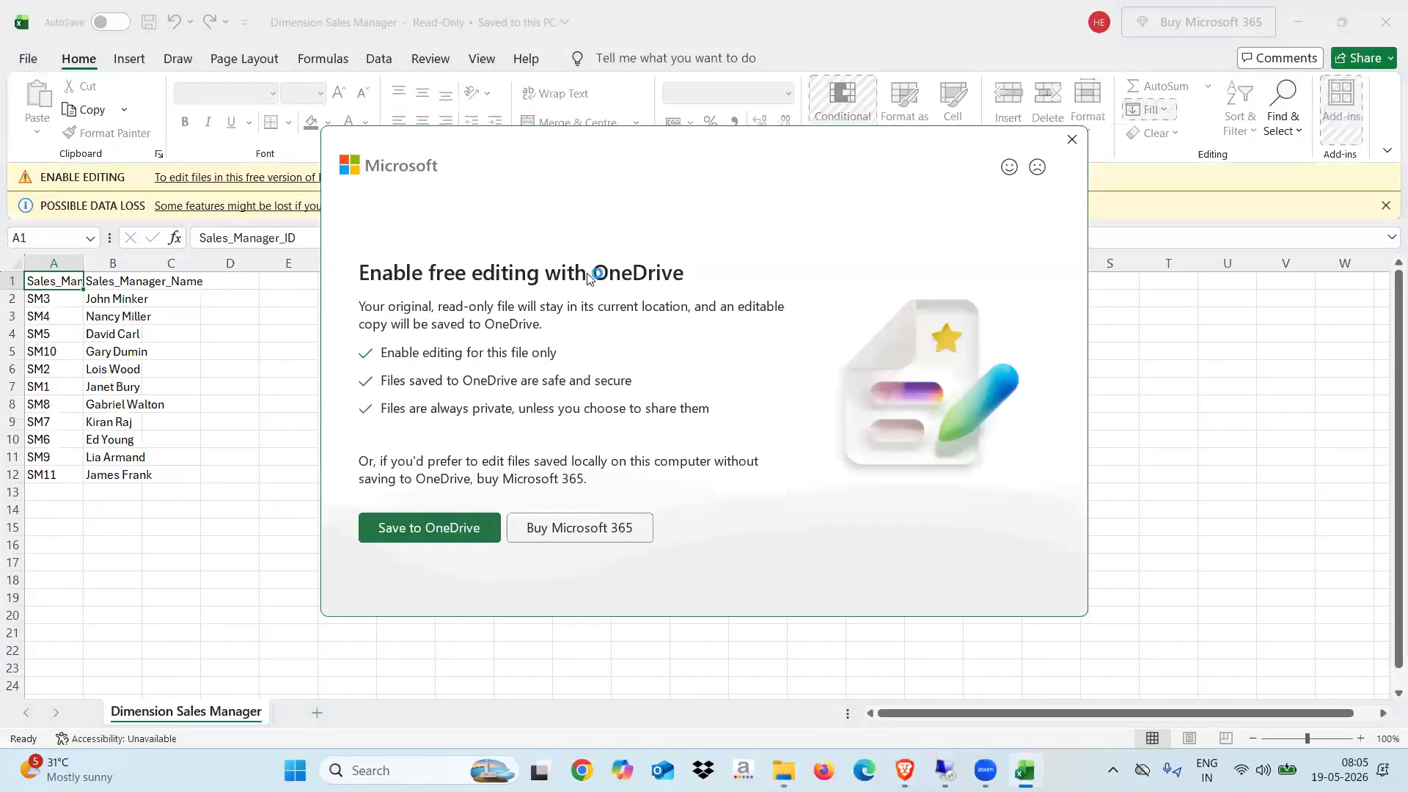
{"action": "left_click", "coordinate": [1073, 141]}
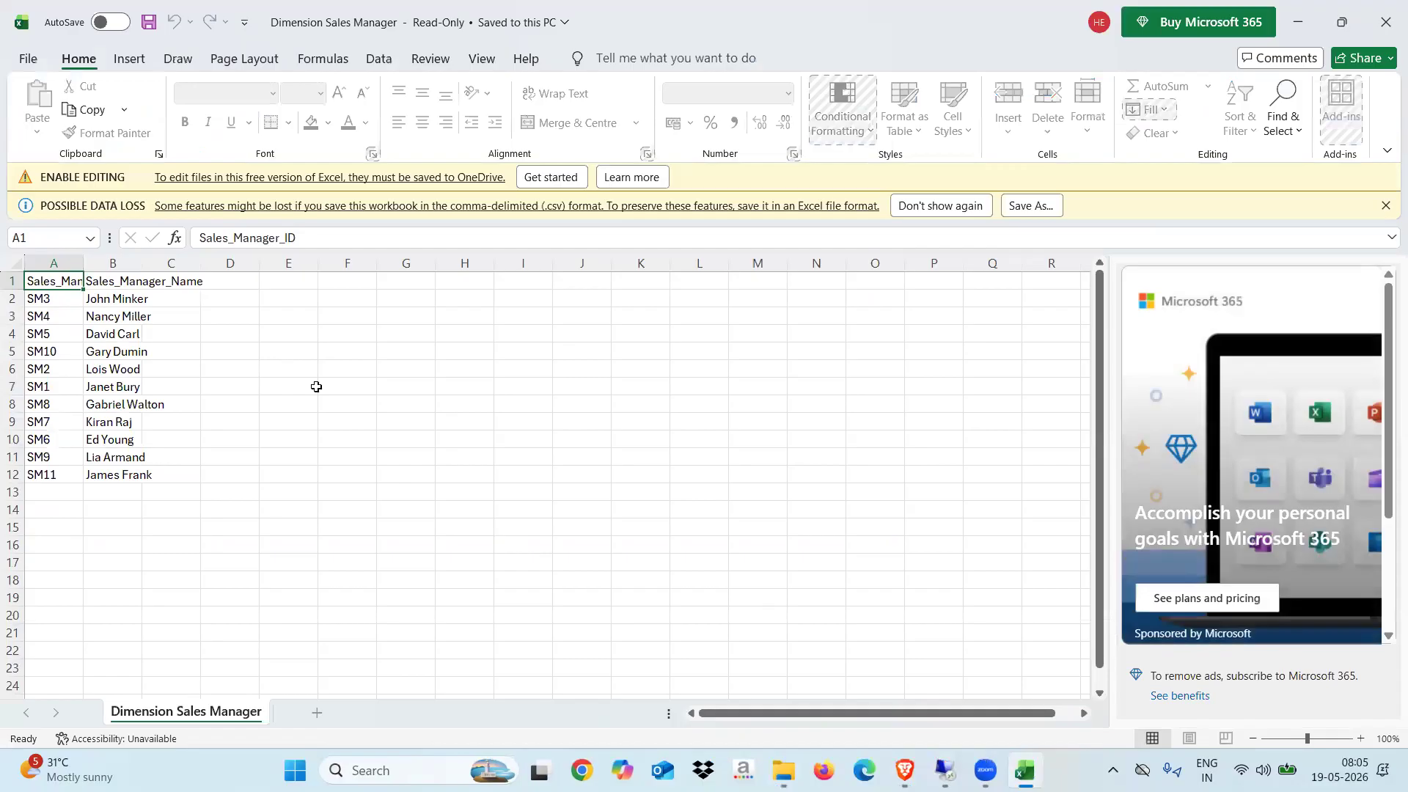
Minimize the remote desktop session and return to the new table in SAP Datasphere
{"action": "key", "text": "alt+Tab"}
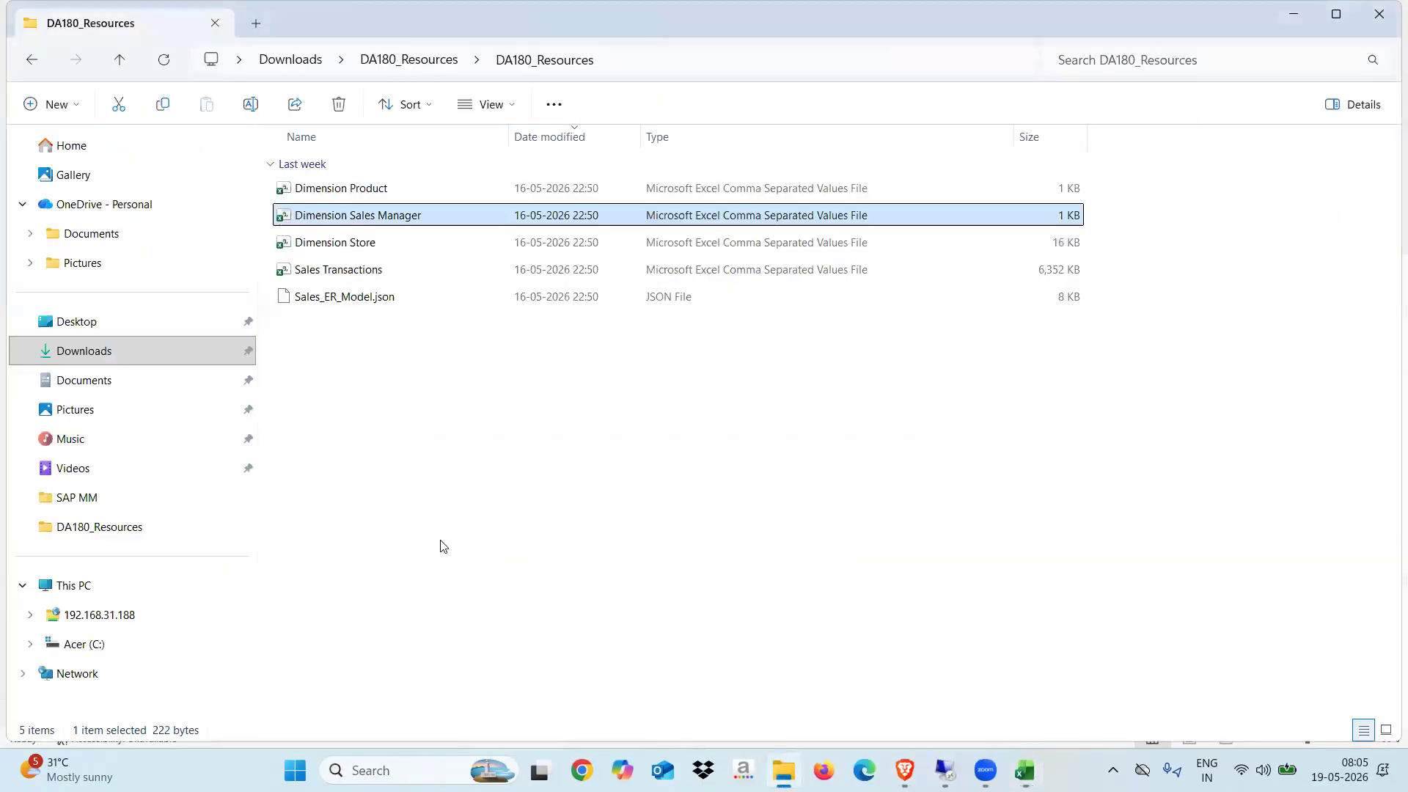
{"action": "left_click", "coordinate": [945, 770]}
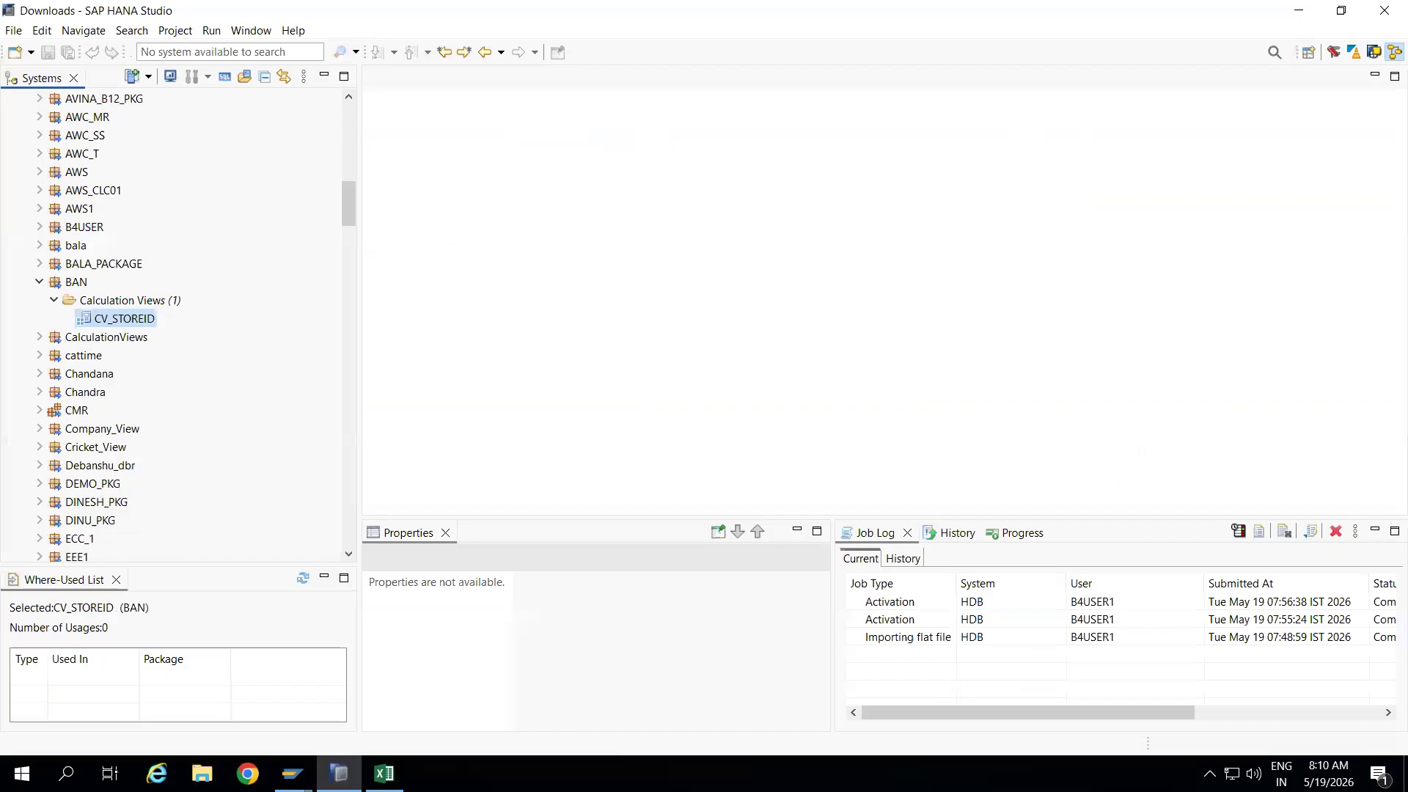
{"action": "key", "text": "alt+Tab"}
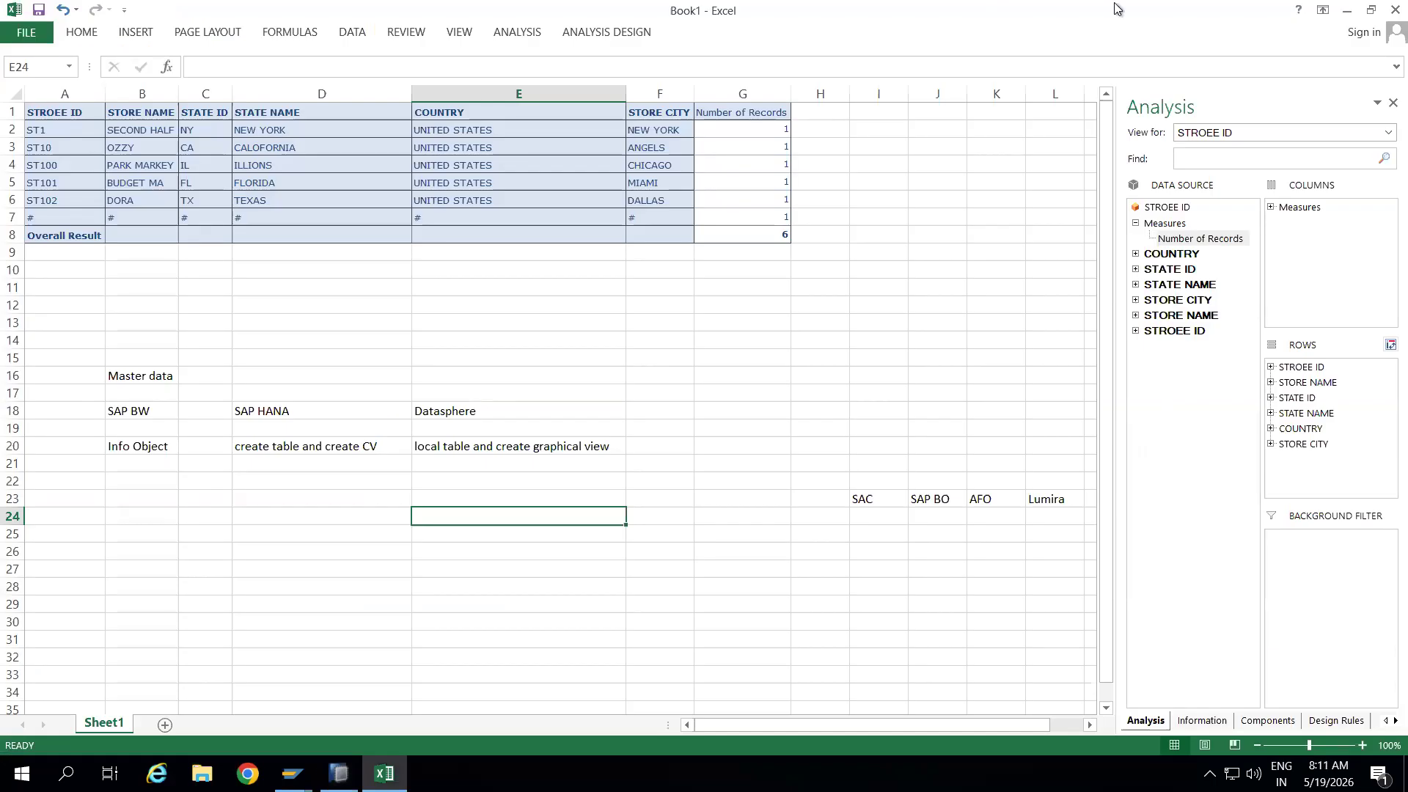
{"action": "mouse_move", "coordinate": [668, 9]}
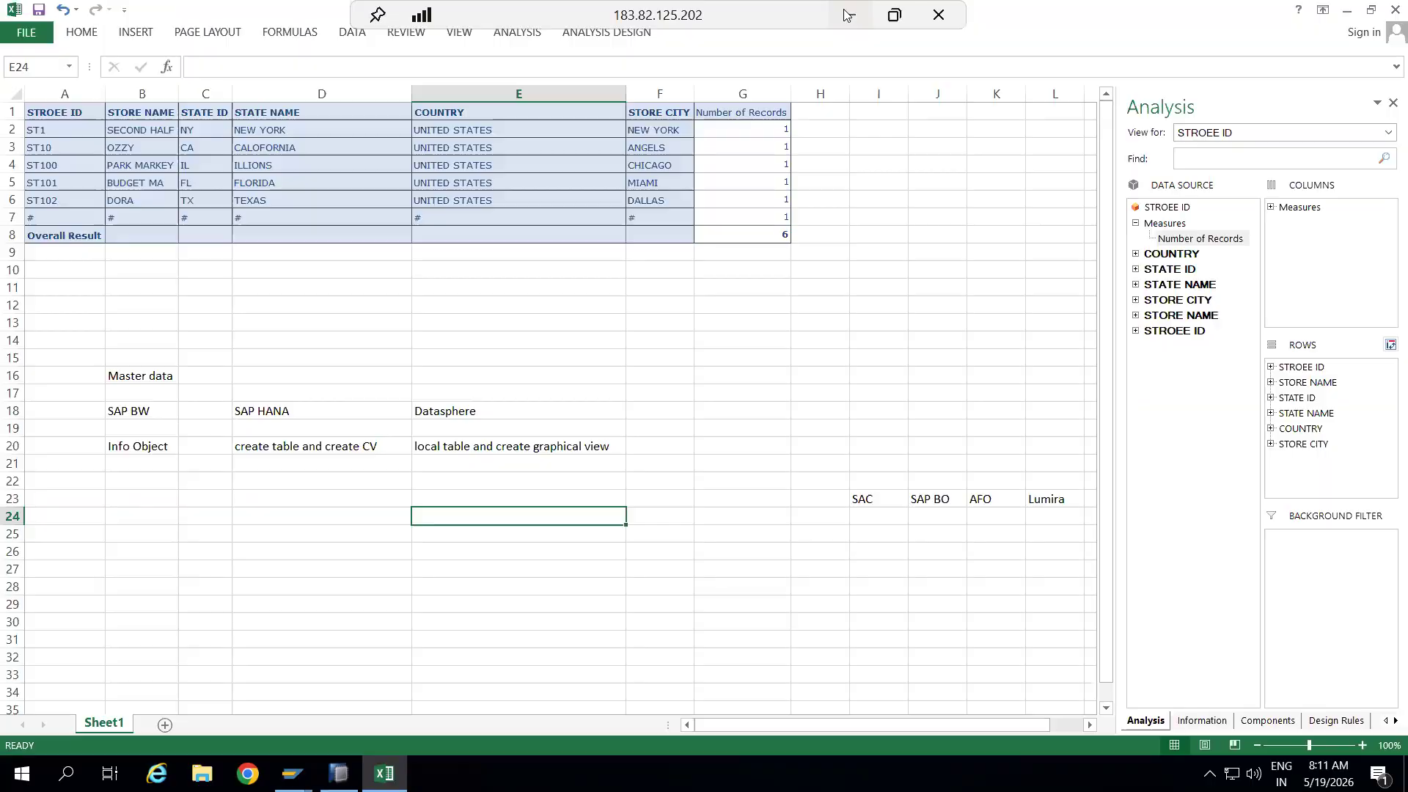
{"action": "left_click", "coordinate": [843, 15]}
{"action": "left_click", "coordinate": [905, 770]}
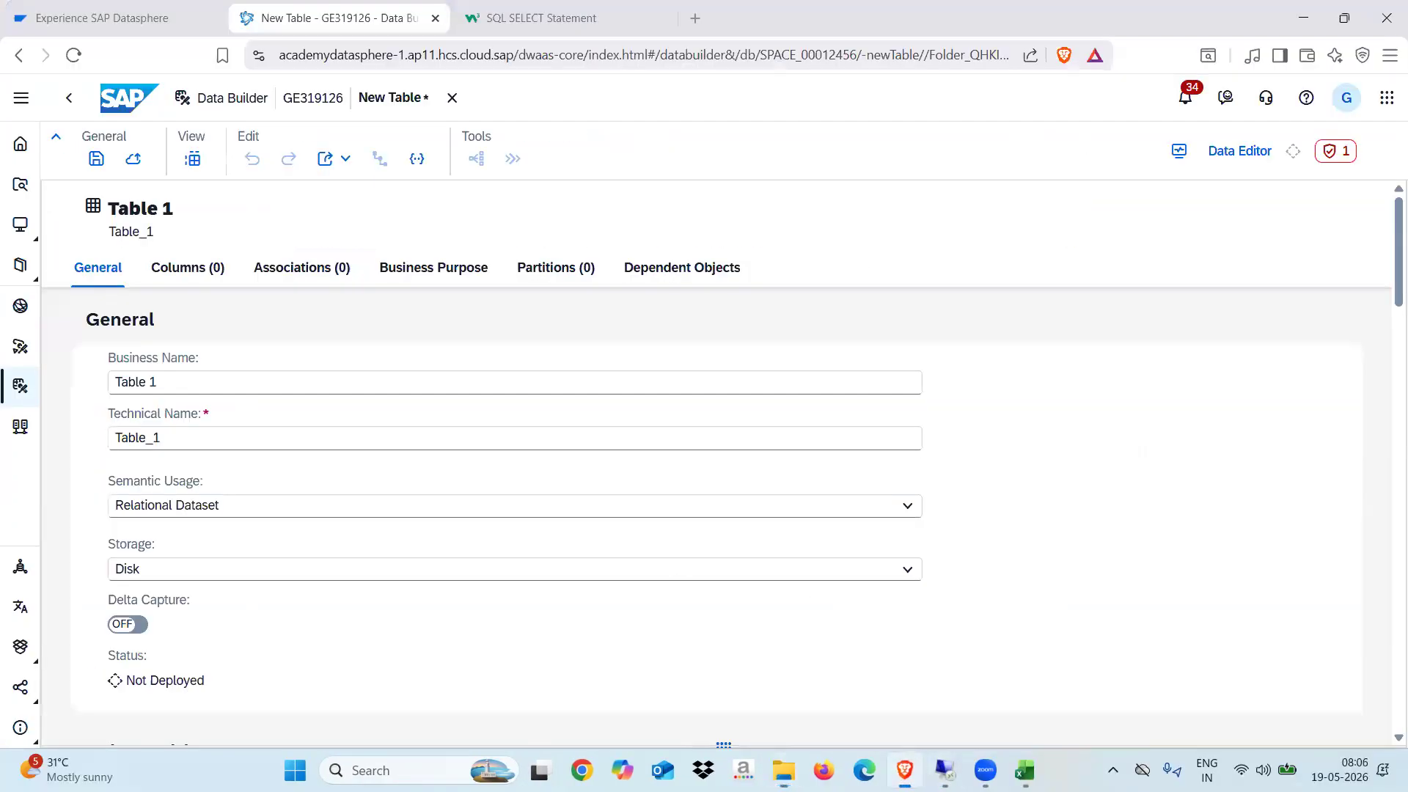
Name the table SALES MAN with technical name SALES_MANAGER1 and set its semantic usage to Dimension
{"action": "left_click_drag", "start_coordinate": [166, 390], "coordinate": [90, 388]}
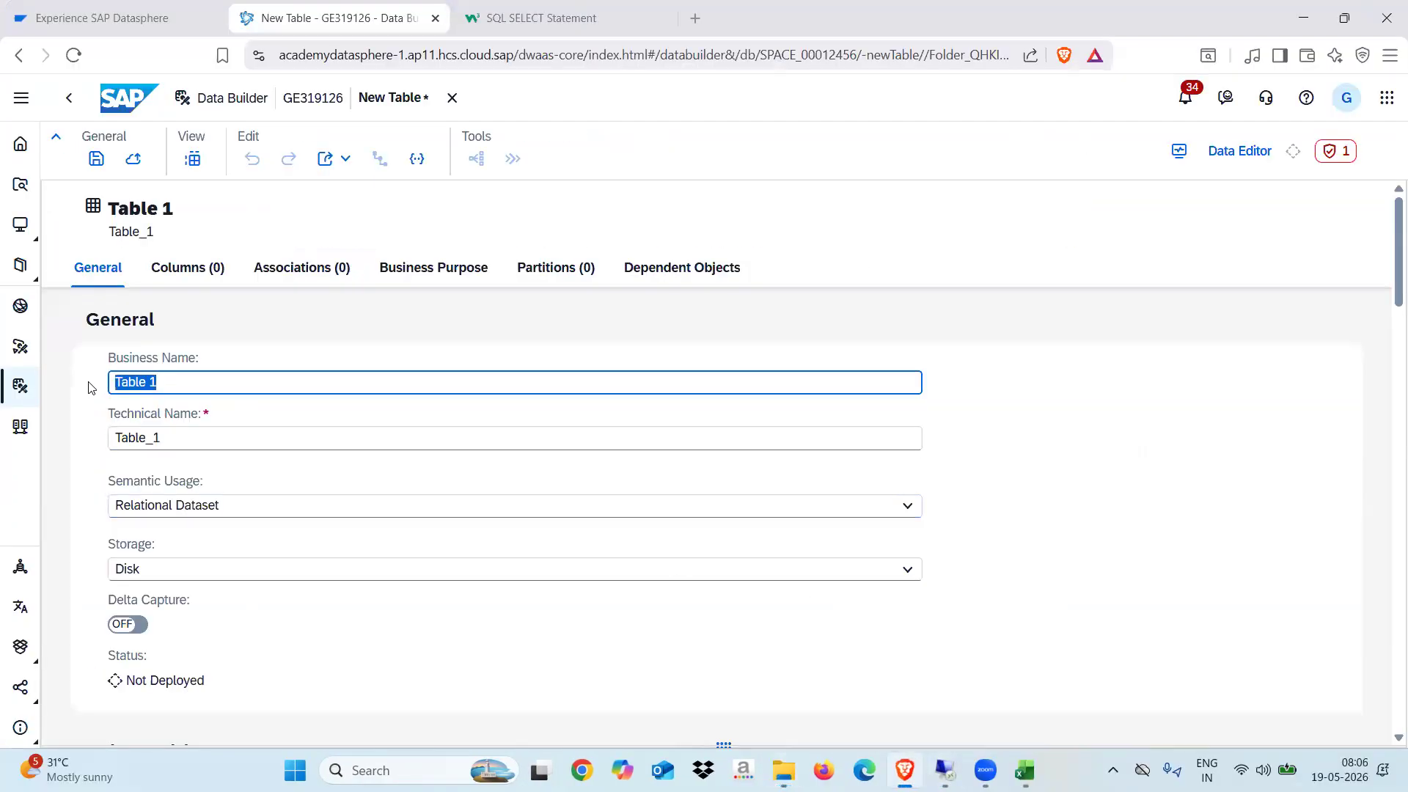
{"action": "type", "text": "SALES"}
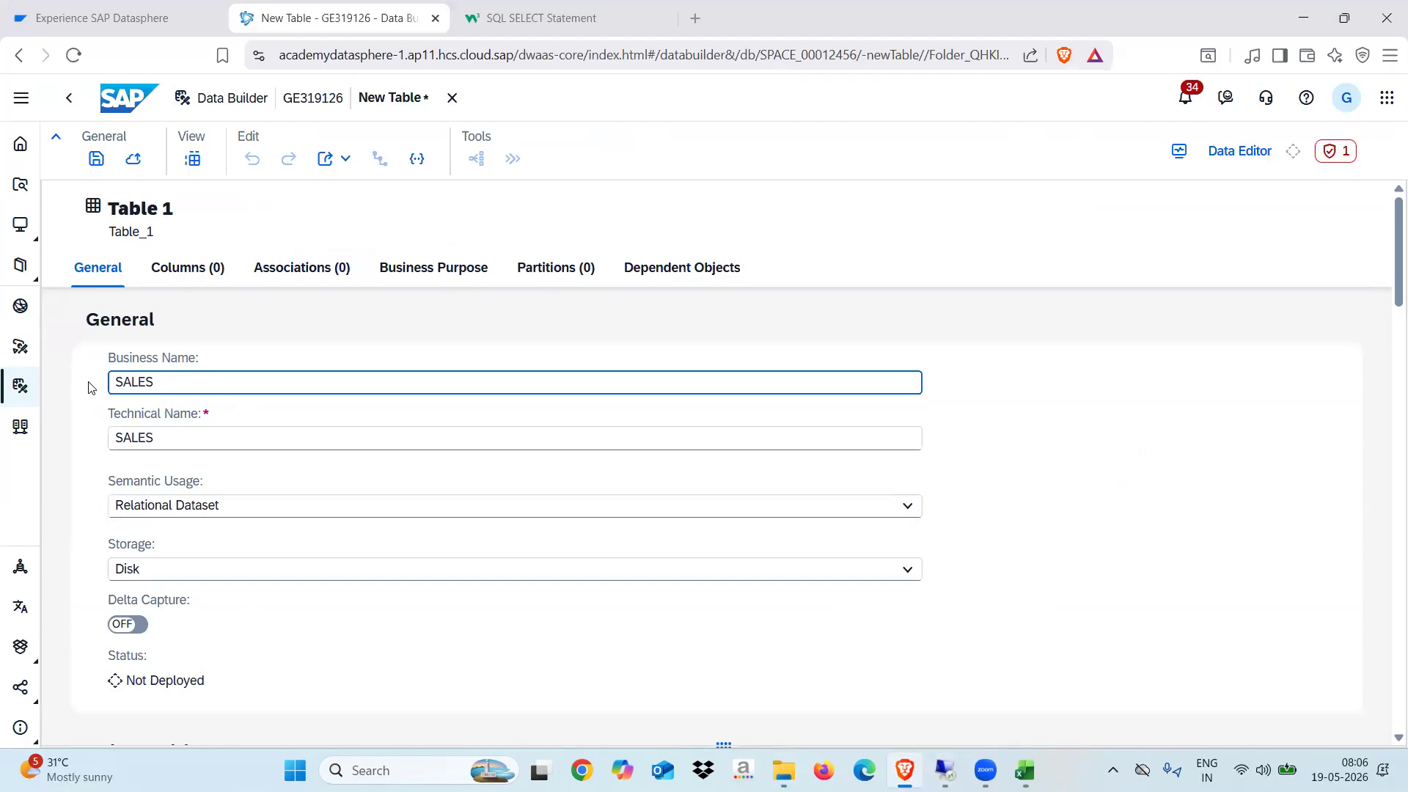
{"action": "type", "text": " MAN"}
{"action": "left_click", "coordinate": [210, 433]}
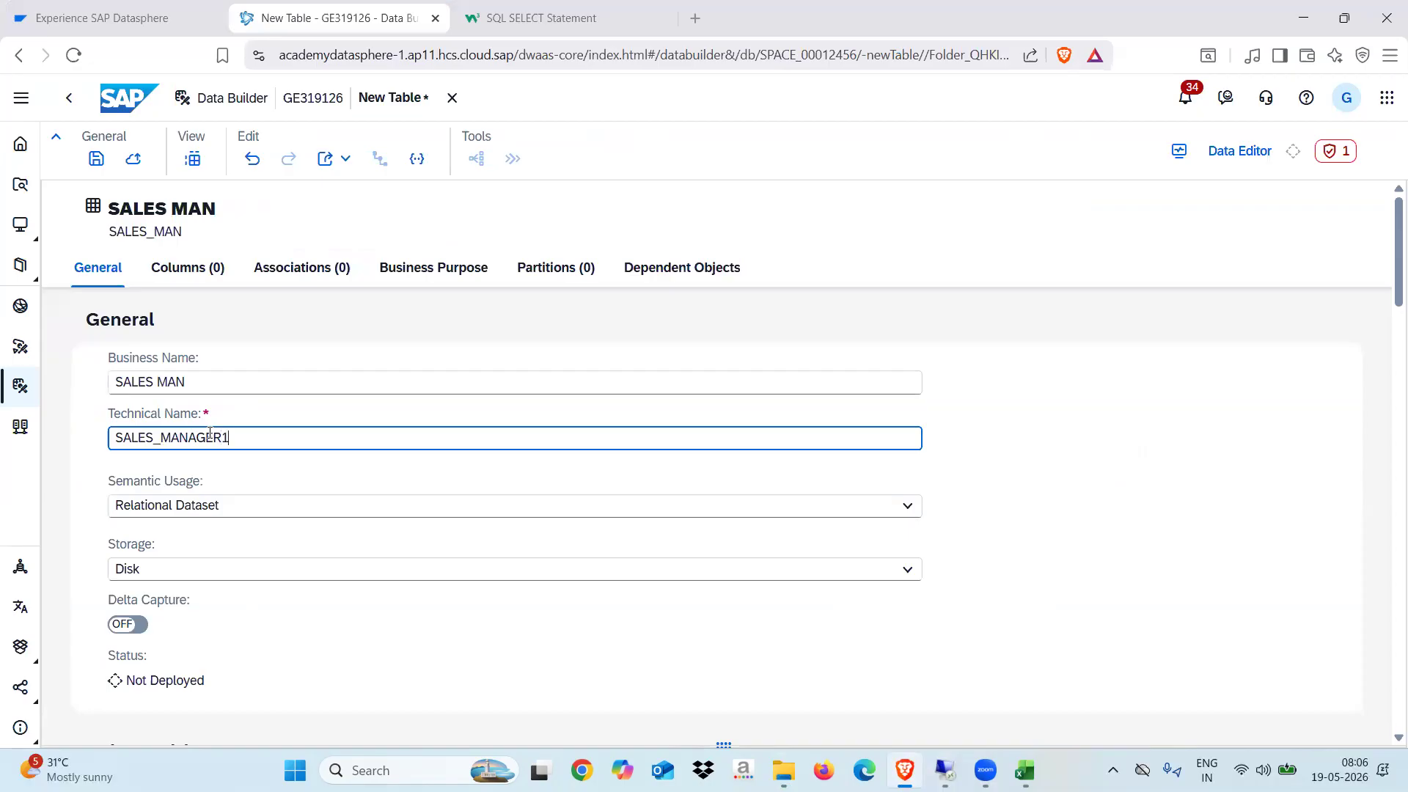
{"action": "left_click", "coordinate": [275, 519]}
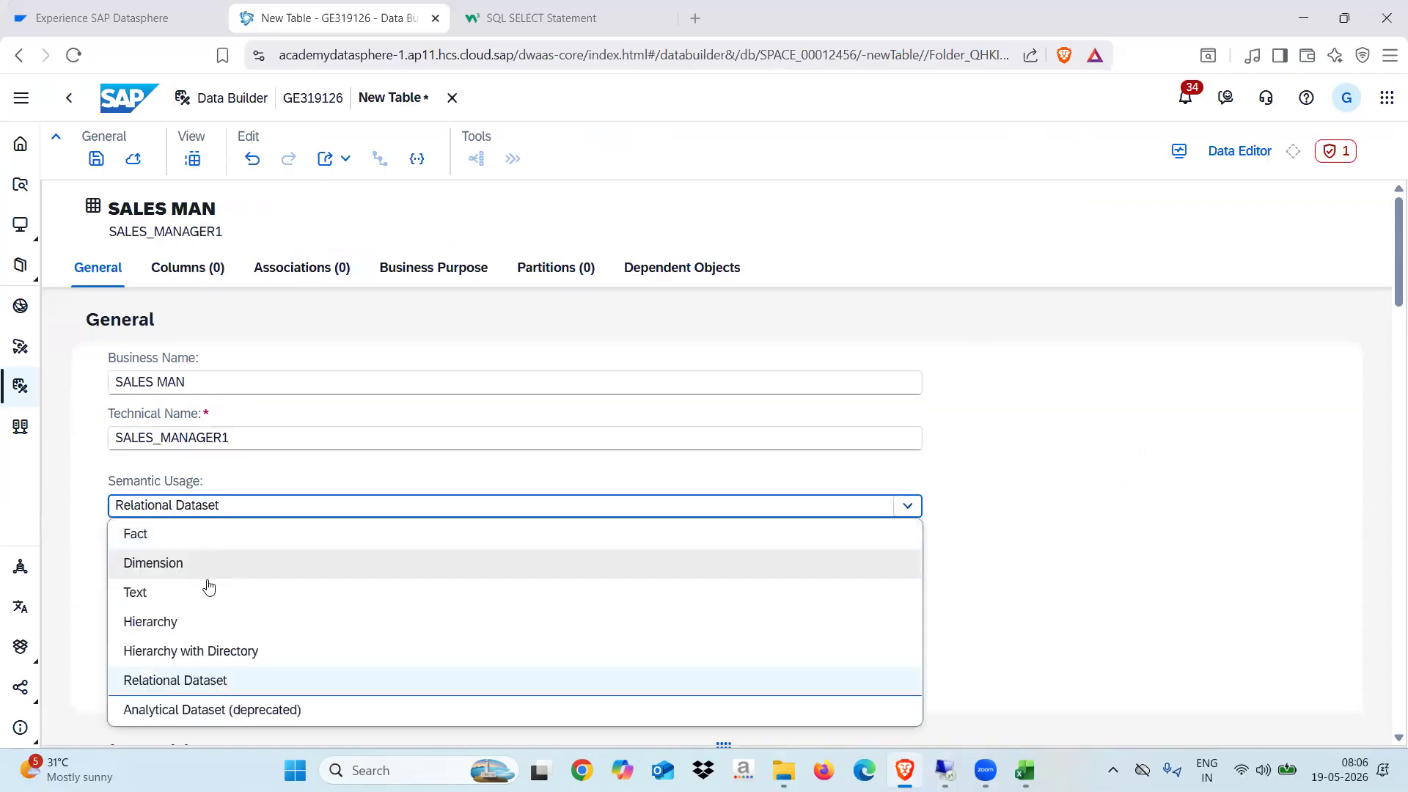
{"action": "left_click", "coordinate": [177, 569]}
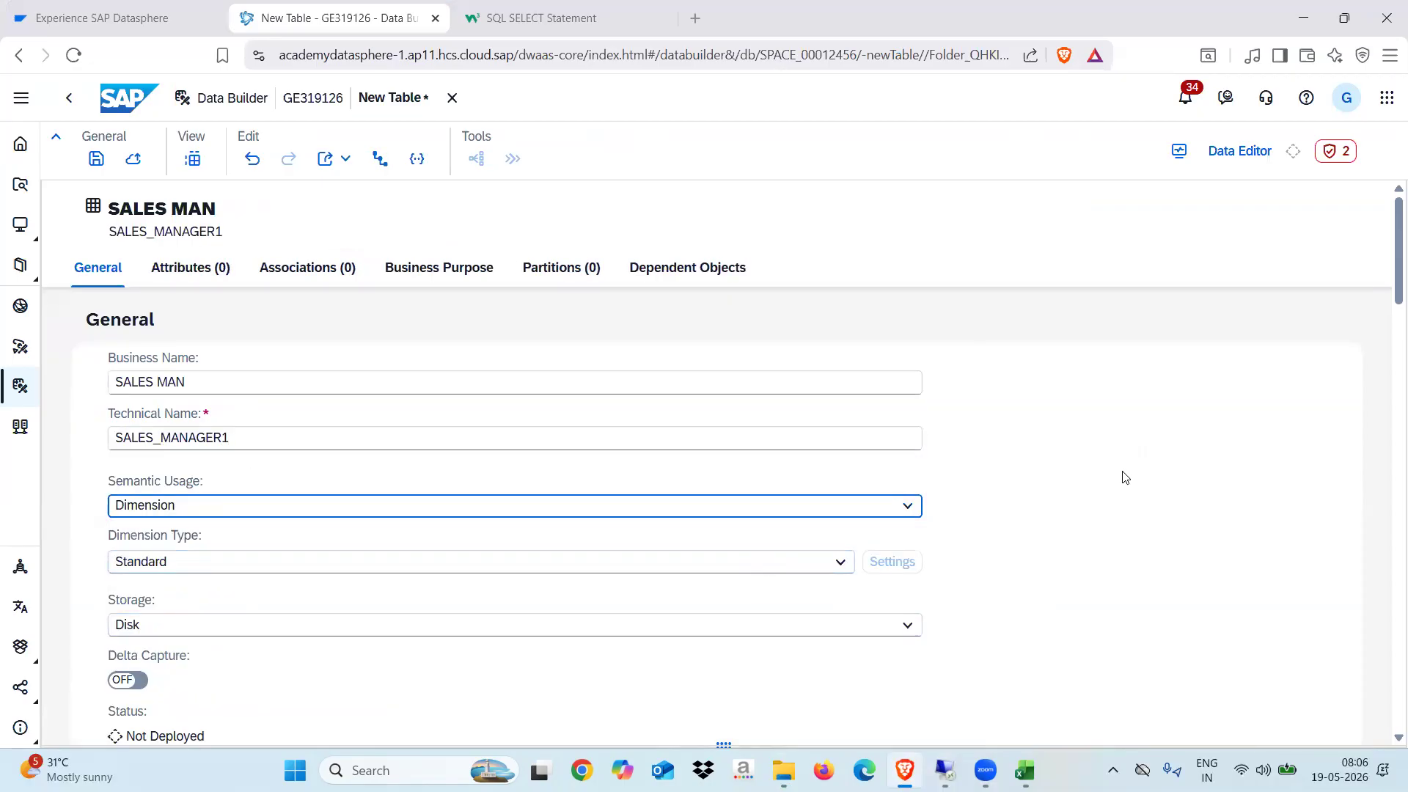
Add two attributes to the SALES MAN table and mark the first one as key
{"action": "left_click_drag", "start_coordinate": [1396, 237], "coordinate": [1388, 319]}
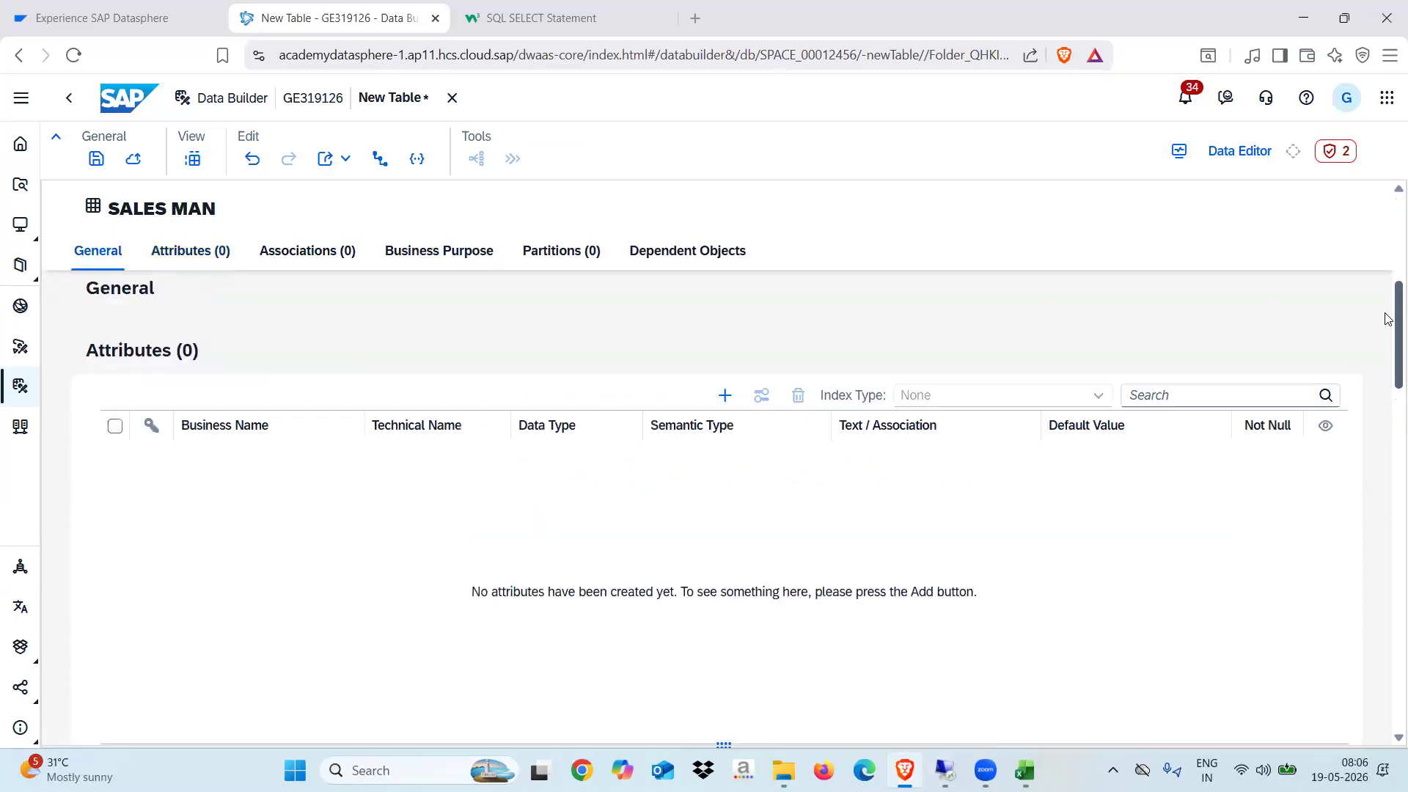
{"action": "left_click", "coordinate": [723, 415]}
{"action": "left_click", "coordinate": [724, 415]}
{"action": "left_click", "coordinate": [152, 475]}
Check the column headers in the Dimension Sales Manager file and name the key attribute SALES MANAGER
{"action": "left_click", "coordinate": [271, 473]}
{"action": "left_click_drag", "start_coordinate": [271, 473], "coordinate": [168, 485]}
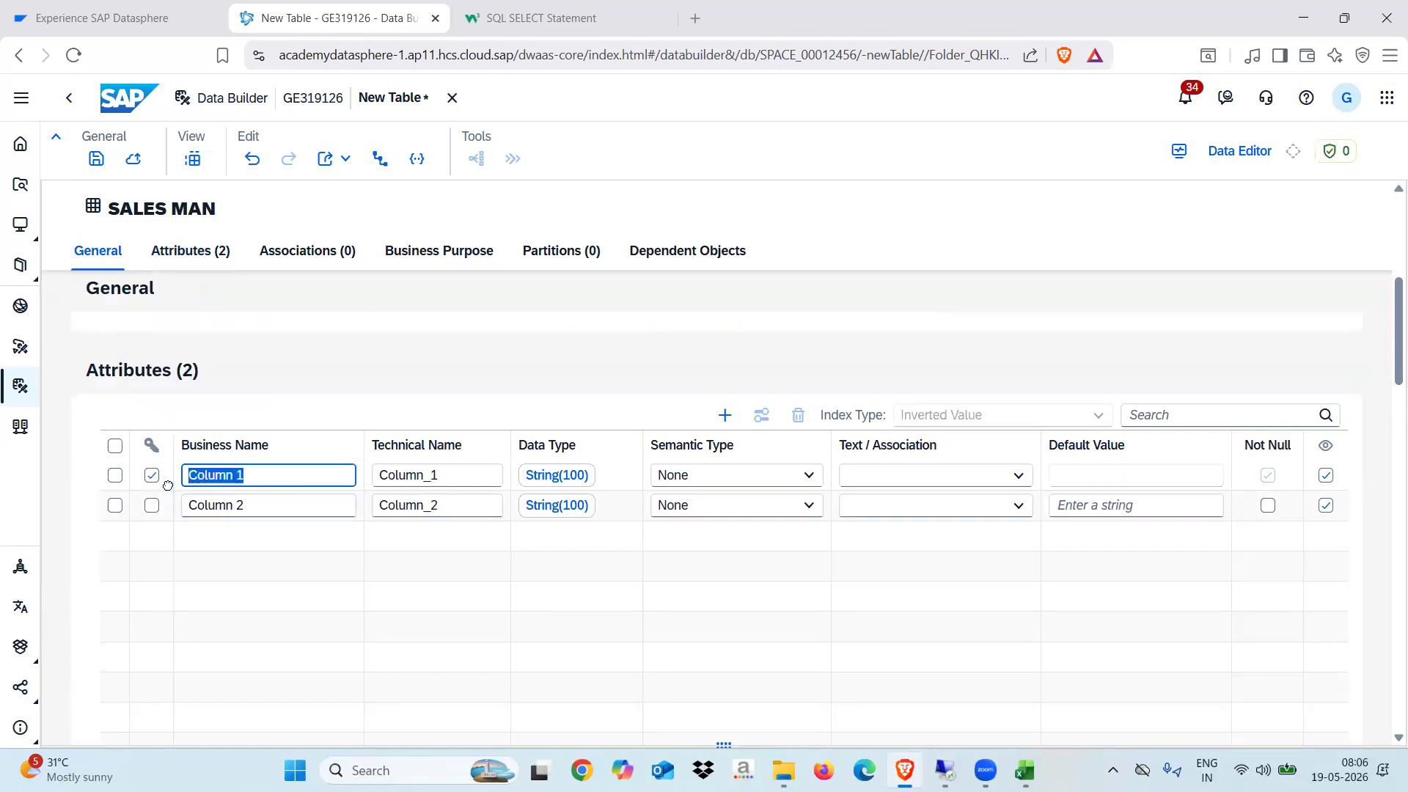
{"action": "key", "text": "alt+Tab"}
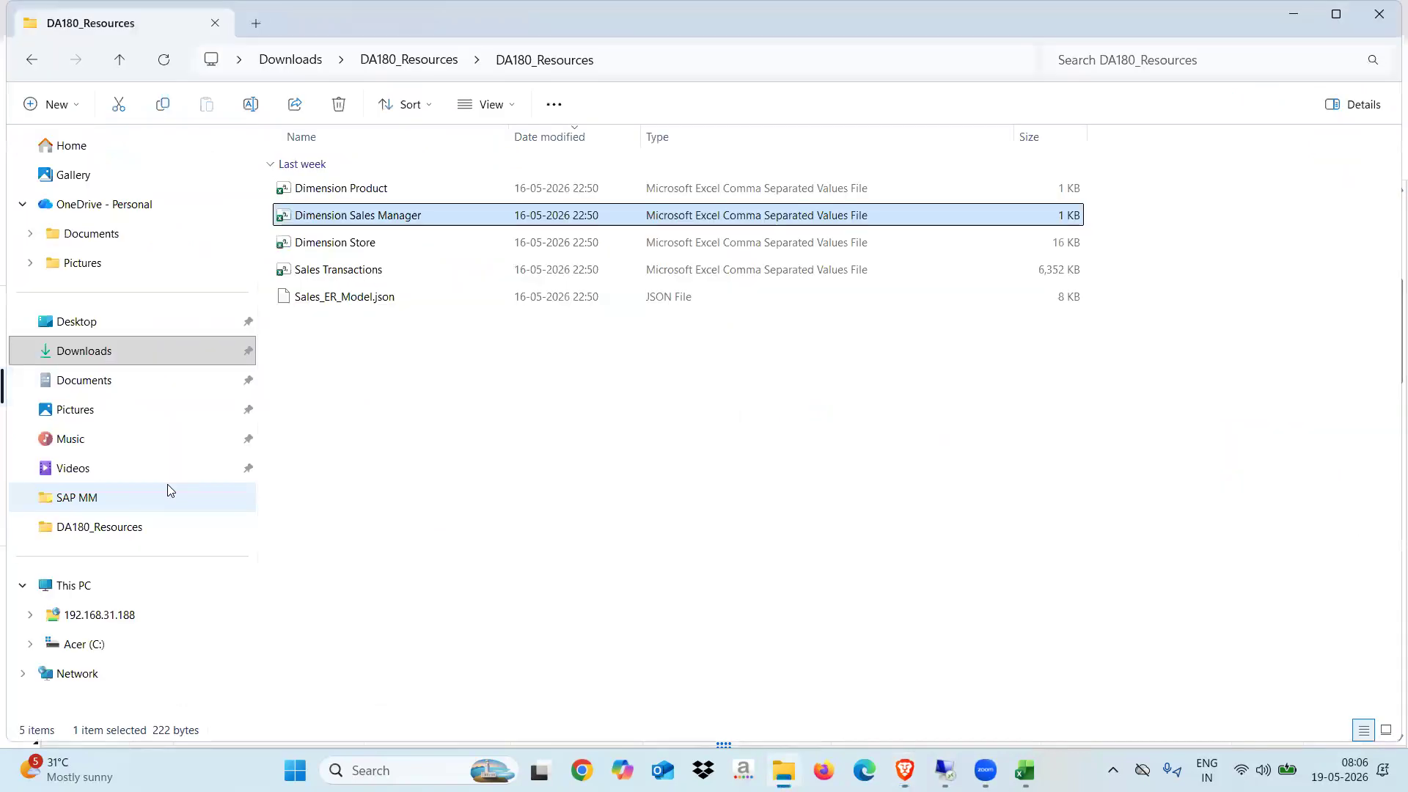
{"action": "key", "text": "alt+Tab"}
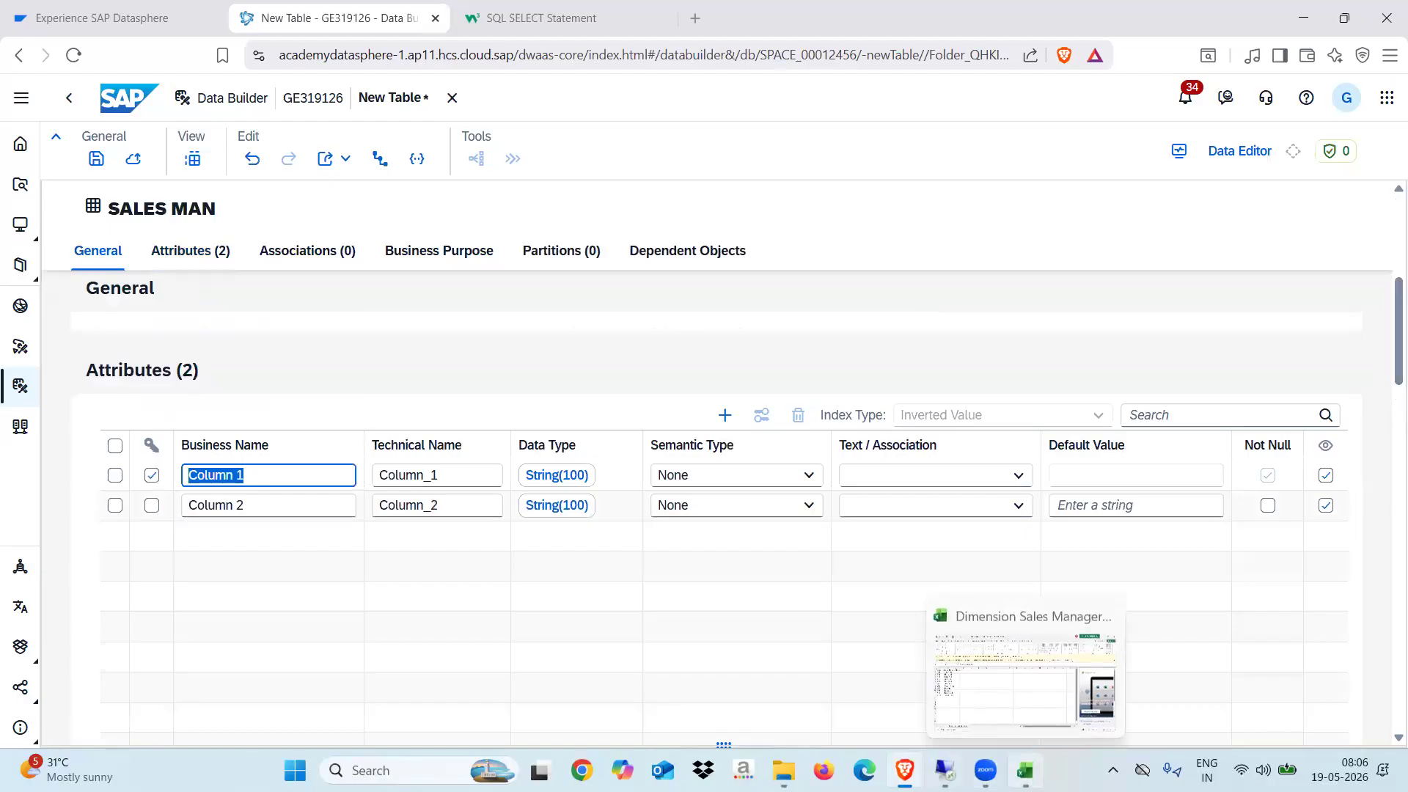
{"action": "left_click", "coordinate": [1024, 770]}
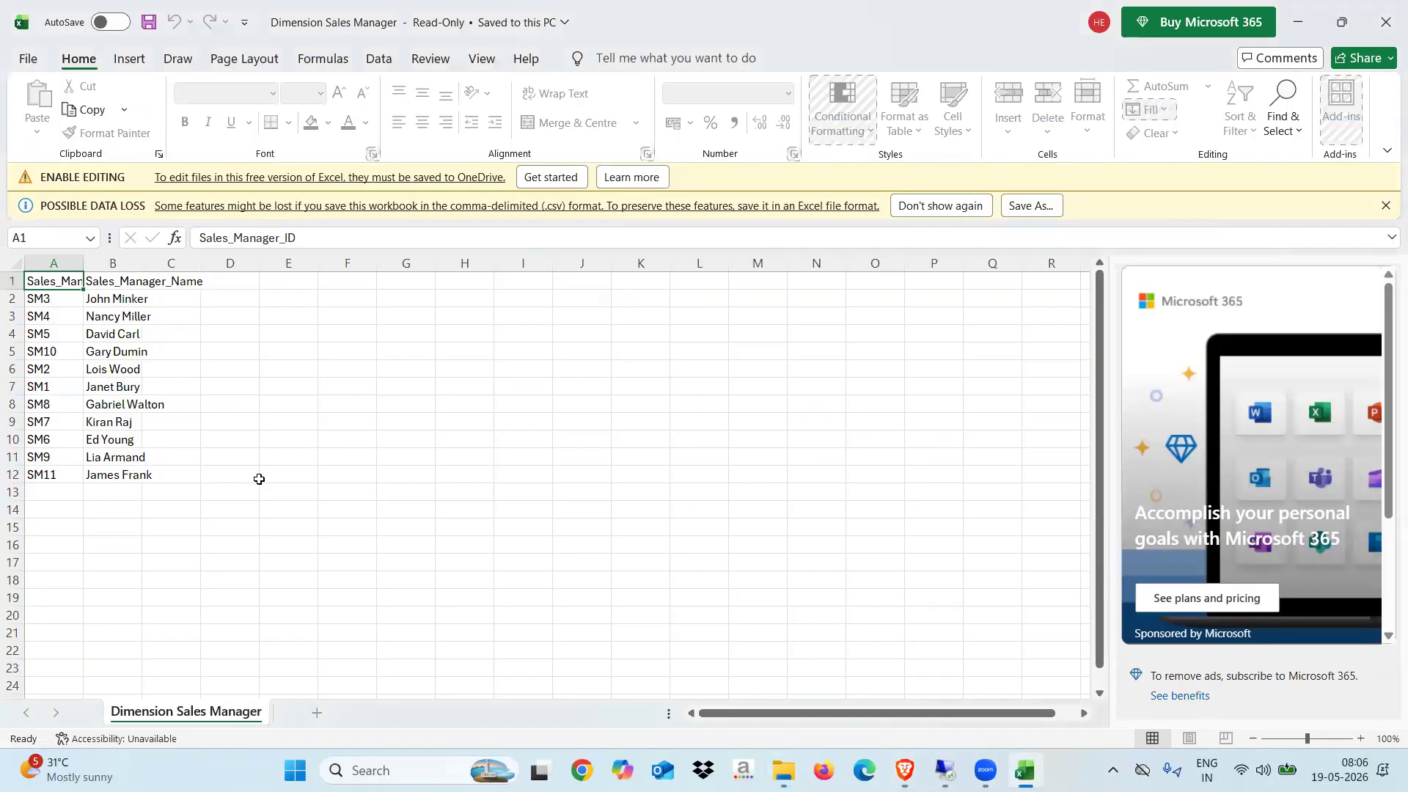
{"action": "key", "text": "alt+Tab"}
{"action": "type", "text": "SALES MANAGER"}
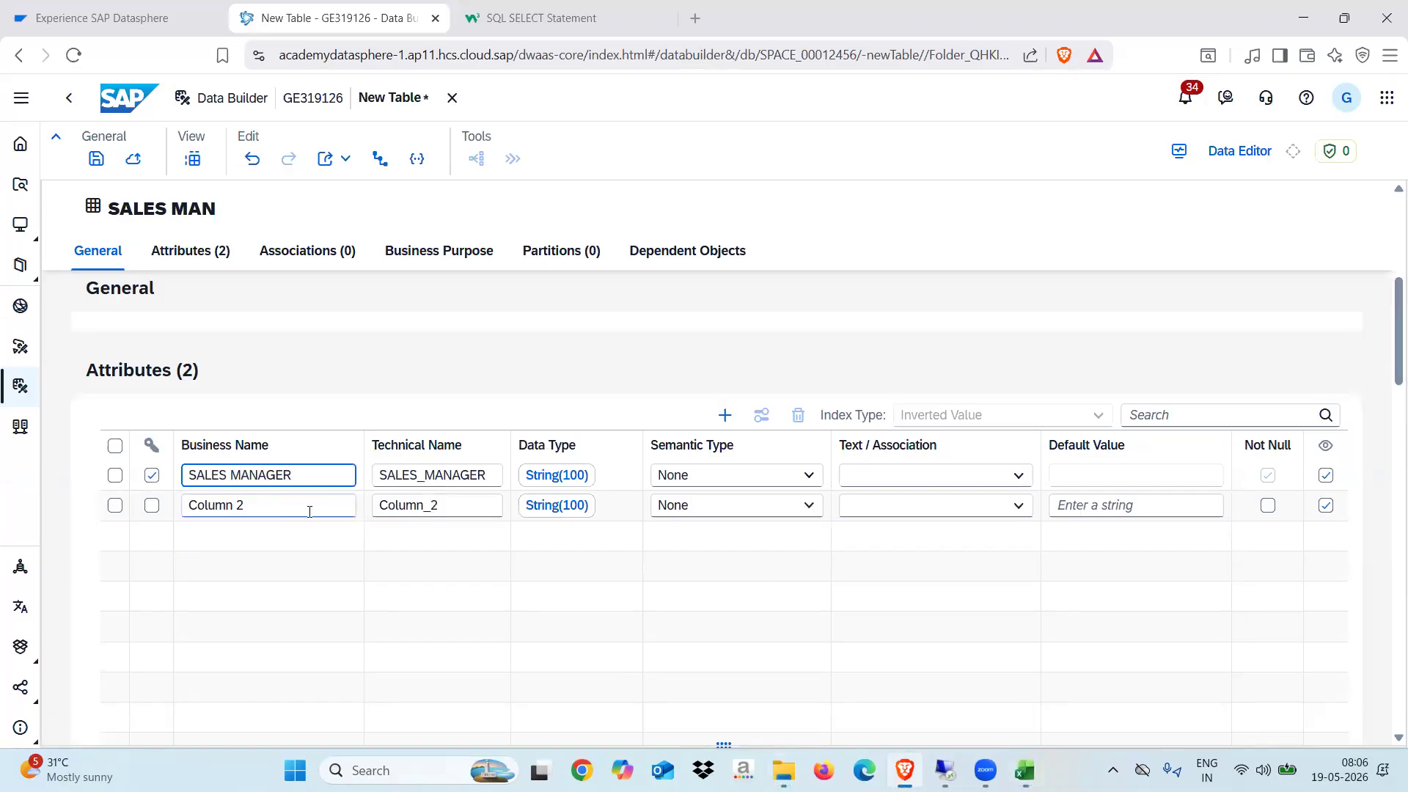
Rename the second attribute as SALES MANAGER ID
{"action": "left_click", "coordinate": [298, 514]}
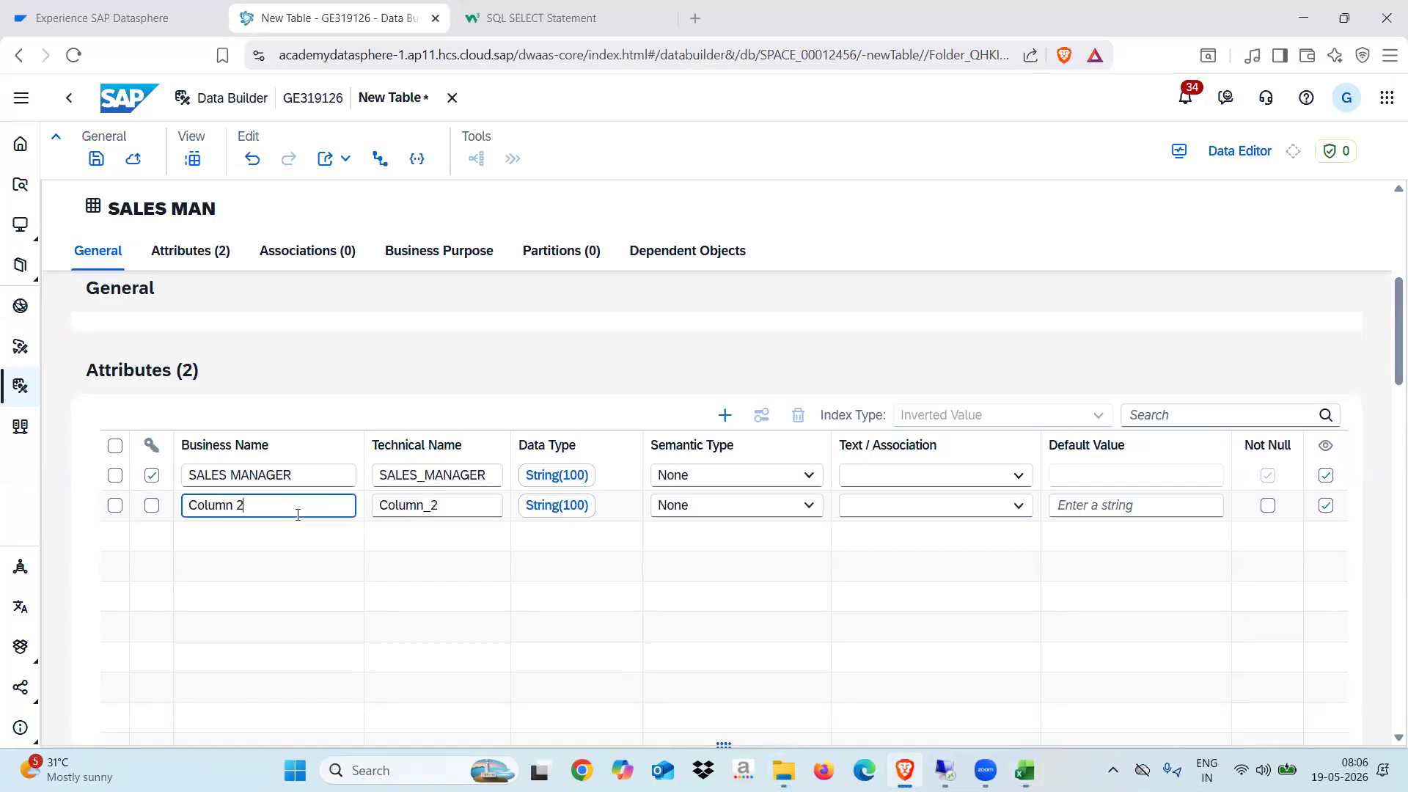
{"action": "key", "text": "BackSpace"}
{"action": "key", "text": "BackSpace"}
{"action": "key", "text": "BackSpace"}
{"action": "key", "text": "BackSpace"}
{"action": "key", "text": "BackSpace"}
{"action": "key", "text": "BackSpace"}
{"action": "key", "text": "BackSpace"}
{"action": "type", "text": "SALES MANAGER"}
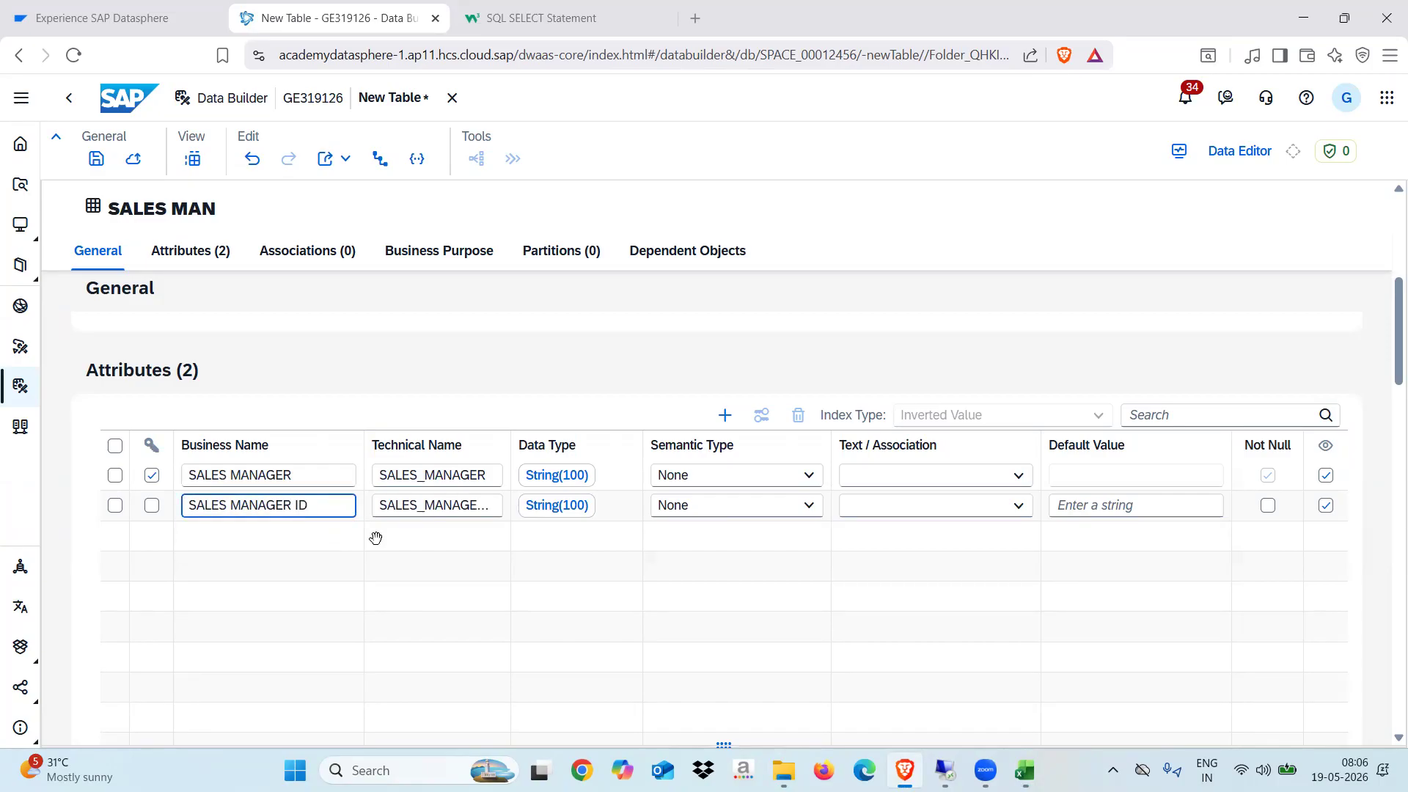
{"action": "type", "text": " ID"}
Set the string length of the SALES MANAGER attribute to 3
{"action": "left_click", "coordinate": [562, 482]}
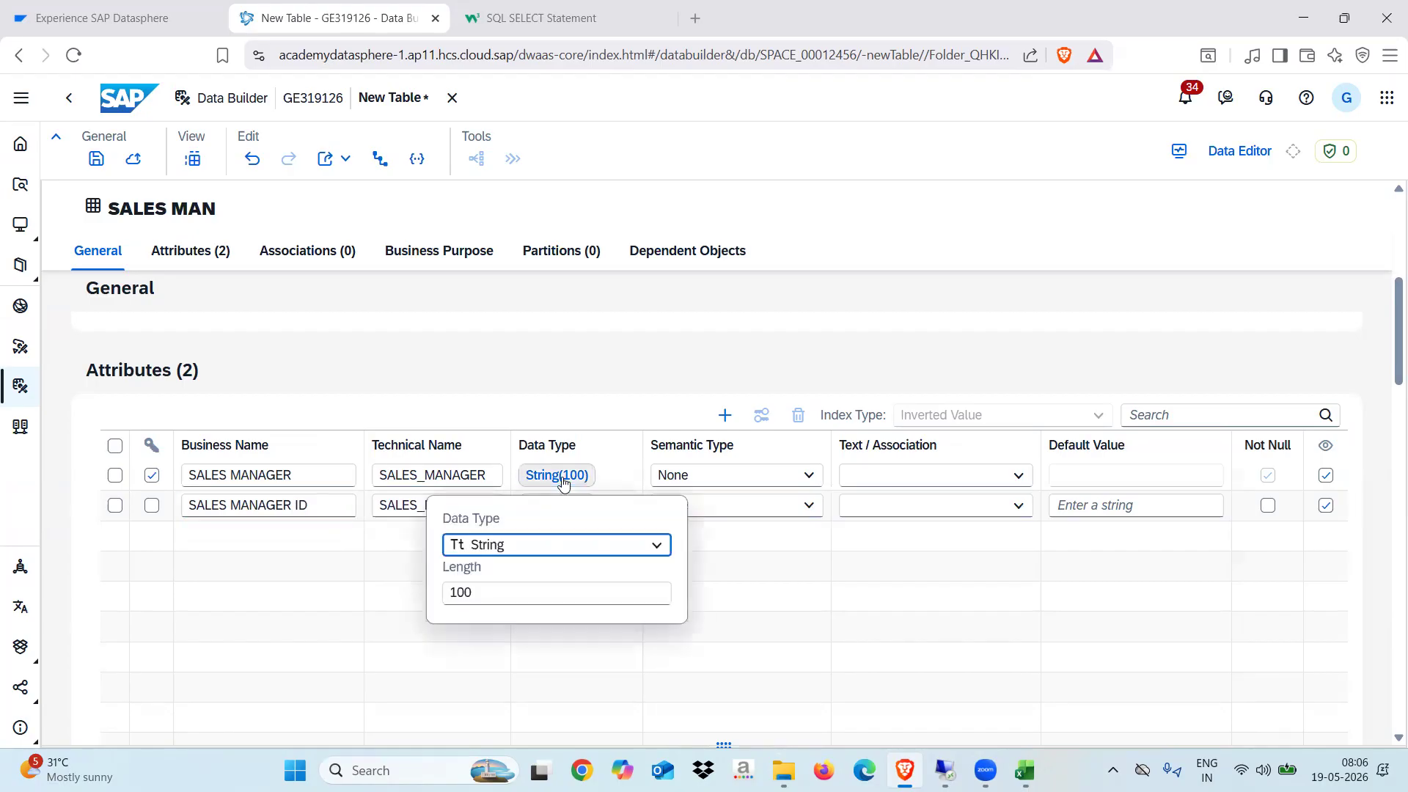
{"action": "left_click_drag", "start_coordinate": [481, 588], "coordinate": [402, 606]}
{"action": "type", "text": "3"}
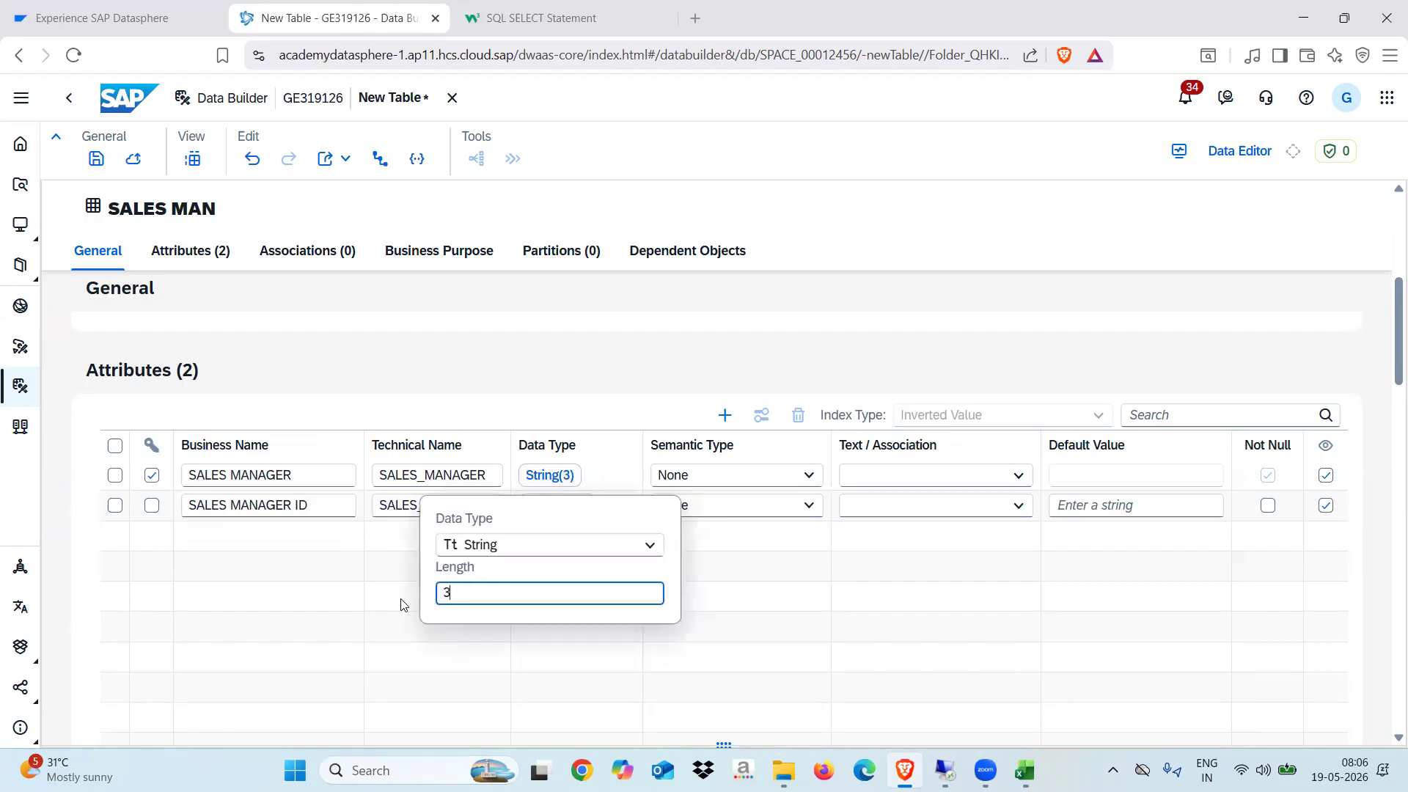
{"action": "left_click", "coordinate": [374, 605]}
Check the ID values in the Dimension Sales Manager file and set the SALES MANAGER attribute's string length to 5
{"action": "key", "text": "alt+Tab"}
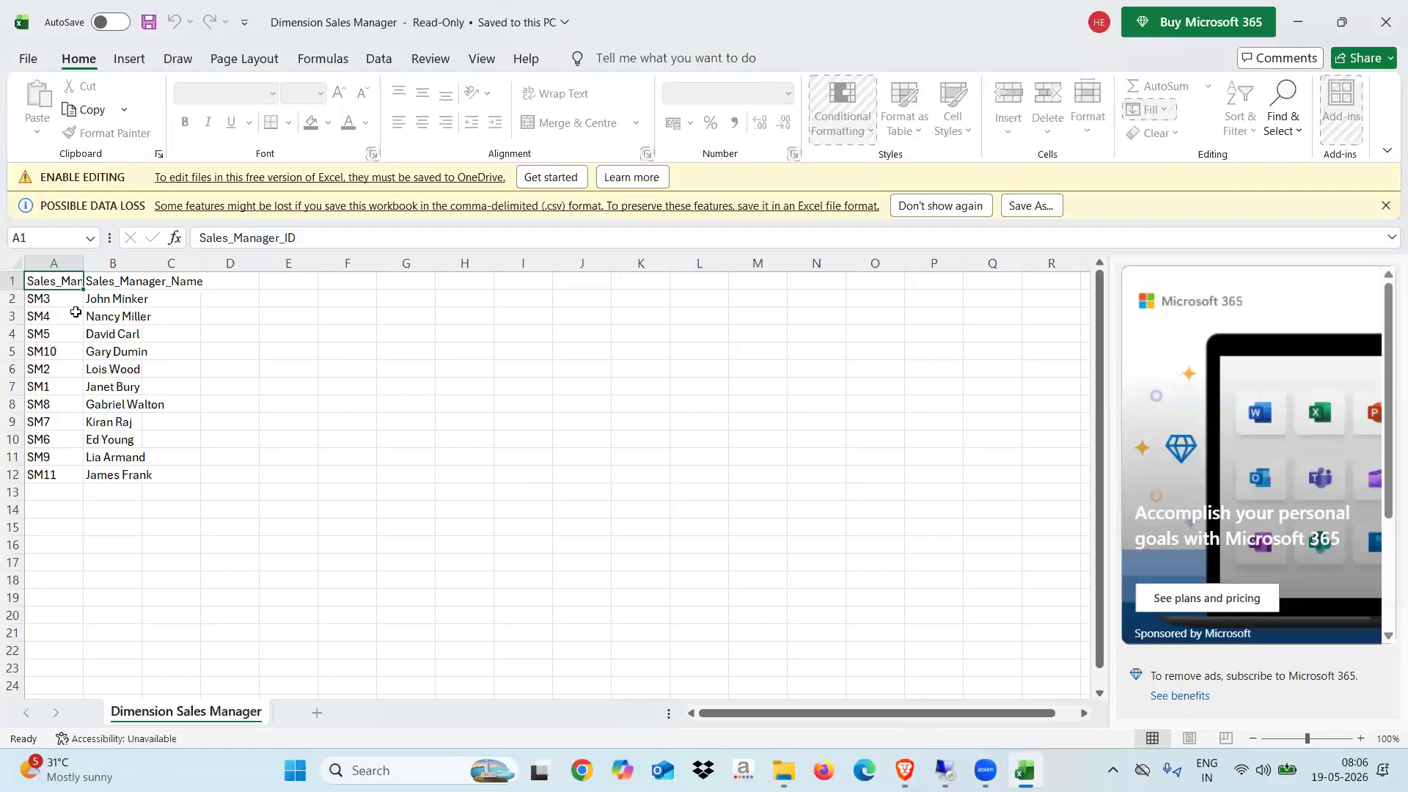
{"action": "key", "text": "alt+Tab"}
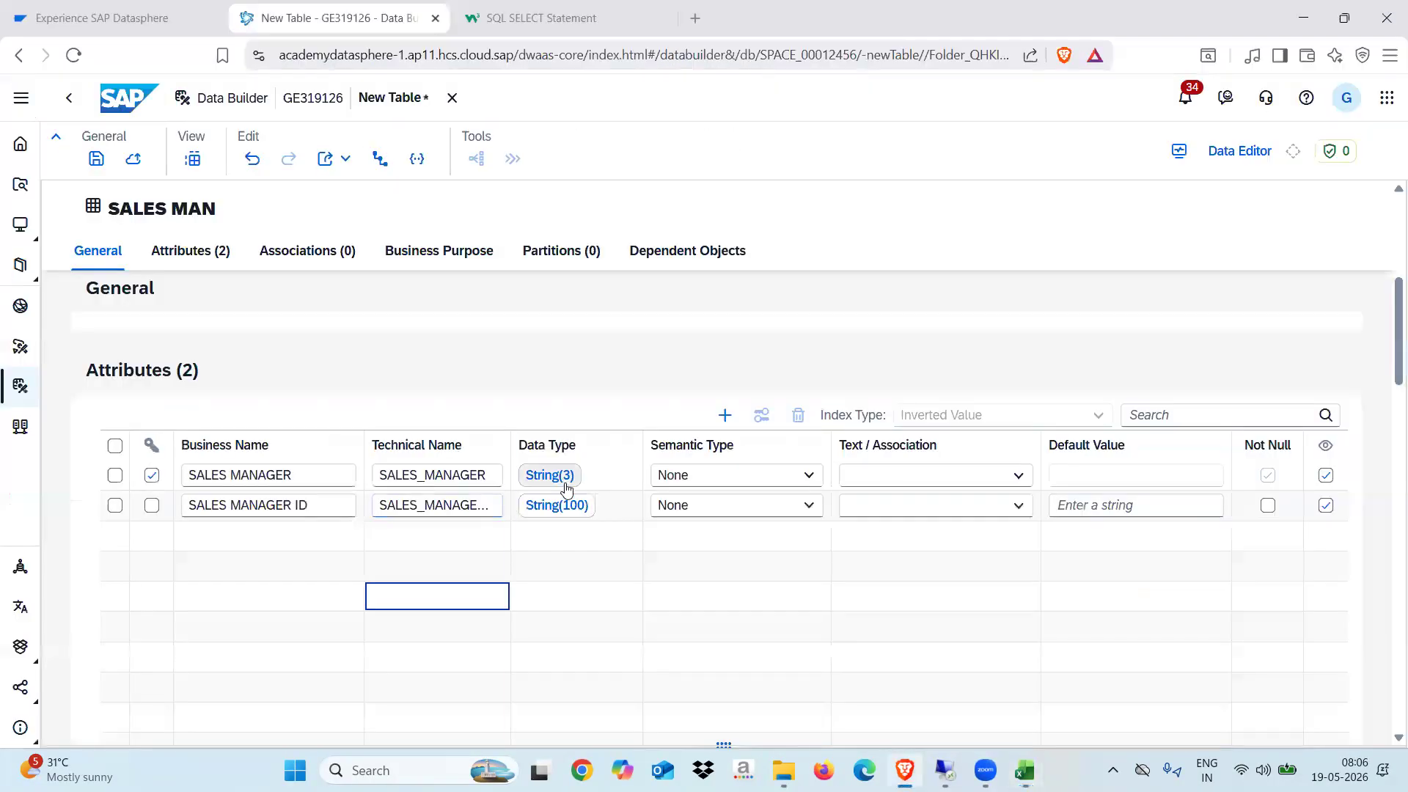
{"action": "left_click", "coordinate": [550, 475]}
{"action": "left_click", "coordinate": [501, 594]}
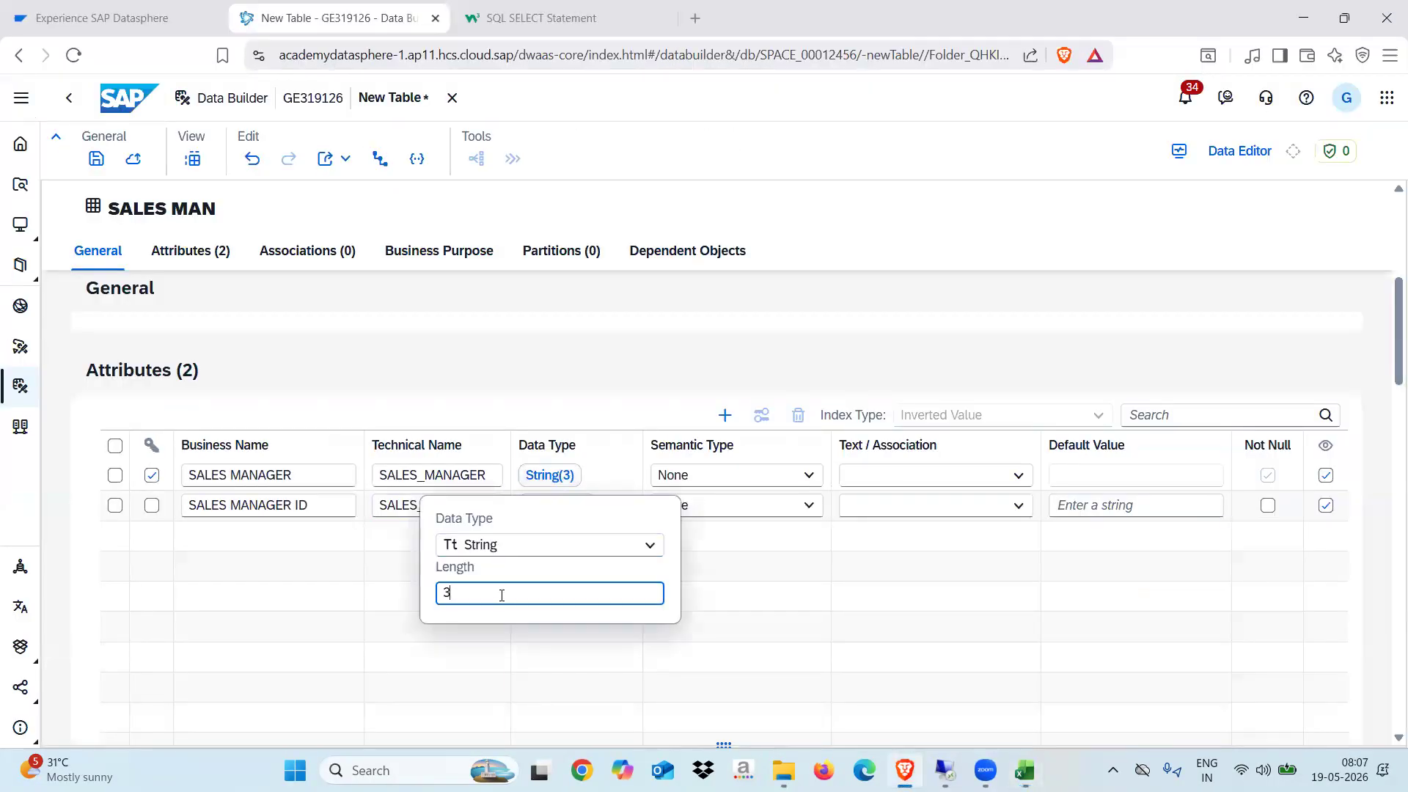
{"action": "key", "text": "BackSpace"}
{"action": "type", "text": "5"}
{"action": "left_click", "coordinate": [351, 561]}
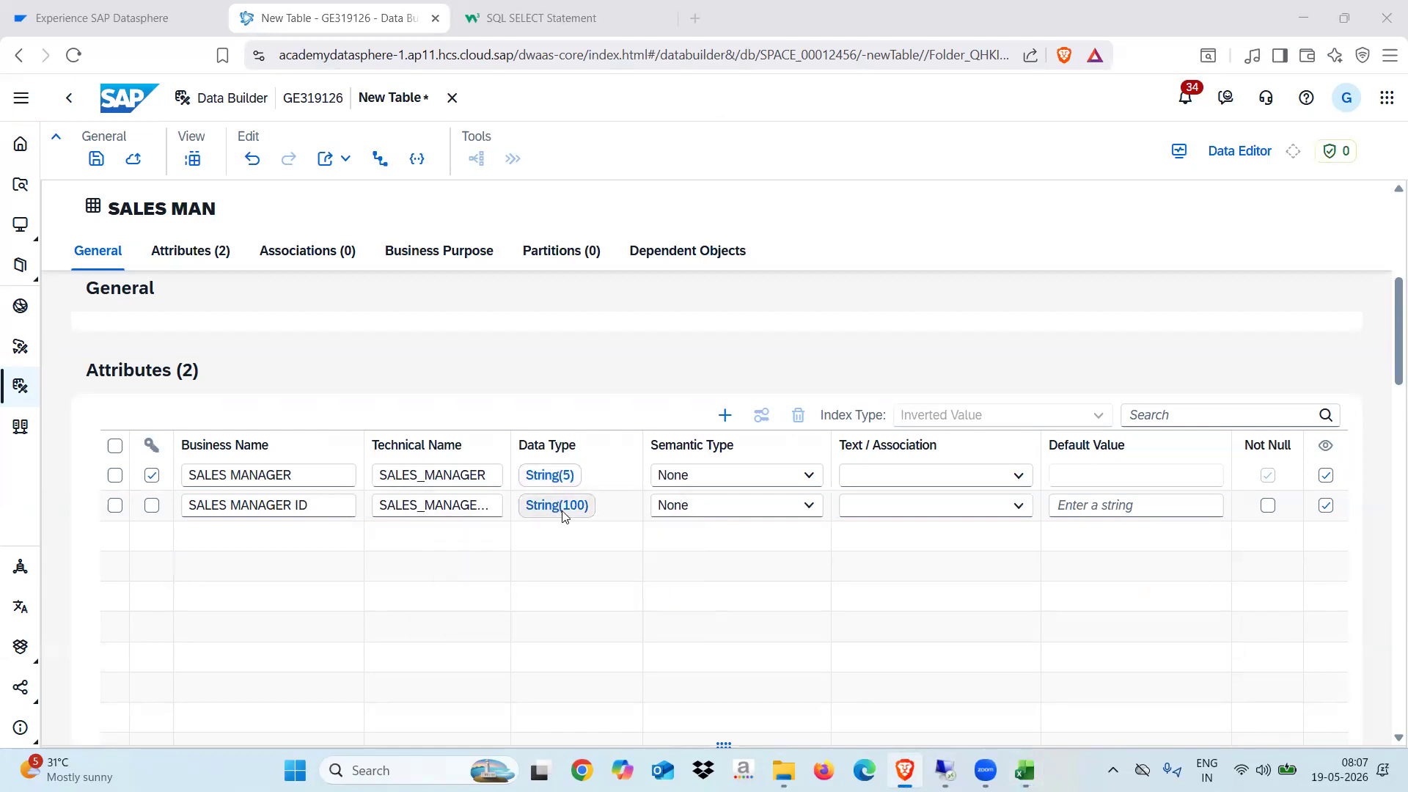
Set the string length of the SALES MANAGER ID attribute to 20
{"action": "key", "text": "alt+Tab"}
{"action": "key", "text": "alt+Tab"}
{"action": "left_click", "coordinate": [558, 506]}
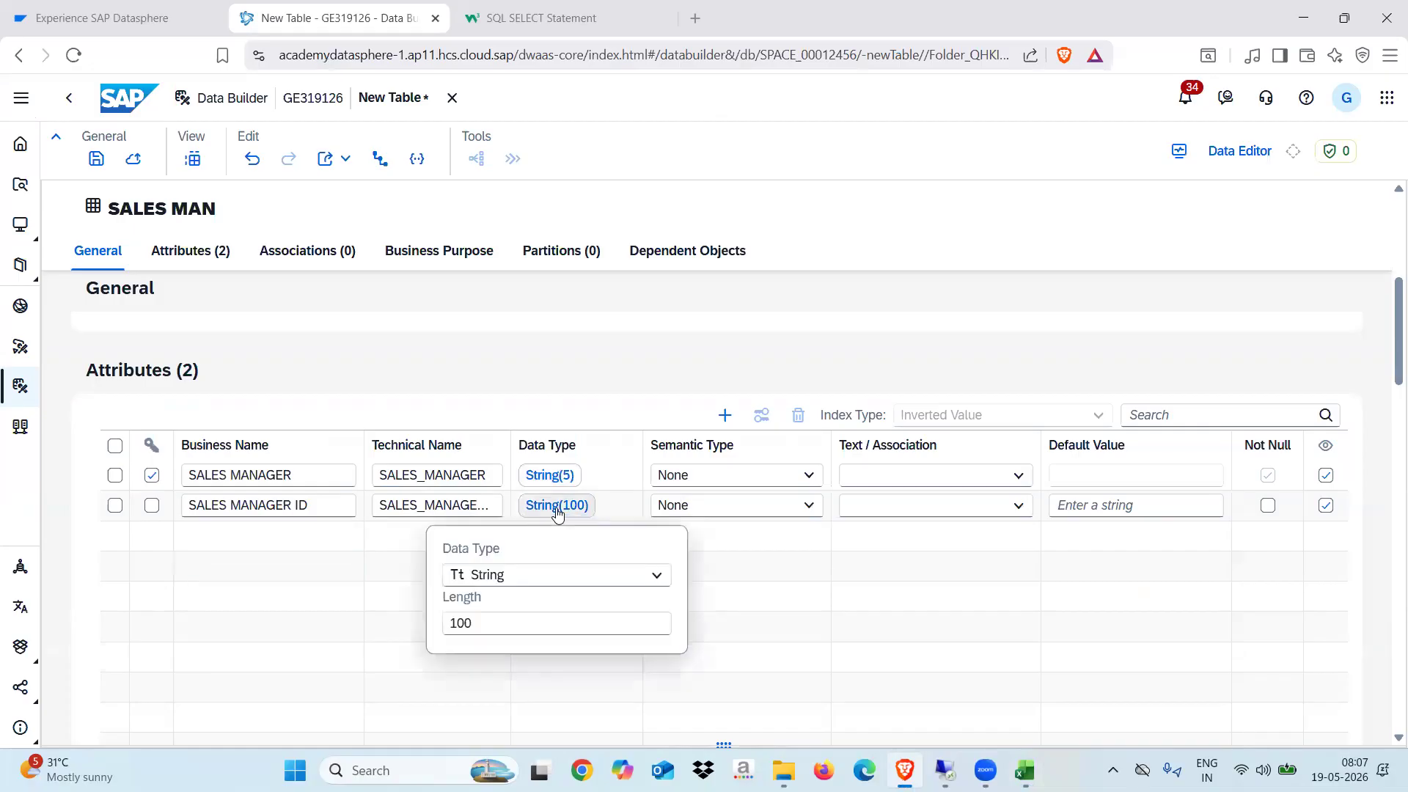
{"action": "double_click", "coordinate": [490, 613]}
{"action": "type", "text": "20"}
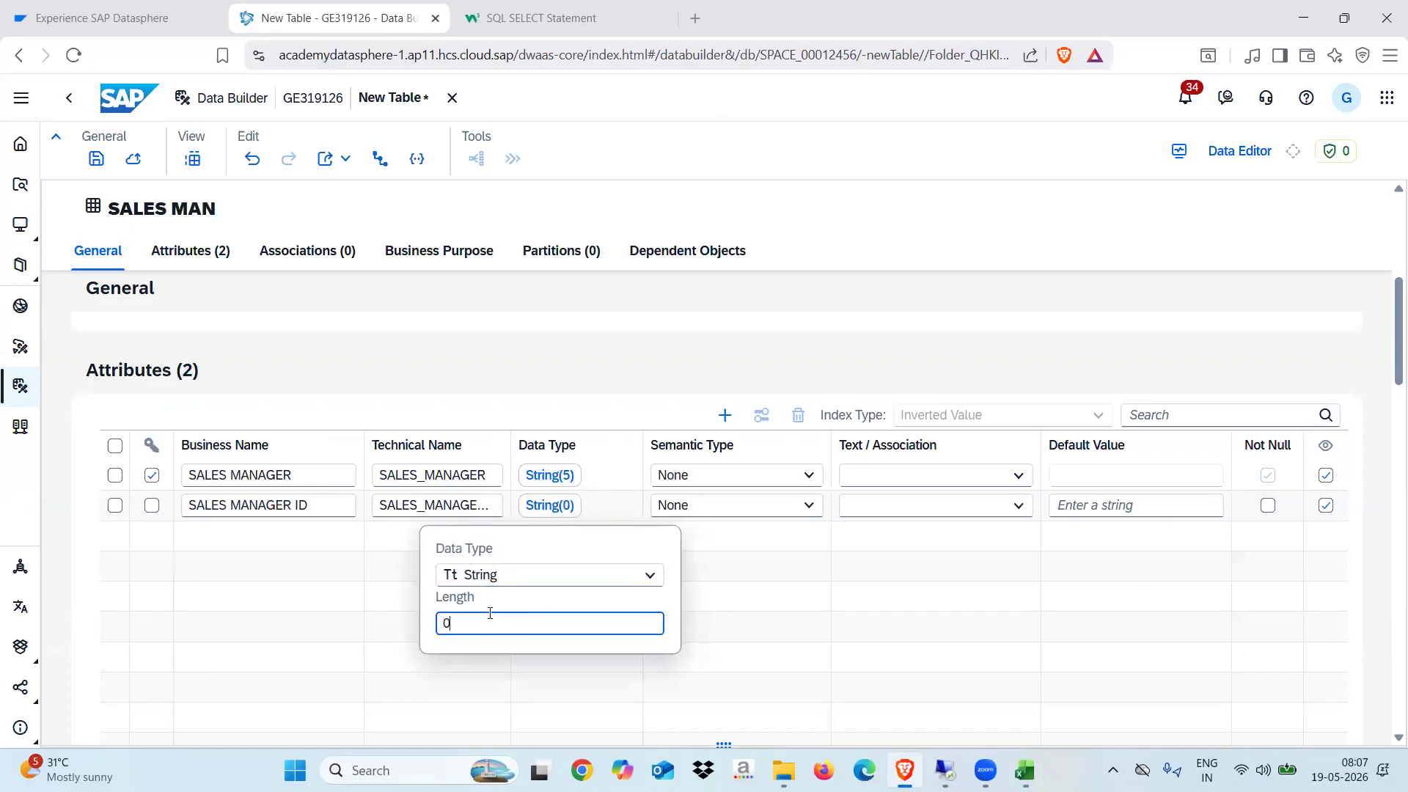
{"action": "left_click", "coordinate": [359, 571]}
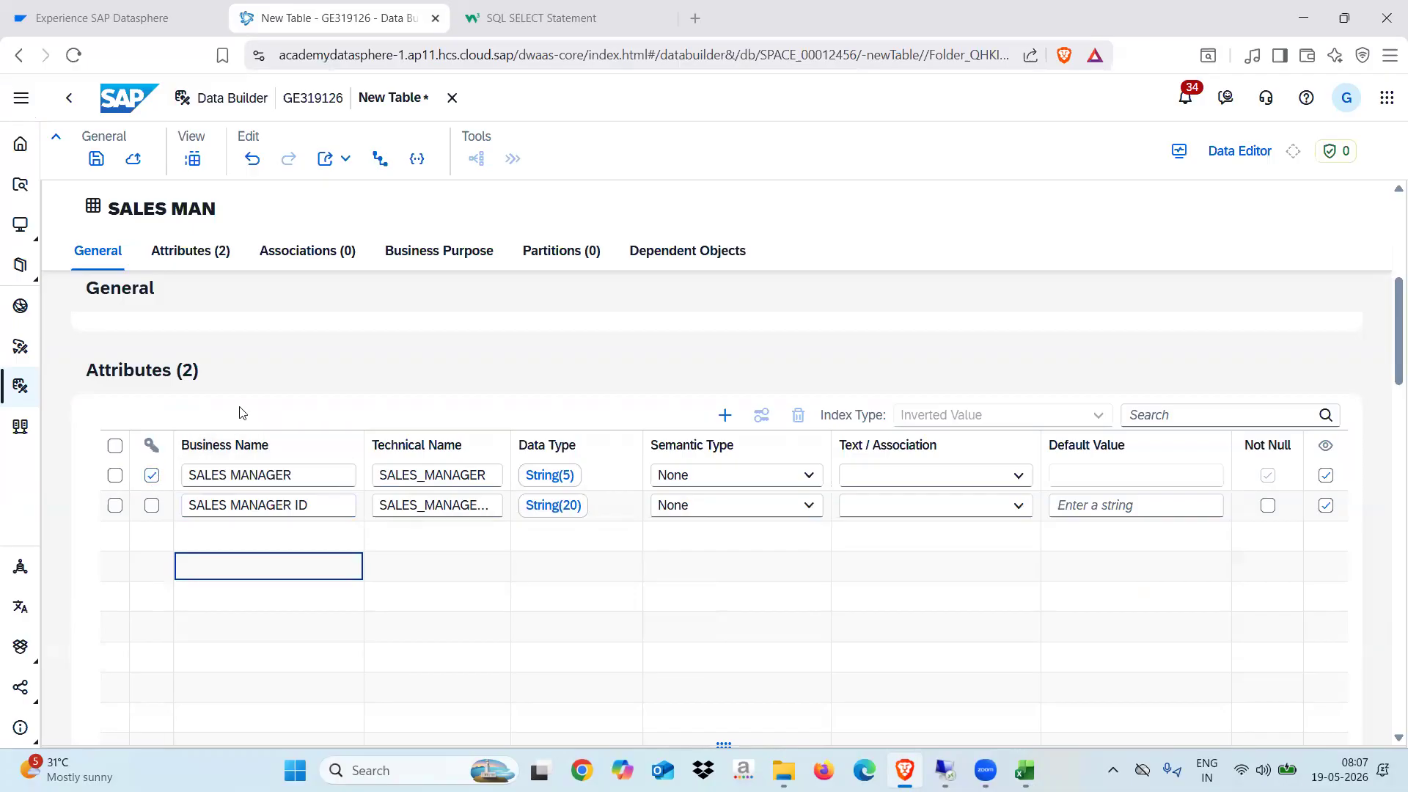
Set SALES MANAGER ID's semantic type to Text and assign it as the text of the SALES MANAGER attribute
{"action": "left_click", "coordinate": [1018, 476]}
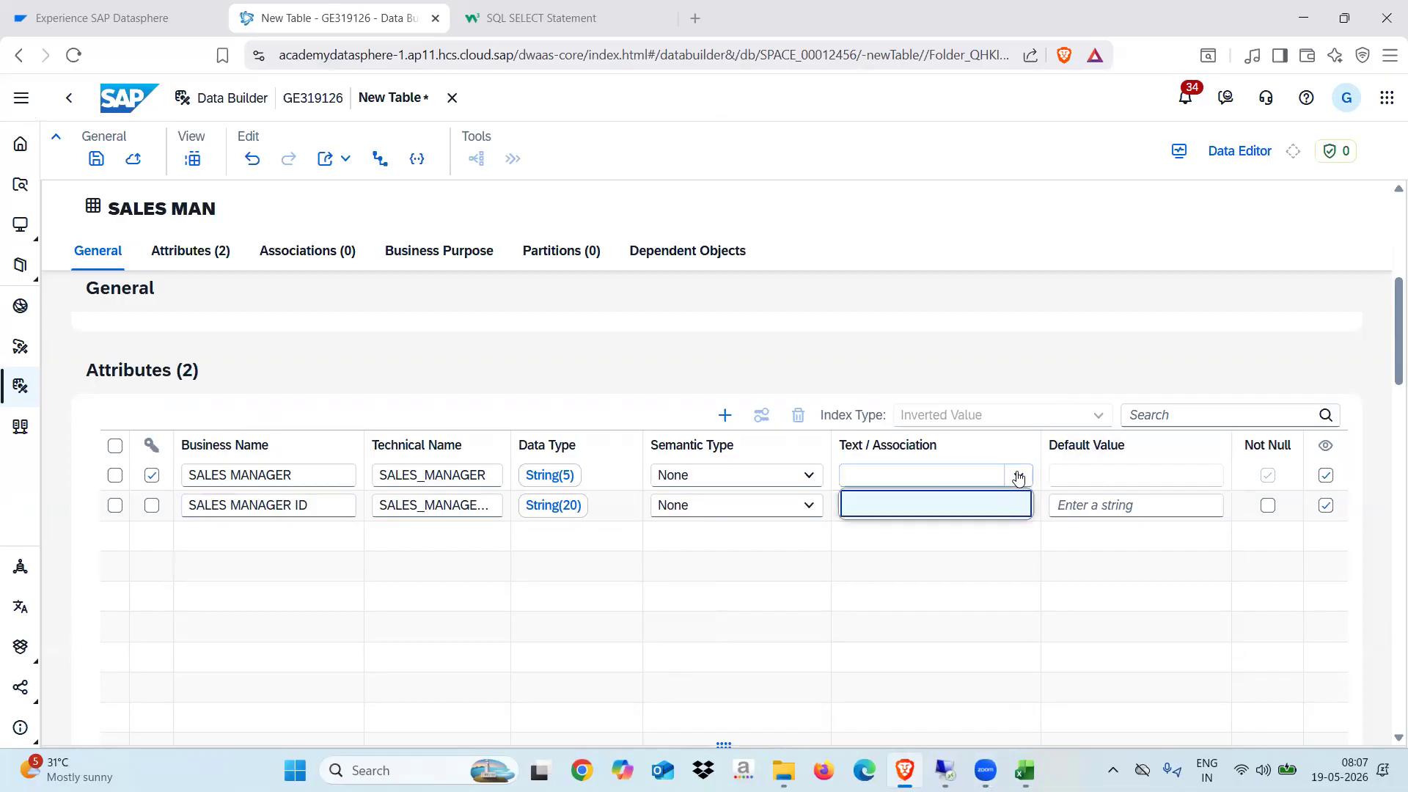
{"action": "left_click", "coordinate": [808, 504]}
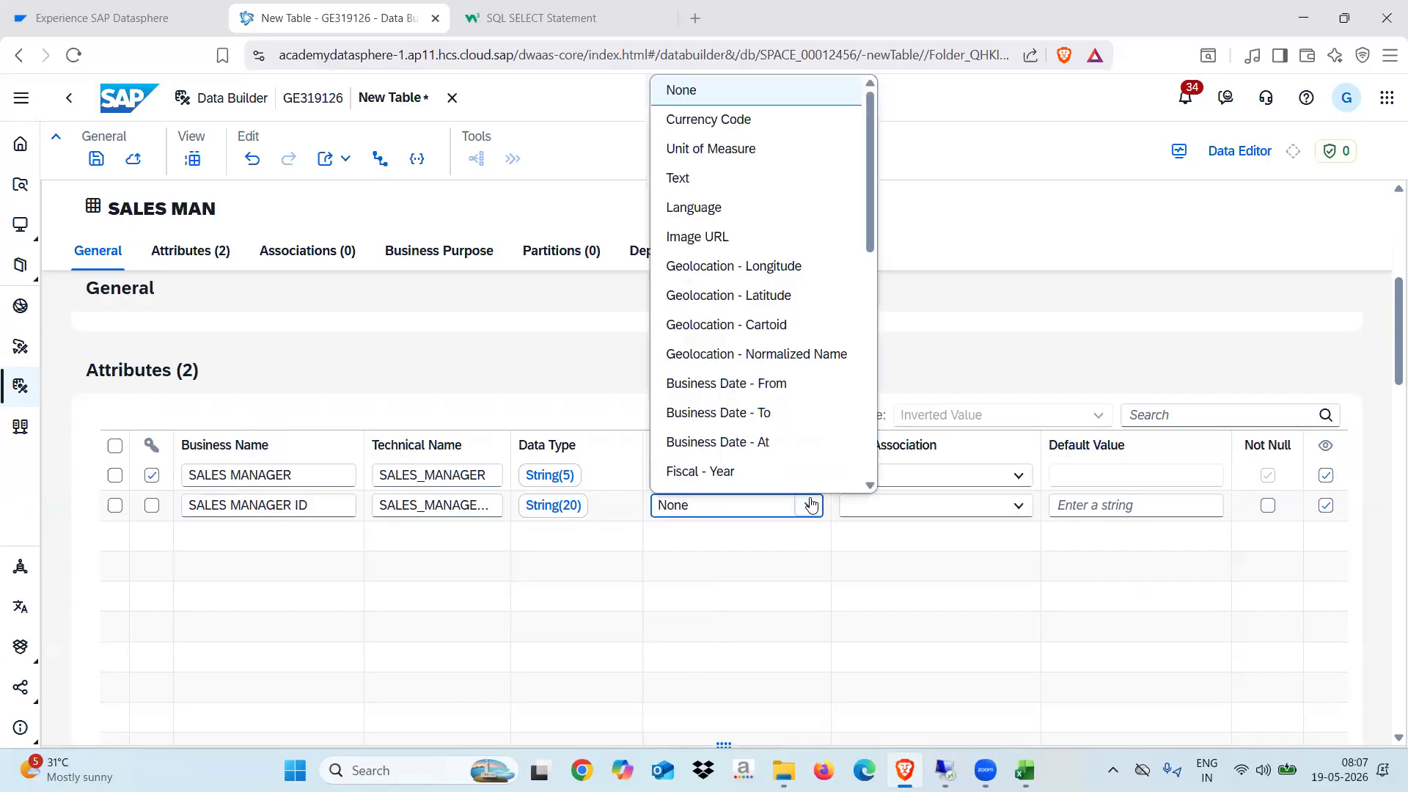
{"action": "left_click", "coordinate": [675, 179]}
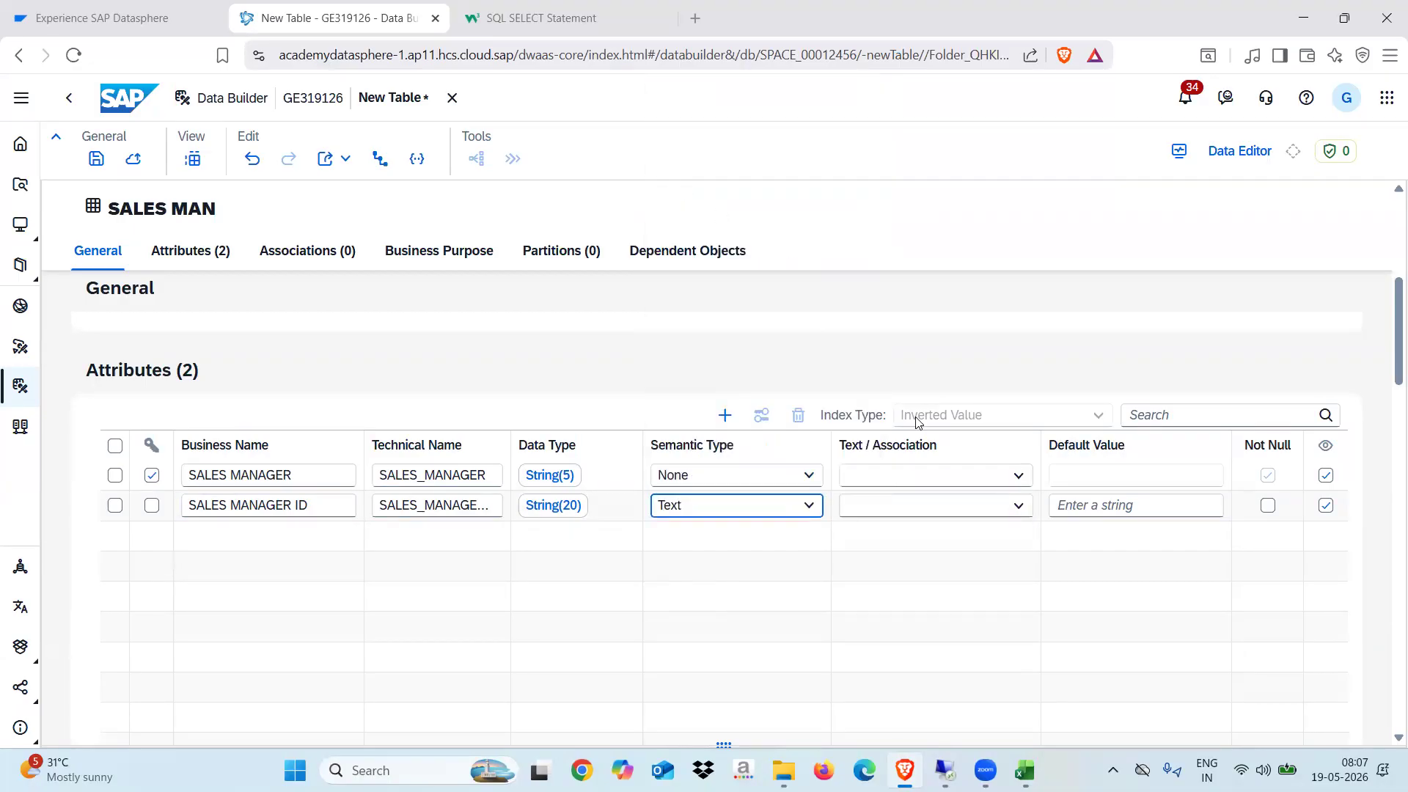
{"action": "left_click", "coordinate": [1019, 476]}
{"action": "left_click", "coordinate": [957, 531]}
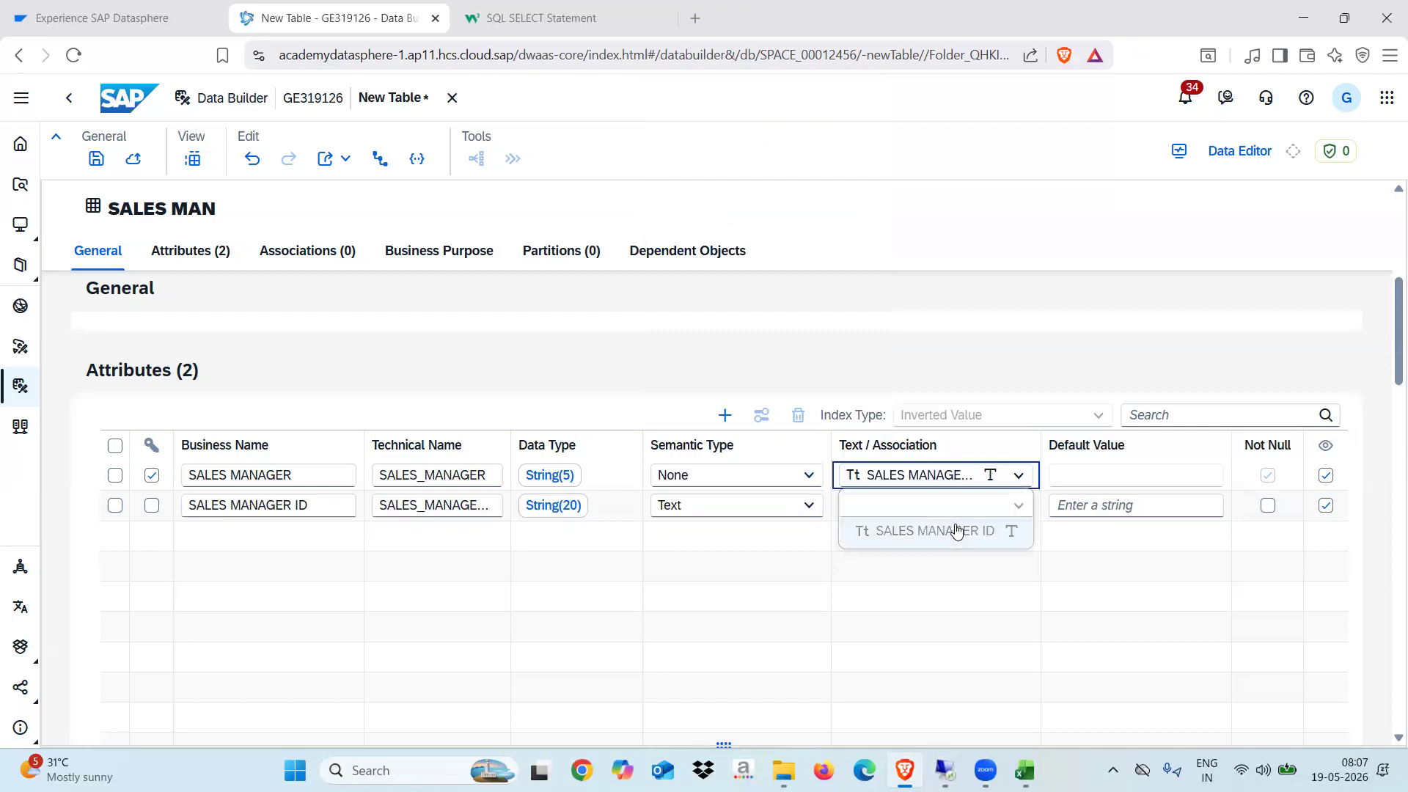
Save the SALES MAN table and deploy it
{"action": "left_click", "coordinate": [96, 159]}
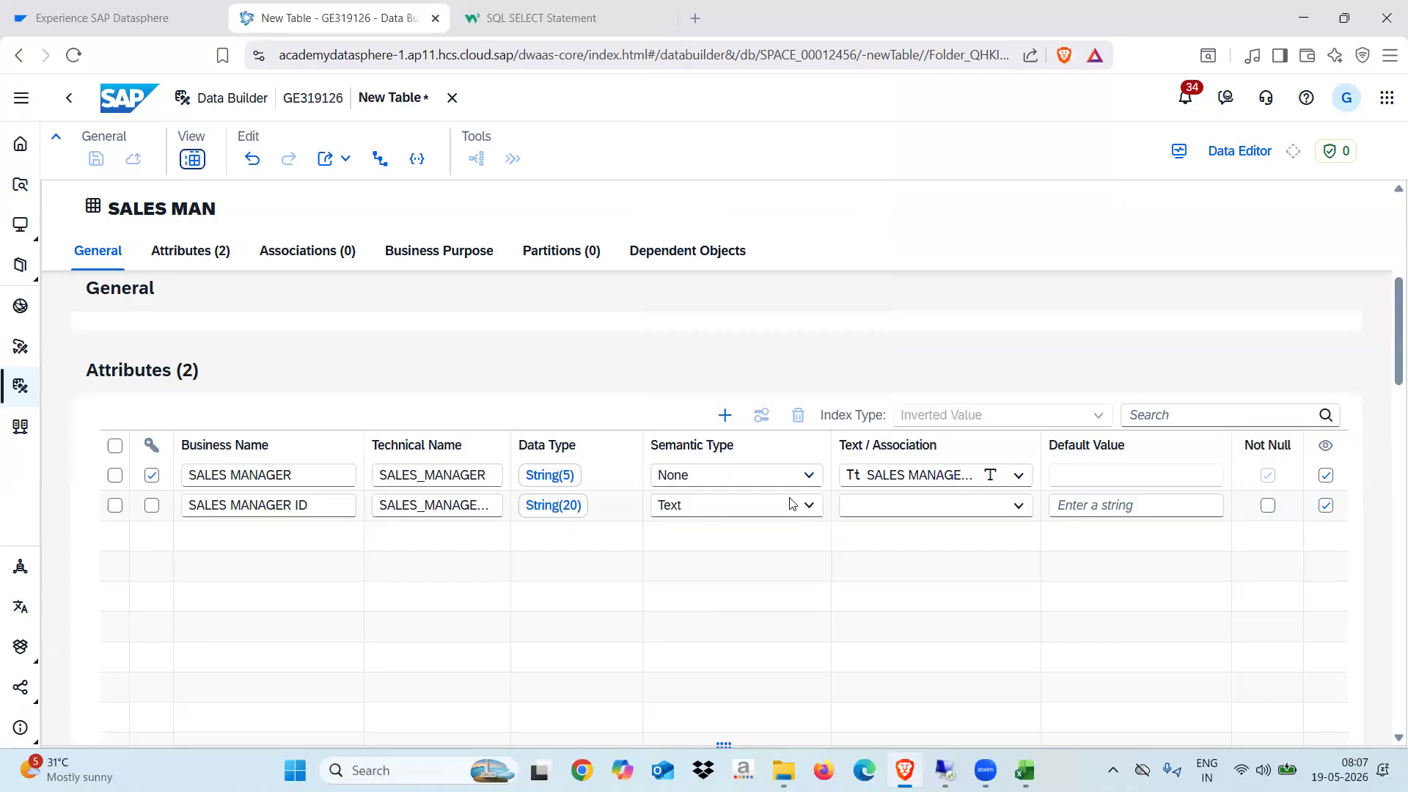
{"action": "key", "text": "ctrl+s"}
{"action": "left_click", "coordinate": [941, 597]}
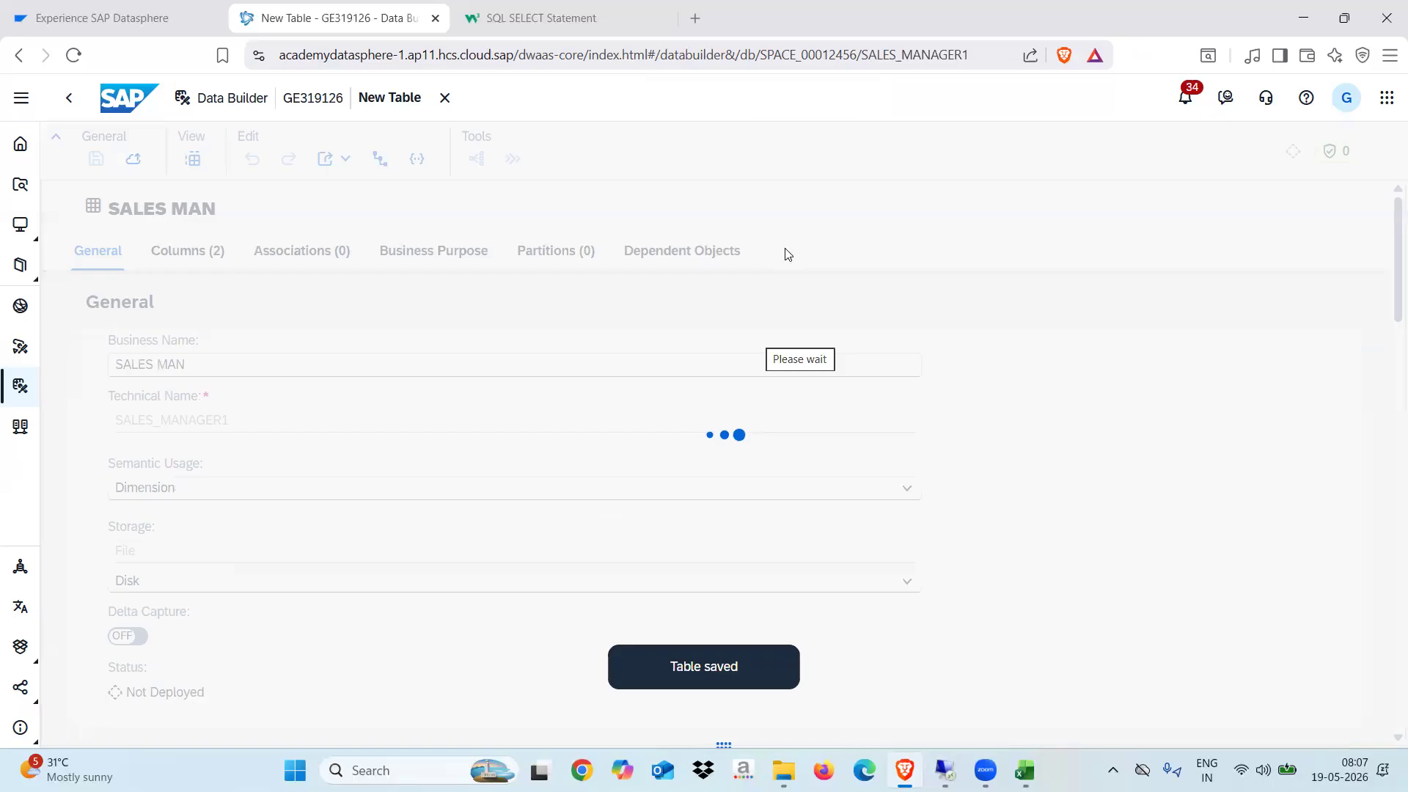
{"action": "left_click", "coordinate": [153, 160]}
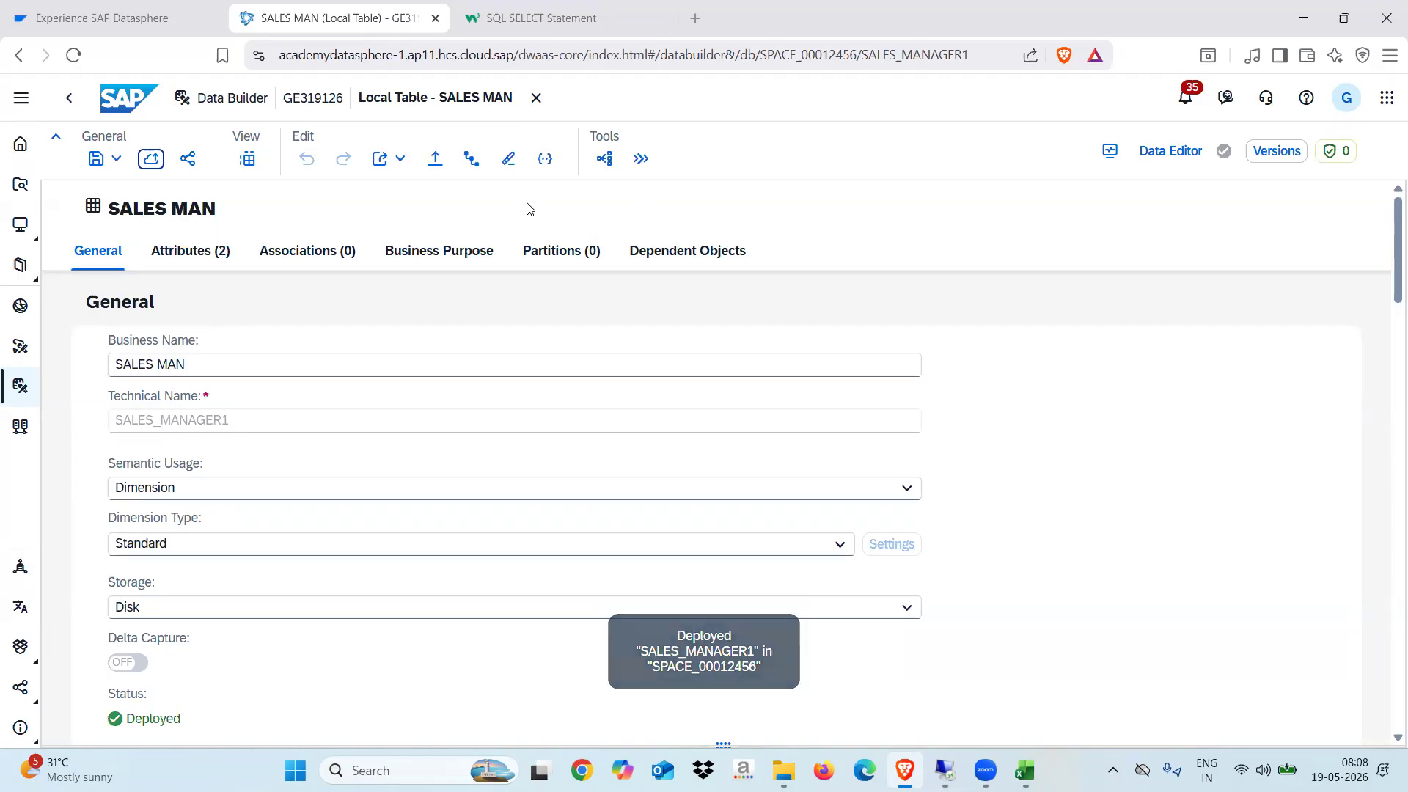
Start a CSV data import into the SALES MAN table using the file Dimension Sales Manager.csv
{"action": "left_click", "coordinate": [437, 165]}
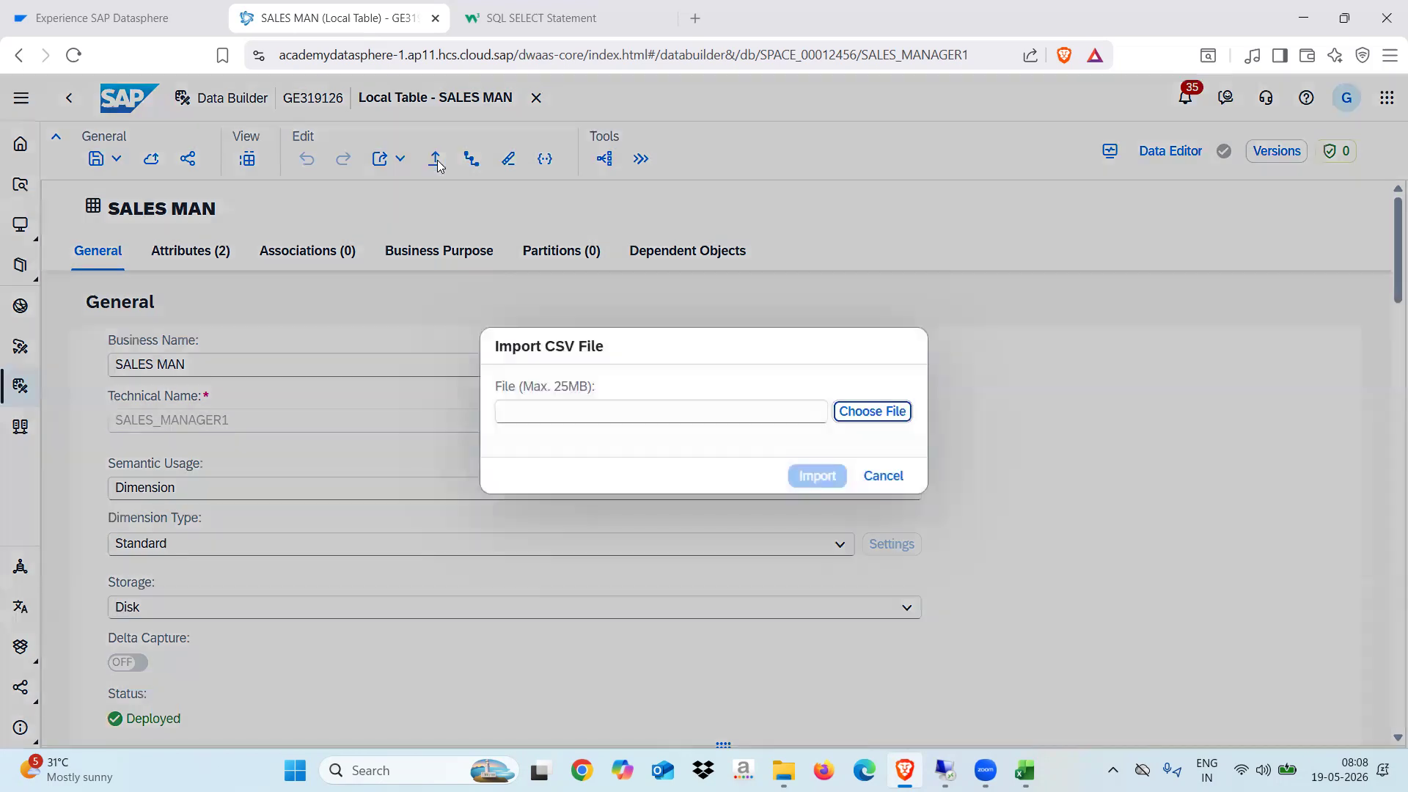
{"action": "left_click", "coordinate": [859, 409]}
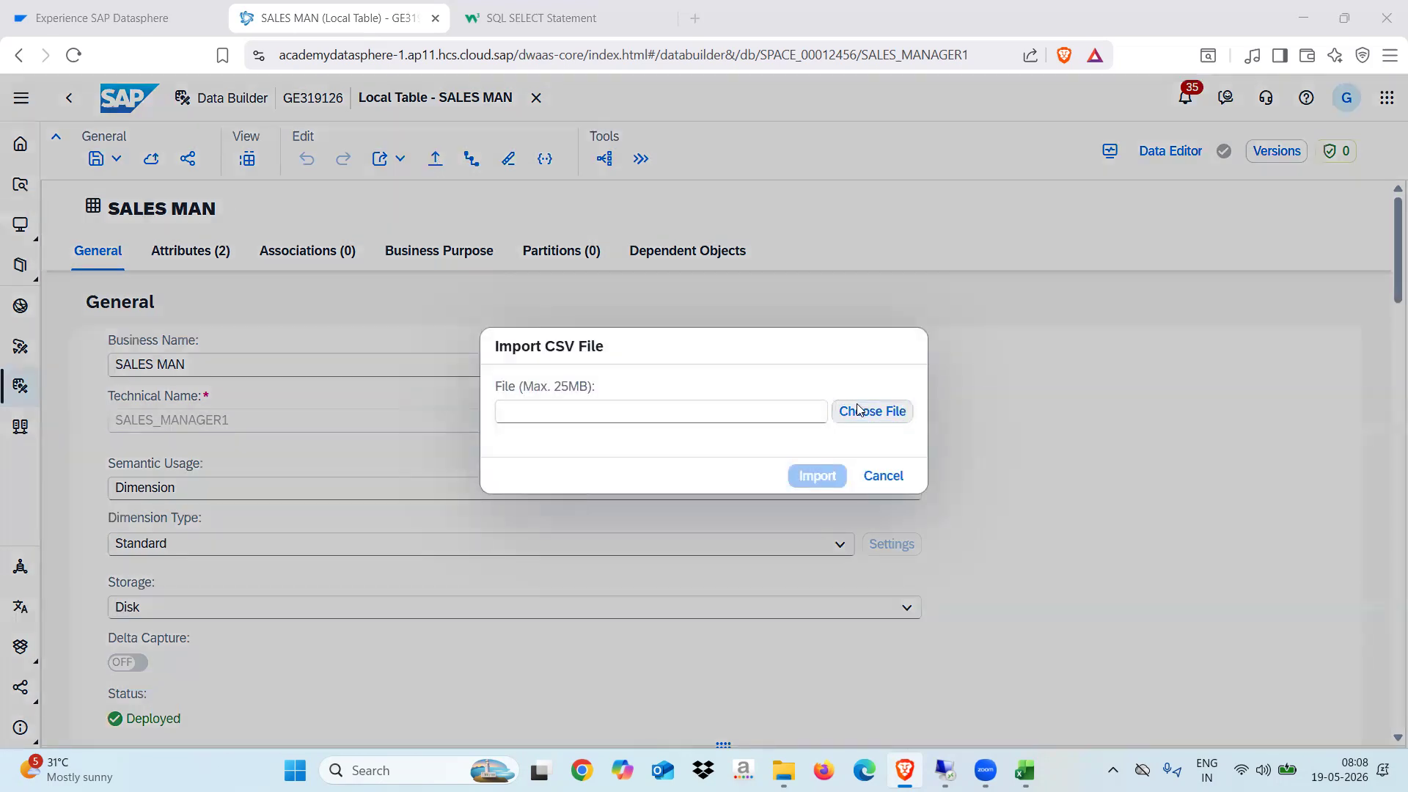
{"action": "double_click", "coordinate": [560, 323]}
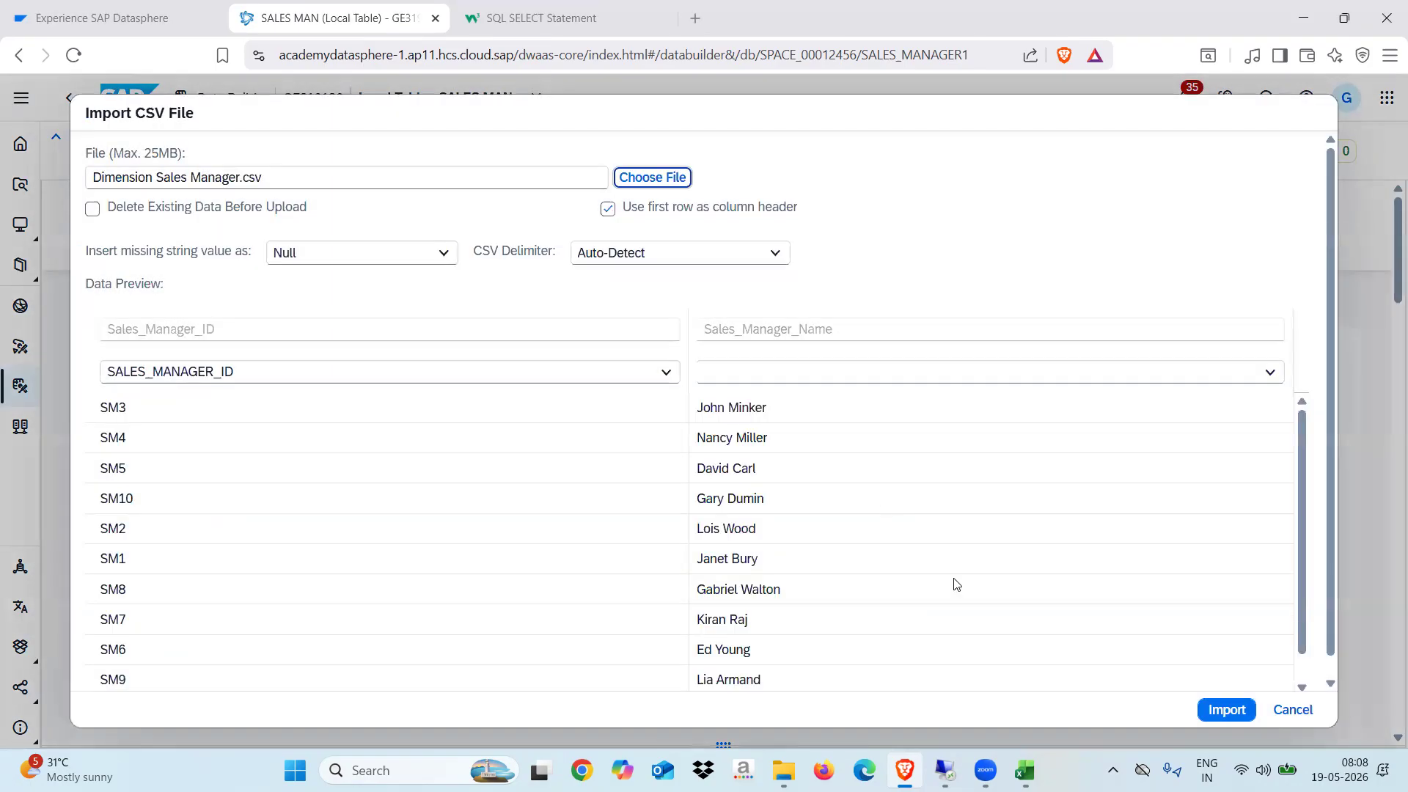
Try mapping the file's Sales_Manager_Name column to SALES_MANAGER_ID and switch that mapping to SALES_MANAGER
{"action": "left_click", "coordinate": [861, 372]}
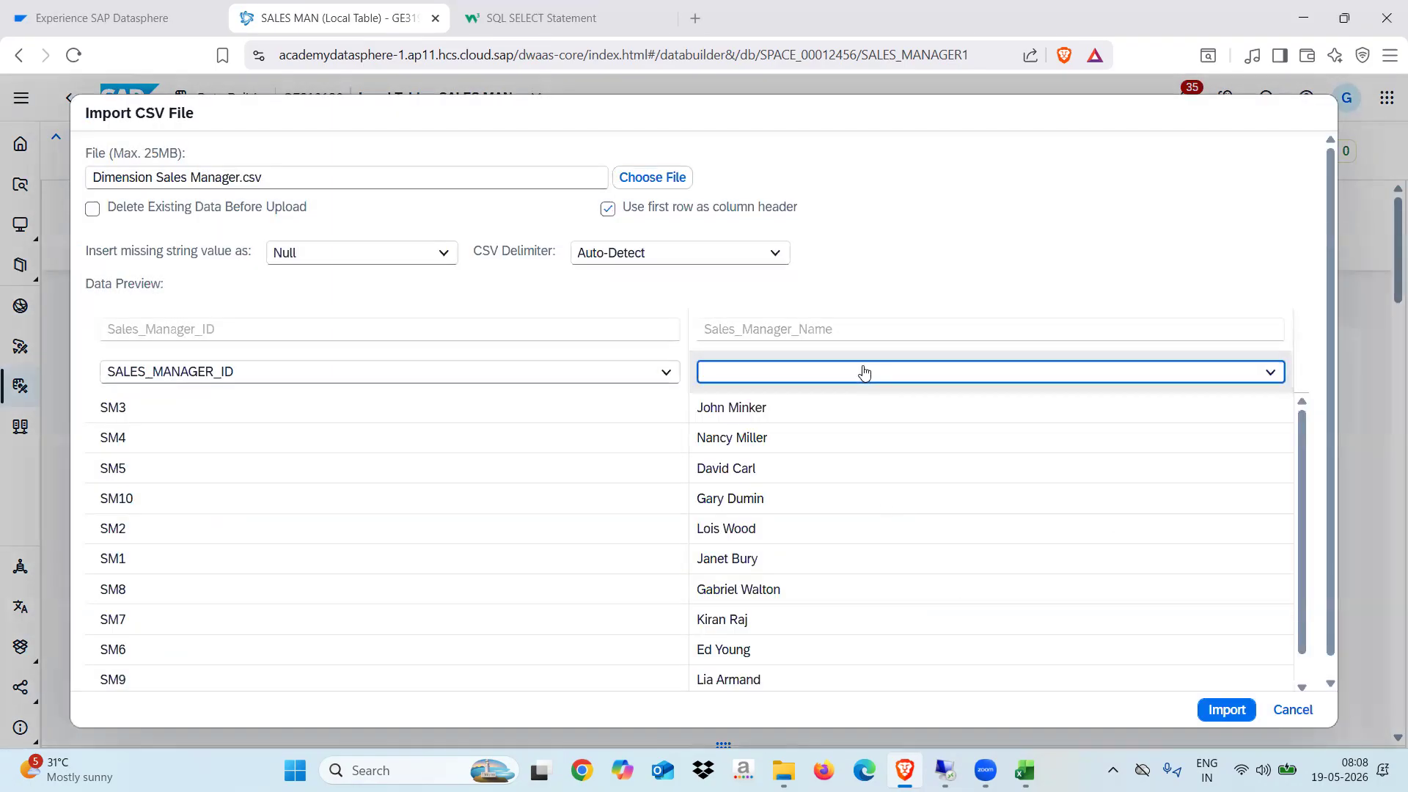
{"action": "left_click", "coordinate": [1181, 380]}
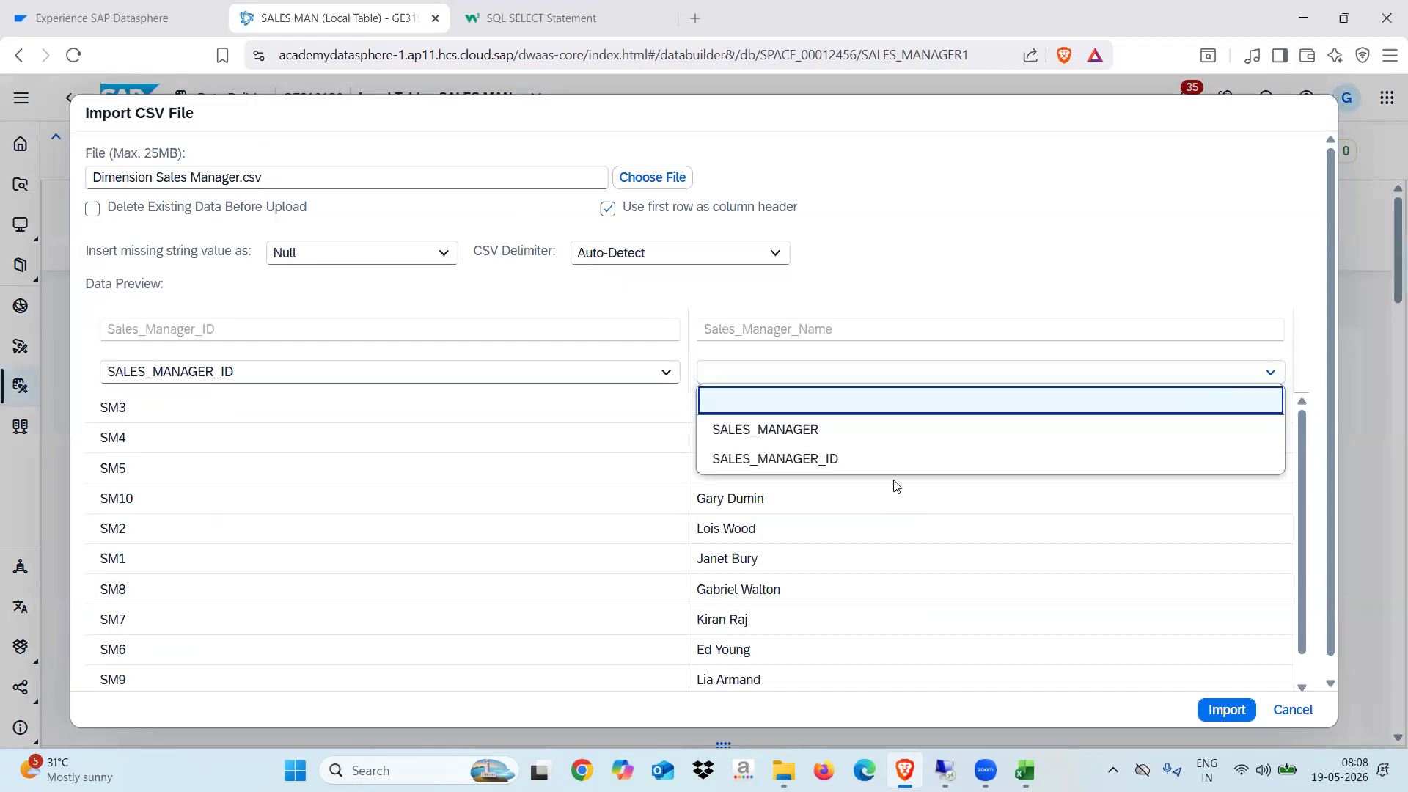
{"action": "left_click", "coordinate": [810, 459]}
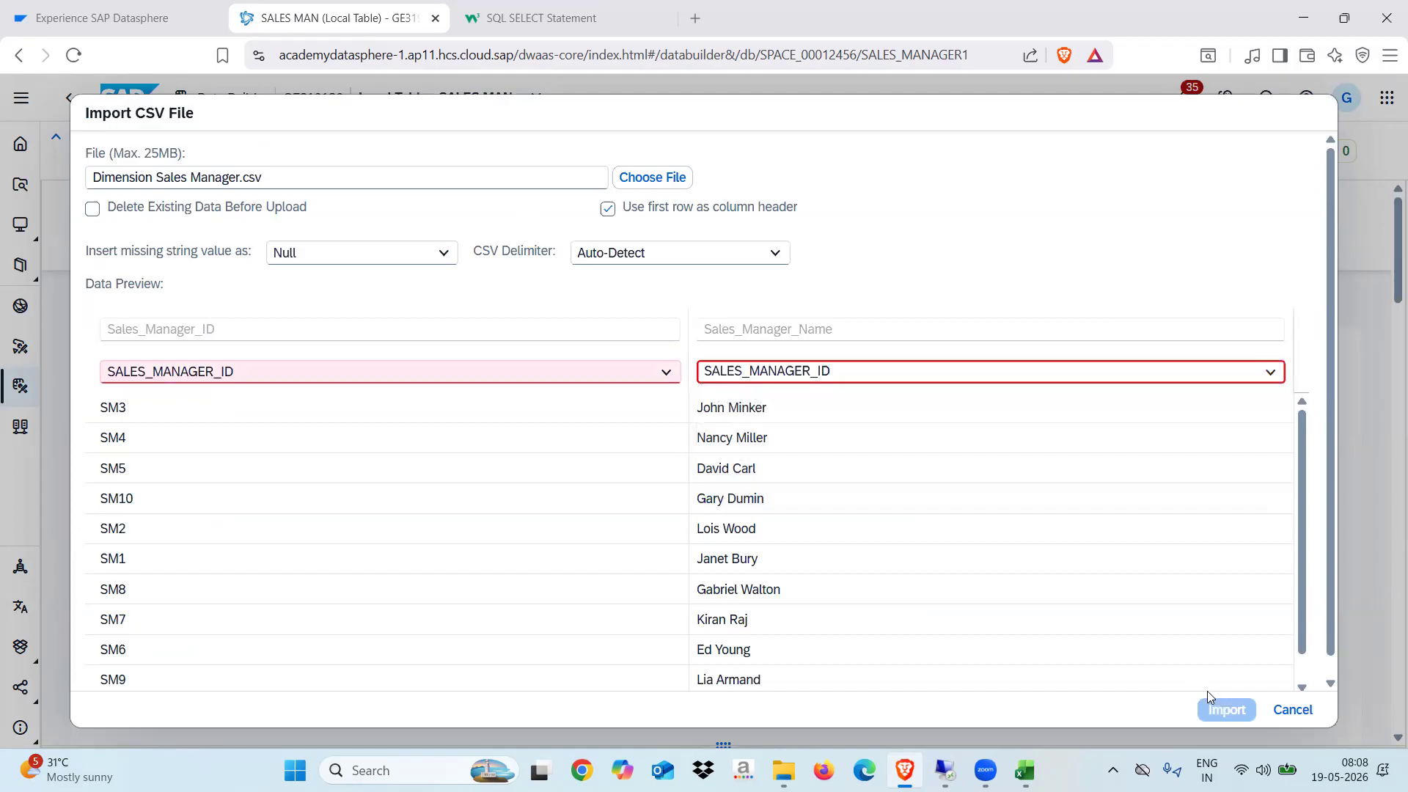
{"action": "left_click", "coordinate": [970, 381]}
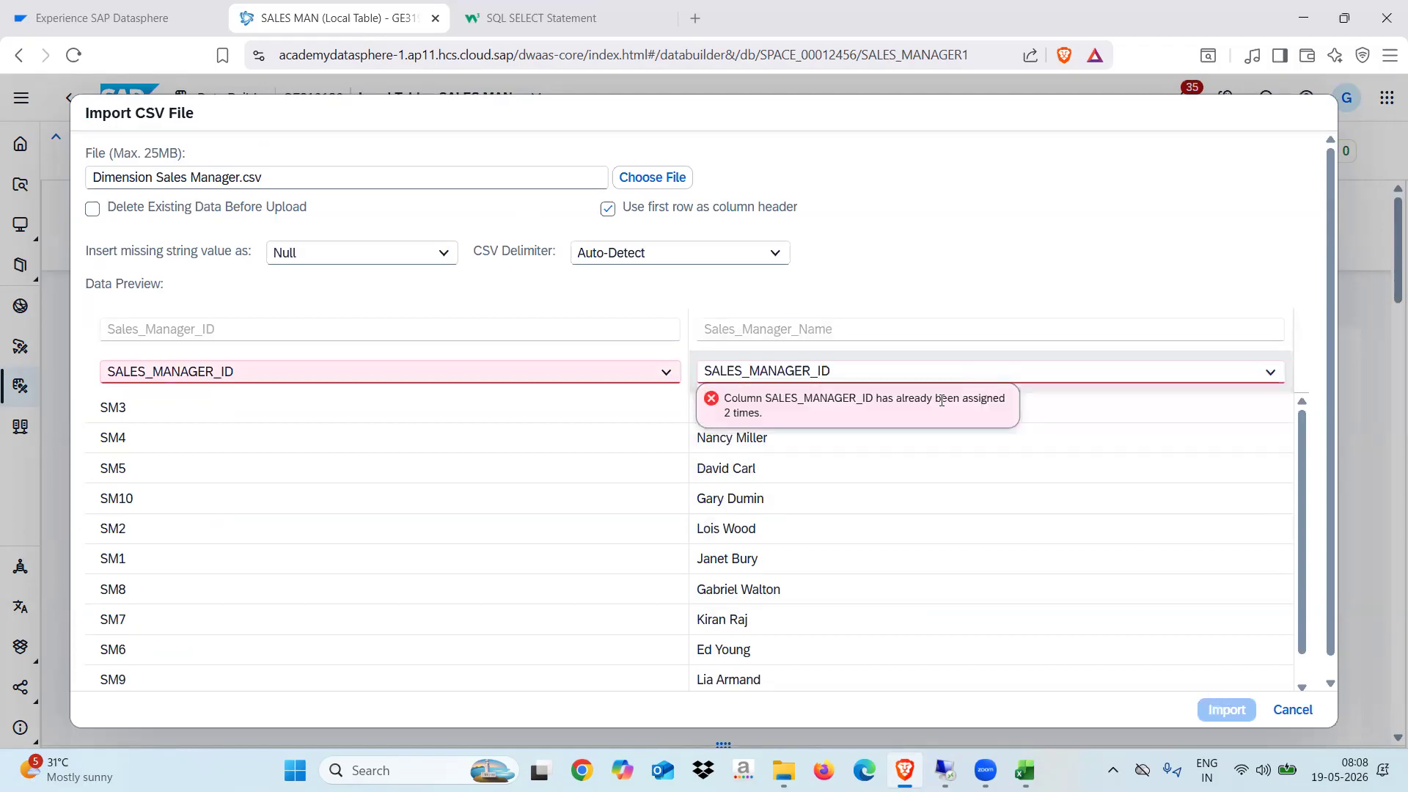
{"action": "left_click", "coordinate": [983, 369]}
{"action": "left_click", "coordinate": [934, 373]}
{"action": "left_click", "coordinate": [934, 373]}
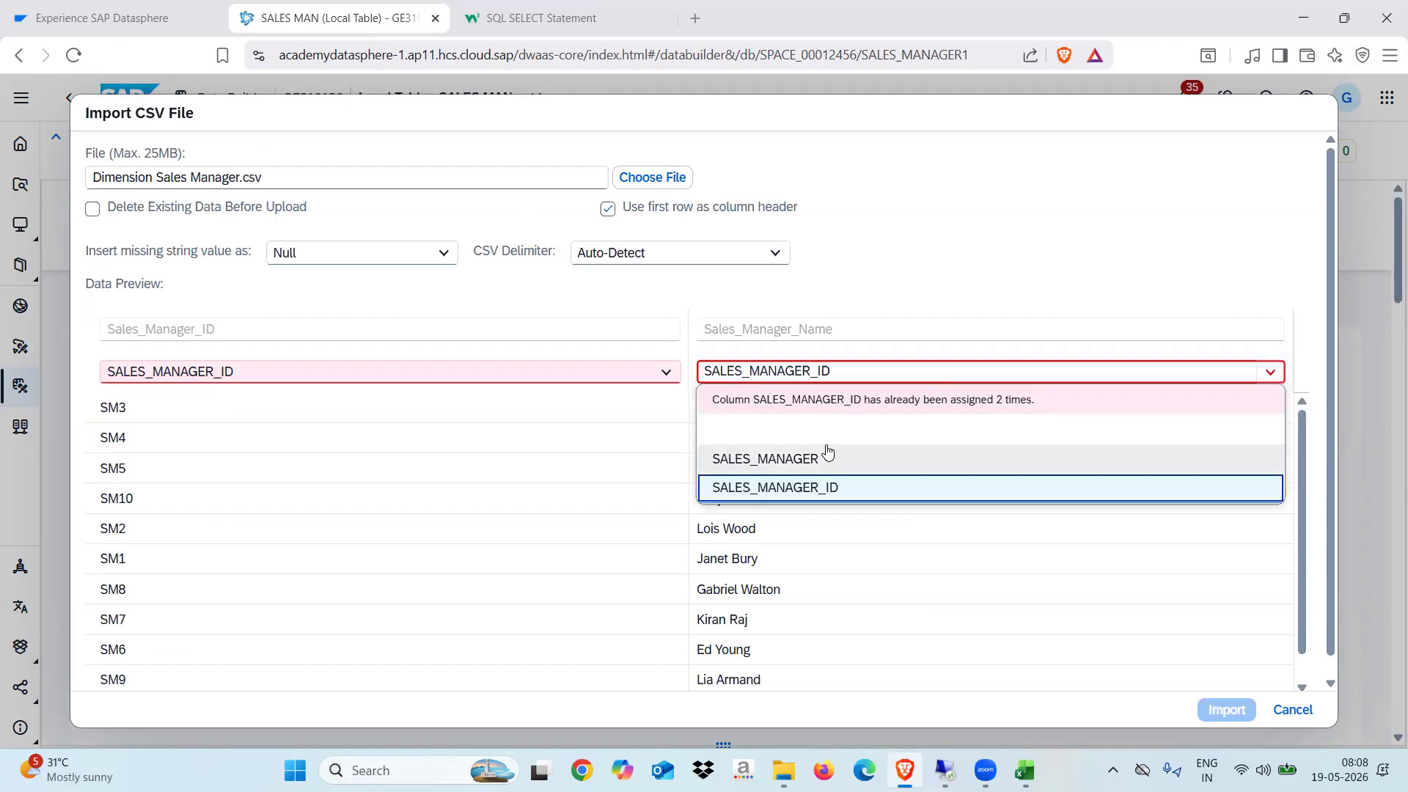
{"action": "left_click", "coordinate": [790, 457]}
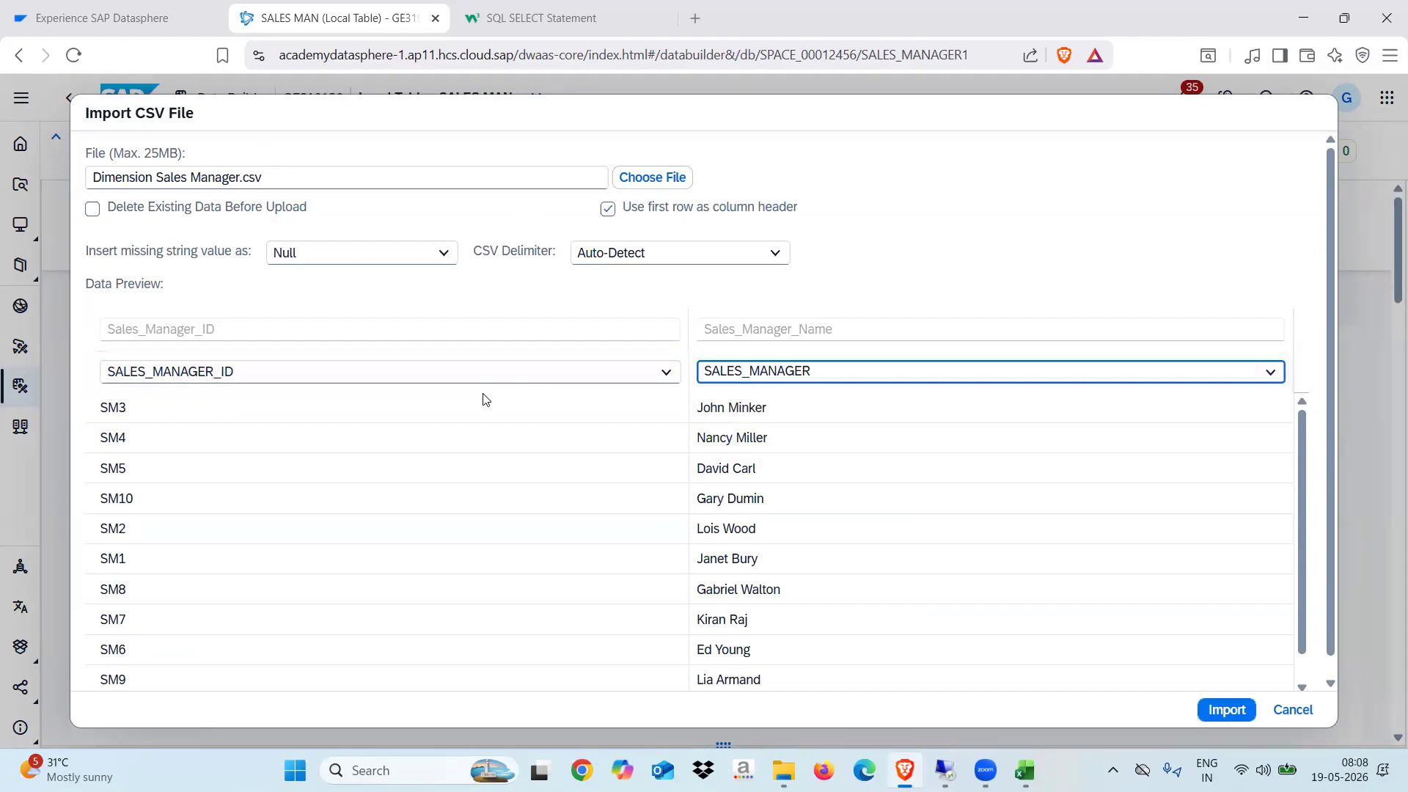
Map Sales_Manager_ID to SALES_MANAGER and Sales_Manager_Name to SALES_MANAGER_ID, and import the CSV data
{"action": "left_click", "coordinate": [410, 378]}
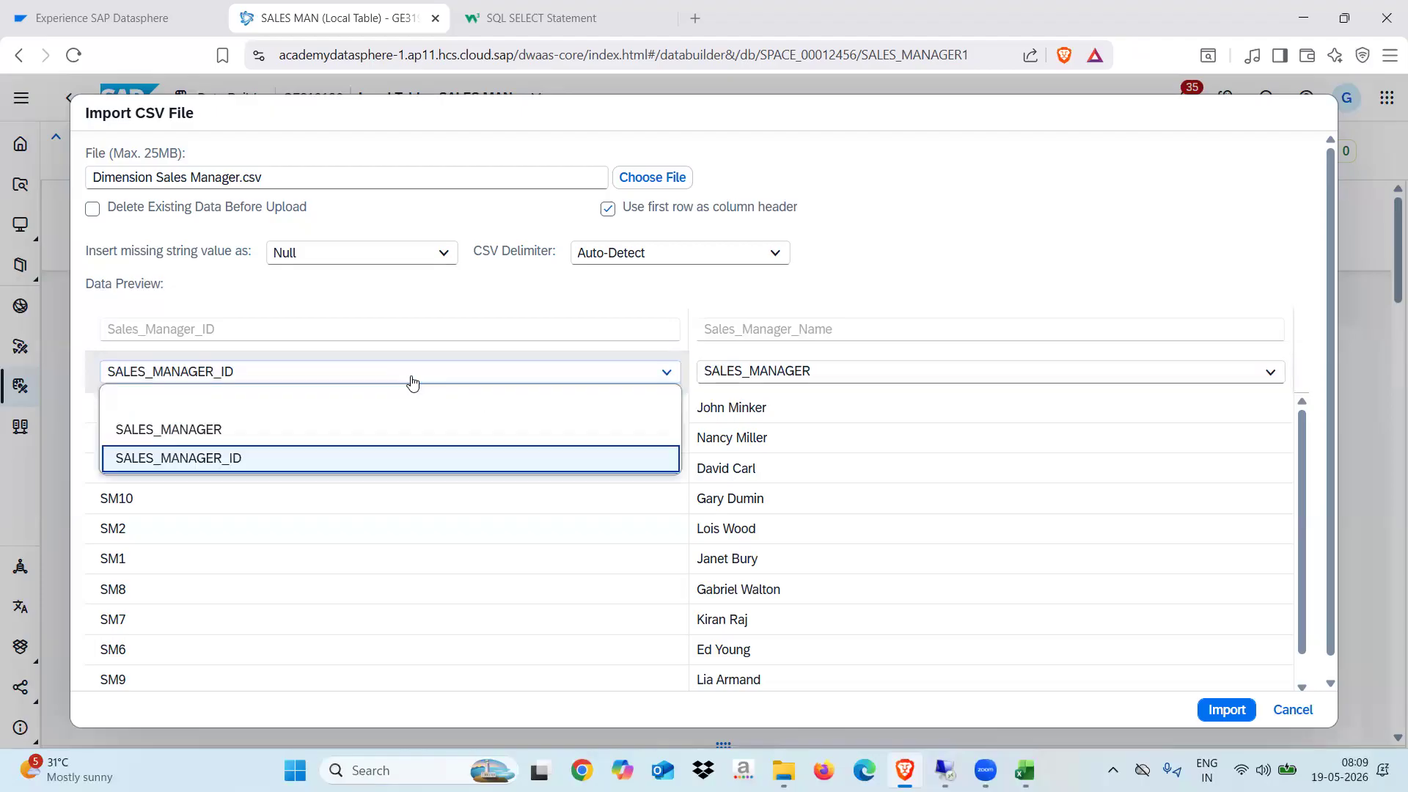
{"action": "left_click", "coordinate": [210, 431]}
{"action": "left_click", "coordinate": [823, 382]}
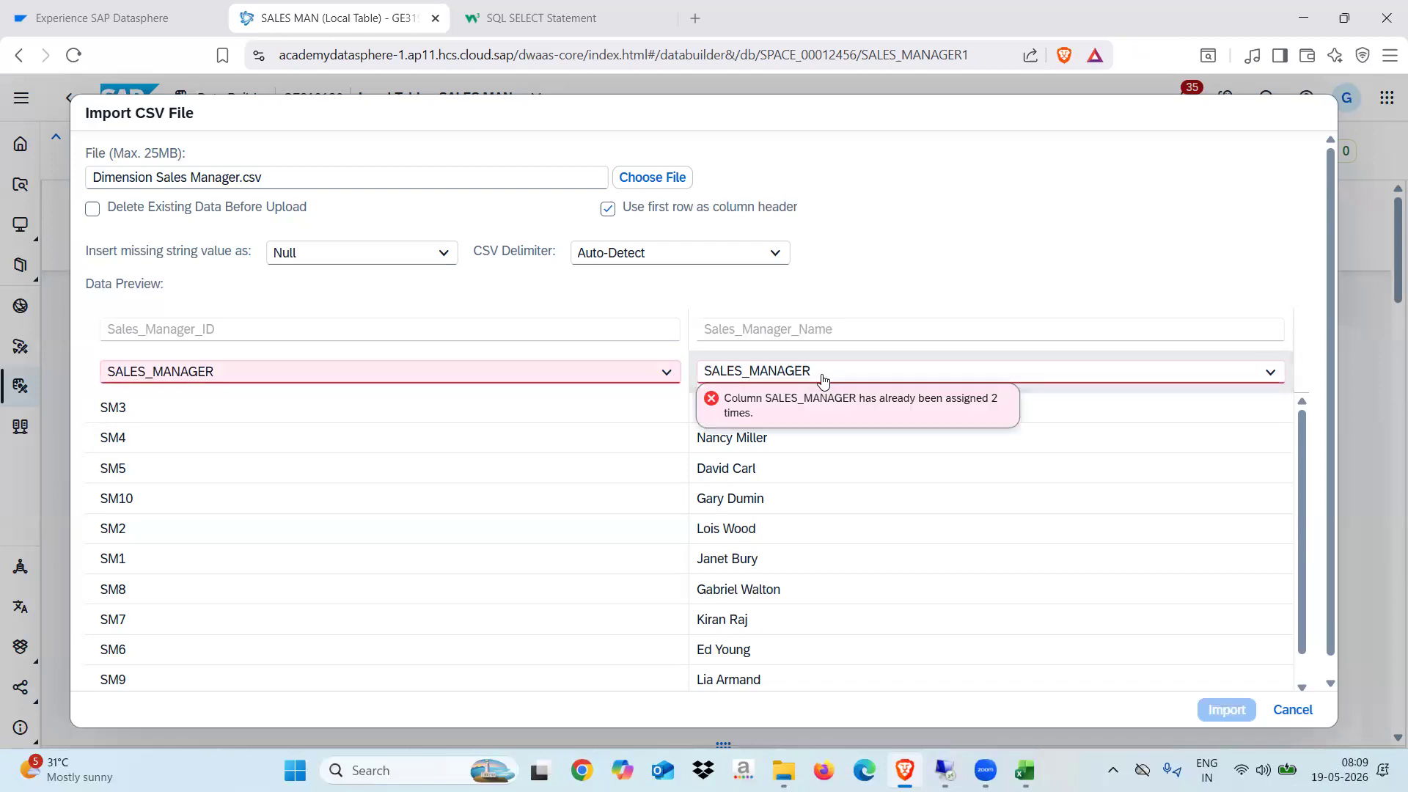
{"action": "left_click", "coordinate": [824, 379]}
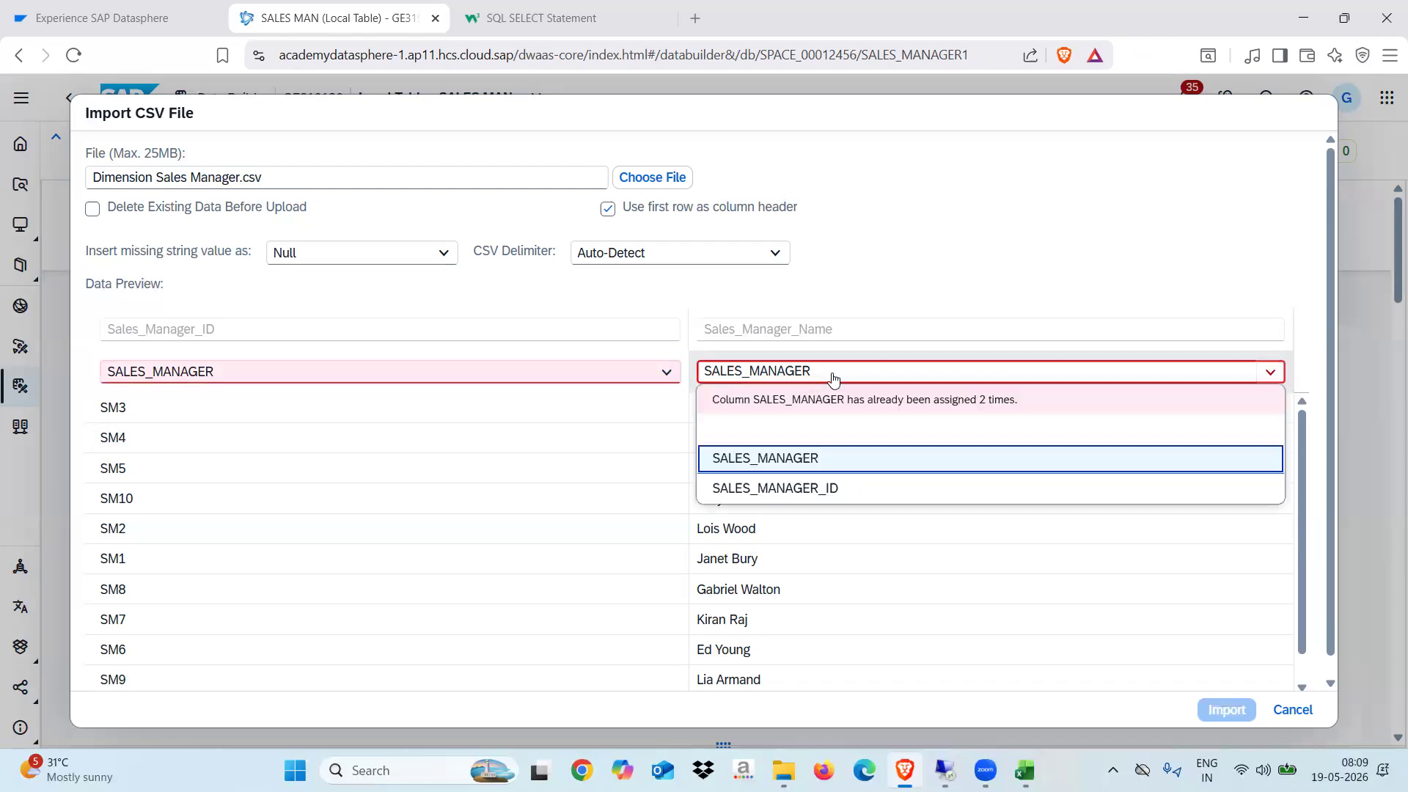
{"action": "left_click", "coordinate": [809, 488]}
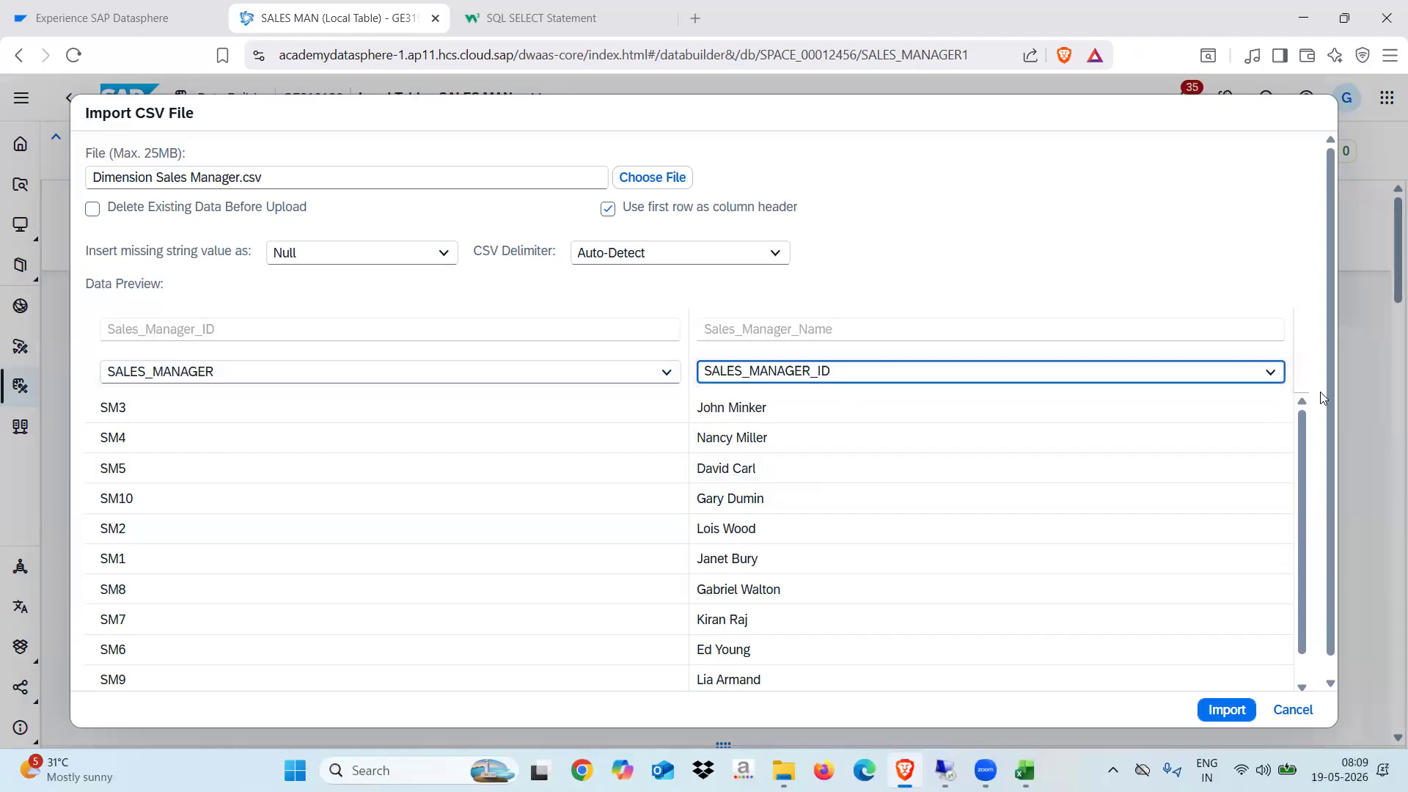
{"action": "left_click", "coordinate": [1224, 710]}
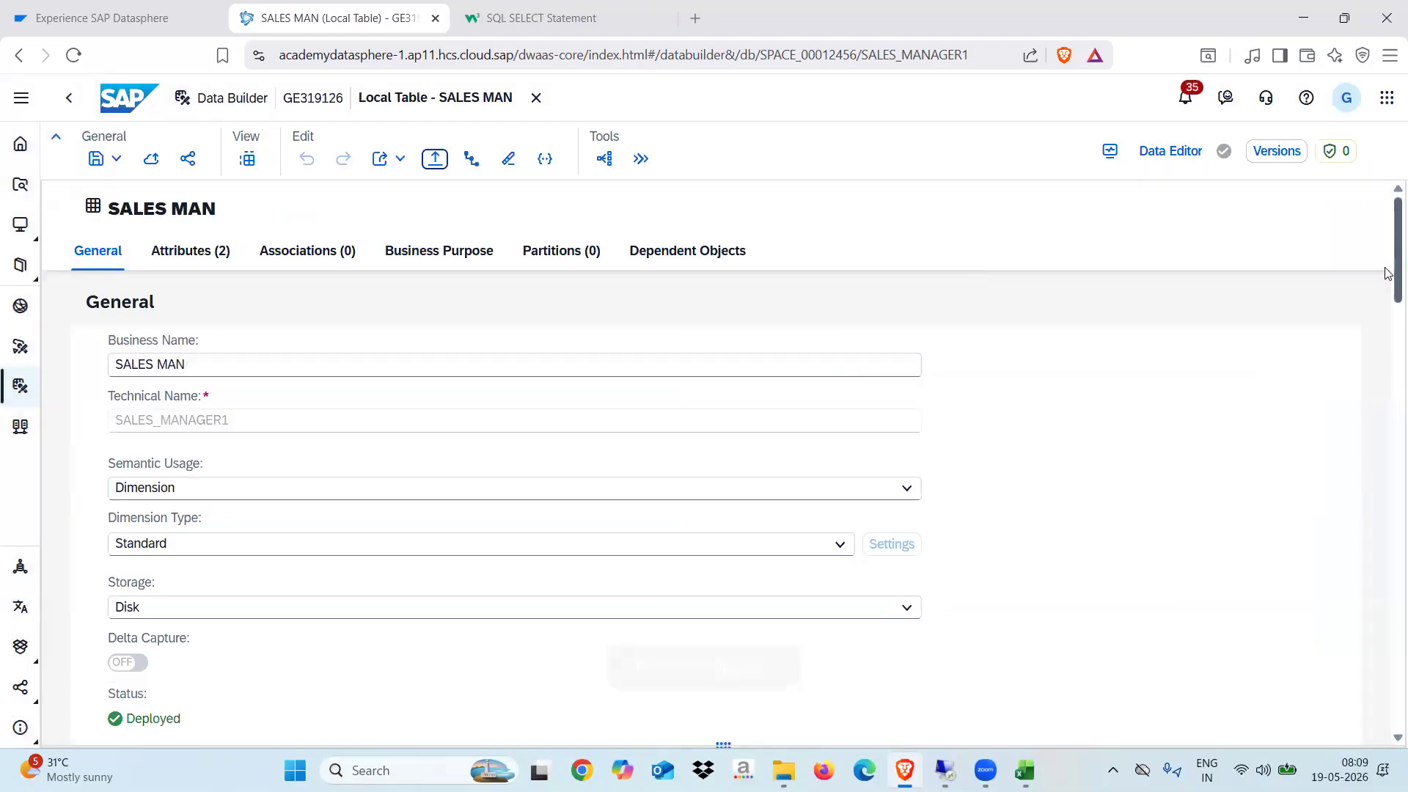
Review the SALES MAN attributes and preview the table's loaded records, closing the preview and the table when done
{"action": "left_click_drag", "start_coordinate": [1388, 272], "coordinate": [1386, 377]}
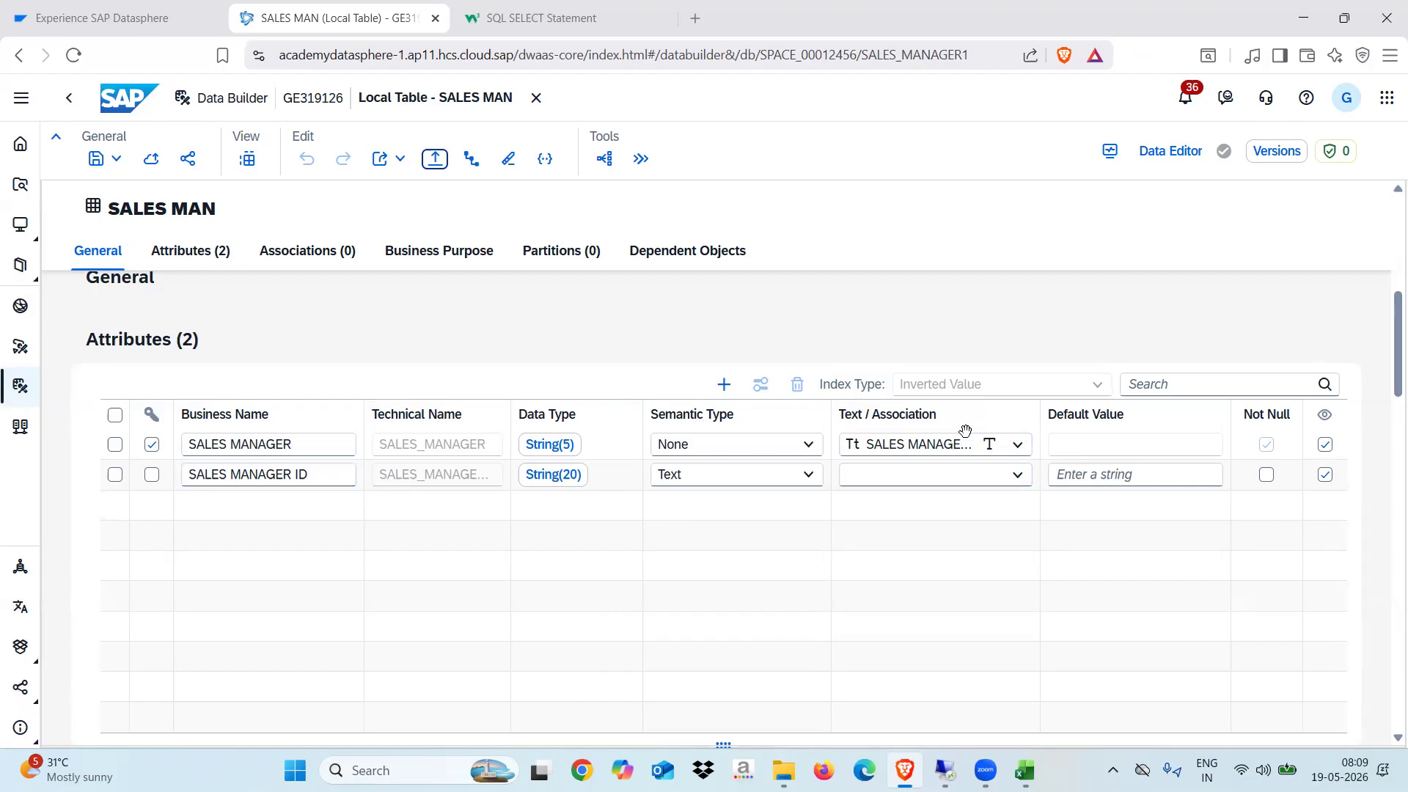
{"action": "left_click", "coordinate": [248, 159]}
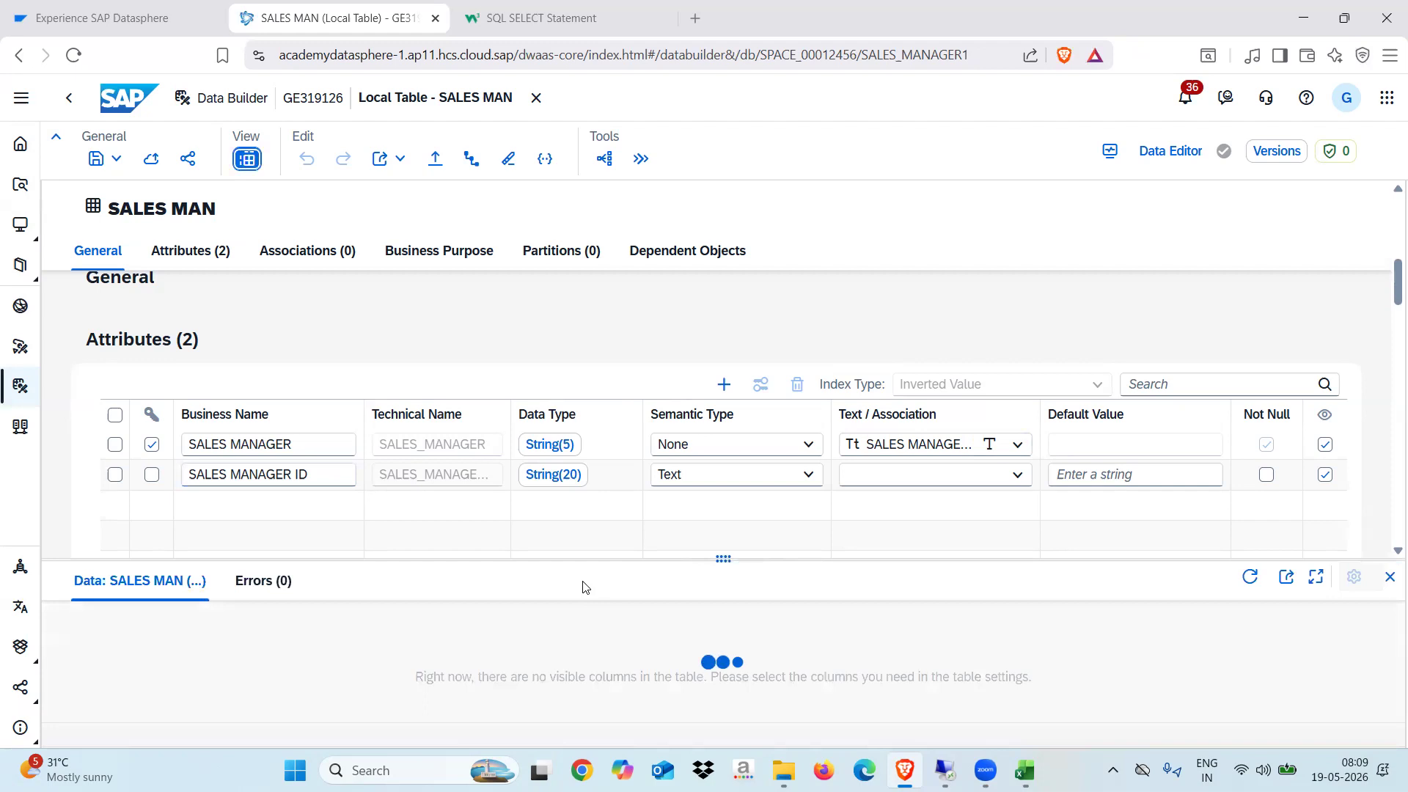
{"action": "left_click_drag", "start_coordinate": [641, 557], "coordinate": [639, 366]}
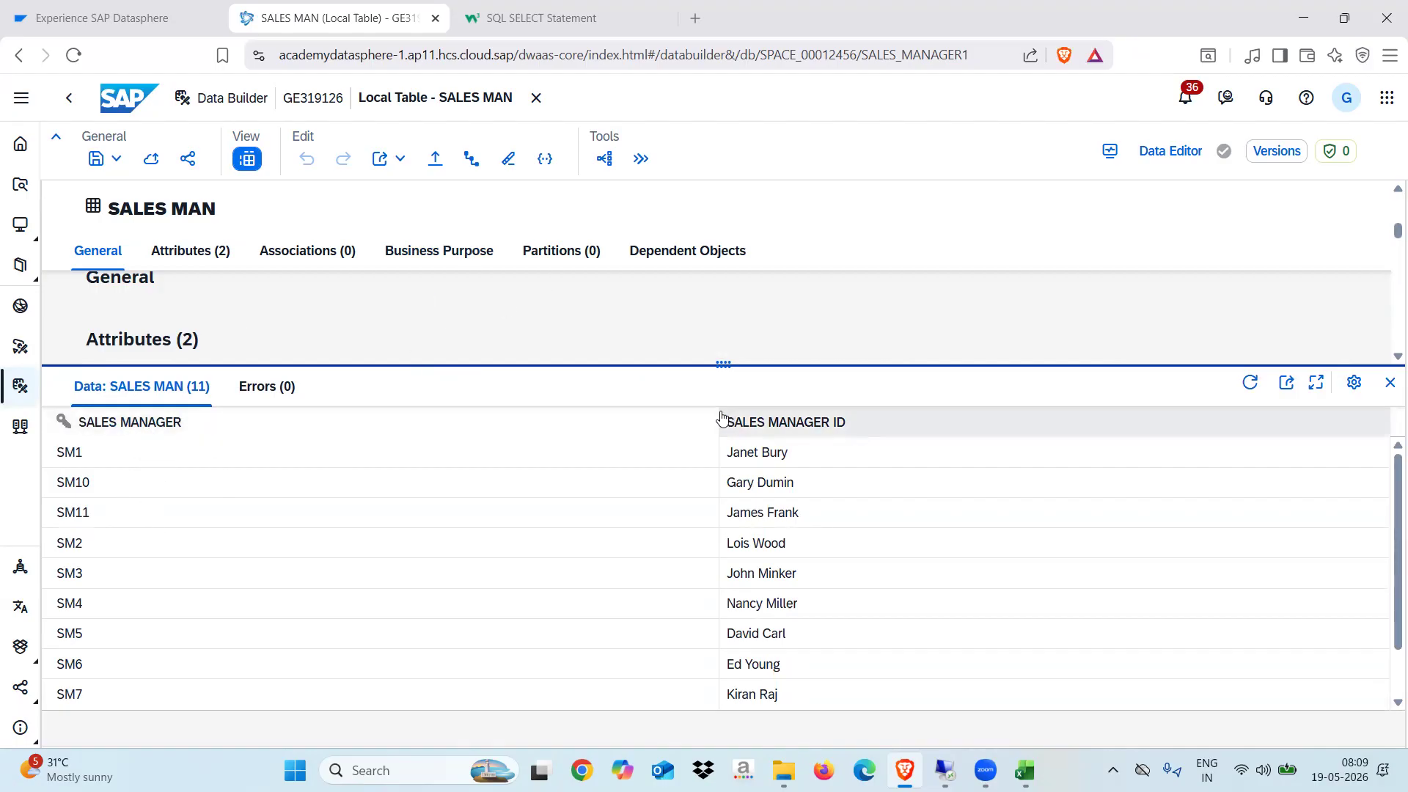
{"action": "left_click_drag", "start_coordinate": [717, 412], "coordinate": [518, 431]}
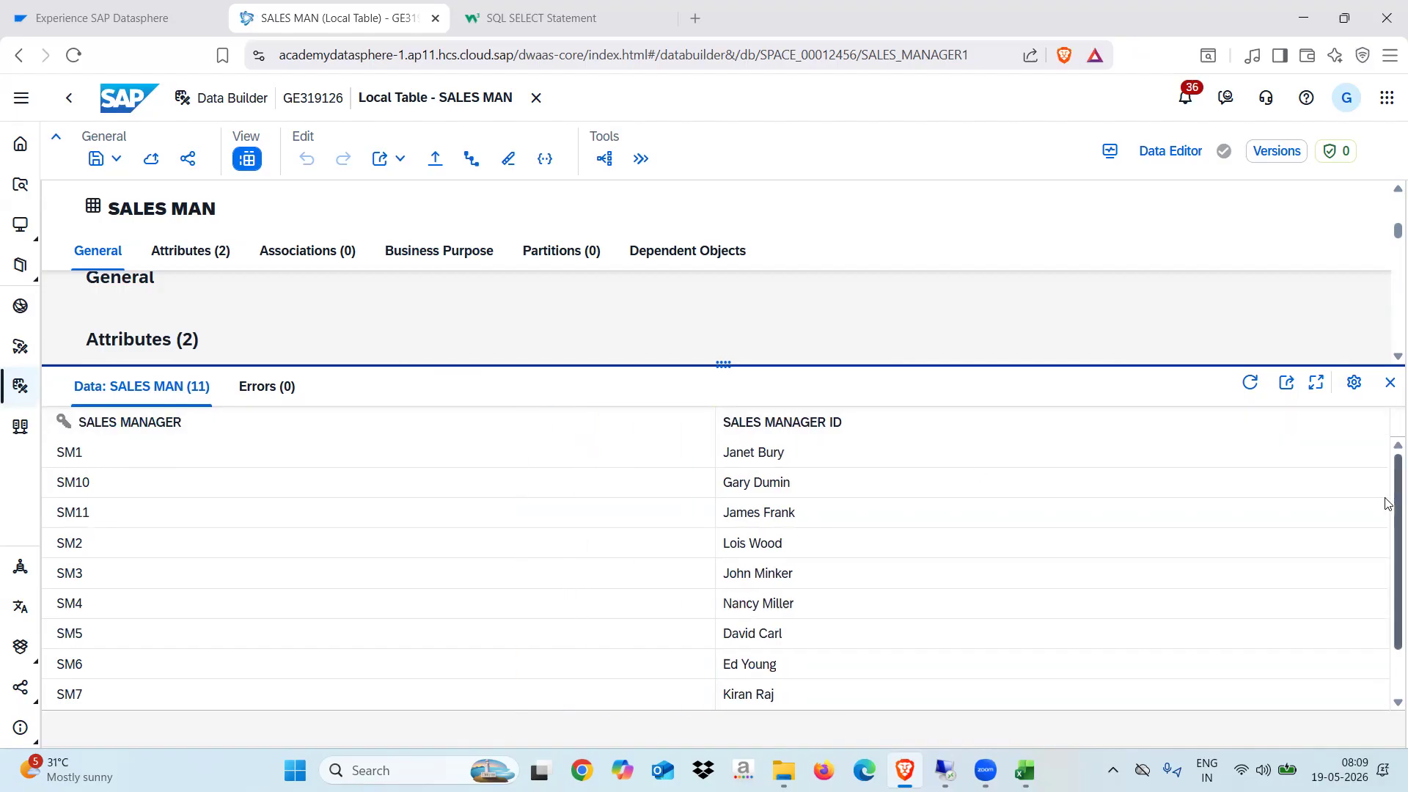
{"action": "scroll", "coordinate": [1388, 504], "scroll_direction": "down", "scroll_amount": 2}
{"action": "scroll", "coordinate": [1385, 651], "scroll_direction": "up", "scroll_amount": 2}
{"action": "left_click", "coordinate": [1388, 384]}
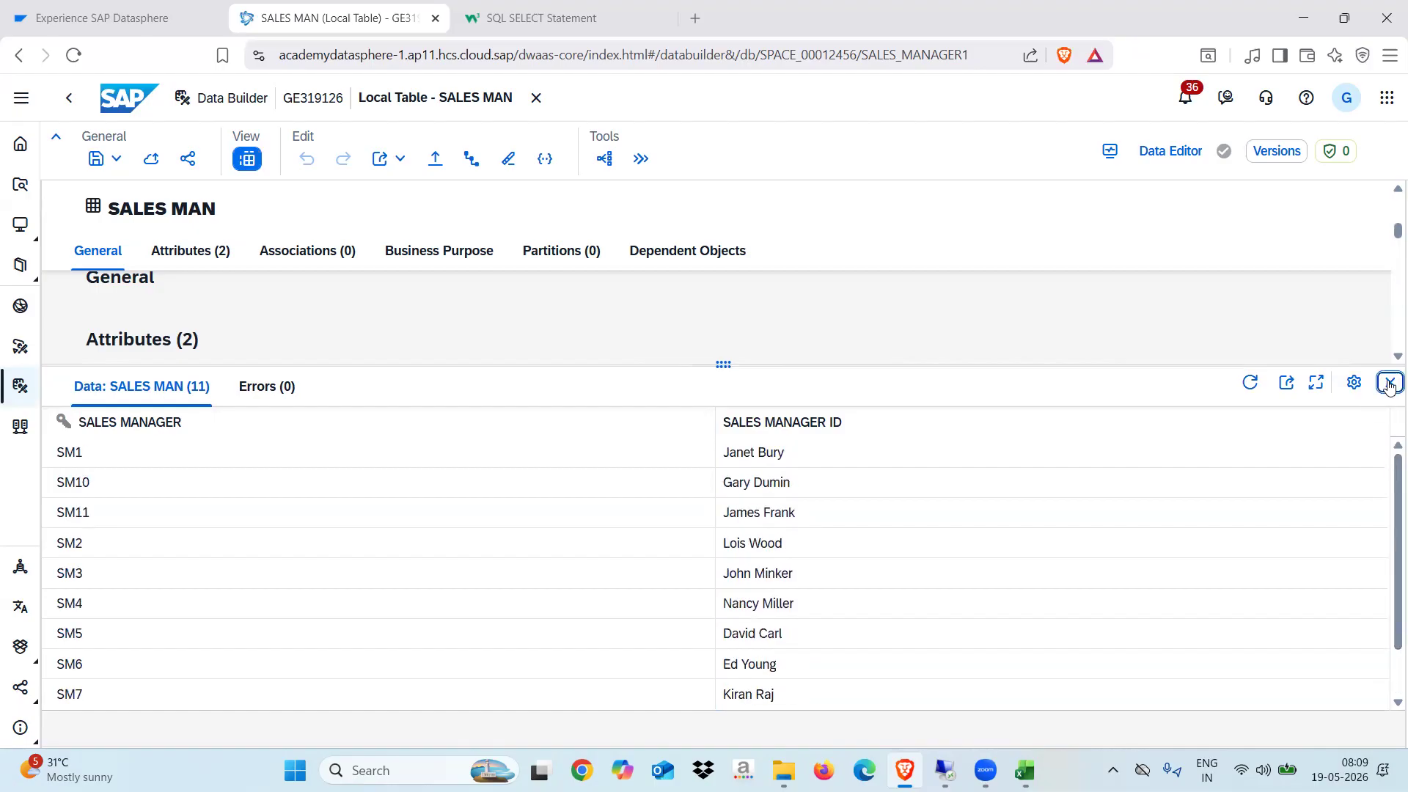
{"action": "left_click", "coordinate": [536, 98]}
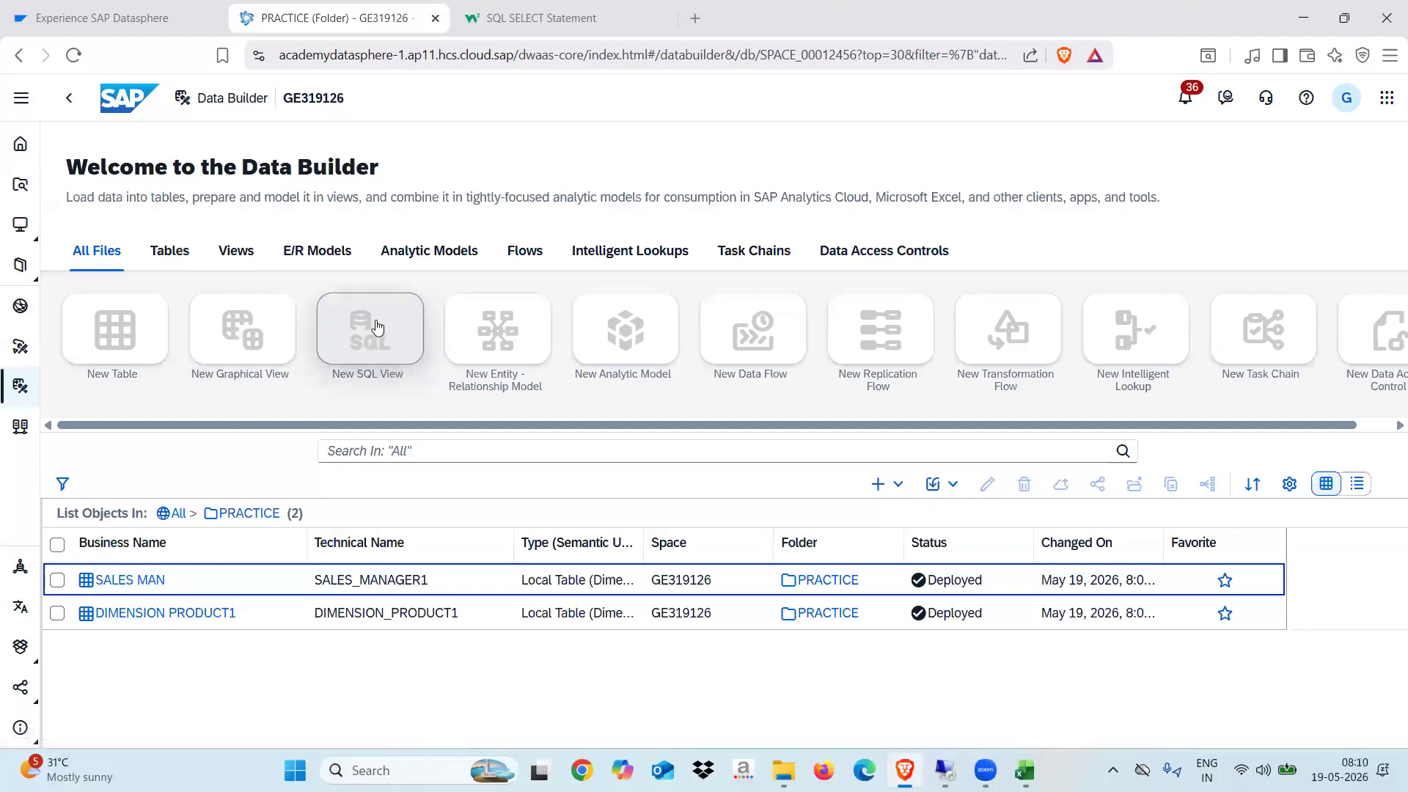
Create a new graphical view with the DIMENSION PRODUCT1 table from the PRACTICE folder as its source
{"action": "left_click", "coordinate": [239, 339]}
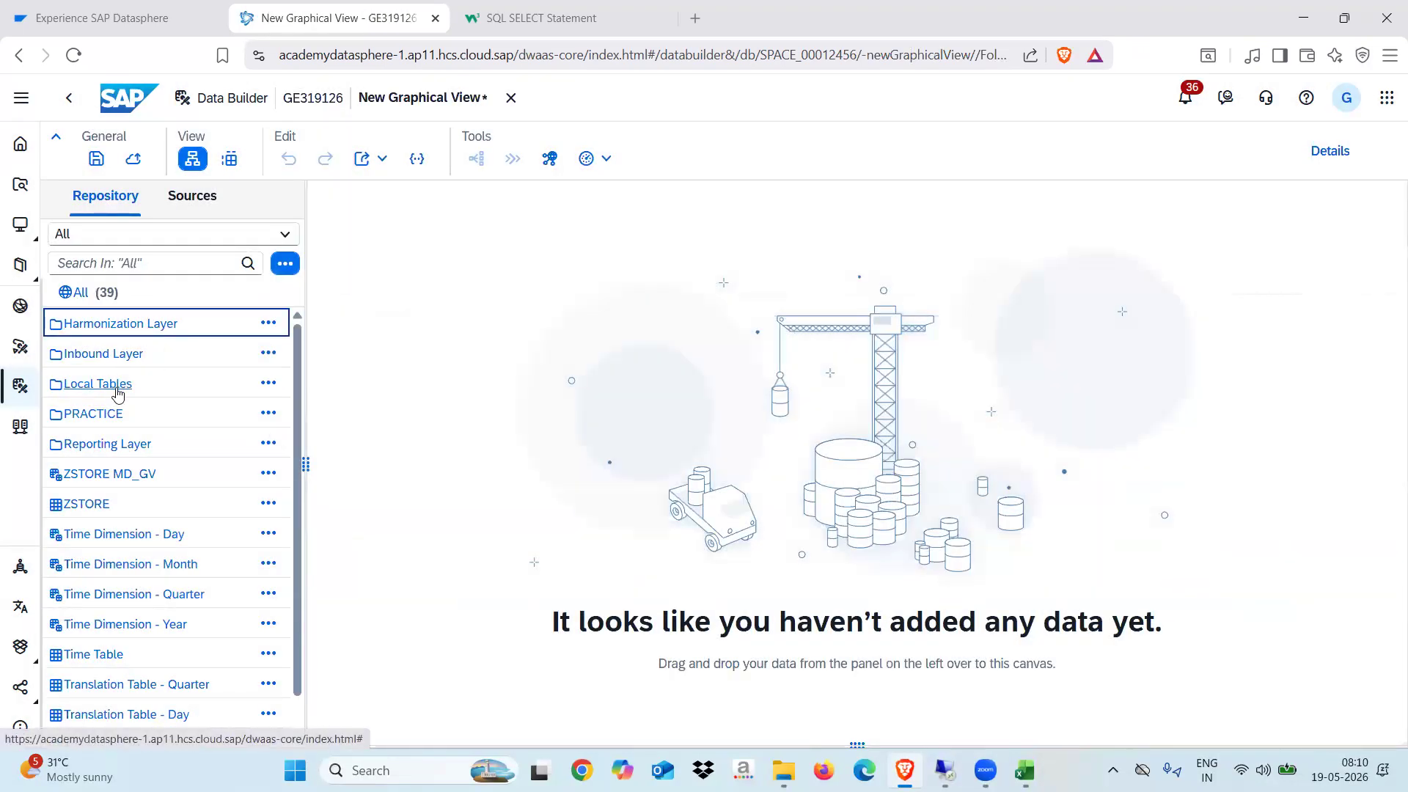
{"action": "left_click", "coordinate": [86, 415]}
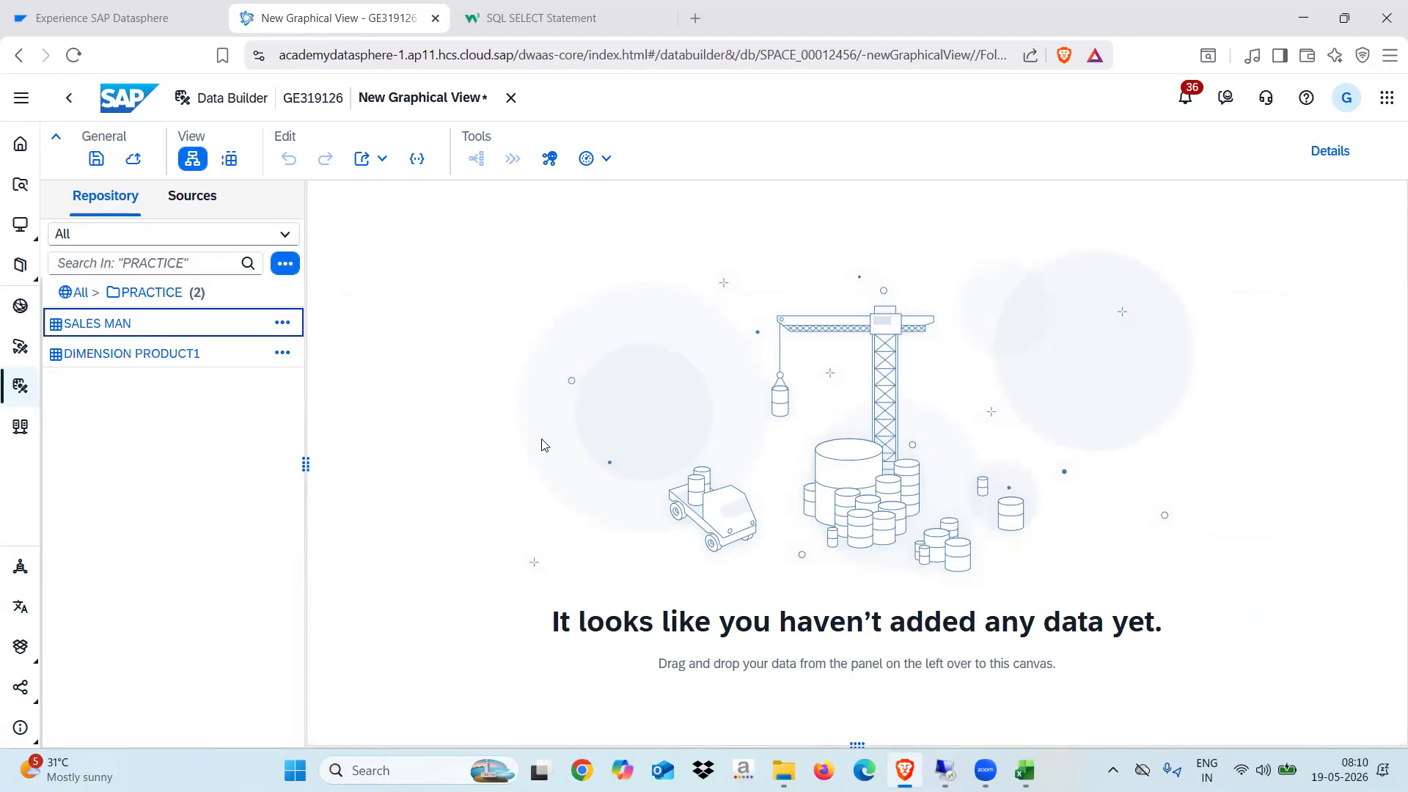
{"action": "left_click", "coordinate": [113, 355]}
{"action": "left_click_drag", "start_coordinate": [114, 355], "coordinate": [566, 397]}
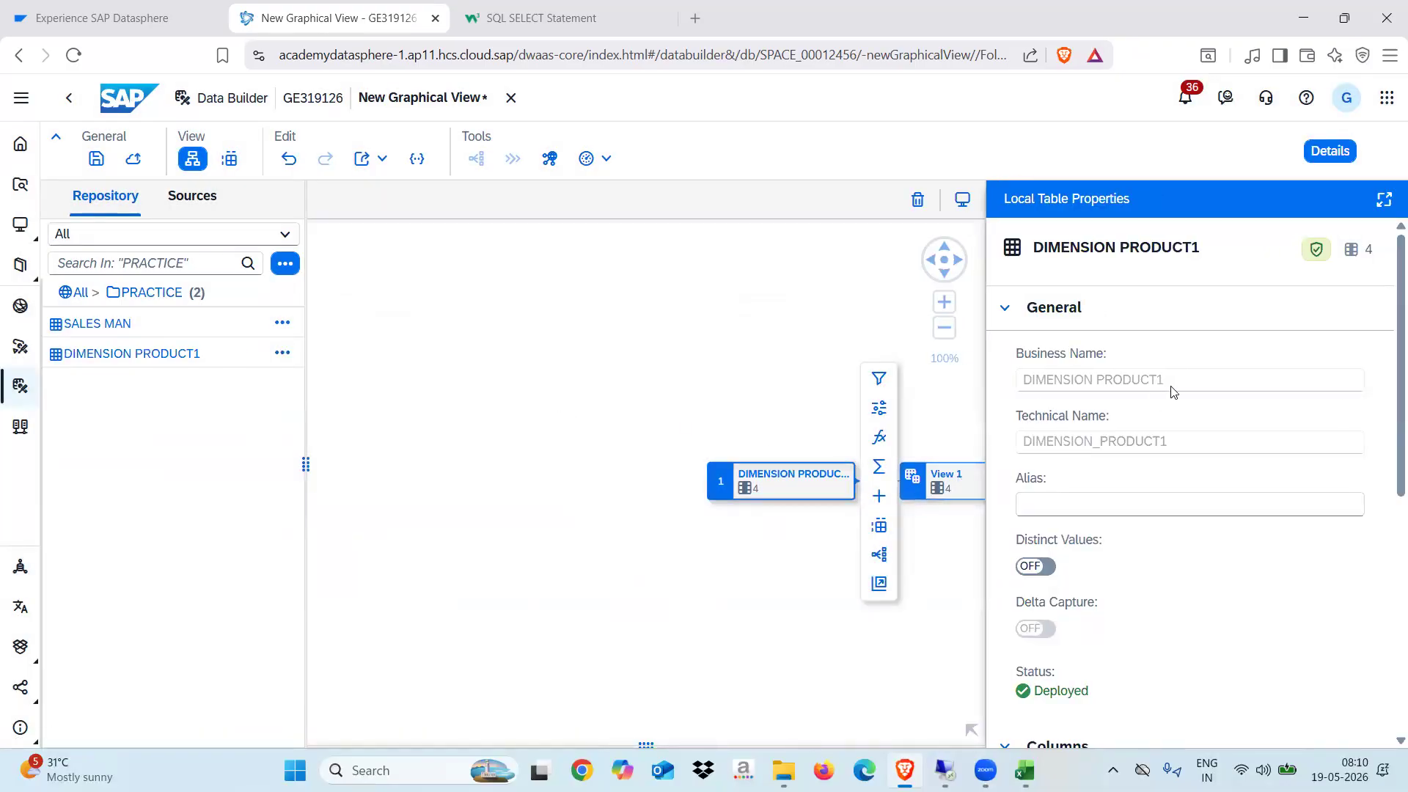
Set the semantic usage of the graphical view's output node to Dimension
{"action": "left_click", "coordinate": [956, 491]}
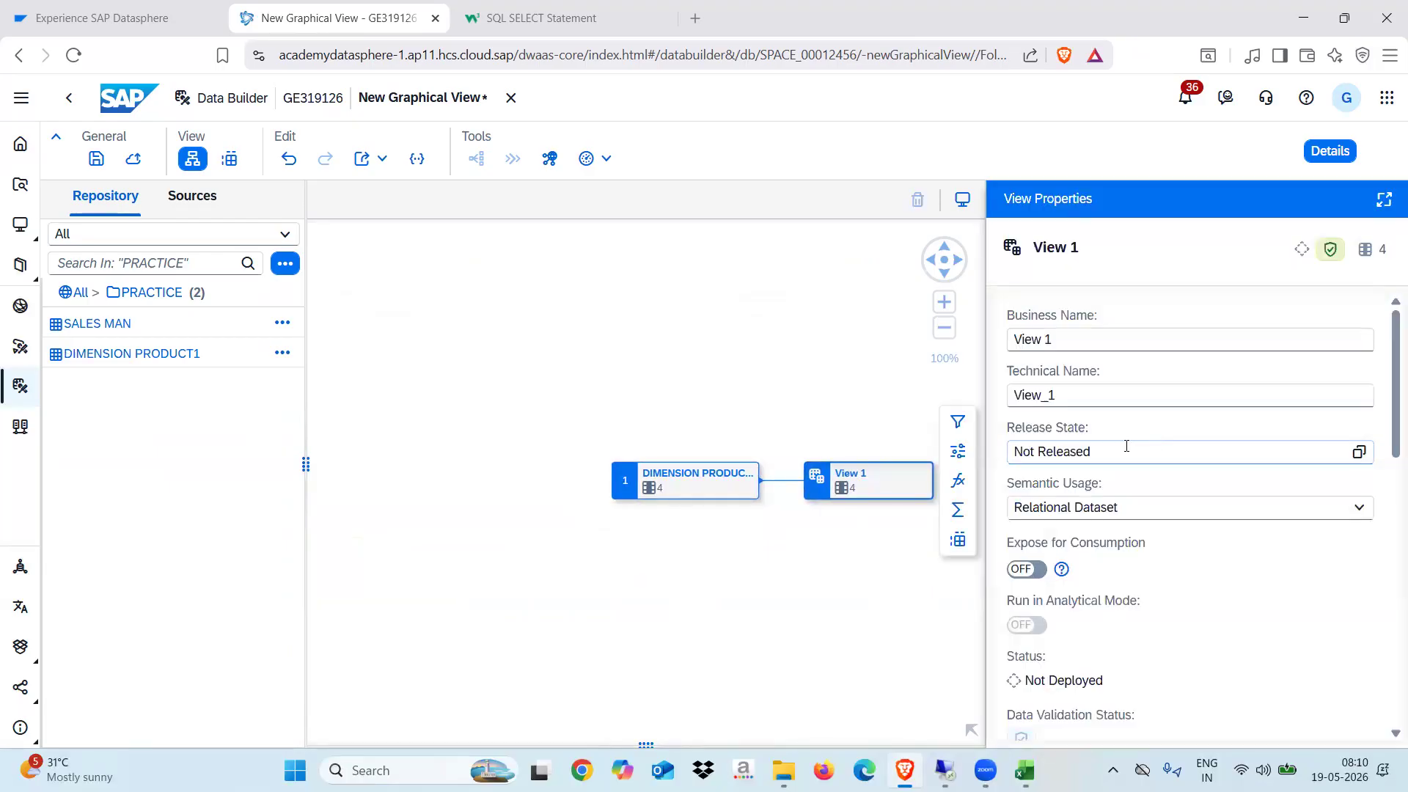
{"action": "left_click", "coordinate": [1160, 508]}
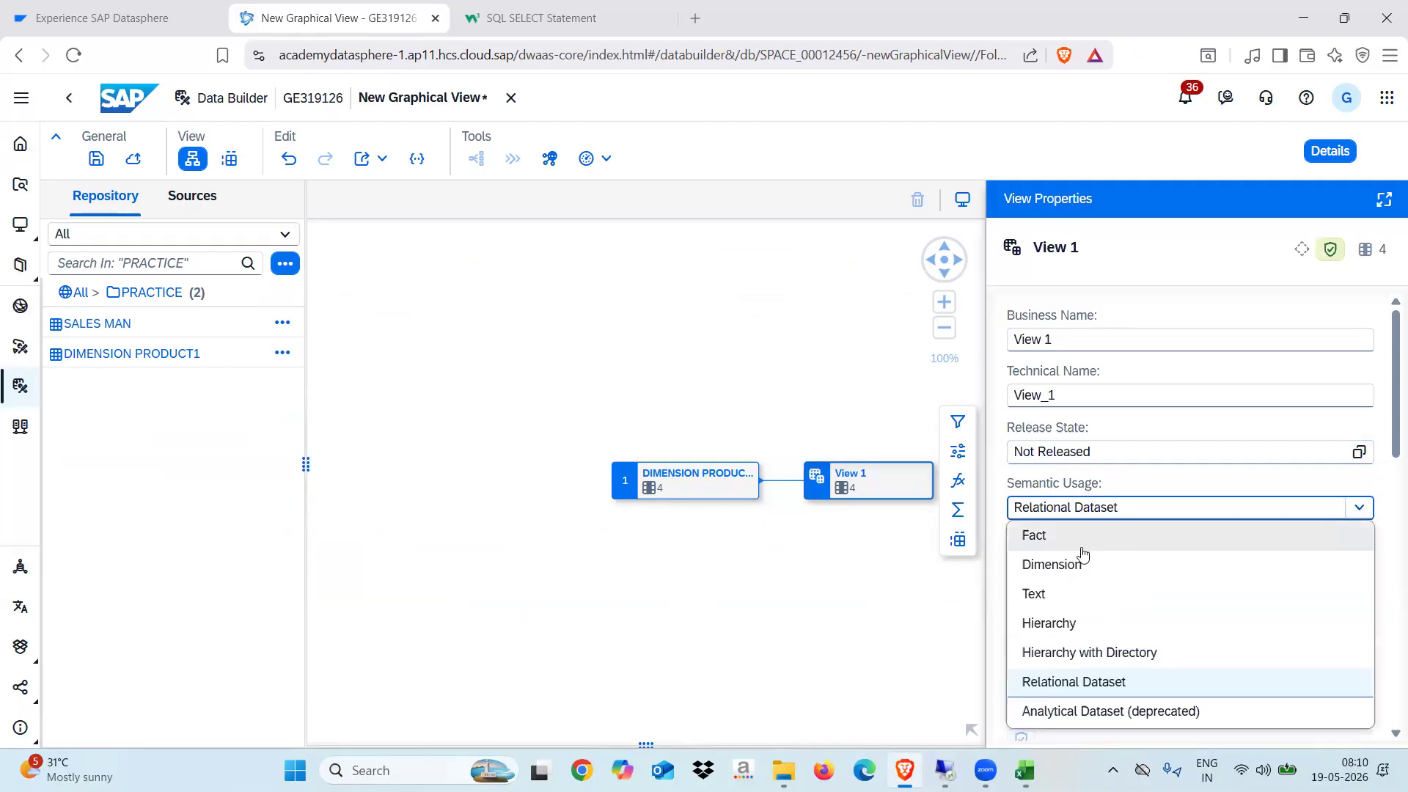
{"action": "left_click", "coordinate": [1050, 566]}
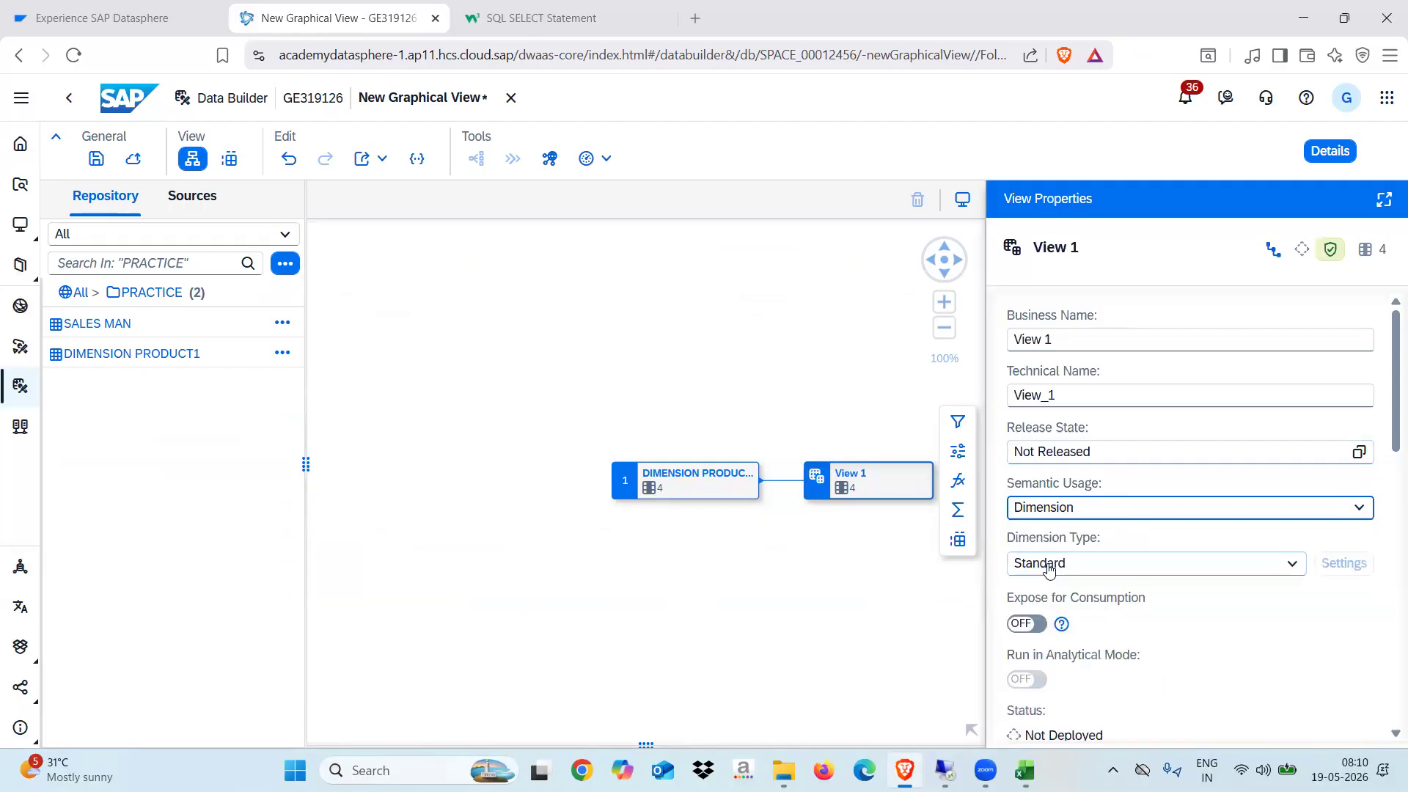
Set the view's business name to GV_PRODUCT_MD
{"action": "left_click", "coordinate": [1069, 342]}
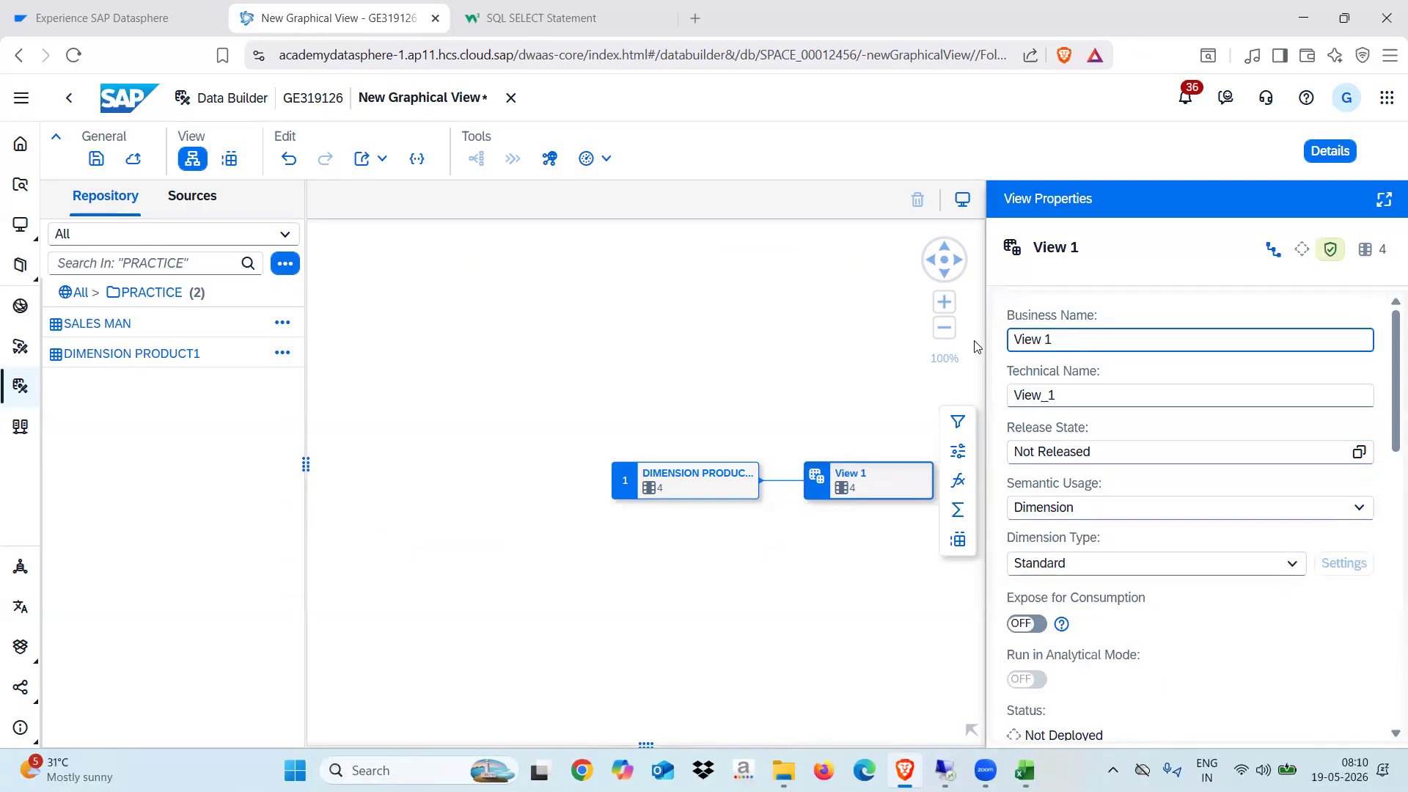
{"action": "key", "text": "BackSpace"}
{"action": "key", "text": "BackSpace"}
{"action": "key", "text": "BackSpace"}
{"action": "type", "text": "GV_PROD"}
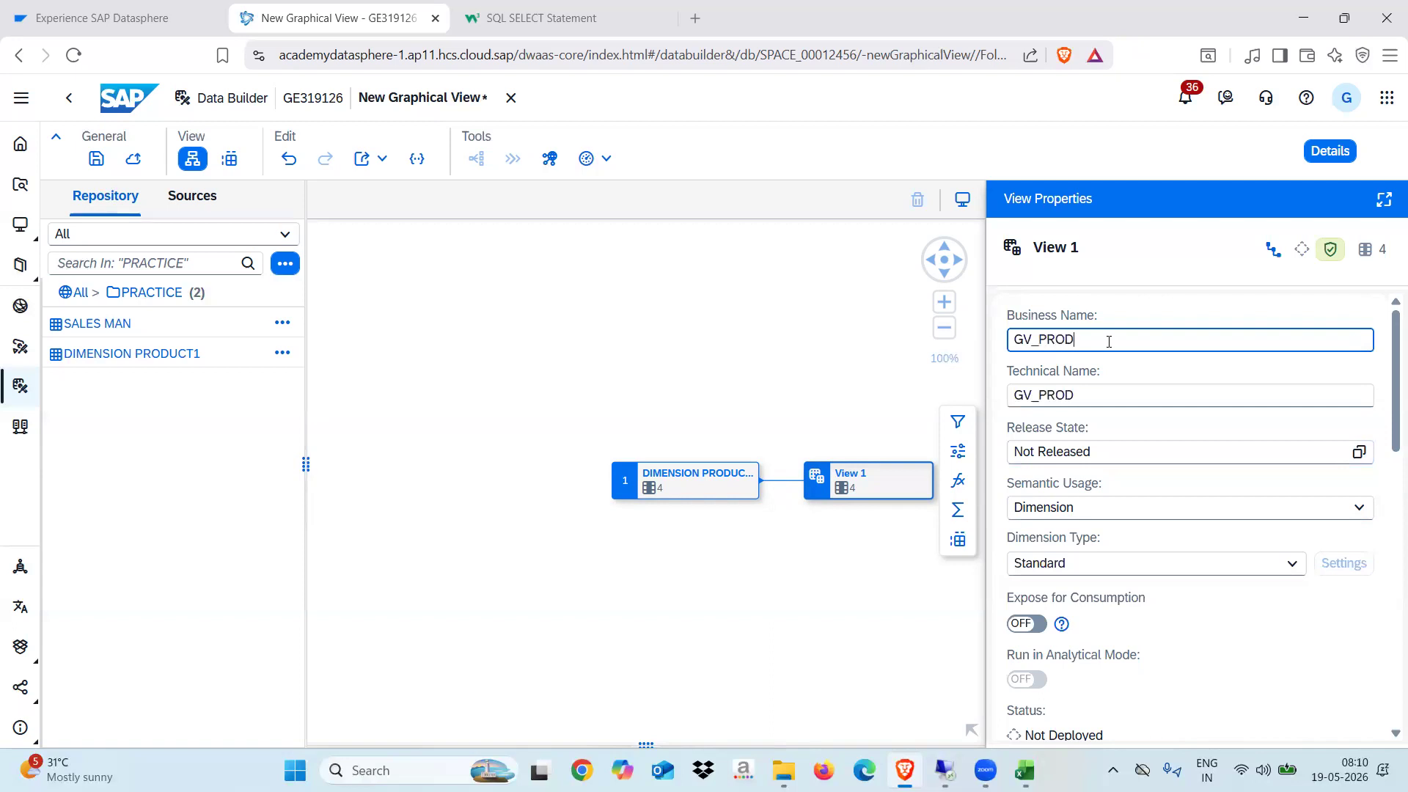
{"action": "type", "text": "UCT_MD"}
Review the view's properties and four attributes, including the semantic type options available for PRODUCT CAT NAME
{"action": "left_click_drag", "start_coordinate": [1387, 411], "coordinate": [1388, 496]}
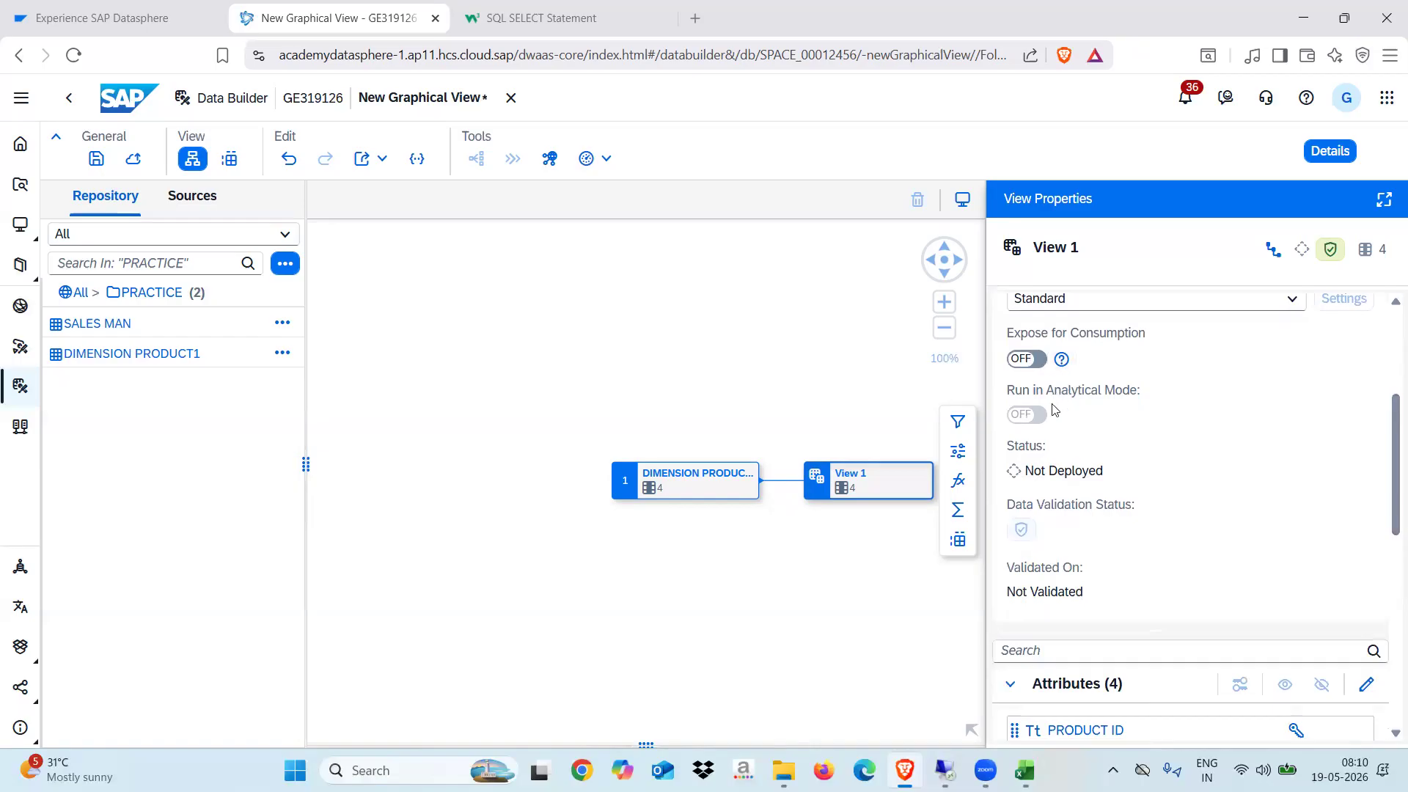
{"action": "left_click_drag", "start_coordinate": [1388, 456], "coordinate": [1388, 571]}
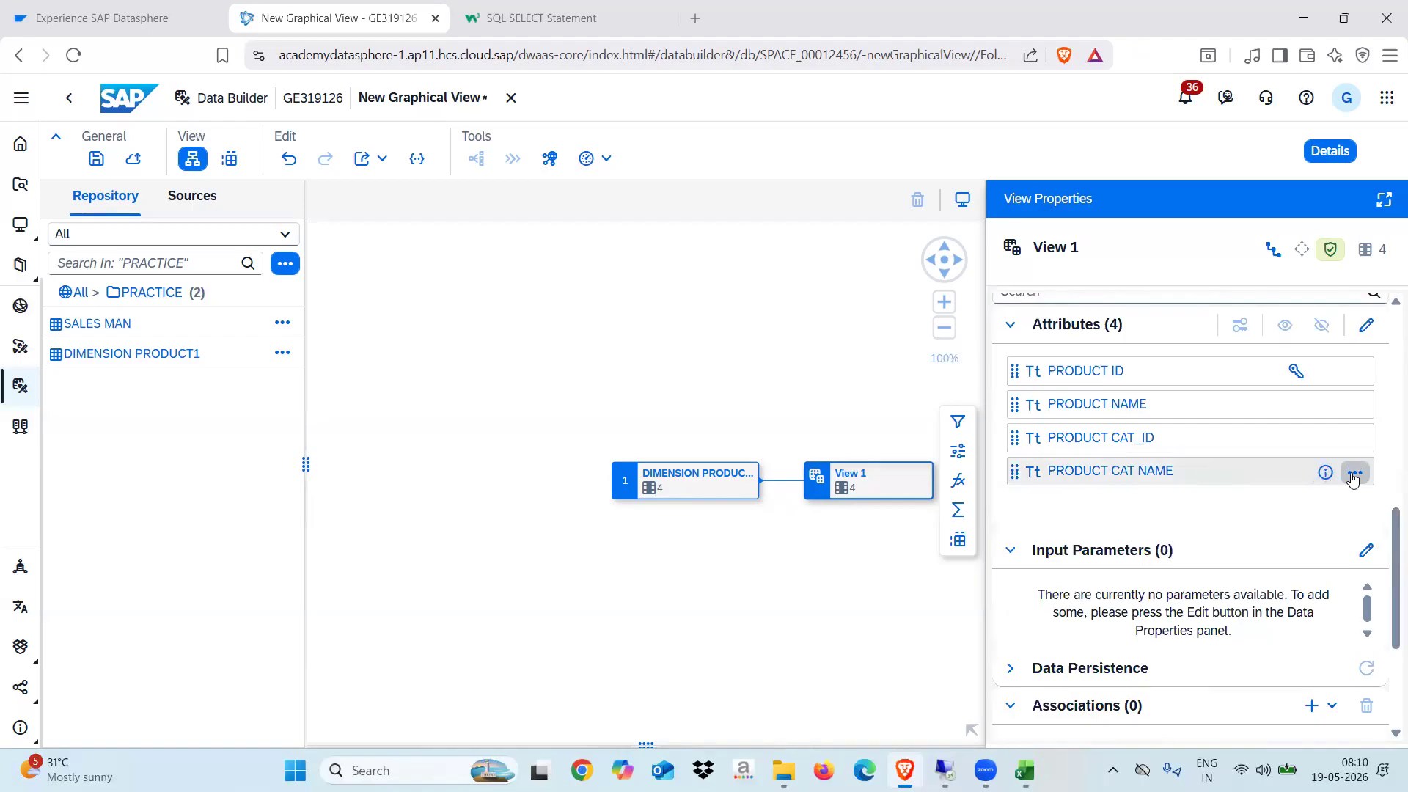
{"action": "left_click", "coordinate": [1353, 477]}
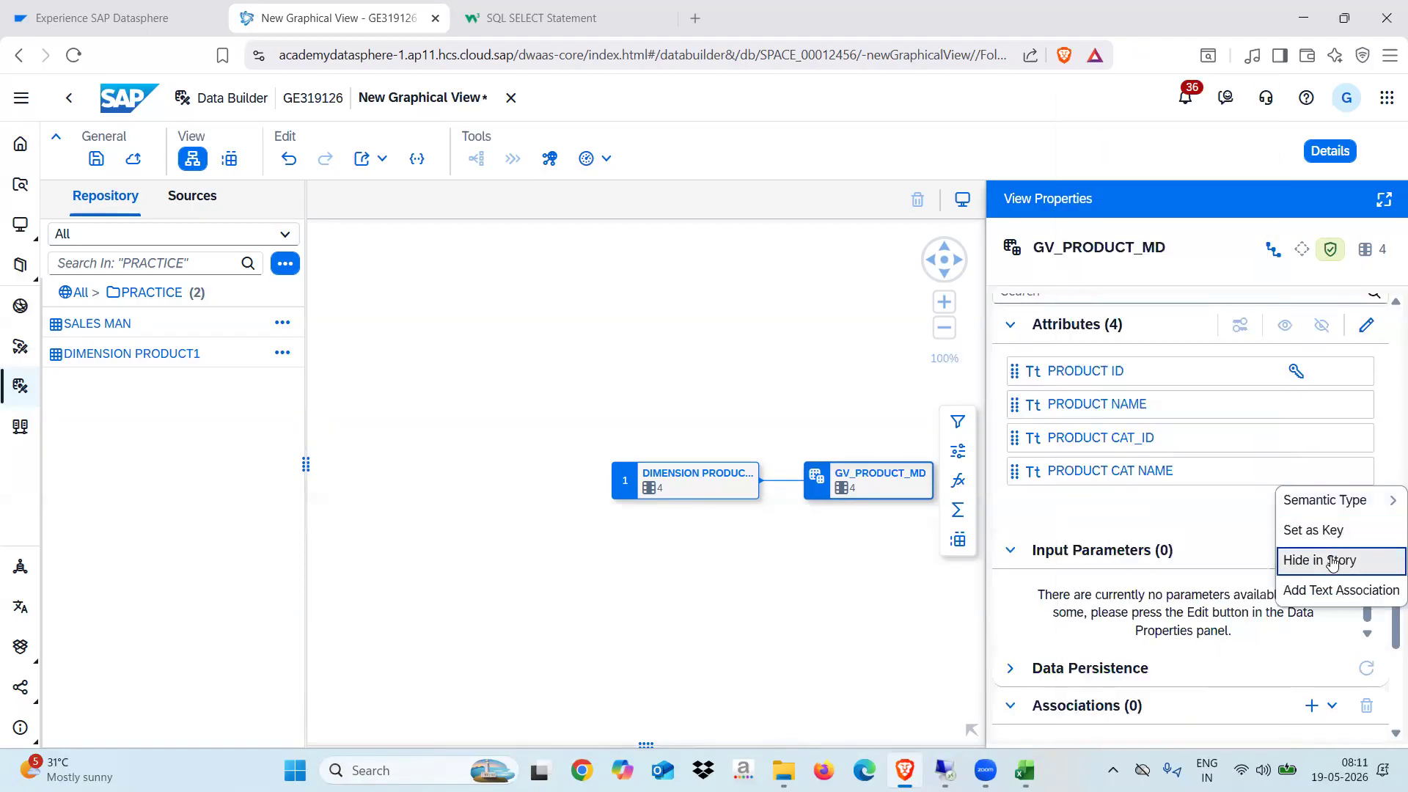
{"action": "mouse_move", "coordinate": [1327, 506]}
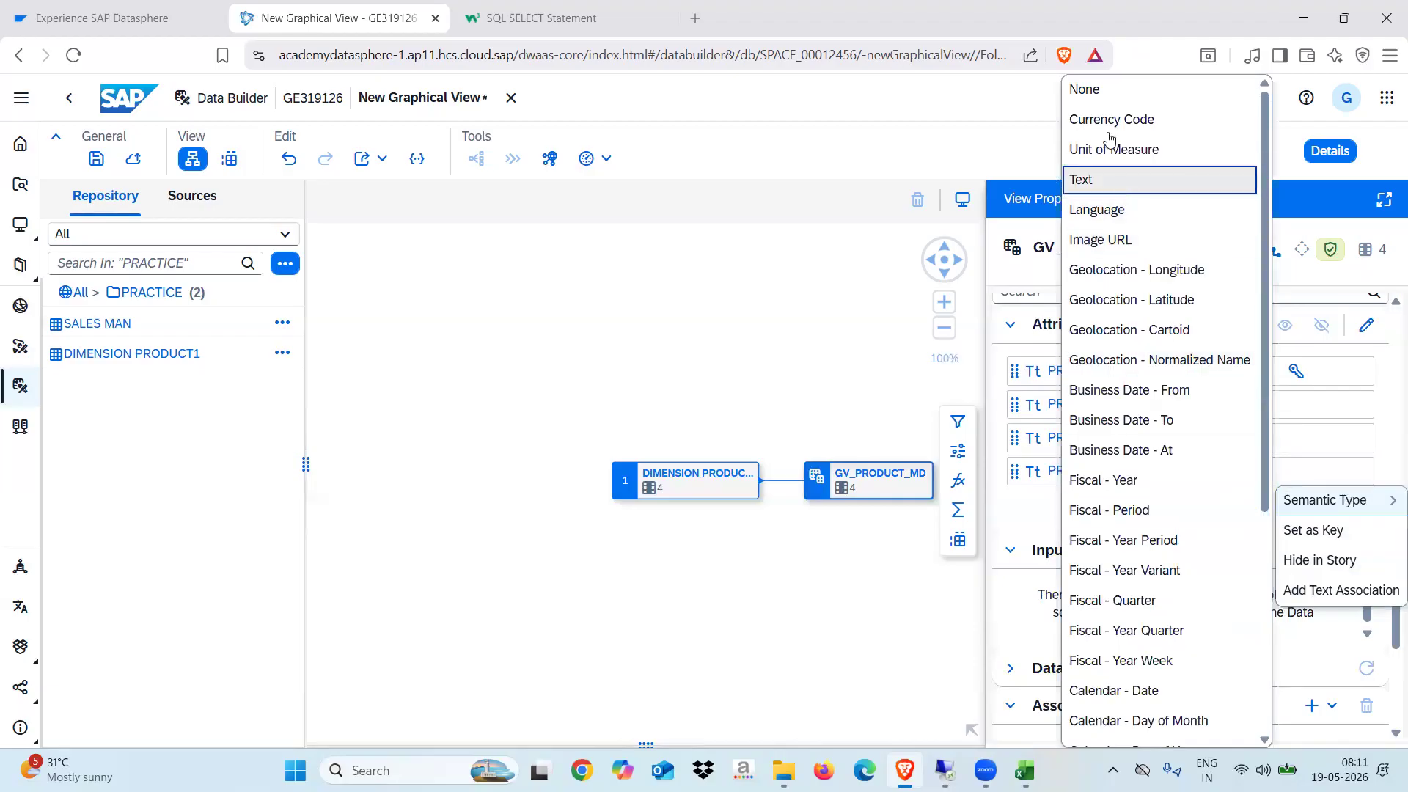
{"action": "left_click", "coordinate": [873, 612]}
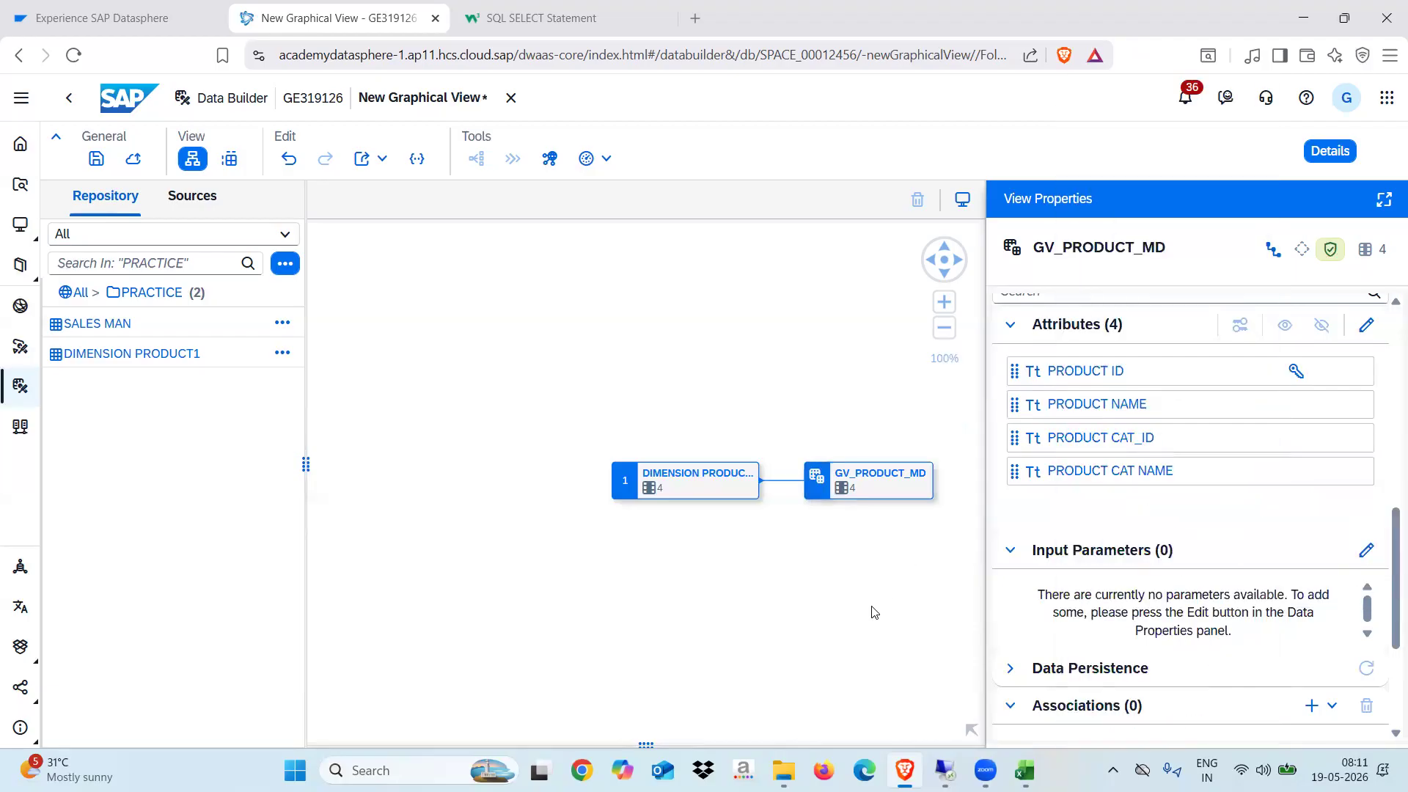
{"action": "left_click_drag", "start_coordinate": [1386, 572], "coordinate": [1388, 374]}
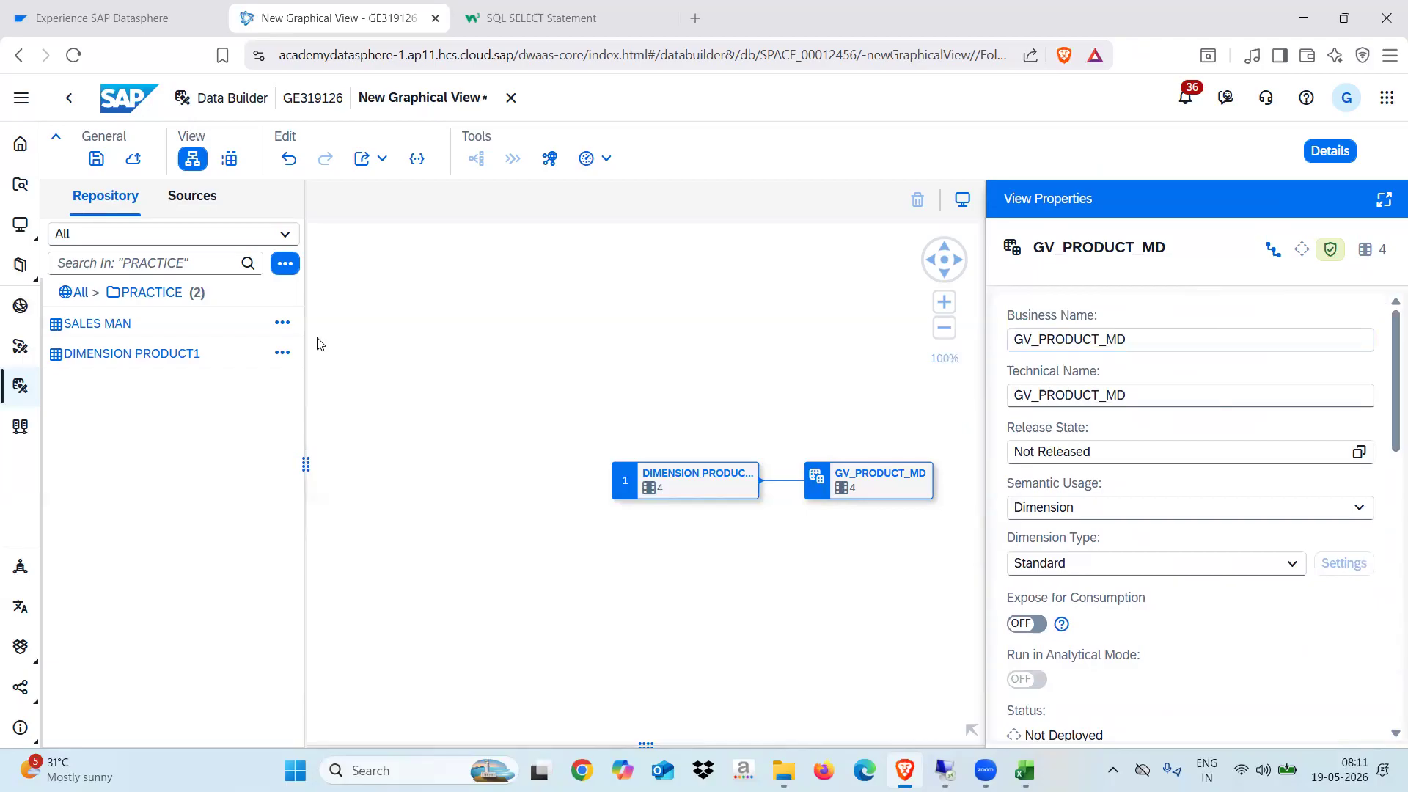
Save the graphical view under the name GV_PRODUCT_MD and deploy it
{"action": "left_click", "coordinate": [96, 158]}
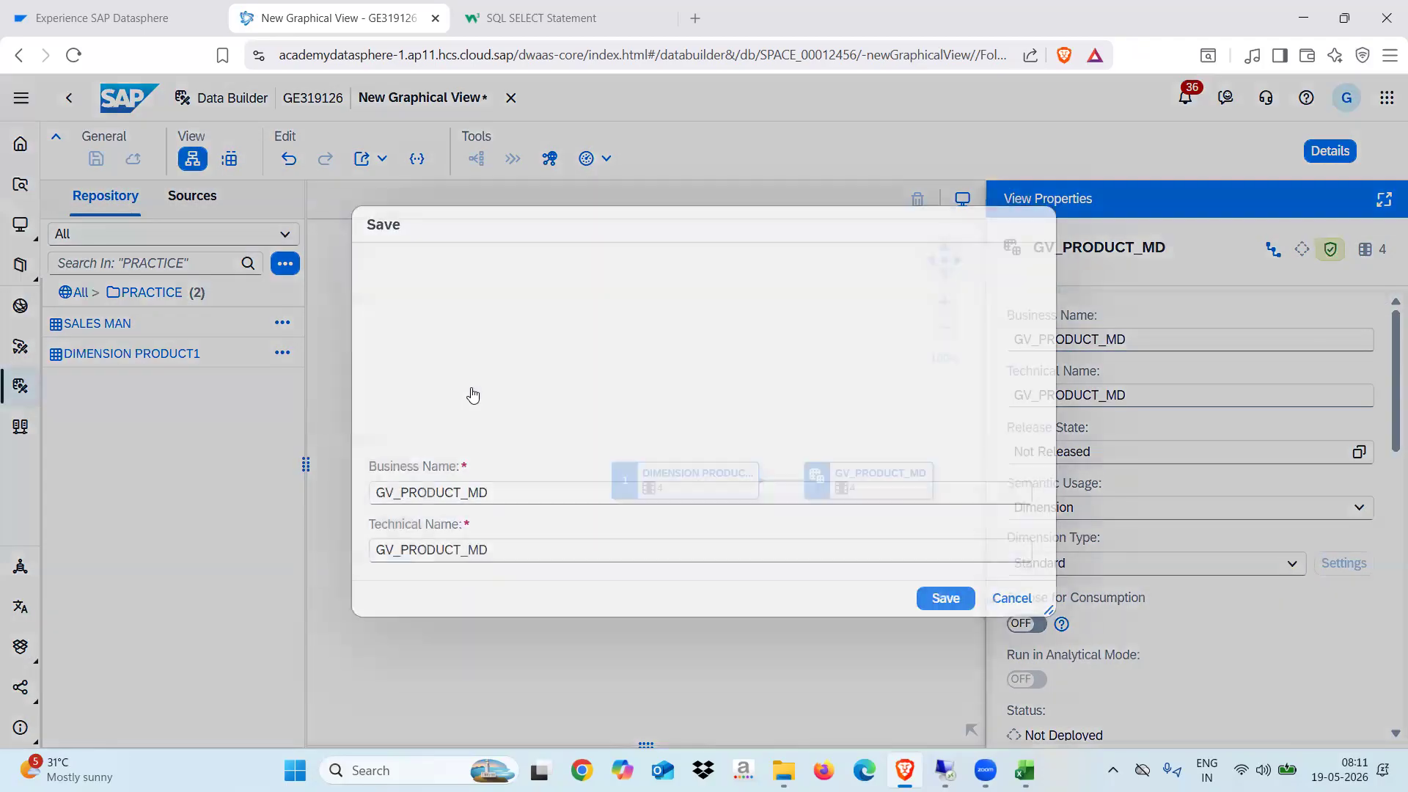
{"action": "left_click", "coordinate": [946, 597]}
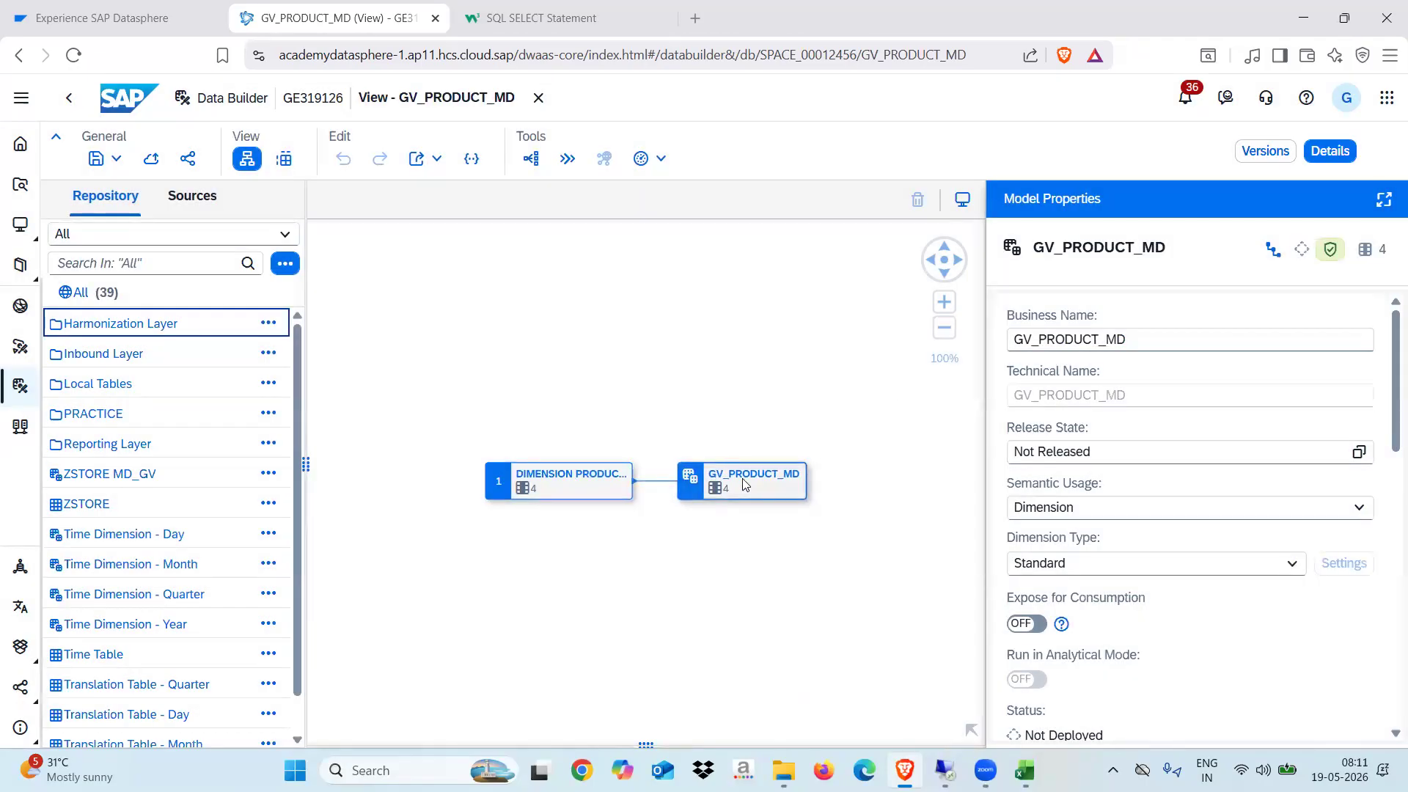
{"action": "left_click", "coordinate": [744, 484]}
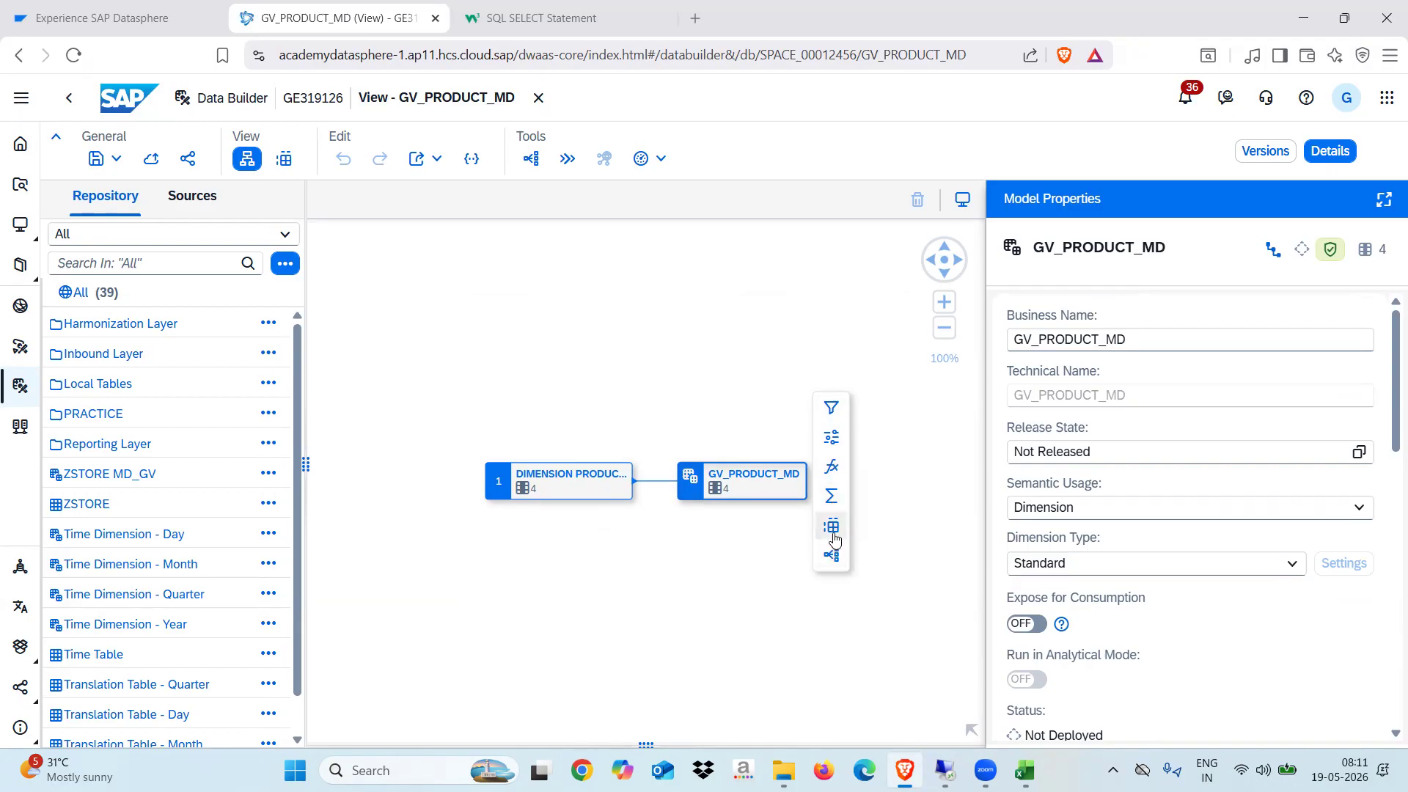
{"action": "left_click", "coordinate": [429, 262]}
{"action": "left_click", "coordinate": [153, 161]}
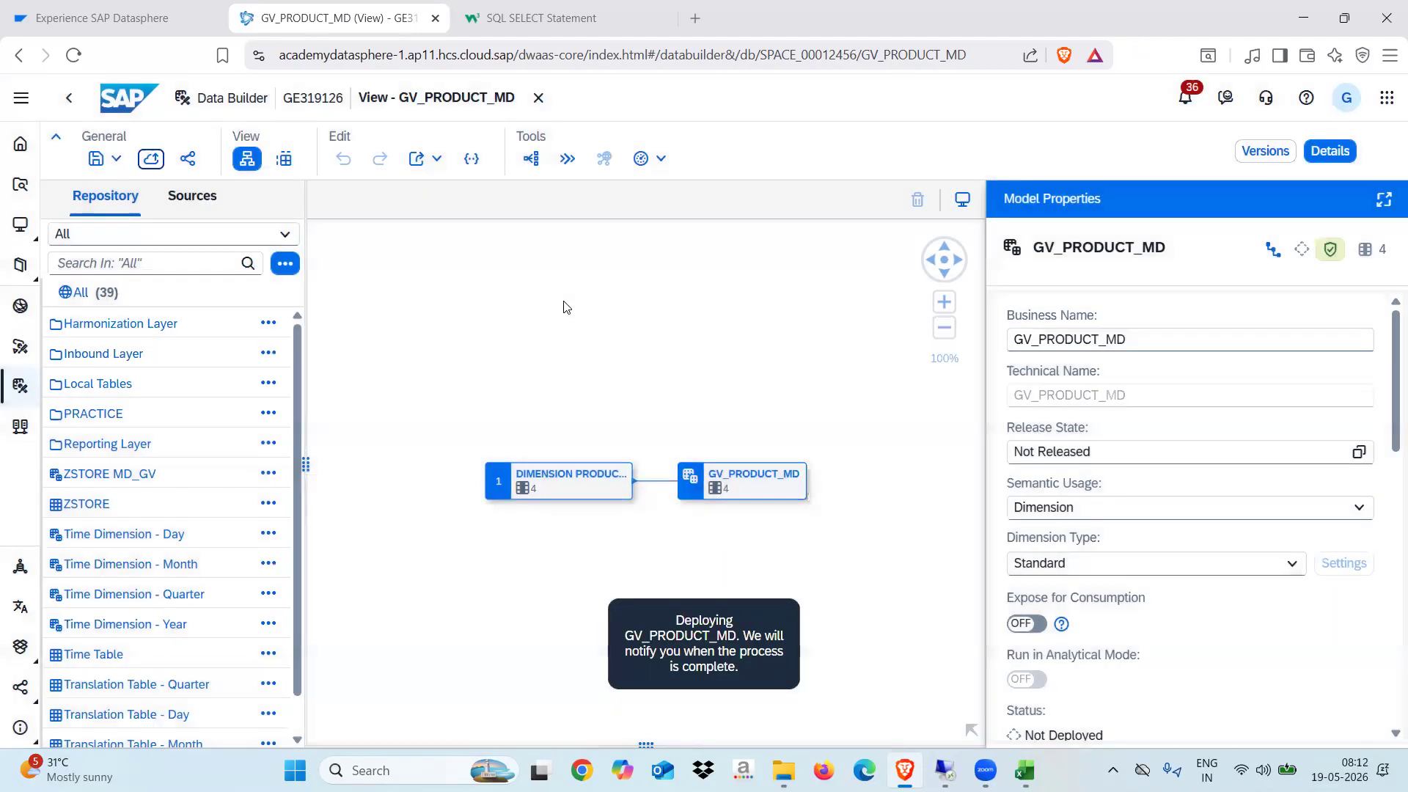
Preview the data of the GV_PRODUCT_MD output node through to the last records, closing the preview when done
{"action": "left_click", "coordinate": [763, 473]}
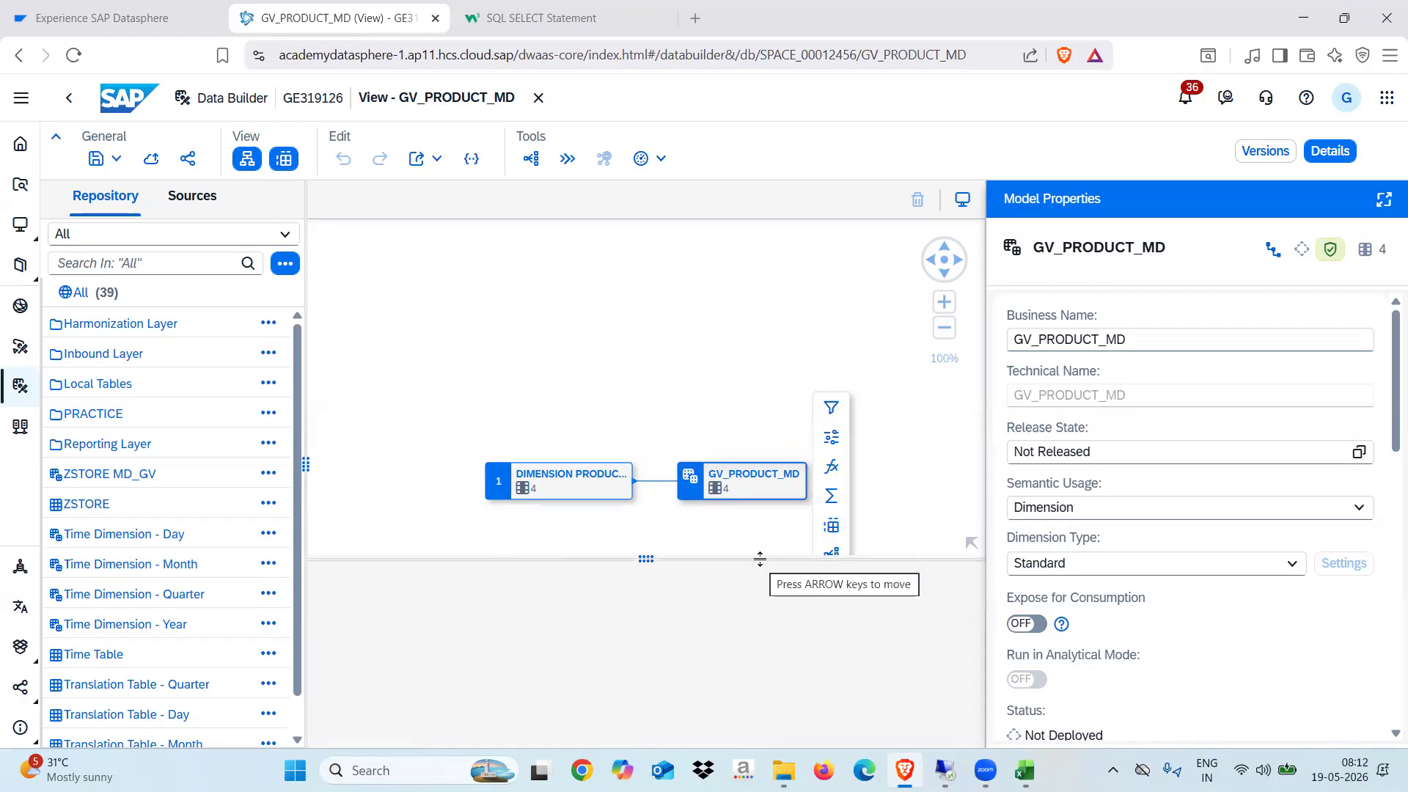
{"action": "left_click_drag", "start_coordinate": [759, 559], "coordinate": [745, 346]}
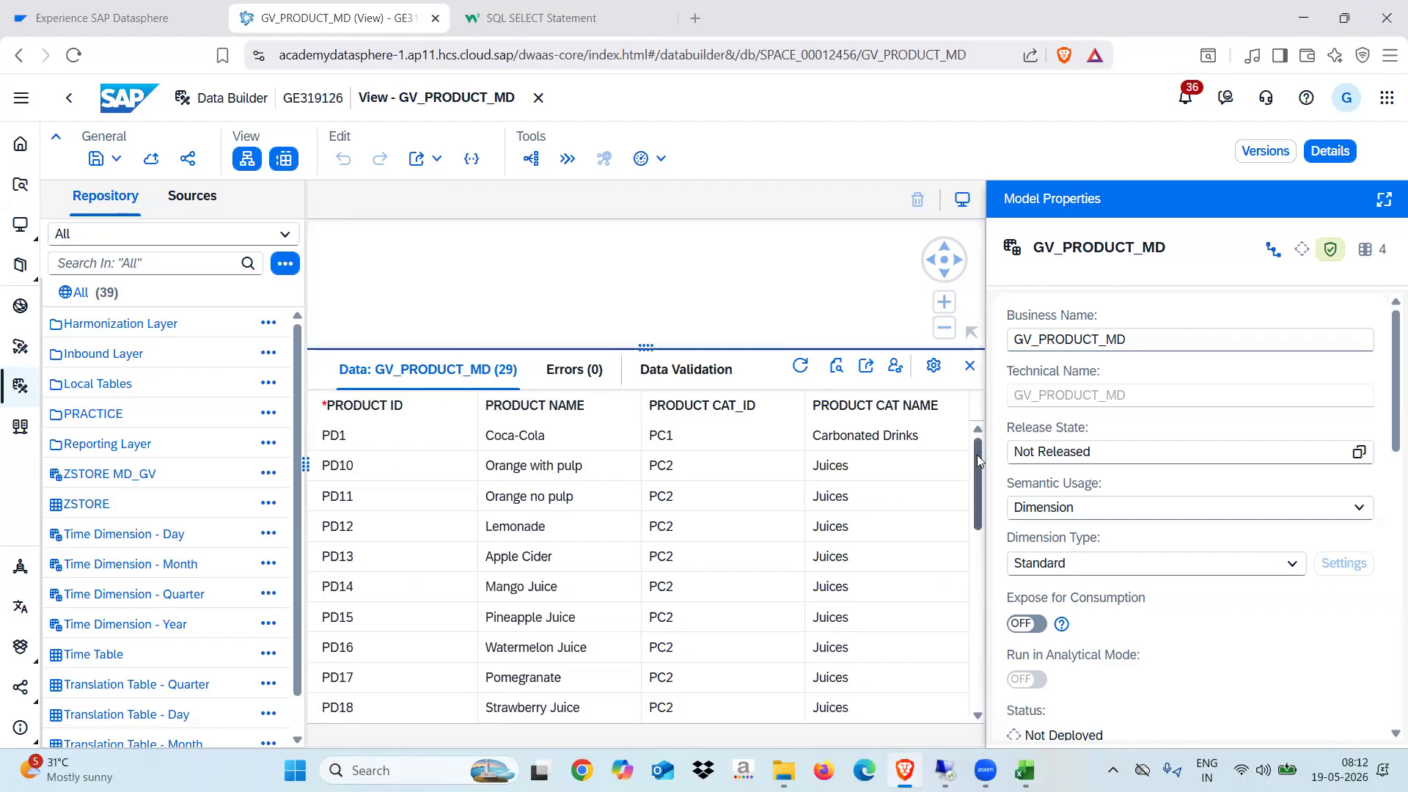
{"action": "left_click_drag", "start_coordinate": [978, 460], "coordinate": [978, 693]}
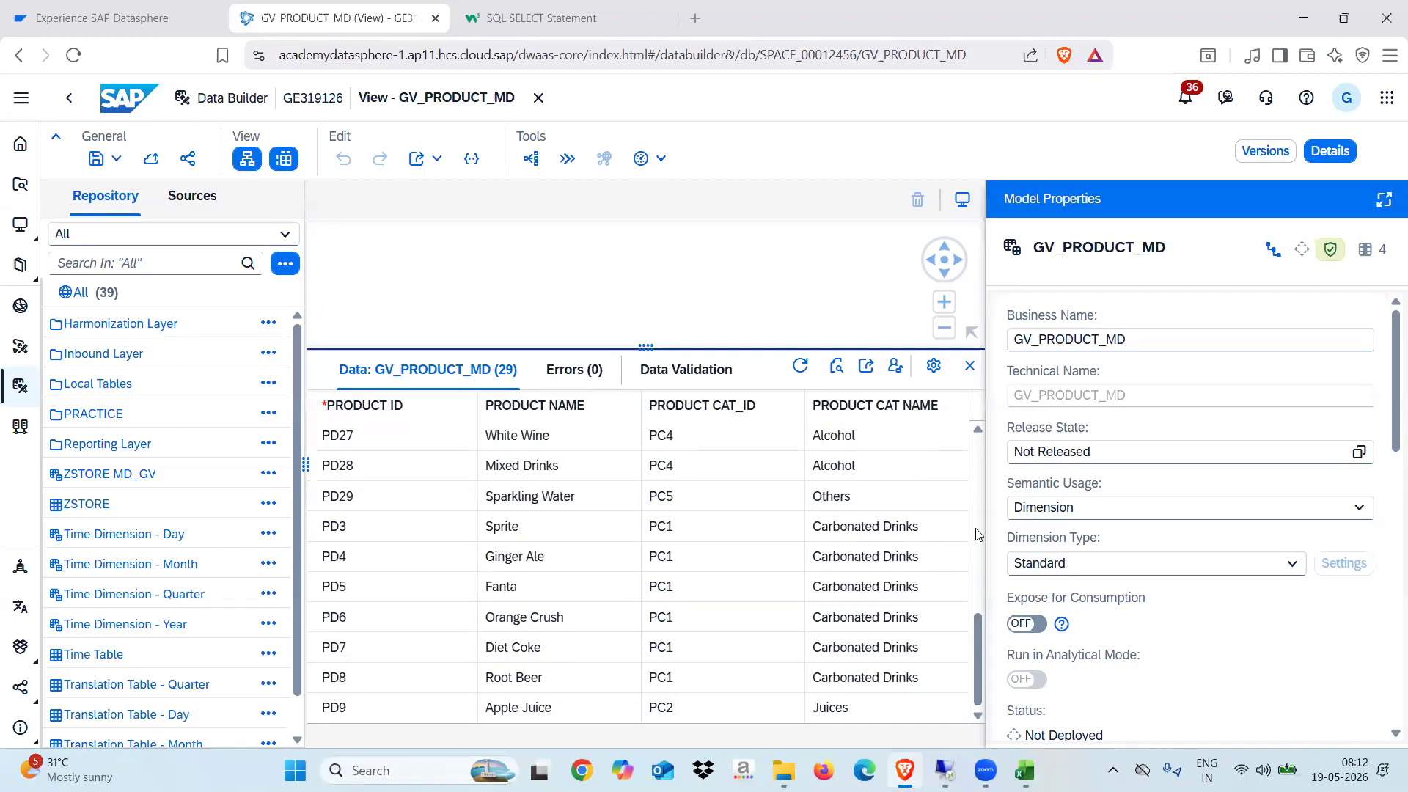
{"action": "left_click", "coordinate": [969, 365]}
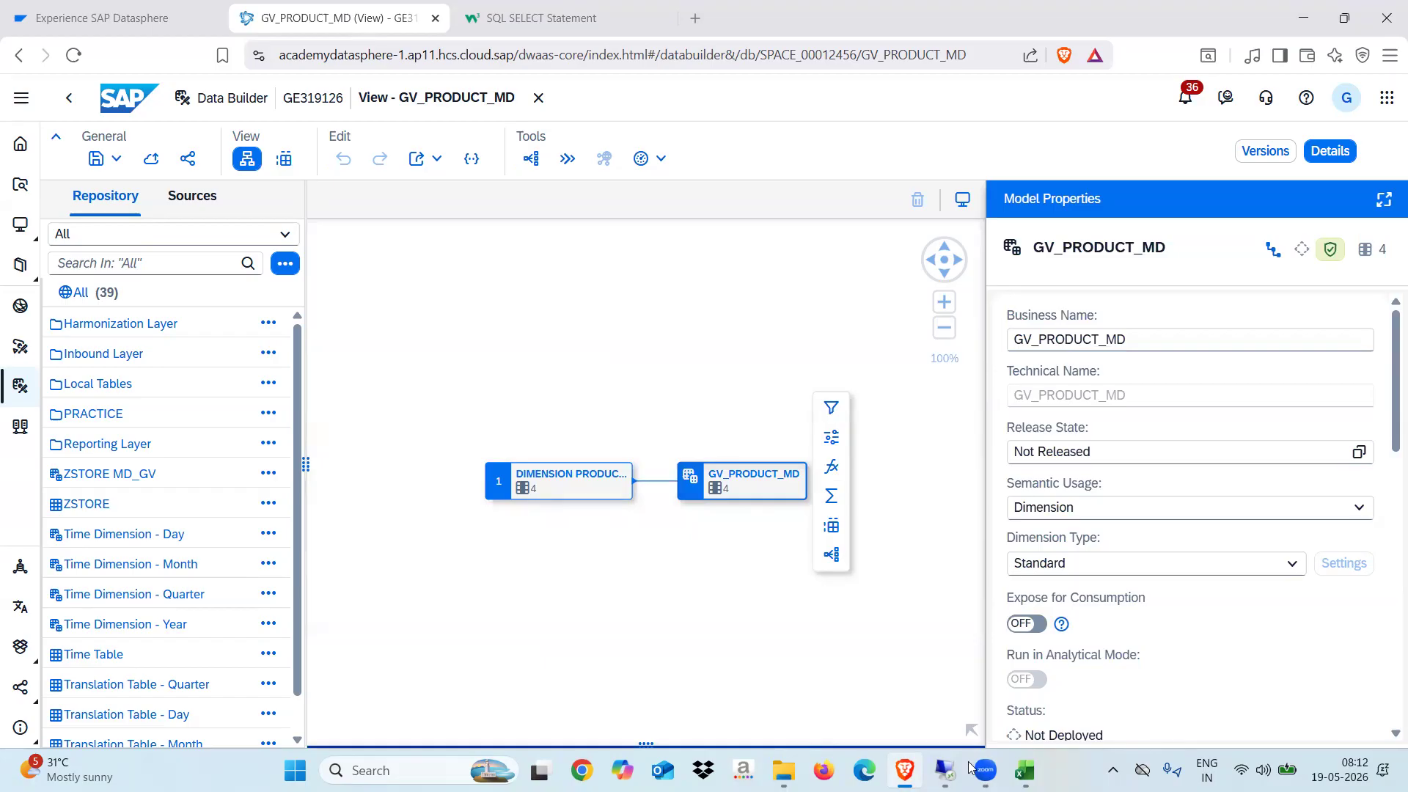
Switch to the Excel workbook on the remote desktop and enter CDS in C27, Cube in D27 and Dimension in D29
{"action": "left_click", "coordinate": [944, 770]}
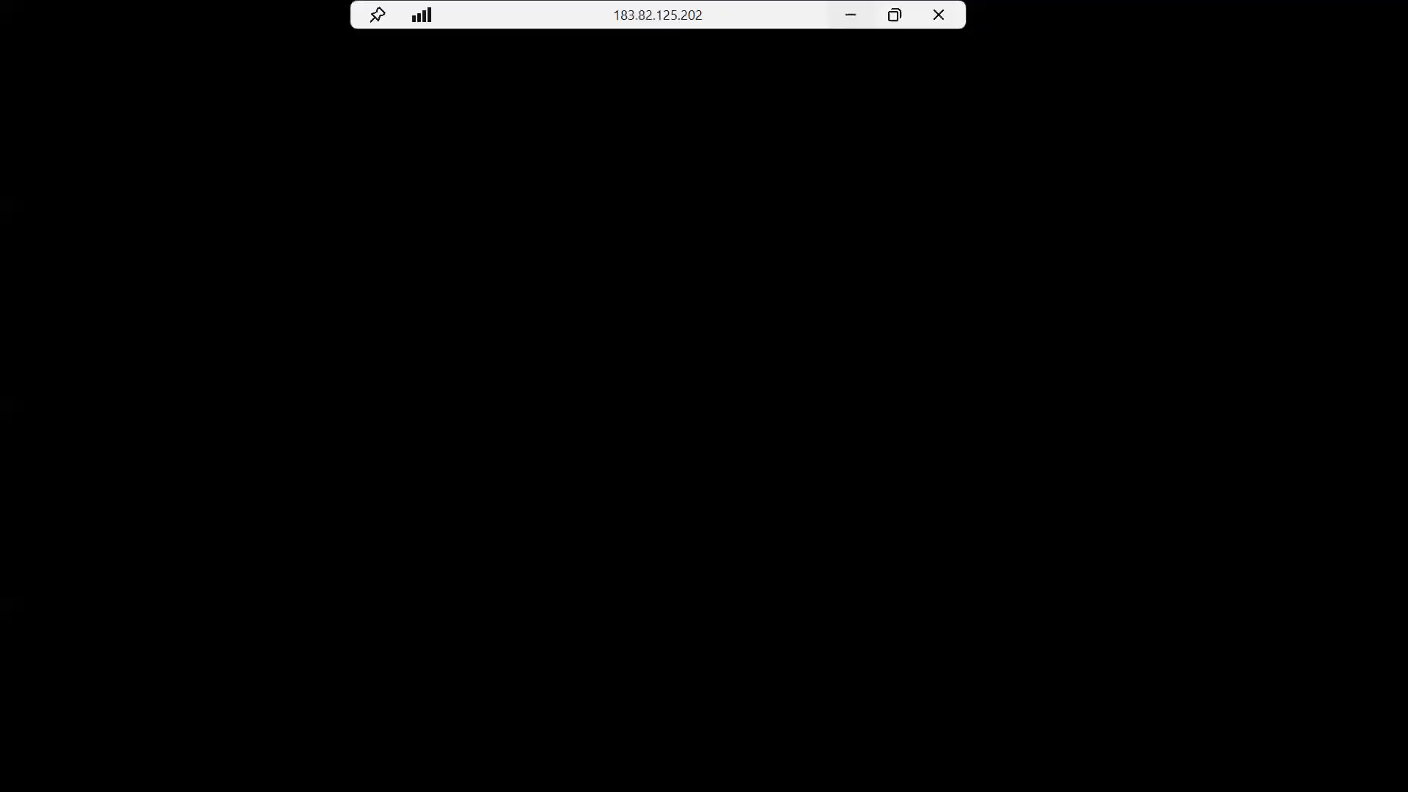
{"action": "left_click", "coordinate": [231, 569]}
{"action": "type", "text": "CDS"}
{"action": "left_click", "coordinate": [330, 576]}
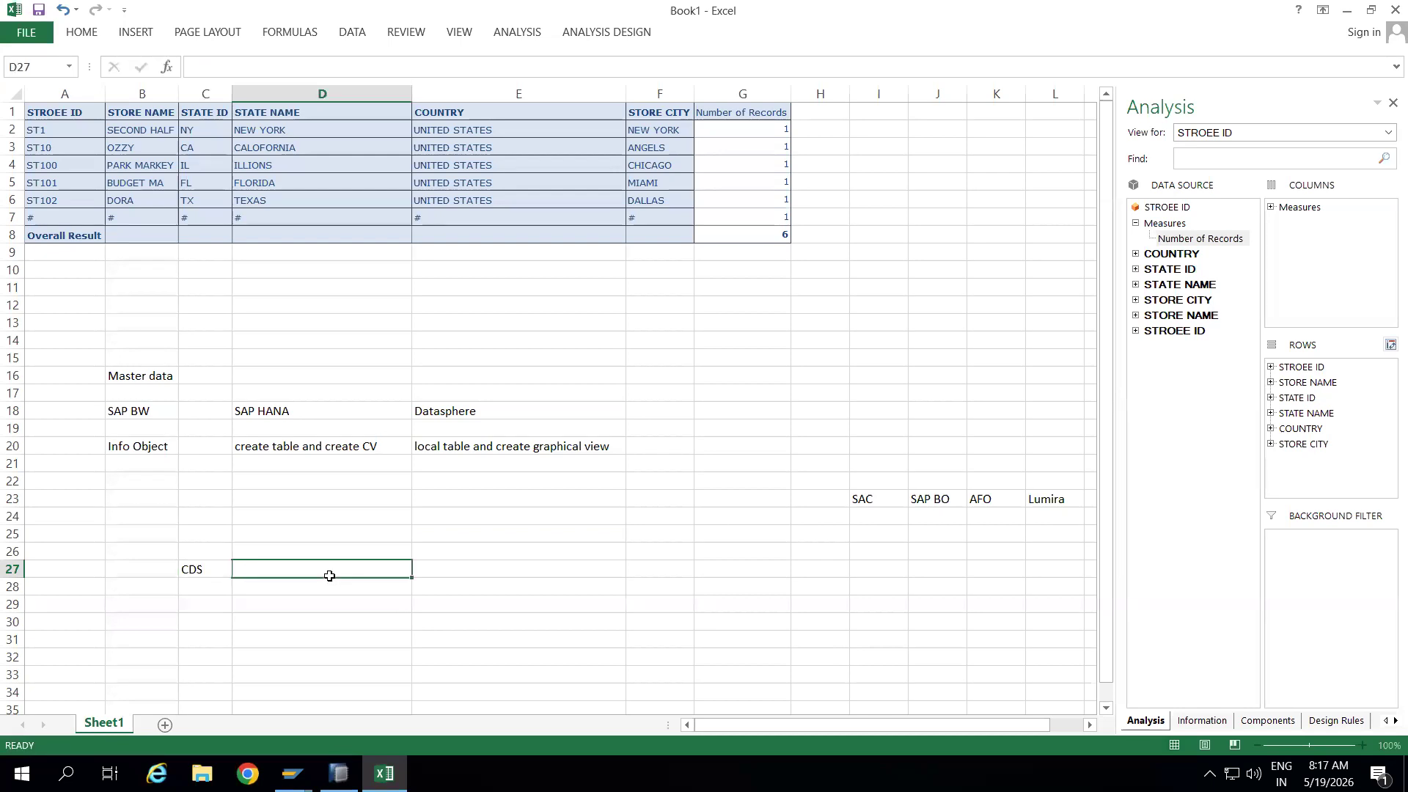
{"action": "type", "text": "CUbe"}
{"action": "left_click", "coordinate": [287, 604]}
{"action": "type", "text": "Di"}
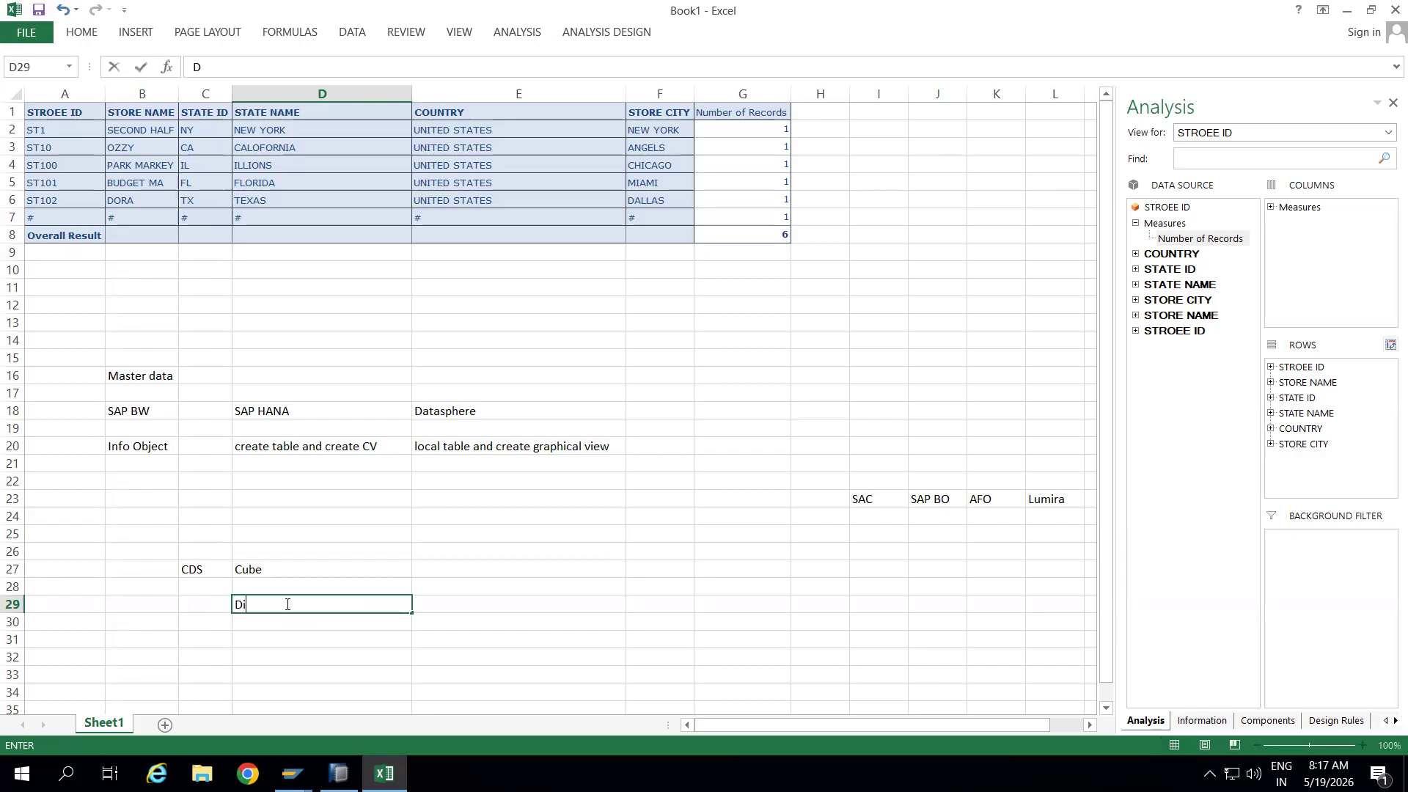
{"action": "type", "text": "mension"}
List the dimension examples Customer, Sales Org and caldenday in cells E29 to E31
{"action": "left_click", "coordinate": [453, 607]}
{"action": "type", "text": "Customer"}
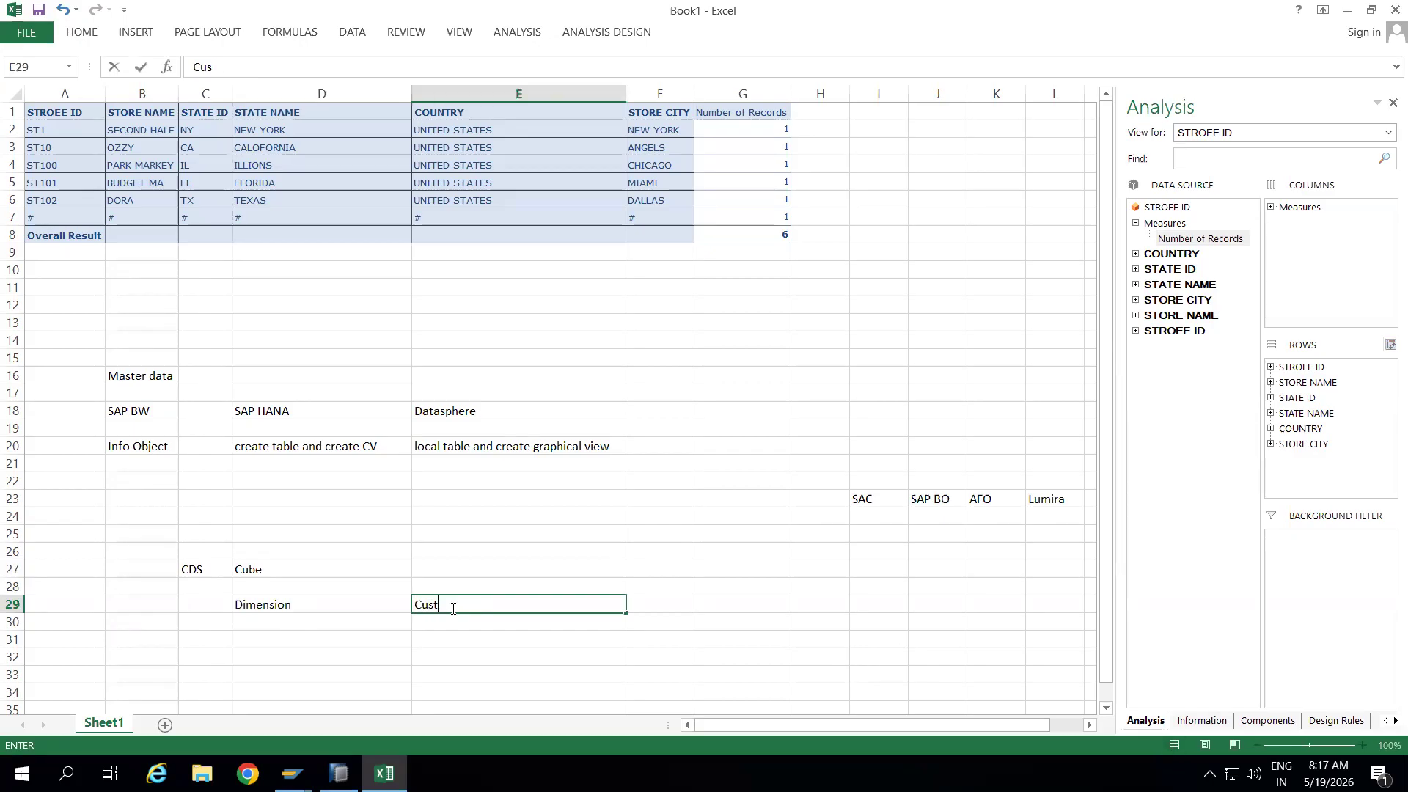
{"action": "left_click", "coordinate": [439, 621]}
{"action": "type", "text": "Sales Or"}
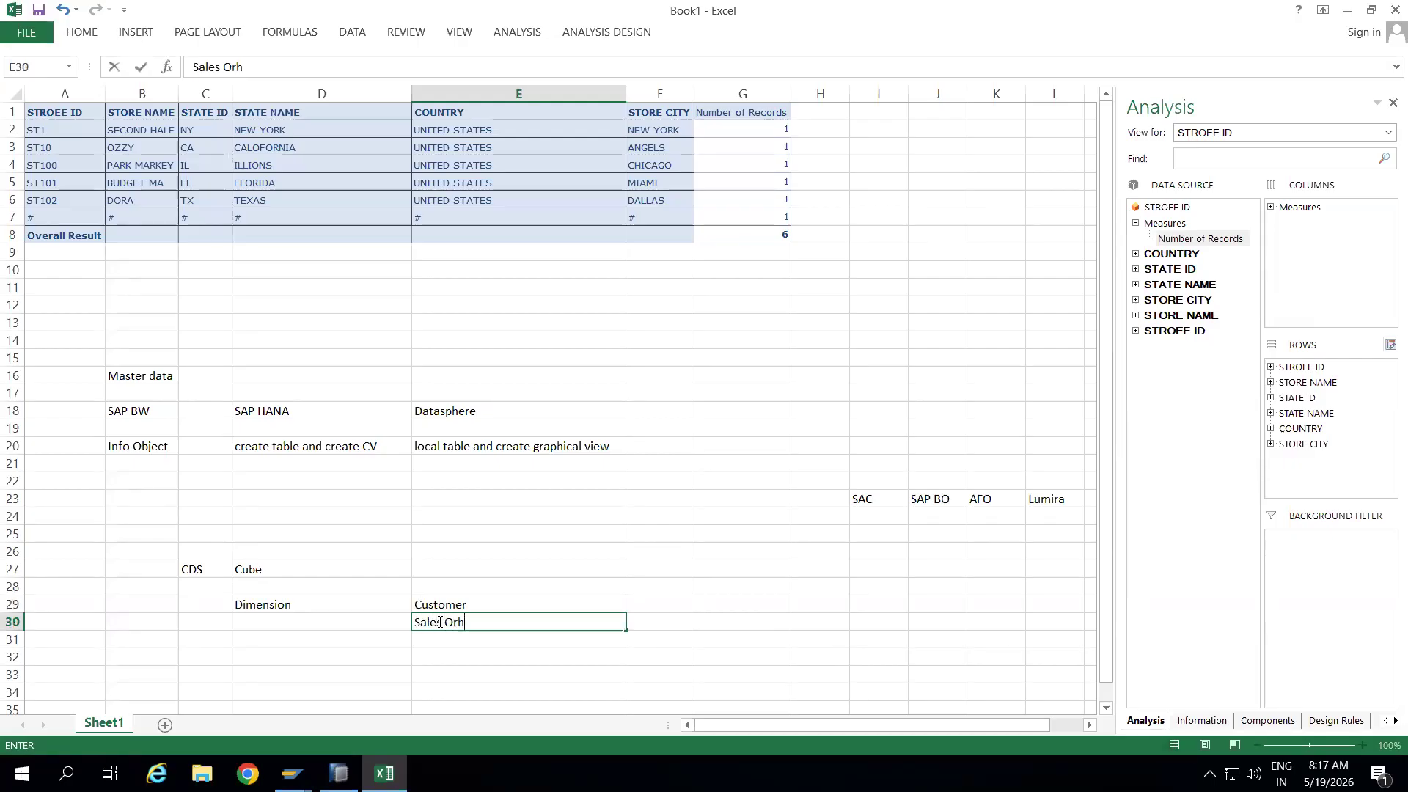
{"action": "type", "text": "g"}
{"action": "left_click", "coordinate": [439, 646]}
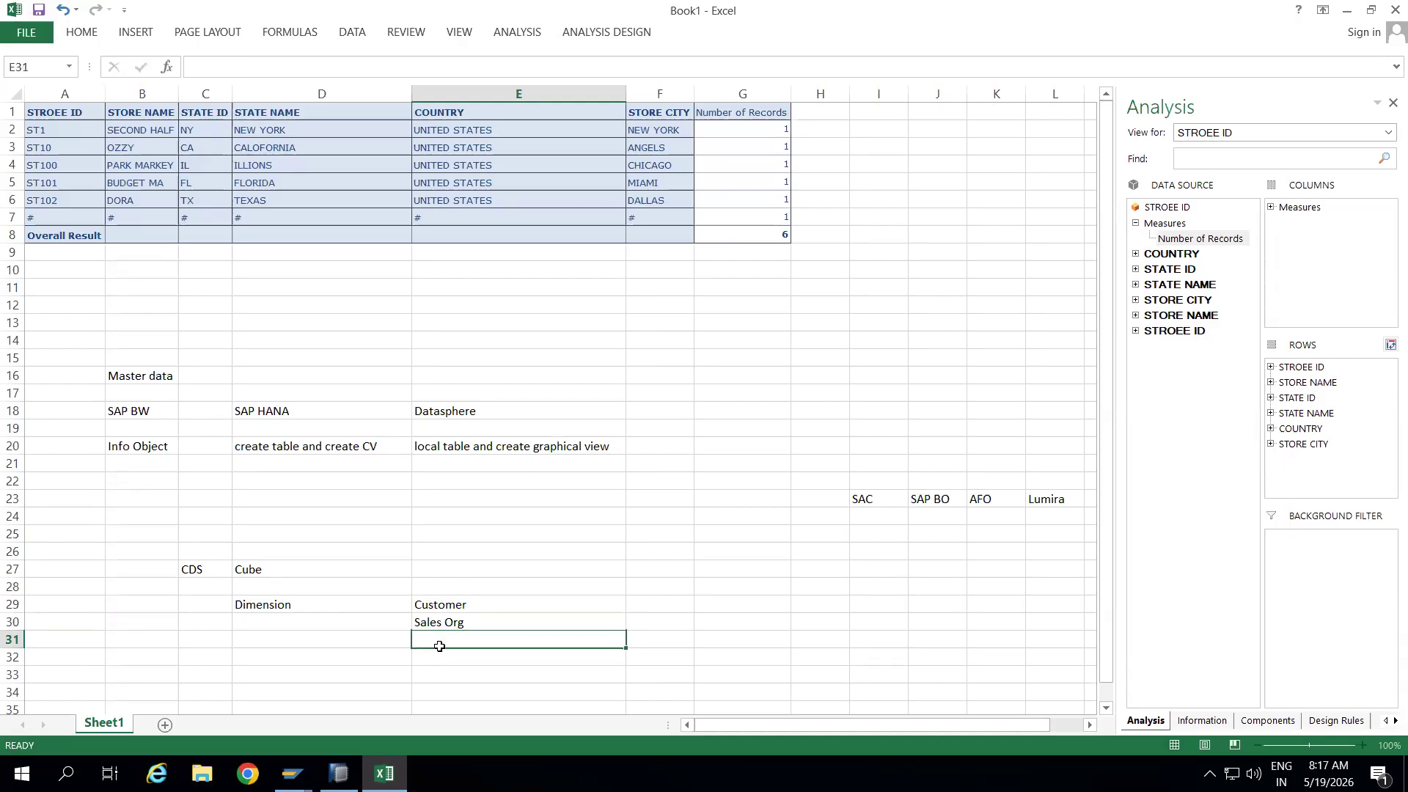
{"action": "type", "text": "caldenday"}
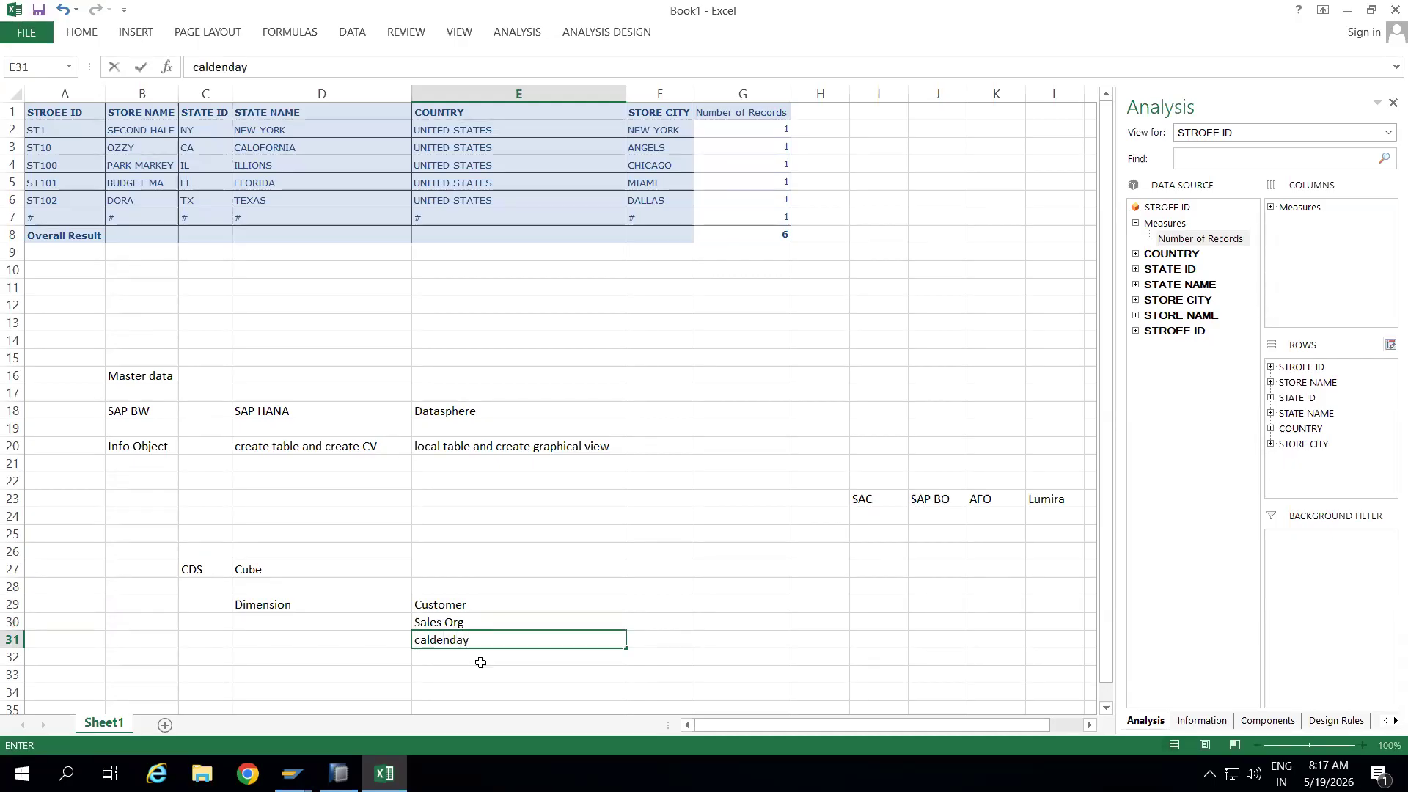
{"action": "key", "text": "Return"}
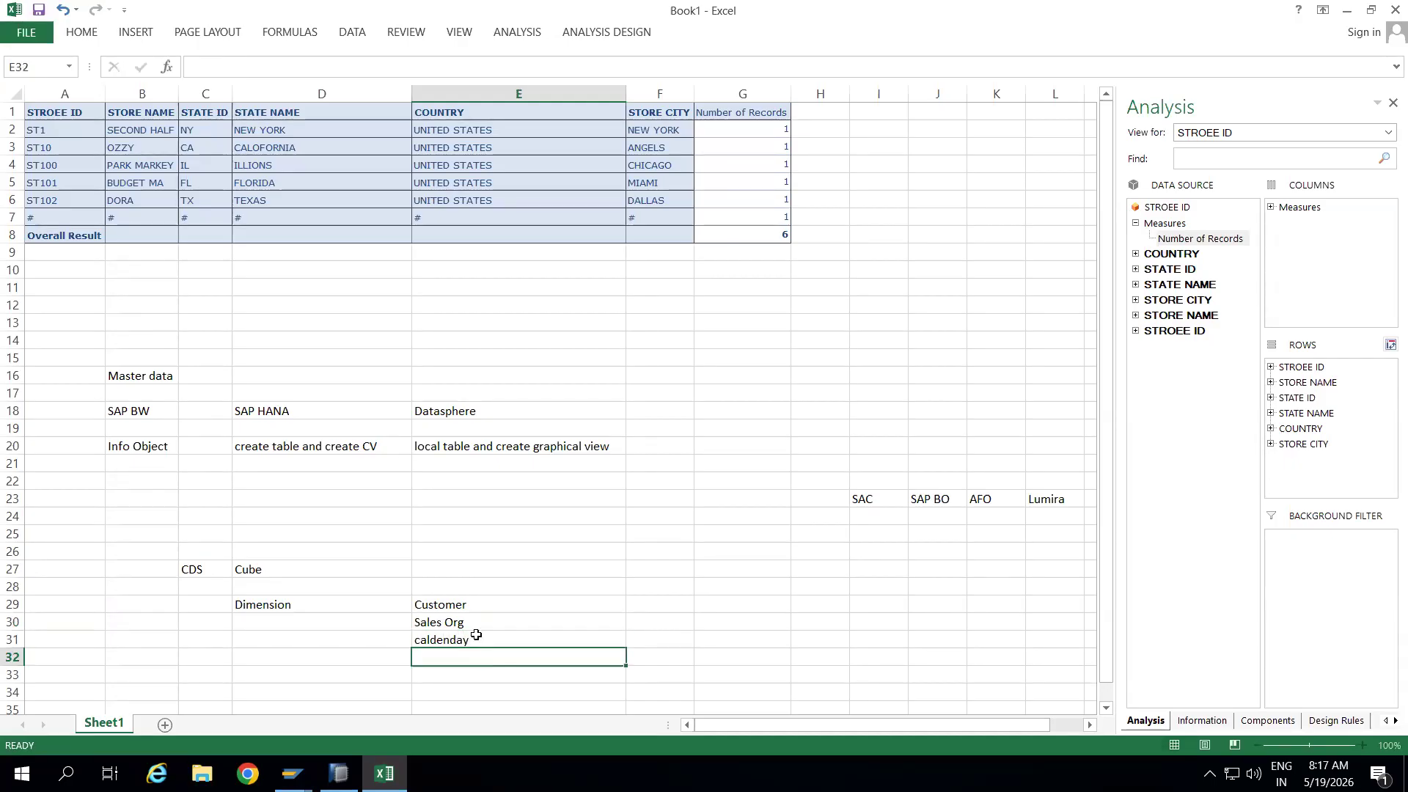
{"action": "left_click_drag", "start_coordinate": [493, 604], "coordinate": [627, 640]}
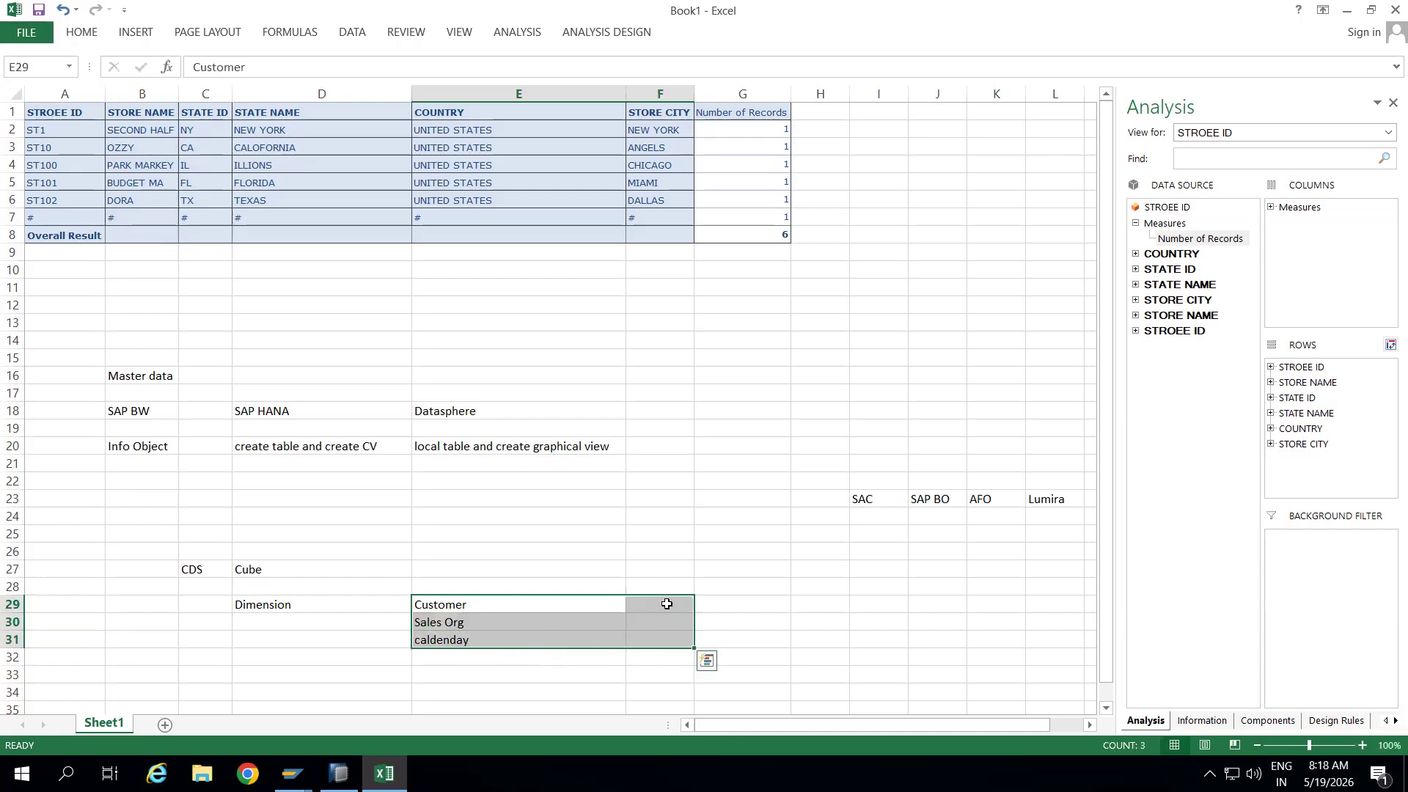
{"action": "left_click", "coordinate": [665, 604]}
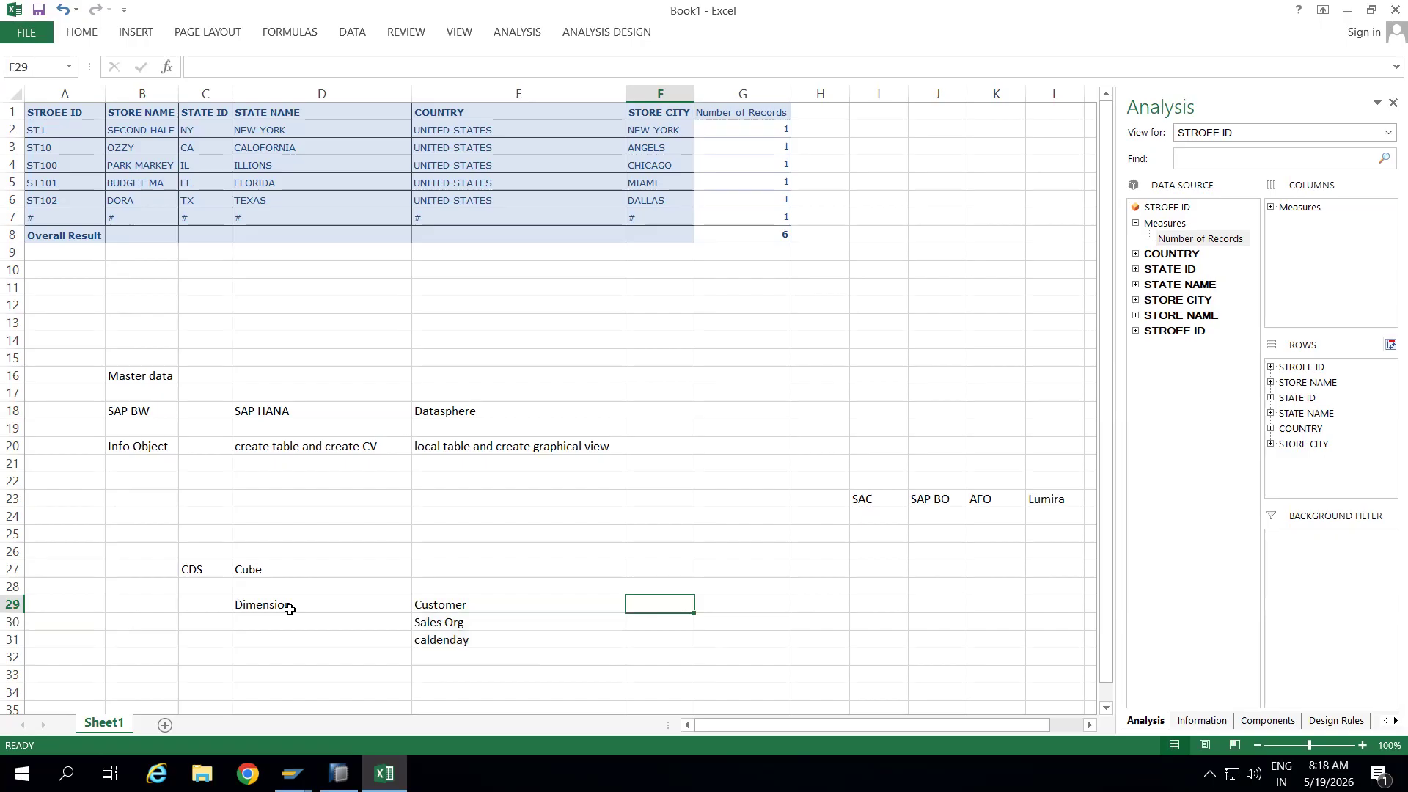
Enter Sales FACT in cell E27 as the example beside Cube
{"action": "left_click", "coordinate": [310, 566]}
{"action": "left_click", "coordinate": [461, 566]}
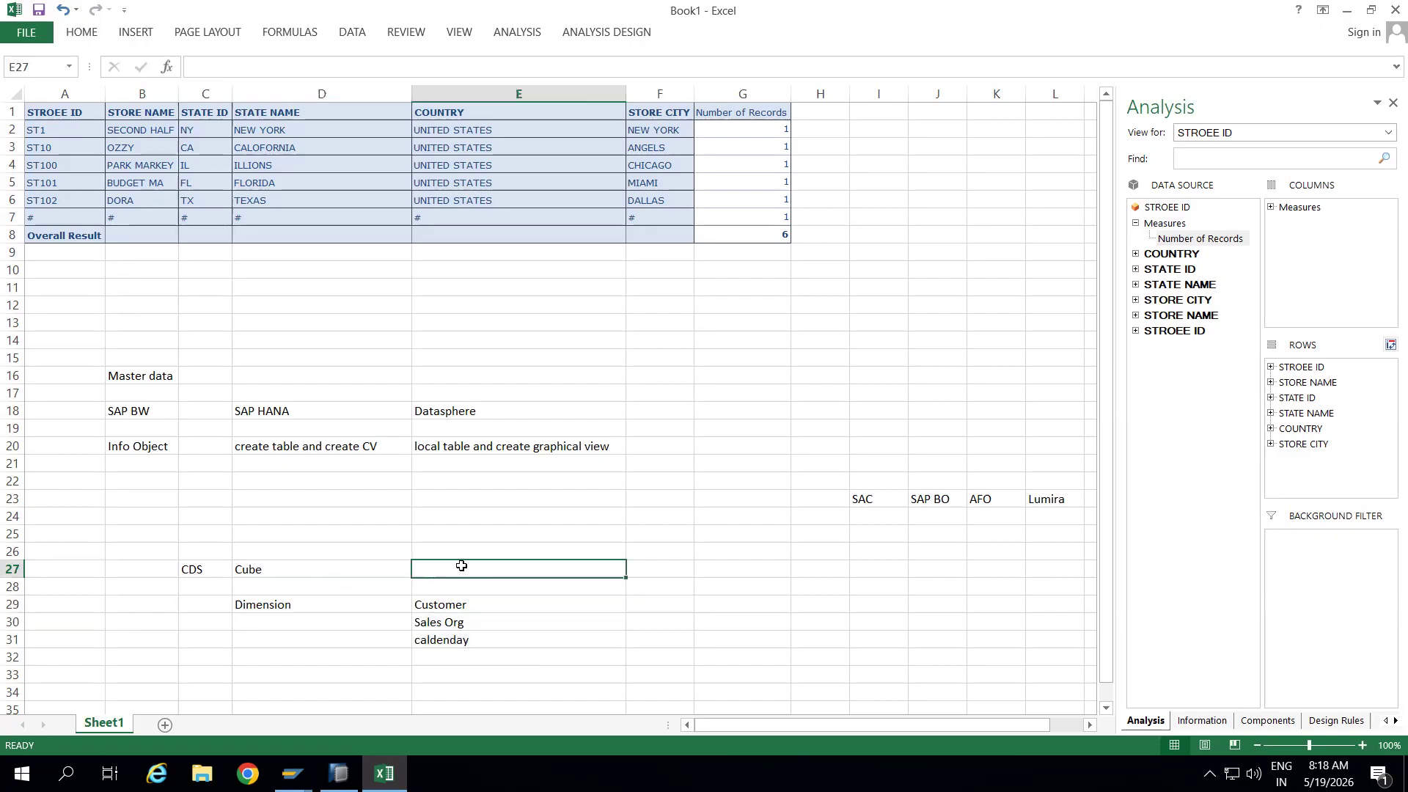
{"action": "type", "text": "Sales FACT"}
{"action": "left_click", "coordinate": [535, 625]}
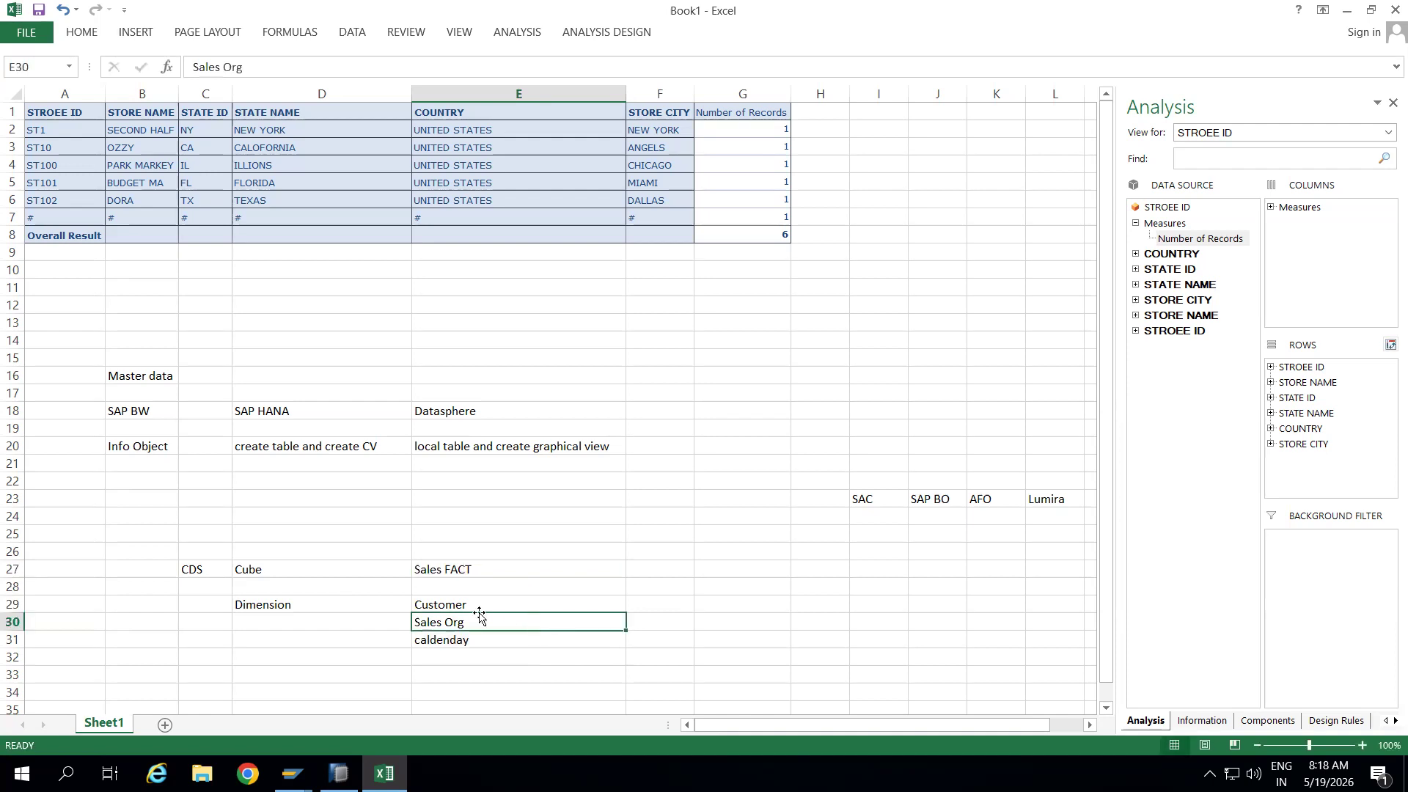
{"action": "left_click", "coordinate": [464, 570]}
{"action": "left_click_drag", "start_coordinate": [462, 604], "coordinate": [455, 642]}
{"action": "left_click", "coordinate": [449, 576]}
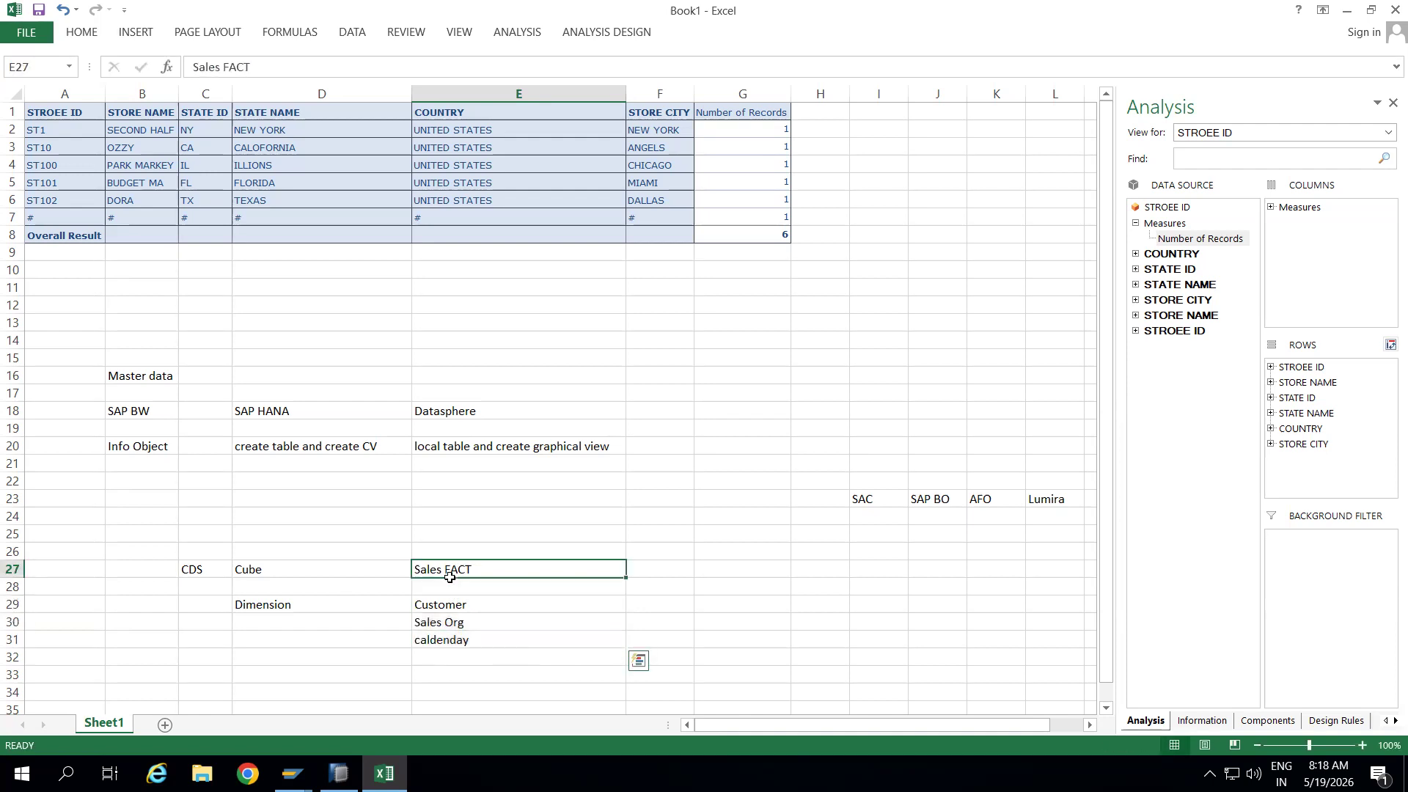
{"action": "left_click", "coordinate": [347, 576]}
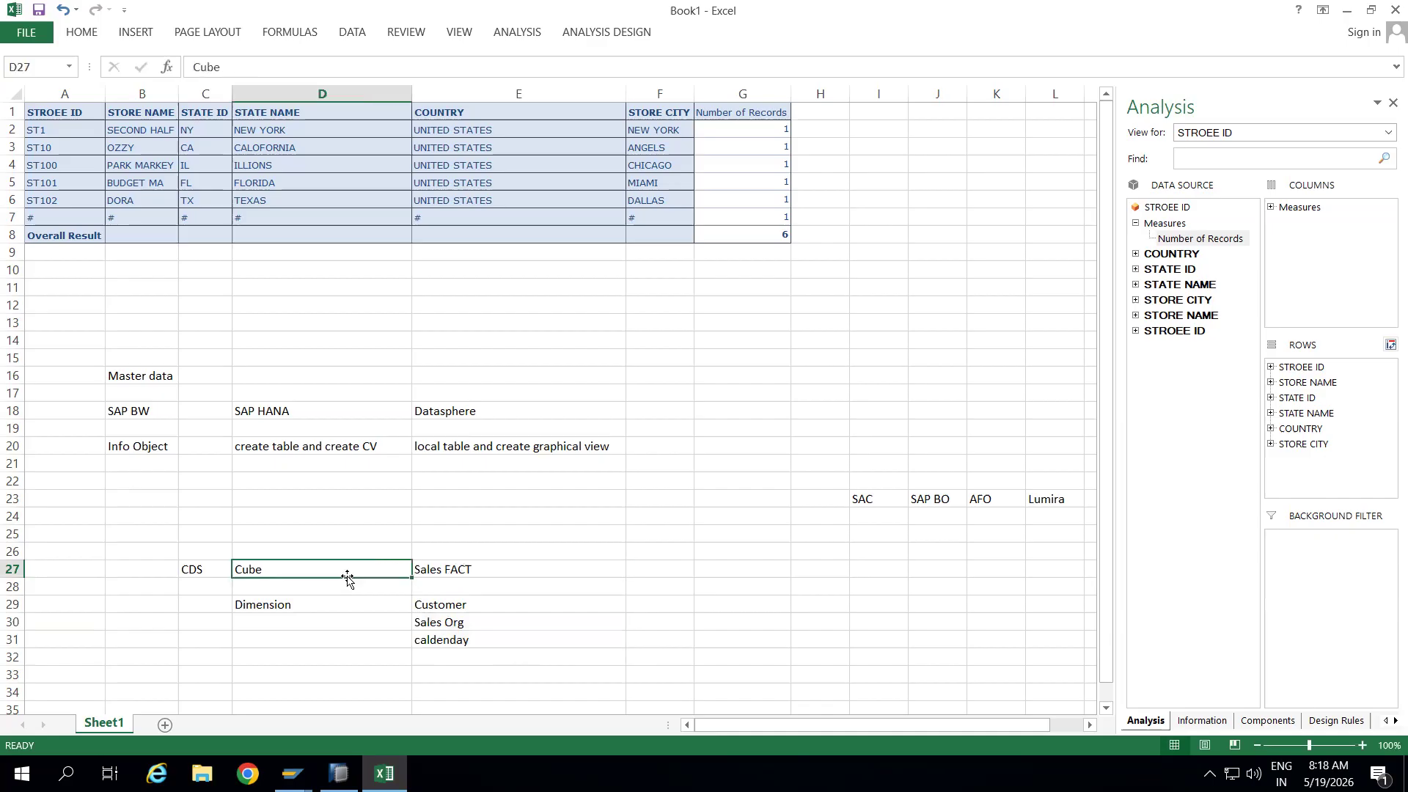
{"action": "key", "text": "alt+Tab"}
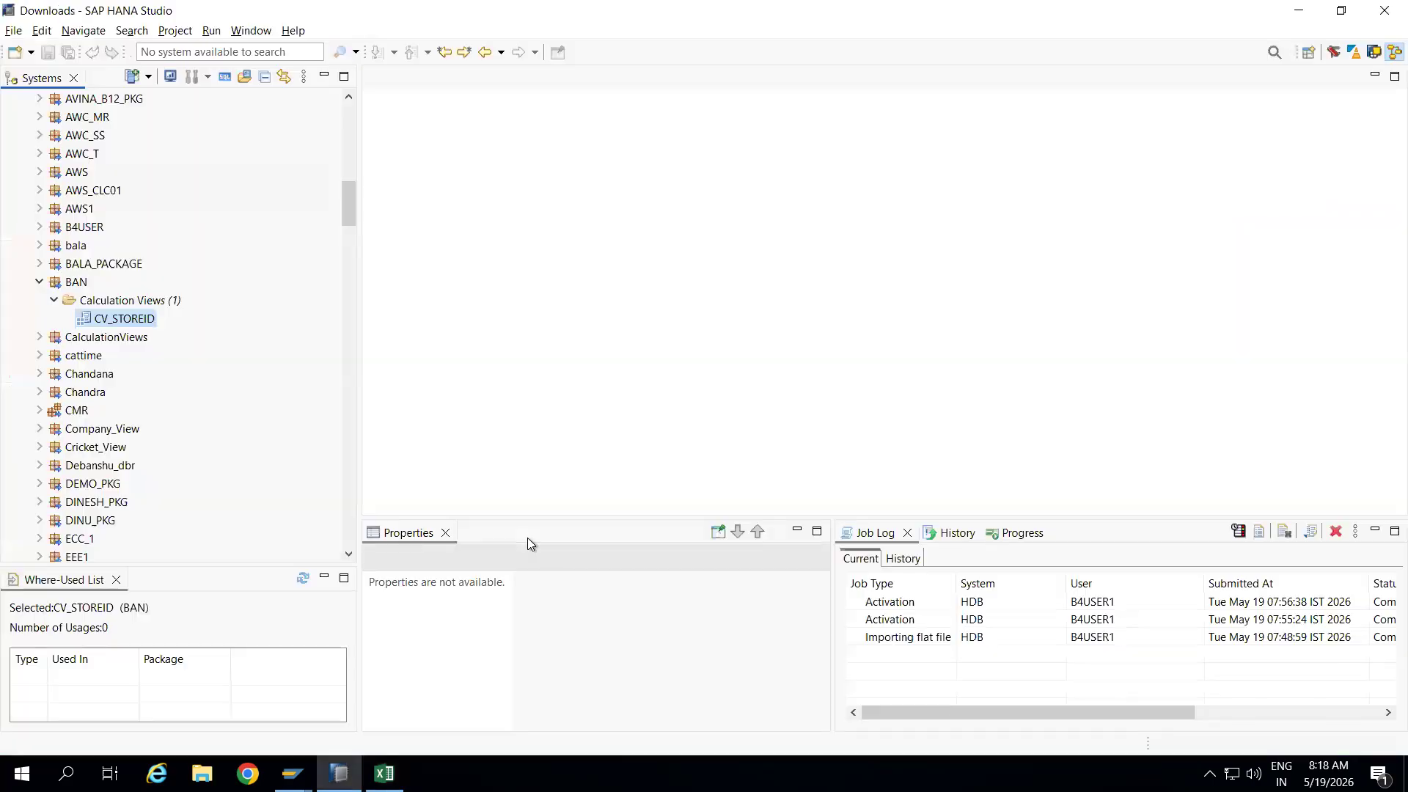
{"action": "key", "text": "alt+Tab"}
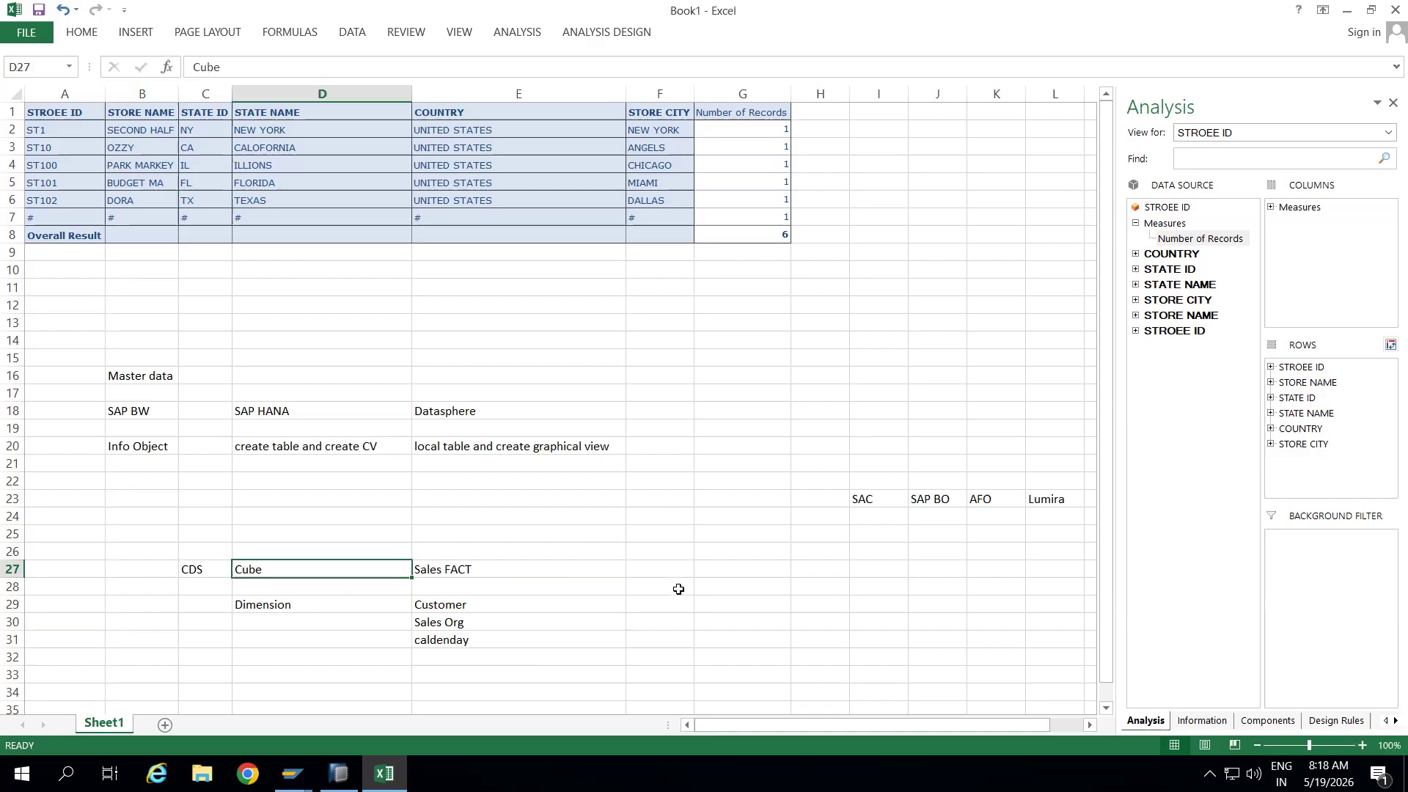
Enter Sales GV in F28 and list Product, store and sales manager in cells G28 to G30
{"action": "left_click", "coordinate": [678, 589]}
{"action": "type", "text": "Sales GV"}
{"action": "left_click", "coordinate": [741, 580]}
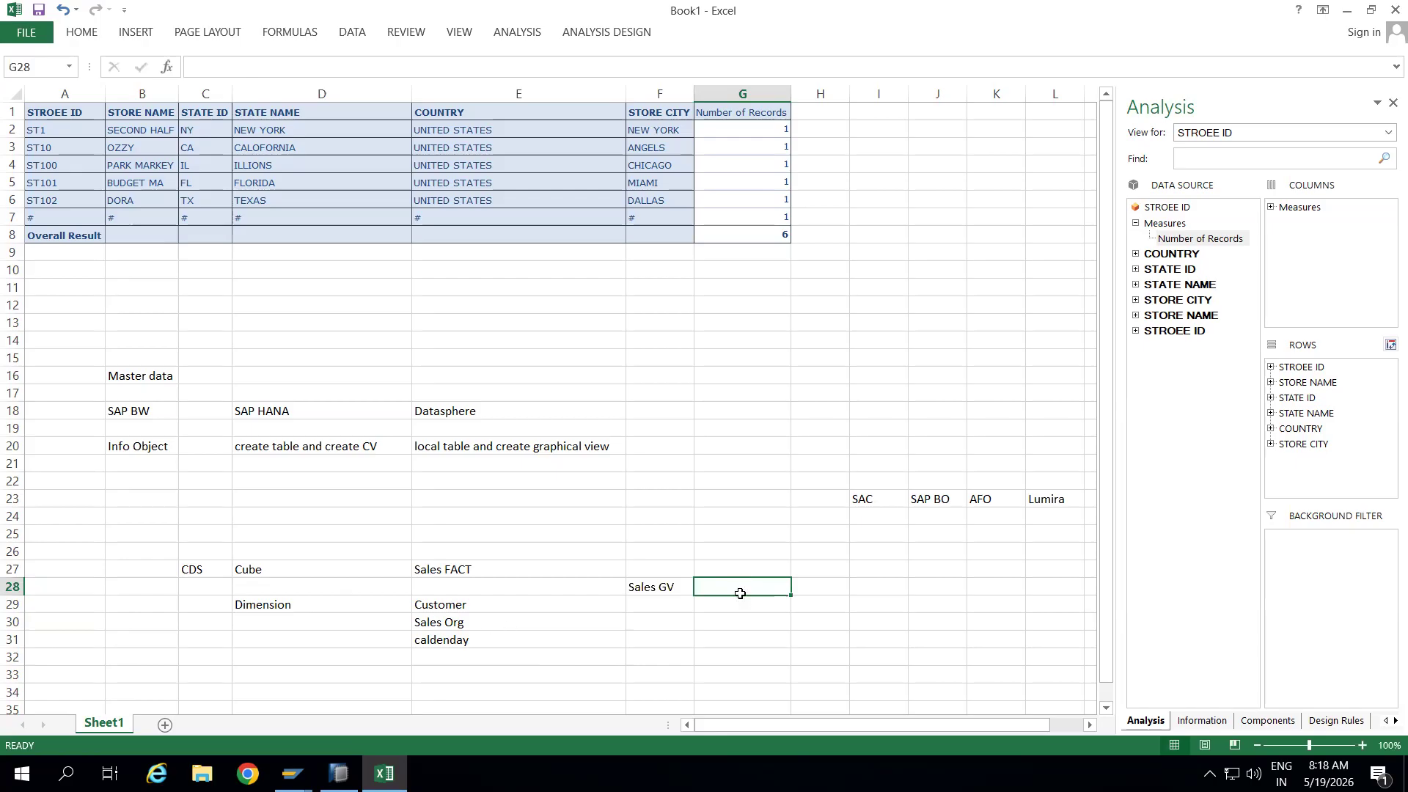
{"action": "type", "text": "Product"}
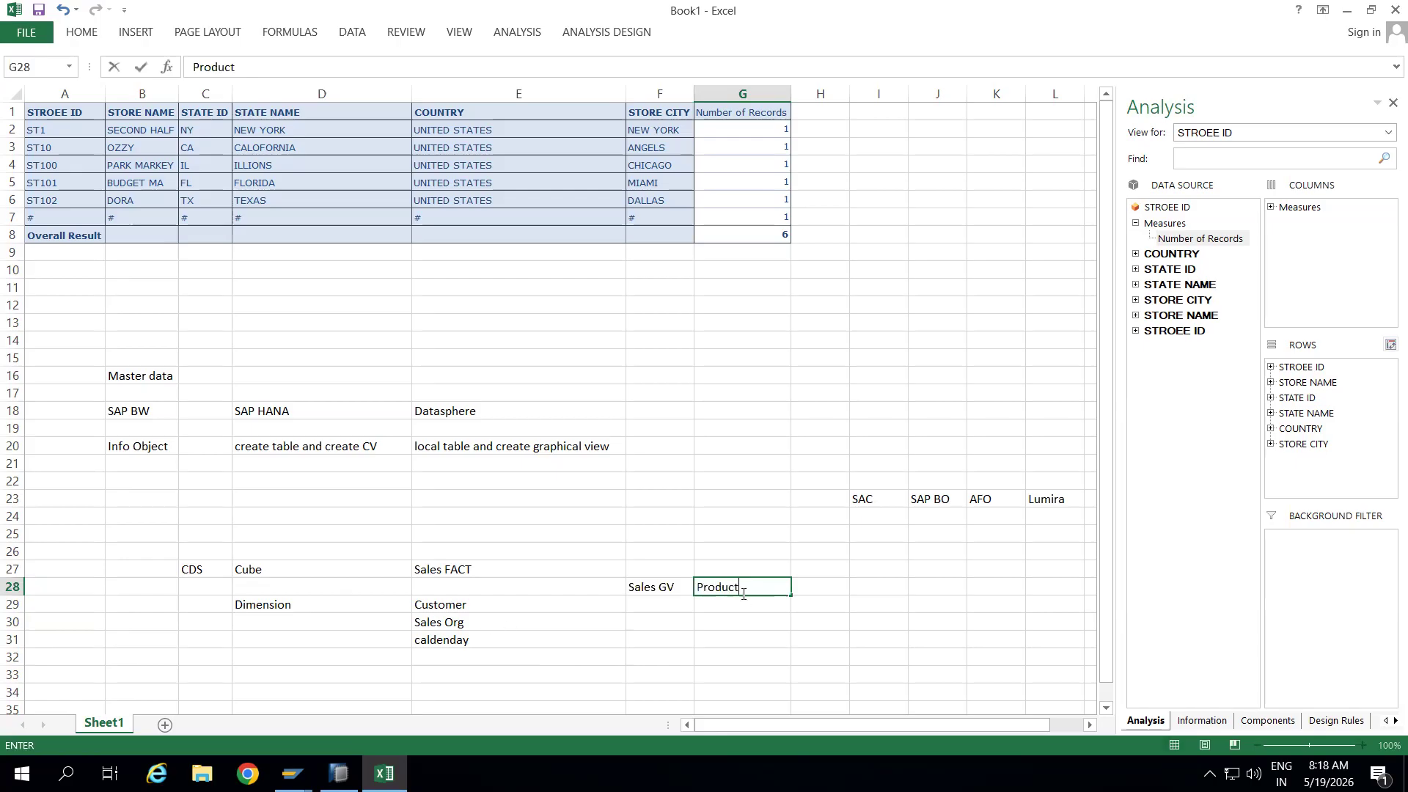
{"action": "left_click", "coordinate": [722, 607]}
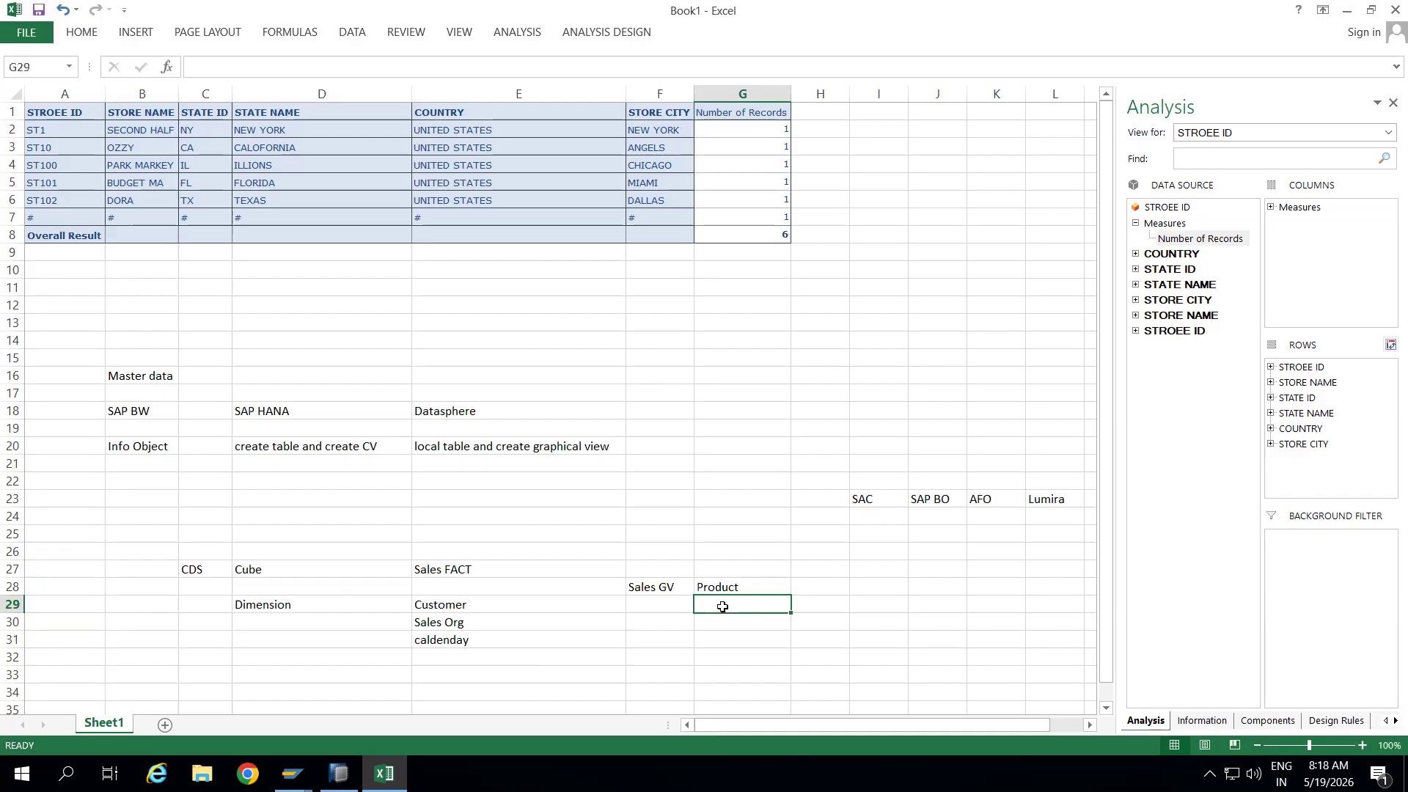
{"action": "type", "text": "store"}
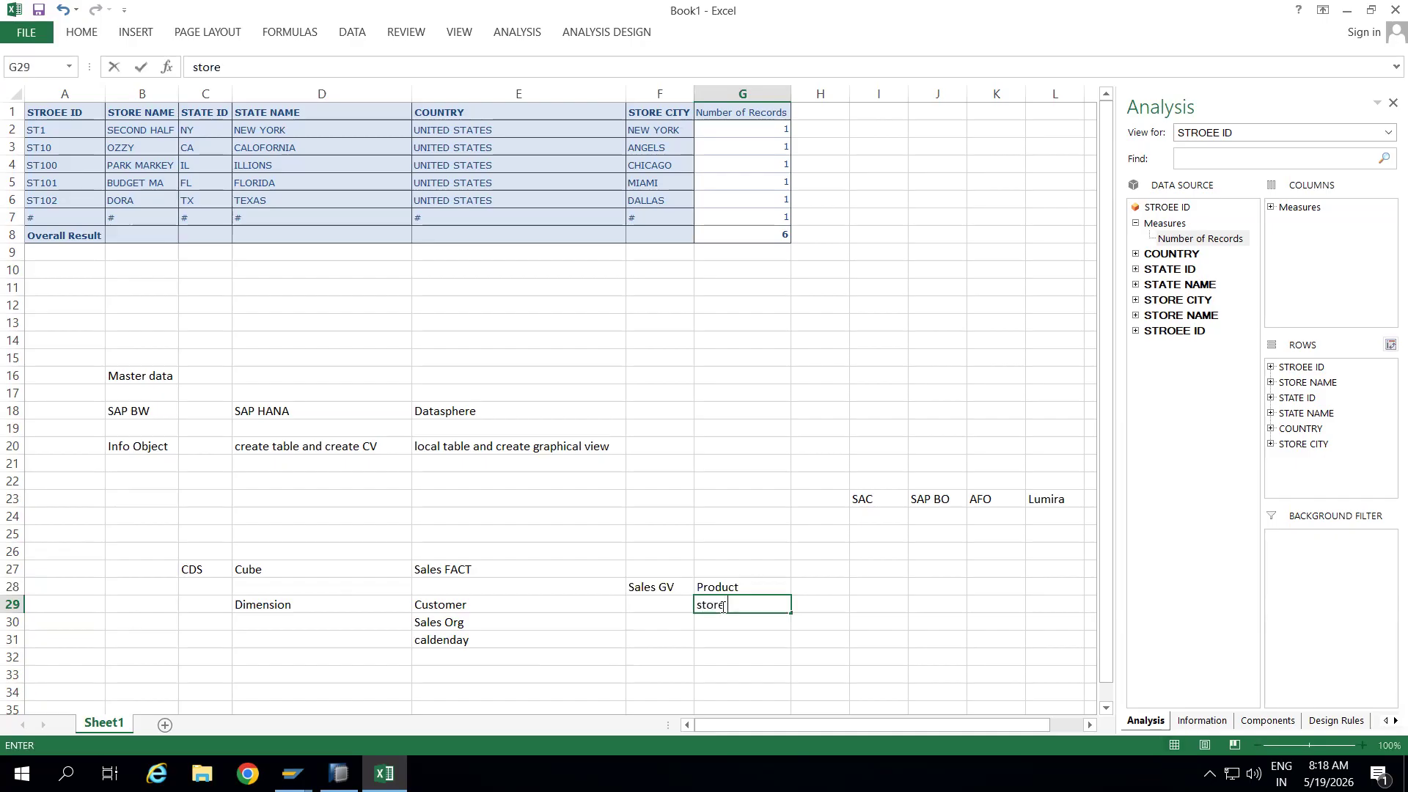
{"action": "left_click", "coordinate": [724, 628]}
{"action": "type", "text": "sales manager"}
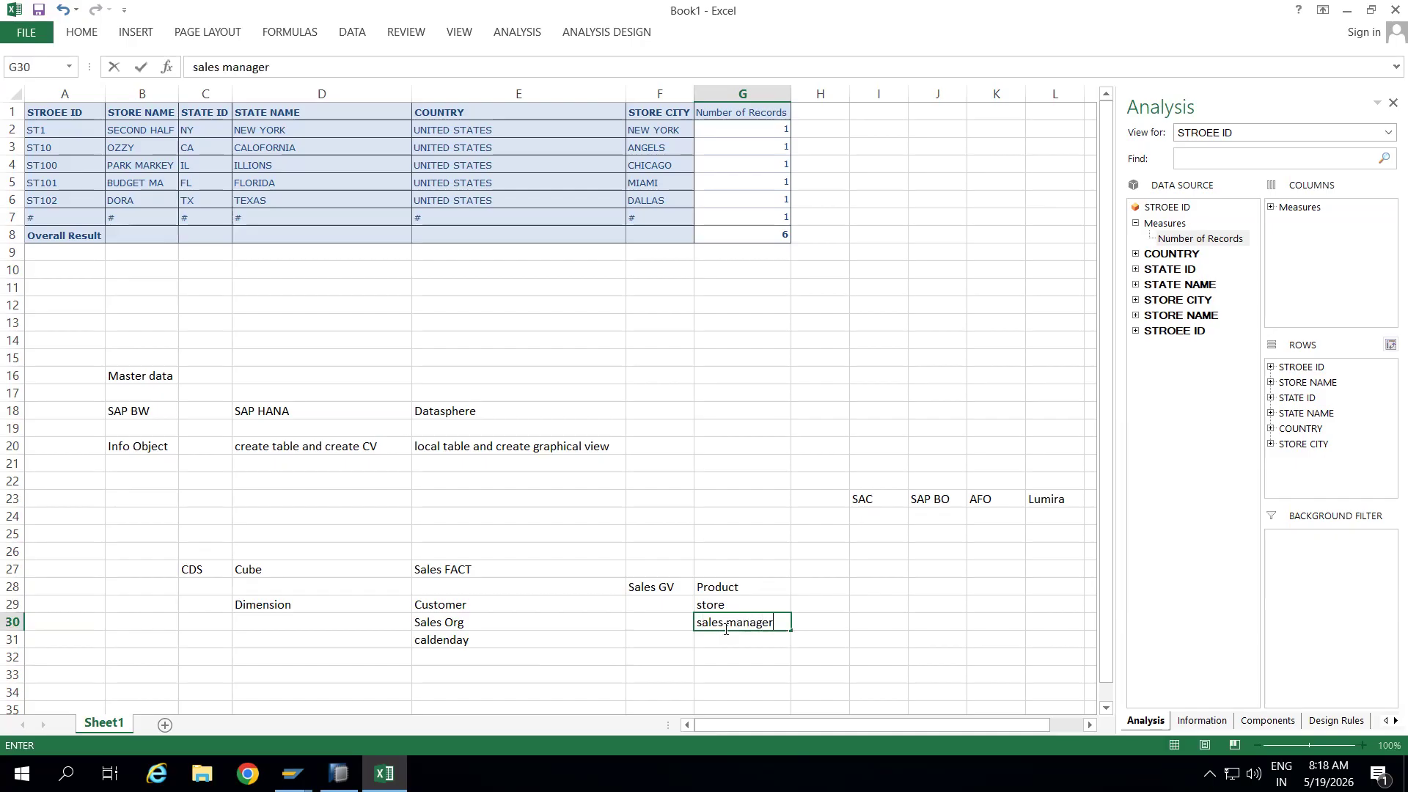
Commit the sales manager entry in G30 and review the Sales GV outline in F28 to G30
{"action": "key", "text": "Return"}
{"action": "left_click_drag", "start_coordinate": [703, 594], "coordinate": [725, 623]}
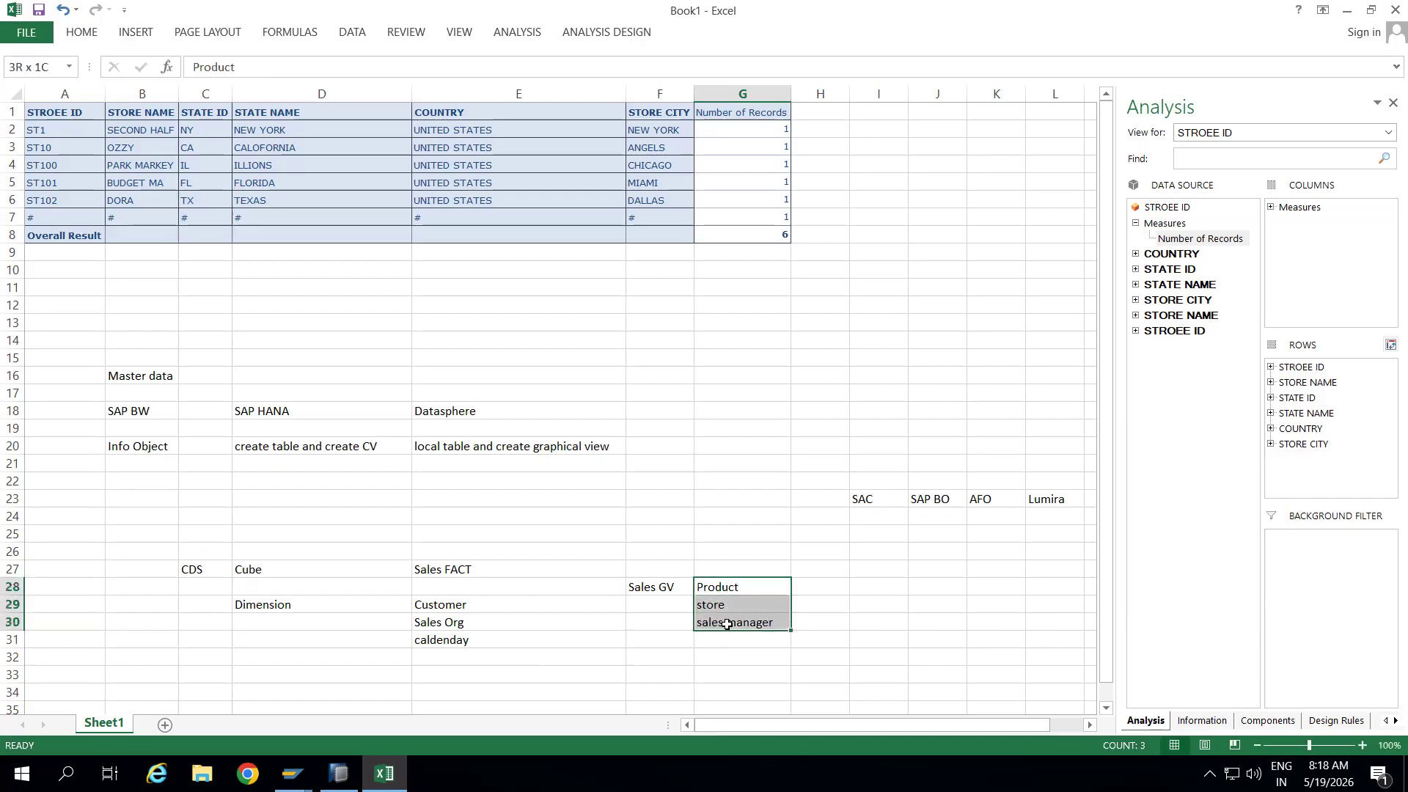
{"action": "left_click", "coordinate": [659, 590]}
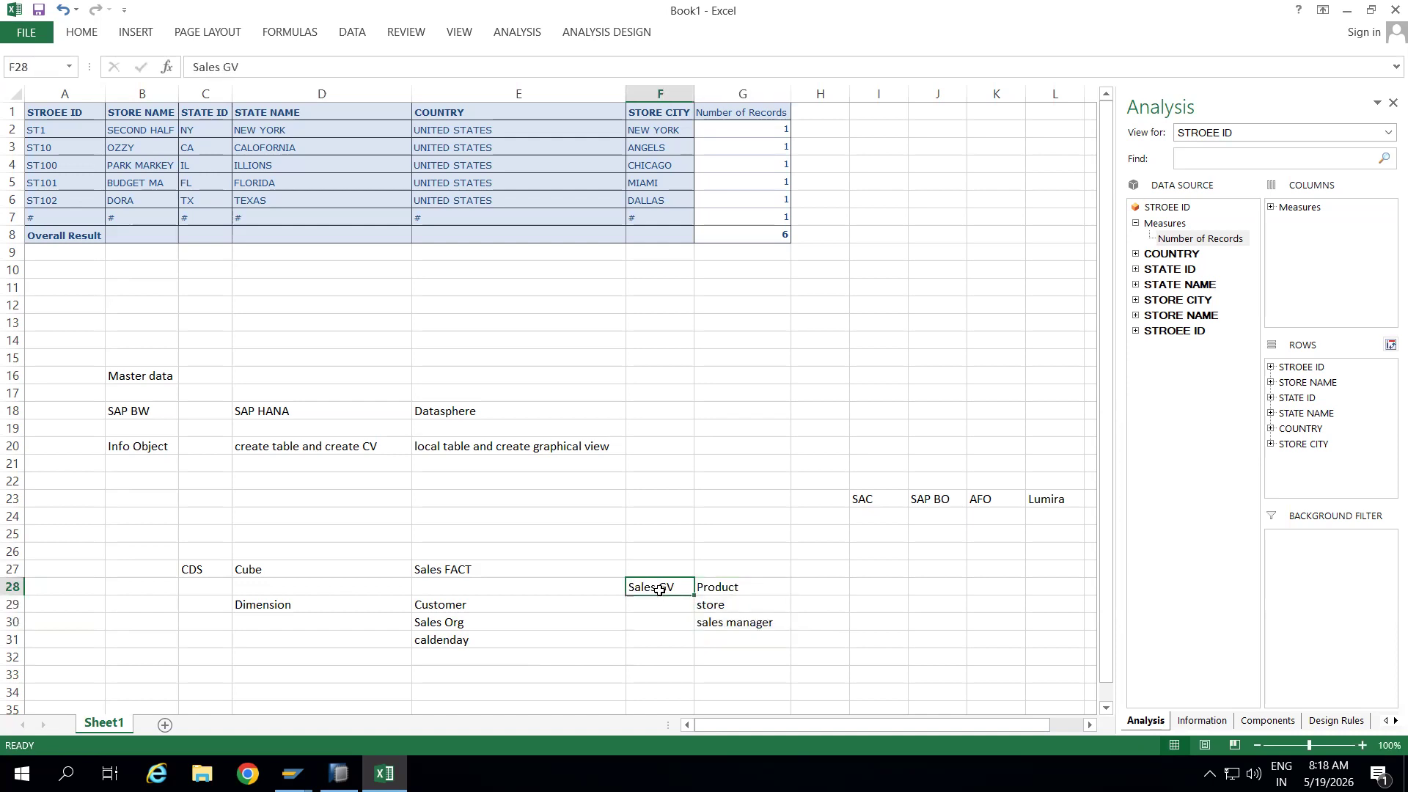
{"action": "left_click", "coordinate": [712, 638]}
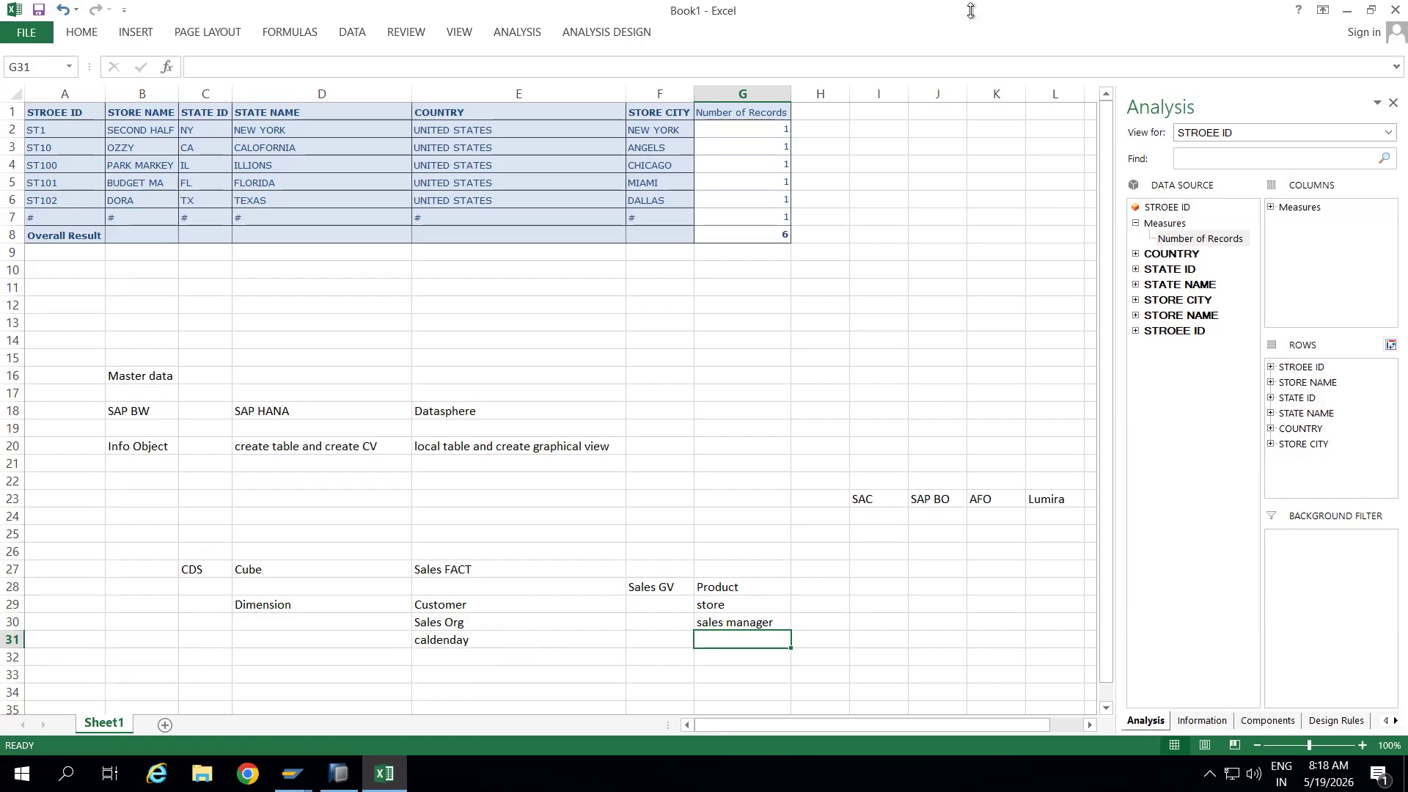
Leave the remote desktop and locate the Sales Transactions CSV file in the DA180_Resources folder
{"action": "left_click", "coordinate": [852, 16]}
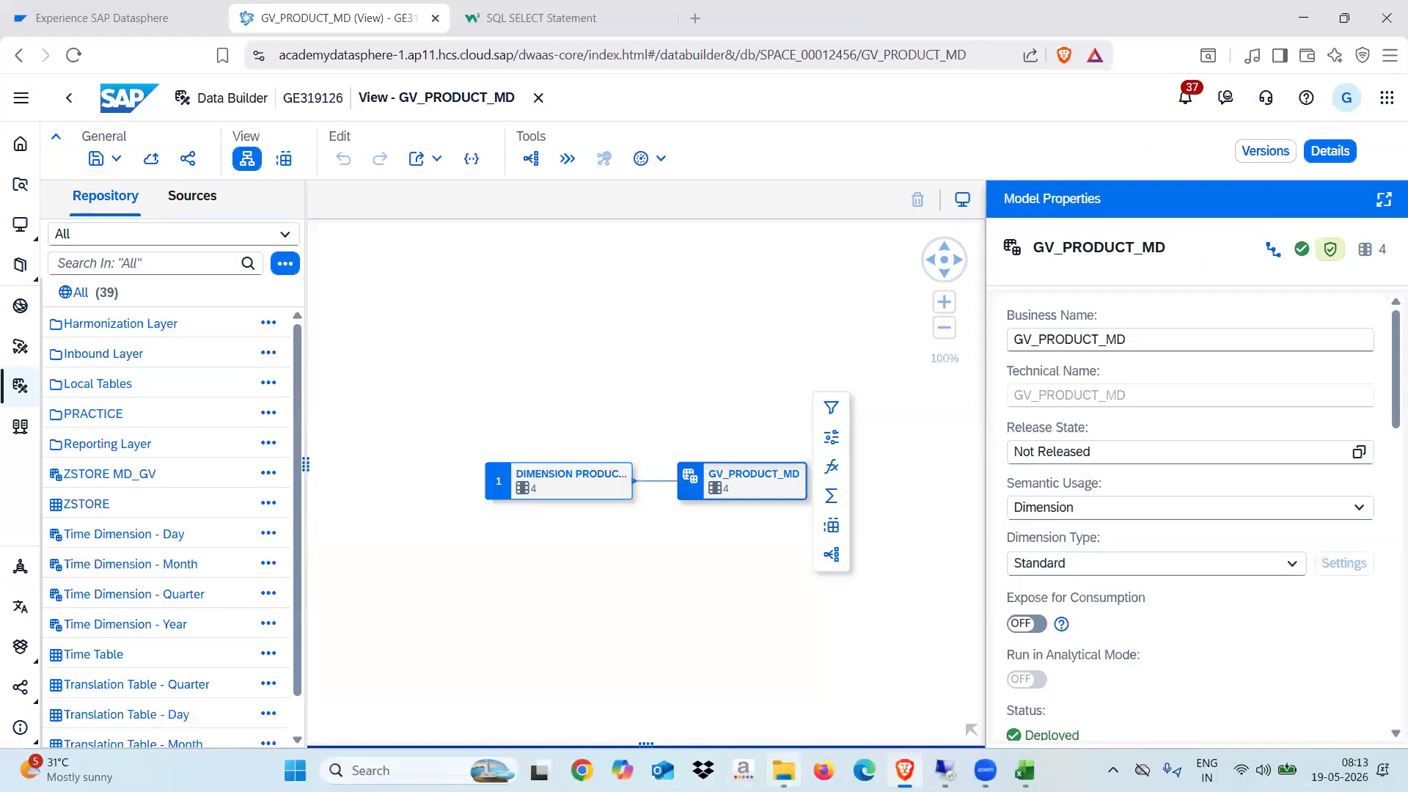
{"action": "left_click", "coordinate": [783, 770]}
{"action": "left_click", "coordinate": [366, 275]}
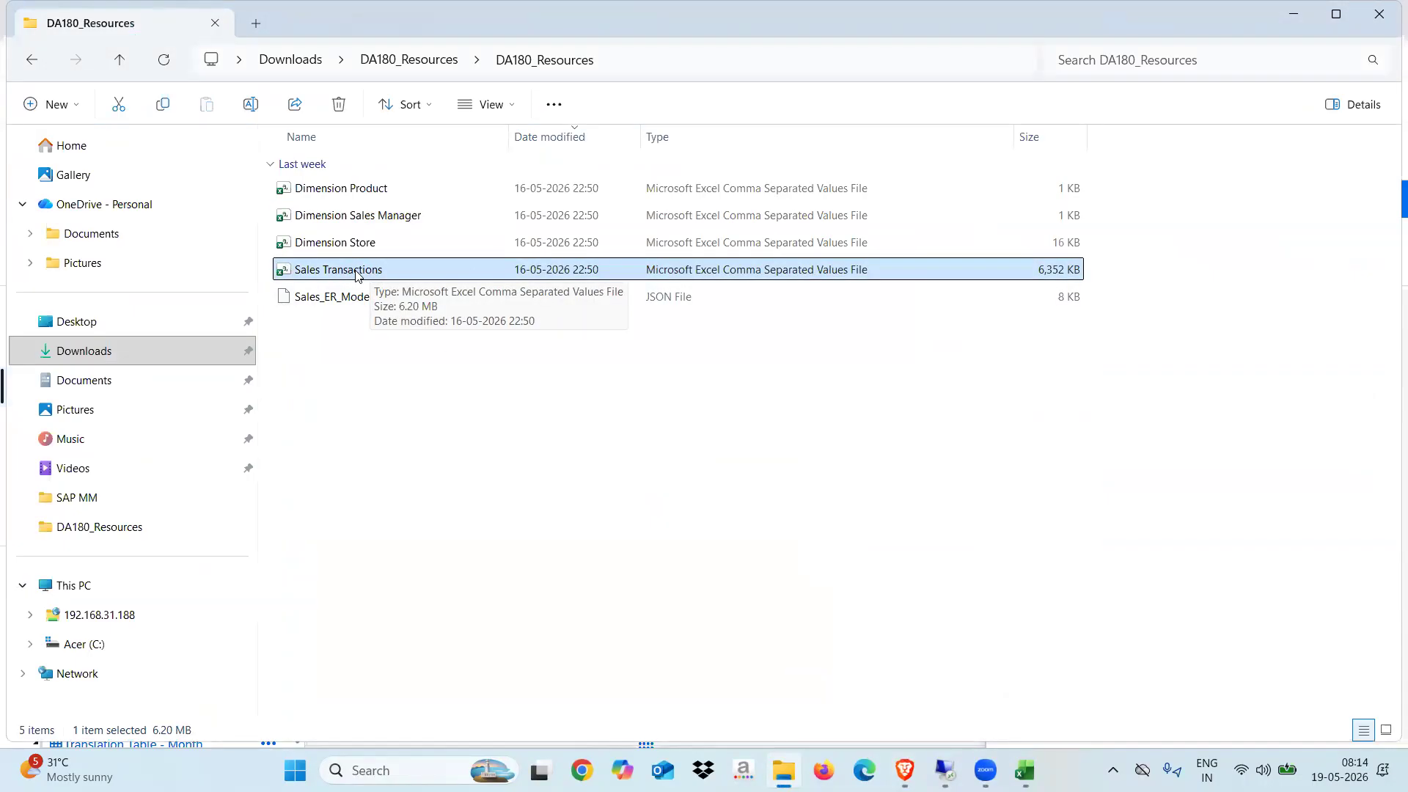
Switch back to SAP Datasphere in the browser and close the GV_PRODUCT_MD view
{"action": "left_click", "coordinate": [904, 770]}
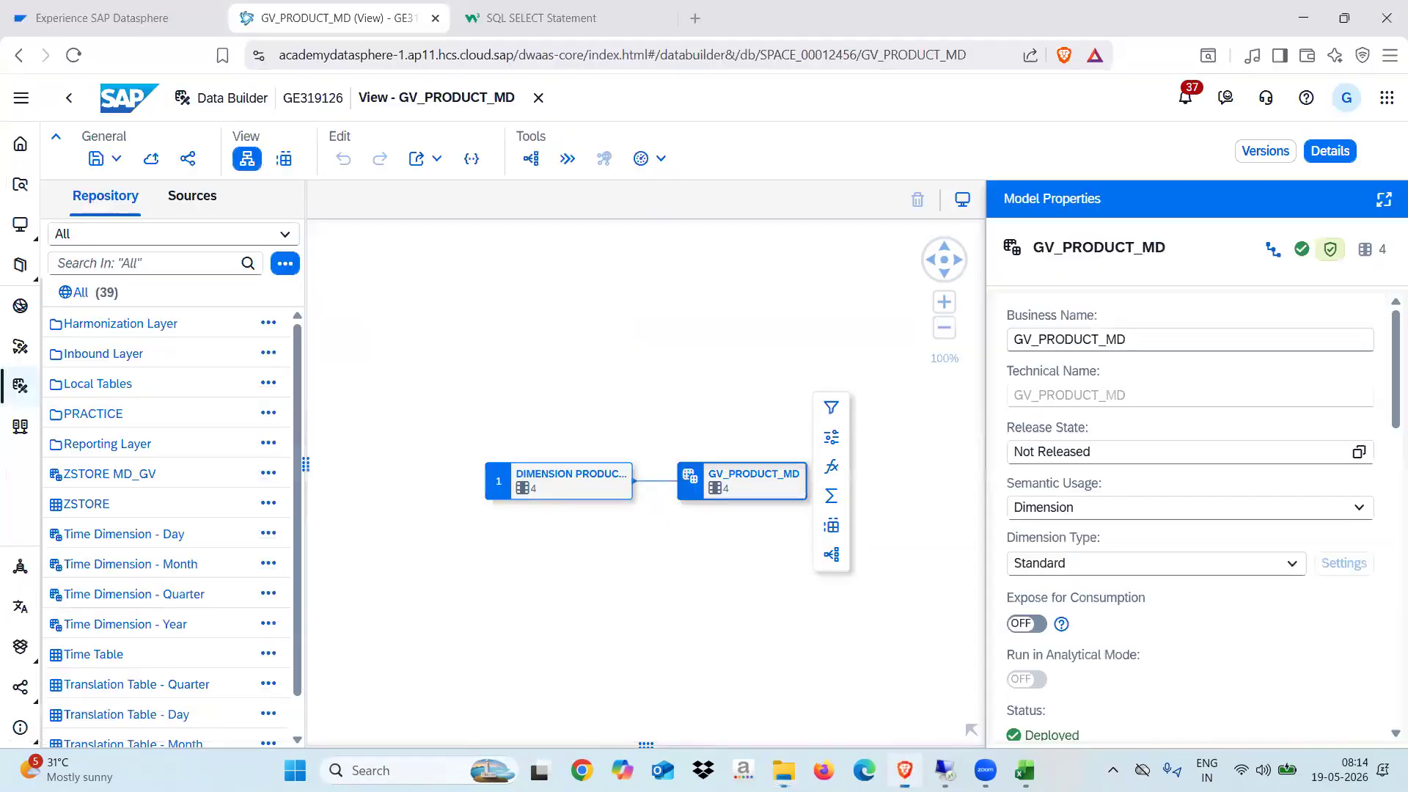
{"action": "left_click", "coordinate": [1383, 199]}
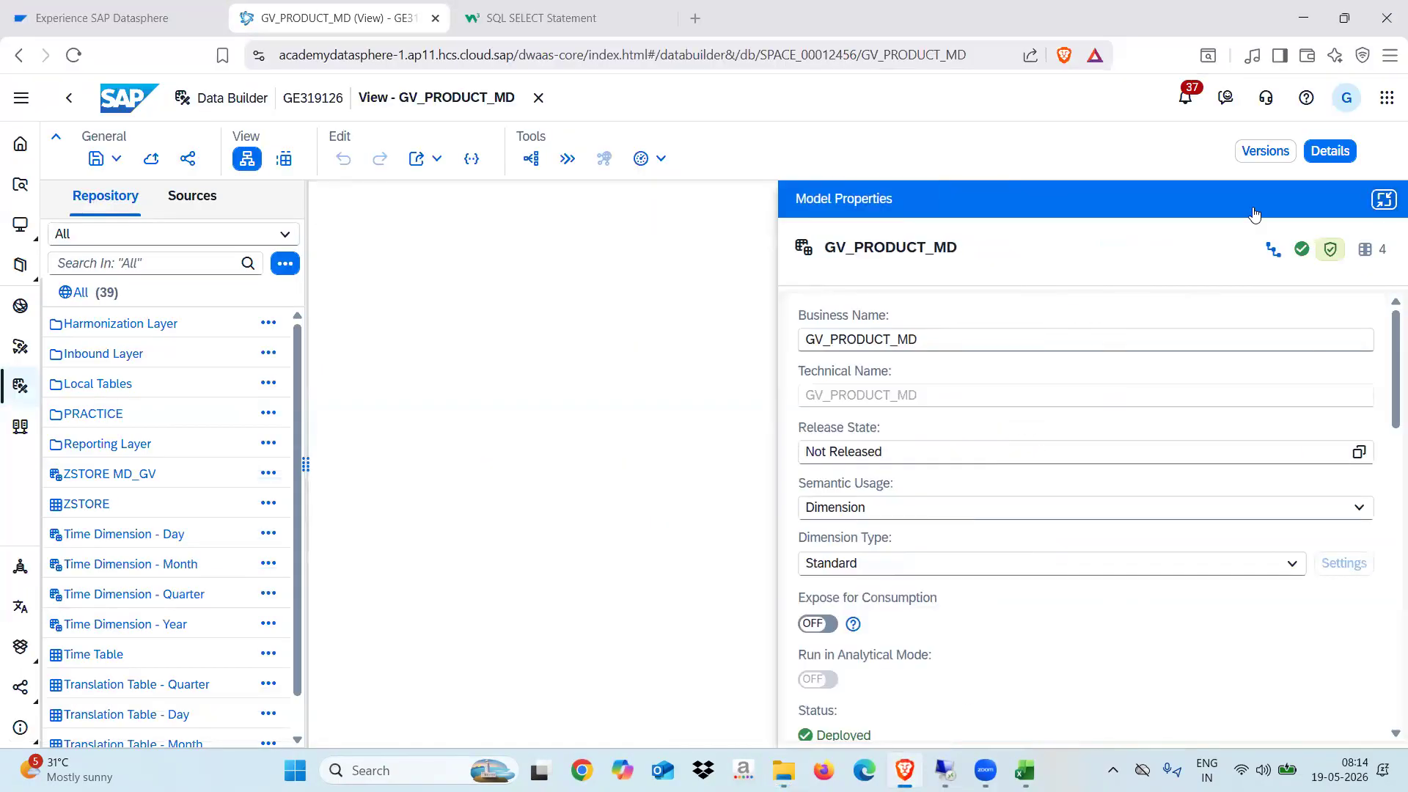
{"action": "left_click", "coordinate": [539, 98]}
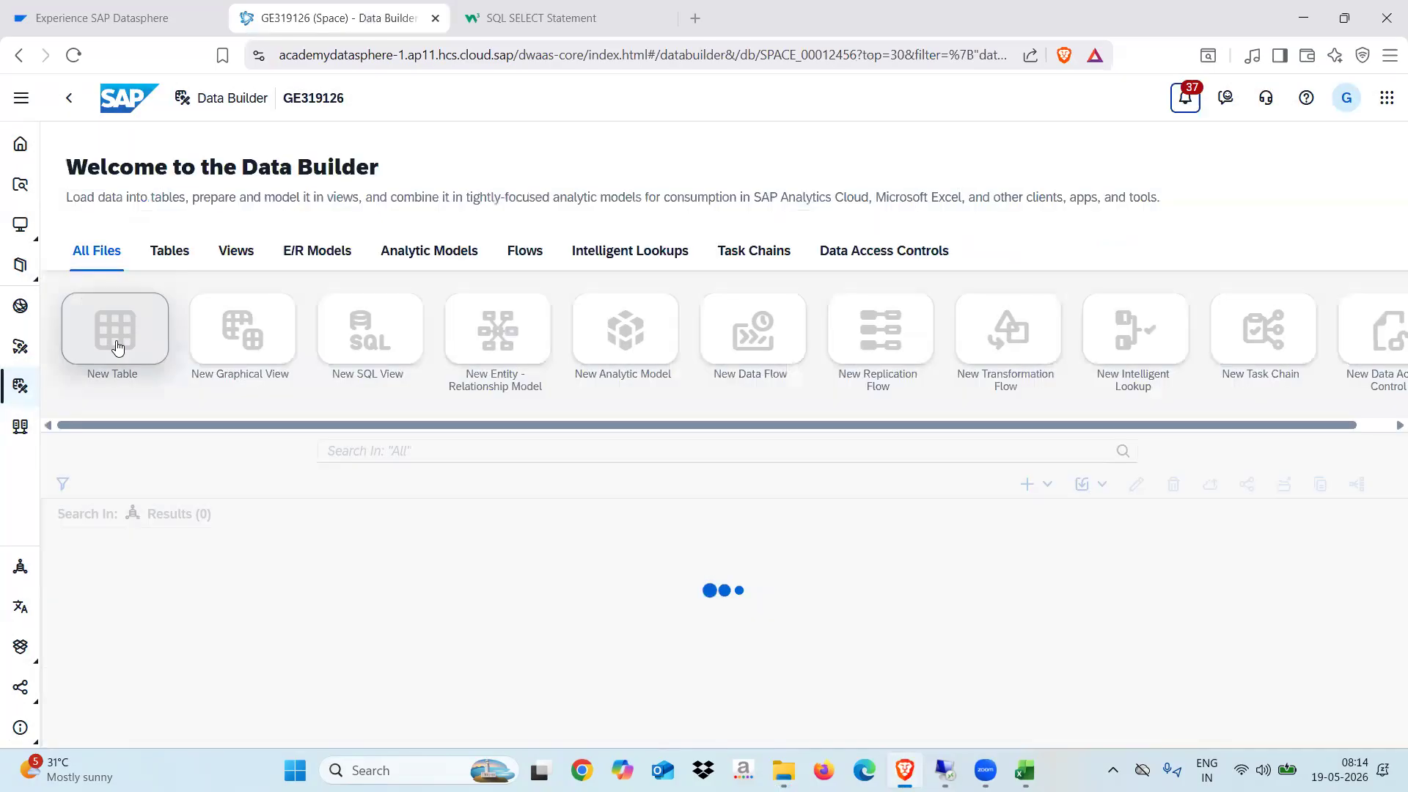
{"action": "left_click", "coordinate": [130, 344]}
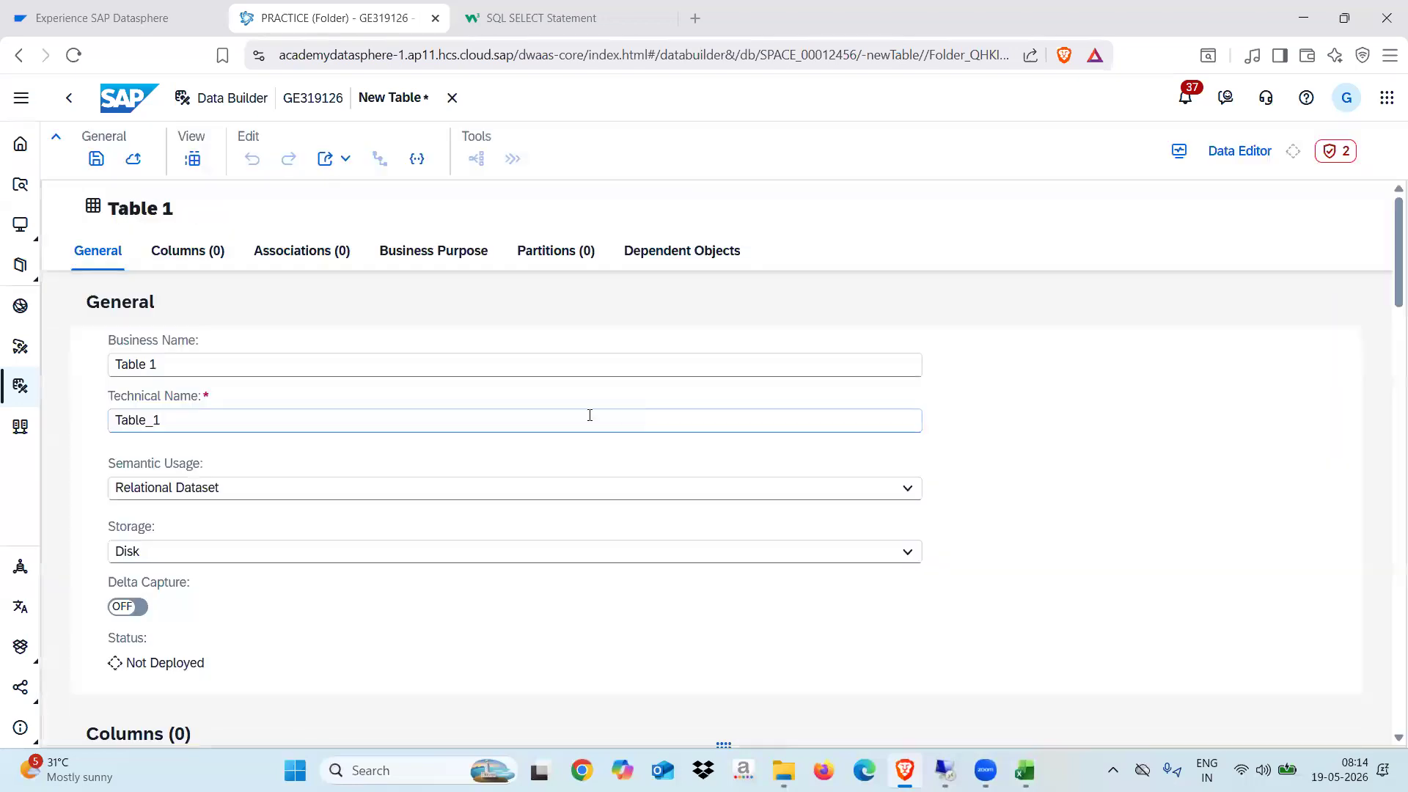
{"action": "left_click", "coordinate": [452, 99]}
{"action": "left_click", "coordinate": [810, 452]}
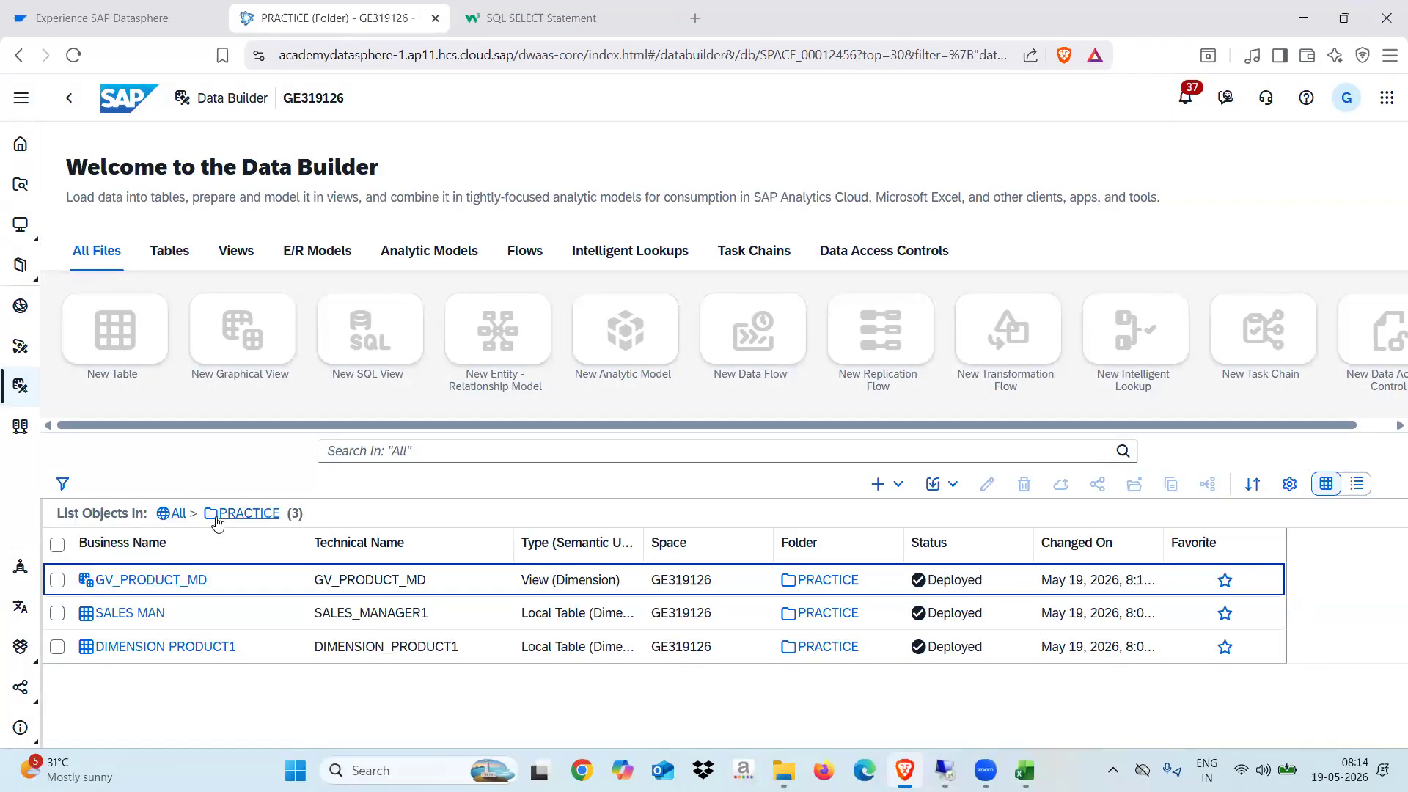
Create a new table in the PRACTICE folder with business name SALES TRANSACTION1 and semantic usage Fact
{"action": "left_click", "coordinate": [154, 341]}
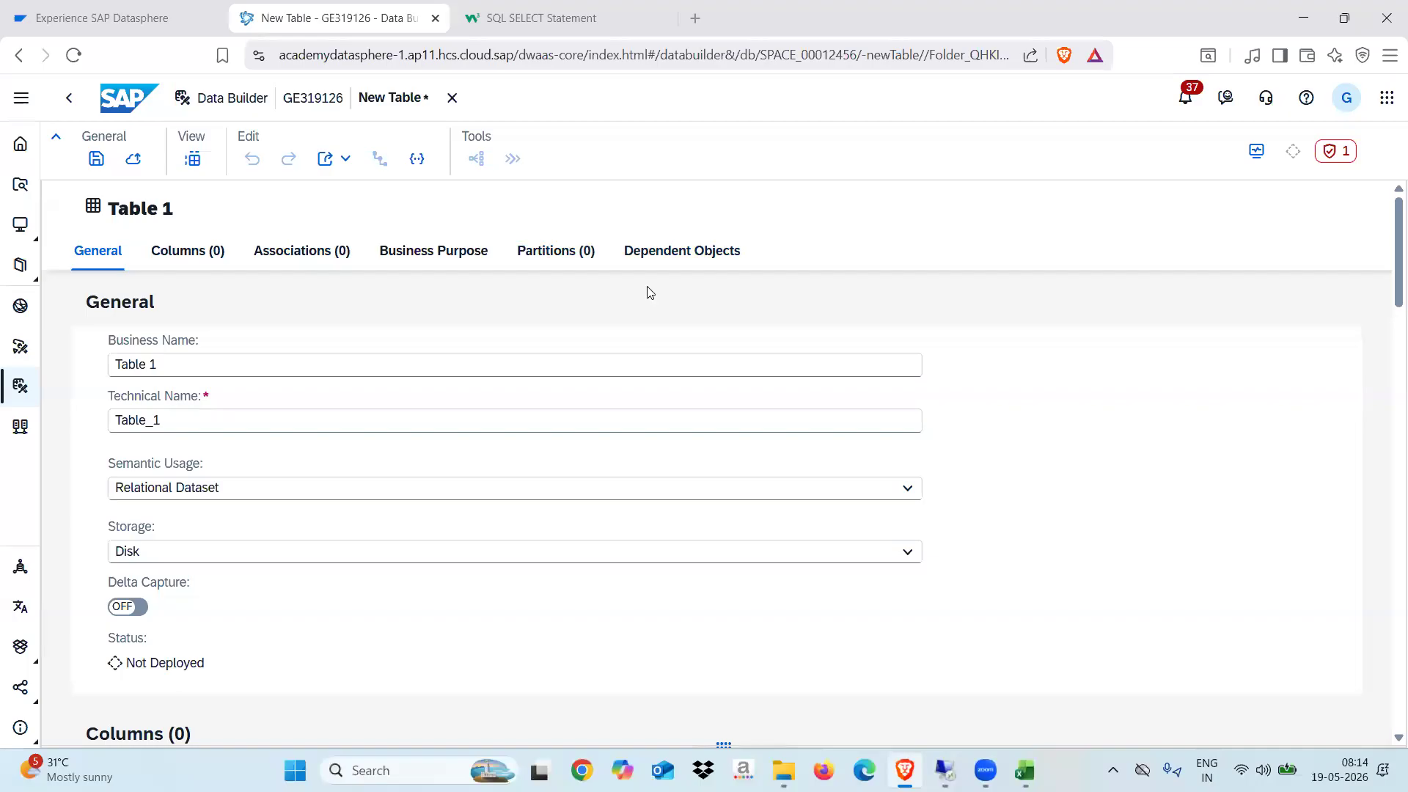
{"action": "left_click", "coordinate": [197, 368]}
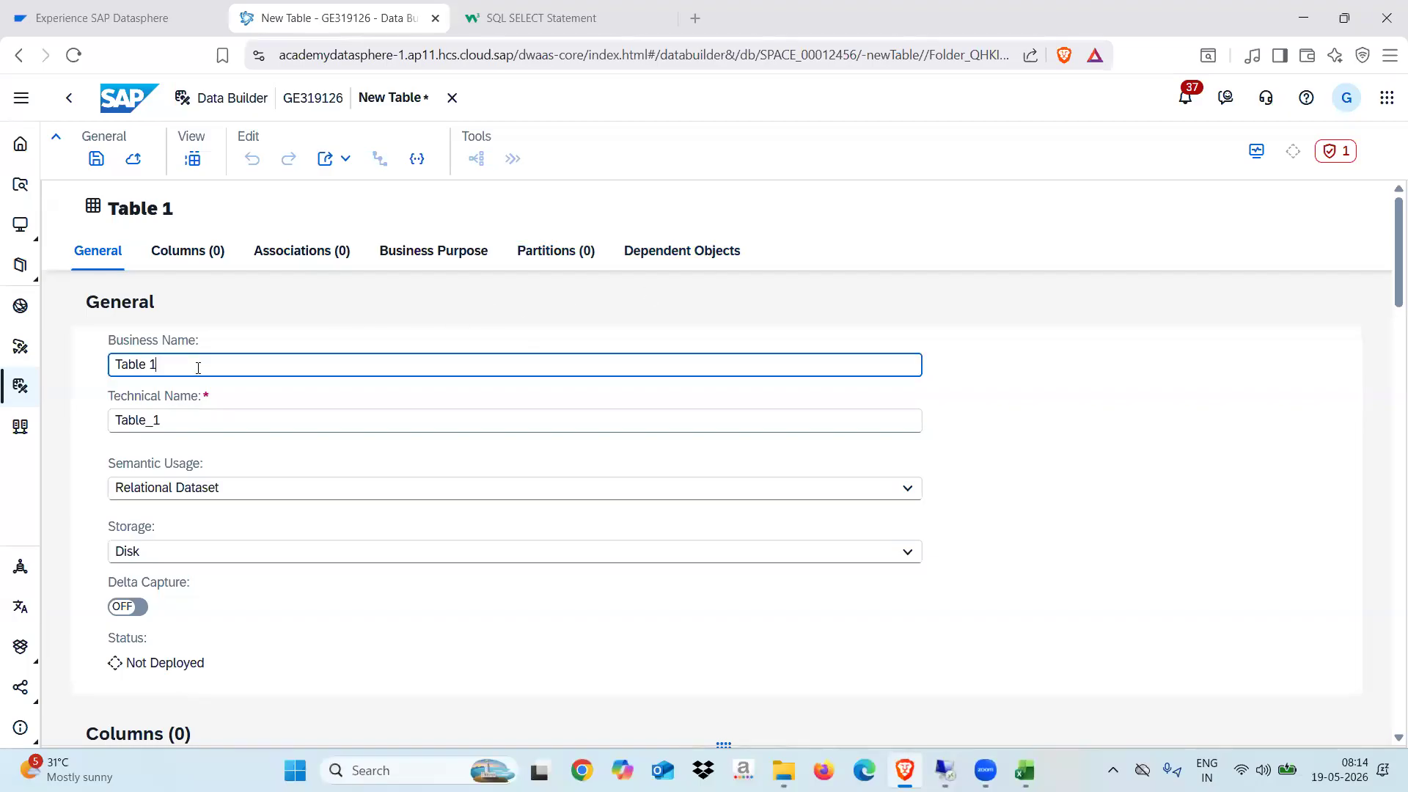
{"action": "left_click_drag", "start_coordinate": [198, 368], "coordinate": [86, 383]}
{"action": "type", "text": "SALES TRANSACTION1"}
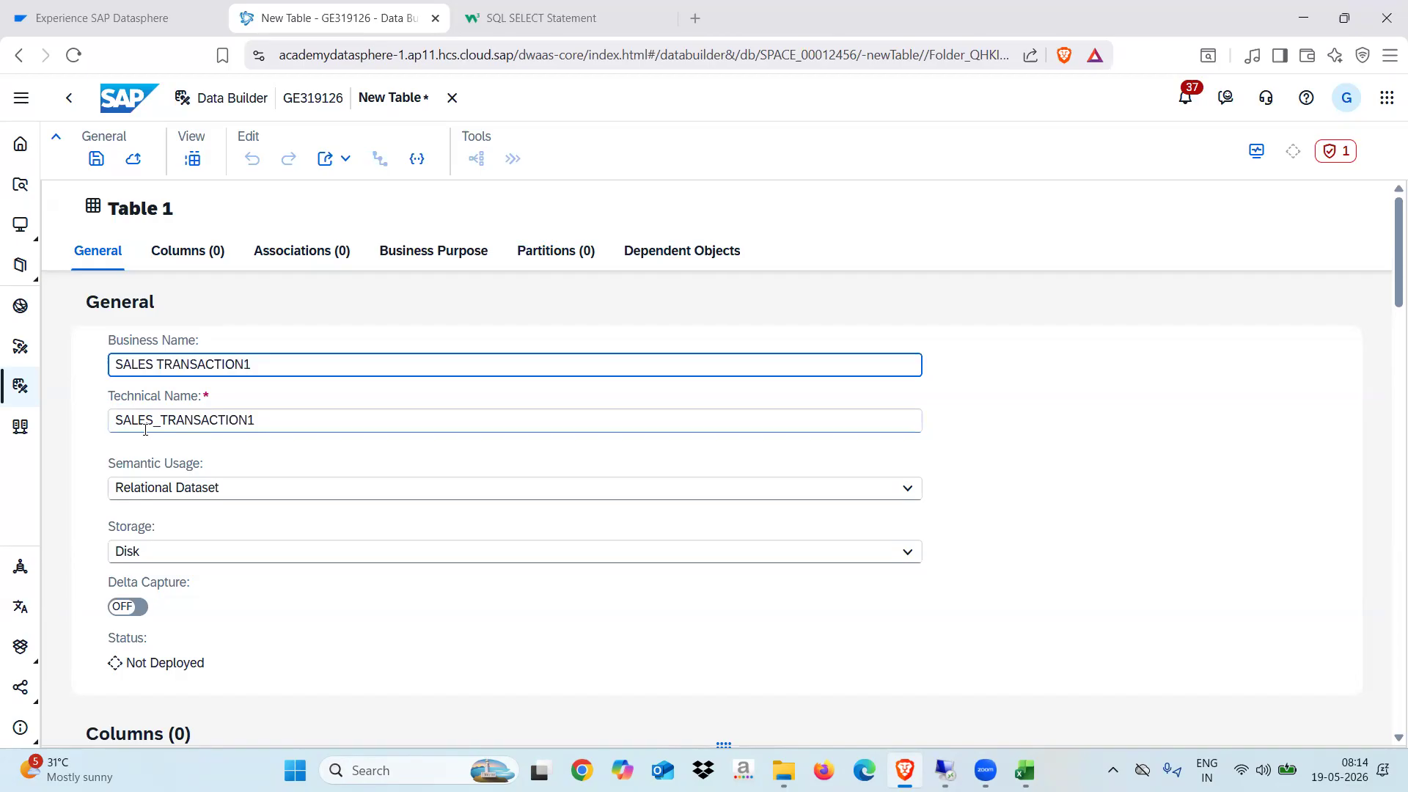
{"action": "left_click", "coordinate": [267, 493]}
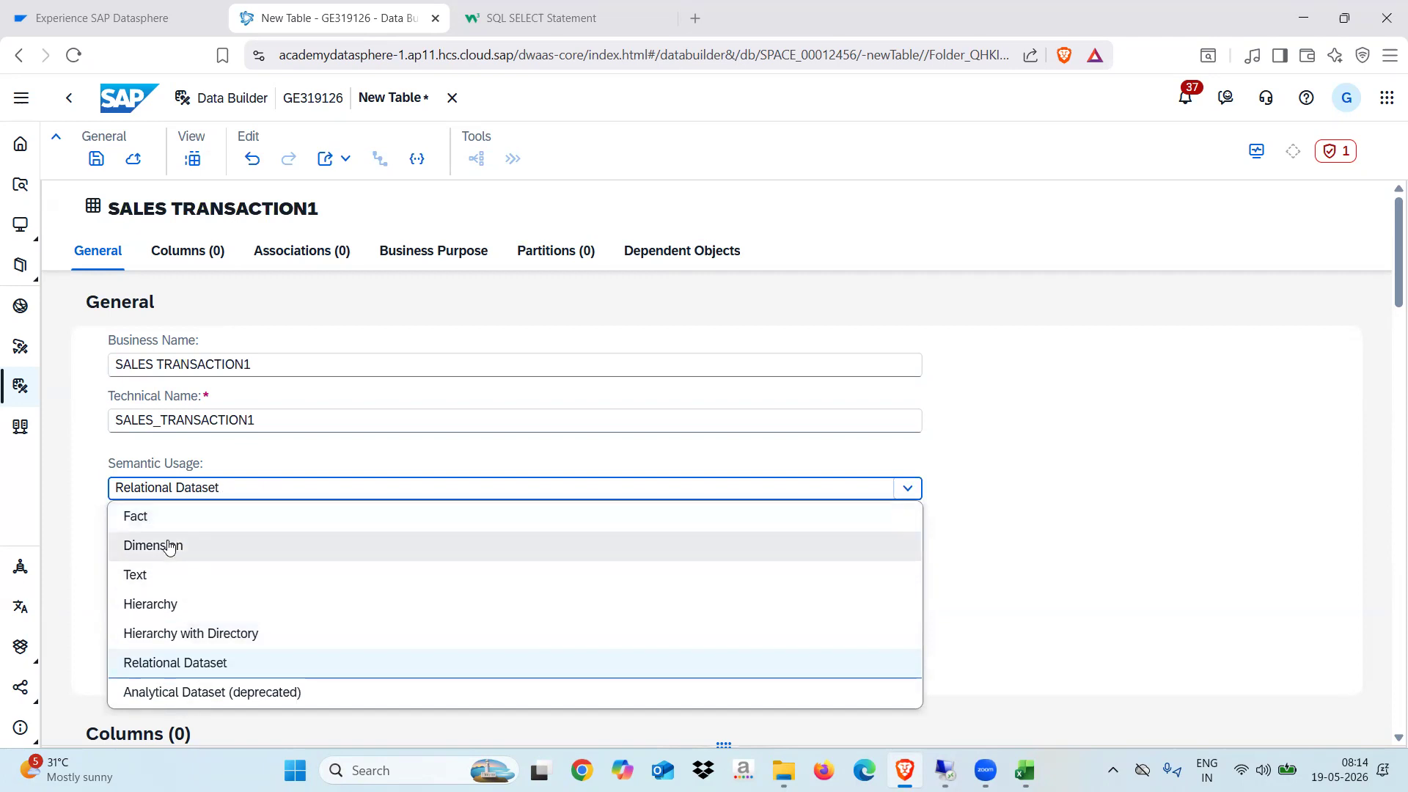
{"action": "left_click", "coordinate": [158, 519]}
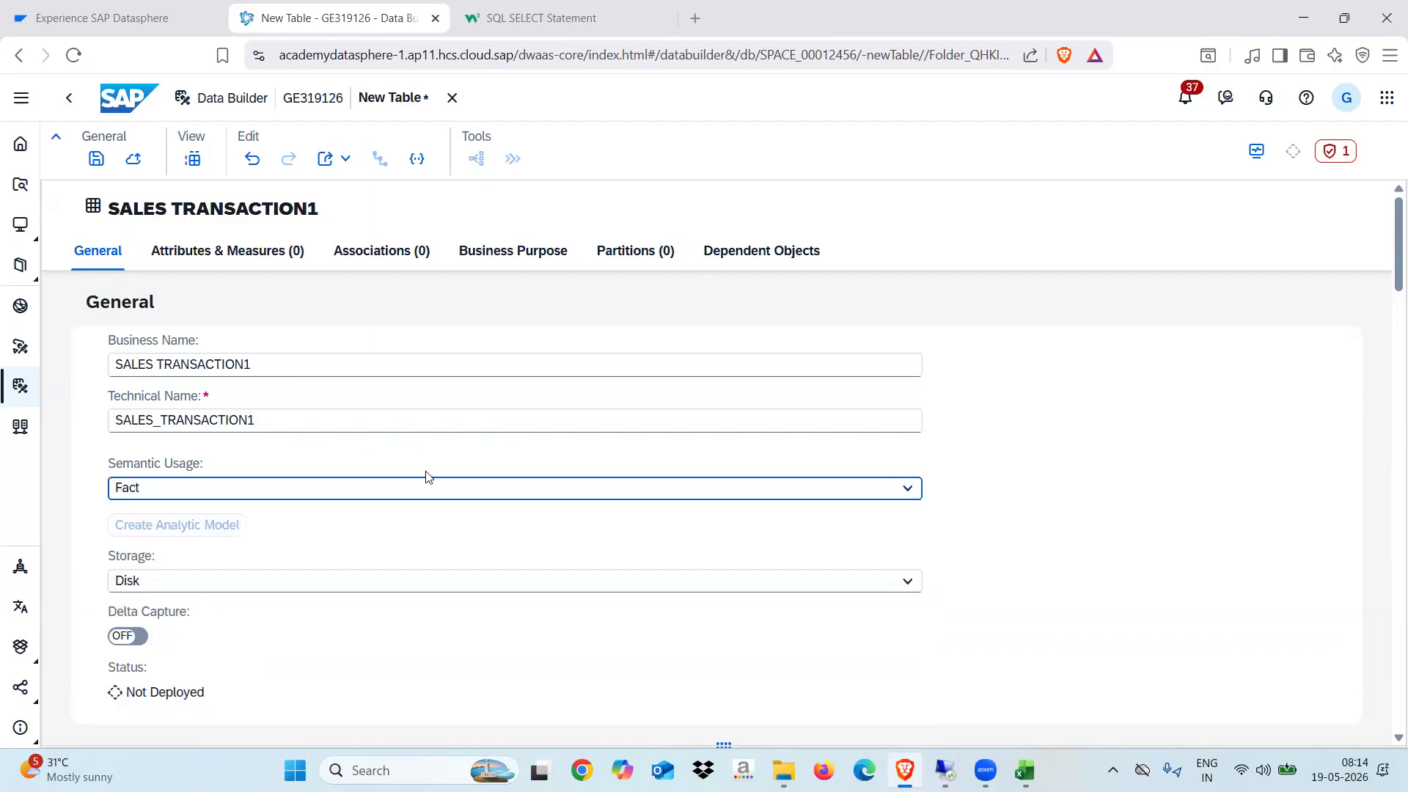
{"action": "left_click_drag", "start_coordinate": [1385, 259], "coordinate": [1385, 327]}
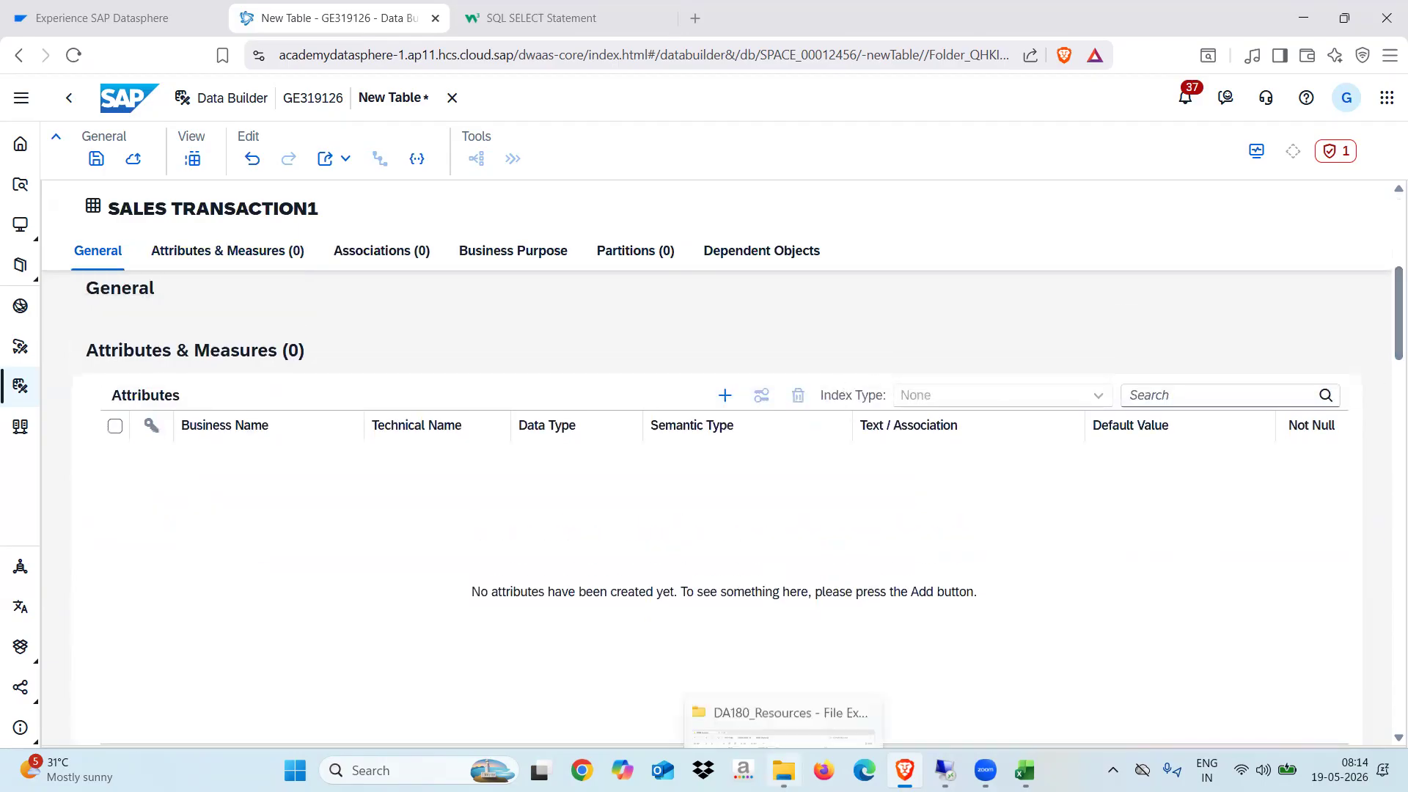
Open the Sales Transactions CSV file from the DA180_Resources folder in Excel and dismiss the OneDrive editing offer
{"action": "left_click", "coordinate": [784, 770]}
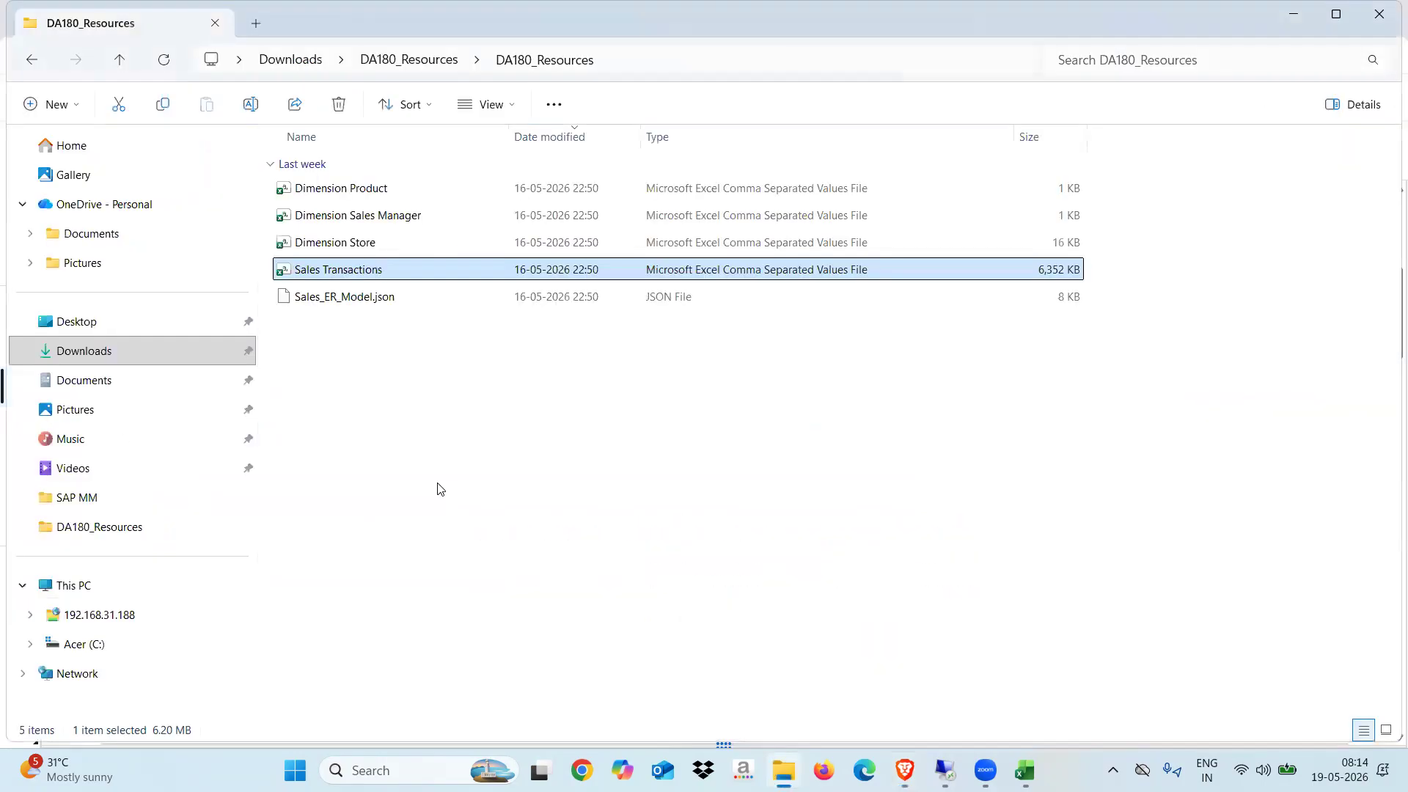
{"action": "double_click", "coordinate": [342, 270]}
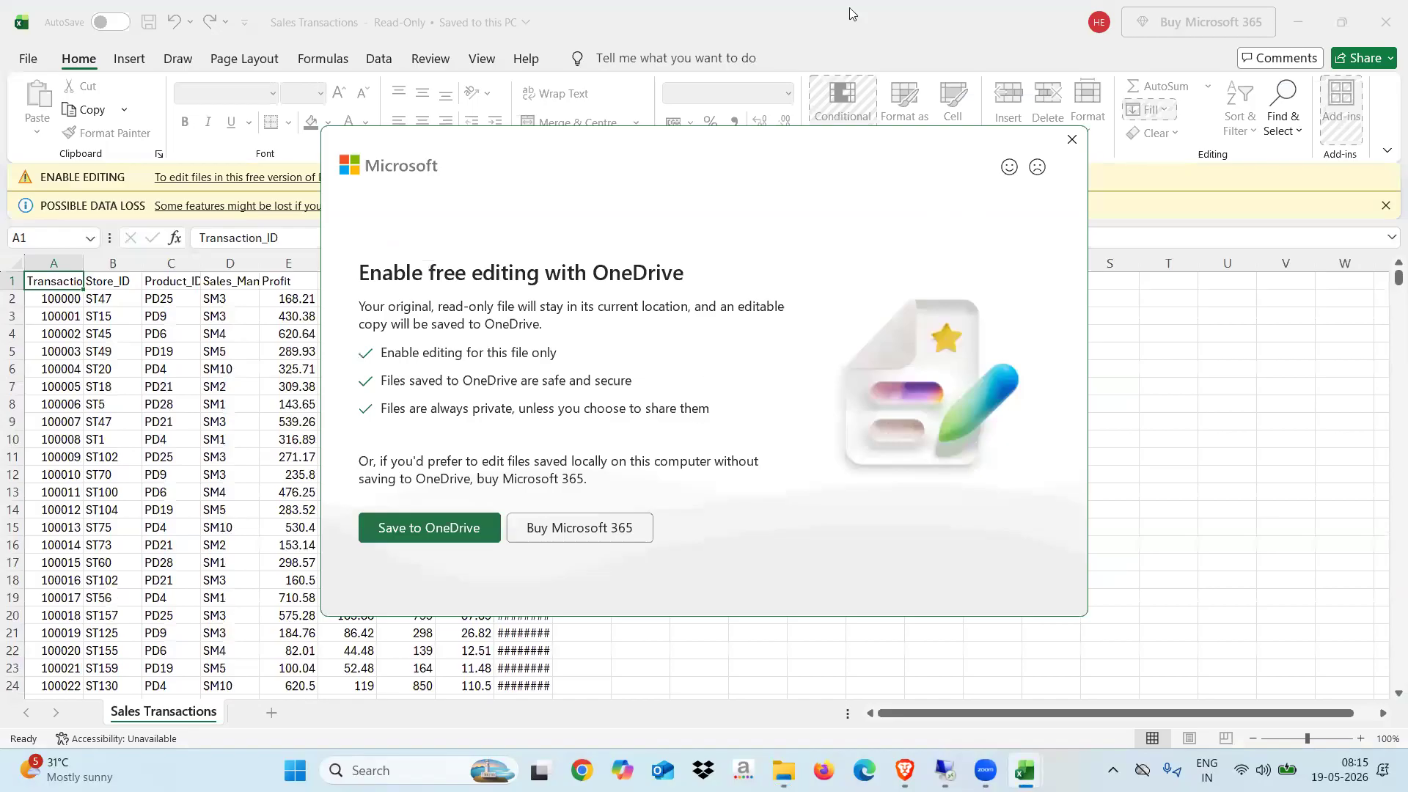
{"action": "left_click", "coordinate": [1073, 139]}
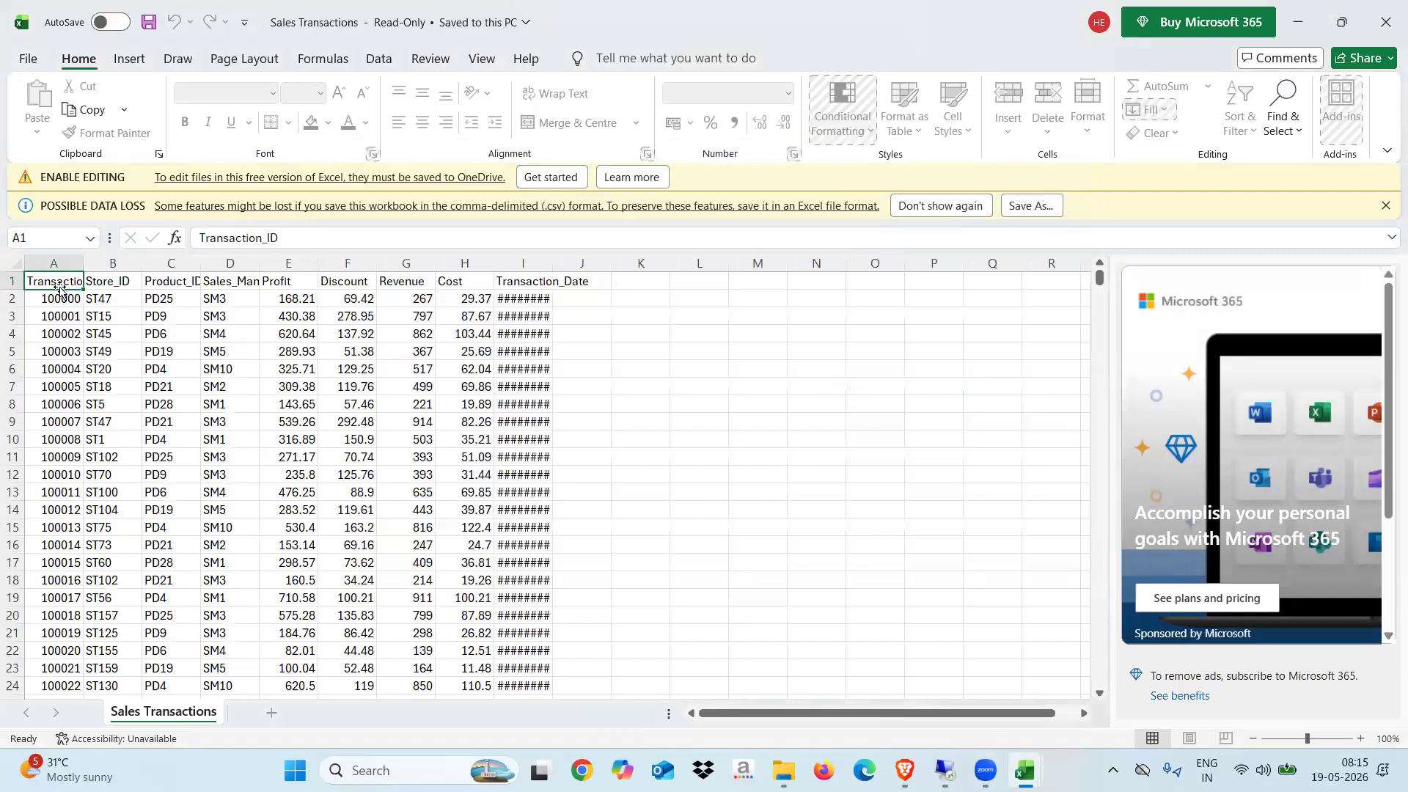
Examine the column headers of the Sales Transactions sheet from Store_ID through Transaction_Date
{"action": "left_click", "coordinate": [107, 283]}
{"action": "left_click", "coordinate": [171, 281]}
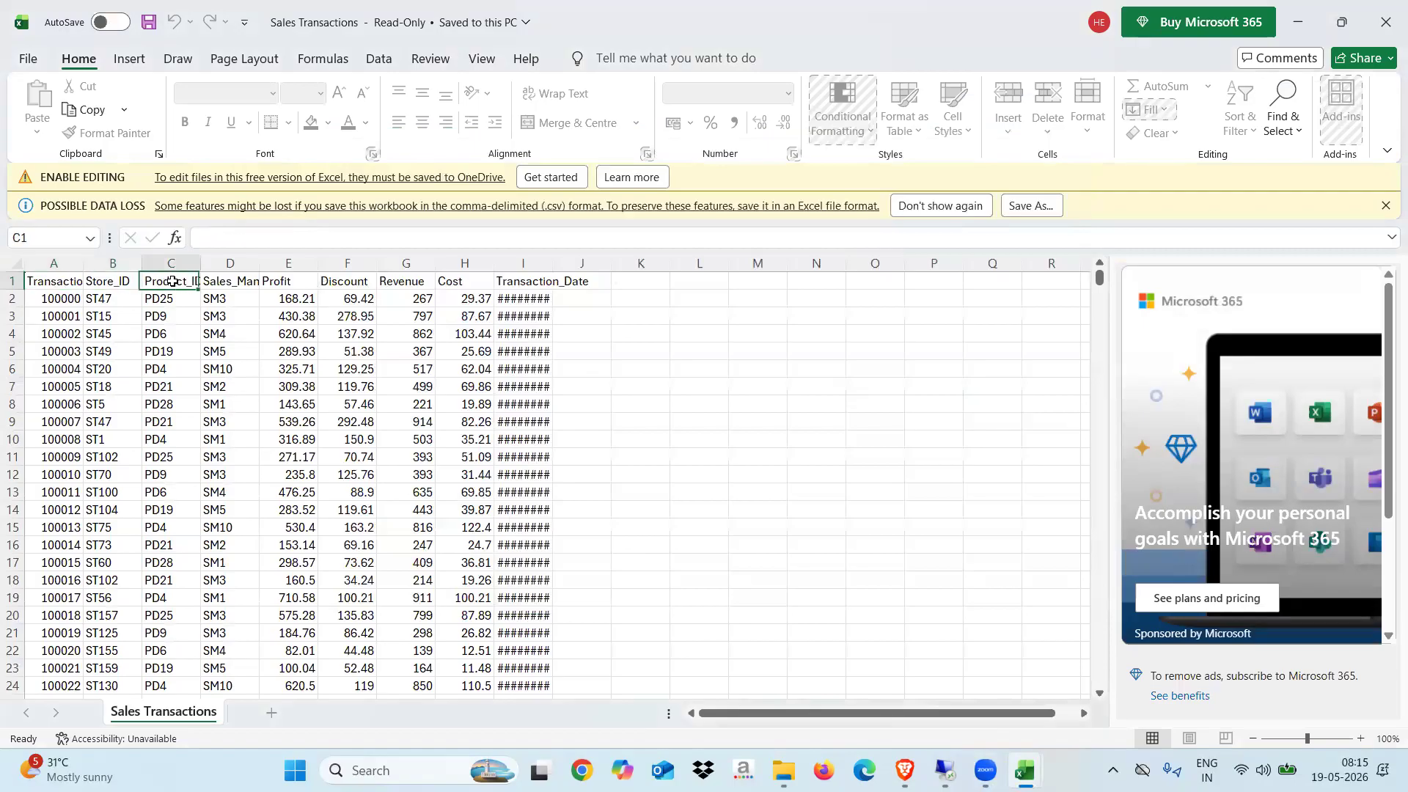
{"action": "left_click", "coordinate": [232, 283]}
{"action": "left_click", "coordinate": [291, 283]}
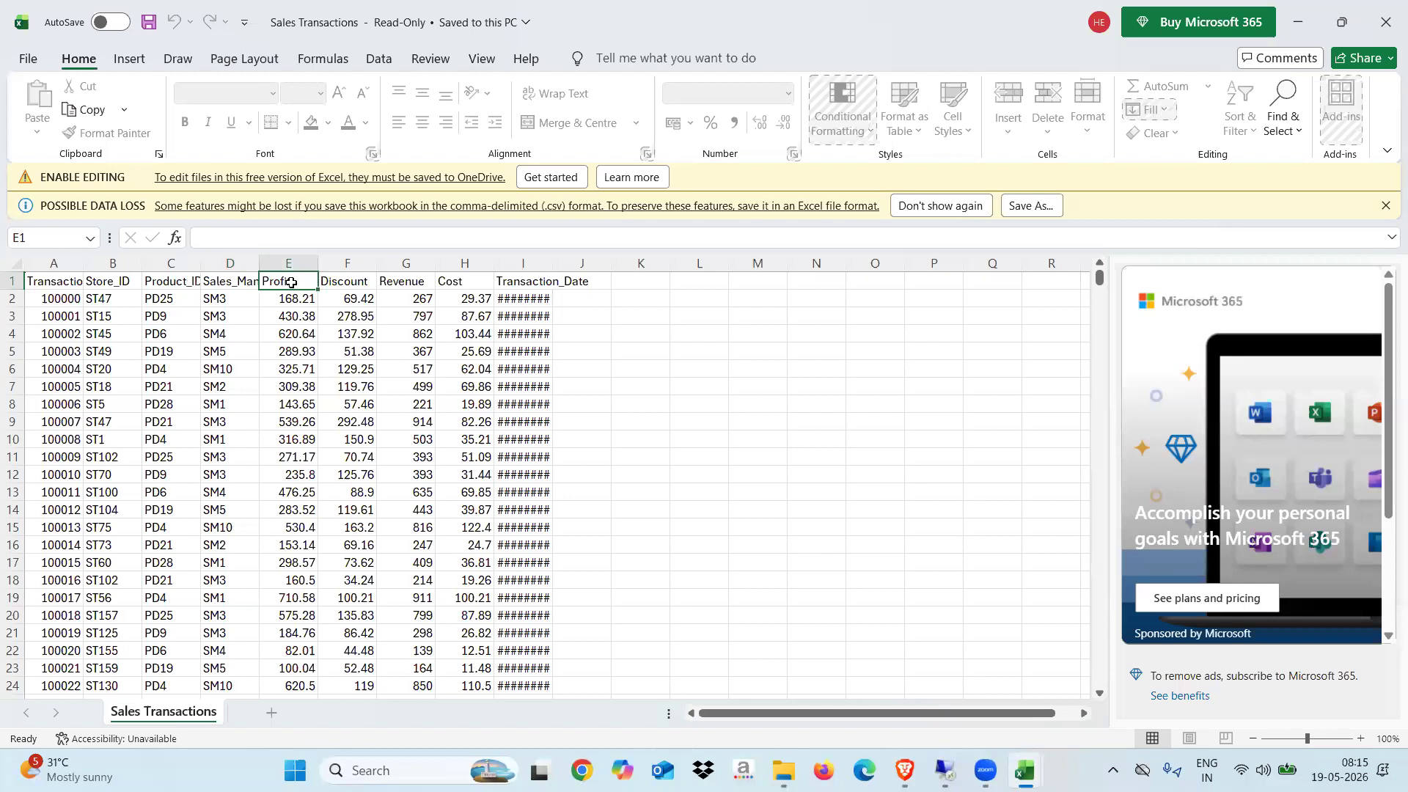
{"action": "left_click", "coordinate": [350, 278]}
{"action": "left_click", "coordinate": [389, 279]}
{"action": "left_click", "coordinate": [469, 278]}
{"action": "left_click", "coordinate": [539, 278]}
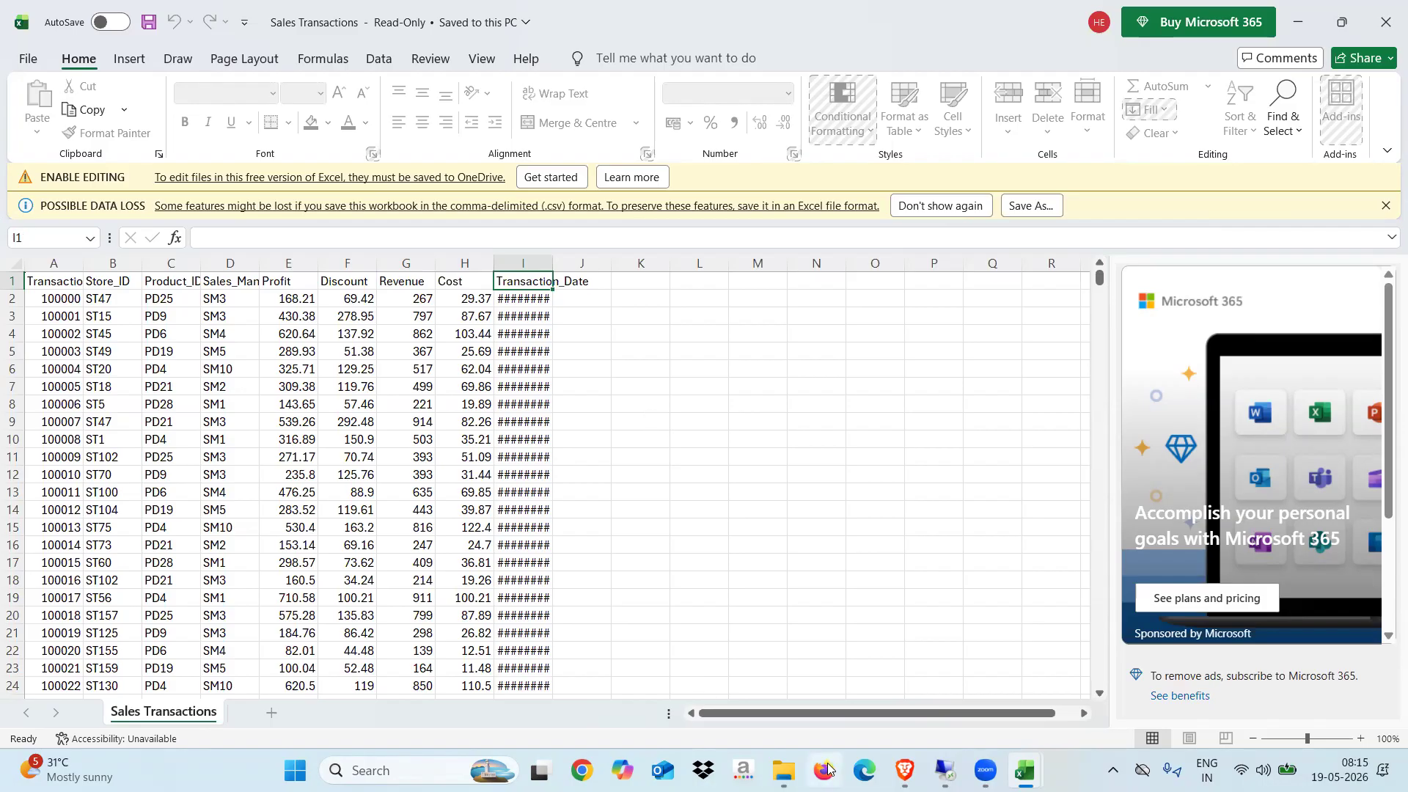
{"action": "left_click", "coordinate": [687, 456]}
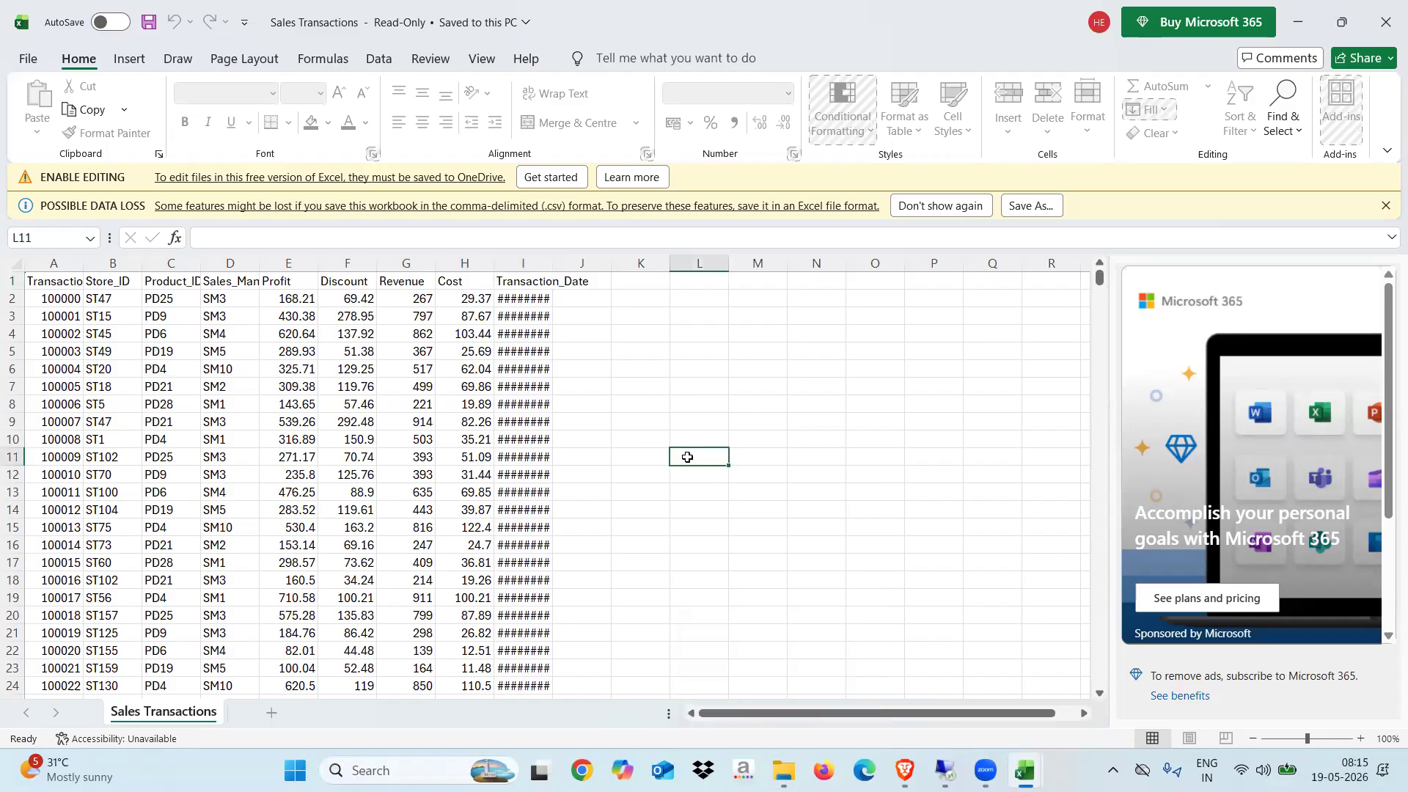
{"action": "left_click", "coordinate": [713, 382]}
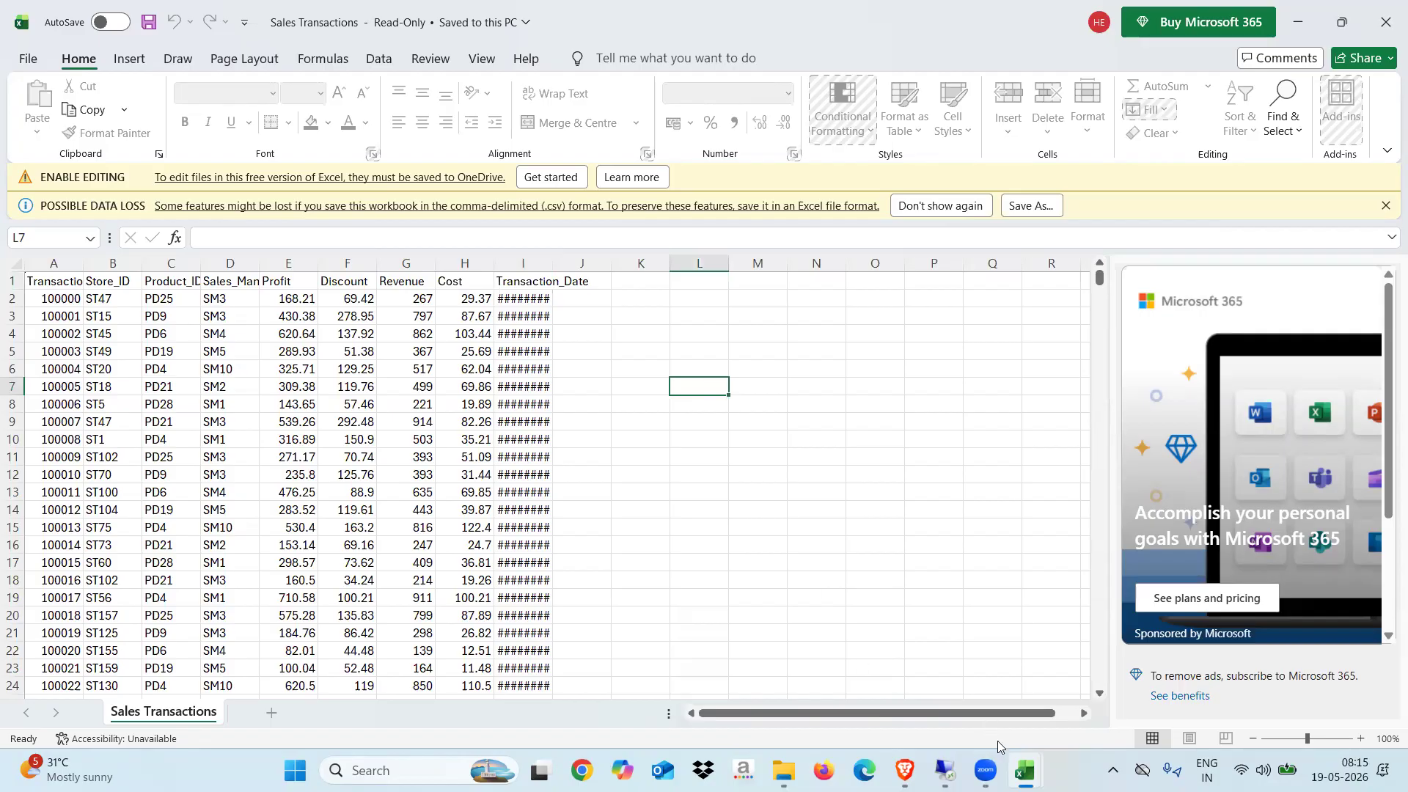
Switch to the workbook on the remote desktop, add a new sheet and enter Info Object in cell E15
{"action": "left_click", "coordinate": [945, 770]}
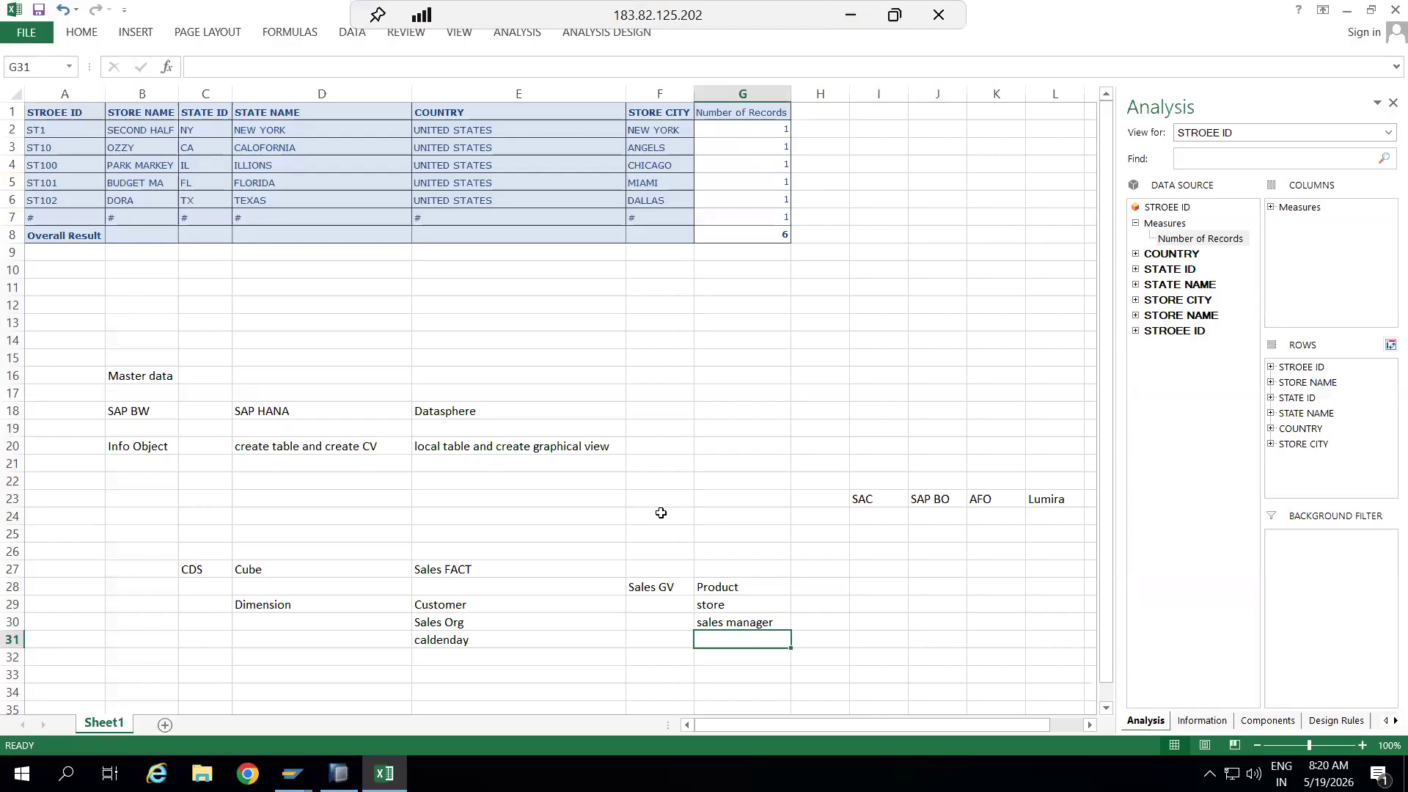
{"action": "left_click", "coordinate": [163, 724]}
{"action": "left_click", "coordinate": [314, 360]}
{"action": "type", "text": "Info Object"}
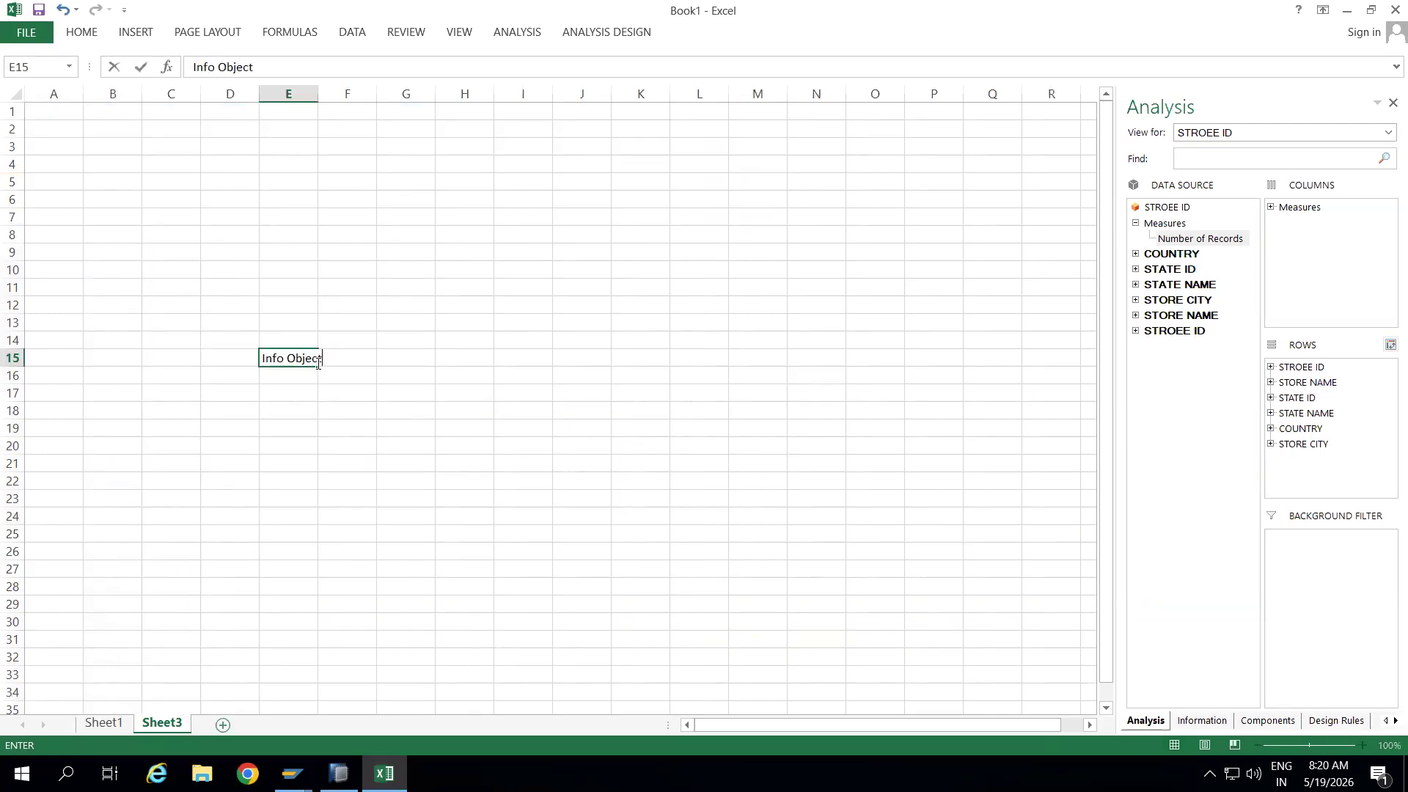
{"action": "left_click", "coordinate": [354, 393]}
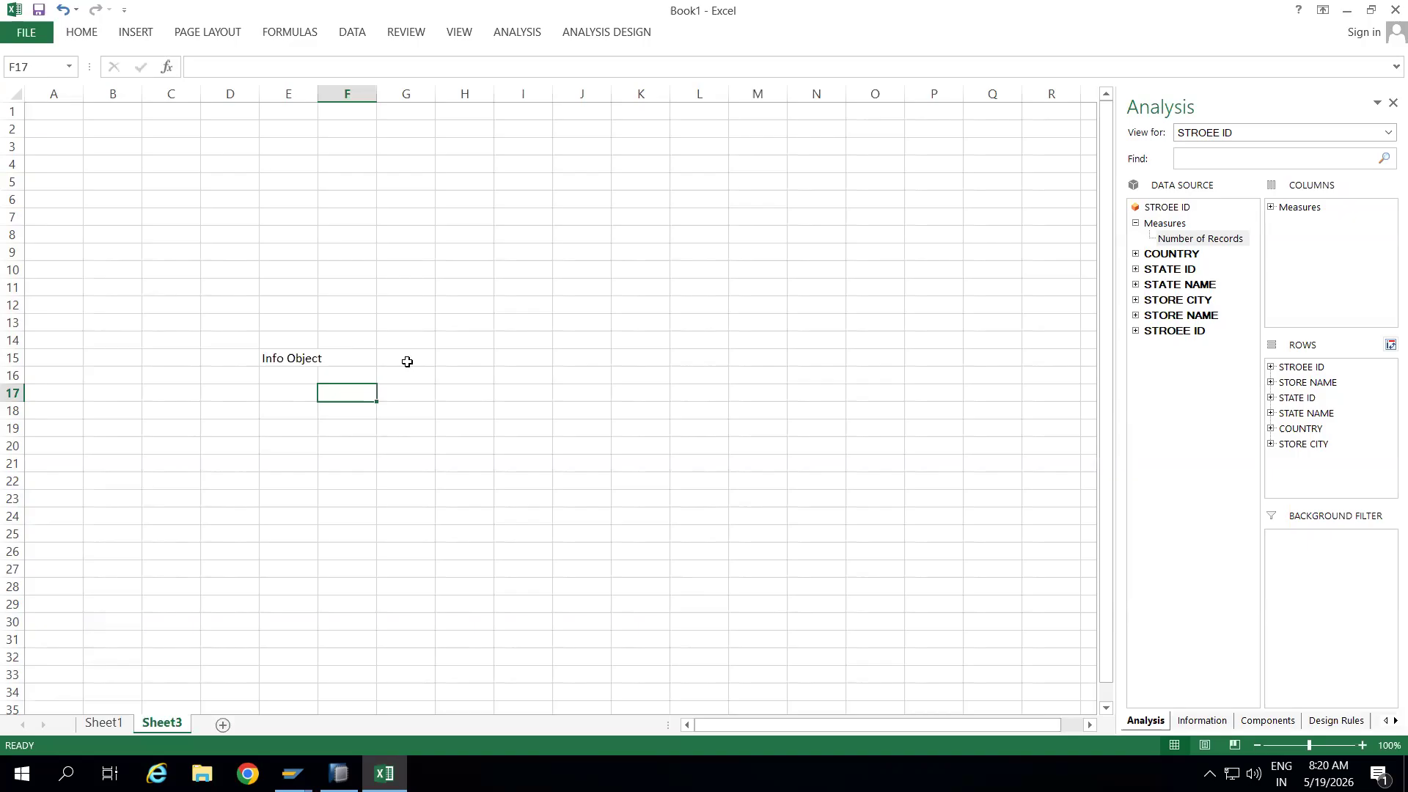
Enter attributes in cell G15 and Text in cell G16 beside Info Object
{"action": "left_click", "coordinate": [407, 361]}
{"action": "type", "text": "attributes"}
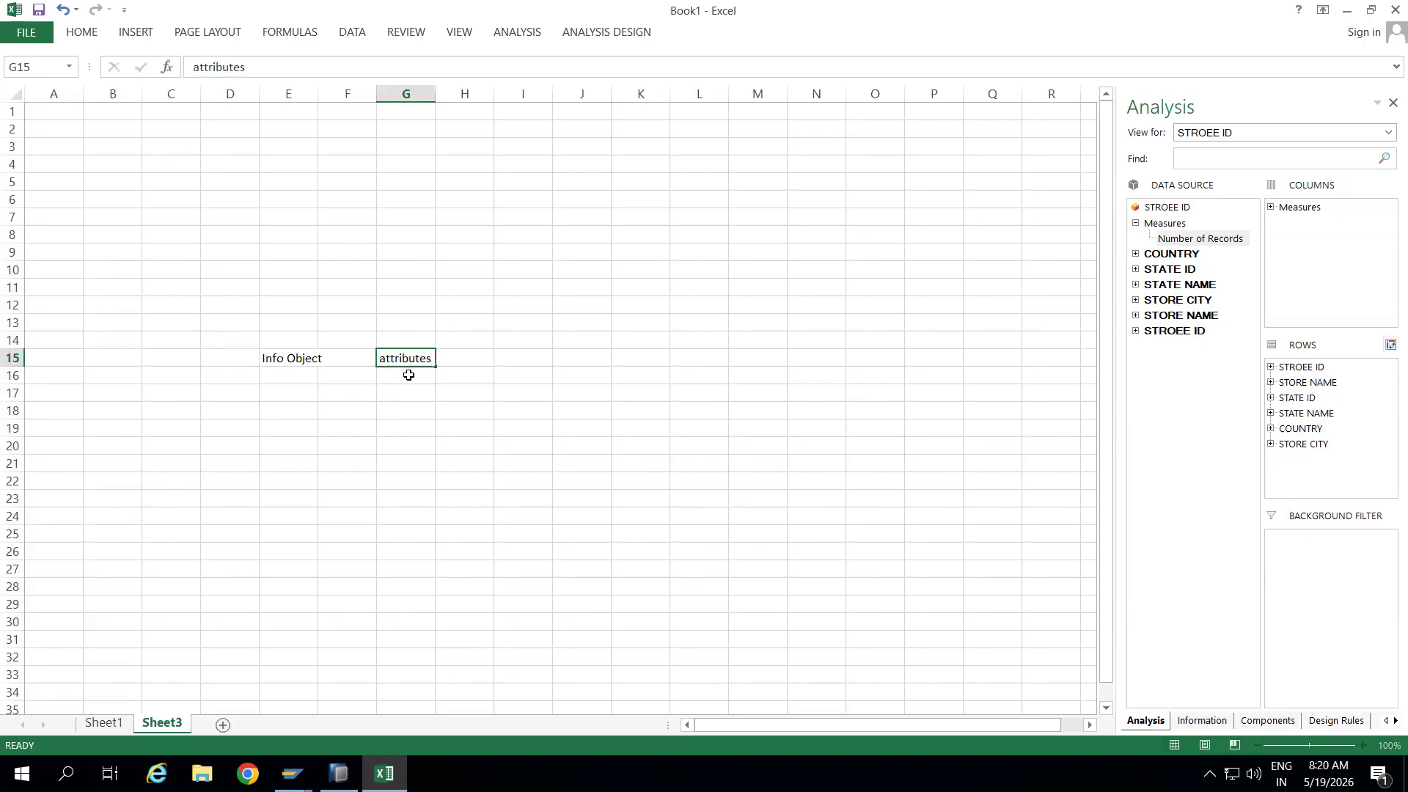
{"action": "left_click", "coordinate": [409, 375]}
{"action": "type", "text": "Text"}
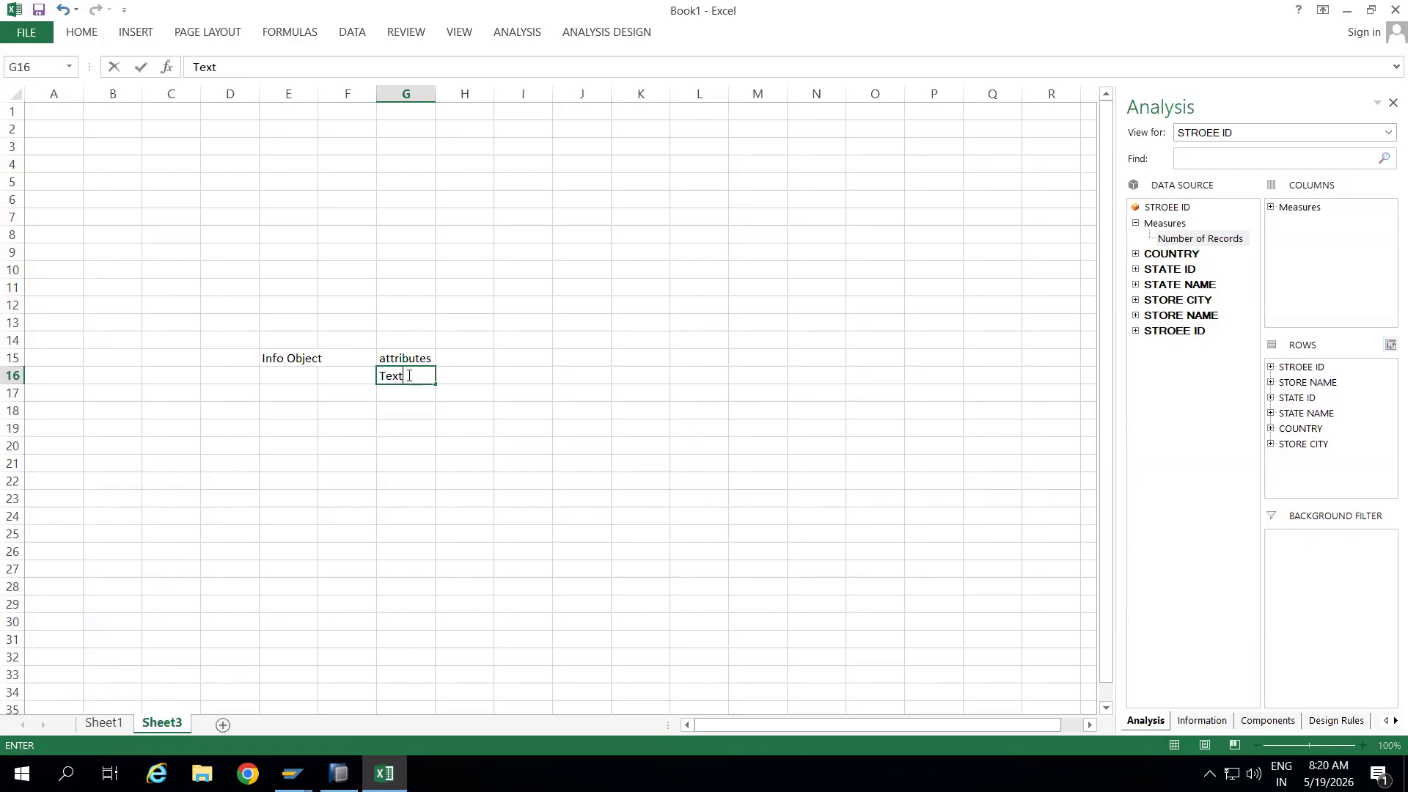
{"action": "left_click", "coordinate": [406, 430]}
{"action": "left_click", "coordinate": [293, 439]}
{"action": "type", "text": "Fac"}
{"action": "key", "text": "BackSpace"}
{"action": "key", "text": "BackSpace"}
{"action": "key", "text": "BackSpace"}
{"action": "key", "text": "BackSpace"}
{"action": "key", "text": "Escape"}
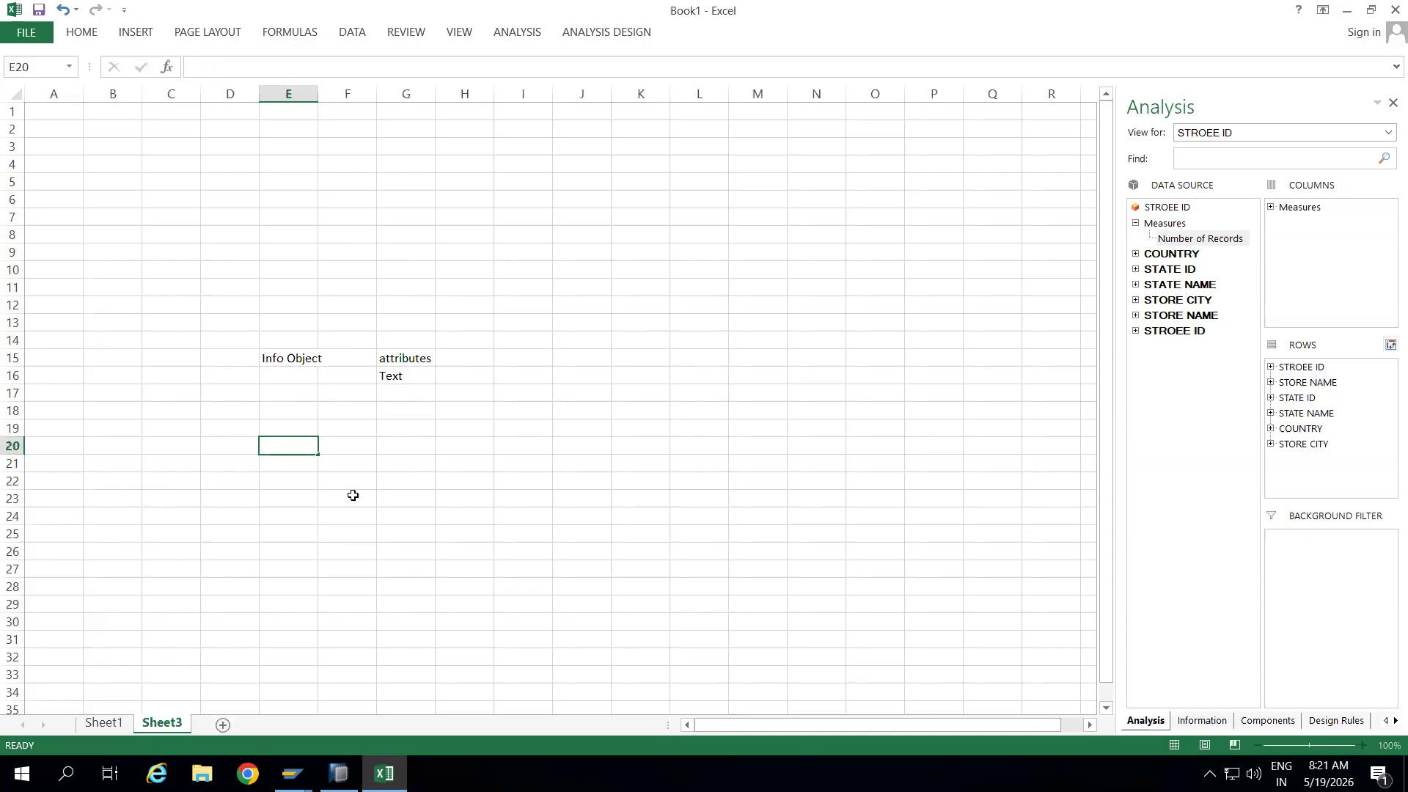
Enter dso in cell E20 below the Info Object entry
{"action": "left_click", "coordinate": [352, 494]}
{"action": "left_click", "coordinate": [298, 449]}
{"action": "type", "text": "dso"}
{"action": "left_click", "coordinate": [304, 489]}
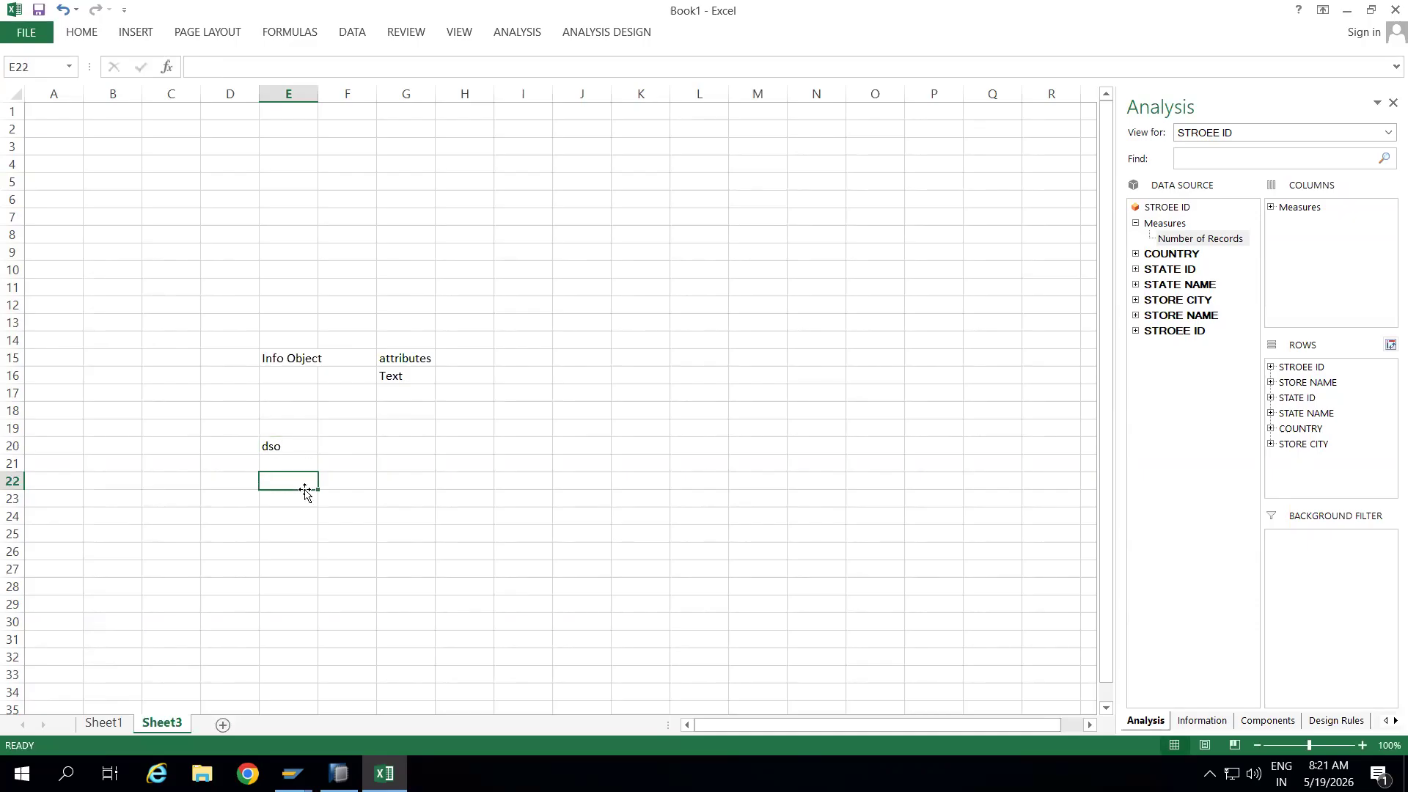
Review the Info Object and dso entries and widen column E to fit its text
{"action": "left_click", "coordinate": [292, 357]}
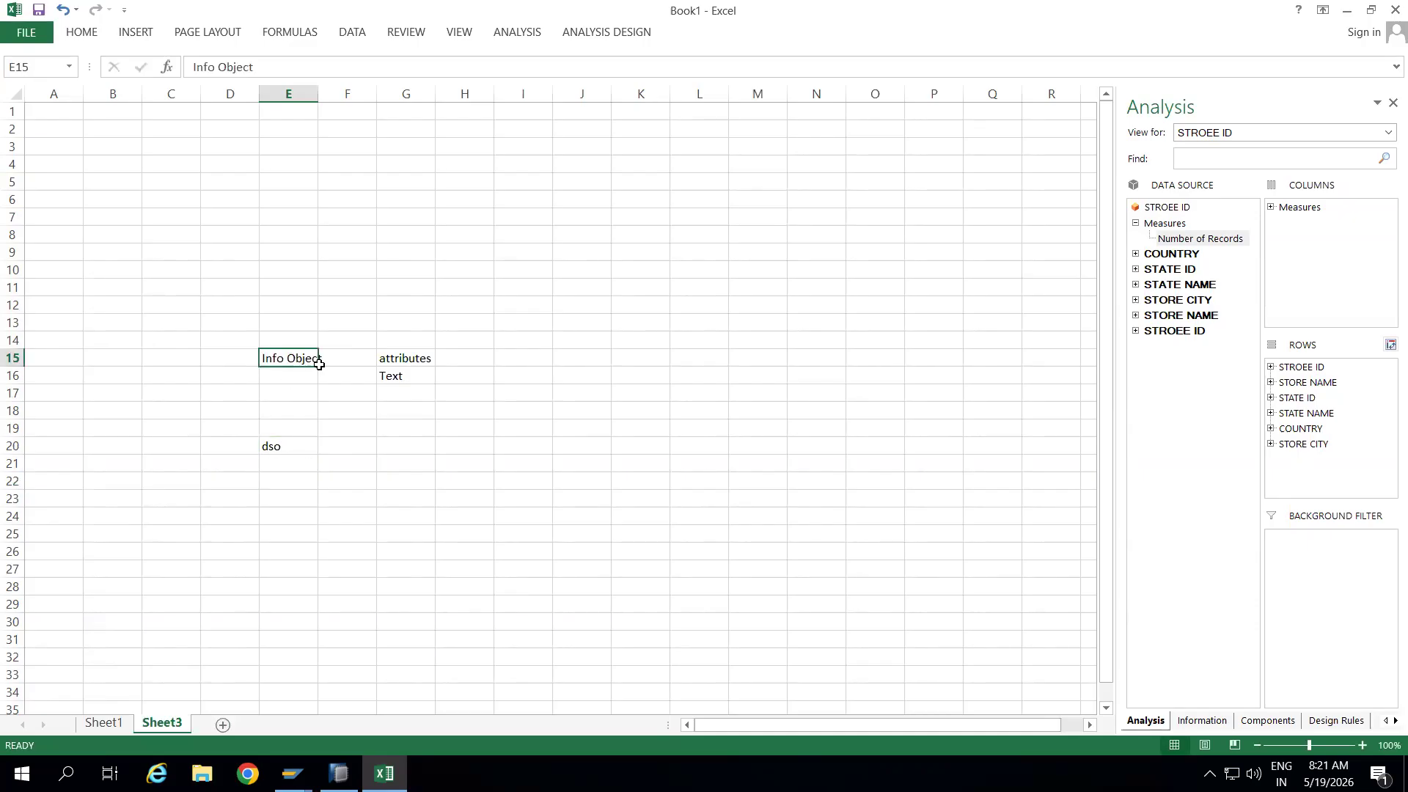
{"action": "left_click", "coordinate": [284, 447]}
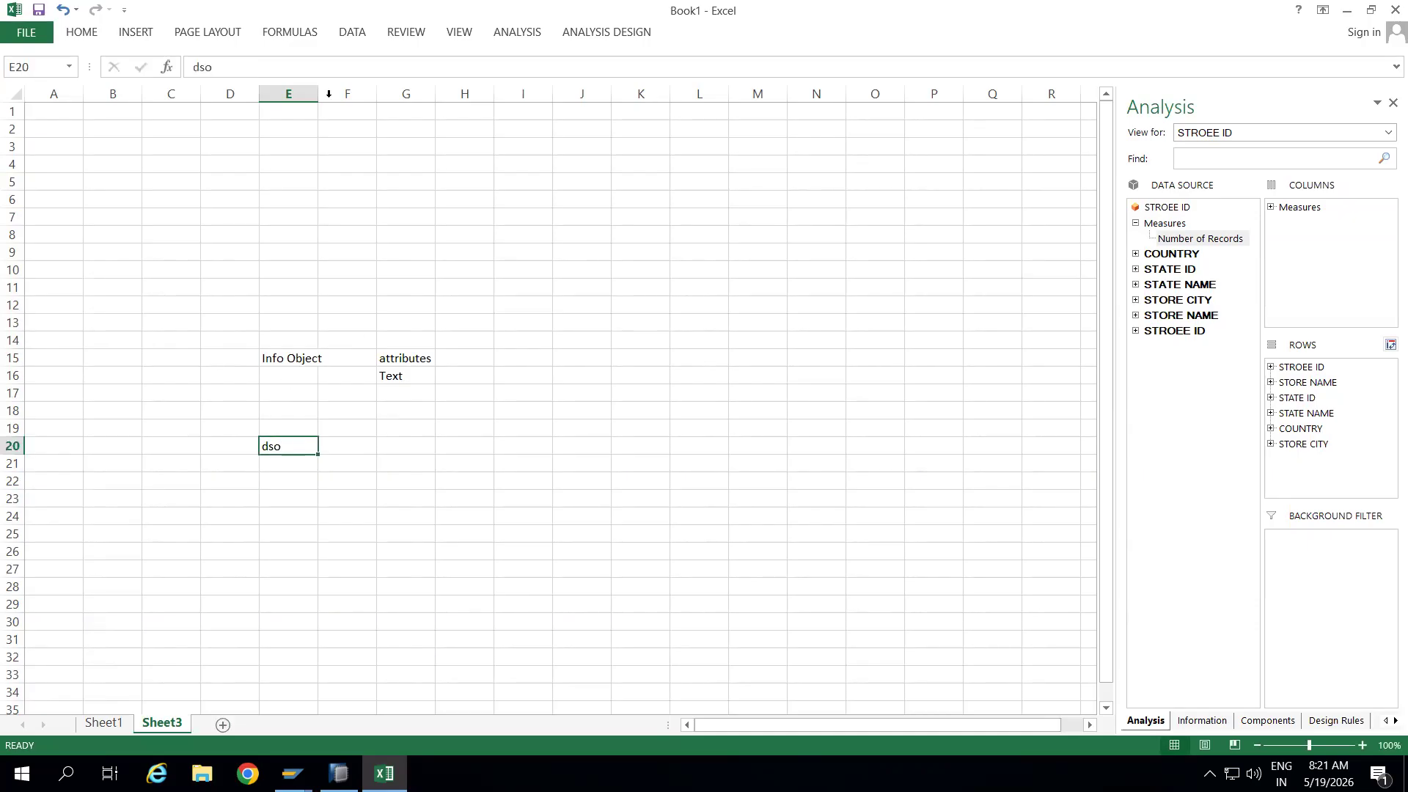
{"action": "left_click_drag", "start_coordinate": [318, 94], "coordinate": [370, 95]}
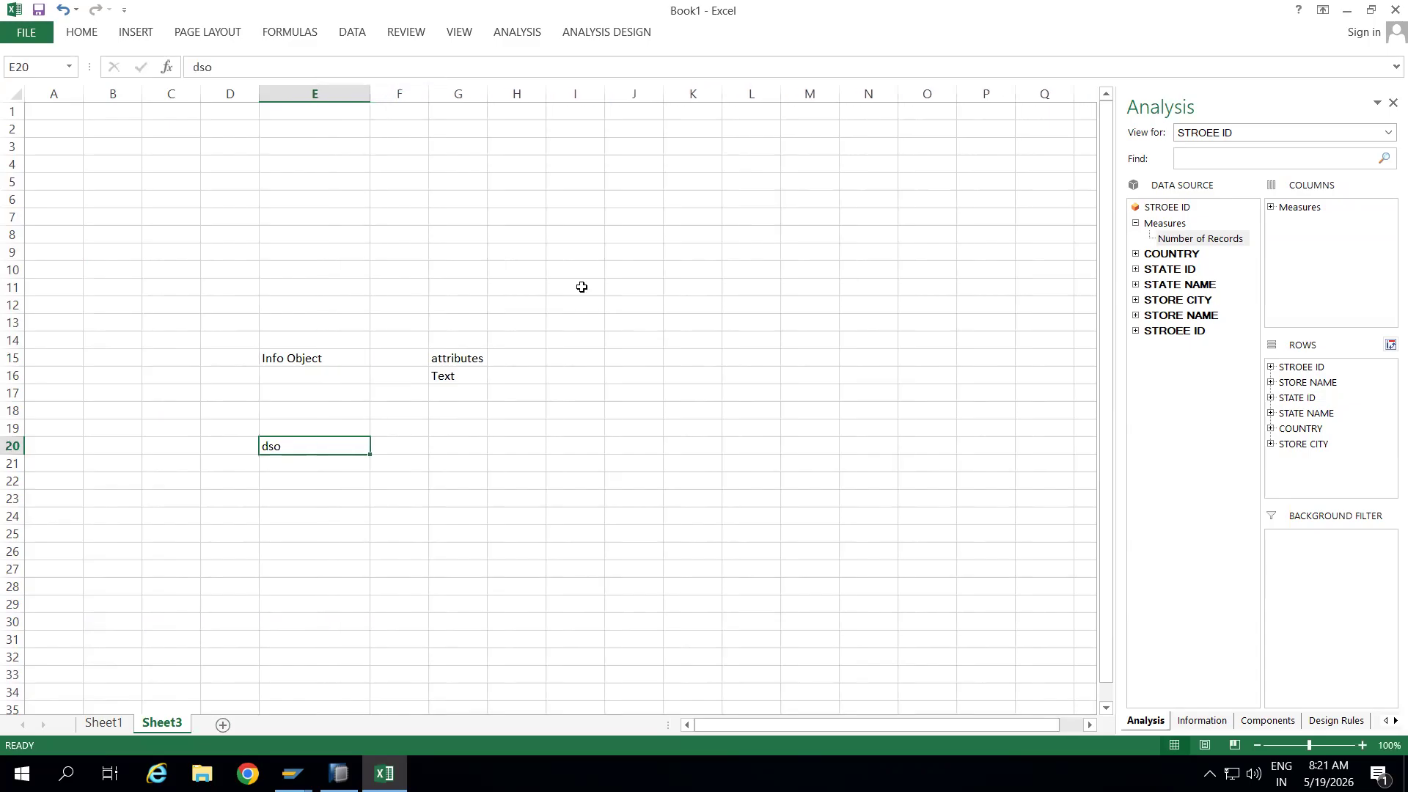